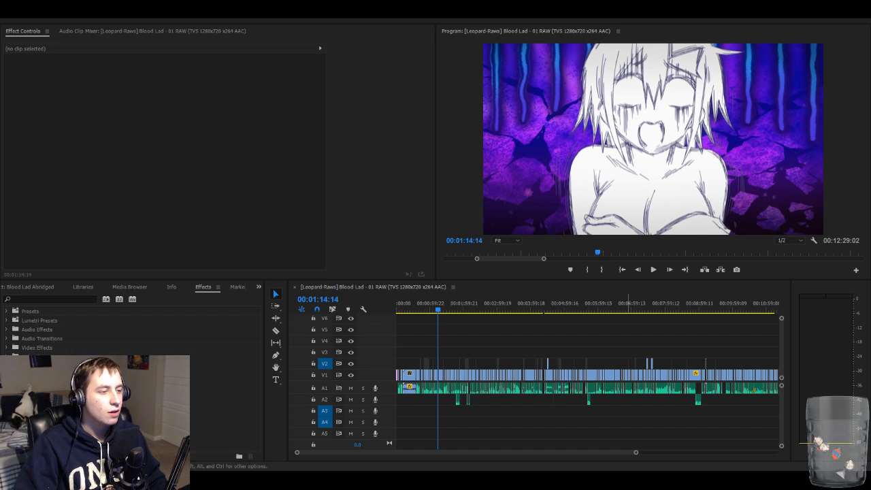
- Play the sequence up to 00:01:16:09, where the question-mark shot's overlay on V2 has ended, with the timeline magnified to single frames
left_click(643, 294)
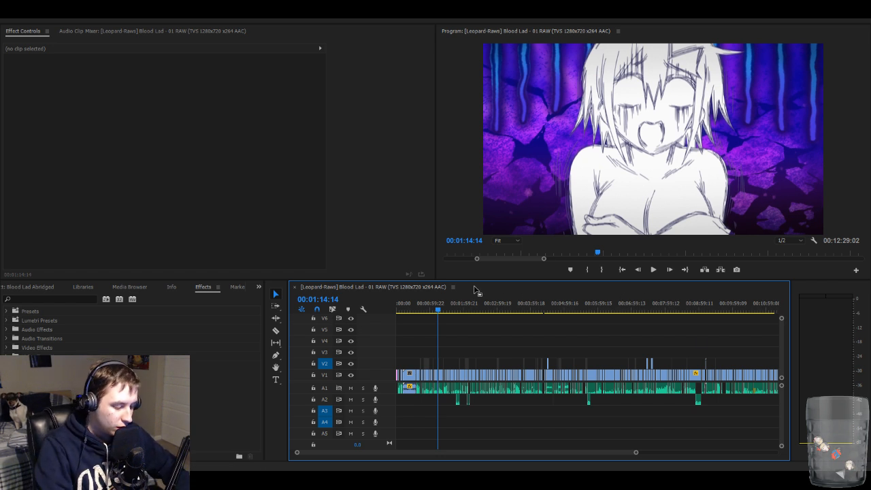
key("equal")
key("equal")
key("equal")
key("equal")
key("equal")
key("equal")
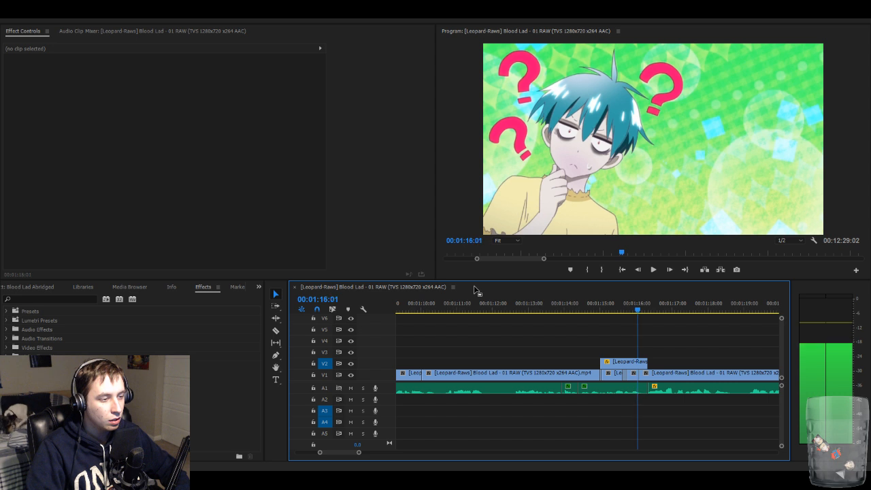
key("space")
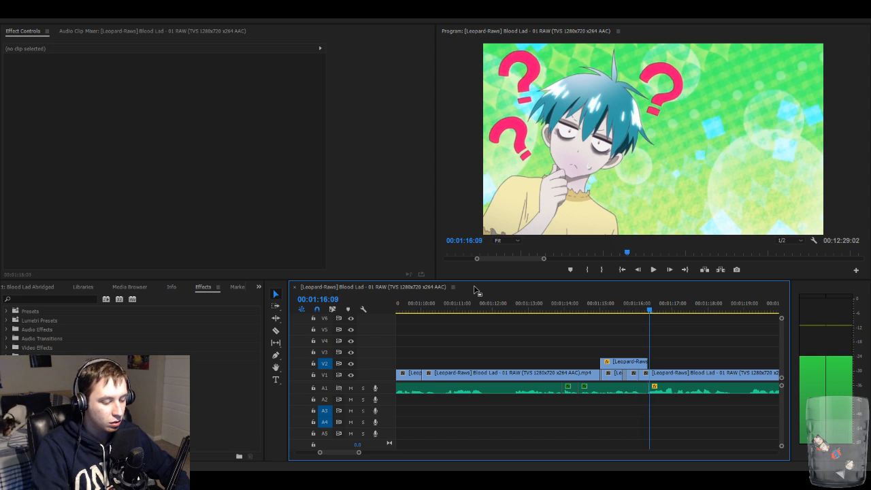
key("equal")
key("equal")
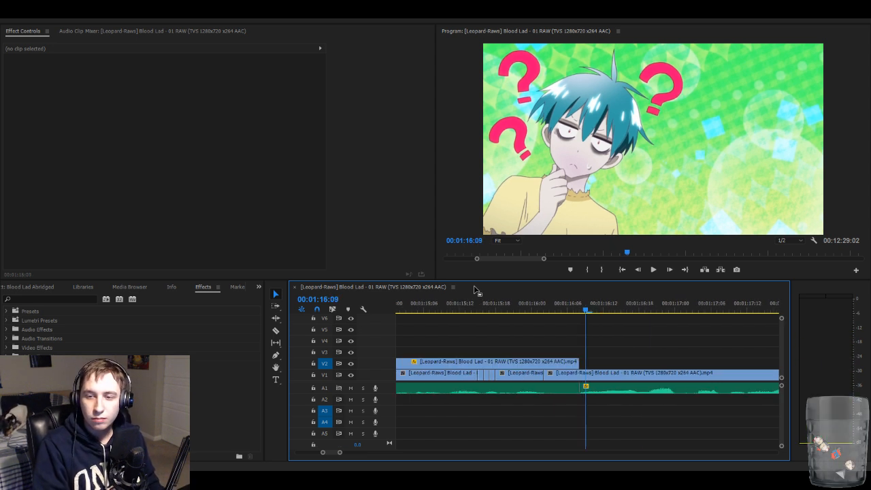
- Step frame by frame between 00:01:16:09 and 00:01:16:23 to examine where the dialogue syllables fall in the audio
key("Right")
key("Right")
key("Right")
key("Left")
key("Left")
key("Left")
key("Left")
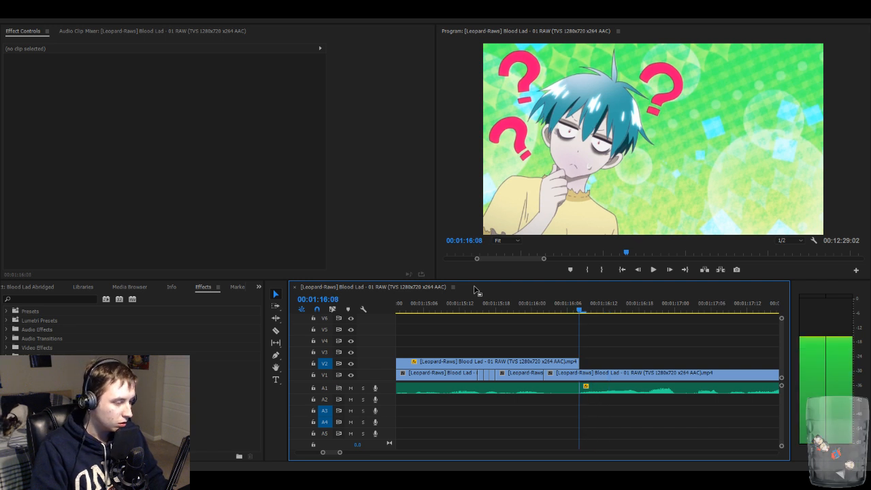
key("Left")
key("Right")
key("Right")
key("Left")
key("Right")
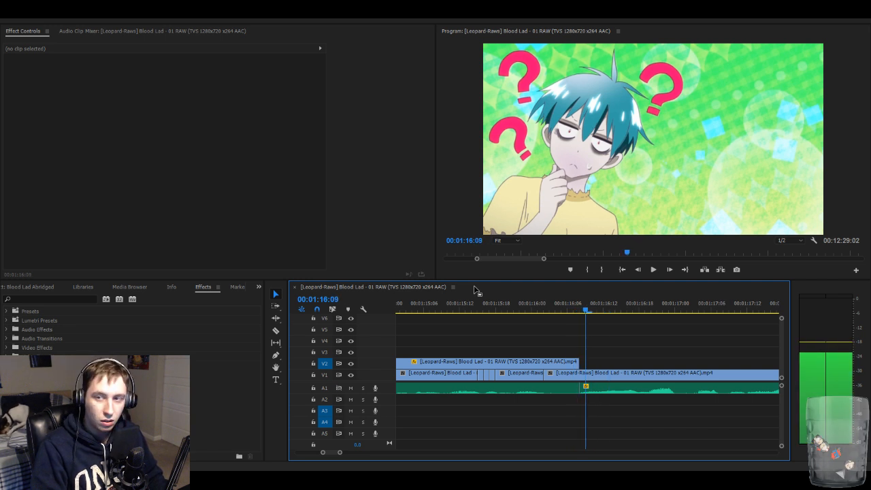
key("Right")
key("Right")
key("Right")
key("Right")
key("Right")
key("Right")
key("Right")
key("Right")
key("Right")
key("Right")
key("Right")
key("Right")
key("Right")
key("Right")
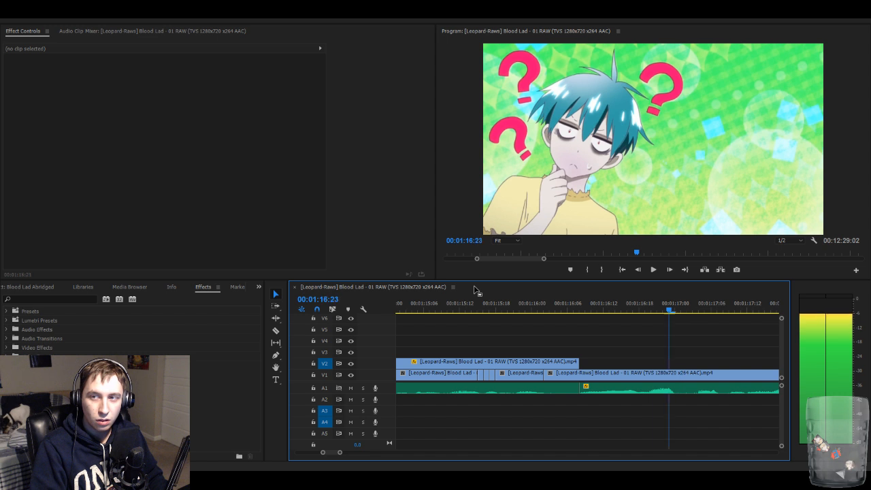
key("Left")
key("Left")
key("Left")
key("Left")
key("Left")
key("Left")
key("Left")
key("Left")
key("Left")
key("Left")
key("Left")
key("Left")
key("Left")
key("Left")
key("Left")
key("Right")
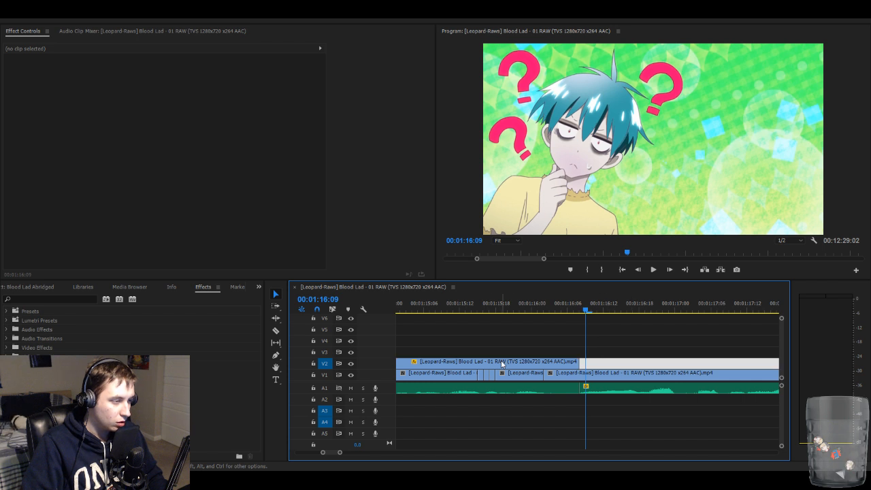
- Copy the one-frame open-mouth clip on V1 at 00:01:15:15 and paste it onto V2 at 00:01:16:09 and 00:01:16:10
left_click(480, 377)
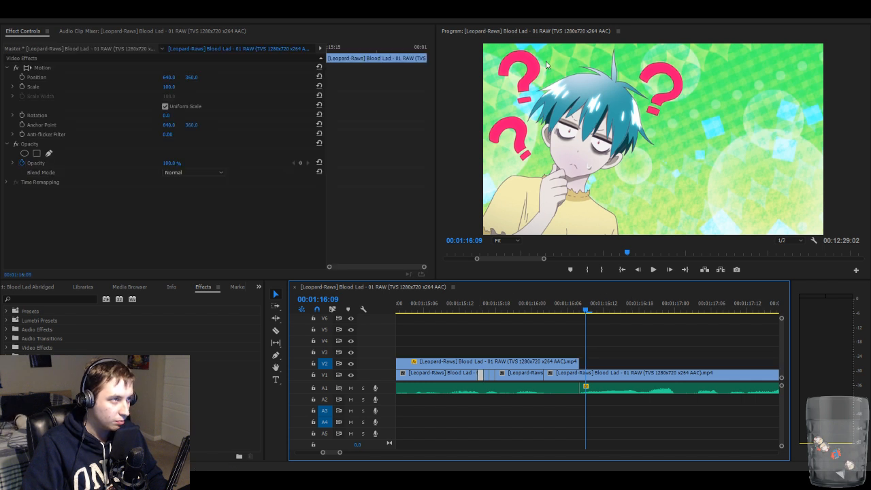
left_click_drag(497, 310, 584, 321)
key("Left")
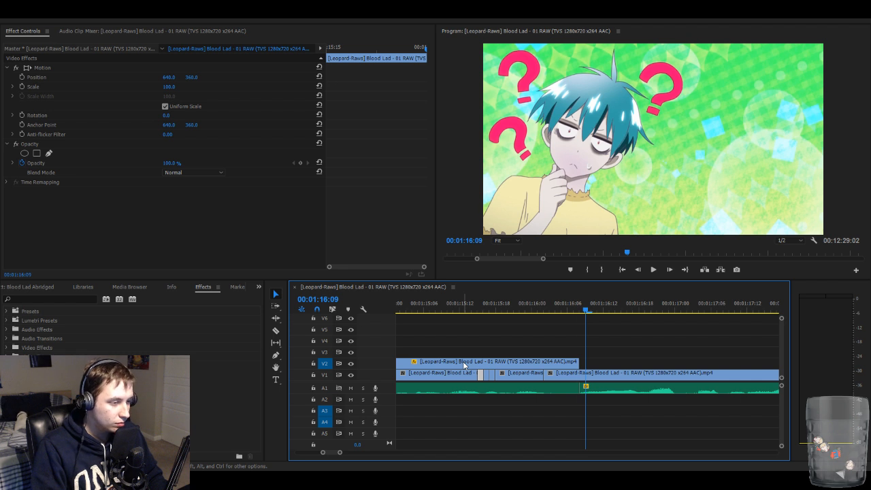
key("Left")
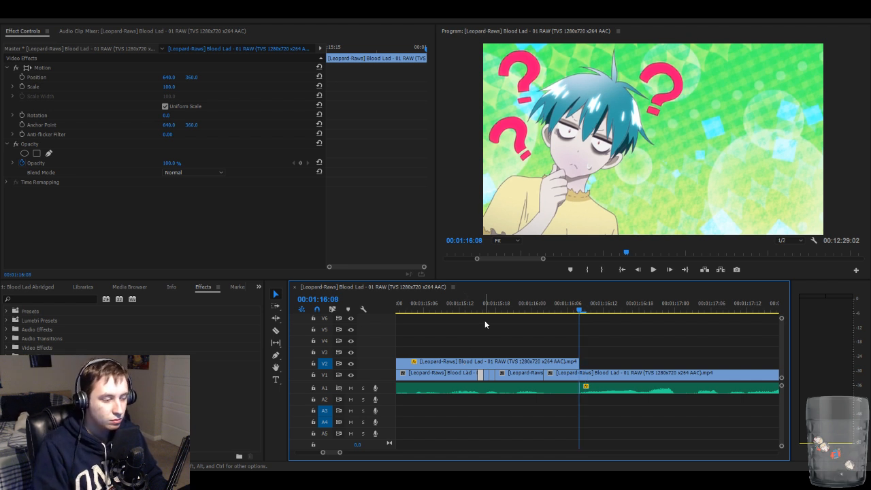
key("ctrl+v")
key("Right")
key("ctrl+v")
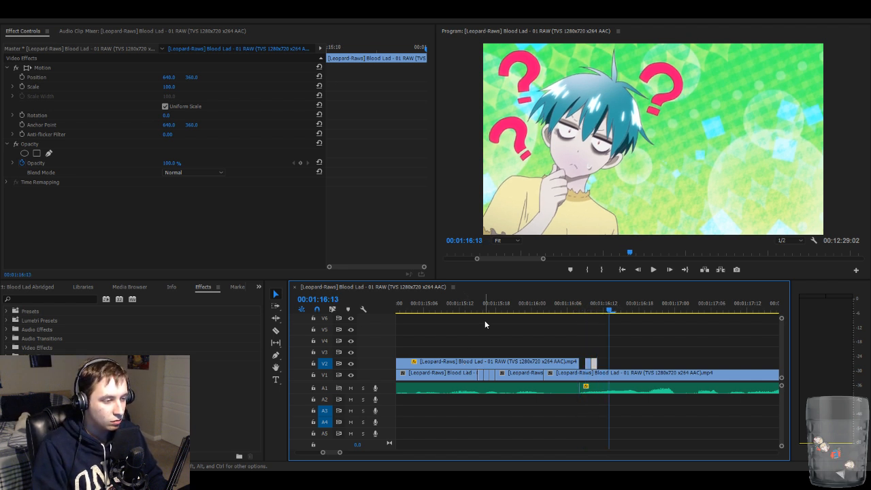
- Paste open-mouth frames onto V2 from 00:01:16:13 to 00:01:16:16 and from 00:01:16:20 to 00:01:16:22
key("Right")
key("ctrl+v")
key("Right")
key("Right")
key("Right")
key("ctrl+v")
key("ctrl+v")
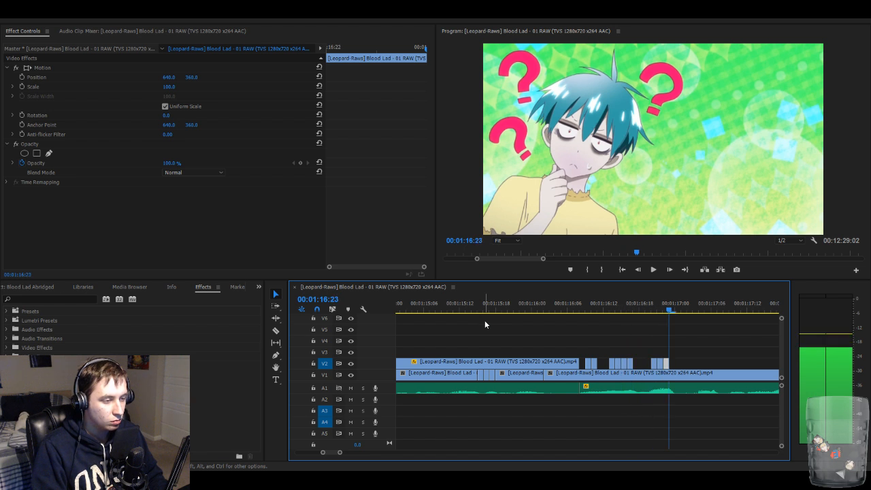
- Paste three consecutive open-mouth frames onto V2 from 00:01:17:04 to 00:01:17:06
key("Right")
key("Right")
key("Right")
key("Right")
key("ctrl+v")
key("ctrl+v")
key("Right")
key("Right")
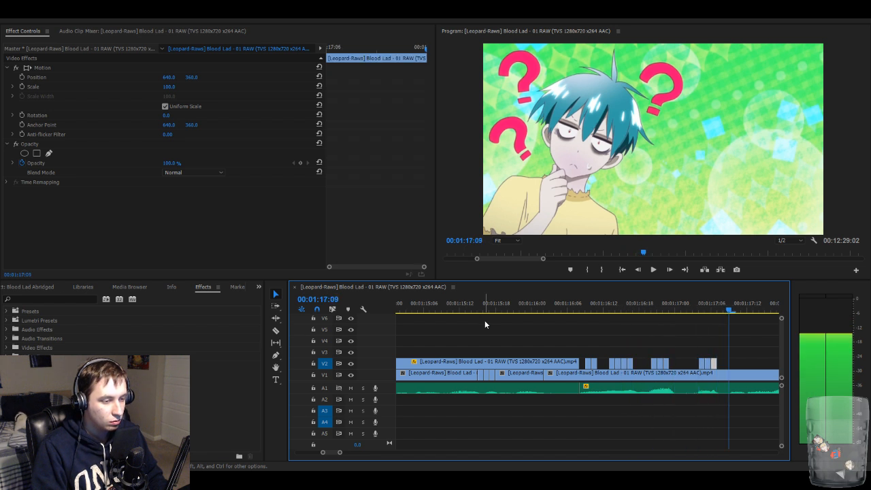
- Paste two open-mouth frames onto V2 at 00:01:17:09 and 00:01:17:10
key("ctrl+v")
key("ctrl+v")
key("Right")
key("Right")
key("Right")
key("Right")
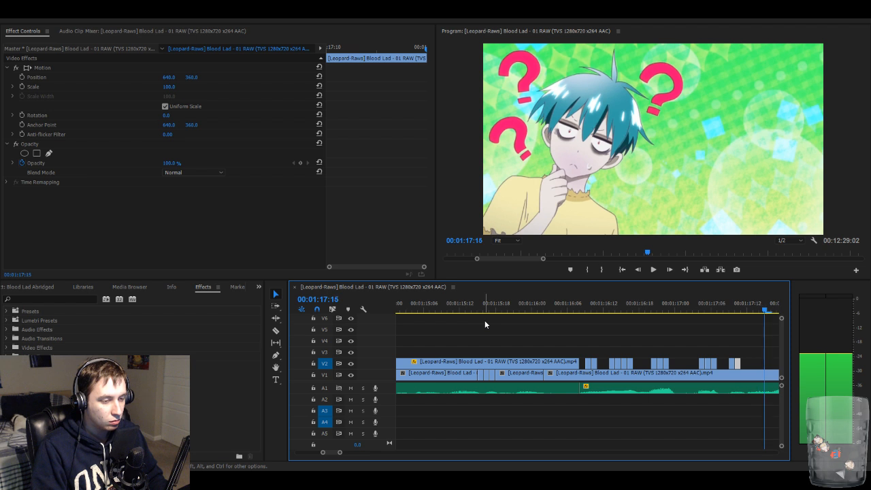
- Paste open-mouth frames onto V2 from 00:01:17:16 to 00:01:17:18 and from 00:01:17:21 to 00:01:17:23
key("ctrl+v")
key("Right")
key("Right")
key("ctrl+v")
key("Right")
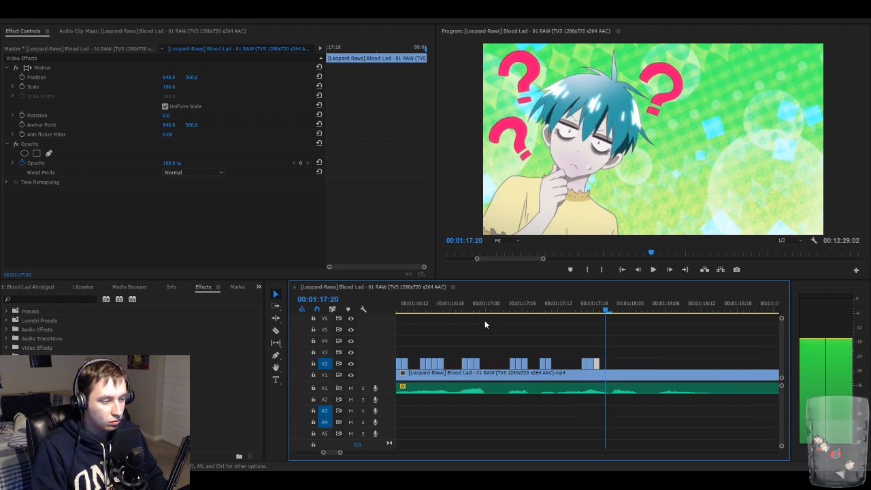
key("Right")
key("ctrl+v")
key("ctrl+v")
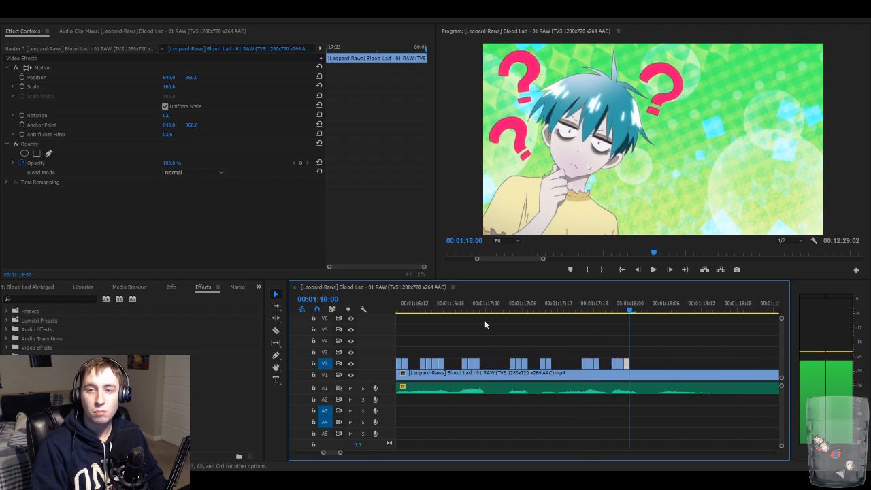
- Paste six consecutive open-mouth frames onto V2 from 00:01:18:06 to 00:01:18:11
key("Right")
key("Right")
key("Right")
key("Right")
key("Right")
key("Right")
key("ctrl+v")
key("Right")
key("Right")
key("Right")
key("ctrl+v")
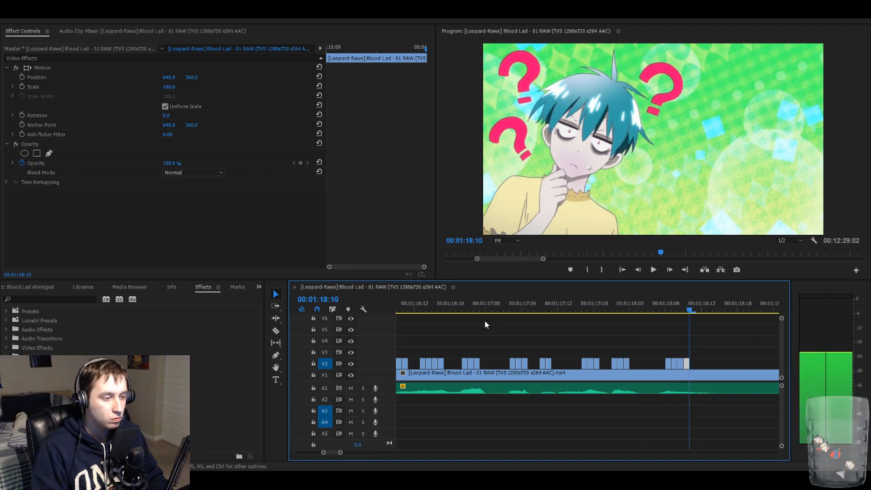
key("Right")
key("Right")
key("ctrl+v")
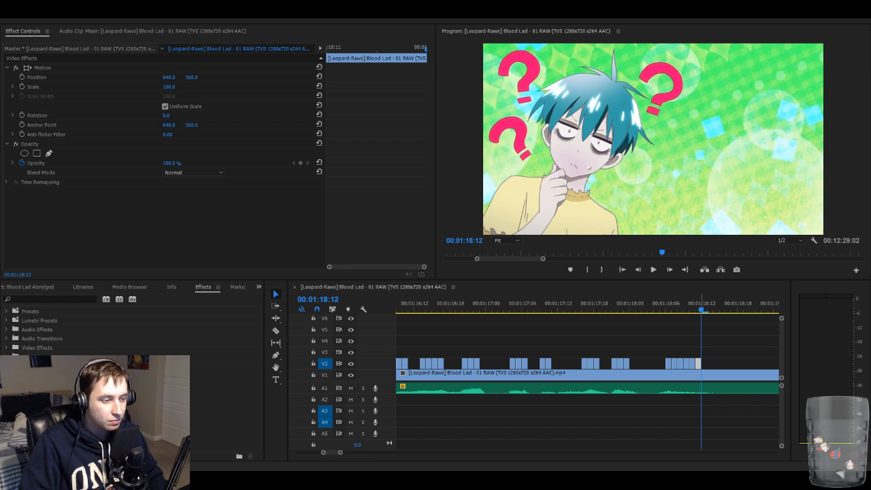
- Step back from 00:01:18:12 to 00:01:18:07 to check the pasted mouth frames against the dialogue
left_click(718, 342)
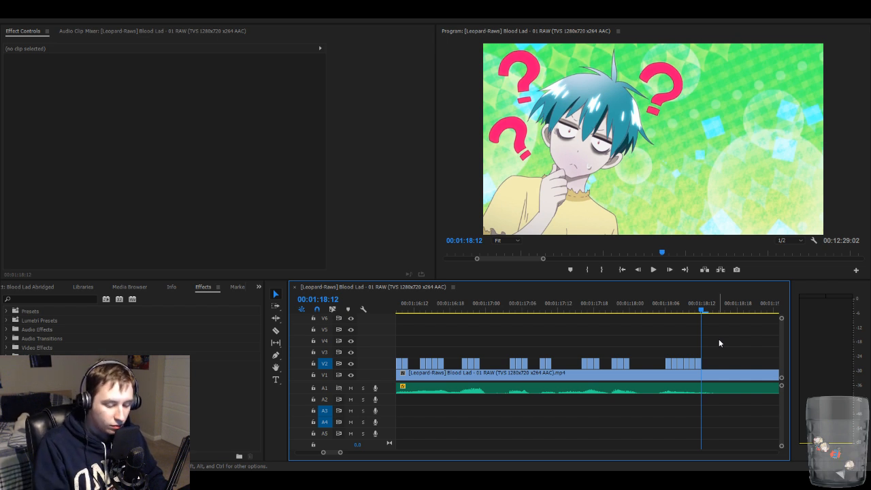
key("Left")
key("Left")
key("Left")
key("Left")
key("Left")
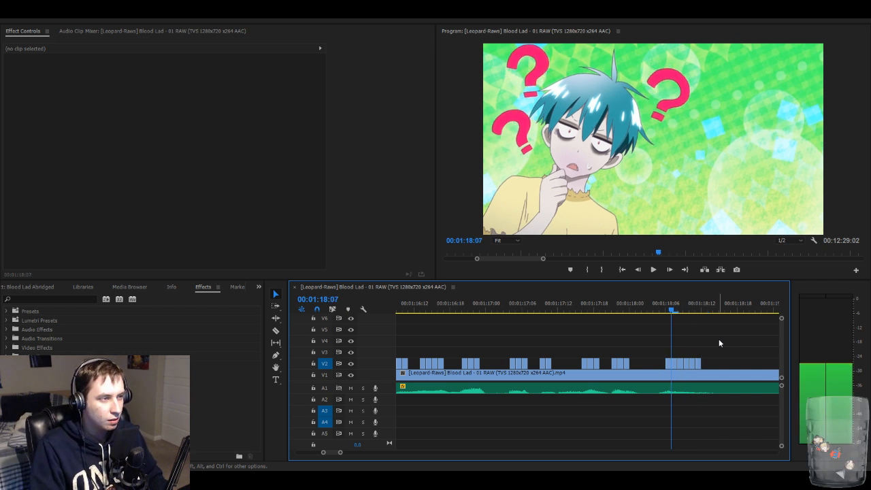
- Paste an open-mouth frame onto V2 at 00:01:19:06, where the speech resumes after the pause
key("Right")
key("Right")
key("Right")
key("Right")
key("Right")
key("Right")
key("Right")
key("Right")
key("Right")
key("Right")
key("Right")
key("Right")
key("Right")
key("Right")
key("Right")
key("Right")
key("Right")
key("Right")
key("Right")
key("Right")
key("Right")
key("Right")
key("Right")
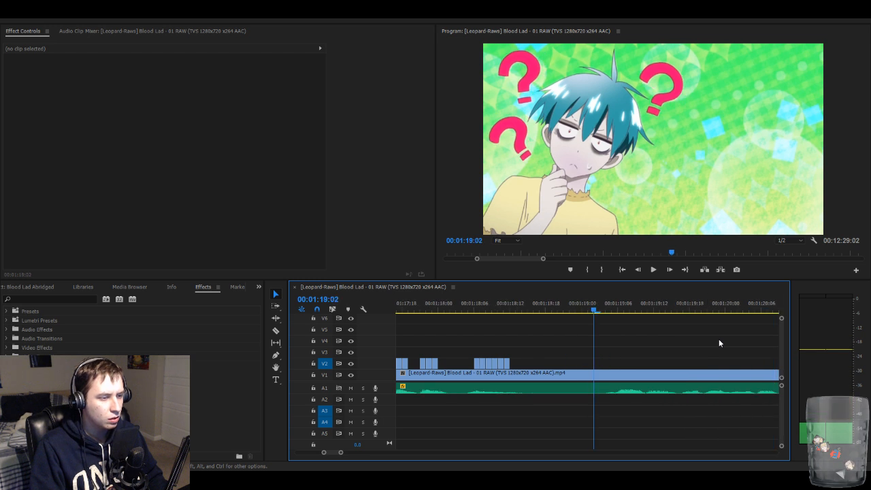
key("ctrl+v")
key("ctrl+v")
key("ctrl+v")
key("ctrl+v")
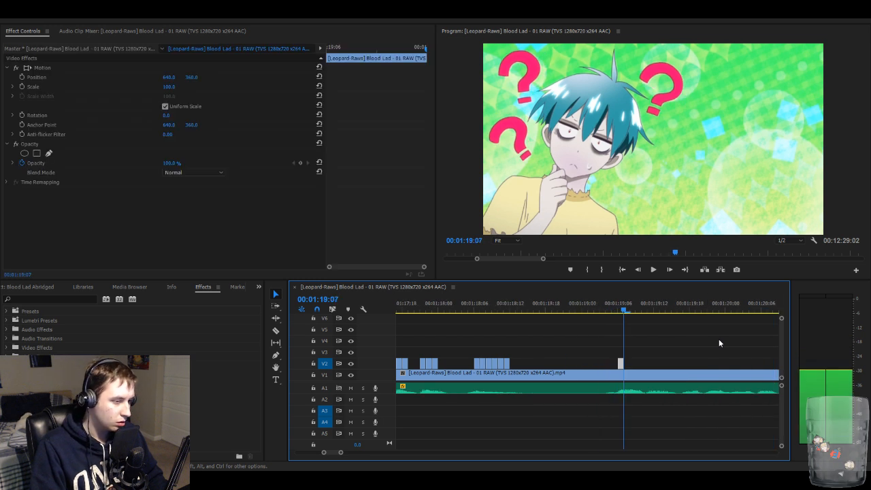
- Paste open-mouth frames onto V2 from 00:01:19:07 to 00:01:19:09 and from 00:01:19:11 to 00:01:19:14
key("ctrl+v")
key("ctrl+v")
key("ctrl+v")
key("ctrl+v")
key("ctrl+v")
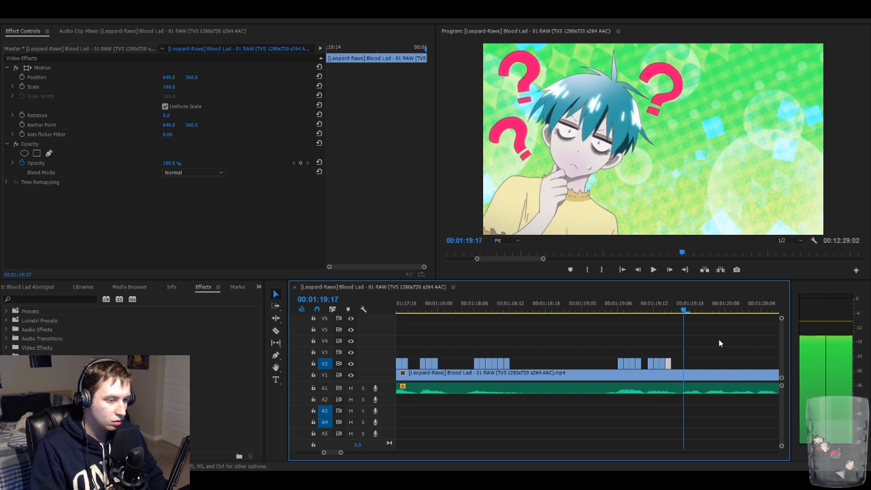
- Paste open-mouth frames onto V2 at 00:01:19:17–00:01:19:19 and 00:01:19:21–00:01:19:23, and move the playhead to 00:01:20:07
key("ctrl+v")
key("ctrl+v")
key("ctrl+v")
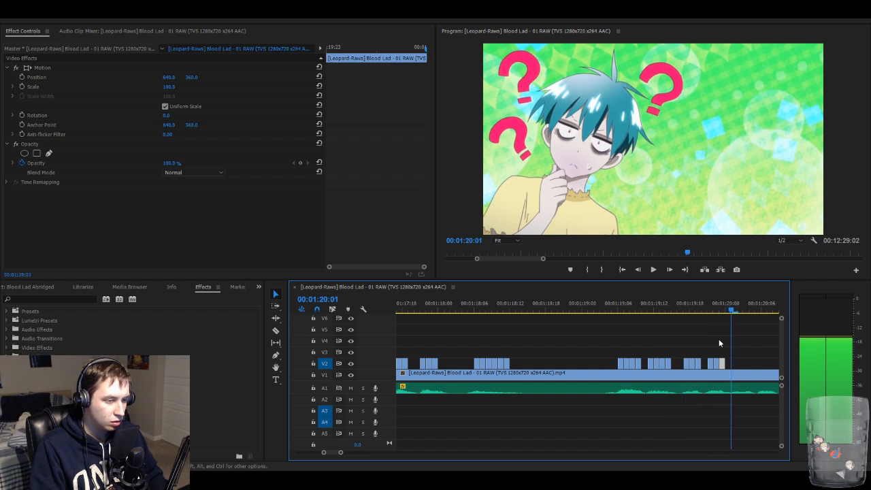
key("Right")
key("Right")
key("Right")
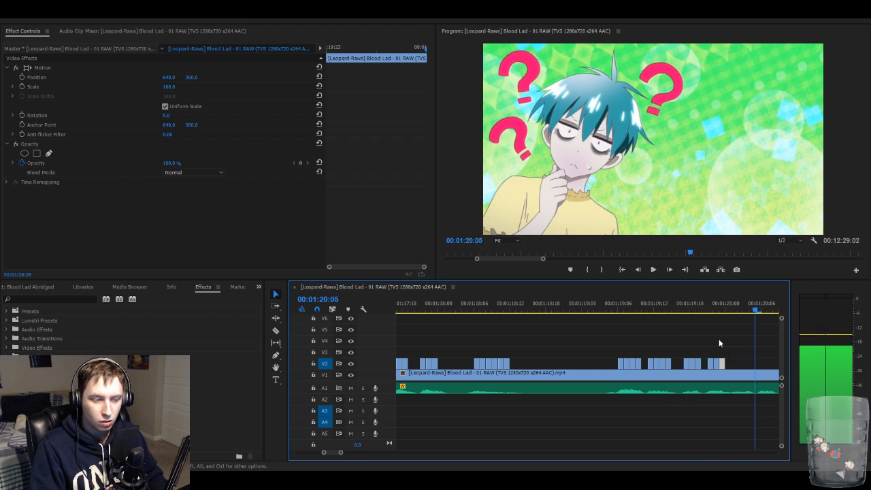
key("Left")
key("Left")
scroll(719, 339, "down", 5)
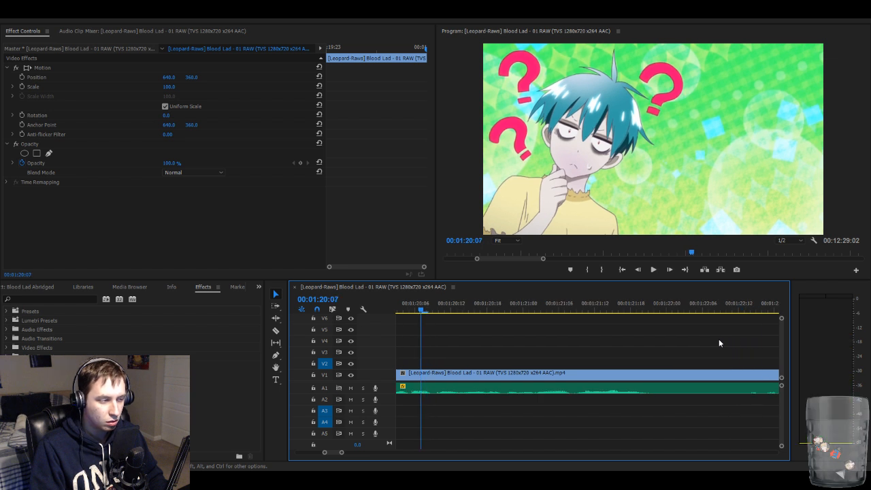
- Step back and forth through the dialogue before 00:01:20:07 to locate the next syllable, stopping at 00:01:20:01
key("Left")
key("Left")
key("Left")
key("Left")
key("Left")
key("Left")
key("Left")
key("Left")
key("Left")
key("Left")
key("Left")
key("Right")
key("Right")
key("Right")
key("Right")
key("Right")
key("Right")
key("Right")
key("Right")
key("Right")
key("Right")
key("Right")
key("Right")
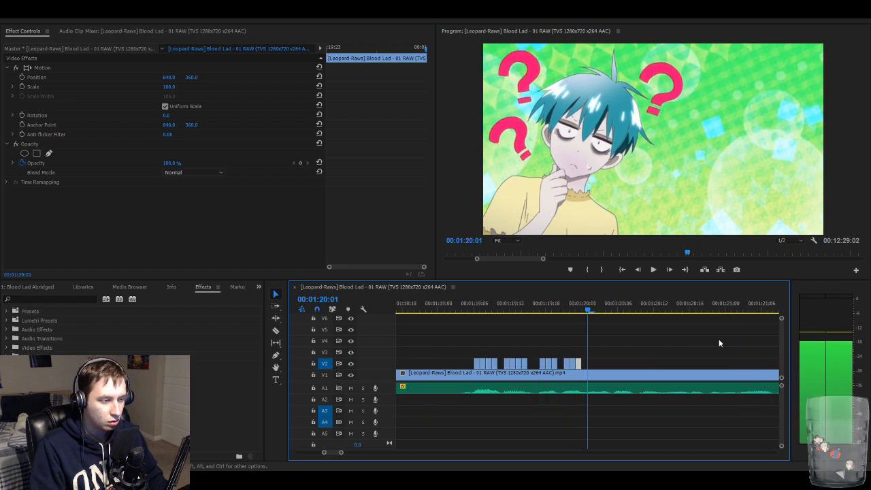
- Paste an open-mouth frame onto V2 at 00:01:20:03
key("Left")
key("Left")
key("Left")
key("Right")
key("Right")
key("Right")
key("Right")
key("Right")
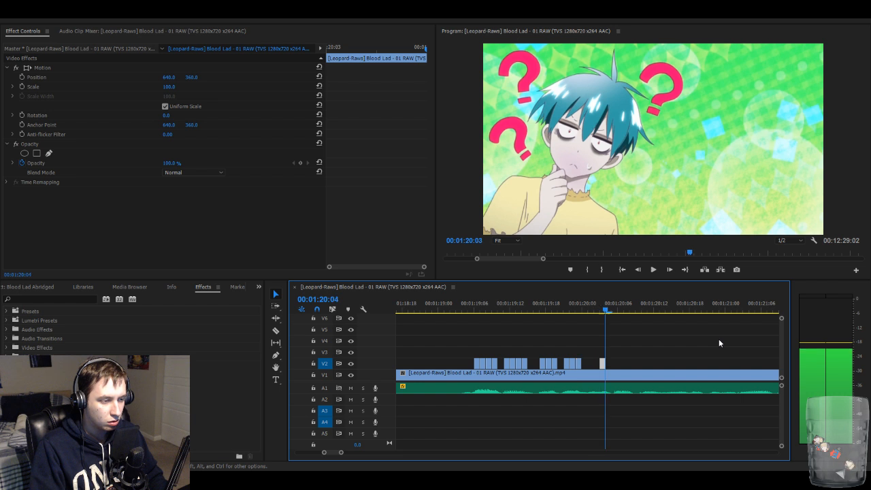
- Paste open-mouth frames onto V2 at 00:01:20:06 and 00:01:20:07, and move the playhead to 00:01:20:10
key("Right")
key("Right")
key("Right")
key("Right")
key("Right")
key("Right")
key("Right")
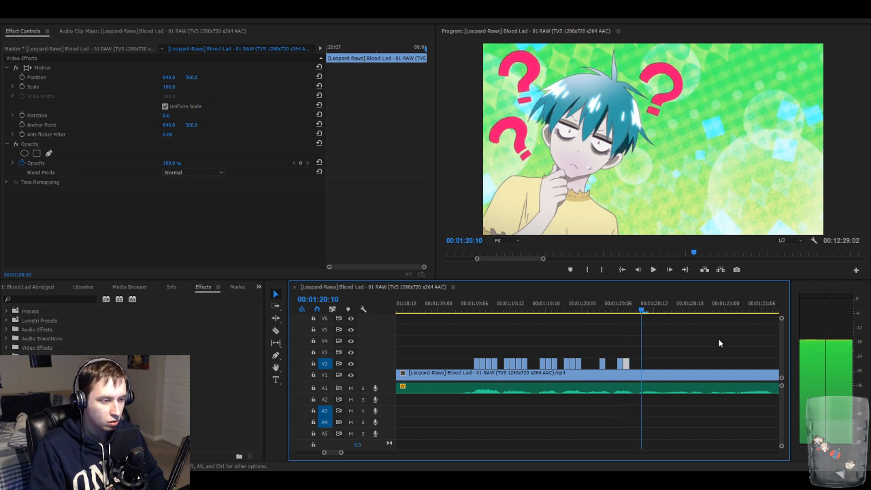
- Paste open-mouth frames onto V2 from 00:01:20:10 to 00:01:20:12
key("Delete")
key("Left")
key("Left")
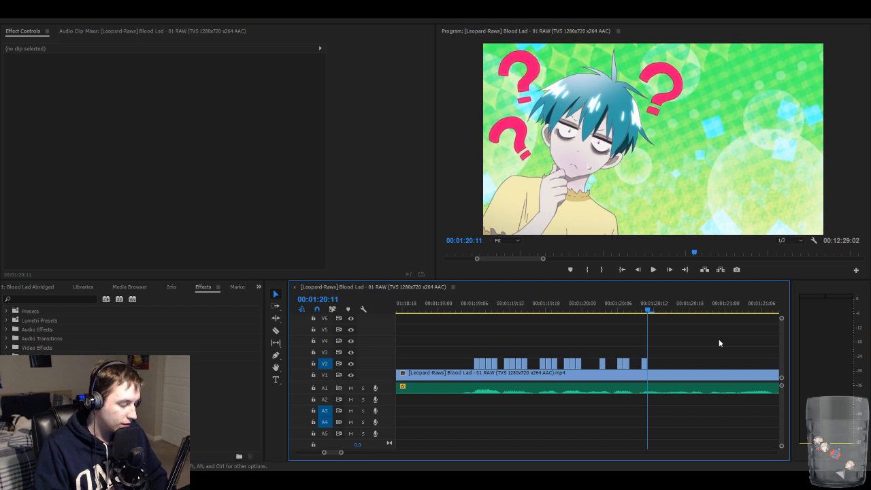
key("Right")
key("Left")
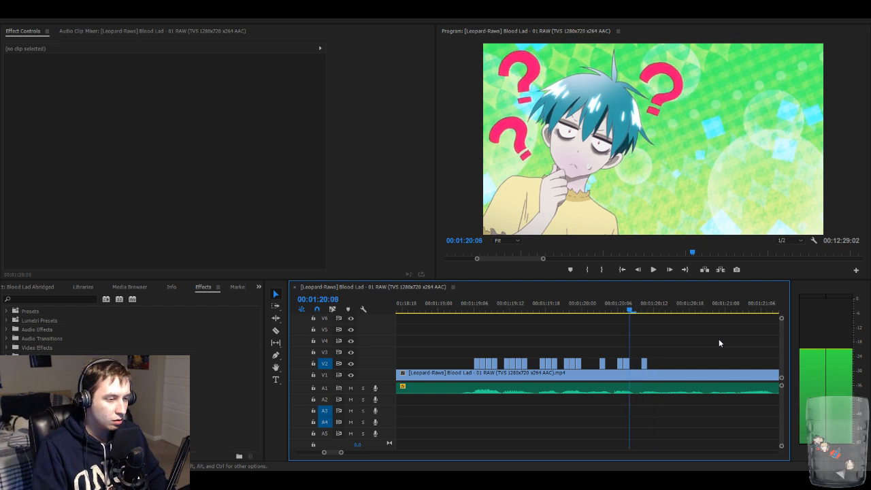
key("ctrl+v")
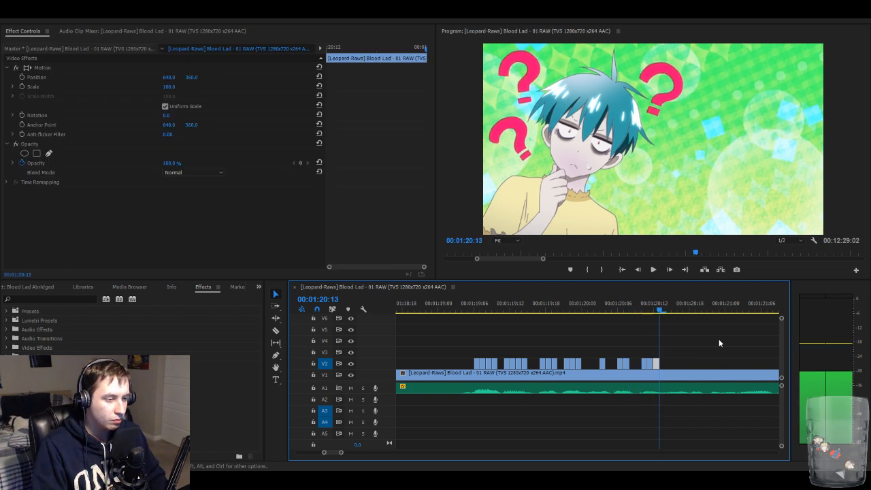
- Try pasting open-mouth frames onto V2 from 00:01:20:15 to 00:01:20:17
key("Right")
key("Right")
key("ctrl+v")
key("Right")
key("Right")
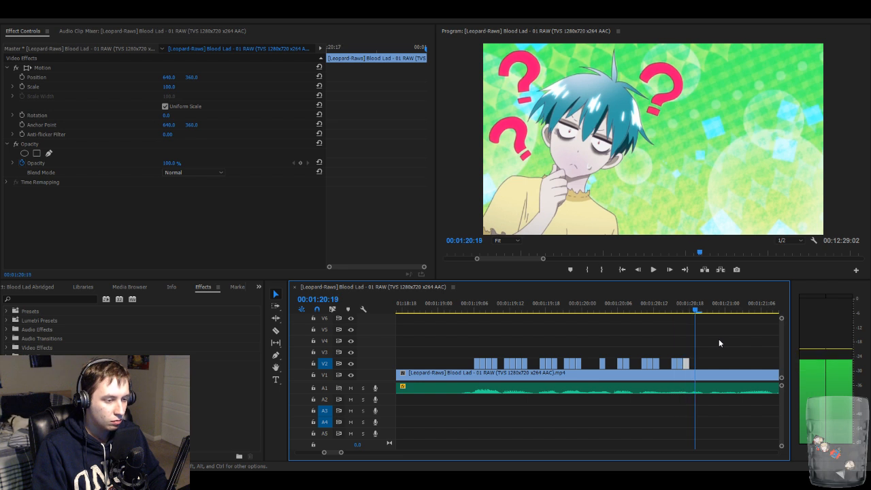
- Undo the open-mouth frames pasted from 00:01:20:15 to 00:01:20:17 and go back to 00:01:20:09
key("ctrl+shift+a")
key("ctrl+z")
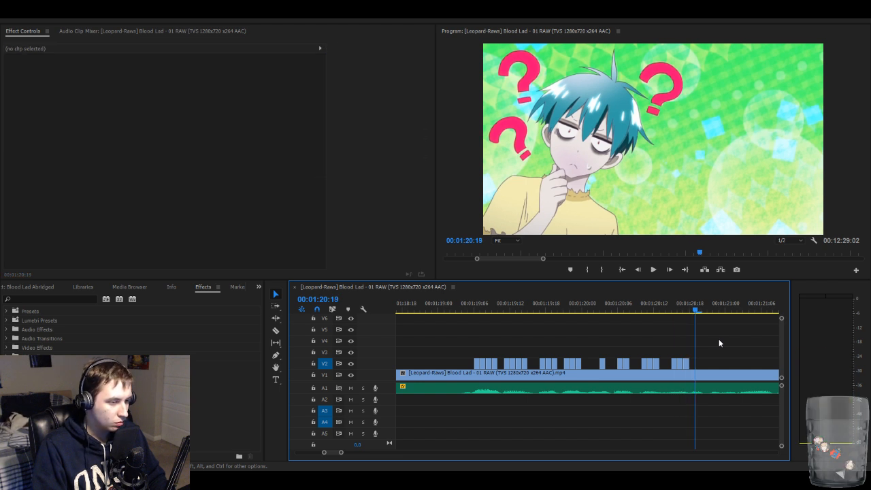
key("Left")
key("Left")
key("Left")
key("Left")
key("j")
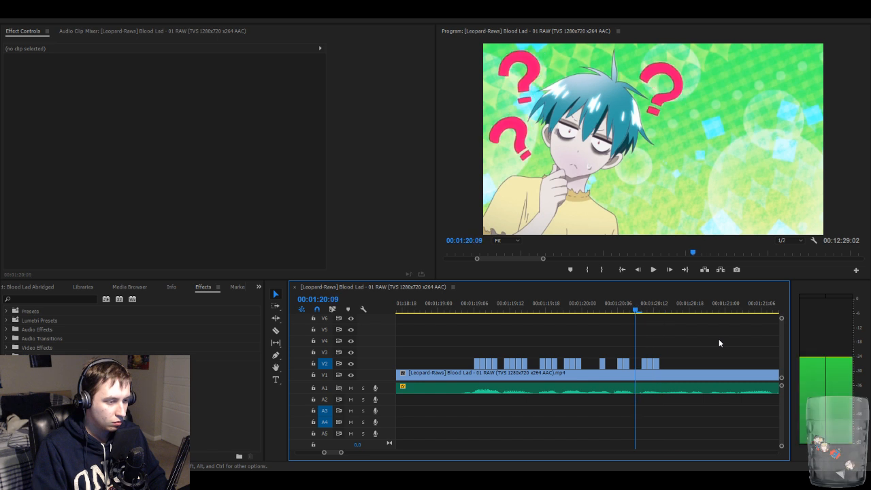
- Paste open-mouth frames onto V2 at 00:01:20:18–00:01:20:19 and 00:01:20:22–00:01:20:23
key("k")
key("Right")
key("Right")
key("Right")
key("Right")
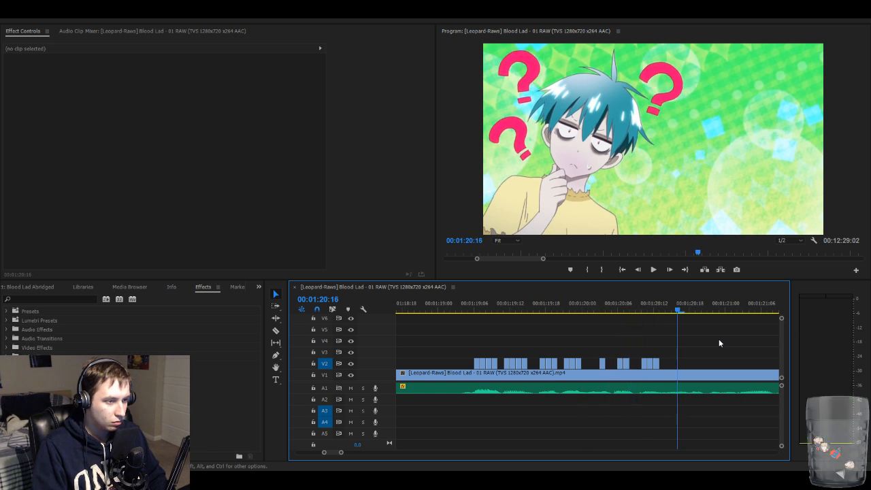
key("ctrl+v")
key("ctrl+v")
key("Right")
key("Right")
key("ctrl+v")
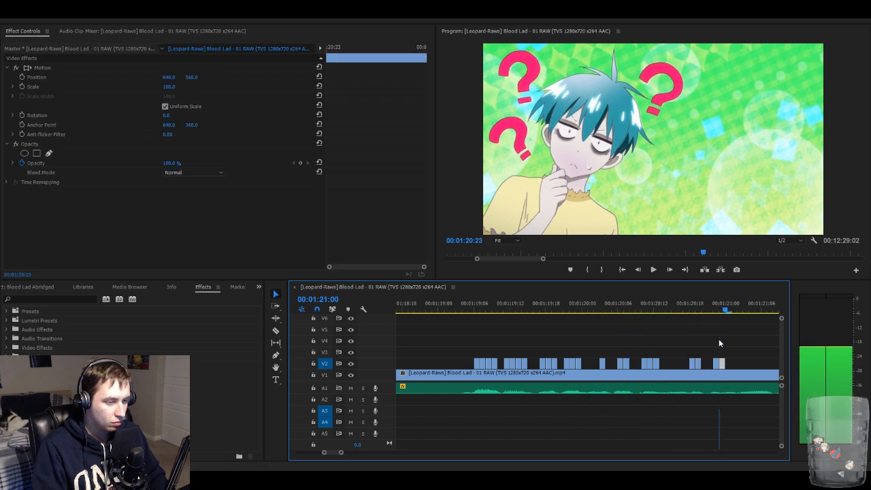
- Paste open-mouth frames onto V2 from 00:01:21:03 to 00:01:21:05
key("ctrl+v")
key("Right")
key("Right")
key("Right")
key("ctrl+v")
key("ctrl+v")
key("ctrl+v")
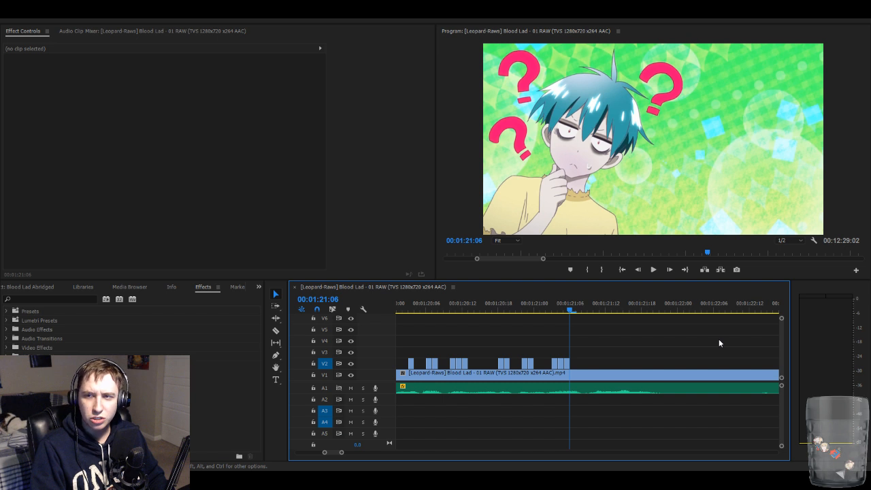
- Paste open-mouth frames onto V2 at 00:01:21:10–00:01:21:11 and at 00:01:21:14
key("Left")
key("Left")
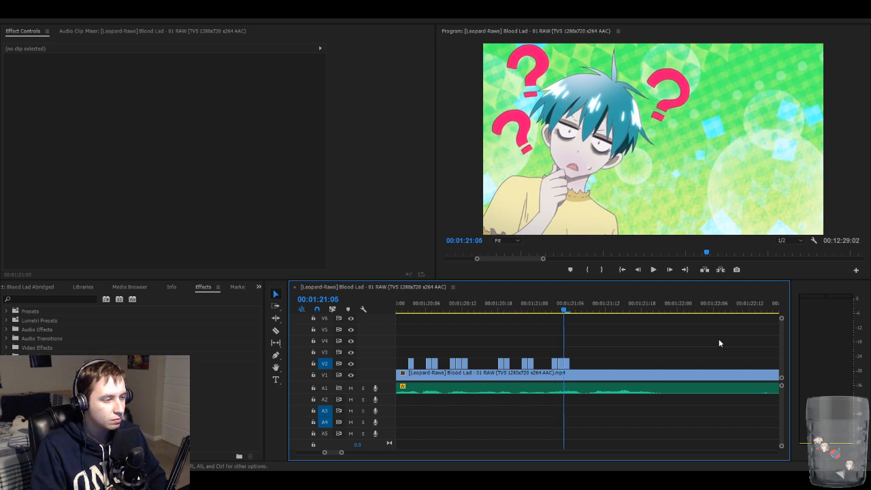
key("Right")
key("Right")
key("Right")
key("Right")
key("Right")
key("Right")
key("ctrl+v")
key("ctrl+v")
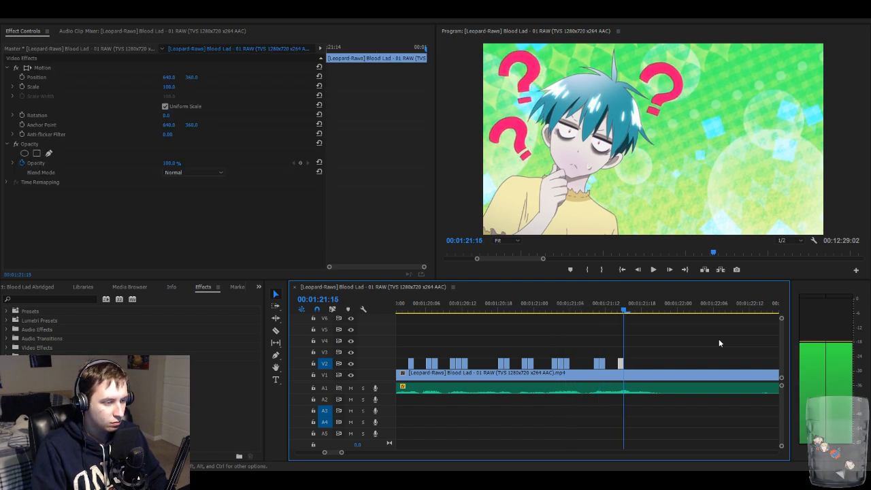
- Paste open-mouth frames onto V2 from 00:01:21:15 to 00:01:21:17, and undo the one at 00:01:21:17
key("ctrl+v")
key("ctrl+v")
key("ctrl+z")
key("ctrl+z")
key("ctrl+z")
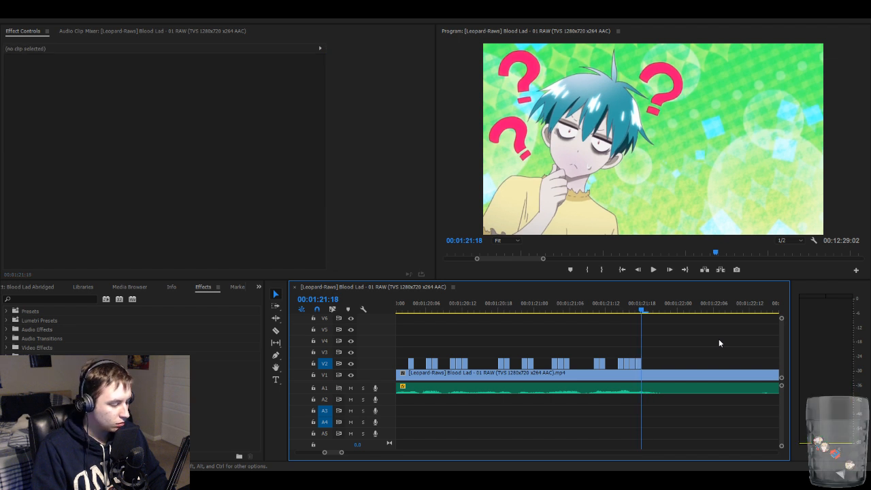
key("ctrl+v")
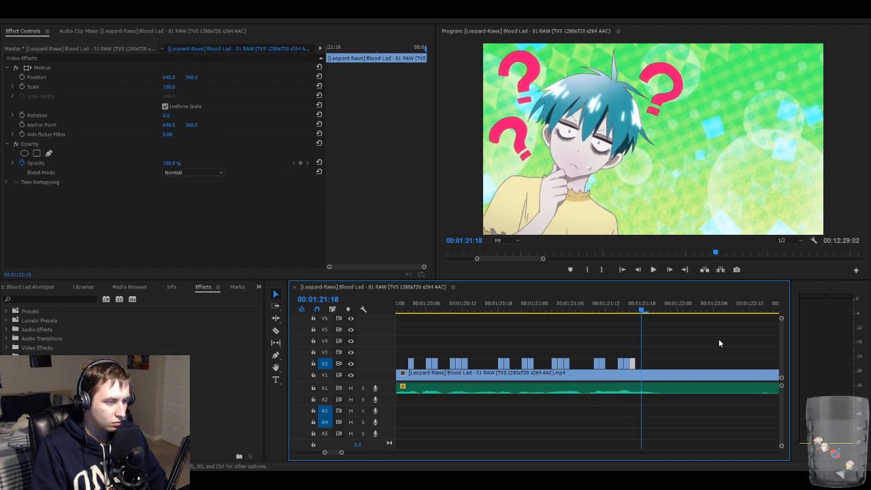
- Paste open-mouth frames onto V2 from 00:01:21:18 to 00:01:21:20, and play on to 00:01:22:20
key("ctrl+v")
key("ctrl+v")
key("space")
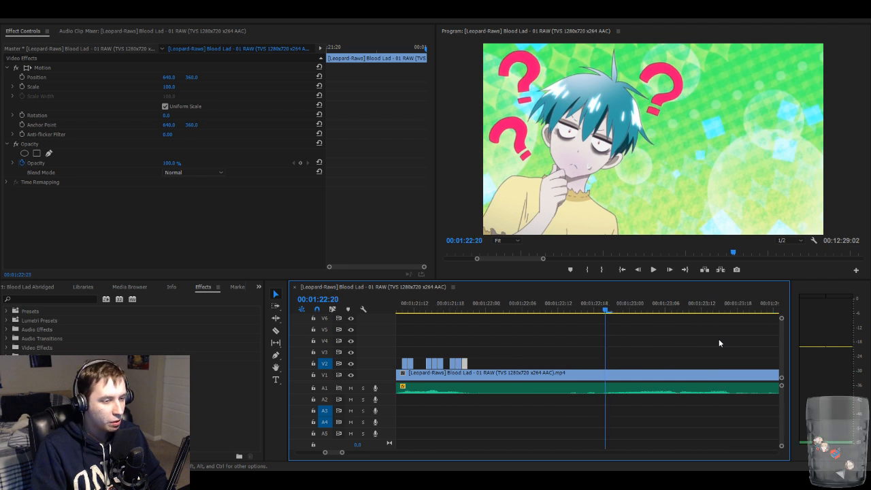
- Go back to 00:01:22:14 and paste open-mouth frames onto V2 there and at 00:01:22:17
key("j")
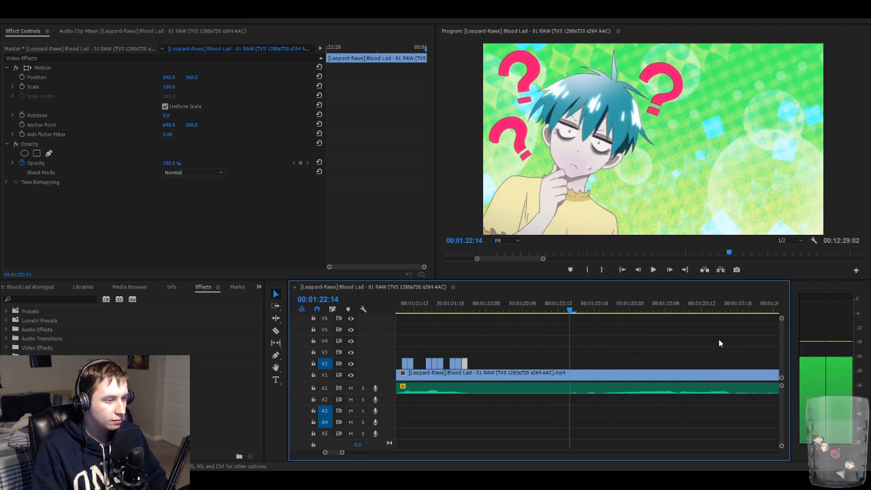
key("k")
key("ctrl+v")
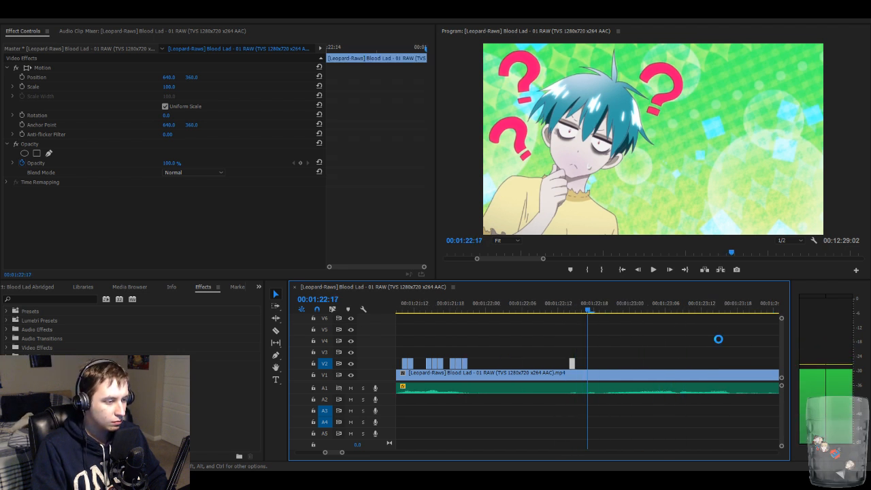
key("ctrl+v")
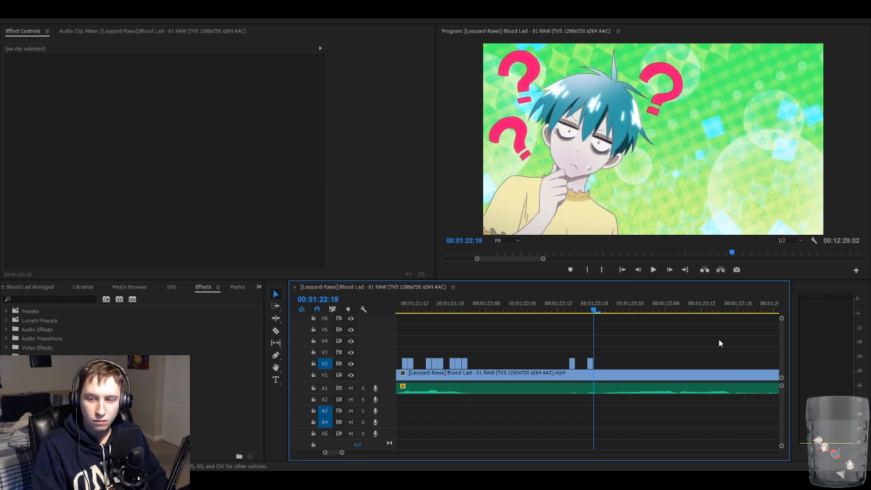
- Paste open-mouth frames onto V2 from 00:01:23:01 to 00:01:23:05
key("l")
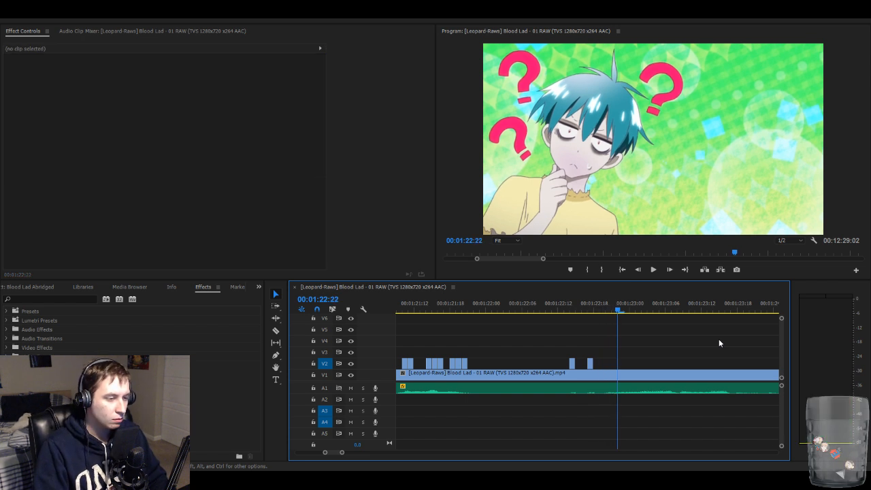
key("ctrl+v")
key("ctrl+v")
key("ctrl+v")
key("ctrl+v")
key("ctrl+v")
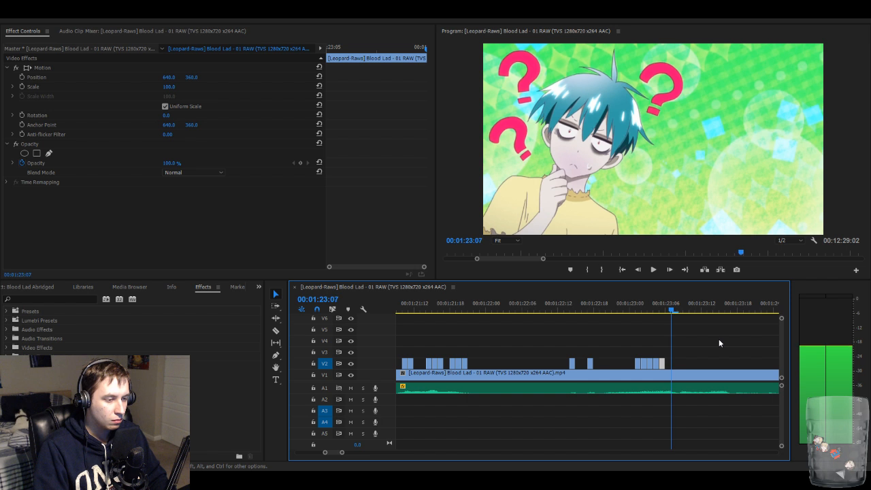
- Undo the pasted open-mouth frames from 00:01:23:03 to 00:01:23:05
key("ctrl+z")
key("ctrl+z")
key("ctrl+z")
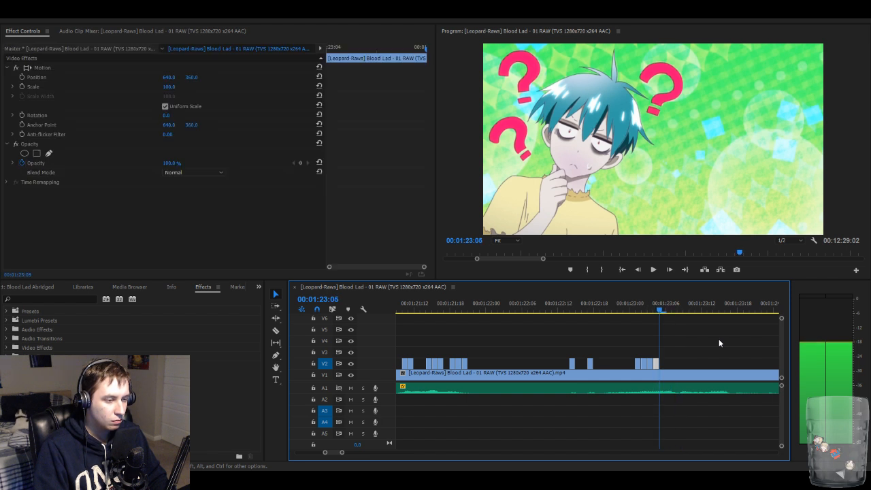
key("ctrl+z")
key("ctrl+z")
- Paste open-mouth frames onto V2 at 00:01:23:04–00:01:23:06 and 00:01:23:09–00:01:23:11
key("ctrl+v")
key("ctrl+v")
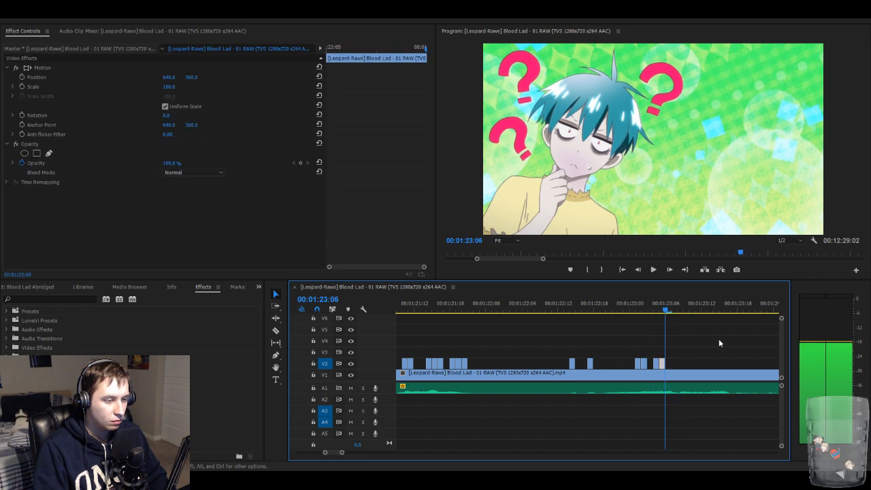
key("ctrl+v")
key("ctrl+v")
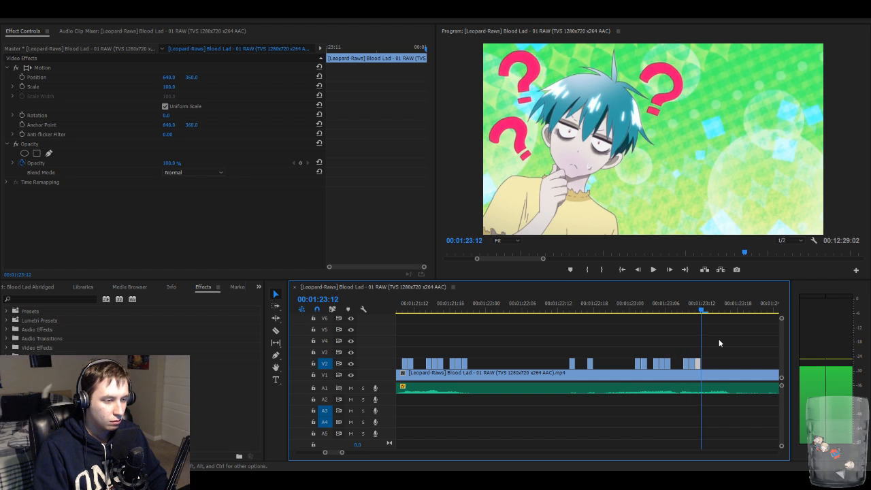
- Undo the frame at 00:01:23:11 and paste open-mouth frames onto V2 from 00:01:23:13 to 00:01:23:15
key("ctrl+z")
key("ctrl+v")
key("ctrl+v")
key("ctrl+v")
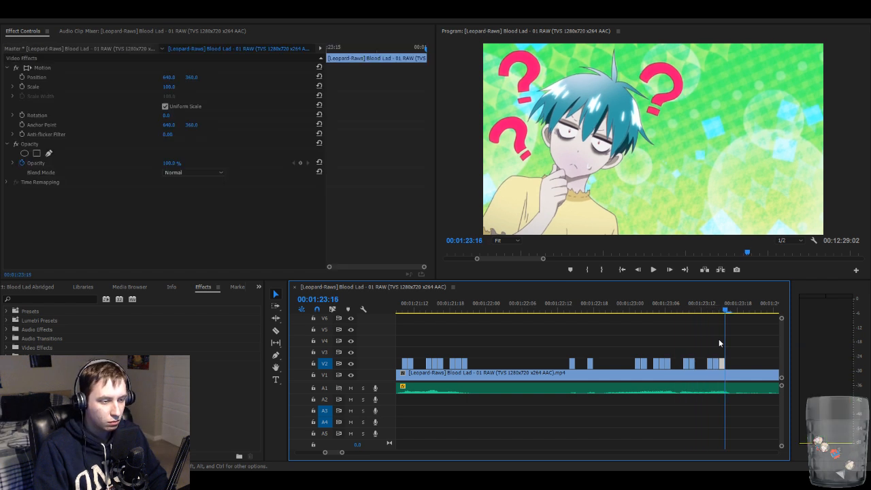
- Paste open-mouth frames onto V2 from 00:01:23:18 to 00:01:23:20, and move the playhead to 00:01:23:23
key("ctrl+v")
key("shift+Right")
key("Left")
key("Left")
key("Left")
key("Left")
key("Left")
key("Left")
key("Left")
key("Left")
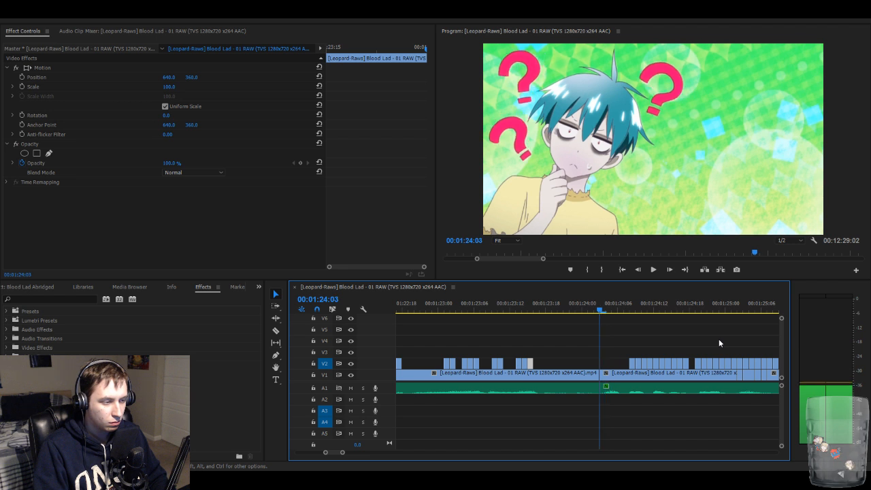
key("Right")
key("Right")
key("Right")
key("Right")
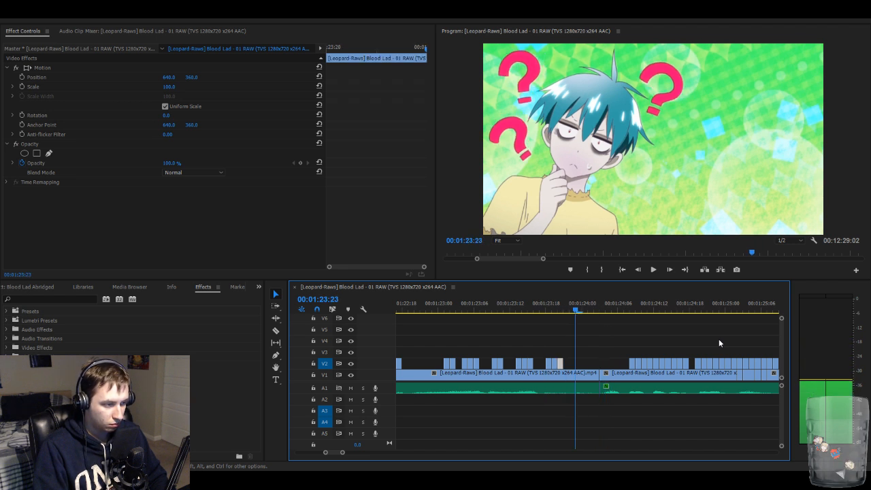
- Paste open-mouth frames onto V2 from 00:01:23:23 to 00:01:24:01, and step back to 00:01:23:19
key("Left")
key("Left")
key("Left")
key("Left")
key("Left")
key("Left")
key("Left")
key("Left")
key("Left")
key("Left")
key("Left")
key("Left")
key("Left")
key("Left")
key("Left")
key("Left")
key("Left")
key("Left")
key("Left")
key("Left")
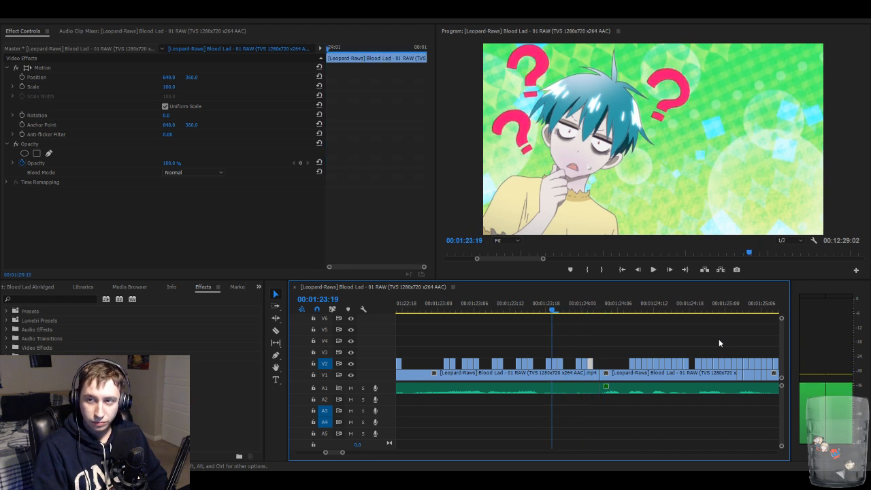
- Step back from 00:01:23:19 to 00:01:21:12 to check the pasted mouth frames against the dialogue
key("Left")
key("Left")
key("Left")
key("Left")
key("Left")
key("Left")
key("Left")
key("Left")
key("Left")
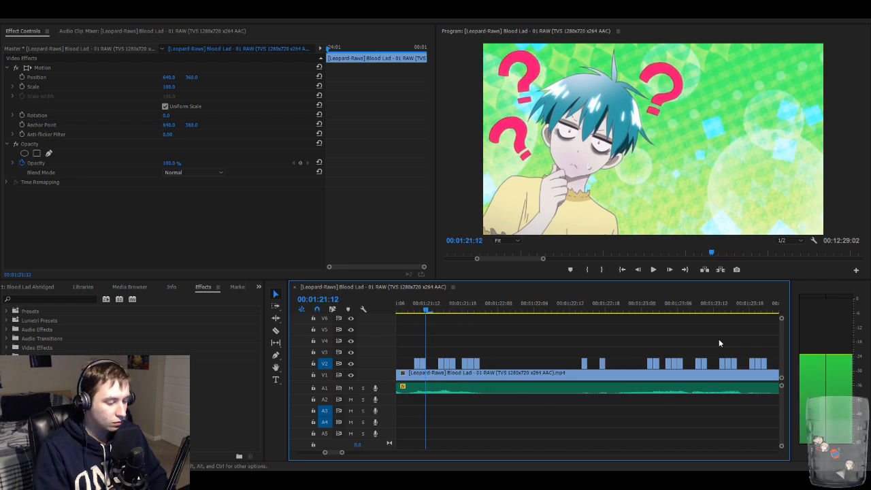
- Move the playhead back to 00:01:16:12, among the first open-mouth frames on V2
key("minus")
key("minus")
key("minus")
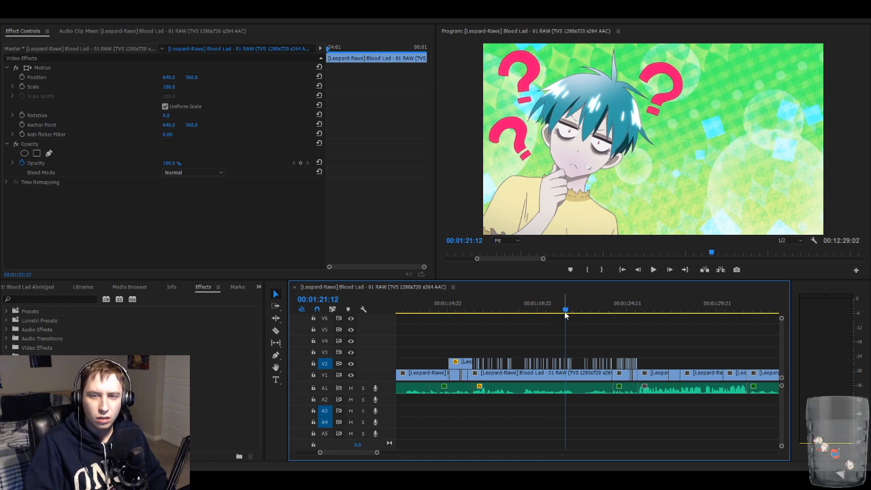
left_click_drag(564, 313, 476, 312)
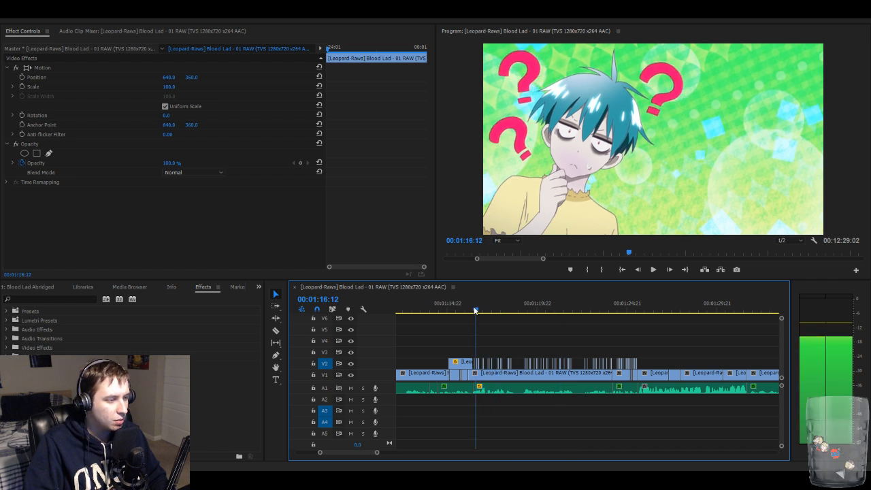
key("equal")
key("equal")
key("equal")
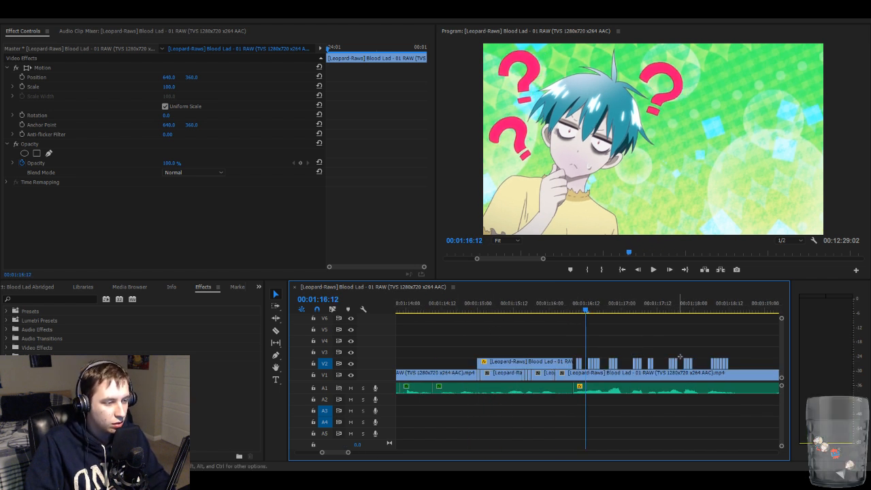
mouse_move(575, 341)
left_mouse_down()
mouse_move(778, 361)
mouse_move(606, 365)
left_mouse_up()
key("minus")
key("minus")
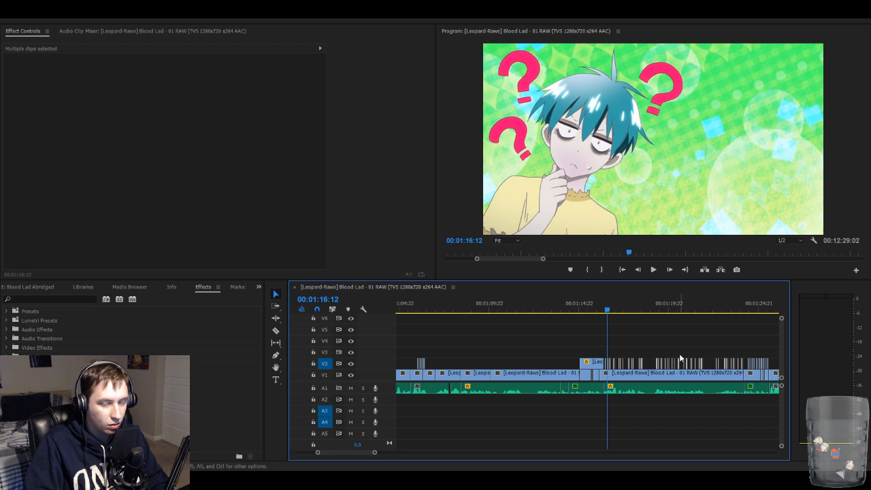
- Move the playhead to 00:01:16:09 and add a rectangular opacity mask to the open-mouth frame on V2 there
key("equal")
key("equal")
key("equal")
key("equal")
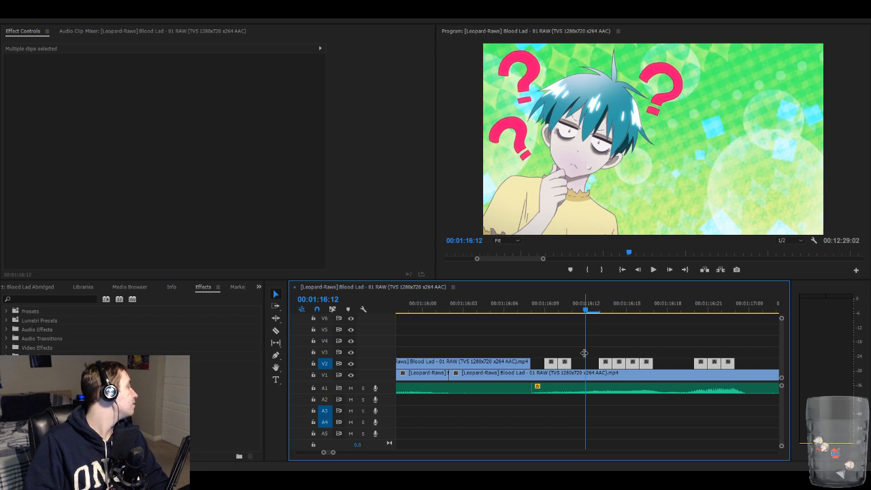
left_click_drag(580, 313, 543, 315)
left_click(557, 341)
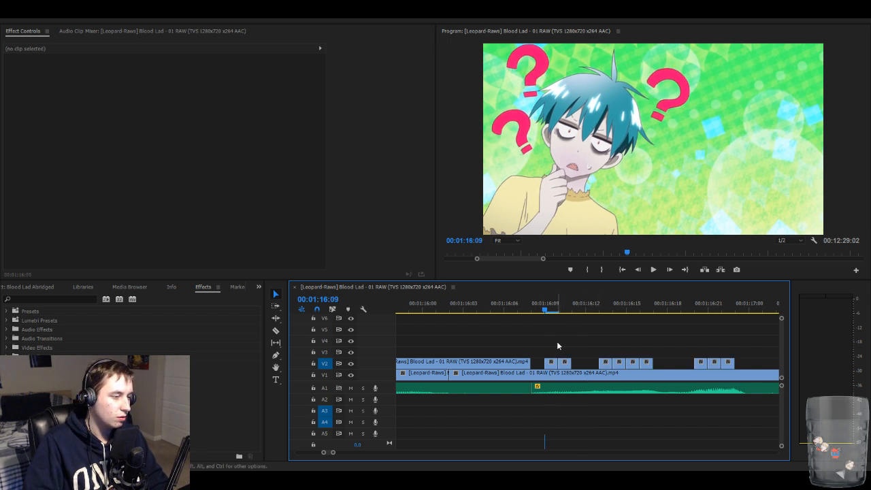
left_click(552, 362)
left_click(37, 153)
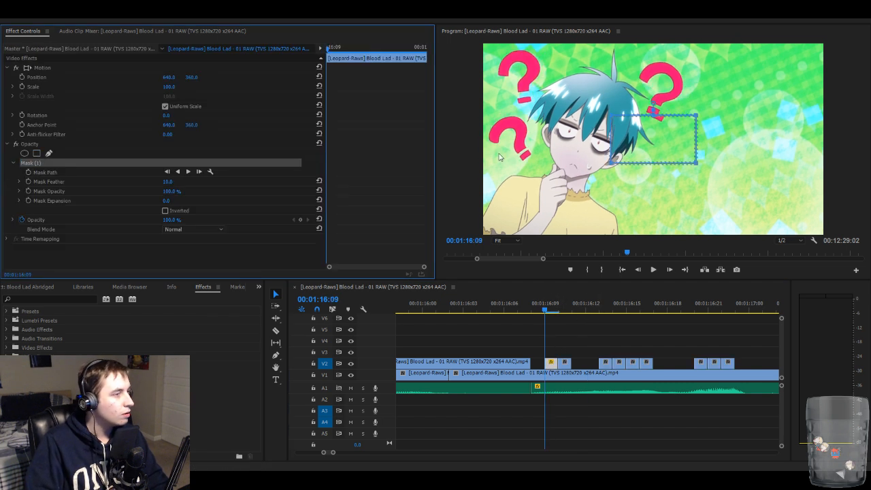
- Position the rectangular mask over the character's face and shrink its corners tightly around the open mouth
left_click_drag(645, 158, 572, 185)
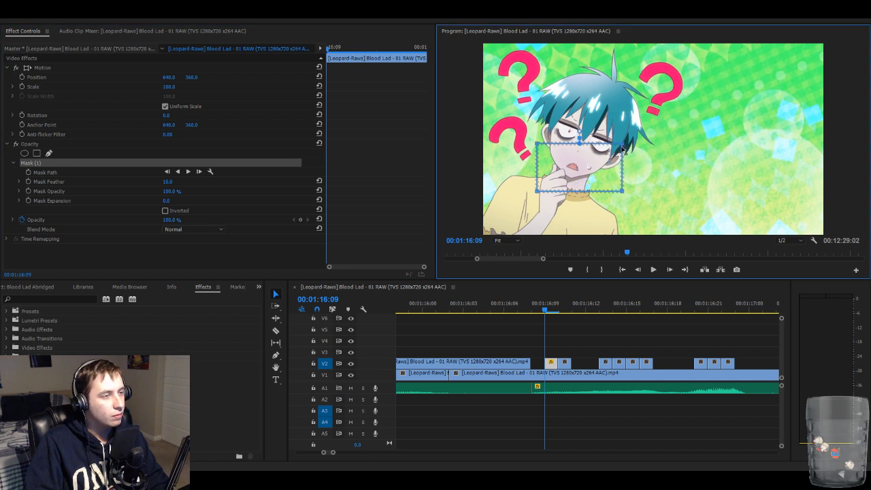
left_click_drag(623, 145, 574, 154)
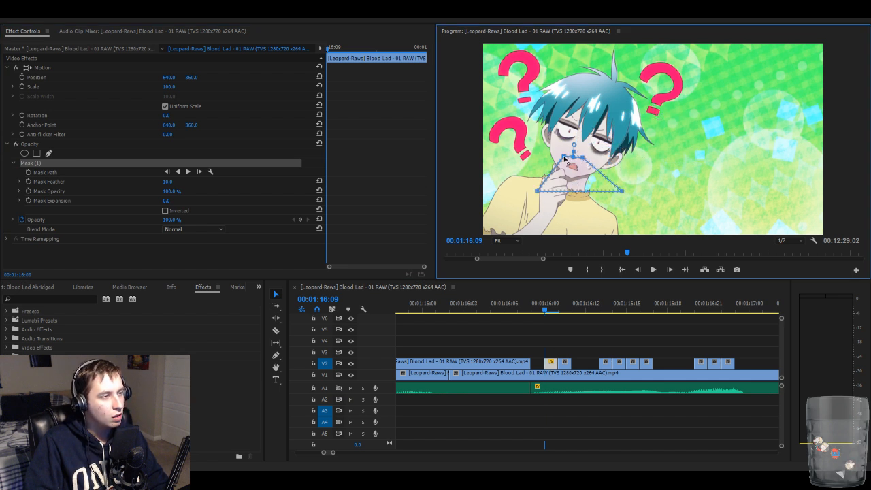
left_click_drag(538, 192, 564, 174)
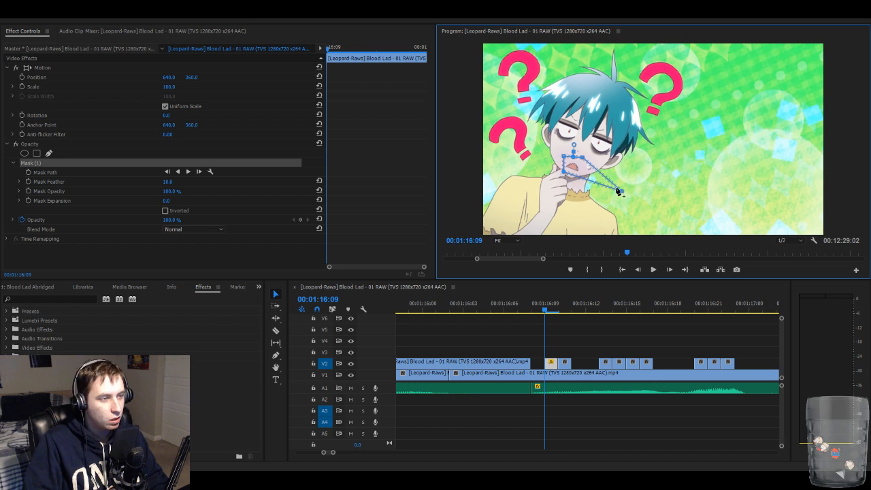
left_click_drag(622, 193, 582, 175)
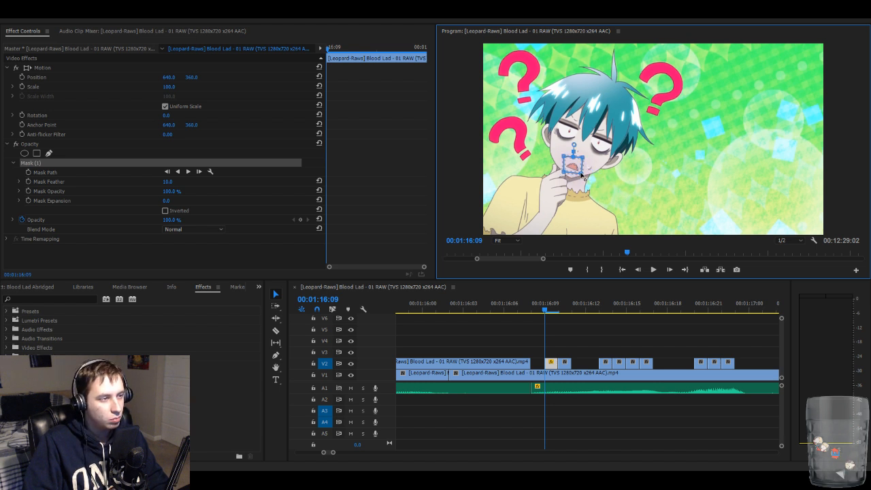
left_click(586, 339)
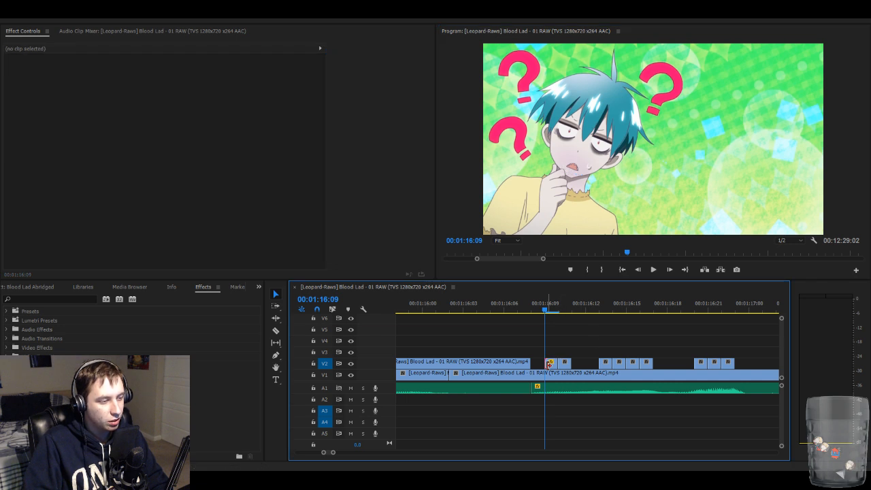
- Select the masked frame at 00:01:16:09, and select the remaining open-mouth frames along V2 up to 00:01:24:01
left_click(552, 363)
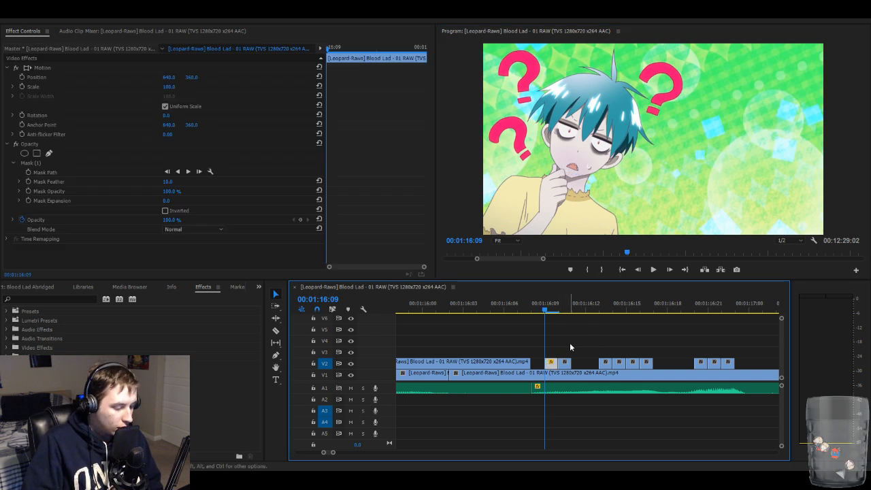
key("minus")
mouse_move(717, 361)
left_mouse_down()
mouse_move(801, 365)
mouse_move(706, 367)
left_mouse_up()
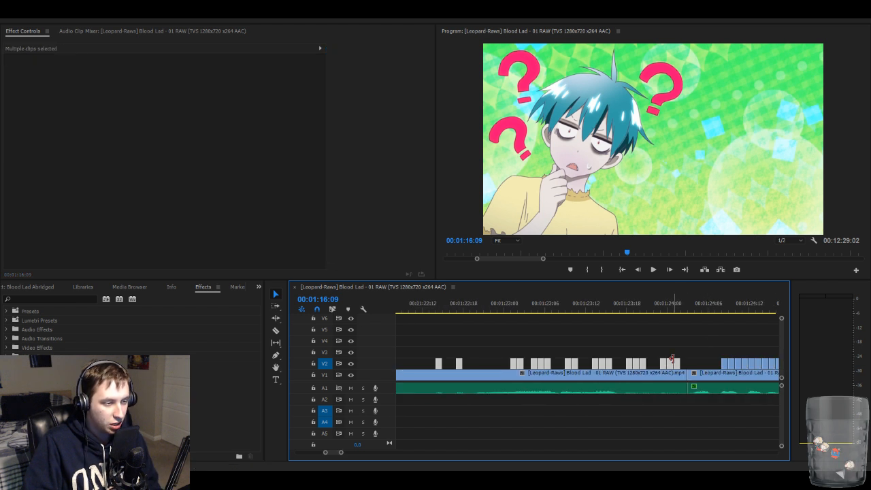
left_click(754, 89)
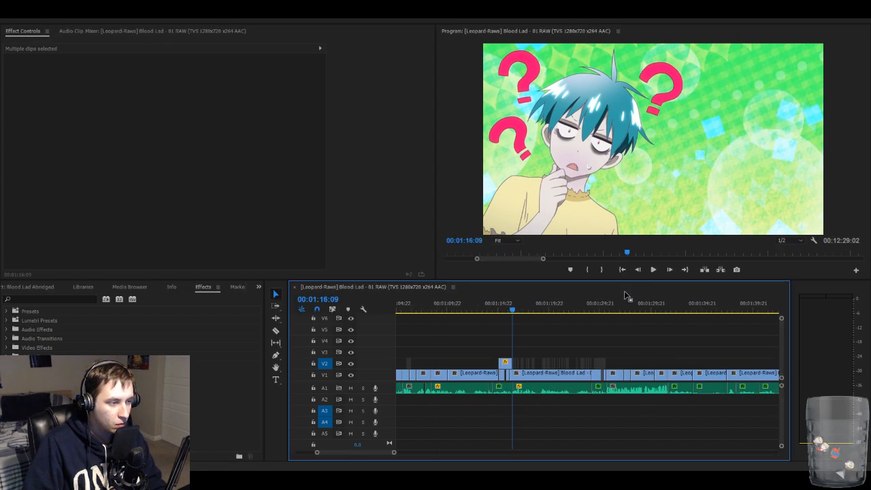
- Survey the whole sequence from its end at 00:12:23:18 back to the lip-synced scene at 00:00:53:09
scroll(650, 325, "down", 5)
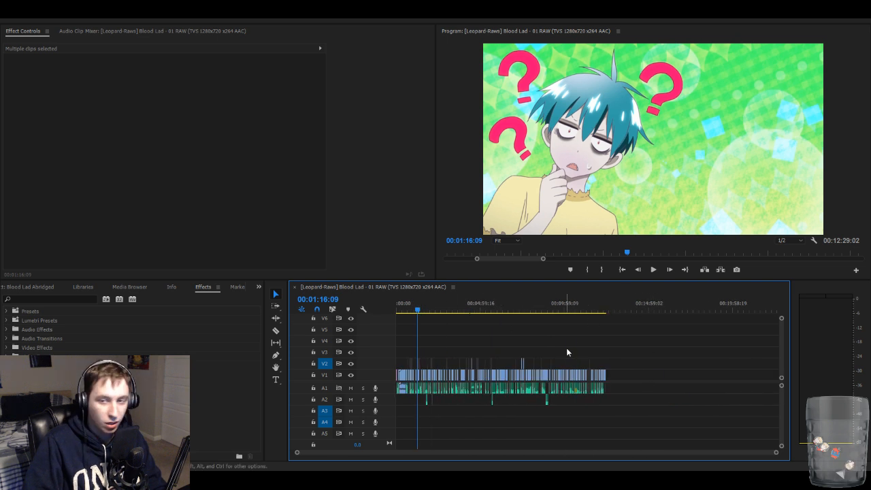
scroll(664, 379, "up", 2)
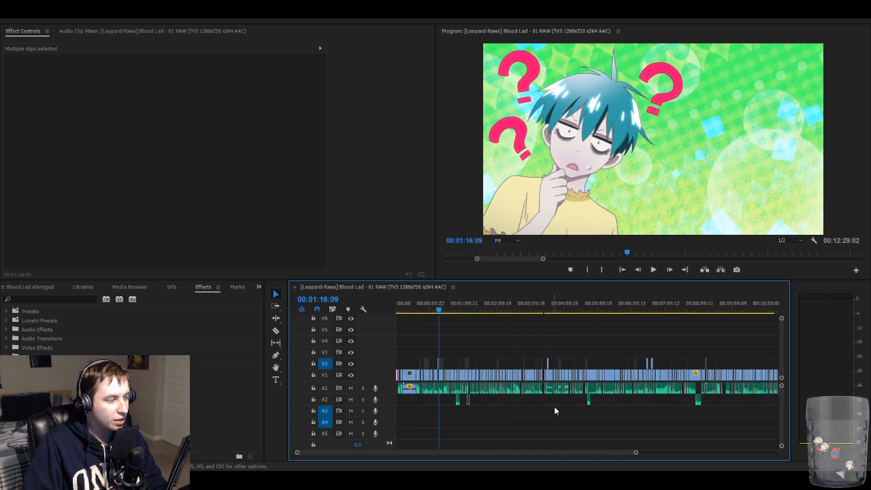
scroll(608, 396, "down", 2)
left_click(606, 312)
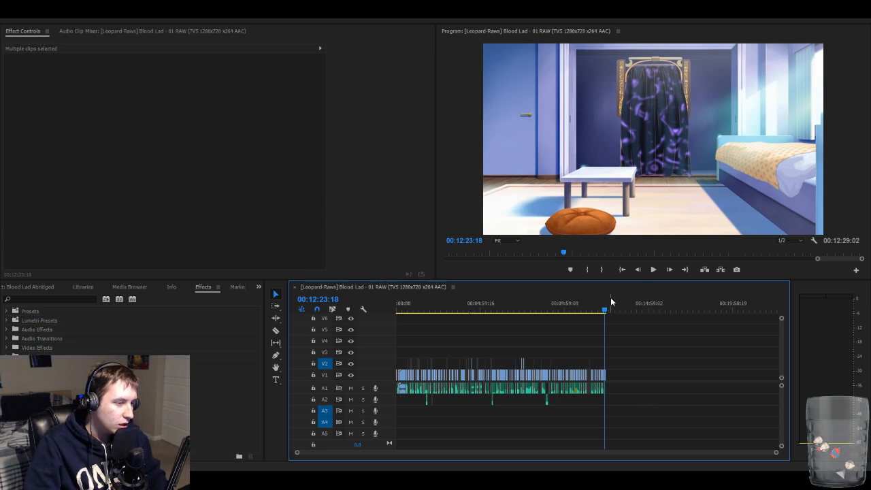
left_click_drag(603, 310, 411, 310)
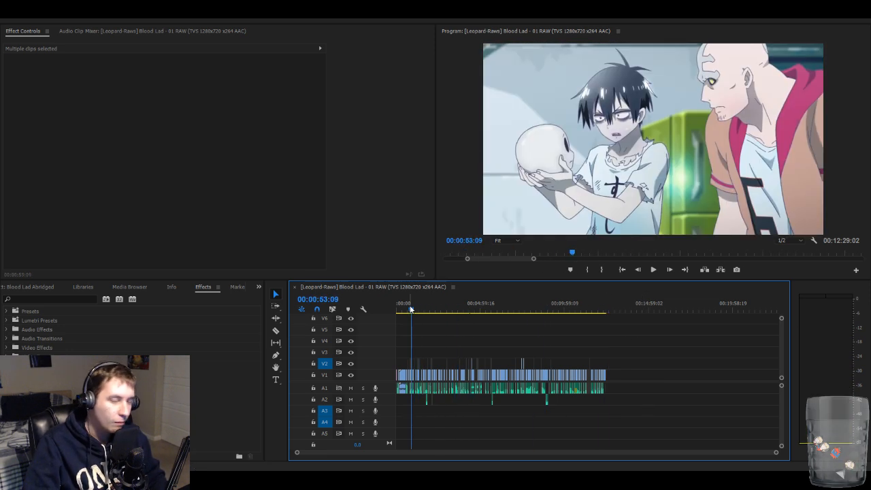
- Play the scene from 00:00:53:09 to 00:00:56:14 to check the finished mouth frames against the dialogue
key("equal")
key("equal")
key("equal")
key("equal")
key("equal")
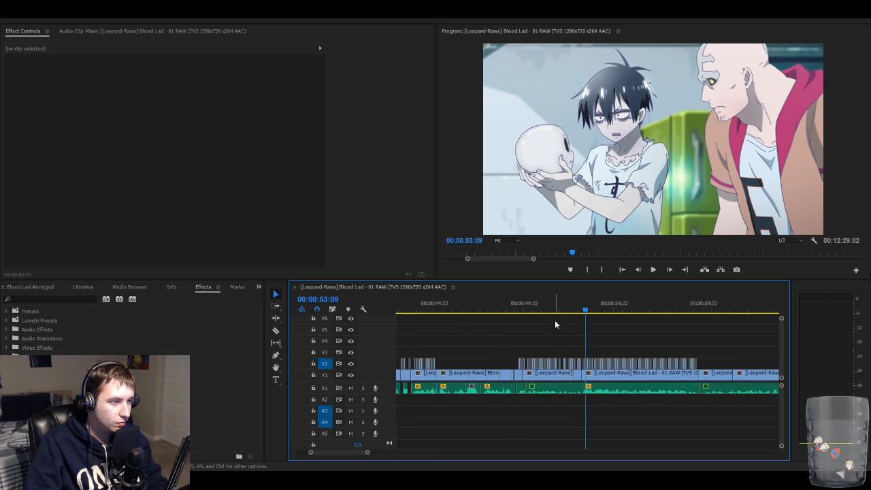
key("space")
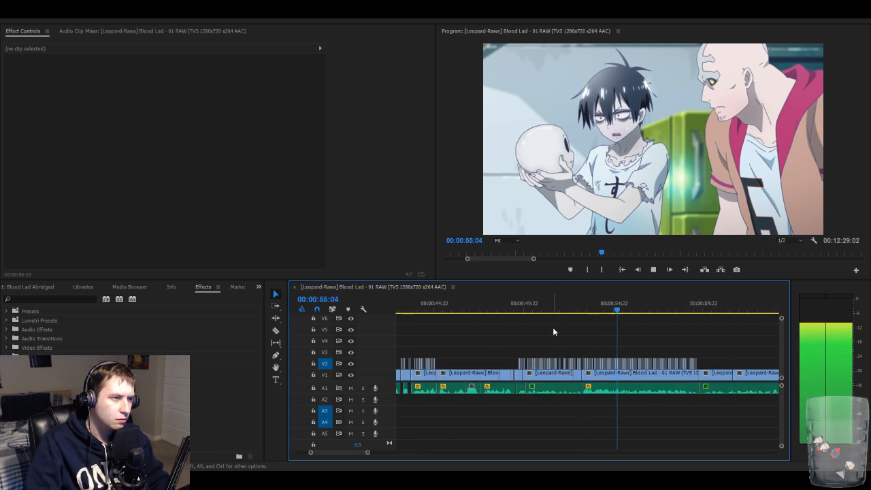
key("space")
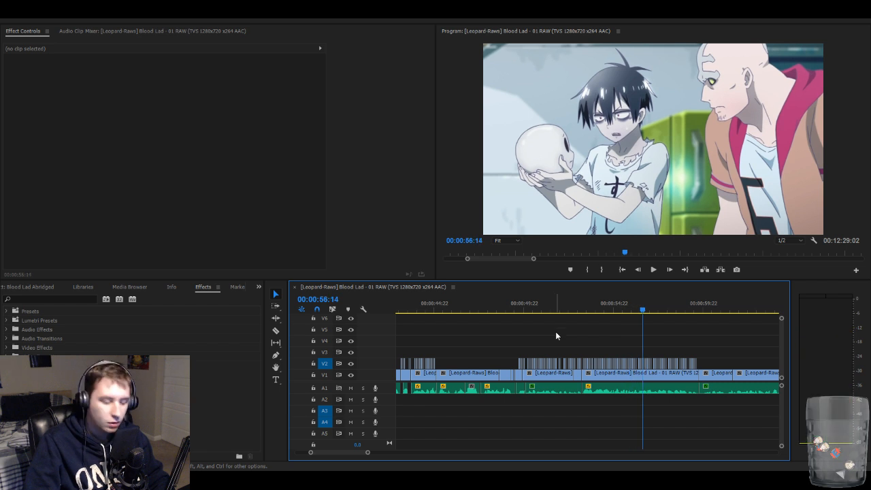
- Return the playhead to the question-mark shot at 00:01:18:00
key("minus")
key("minus")
key("minus")
key("minus")
key("minus")
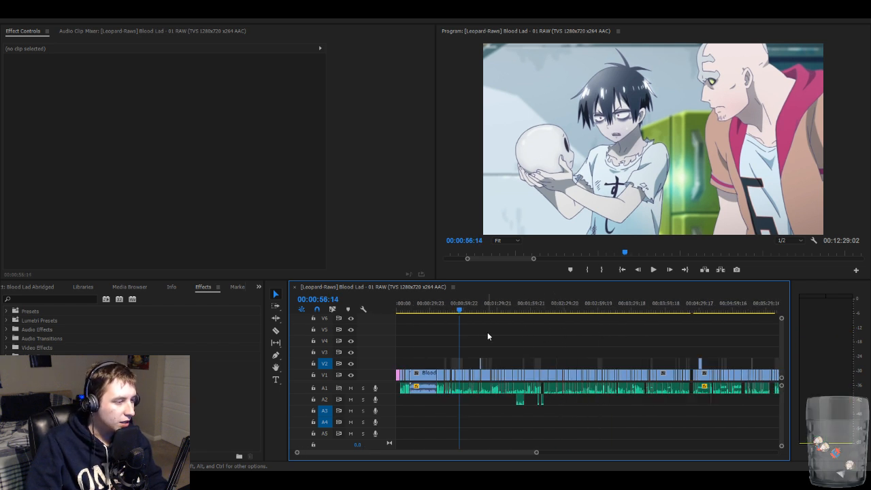
left_click_drag(461, 311, 483, 313)
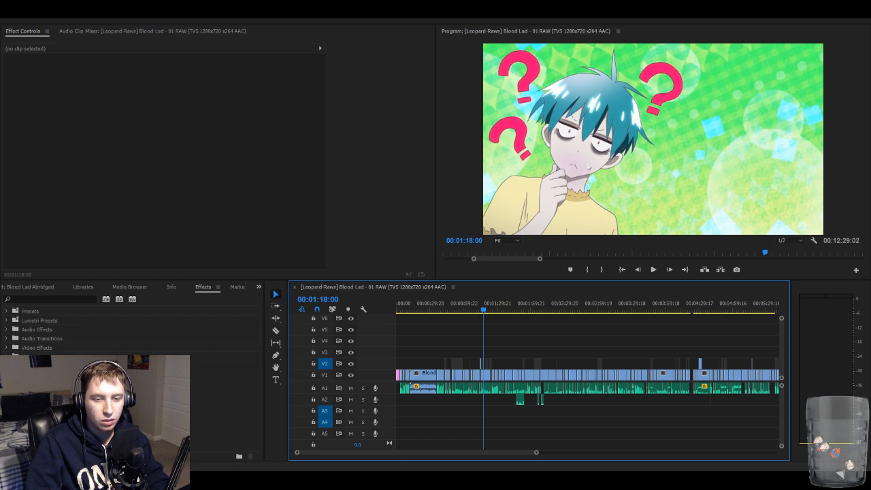
key("alt+Tab")
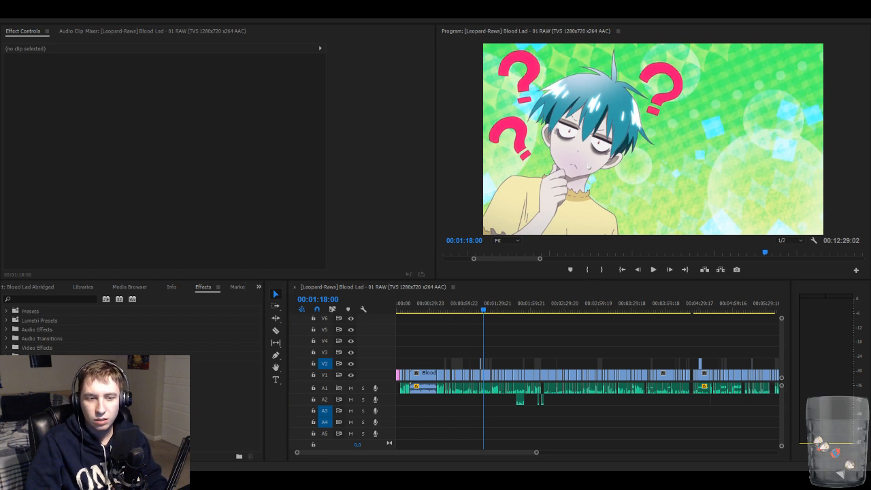
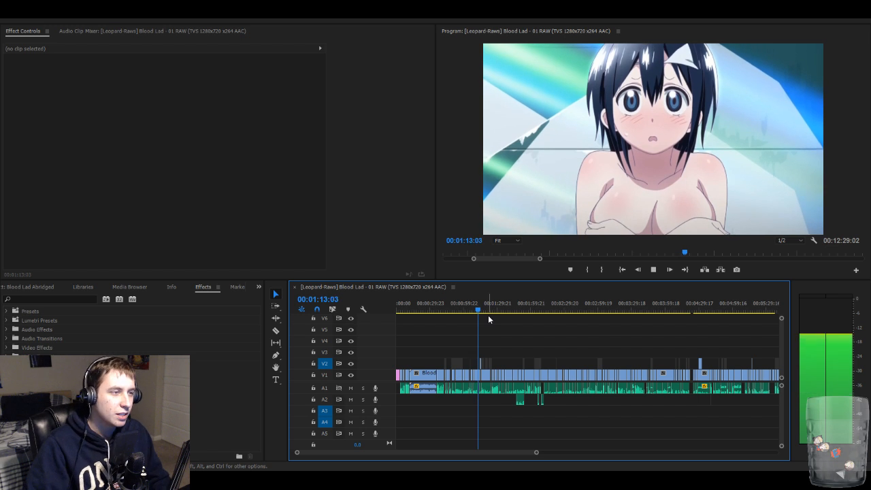
- Pause at 00:01:14:19 and play through to 00:01:24:06 to review the lip-sync in the question-mark shot
key("space")
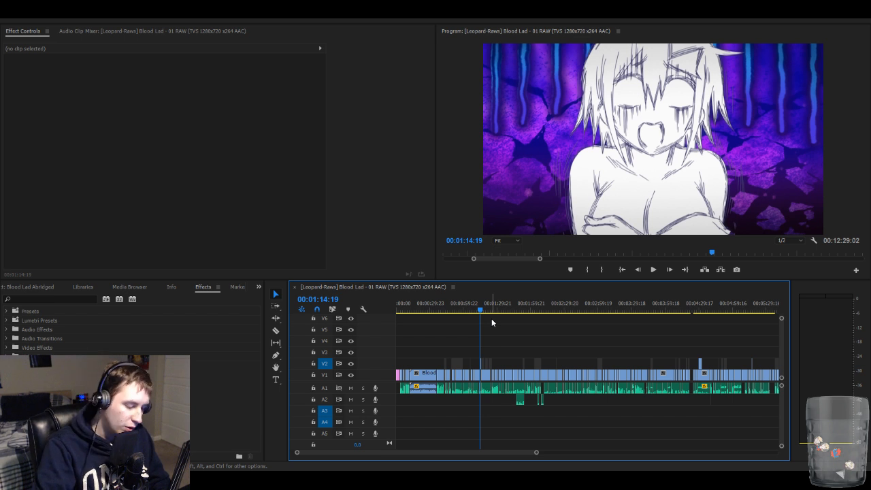
key("equal")
key("equal")
key("equal")
key("space")
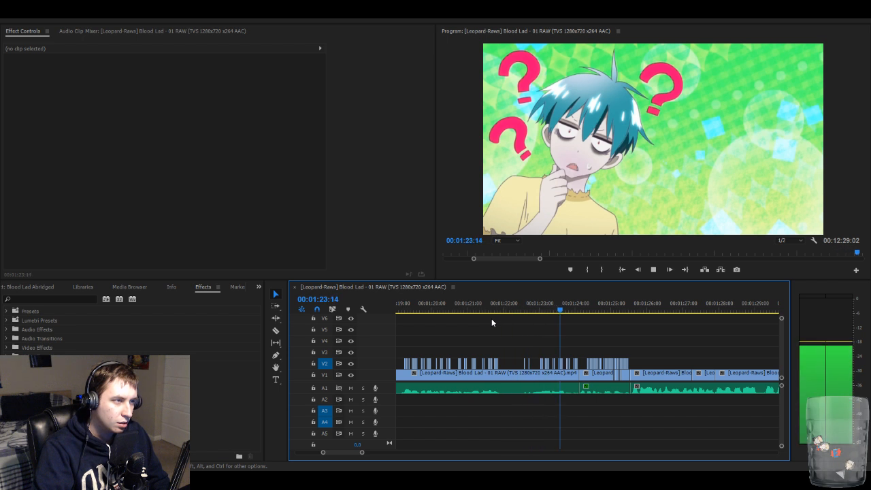
key("space")
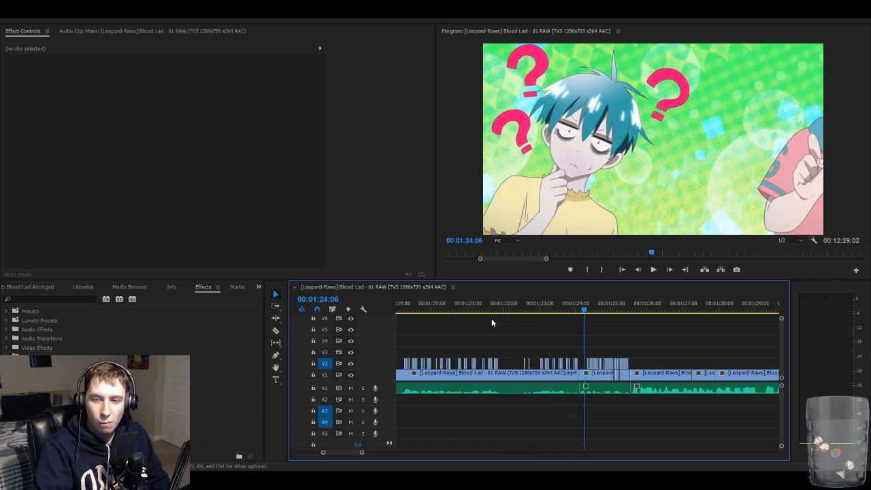
- Step to 00:01:15:17, check the picture with V2 temporarily hidden, and select the single-frame V1 clip there
key("minus")
key("minus")
key("minus")
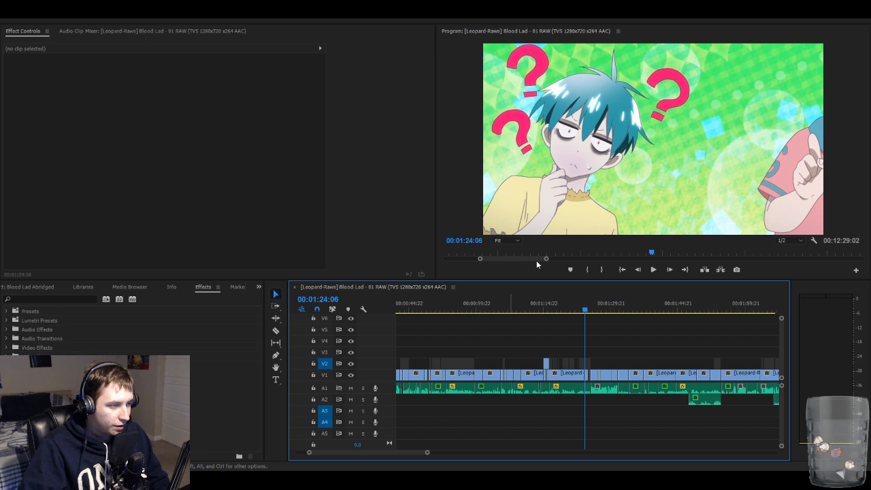
left_click_drag(548, 308, 549, 311)
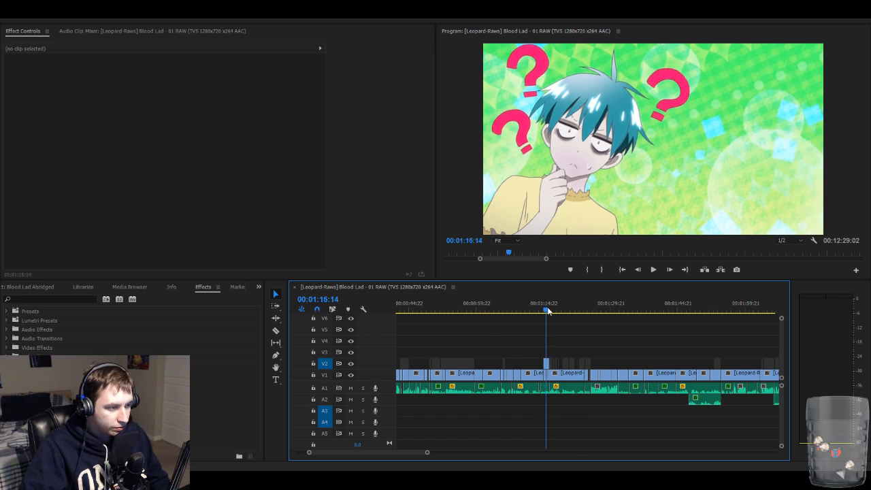
key("equal")
key("equal")
key("equal")
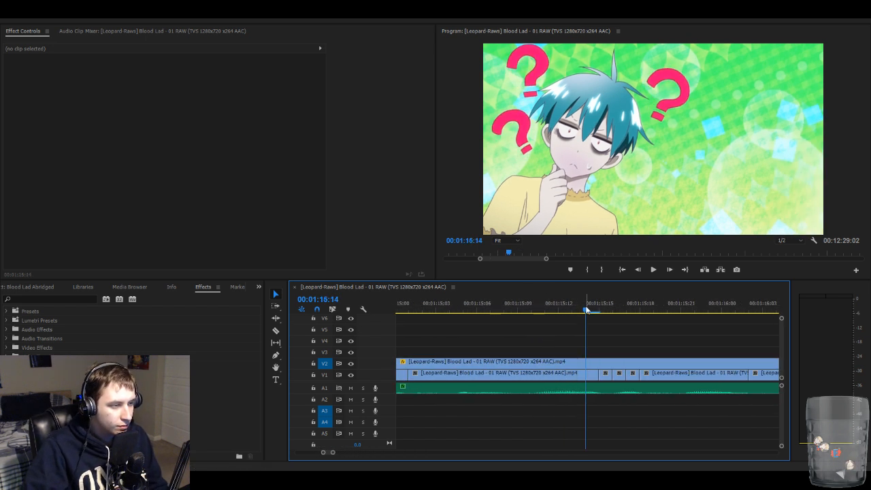
left_click(618, 313)
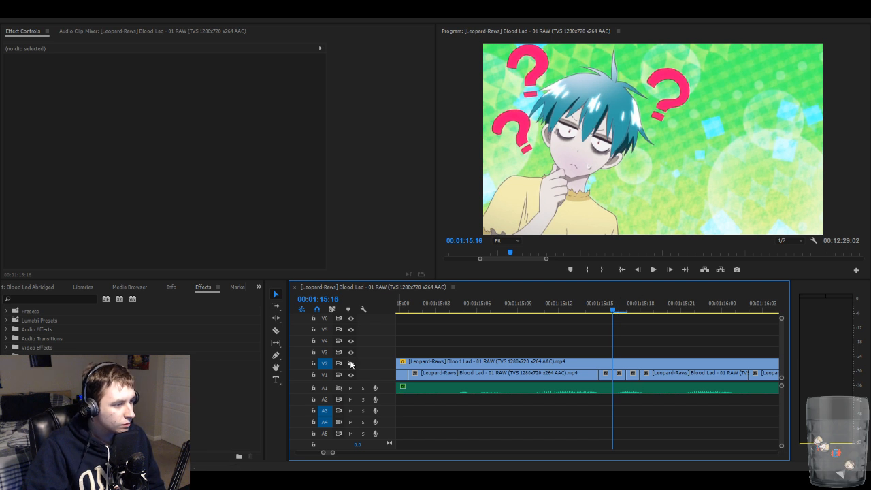
key("Right")
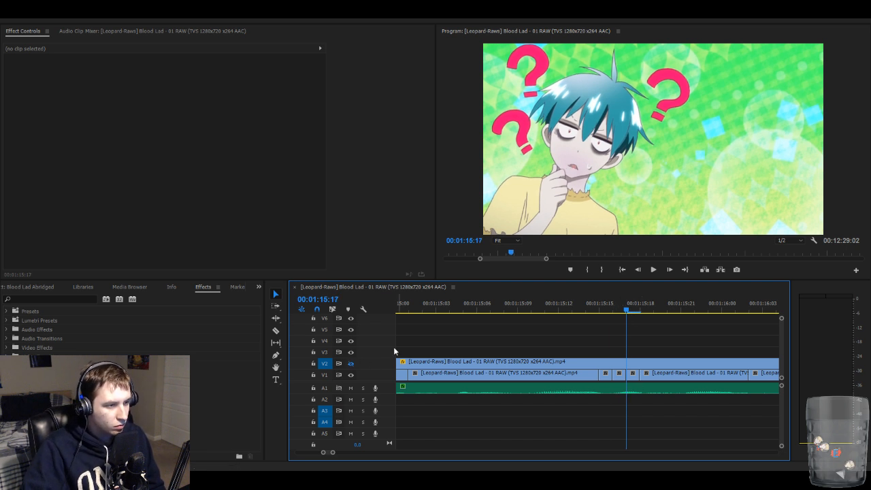
left_click(633, 376)
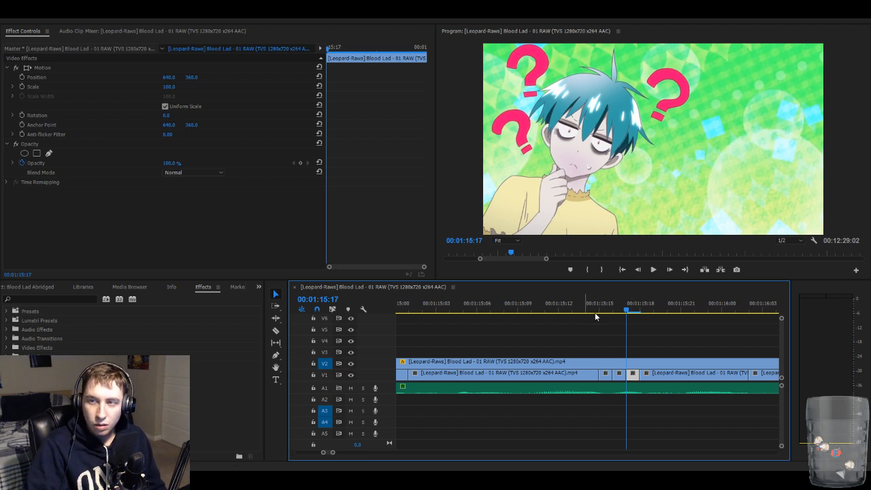
- Draw a four-point opacity mask tightly around the mouth on the single-frame V2 clip at 00:01:16:08
scroll(593, 313, "down", 6)
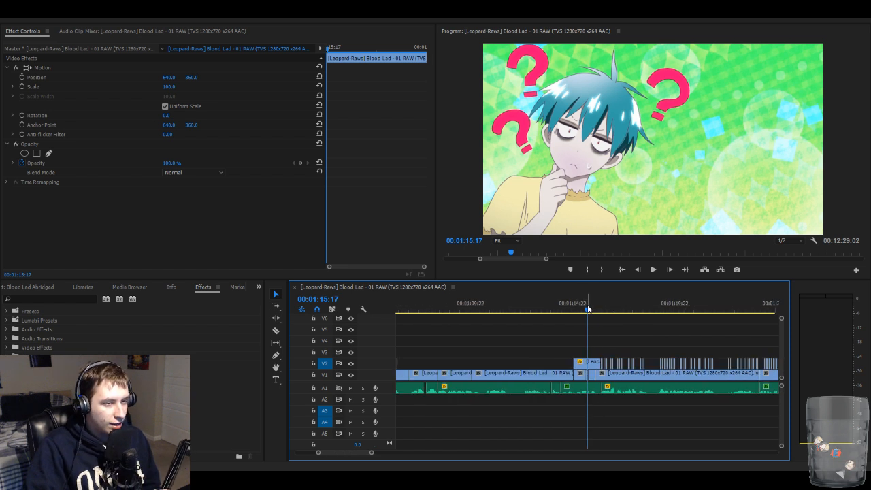
left_click_drag(588, 309, 596, 318)
scroll(597, 317, "up", 6)
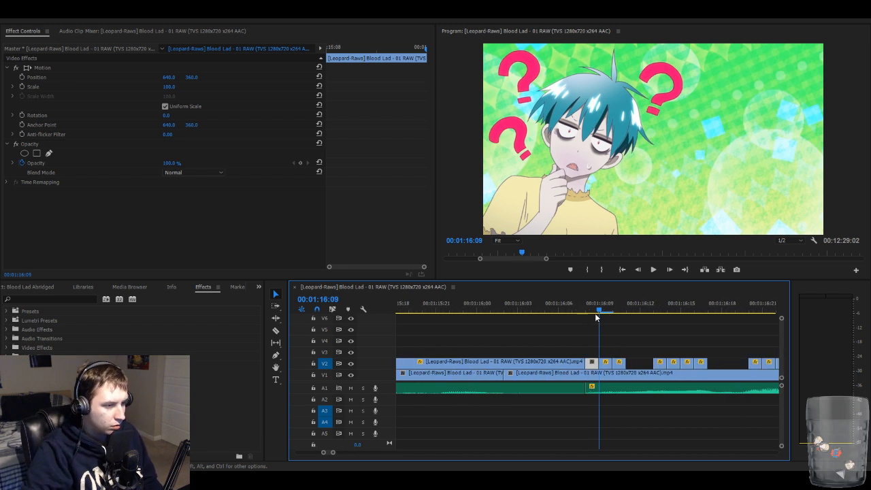
key("Left")
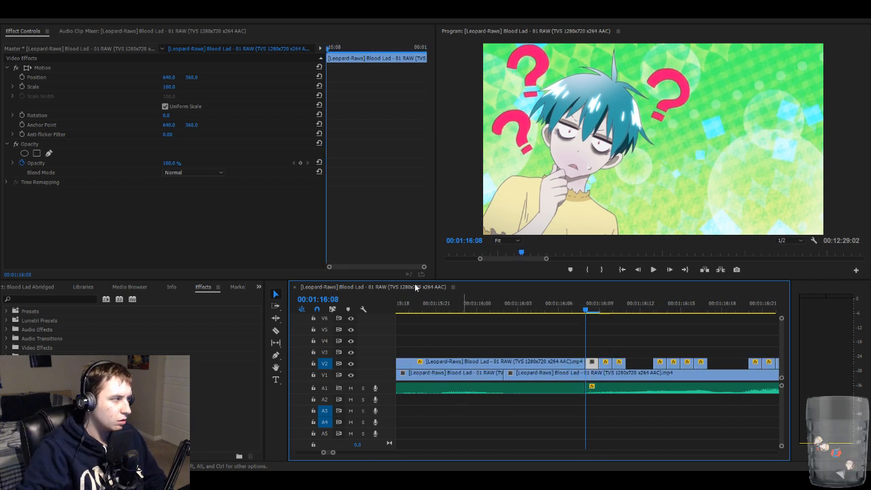
left_click(36, 154)
left_click_drag(625, 144, 596, 166)
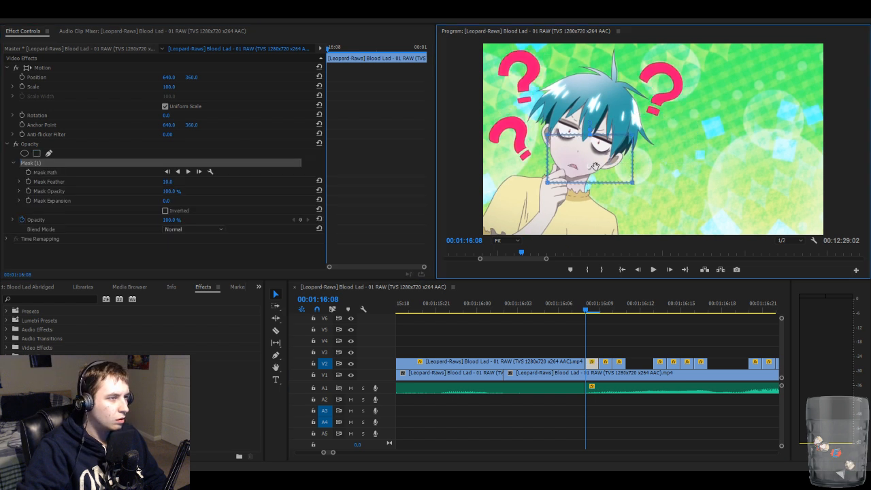
left_click_drag(548, 138, 578, 160)
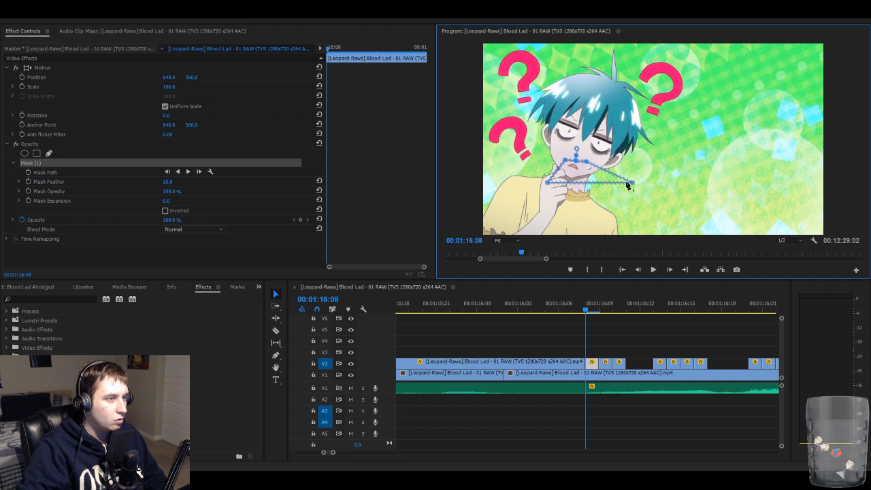
left_click_drag(633, 184, 584, 174)
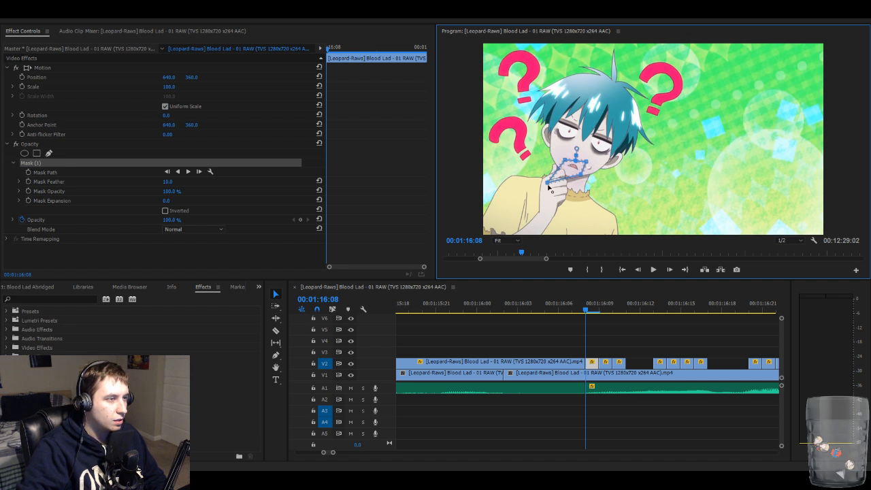
left_click(592, 366)
left_click(467, 139)
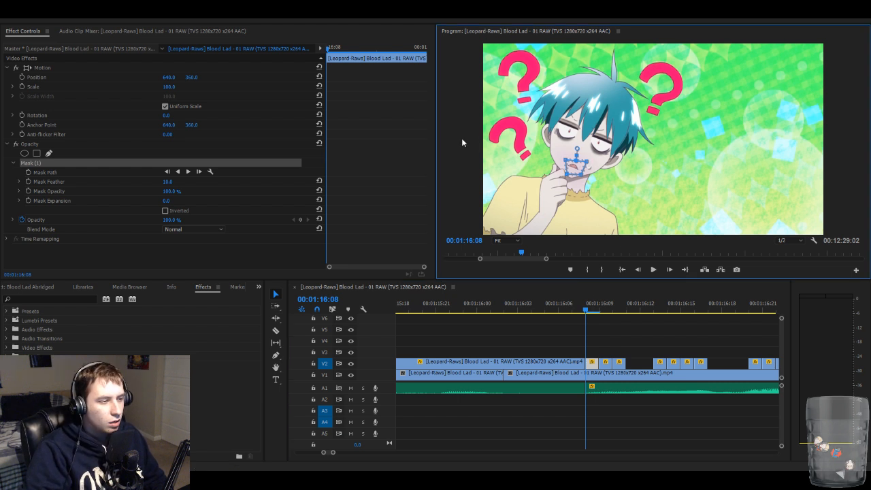
left_click(638, 337)
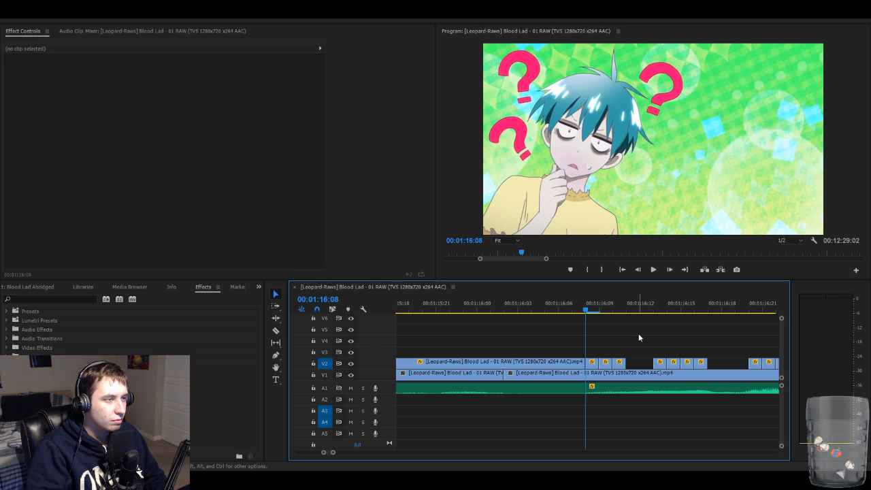
- Paste the masked mouth frame into the V2 gaps at 00:01:16:11, 00:01:16:12 and 00:01:16:17
key("Right")
key("Right")
key("Right")
key("Right")
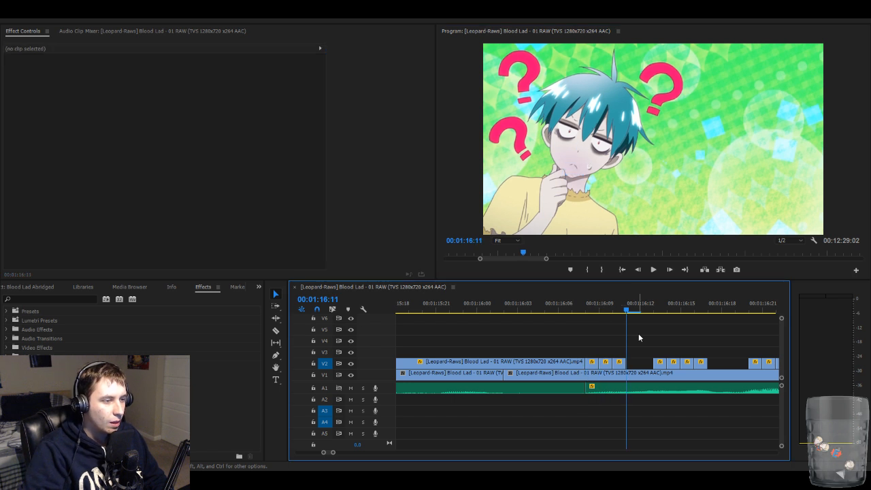
key("d")
key("Right")
key("Right")
key("Right")
key("Right")
key("Right")
key("ctrl+v")
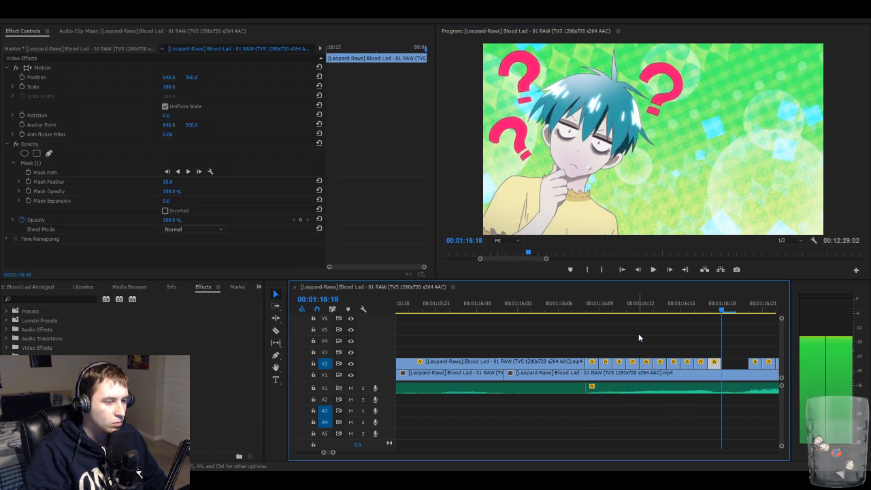
- Fill the V2 gaps at 00:01:16:18–00:01:16:19 and 00:01:16:22–00:01:16:23 with the masked mouth frame
key("ctrl+v")
key("ctrl+v")
key("Right")
key("Right")
key("Right")
key("ctrl+v")
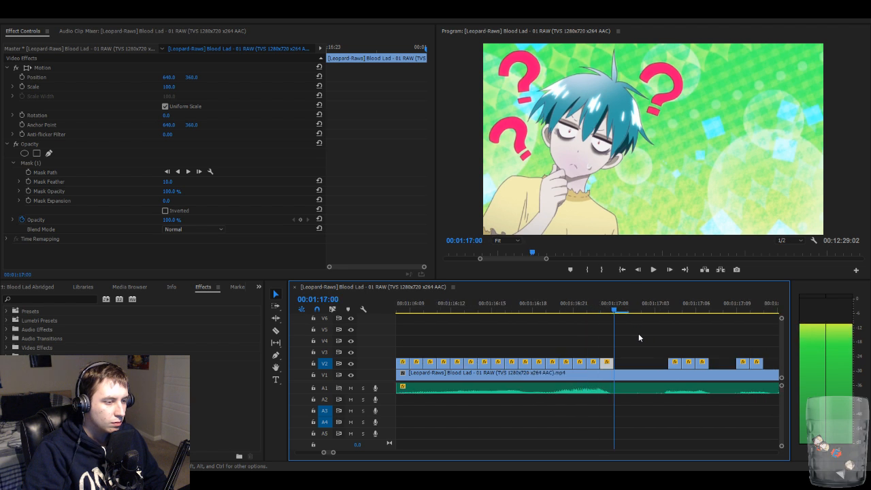
- Leave V2 empty from 00:01:17:00 to 00:01:17:02 and paste the masked mouth frame at 00:01:17:03, 00:01:17:07 and 00:01:17:08
key("Right")
key("Right")
key("Right")
key("ctrl+v")
key("Right")
key("Right")
key("Right")
key("ctrl+v")
key("ctrl+v")
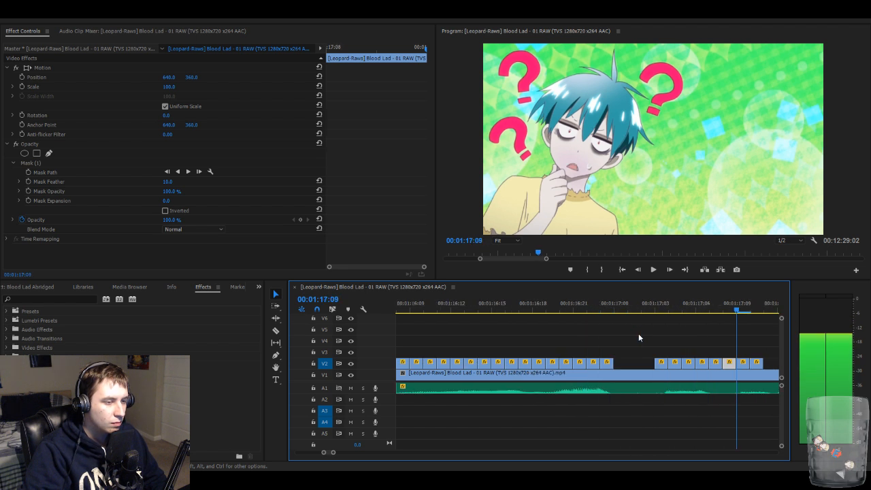
- Paste the masked mouth frame on V2 on each frame from 00:01:17:11 to 00:01:17:14
key("Right")
key("Right")
key("Right")
key("Left")
key("ctrl+v")
key("ctrl+v")
key("ctrl+v")
key("ctrl+v")
key("ctrl+v")
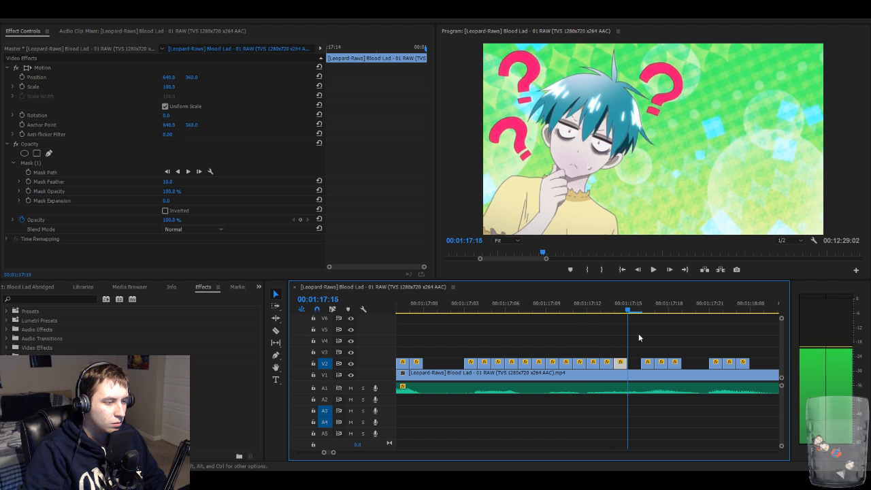
- Fill the V2 gaps at 00:01:17:15, 00:01:17:19–00:01:17:20 and 00:01:18:00–00:01:18:01 with the masked mouth frame
key("Right")
key("Right")
key("Right")
key("ctrl+v")
key("ctrl+v")
key("Right")
key("Right")
key("Right")
key("ctrl+v")
key("ctrl+v")
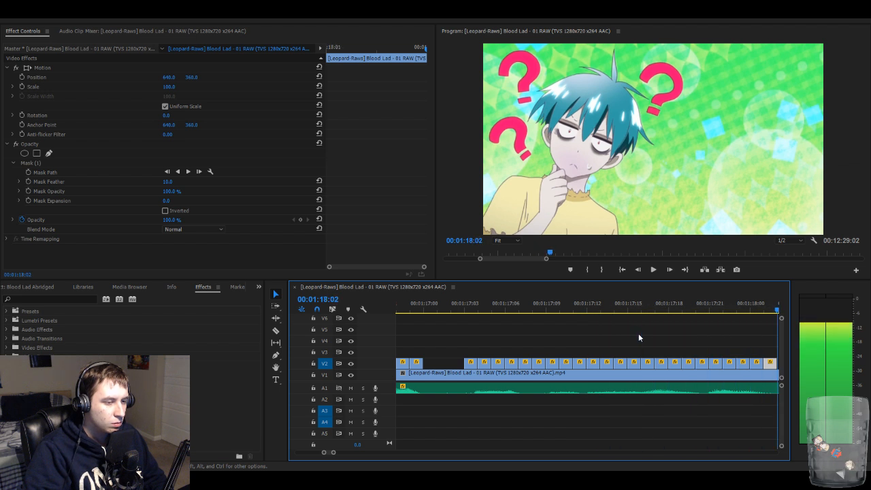
- Skip 00:01:18:02–00:01:18:03 and paste the masked mouth frame on V2 at 00:01:18:05 and 00:01:18:12–00:01:18:13
key("Right")
key("Right")
key("Right")
key("ctrl+v")
key("Right")
key("Right")
key("Right")
key("Right")
key("Right")
key("Right")
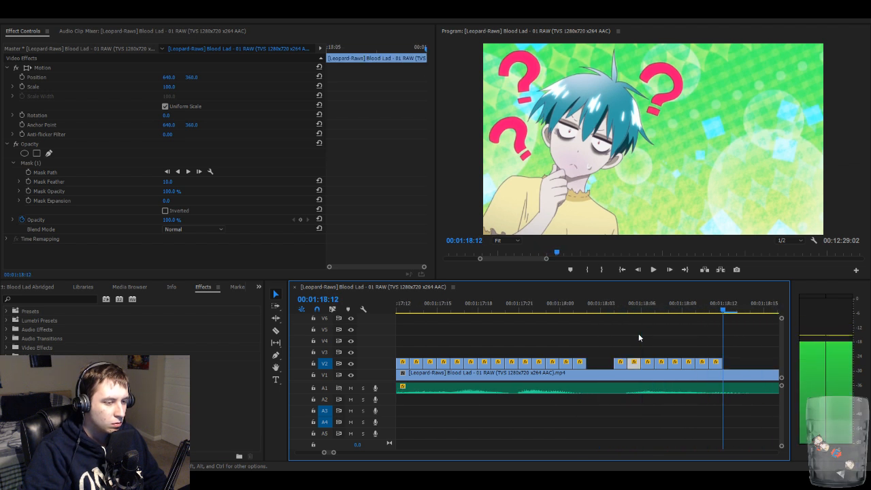
key("ctrl+v")
key("ctrl+v")
- Pass the silent stretch up to 00:01:19:04 and paste the masked mouth frame into the V2 gaps through 00:01:19:10
key("Right")
key("Right")
key("Right")
key("Right")
key("Right")
key("Right")
key("Right")
key("Right")
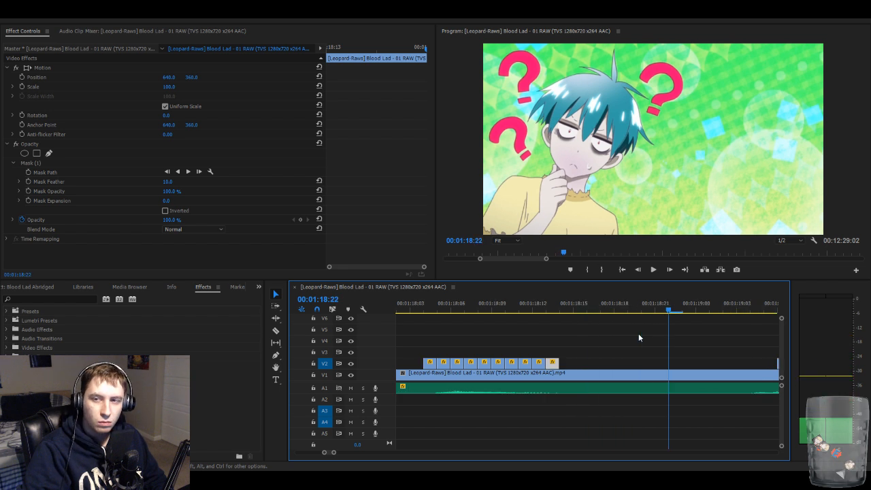
key("Right")
key("Right")
key("Right")
key("Right")
key("Right")
key("Right")
key("Right")
key("Right")
key("Right")
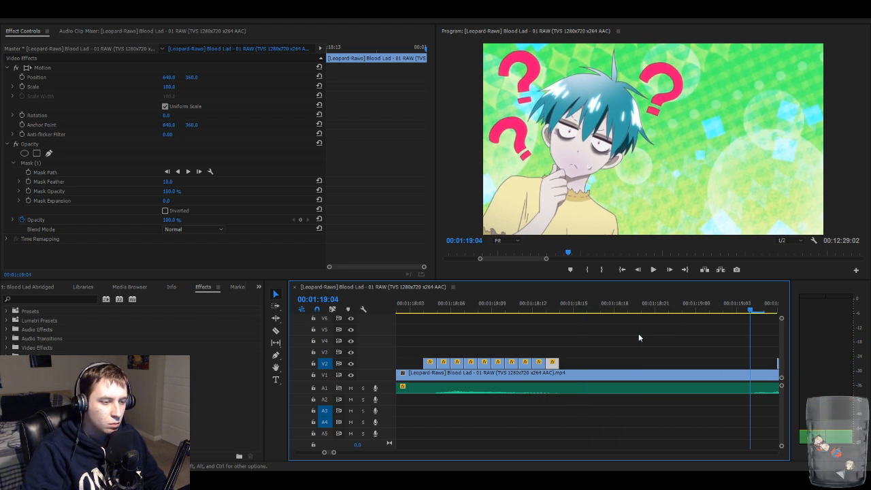
key("Right")
key("Right")
key("Right")
key("ctrl+v")
key("Right")
key("Right")
key("Right")
key("Right")
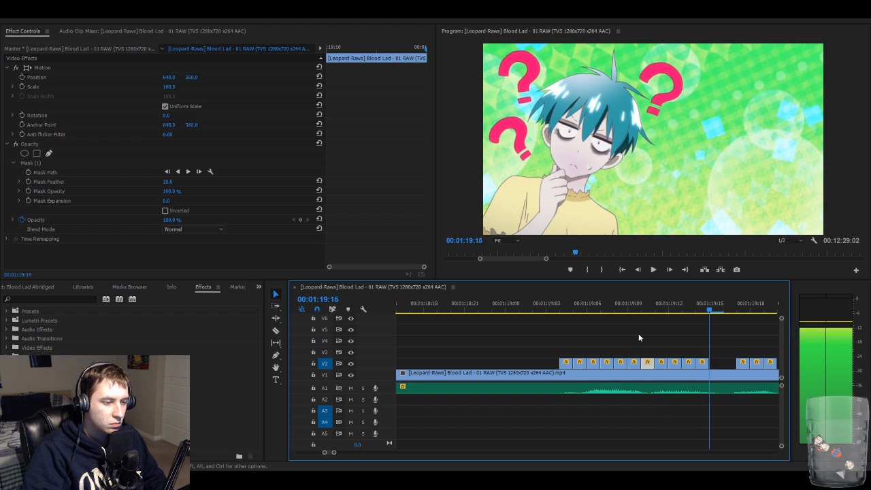
- Paste the masked mouth frame into the V2 gaps at 00:01:19:15–00:01:19:16 and 00:01:19:20
key("ctrl+v")
key("ctrl+v")
key("Right")
key("Right")
key("Right")
key("ctrl+v")
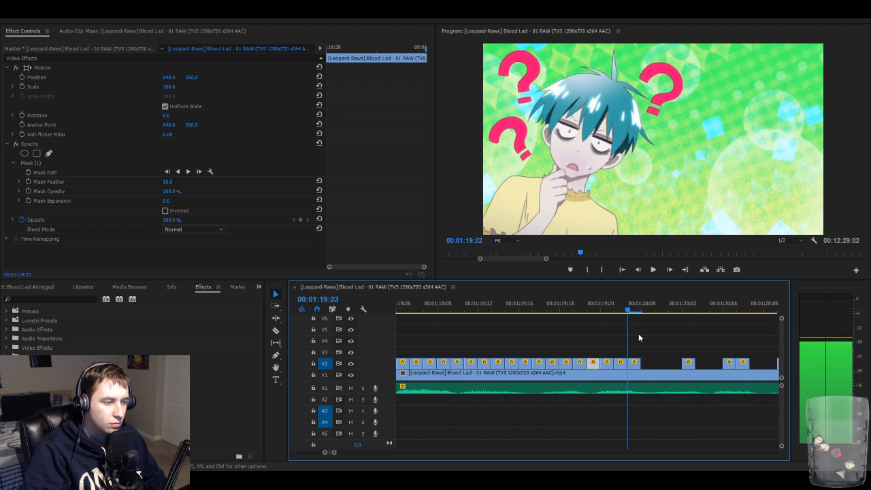
- Fill the remaining V2 gaps between 00:01:20:00 and 00:01:20:05 with the masked mouth frame
key("ctrl+v")
key("ctrl+v")
key("ctrl+v")
key("ctrl+v")
key("ctrl+v")
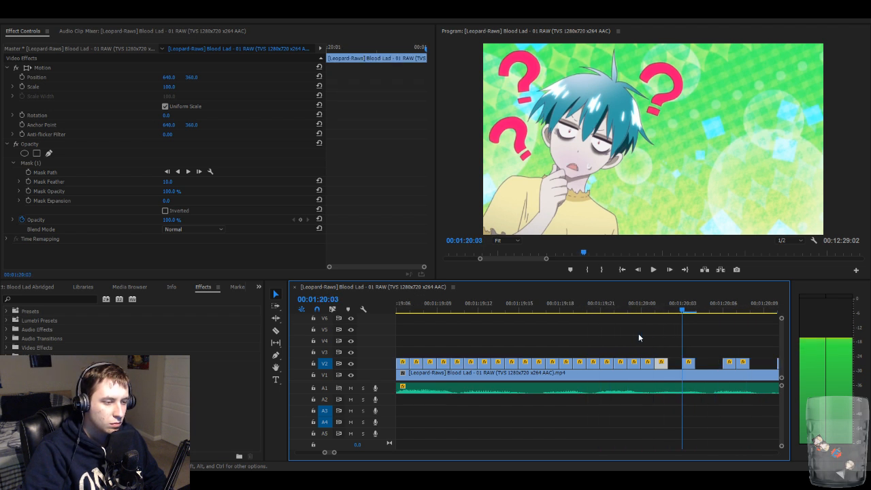
key("ctrl+v")
key("ctrl+v")
key("ctrl+v")
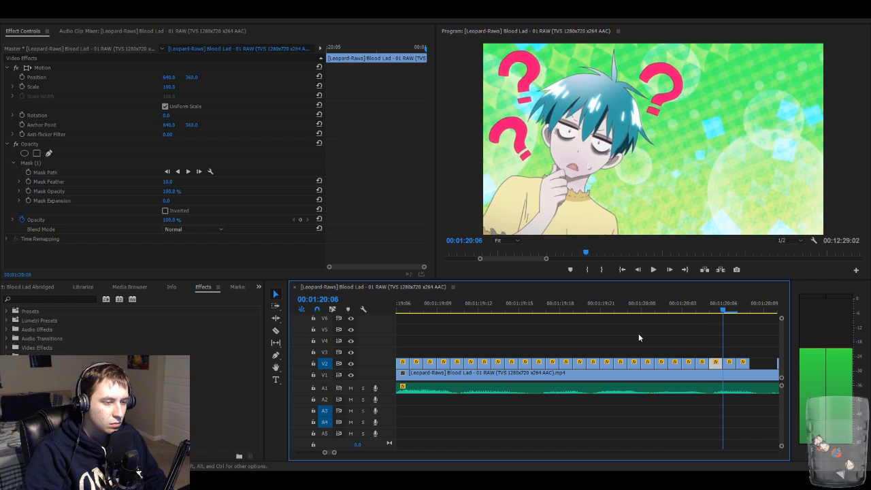
- Paste the masked mouth frame on V2 at 00:01:20:08–00:01:20:09 and 00:01:20:13–00:01:20:15
key("Right")
key("Right")
key("ctrl+v")
key("ctrl+v")
key("ctrl+v")
key("ctrl+v")
key("ctrl+v")
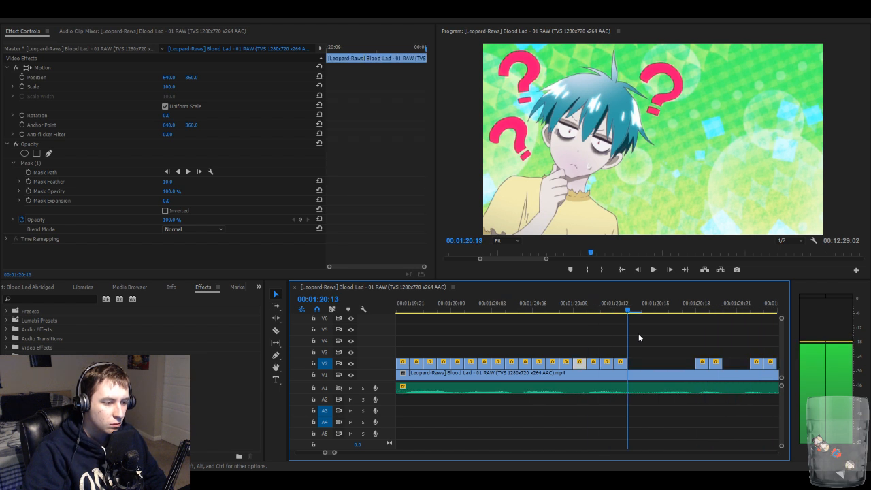
key("ctrl+v")
key("ctrl+v")
key("ctrl+v")
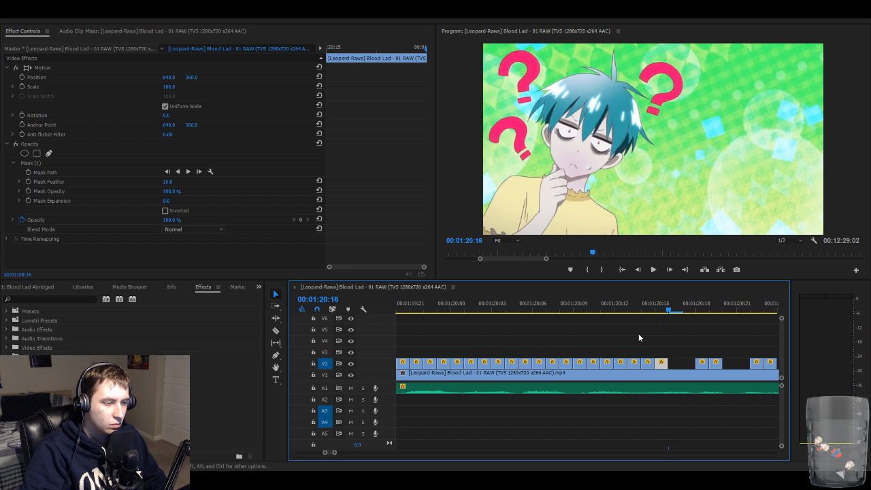
- Fill the V2 gaps at 00:01:20:16–00:01:20:17 and 00:01:20:20–00:01:20:21 with the masked mouth frame
key("ctrl+v")
key("ctrl+v")
key("Right")
key("Right")
key("ctrl+v")
key("ctrl+v")
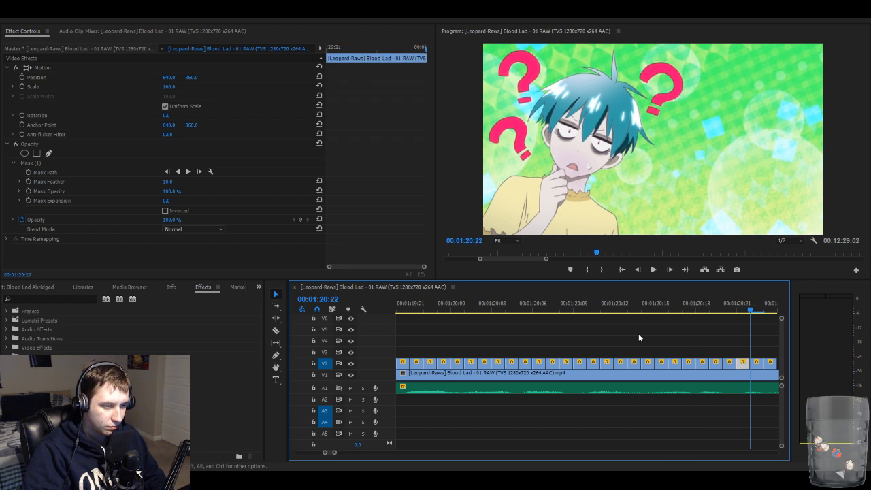
- Paste the masked mouth frame on V2 at 00:01:21:00, 00:01:21:02 and 00:01:21:06–00:01:21:07, leaving 00:01:21:01 empty
key("Right")
key("Right")
key("ctrl+v")
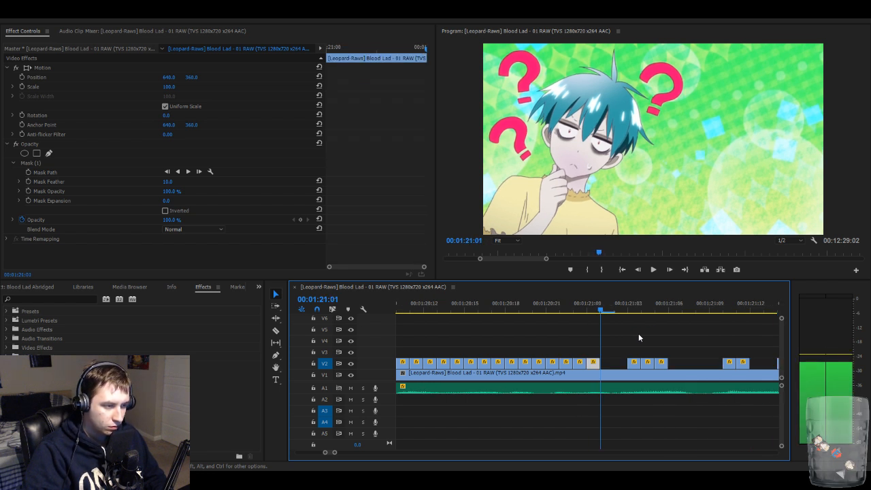
key("Right")
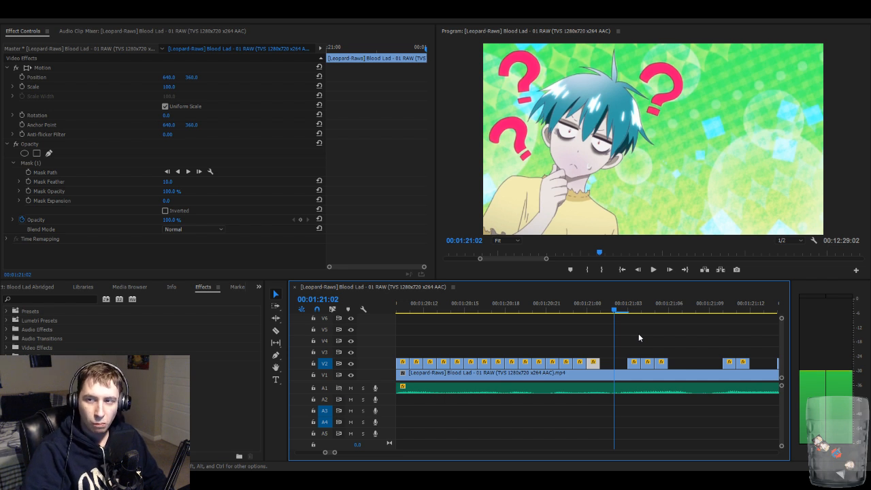
key("ctrl+v")
key("Right")
key("Right")
key("Right")
key("ctrl+v")
key("ctrl+v")
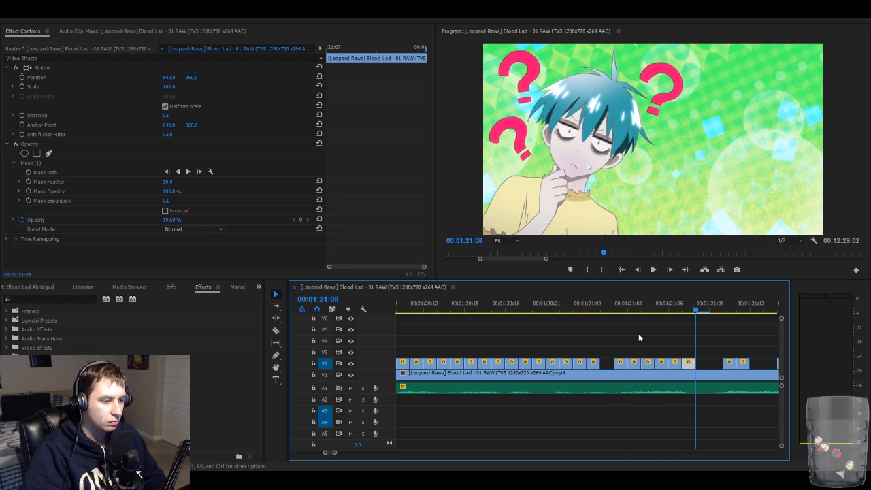
- Leave 00:01:21:08 empty and paste the masked mouth frame on V2 at 00:01:21:09 and 00:01:21:12–00:01:21:13
key("Right")
key("ctrl+v")
key("Right")
key("Right")
key("ctrl+v")
key("ctrl+v")
key("Right")
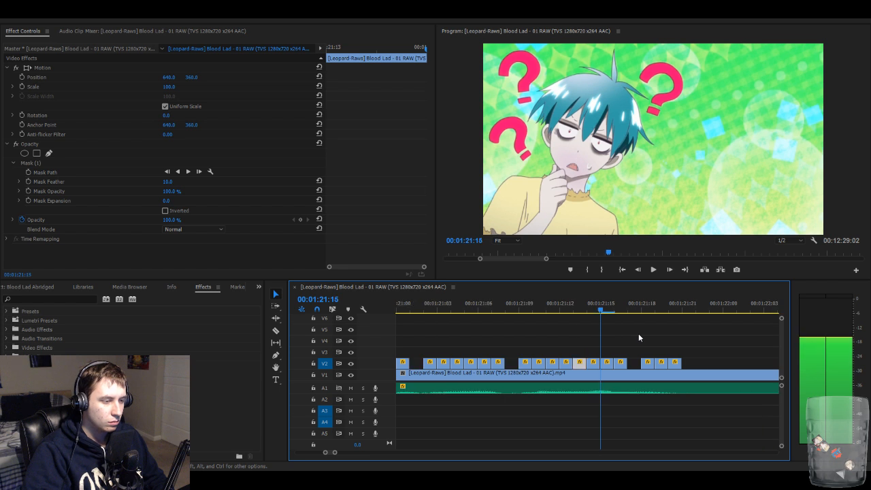
- Paste the masked mouth frame on V2 at 00:01:21:17 and 00:01:21:21, where the line ends
key("Right")
key("Right")
key("ctrl+v")
key("Right")
key("Right")
key("Right")
key("ctrl+v")
key("Right")
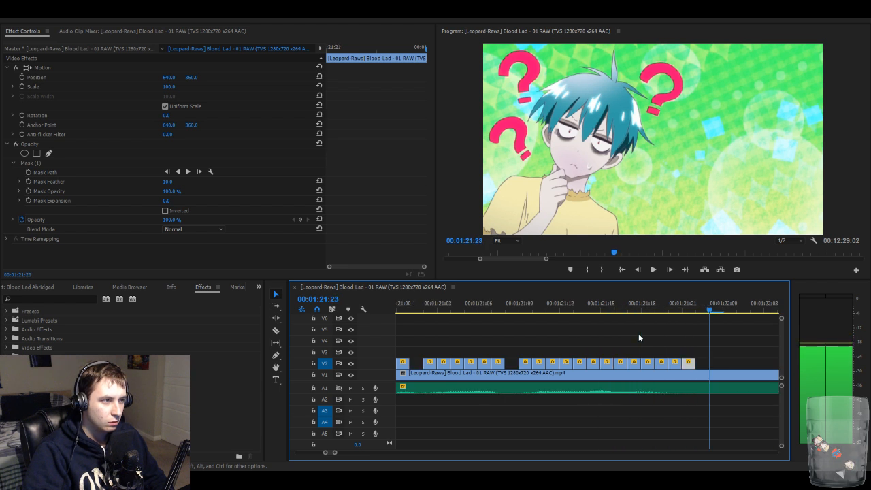
- Paste the masked mouth frame on V2 where the next line starts, filling the track up to 00:01:22:15
key("Right")
key("Right")
key("Right")
key("Right")
key("Right")
key("Right")
key("Right")
key("Right")
key("Right")
key("Right")
key("Right")
key("Right")
key("Right")
key("Right")
key("ctrl+v")
key("Right")
key("ctrl+v")
key("Right")
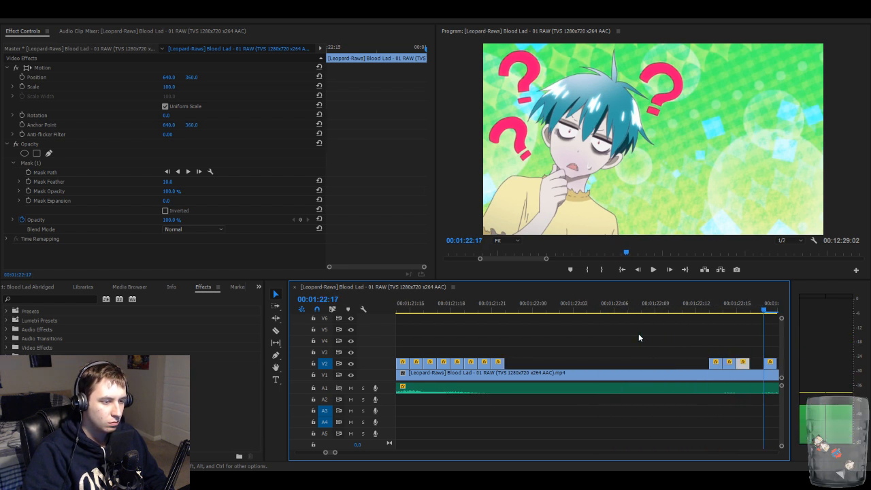
- Fill the V2 gaps at 00:01:22:16 and 00:01:22:18 with the masked mouth frame
key("Left")
key("ctrl+v")
key("Right")
key("Right")
key("ctrl+v")
key("Right")
key("Right")
key("Right")
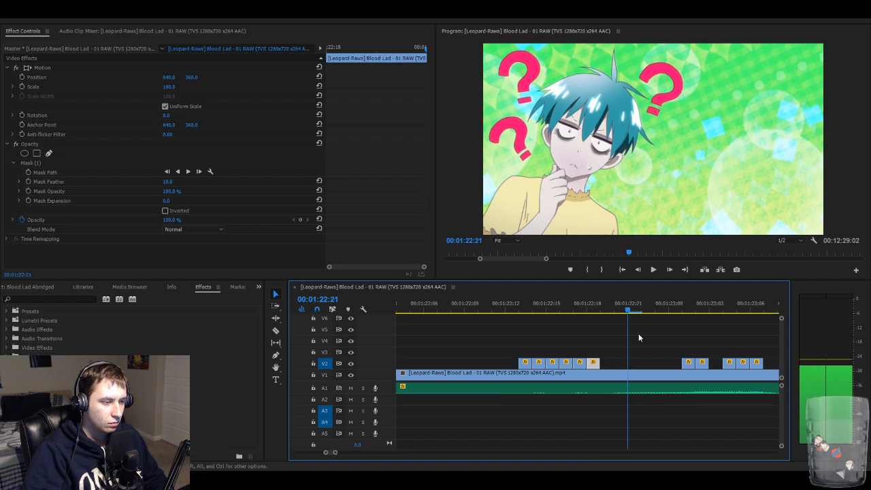
- Fill the V2 gaps at 00:01:22:21–00:01:23:00 and 00:01:23:03 with the masked mouth frame
key("ctrl+v")
key("ctrl+v")
key("ctrl+v")
key("ctrl+v")
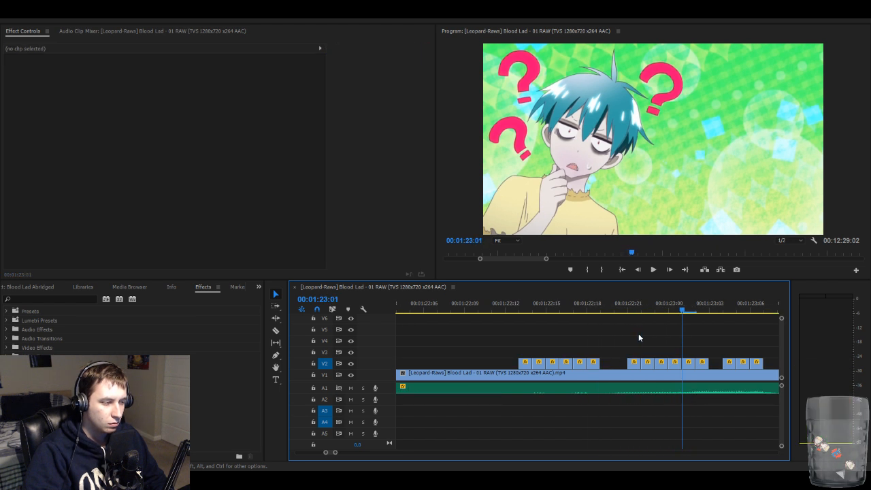
key("Right")
key("Right")
key("ctrl+v")
key("Right")
key("Right")
key("Right")
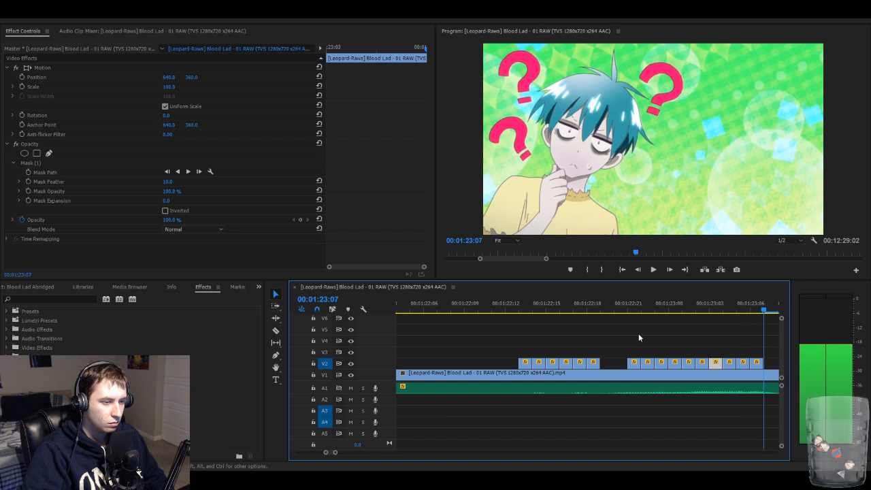
- Paste the masked mouth frame on V2 at 00:01:23:07–00:01:23:08 and 00:01:23:11–00:01:23:12
key("ctrl+v")
key("ctrl+v")
key("Right")
key("Right")
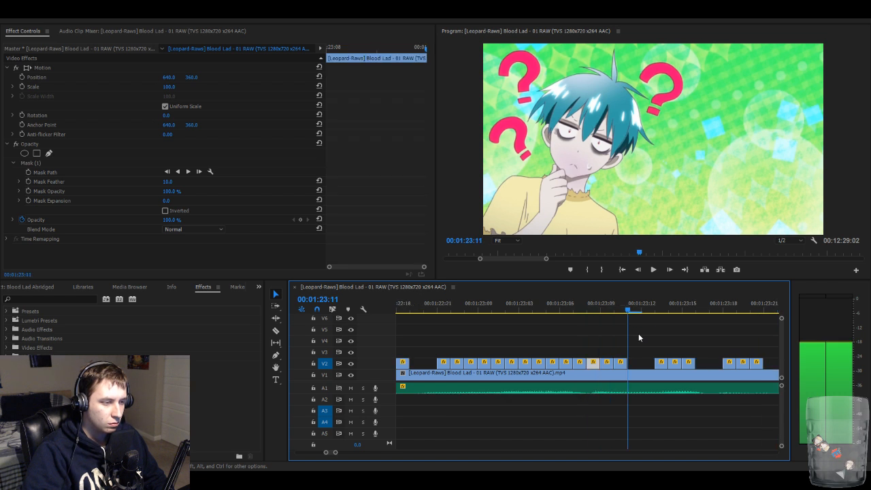
key("ctrl+v")
key("ctrl+v")
- Close the V2 gap at 00:01:23:16–00:01:23:17 with the masked mouth frame
key("Right")
key("Right")
key("Right")
key("ctrl+v")
key("ctrl+v")
key("Right")
key("Right")
key("Right")
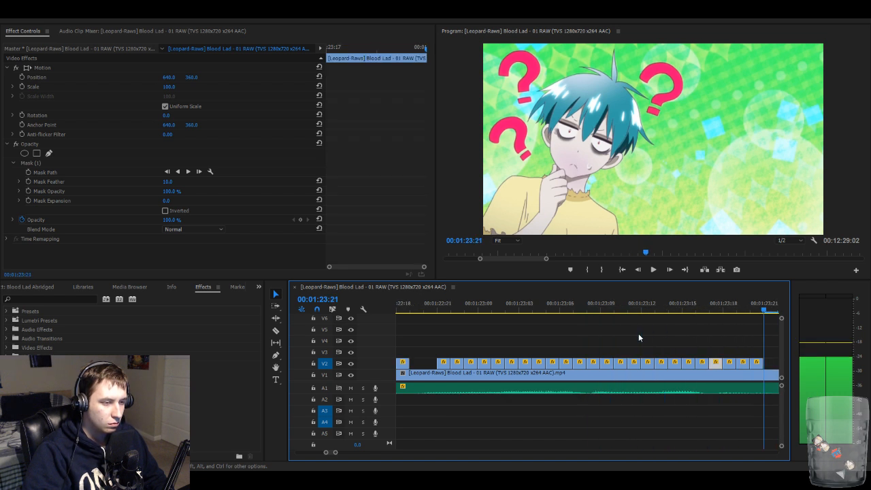
- Paste the masked mouth frame on V2 at 00:01:23:21–00:01:23:22 and 00:01:24:02, up to the V1 cut that ends the shot
key("ctrl+v")
key("ctrl+v")
key("ctrl+v")
key("ctrl+v")
key("ctrl+v")
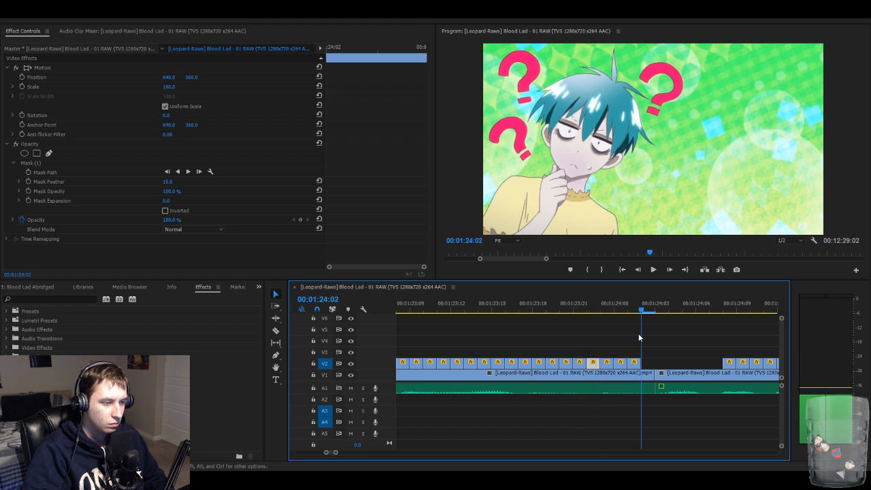
key("ctrl+v")
key("Right")
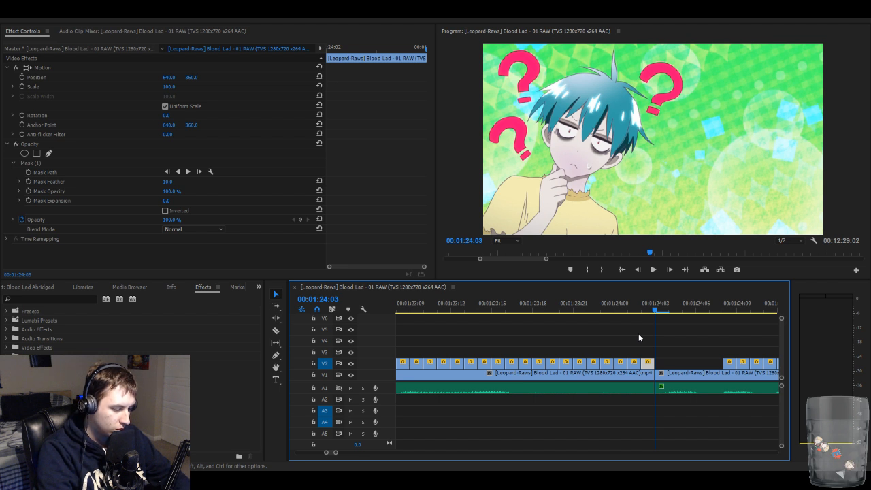
- Play the sequence from about 00:01:16 to 00:01:33 to check the lip-sync and reach the next dialogue shot
key("minus")
key("minus")
key("minus")
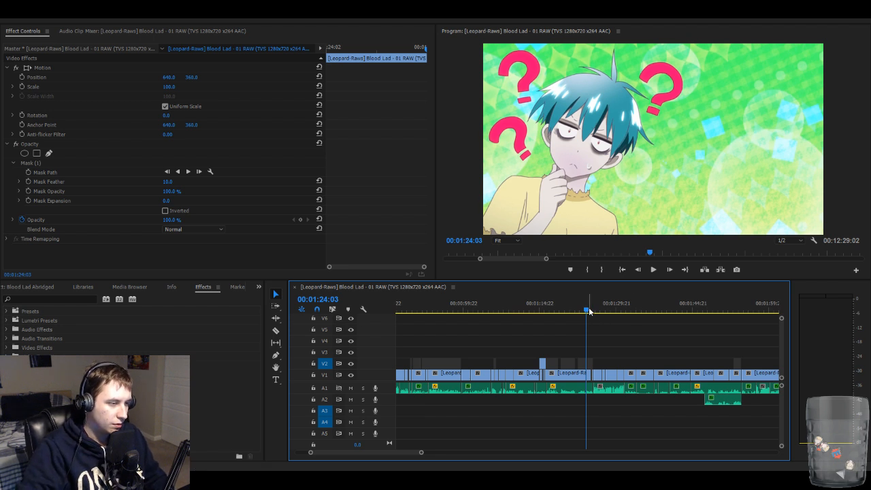
left_click_drag(590, 310, 545, 310)
key("space")
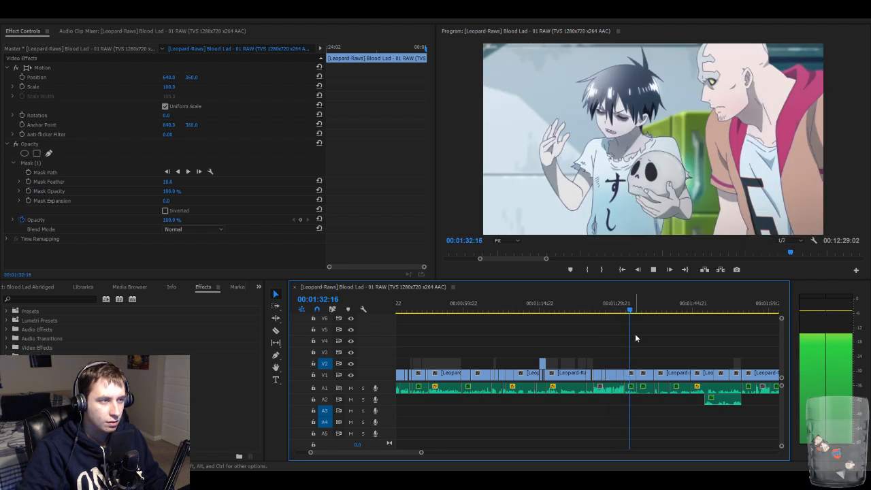
key("space")
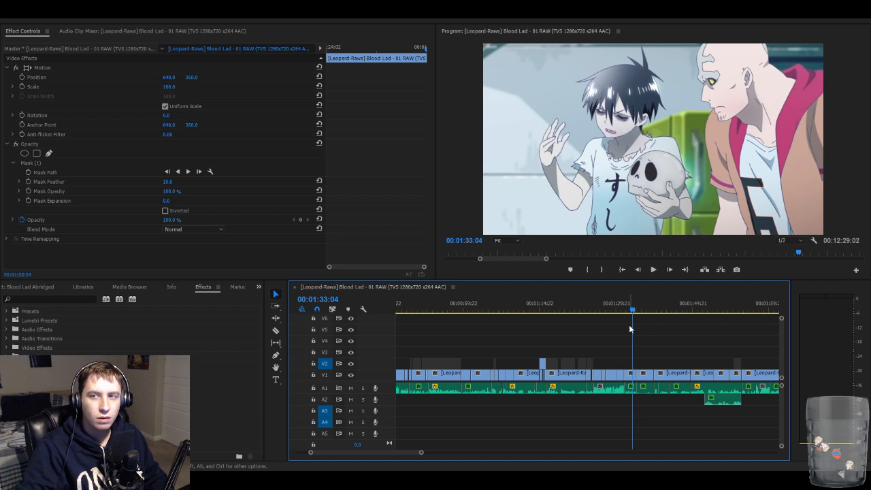
- Copy the one-frame mouth clip on V2 at 00:00:50:13 in the earlier shot of the character holding the skull
left_click_drag(632, 310, 414, 313)
key("equal")
key("equal")
key("equal")
key("equal")
key("equal")
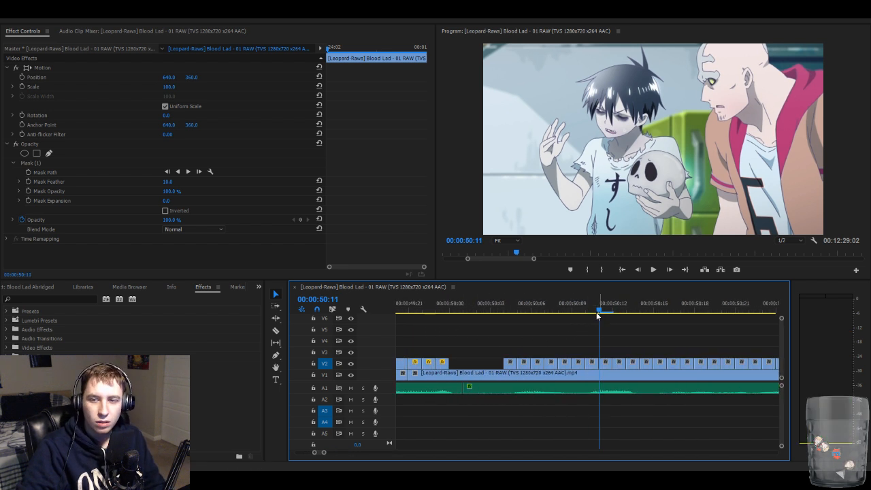
left_click_drag(610, 313, 627, 337)
left_click(634, 366)
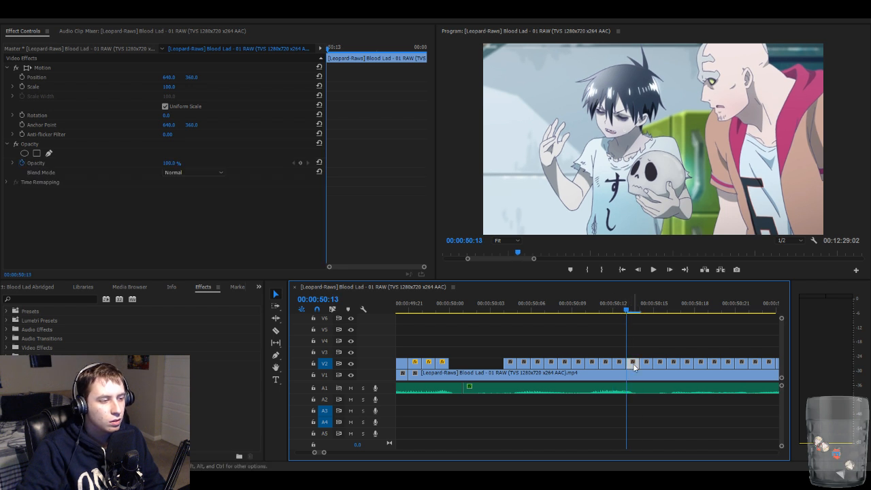
- Paste the copied mouth frame on V2 at 00:01:31:19–00:01:31:23, where the dialogue starts in the repeated skull shot
key("minus")
key("minus")
key("minus")
key("minus")
key("minus")
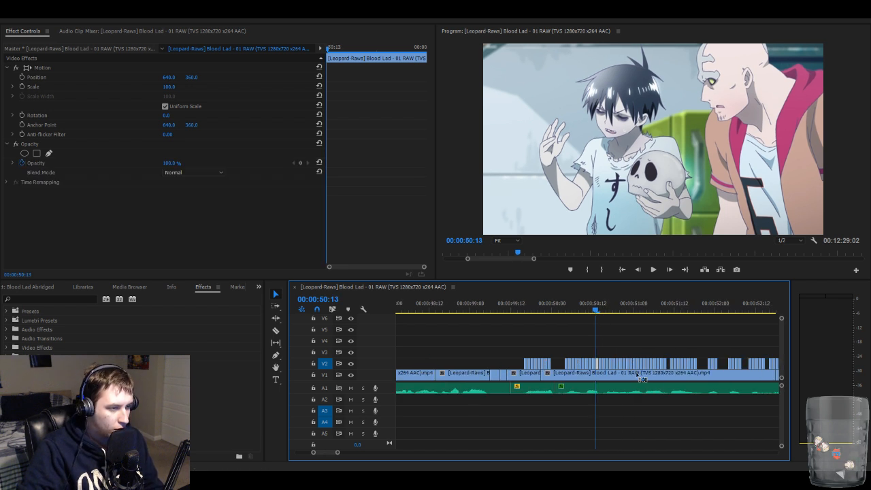
key("minus")
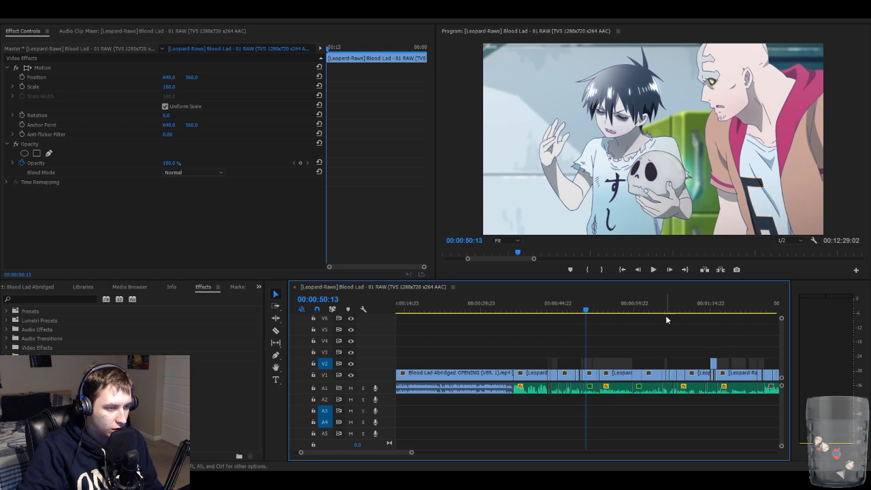
mouse_move(666, 315)
left_mouse_down()
mouse_move(796, 311)
mouse_move(678, 310)
left_mouse_up()
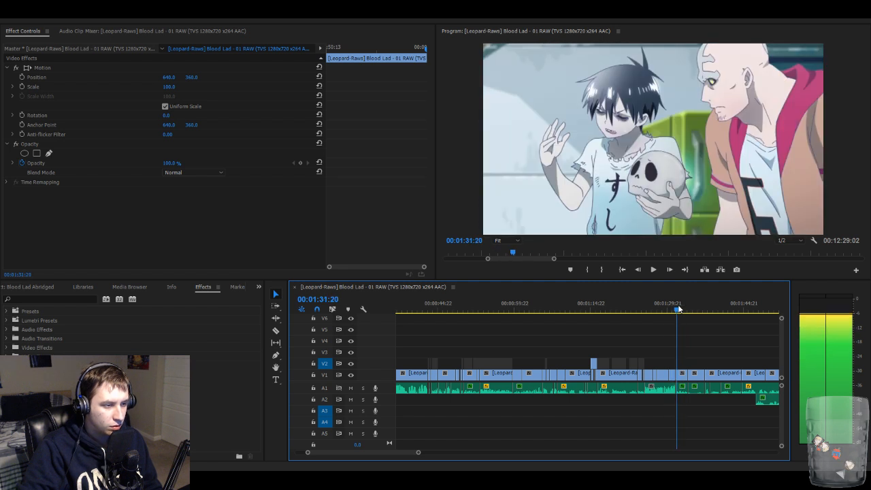
key("=")
key("=")
key("=")
key("=")
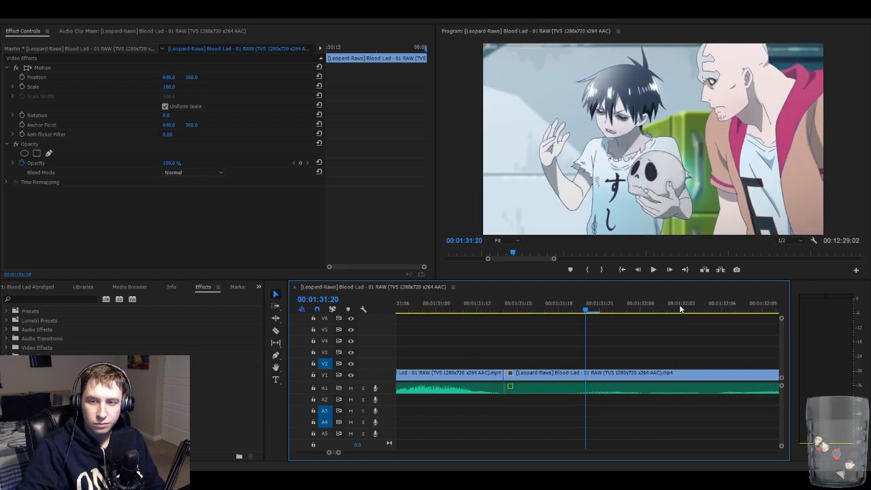
key("Left")
key("Left")
key("Right")
key("Right")
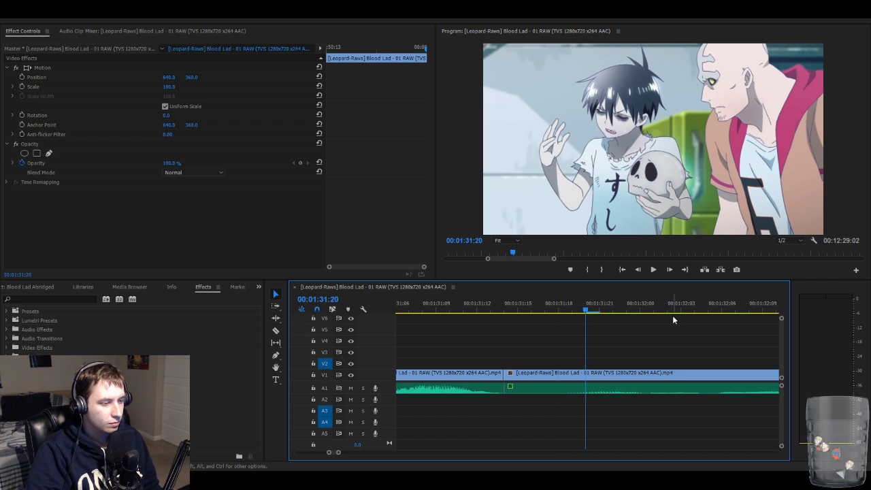
key("Left")
key("ctrl+v")
key("ctrl+v")
key("ctrl+v")
key("ctrl+v")
key("ctrl+v")
- Paste the copied mouth frame on V2 at 00:01:32:06–00:01:32:12 for the next spoken sound
key("Right")
key("Right")
key("Right")
key("Right")
key("Right")
key("Right")
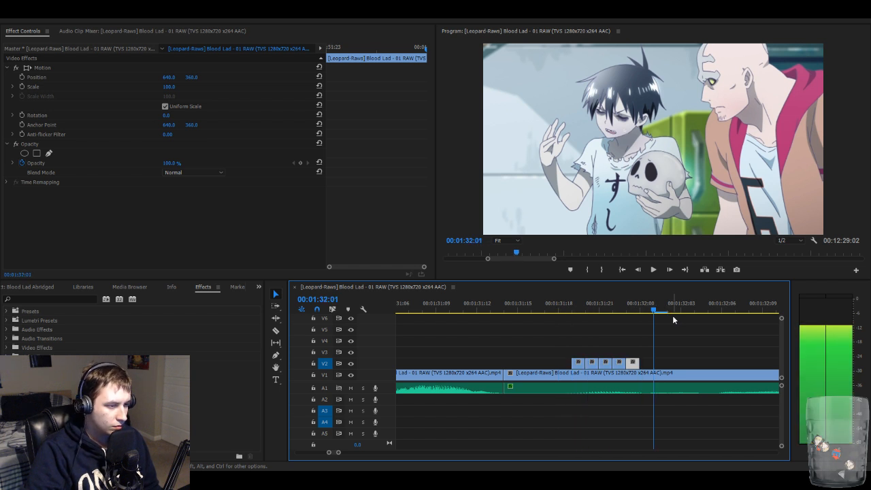
key("ctrl+v")
key("ctrl+v")
key("ctrl+v")
key("ctrl+v")
key("ctrl+v")
key("ctrl+v")
key("ctrl+v")
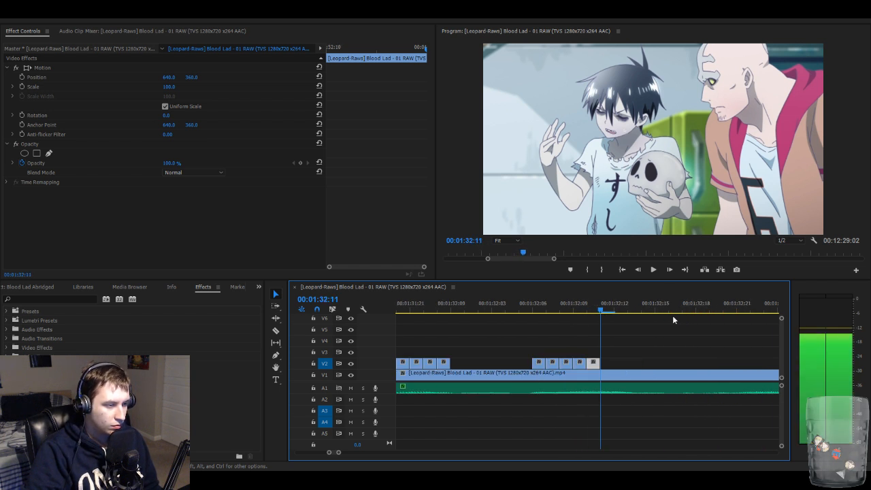
- Leave a gap after 00:01:32:12 and paste the mouth frame on V2 at 00:01:32:21–00:01:33:00
key("Right")
key("Right")
key("Right")
key("Right")
key("Right")
key("Right")
key("Right")
key("Right")
key("ctrl+v")
key("ctrl+v")
key("ctrl+v")
key("ctrl+v")
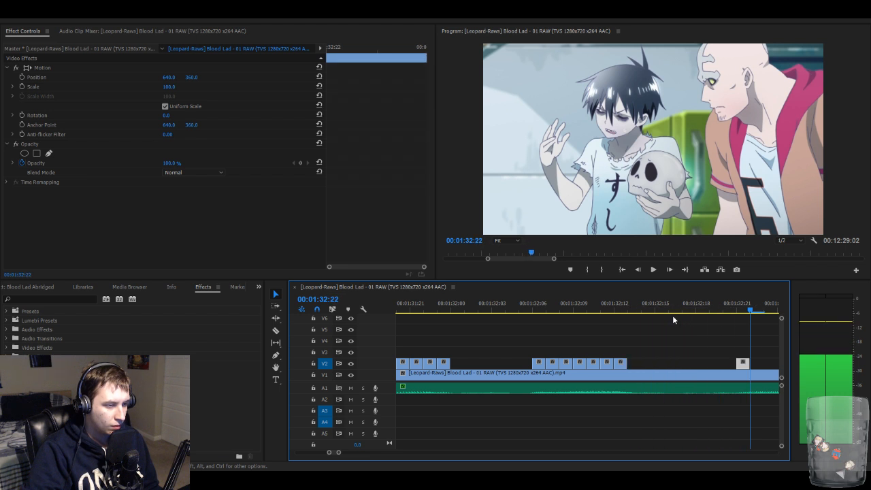
- Paste the mouth frame on V2 at 00:01:33:03–00:01:33:04 and 00:01:33:08–00:01:33:12
key("Right")
key("Right")
key("ctrl+v")
key("ctrl+v")
key("Right")
key("Right")
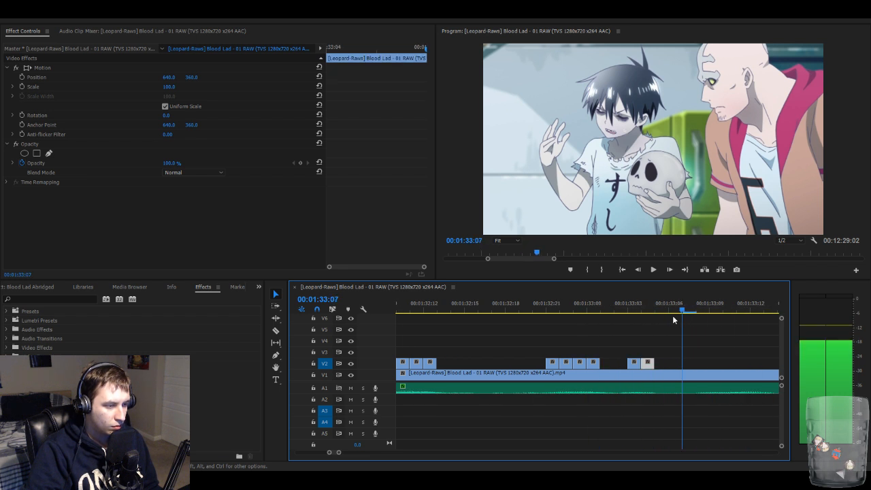
key("Right")
key("ctrl+v")
key("ctrl+v")
key("ctrl+v")
key("ctrl+v")
key("ctrl+v")
- Paste the mouth frame on V2 at 00:01:33:17–00:01:33:19 for the end of the line
key("Right")
key("Right")
key("Right")
key("Right")
key("ctrl+v")
key("ctrl+v")
key("ctrl+v")
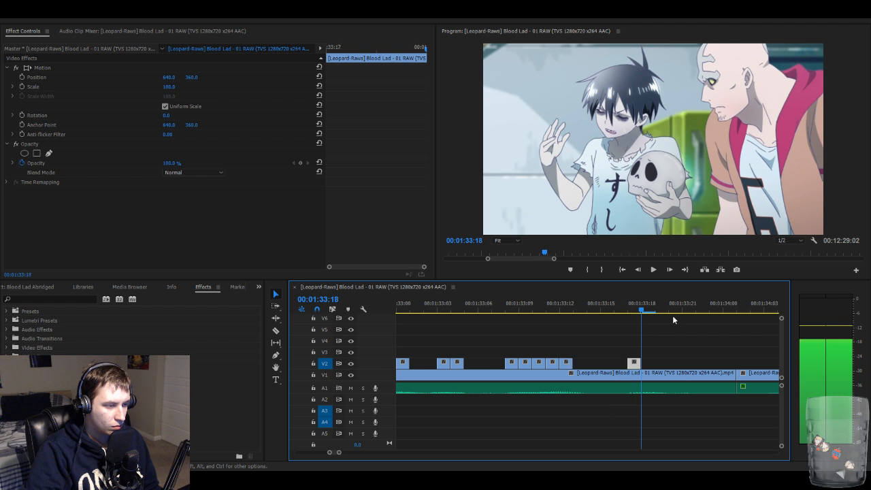
- Copy the second mouth frame from V2 at 00:00:52:10 in the earlier skull shot
key("minus")
key("minus")
key("minus")
key("minus")
key("minus")
key("minus")
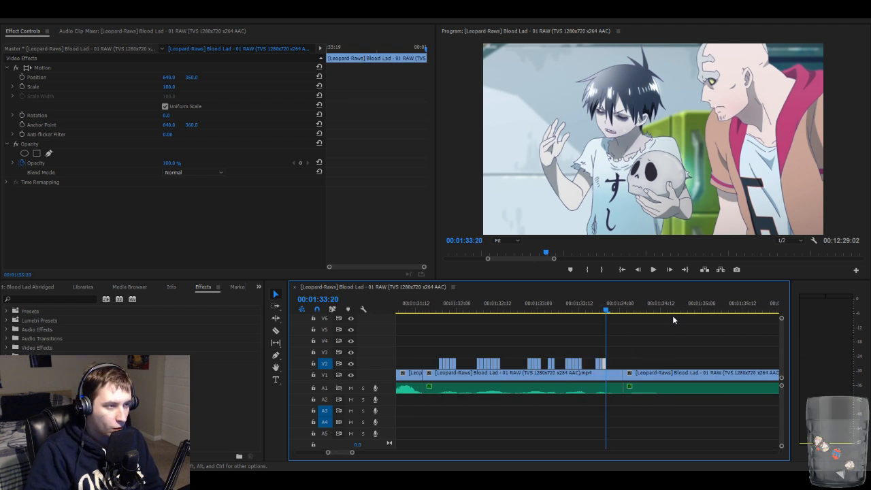
left_click(469, 307)
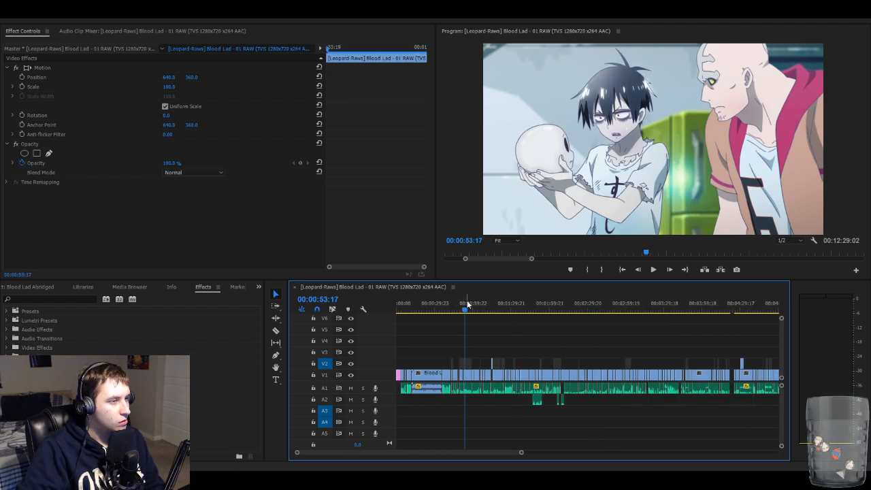
key("equal")
key("equal")
key("equal")
key("equal")
key("equal")
key("equal")
mouse_move(484, 311)
left_mouse_down()
mouse_move(472, 311)
mouse_move(479, 311)
left_mouse_up()
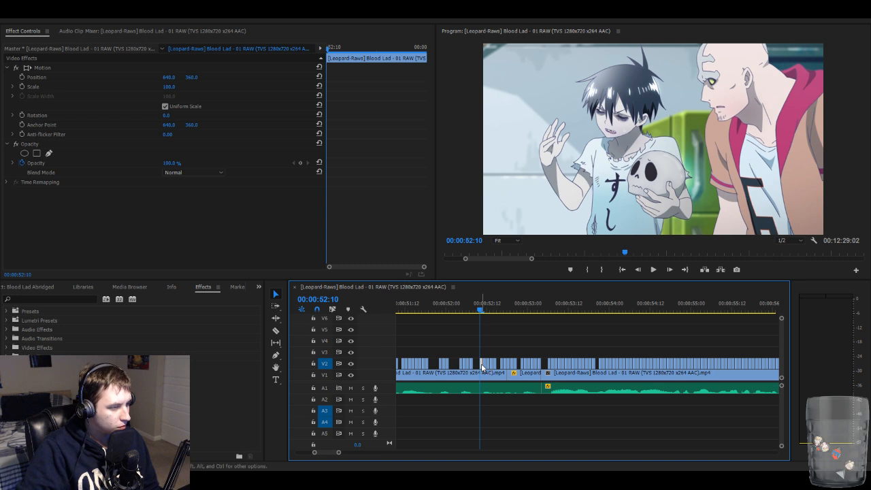
- Paste the second mouth frame on V2 at 00:01:31:18, 00:01:32:00, 00:01:32:04–00:01:32:05 and 00:01:32:13–00:01:32:15, around the existing mouth clips
scroll(482, 367, "down", 6)
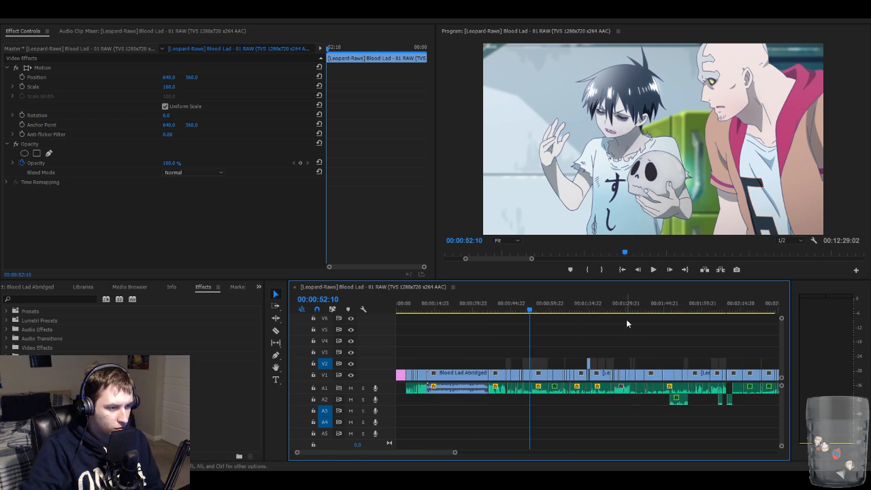
left_click_drag(690, 310, 631, 310)
scroll(633, 311, "up", 3)
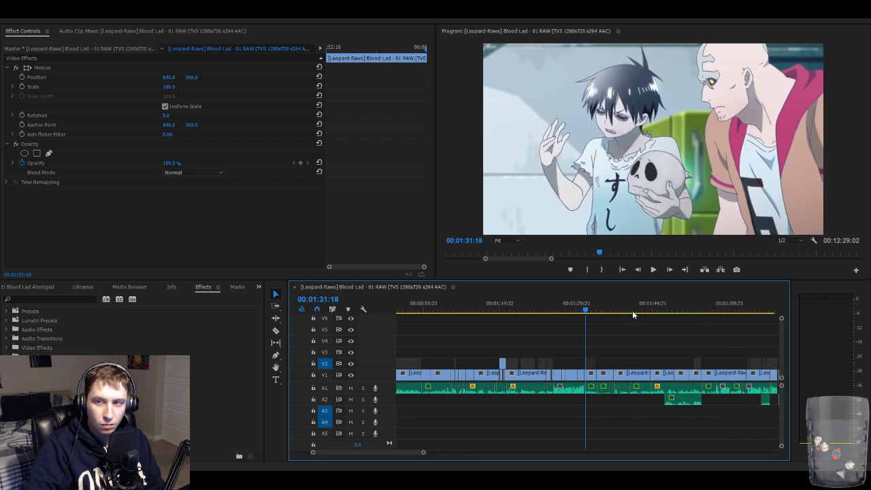
scroll(632, 310, "up", 8)
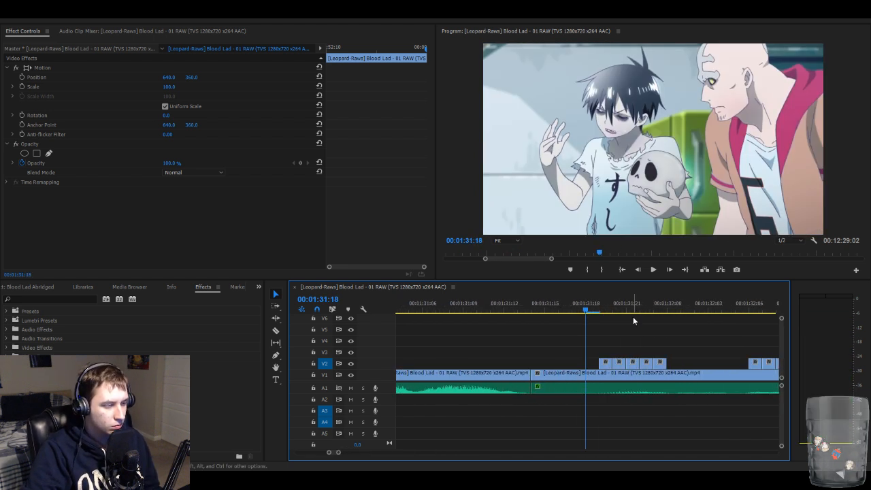
key("space")
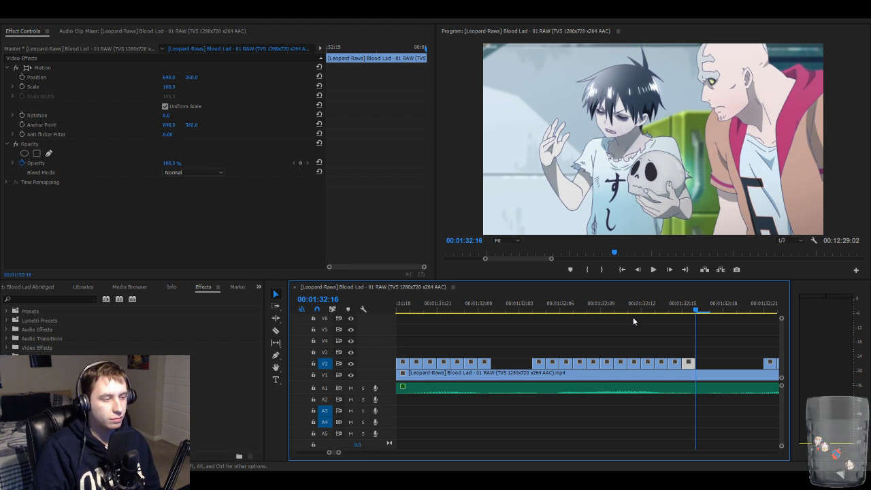
- Paste the second mouth frame on V2 at 00:01:33:01–00:01:33:02, 00:01:33:05, 00:01:33:07, 00:01:33:13–00:01:33:16 and 00:01:33:21
key("space")
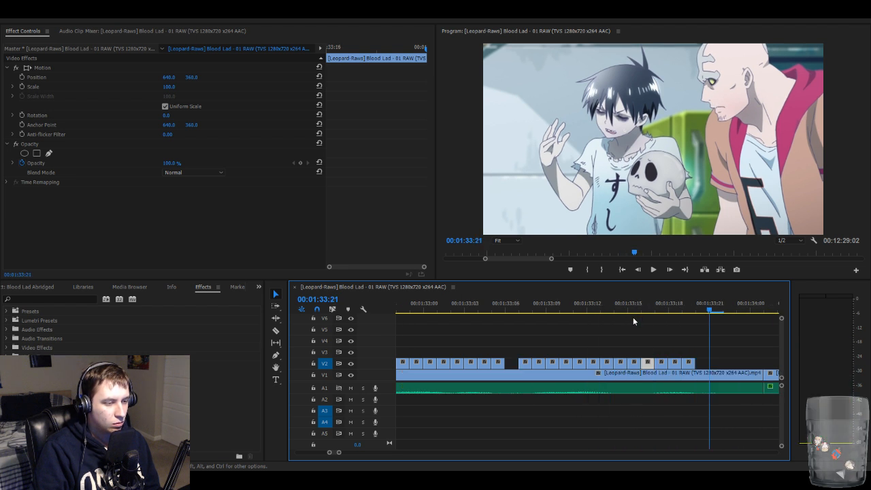
key("space")
key("minus")
key("minus")
key("minus")
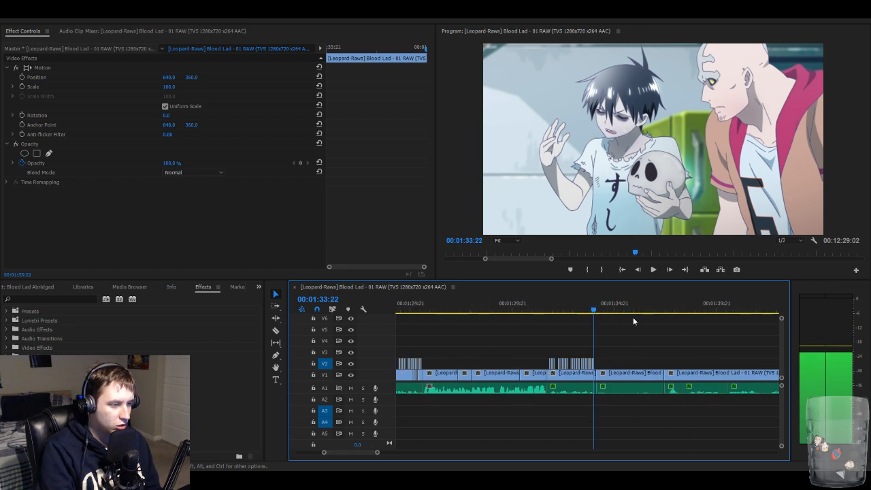
- Play back the lip-synced skull shot from 00:01:31:20 and the shots that follow, up to the manga-reading shot at 00:02:06:08
left_click_drag(597, 308, 552, 306)
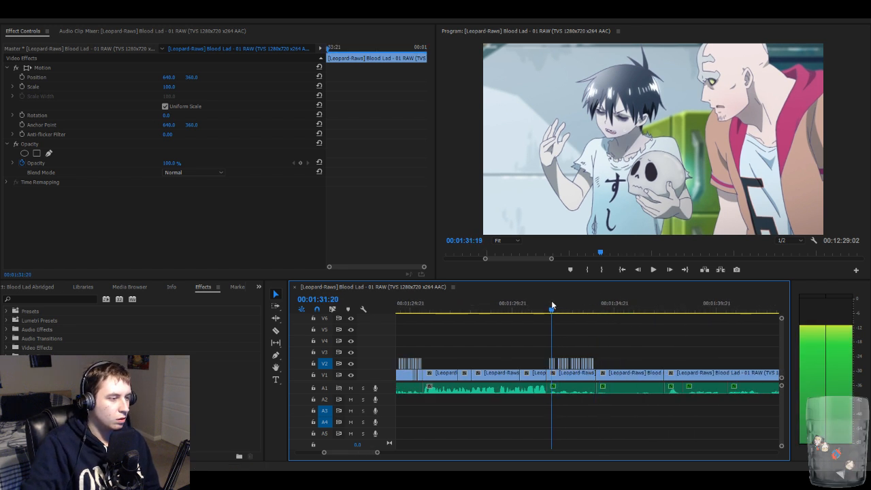
key("space")
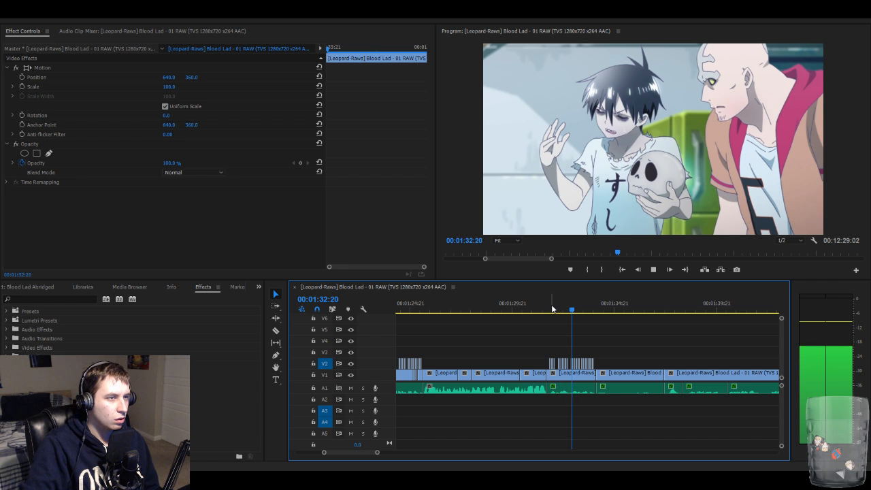
key("space")
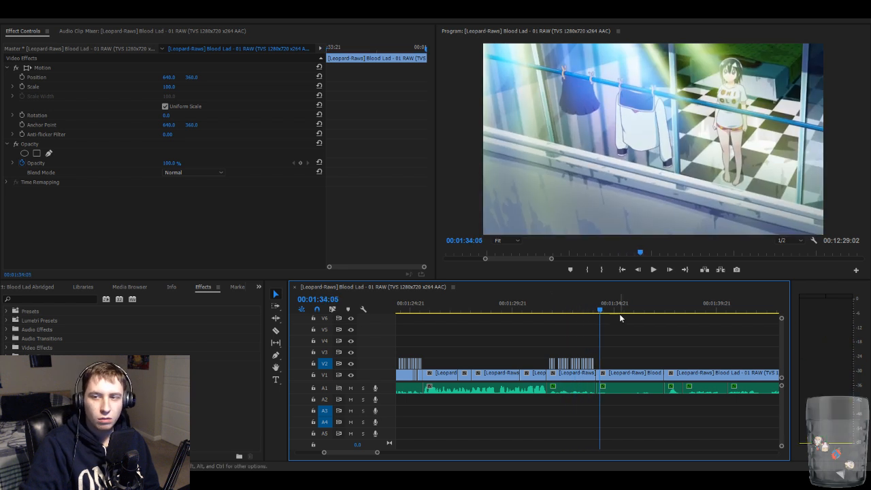
key("space")
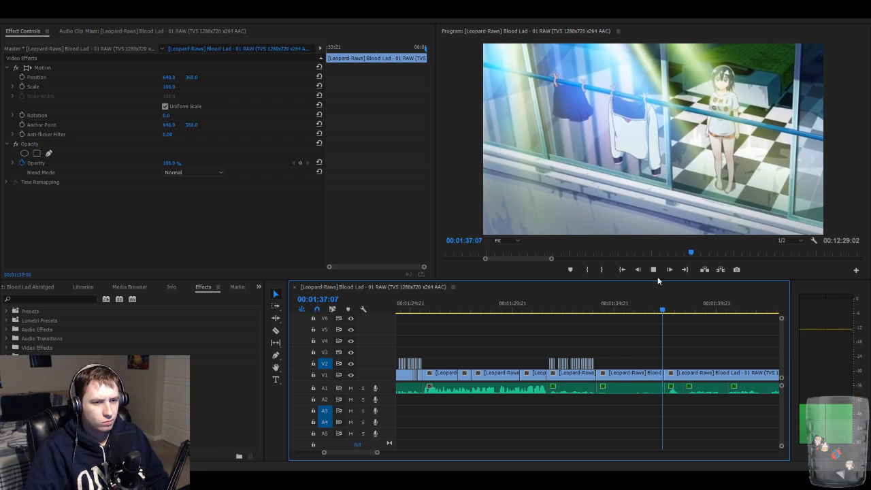
key("space")
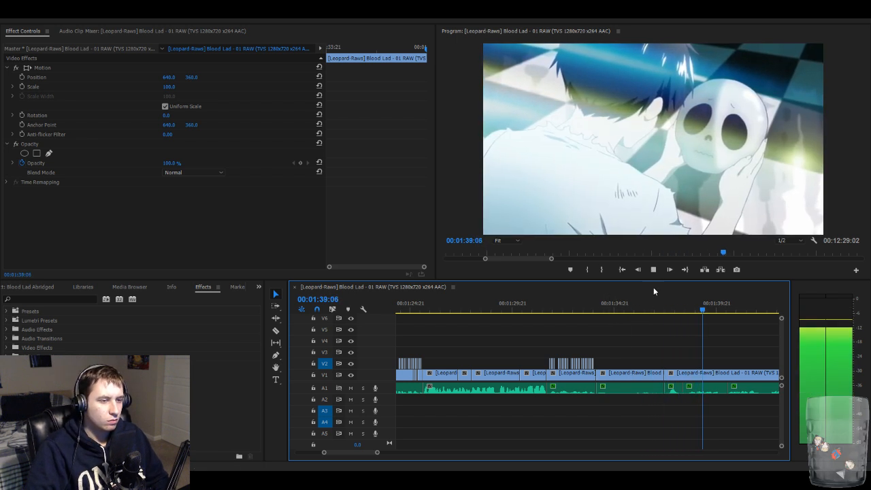
key("space")
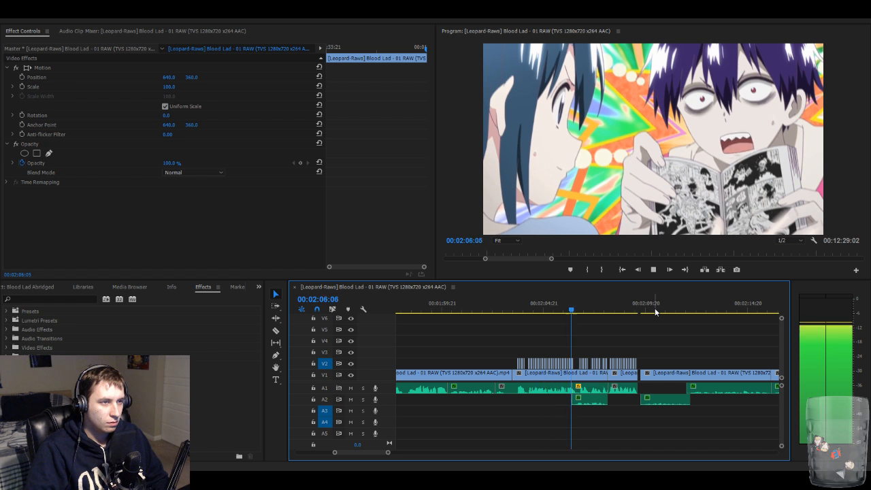
key("space")
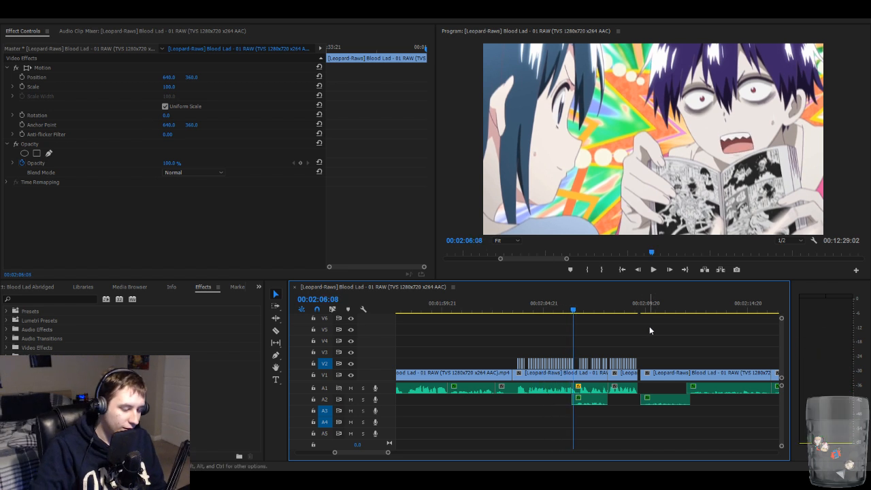
- Play the sequence from 00:02:06:08 to 00:02:10:15 to check the existing mouth clips on V2
key("minus")
key("equal")
key("equal")
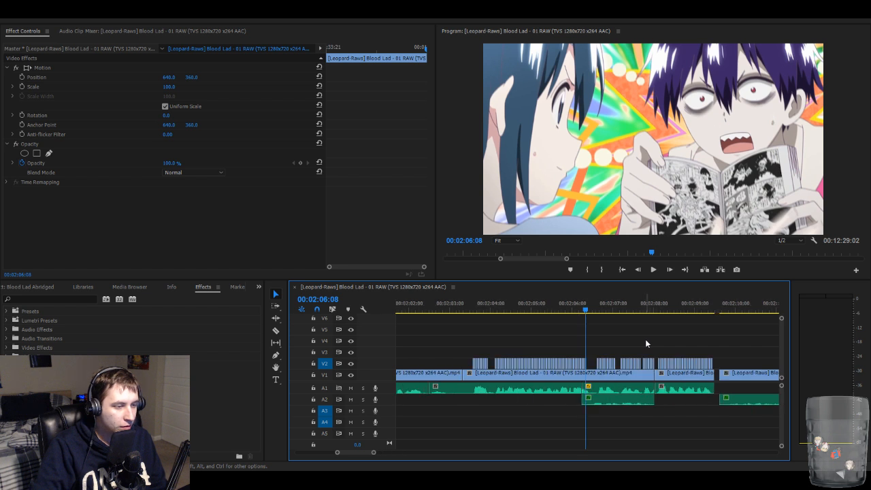
key("space")
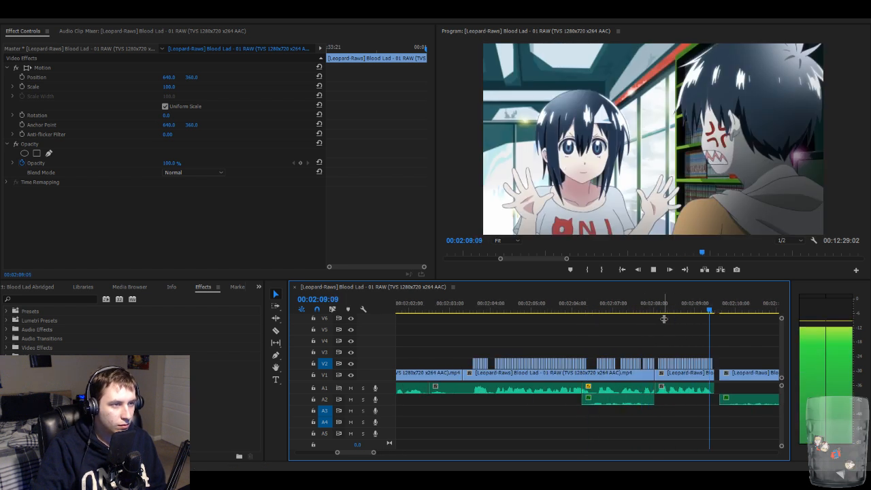
key("space")
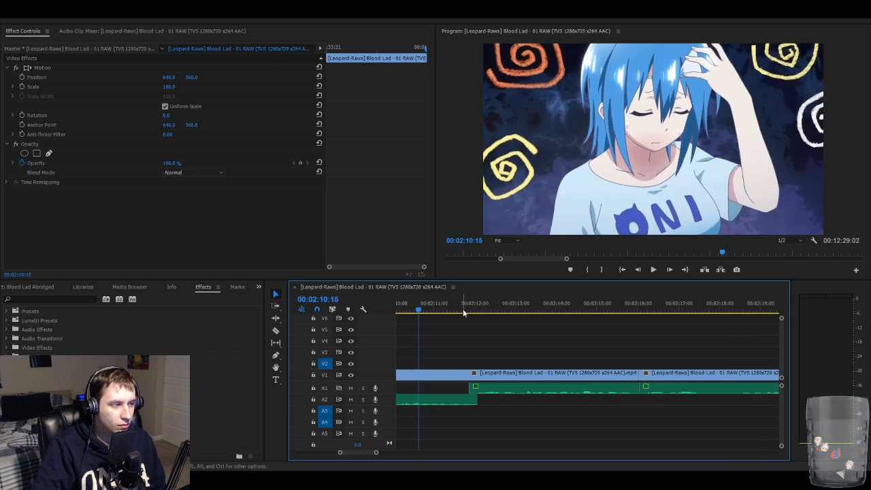
- Examine the gap between the V1 clips from 00:02:09:12, just before the spiral-background shot
left_click_drag(420, 310, 460, 315)
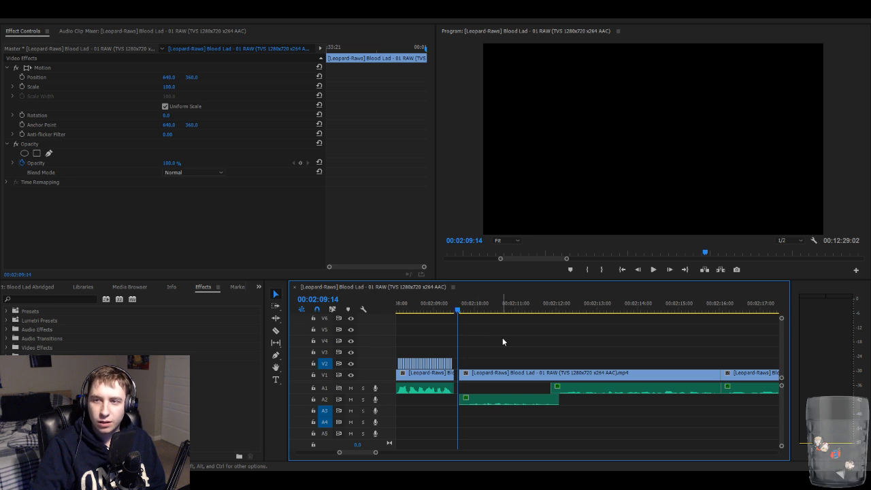
key("minus")
key("minus")
key("minus")
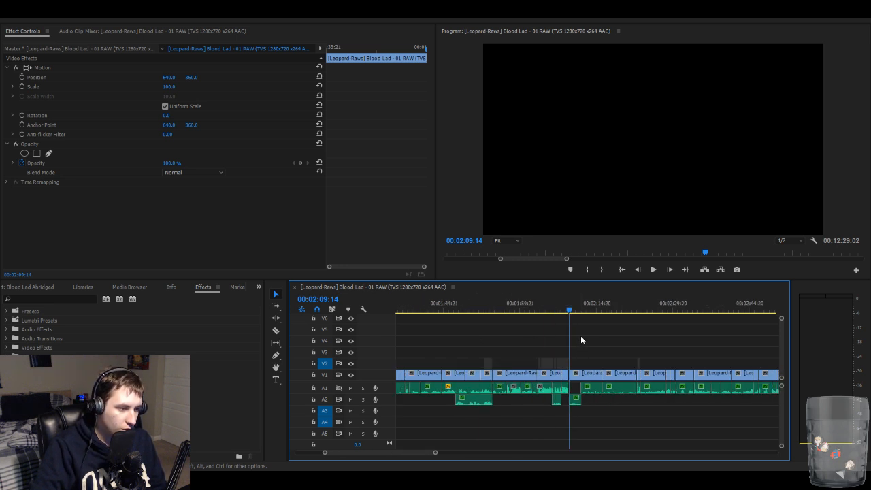
key("equal")
key("equal")
key("equal")
key("equal")
key("equal")
key("equal")
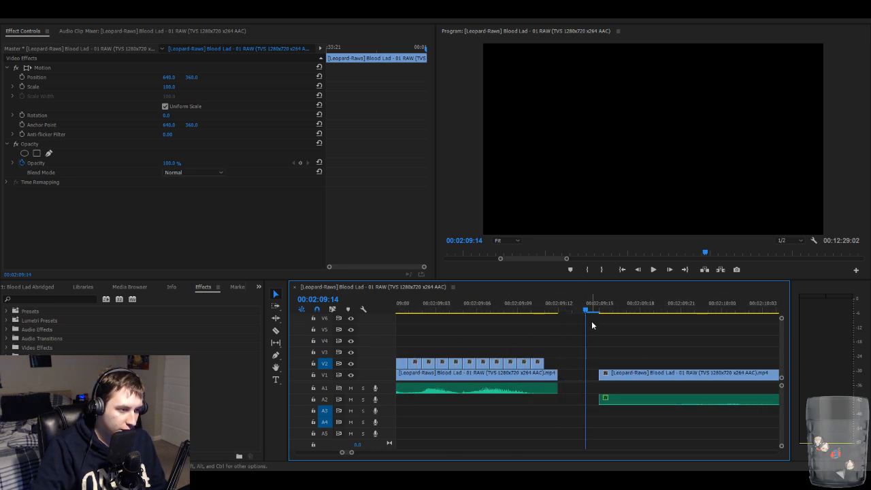
left_click_drag(589, 311, 564, 313)
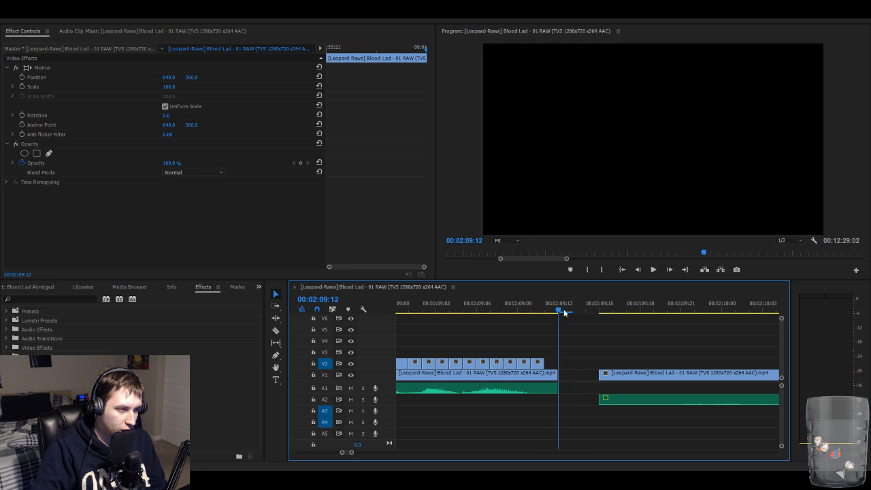
- Replay the lip-synced manga-reading shot up to 00:02:06:15
key("minus")
key("minus")
key("minus")
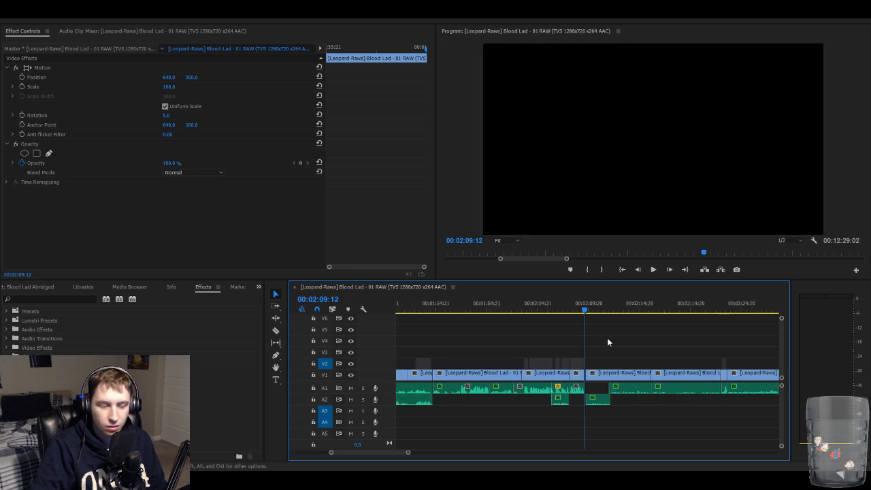
key("minus")
left_click_drag(576, 311, 550, 314)
key("space")
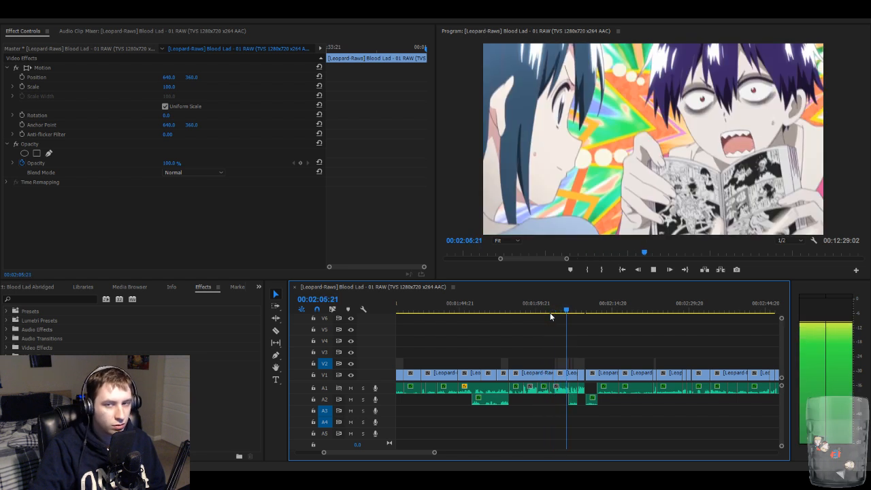
key("space")
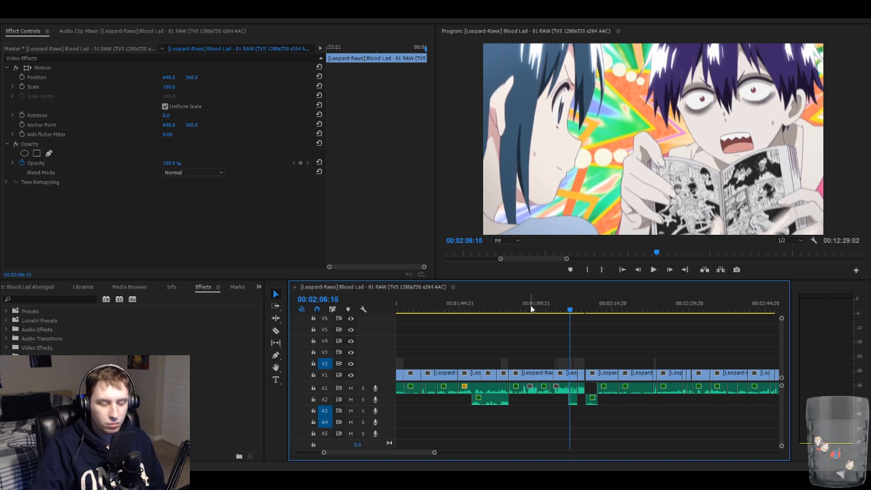
- Copy the open-mouth frame from V2 at 00:01:17:06 in the earlier question-mark shot
key("minus")
key("minus")
left_click(519, 305)
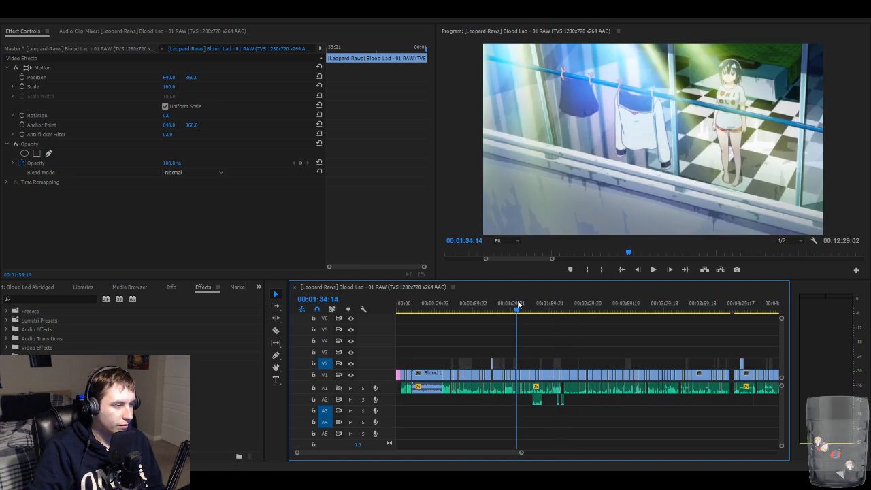
left_click_drag(518, 304, 496, 307)
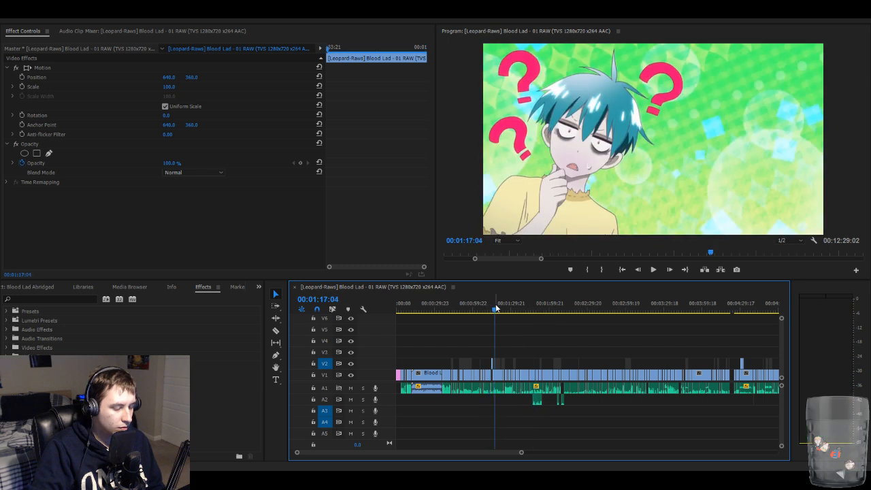
key("equal")
key("equal")
key("equal")
key("equal")
key("equal")
key("equal")
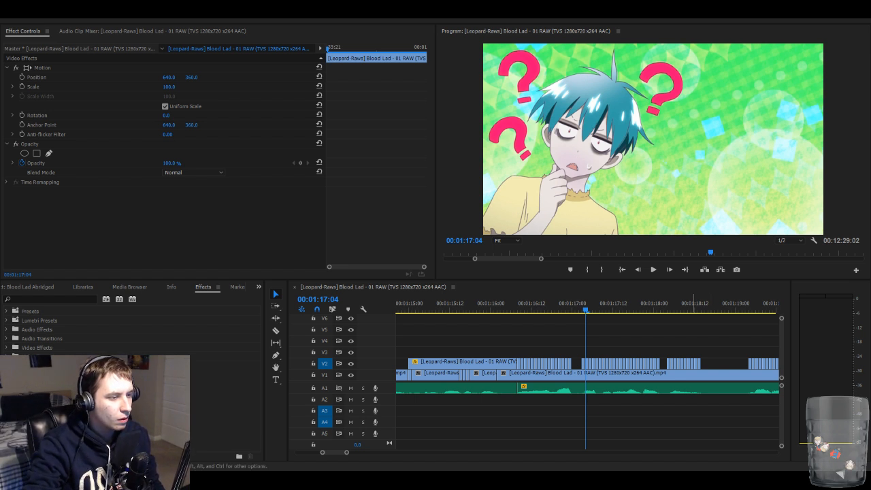
left_click(692, 341)
key("Right")
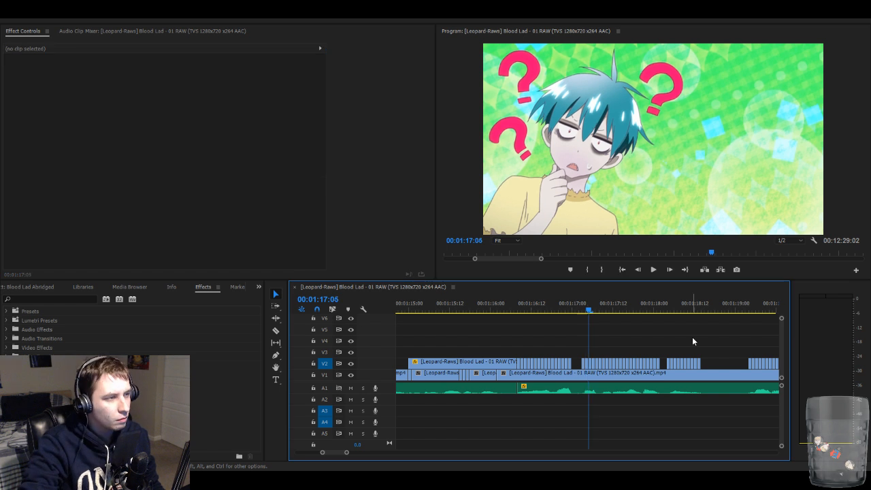
key("Right")
key("Right")
key("Right")
key("Left")
key("Left")
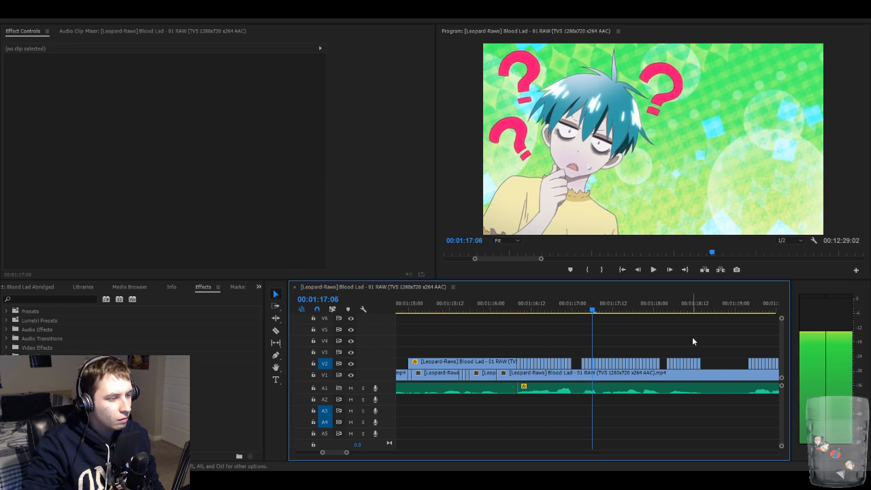
left_click(598, 368)
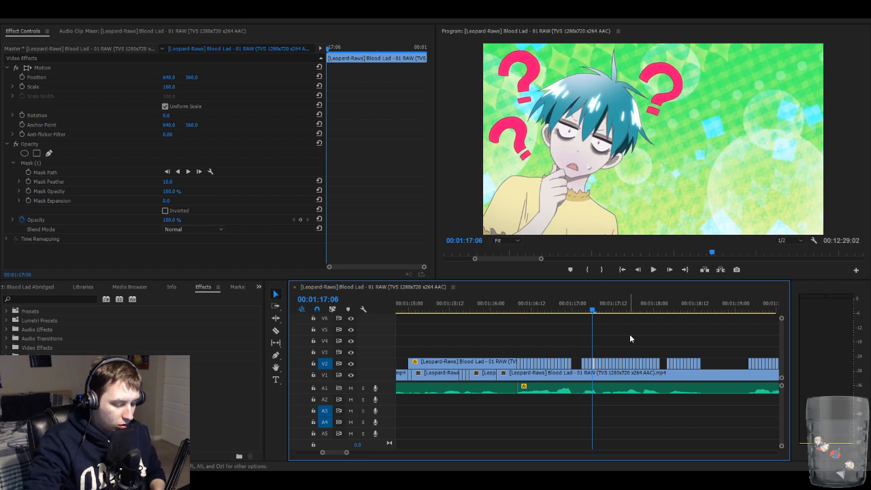
- Go to the repeated question-mark shot at 00:01:47:22 and mute audio track A1
key("minus")
key("minus")
key("minus")
key("minus")
key("minus")
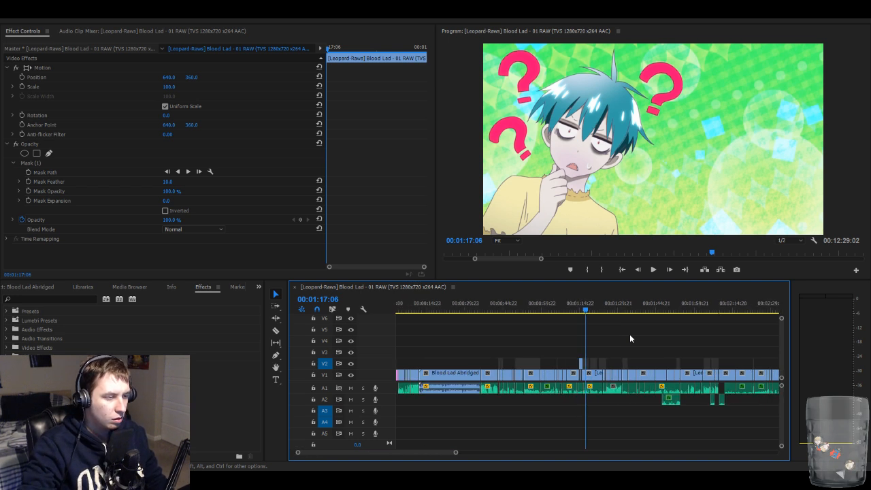
left_click(609, 313)
left_click_drag(612, 315, 665, 318)
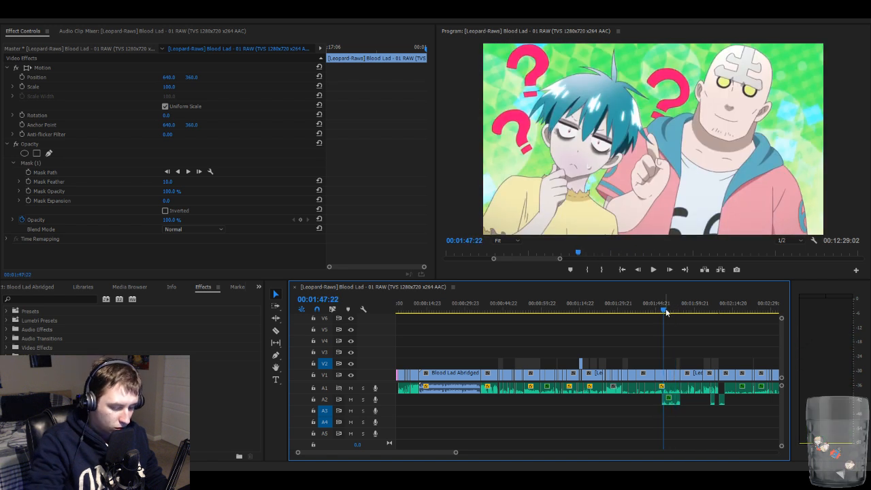
key("=")
key("=")
key("=")
key("=")
key("=")
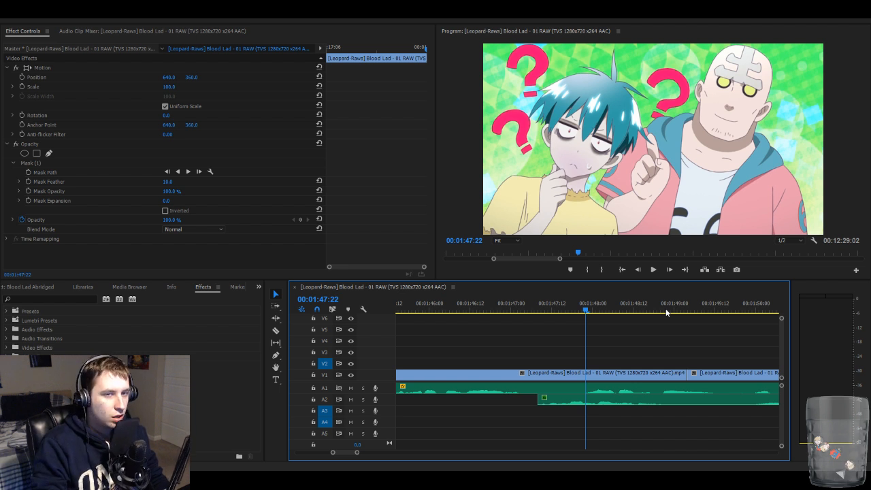
key("=")
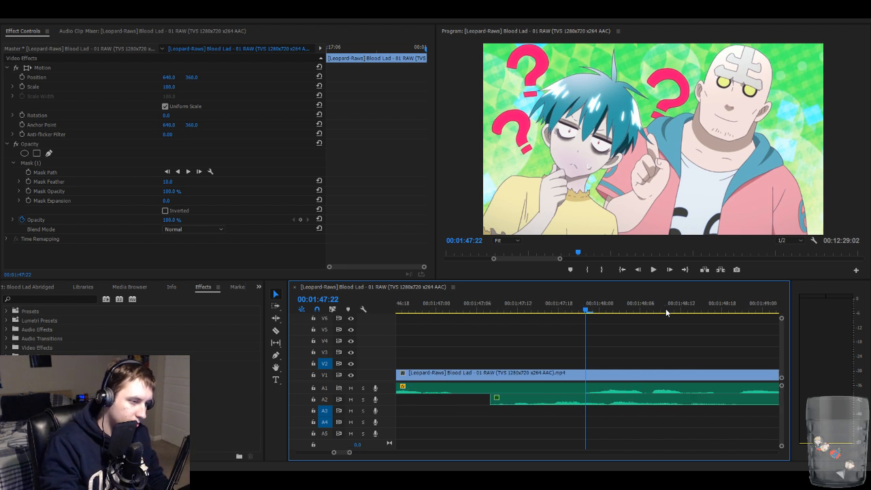
left_click(350, 388)
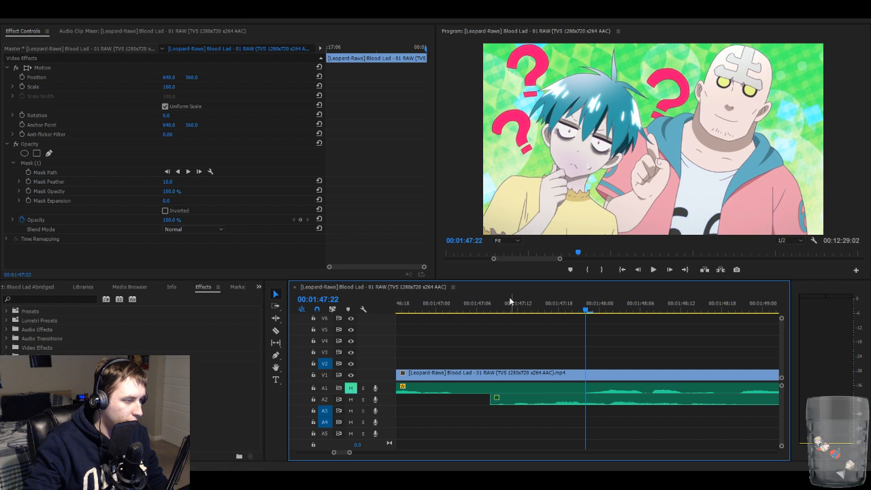
- Paste the mouth frame on V2 at 00:01:47:09 and 00:01:47:11–00:01:47:13, matching the start of the A2 dialogue
left_click(490, 310)
key("Right")
key("Right")
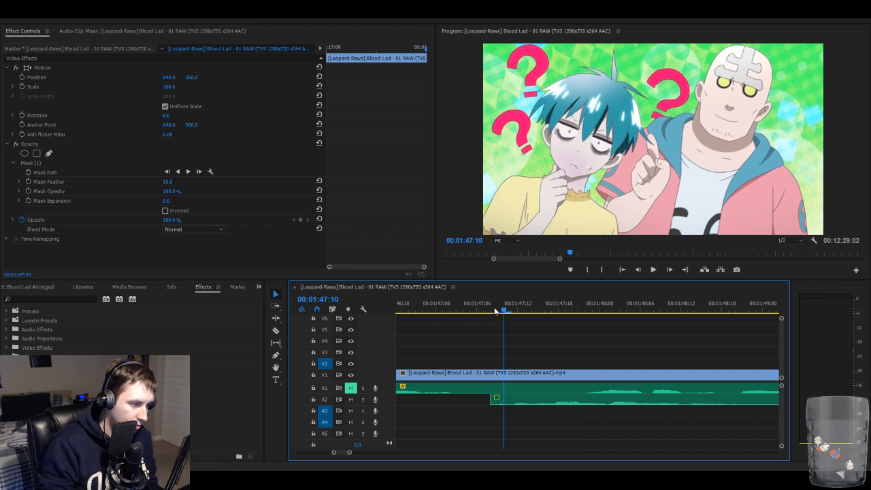
left_click(495, 311)
key("space")
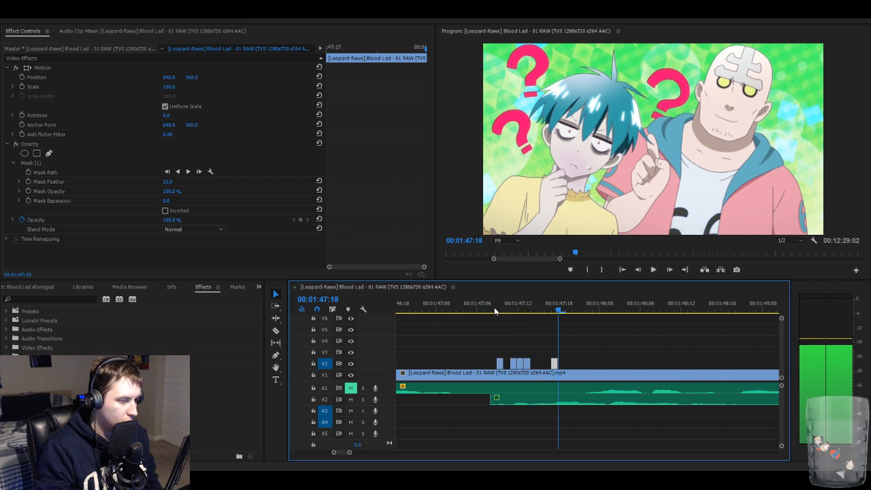
- Try pasting the mouth frame on consecutive V2 frames at 00:01:47:17–00:01:47:20, and undo these pastes
key("Right")
key("Right")
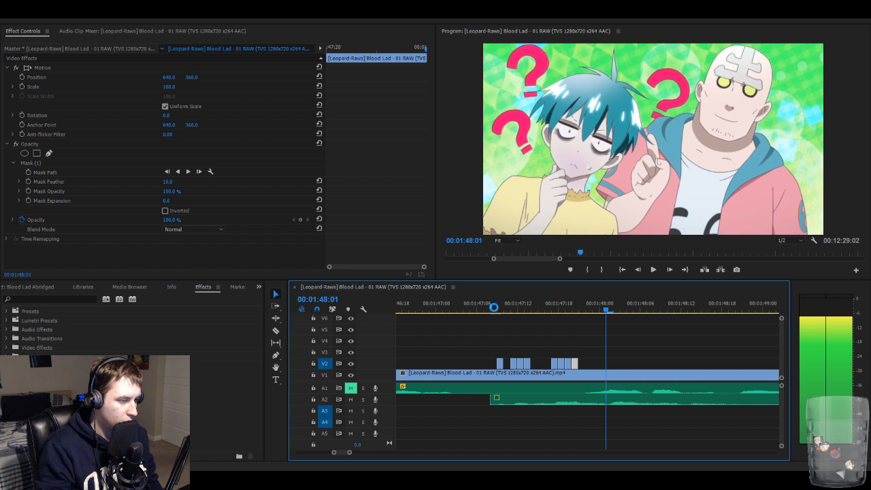
key("ctrl+v")
key("ctrl+v")
key("ctrl+v")
key("ctrl+z")
key("ctrl+z")
key("ctrl+z")
key("ctrl+z")
key("ctrl+z")
key("ctrl+z")
key("ctrl+z")
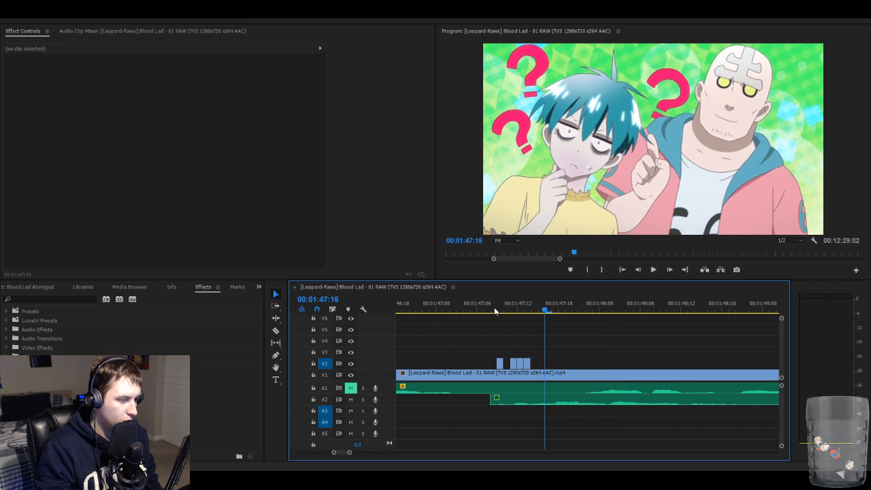
- Paste the open-mouth frame on V2 at 00:01:47:17, 00:01:47:19–00:01:47:20 and 00:01:48:00, following the A2 dialogue
key("ctrl+v")
key("ctrl+v")
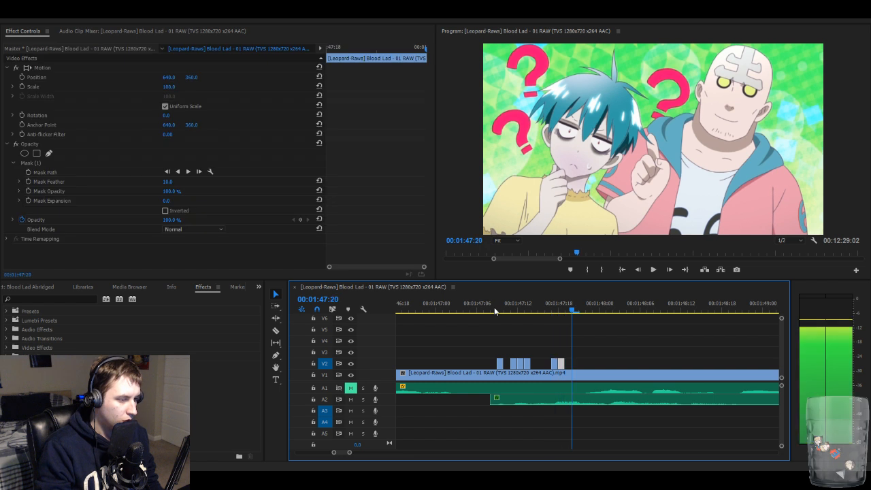
key("ctrl+z")
key("Right")
key("ctrl+v")
key("ctrl+v")
key("Right")
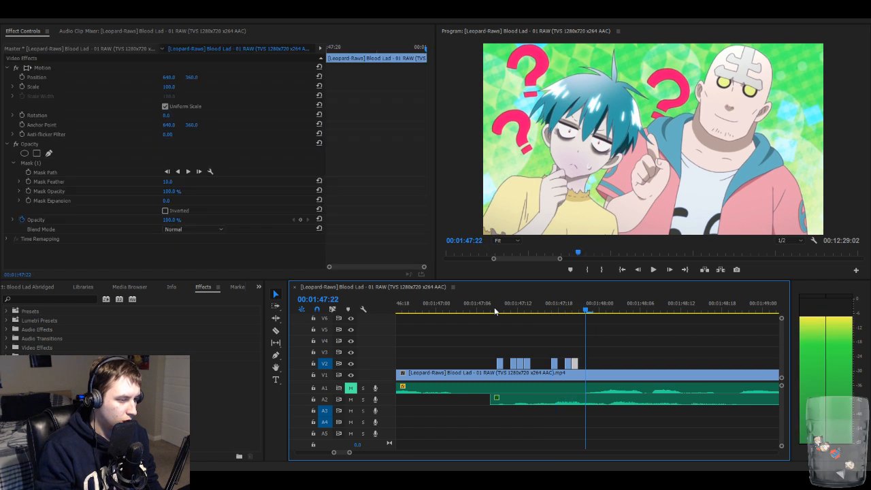
key("ctrl+v")
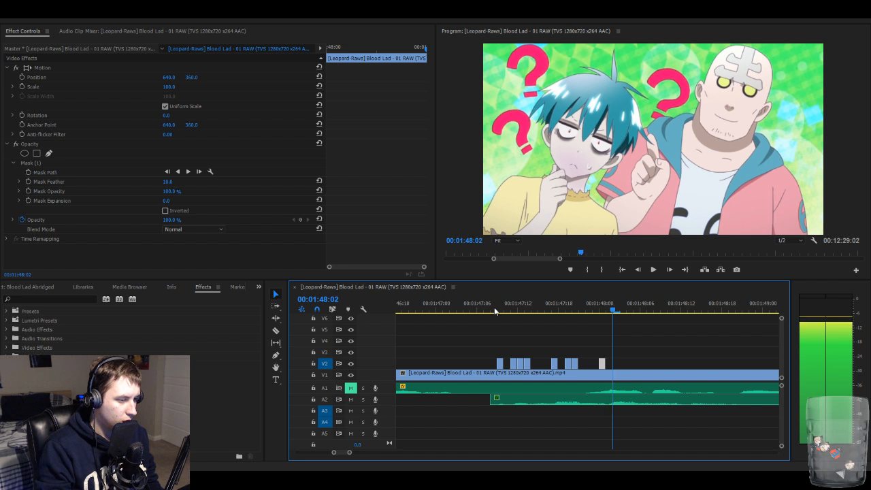
- Paste the open-mouth frame on V2 at 00:01:48:02–00:01:48:03, 00:01:48:05–00:01:48:06, 00:01:48:08–00:01:48:09 and 00:01:48:11
key("ctrl+v")
key("ctrl+v")
key("Right")
key("ctrl+v")
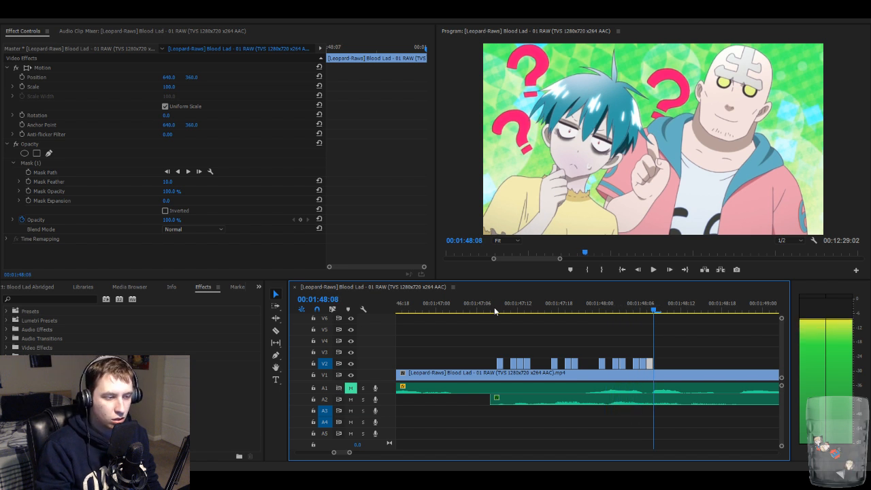
key("ctrl+v")
key("Right")
key("ctrl+v")
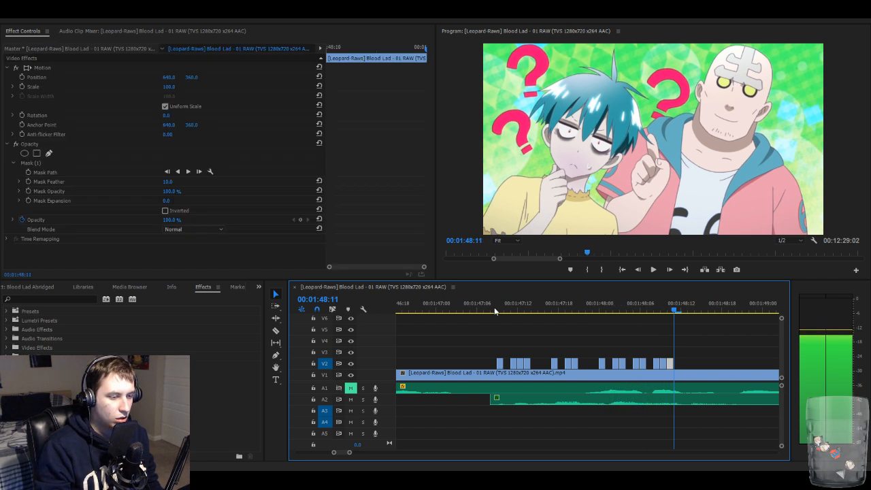
key("ctrl+shift+a")
key("Right")
key("ctrl+v")
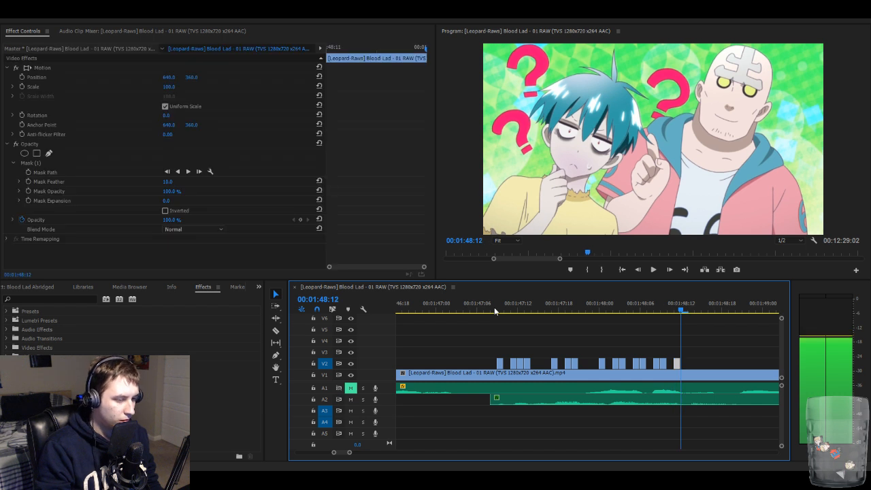
- Paste the open-mouth frame on five consecutive V2 frames at 00:01:48:14–00:01:48:18 and play on into the skull shot
key("Right")
key("Right")
key("ctrl+v")
key("ctrl+v")
key("ctrl+v")
key("ctrl+v")
key("ctrl+v")
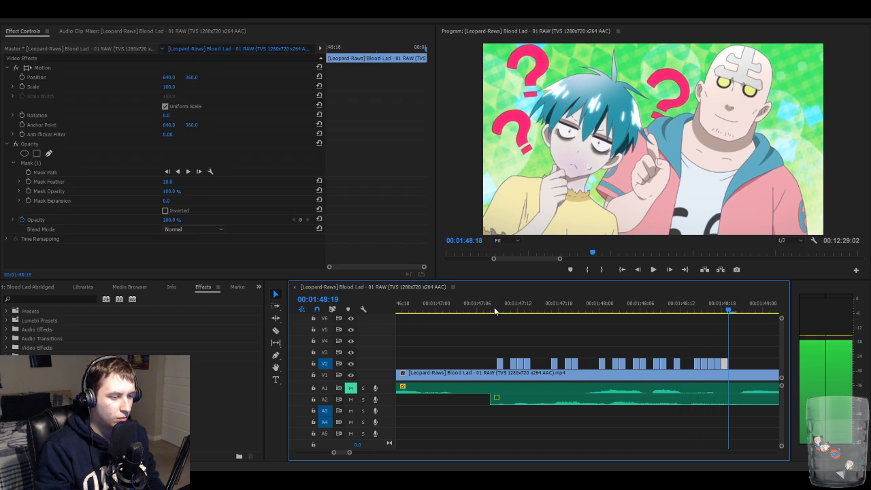
key("Right")
key("space")
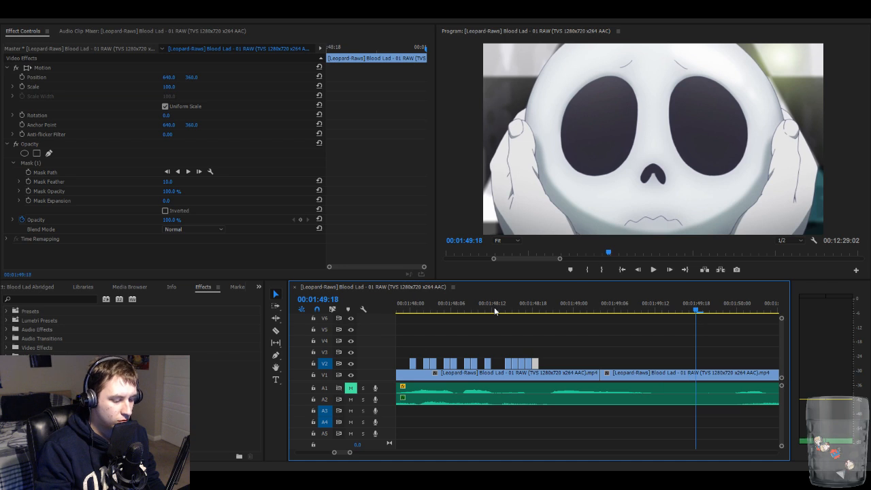
- Copy the mouth frame from V2 at 00:01:19:15 in the earlier question-mark shot
key("minus")
key("minus")
key("minus")
key("minus")
key("minus")
key("minus")
key("minus")
key("minus")
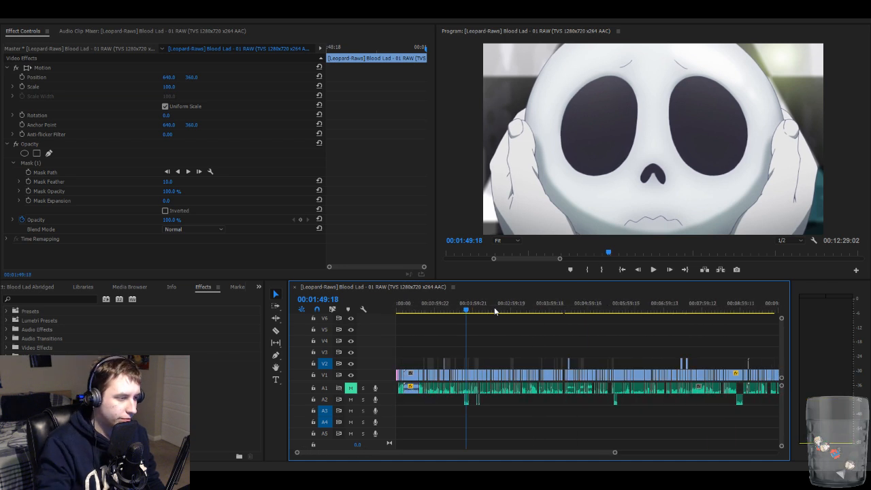
left_click_drag(467, 310, 446, 314)
key("equal")
key("equal")
key("equal")
key("equal")
key("equal")
key("equal")
key("equal")
key("equal")
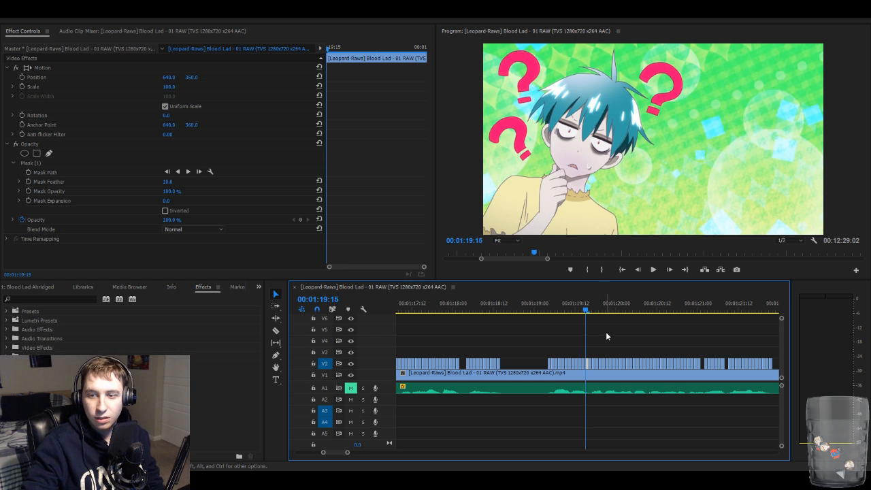
- Return to the repeated question-mark shot and place the playhead at 00:01:47:08, where the A2 dialogue starts
key("minus")
key("minus")
key("minus")
key("minus")
key("minus")
key("minus")
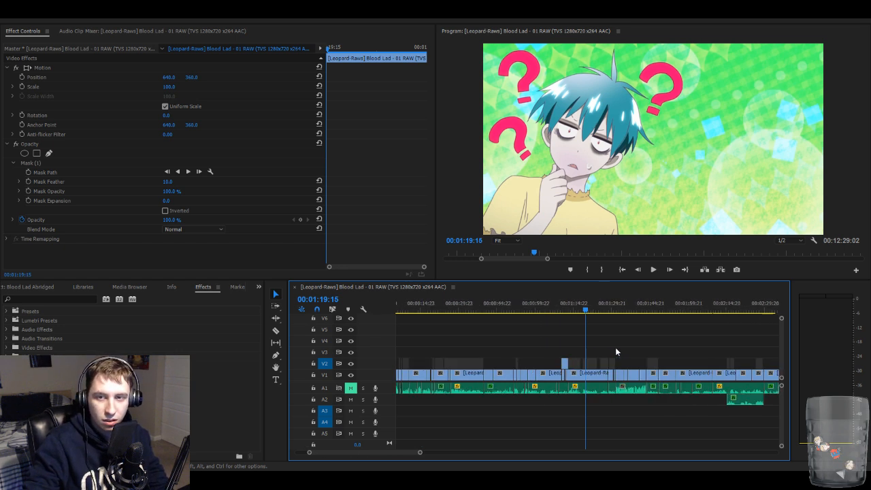
left_click(536, 310)
key("equal")
key("equal")
key("equal")
key("equal")
key("equal")
key("equal")
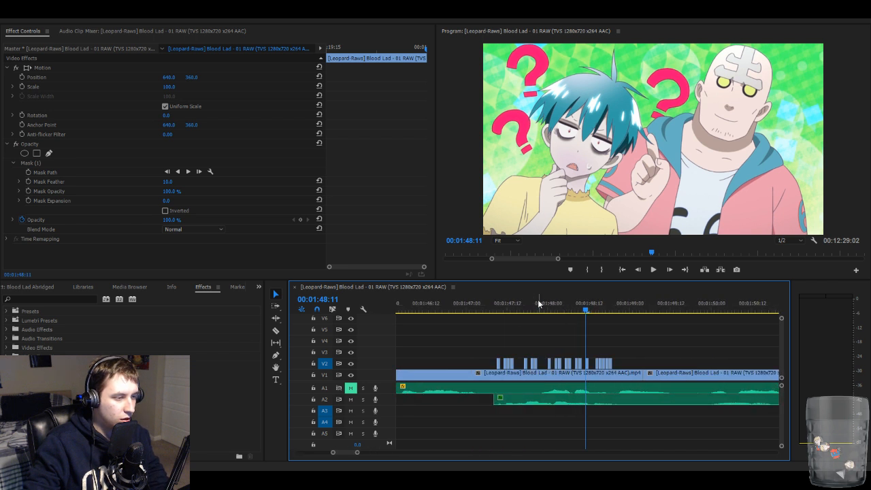
left_click(403, 309)
left_click(406, 310)
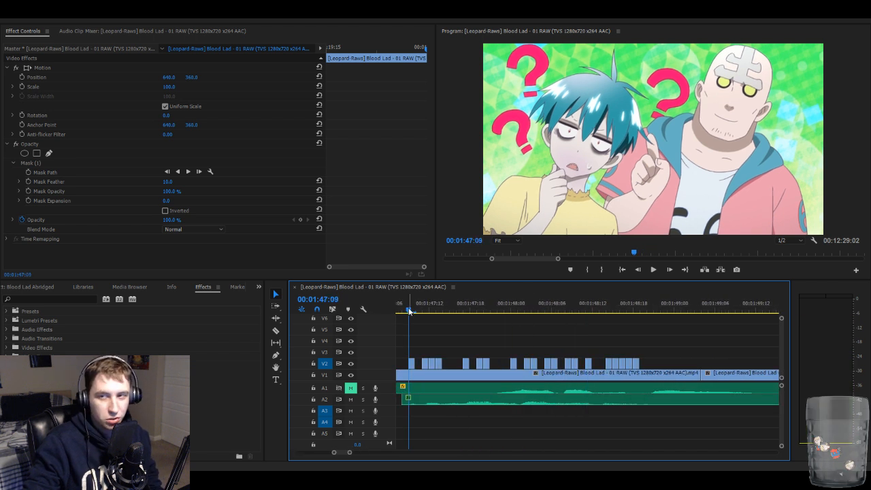
key("Left")
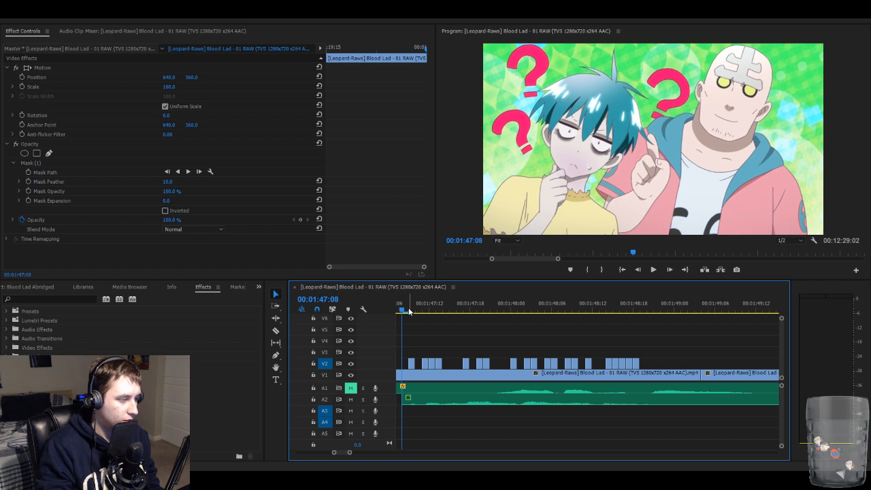
- Fill the V2 gaps between the open-mouth frames from 00:01:47:08 to 00:01:47:23 with the newly copied mouth frame
key("Right")
key("Right")
key("Right")
key("Right")
key("Right")
key("Right")
key("Right")
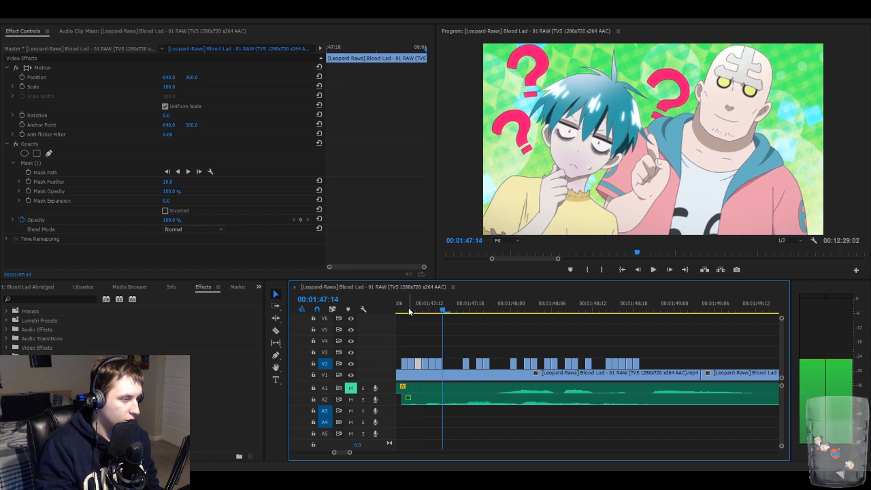
key("Right")
key("Right")
key("Right")
key("Right")
key("Right")
key("Right")
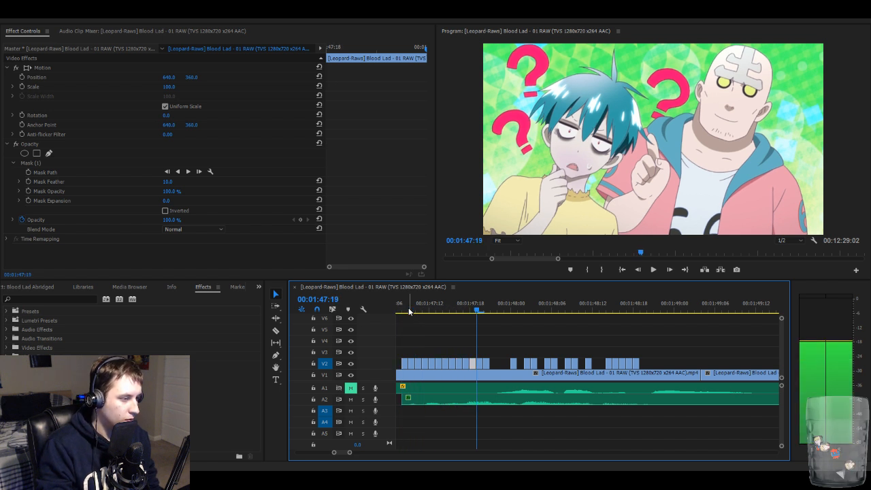
key("Right")
key("Right")
key("Right")
key("Right")
key("Right")
key("Right")
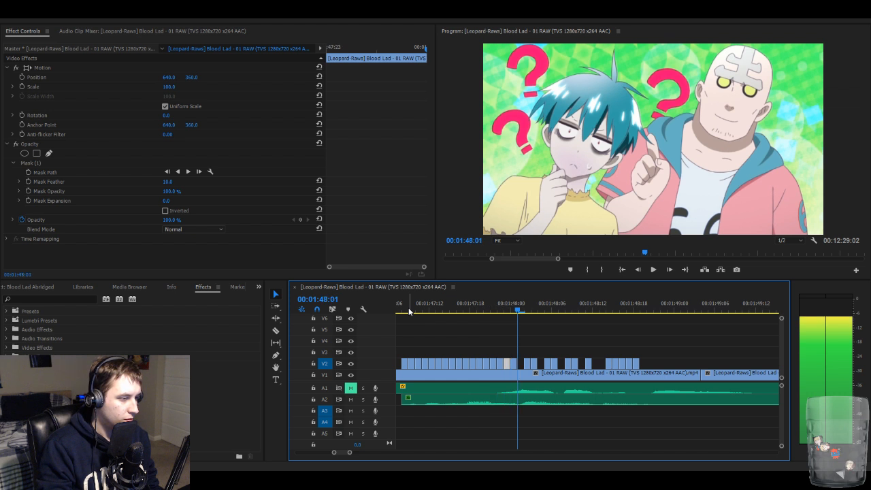
- Fill the remaining V2 gaps from 00:01:48:01 to 00:01:48:13 with the copied mouth frame, and add it at 00:01:48:19–00:01:48:20
key("Right")
key("Right")
key("Right")
key("Right")
key("Right")
key("Right")
key("Right")
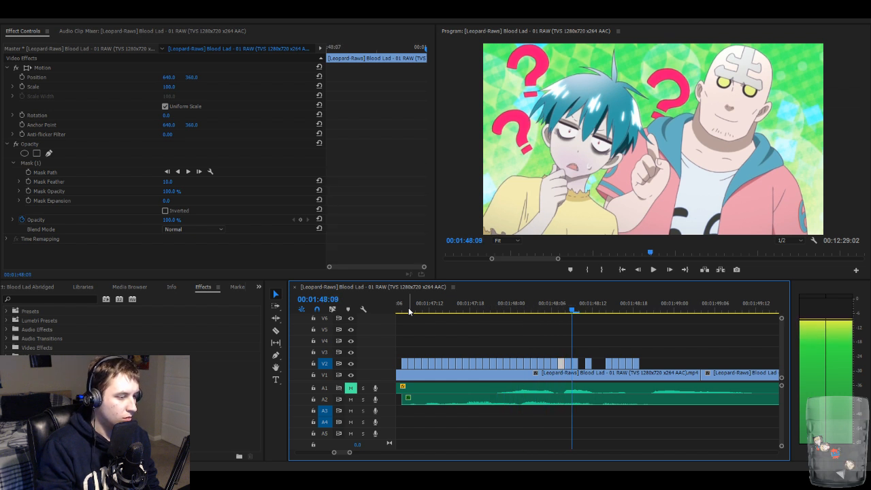
key("Right")
key("Right")
key("Right")
key("Right")
key("Right")
key("Right")
key("Right")
key("Right")
key("Right")
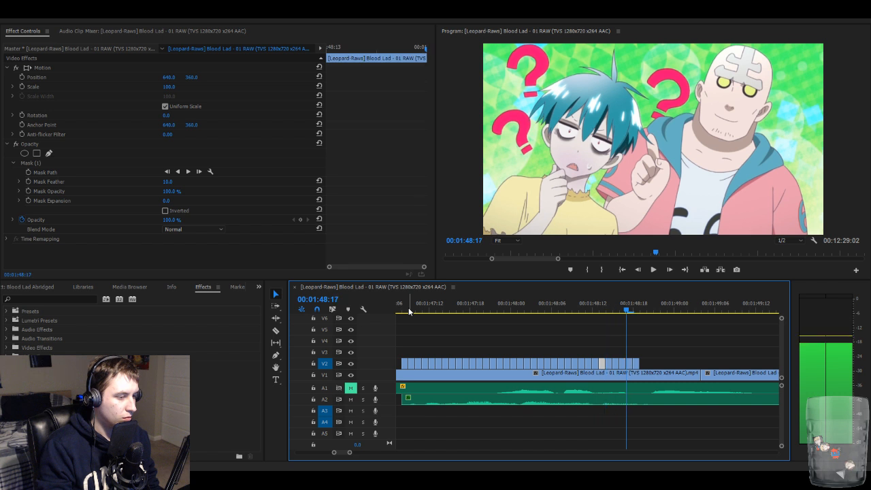
key("Right")
key("Right")
- Play the repeated question-mark shot from the start of its V2 mouth frames to check the lip sync, and clear the selection
key("minus")
key("minus")
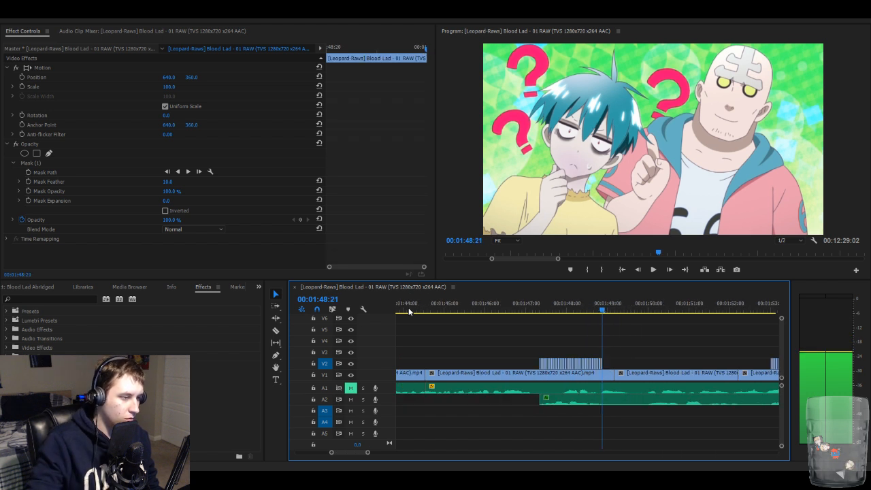
left_click(539, 310)
key("space")
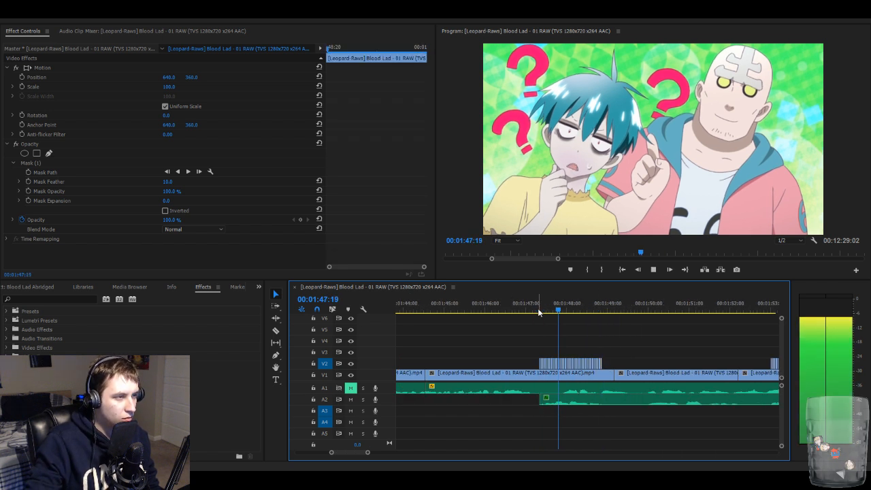
key("space")
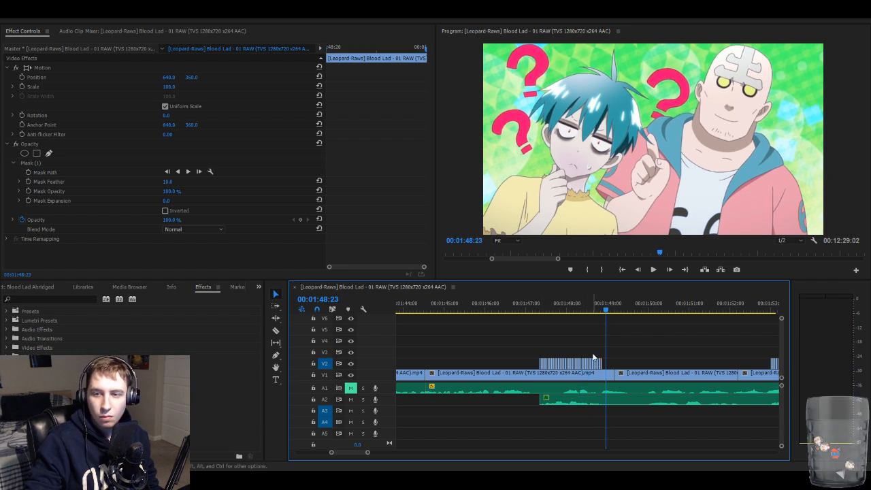
left_click(671, 337)
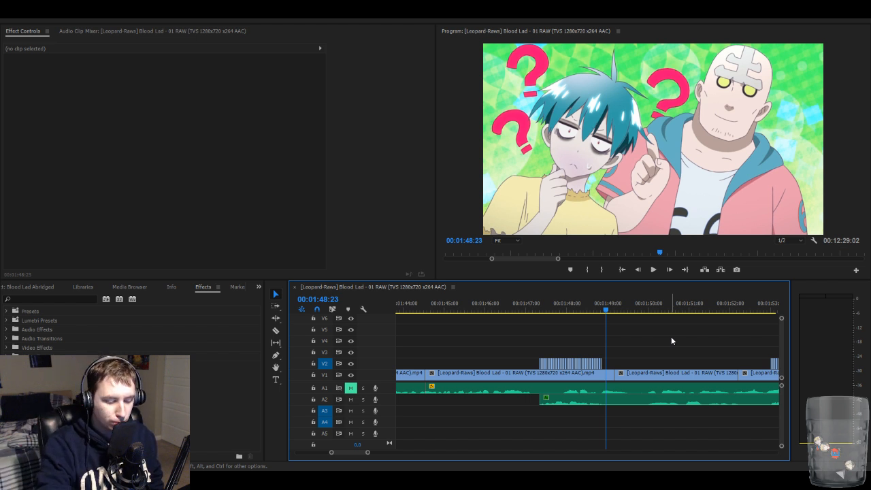
- Play on to 00:01:54:05, move ahead to the manga-reading shot at 00:02:06:00, and unmute audio track A1
key("minus")
key("minus")
key("minus")
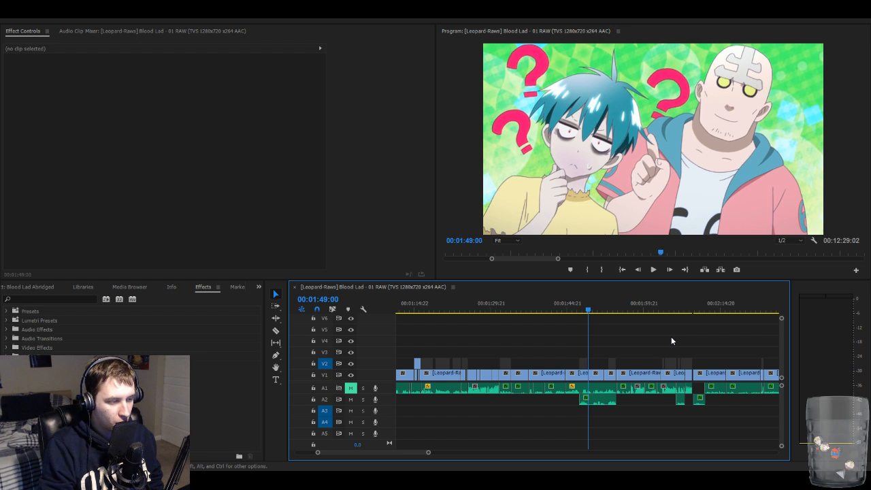
key("space")
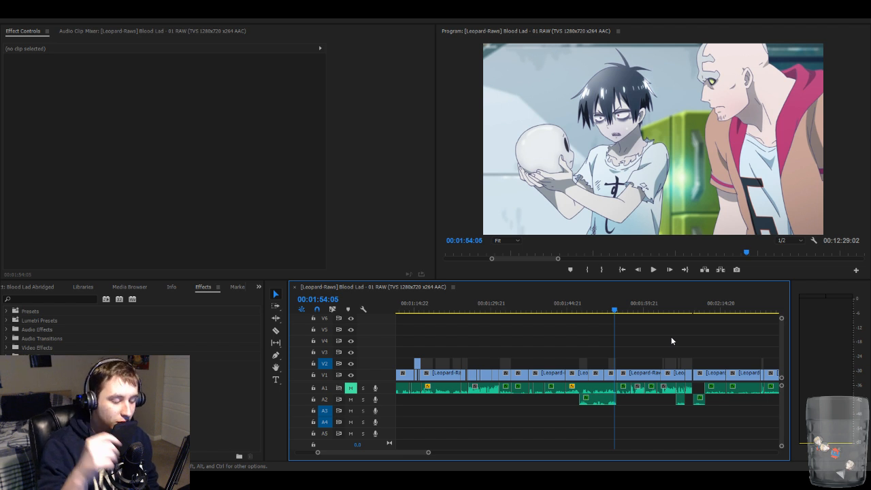
key("minus")
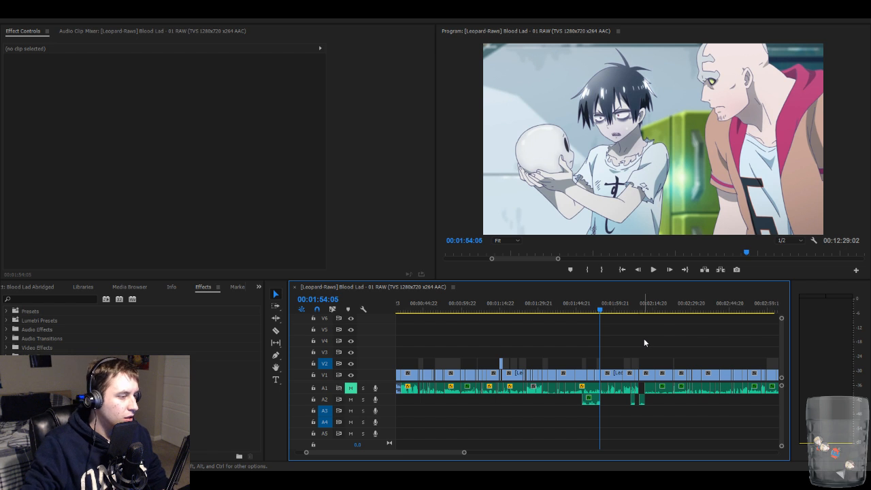
left_click_drag(607, 317, 628, 316)
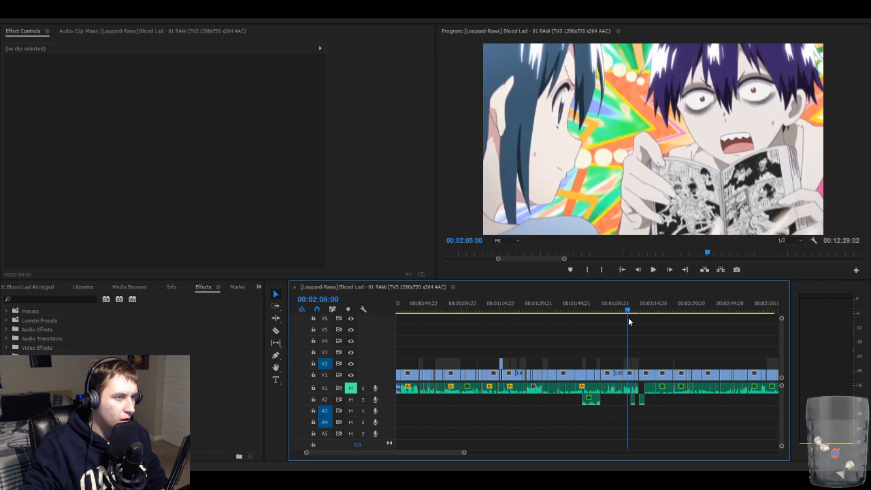
key("space")
key("space")
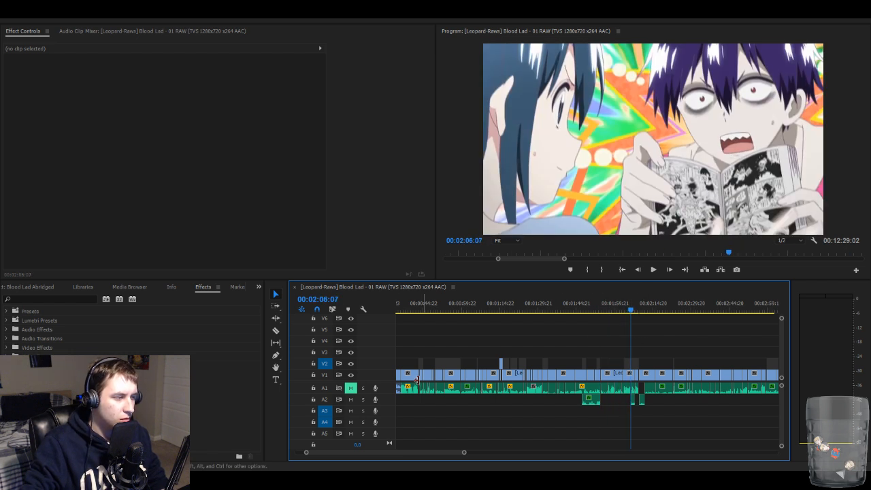
left_click(351, 389)
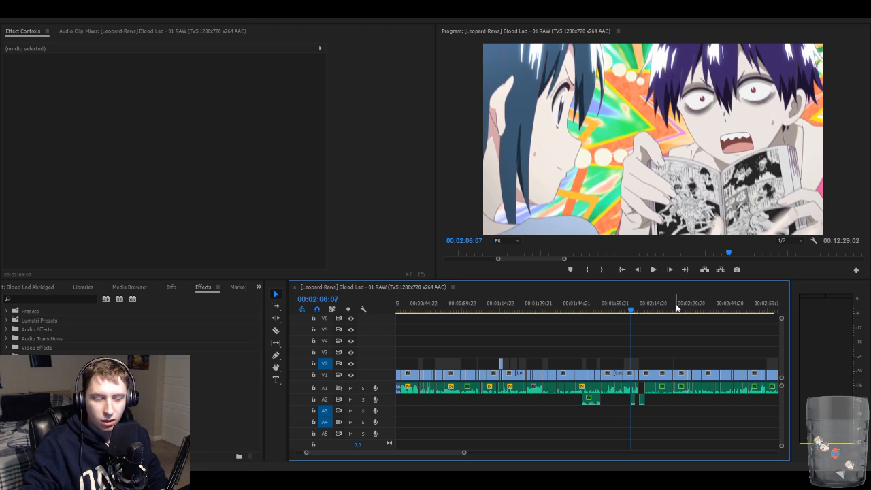
- Select all clips on every track after the gap at 00:02:09:12 and shift them three frames earlier to close it
left_click_drag(644, 335, 781, 421)
key("minus")
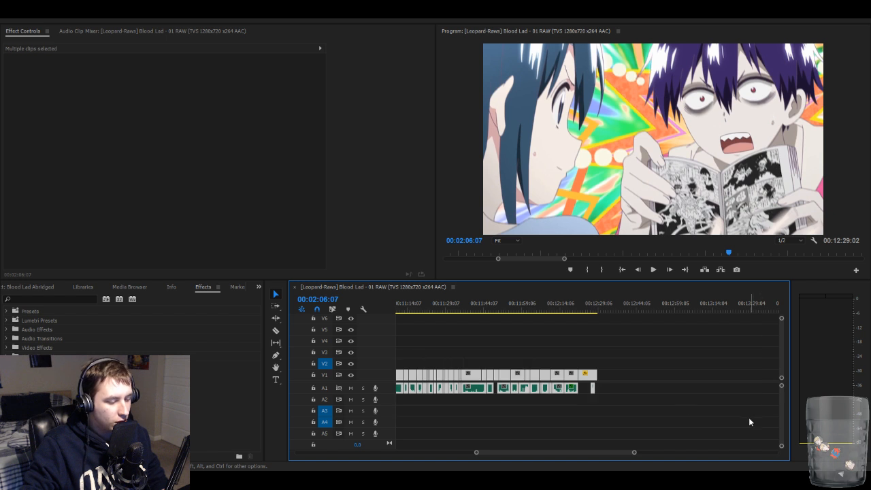
key("equal")
key("equal")
key("equal")
key("equal")
key("equal")
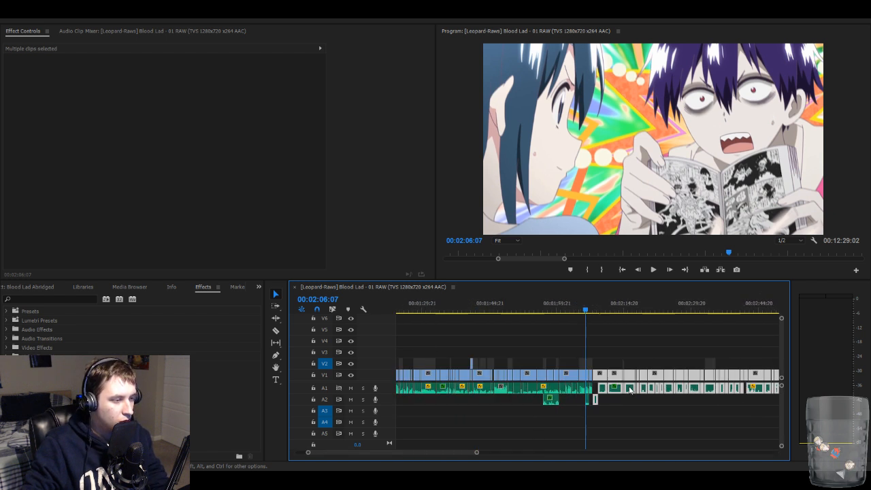
left_click(699, 307)
key("equal")
key("equal")
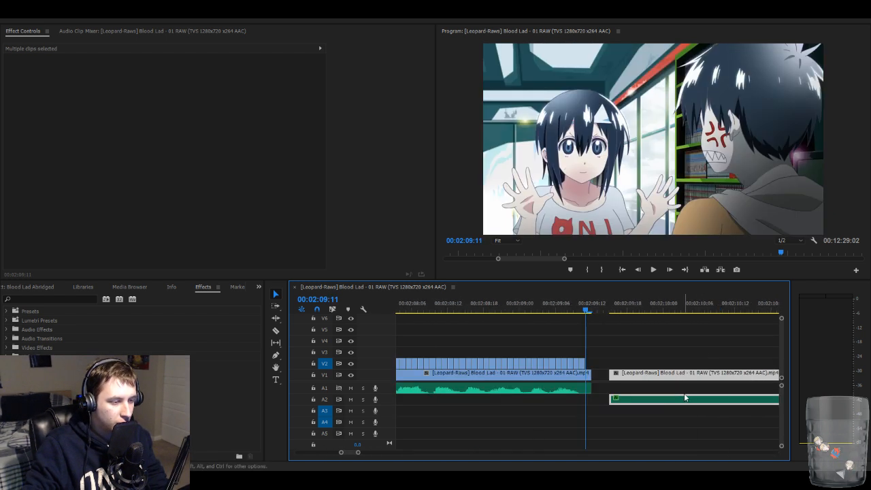
left_click_drag(640, 377, 604, 379)
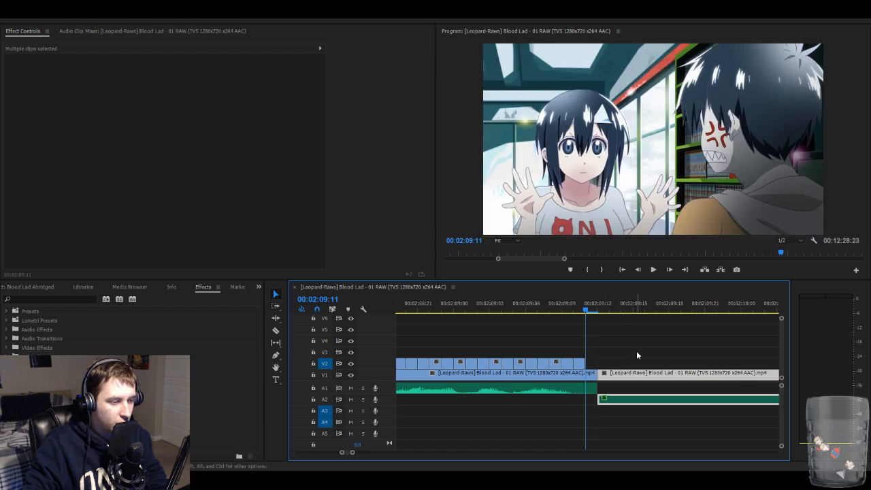
- Clear the clip selection and play from 00:02:09:11 to 00:02:13:11 to check the closed gap and the following shot
key("minus")
key("minus")
key("minus")
key("minus")
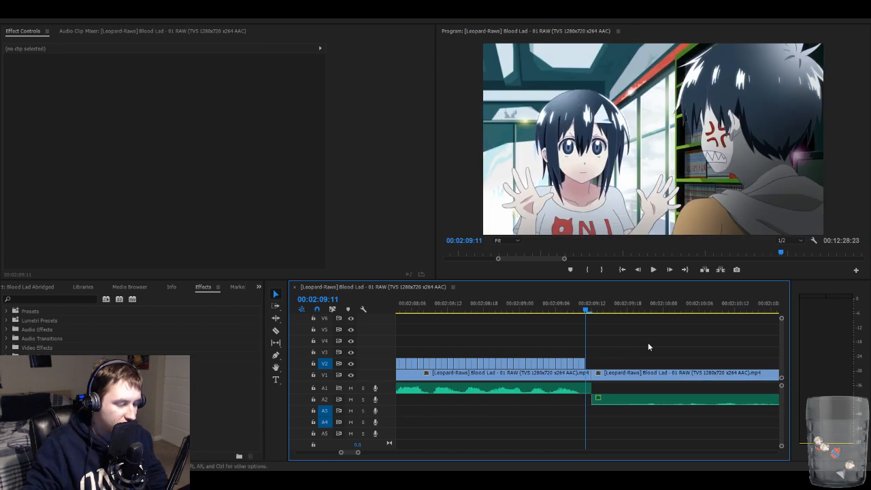
key("space")
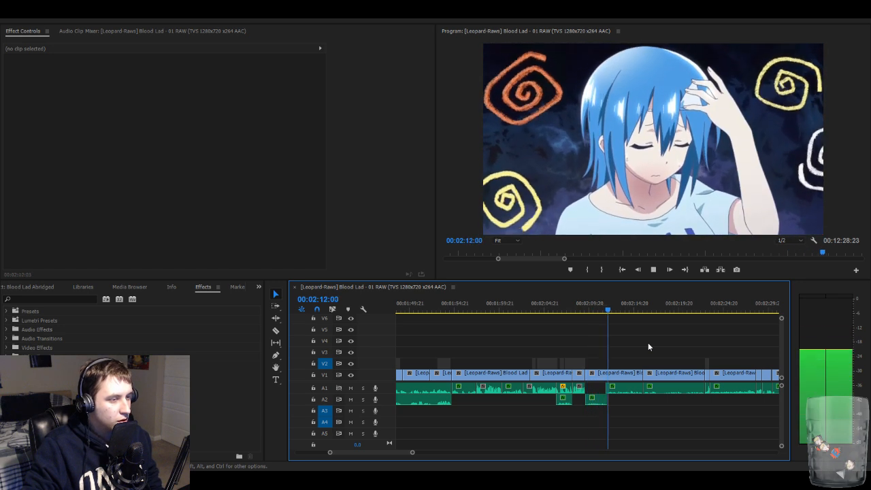
key("space")
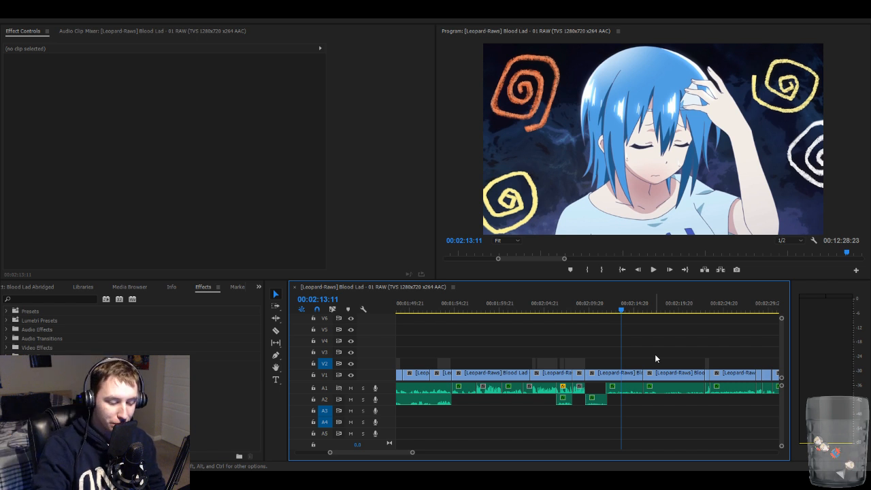
- Examine the layout of the whole sequence on the timeline around the 00:02:13:11 shot
key("minus")
key("minus")
key("minus")
key("minus")
key("minus")
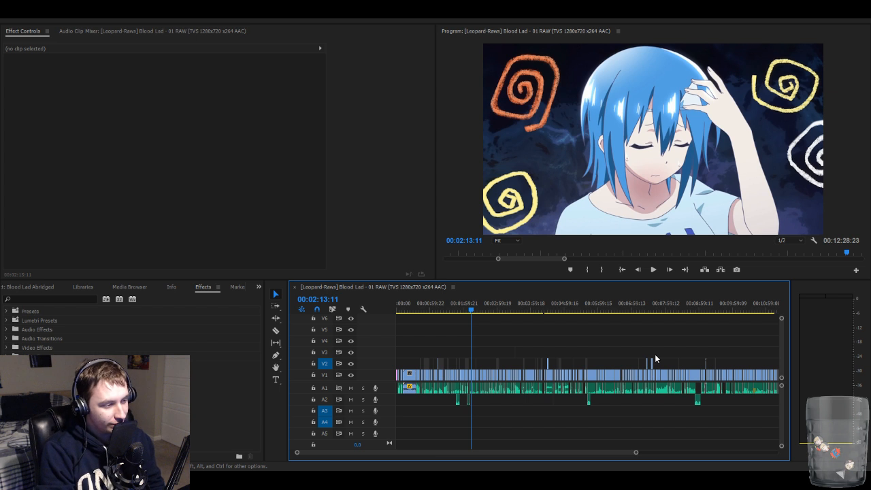
key("minus")
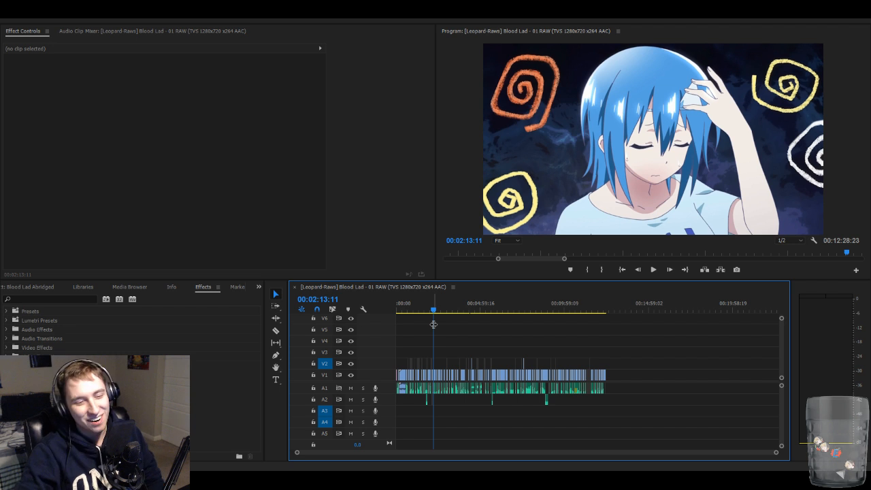
key("backslash")
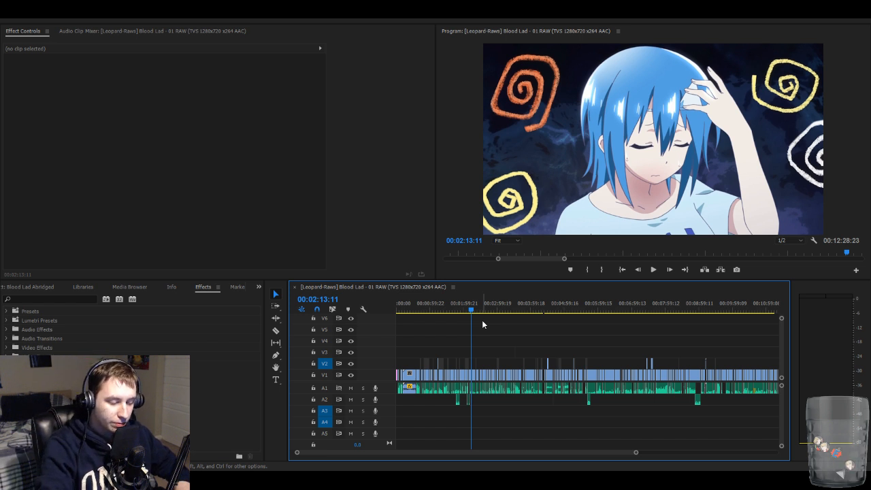
key("minus")
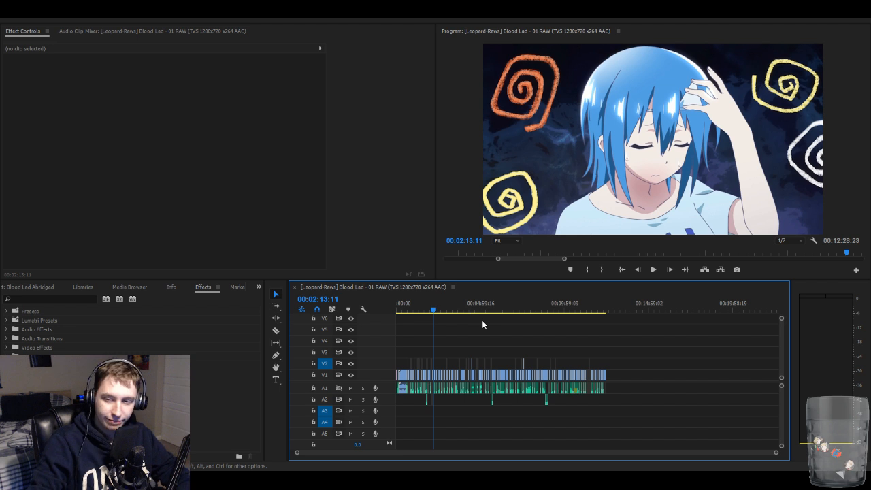
scroll(482, 320, "up", 8)
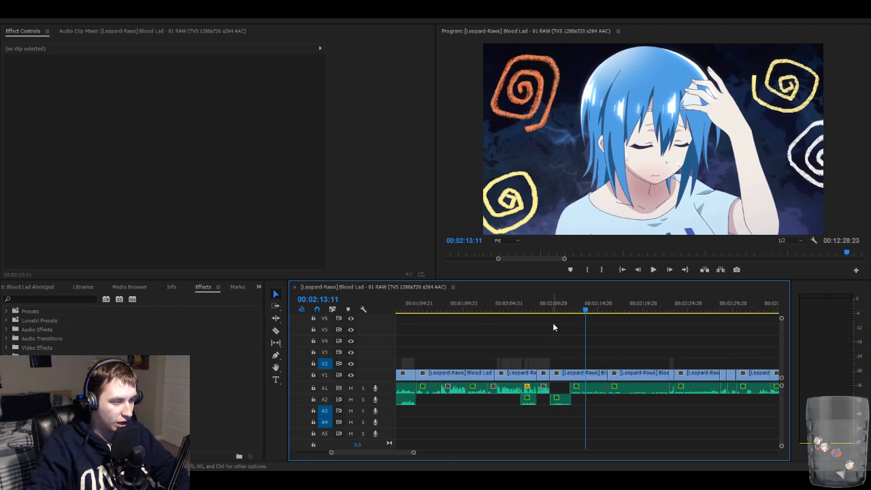
- Play on from 00:02:13:11, pausing at 00:02:22:14, and review the library scene up to 00:02:54:12
key("space")
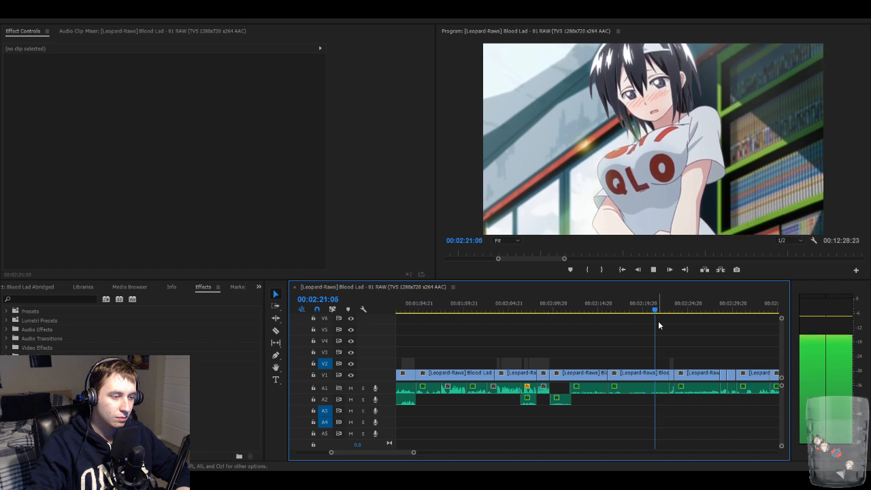
key("space")
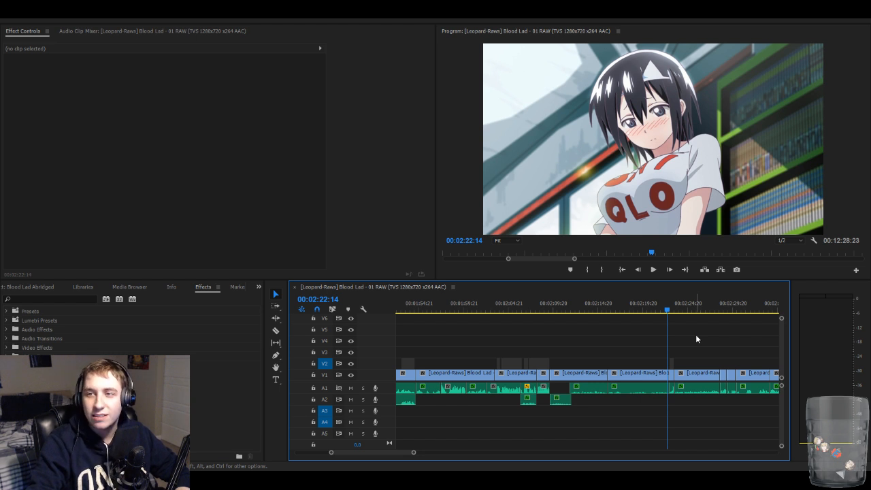
key("space")
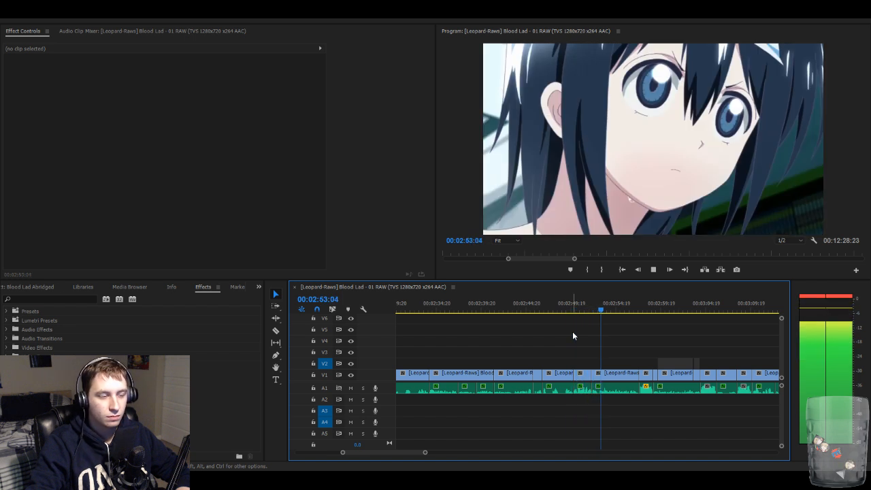
key("space")
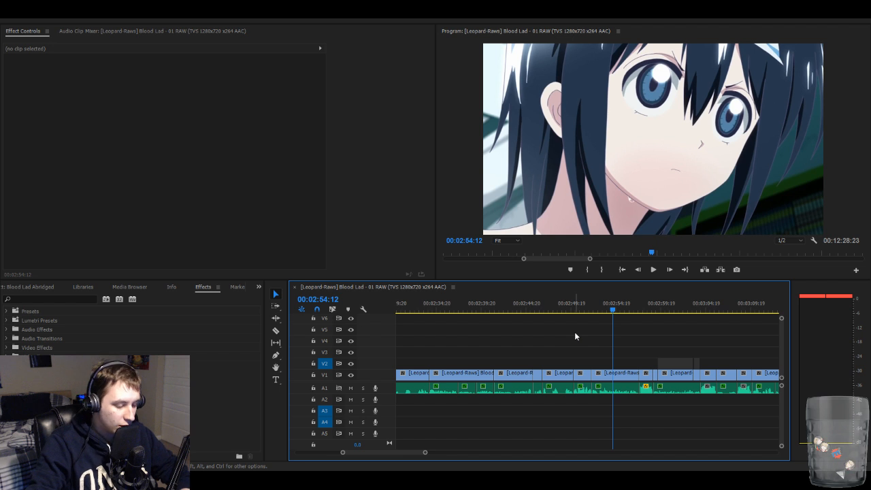
- Go back from 00:02:54:12 to the close-up of the boy's eyes behind the manga at 00:02:33:23
key("minus")
left_click(559, 310)
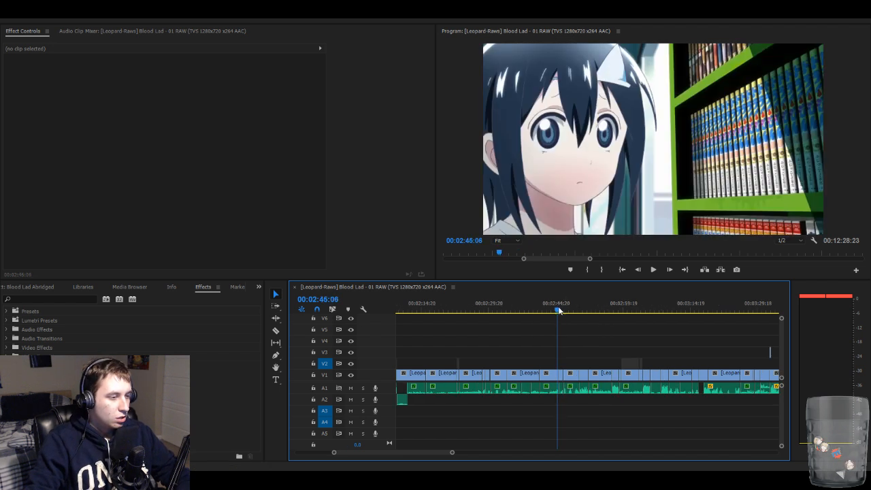
left_click_drag(558, 311, 508, 304)
key("minus")
key("minus")
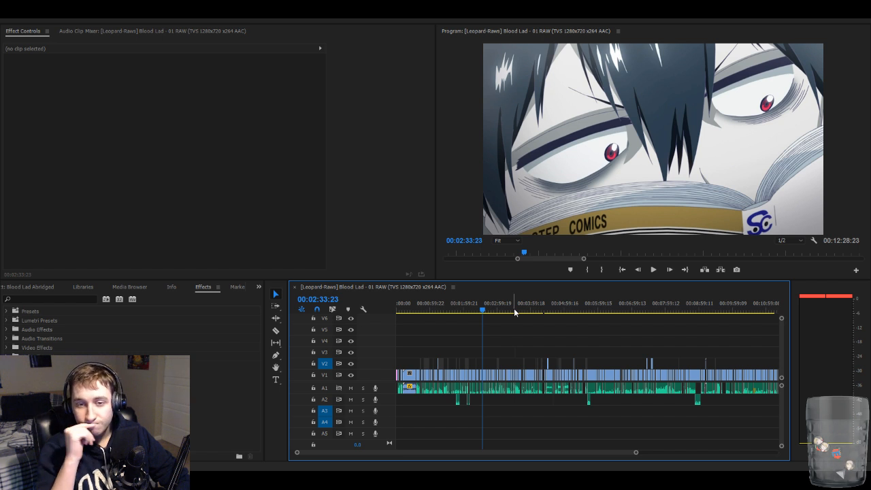
key("minus")
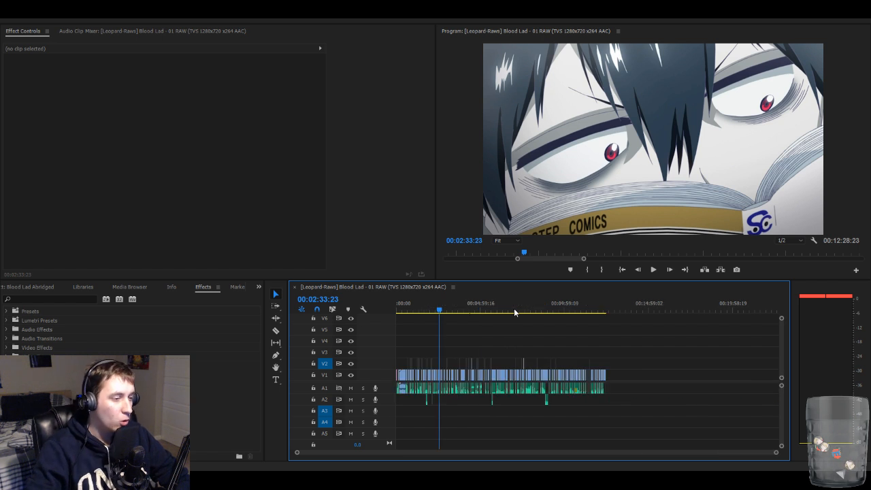
- Move ahead to the drinking shot at 00:04:49:15 and play its V2 mouth frames up to 00:04:56:04
left_click(480, 310)
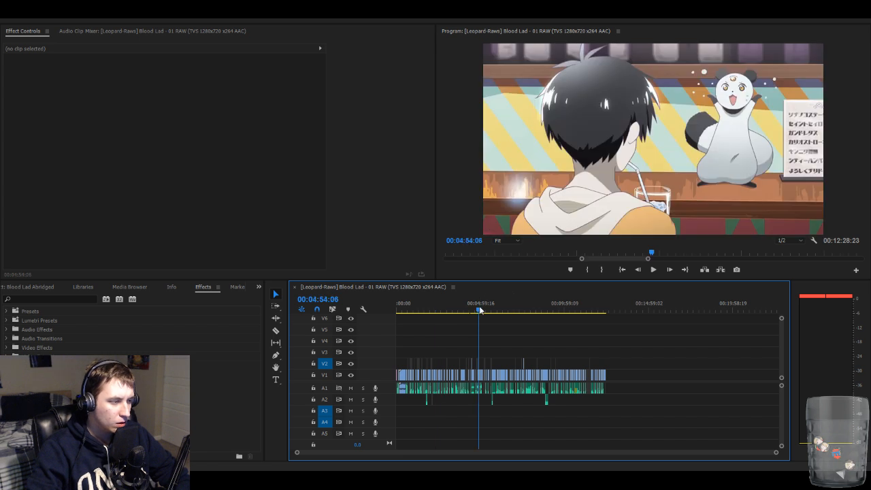
key("equal")
key("equal")
key("equal")
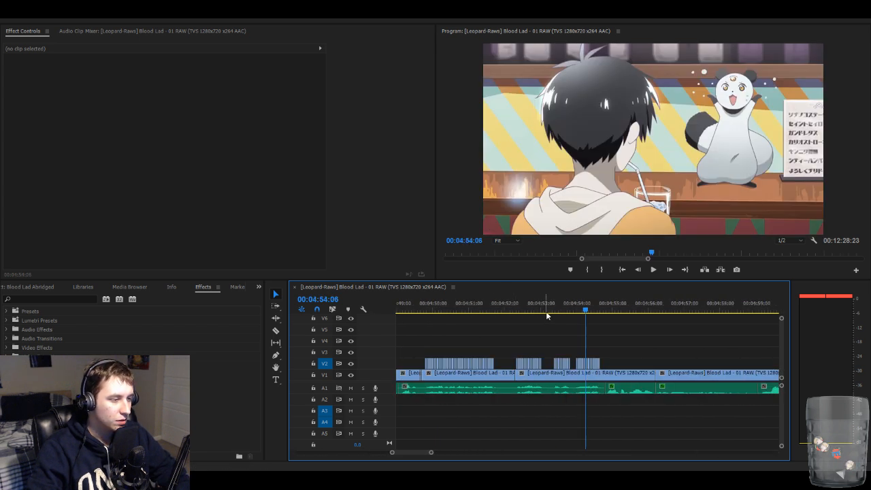
left_click_drag(546, 311, 420, 311)
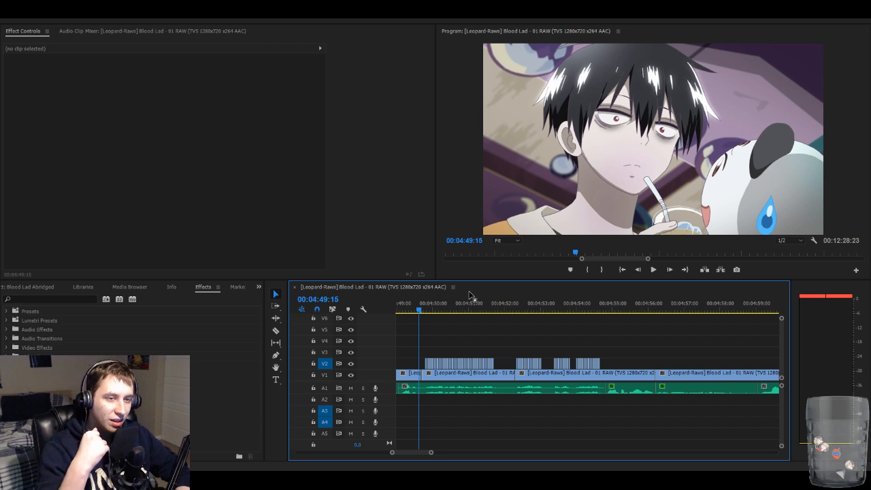
key("space")
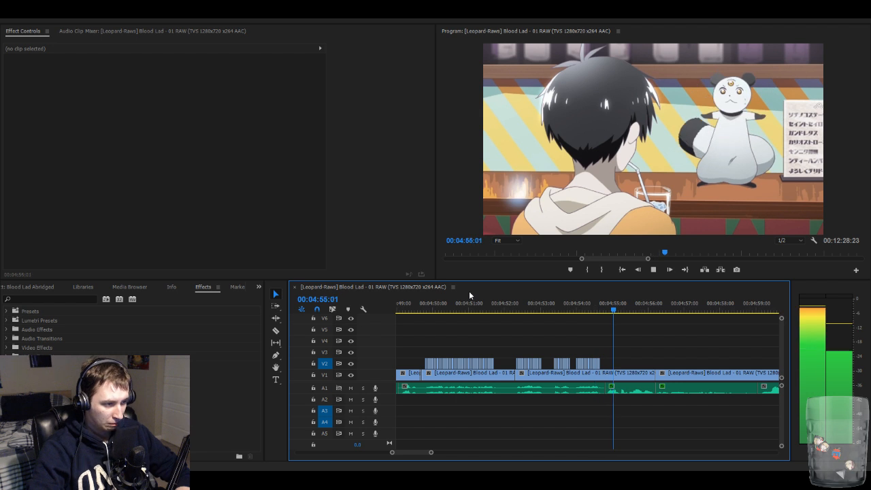
key("space")
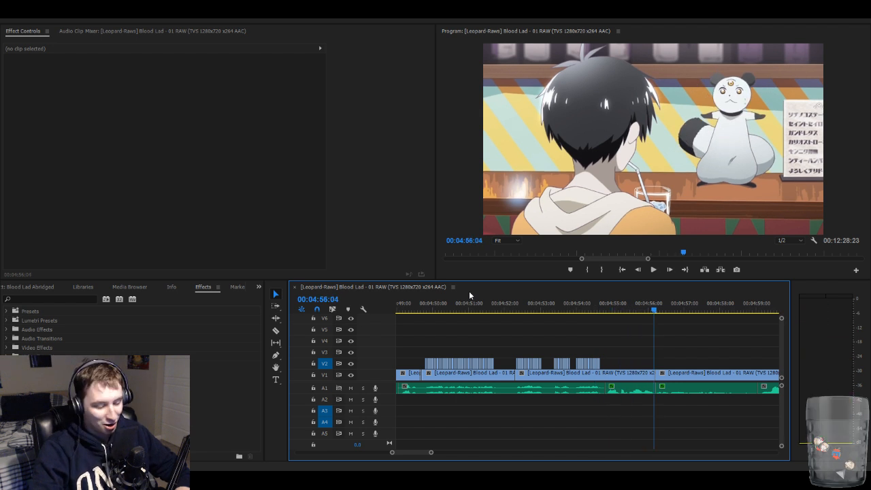
- Go back to the straw-drinking shot at 00:04:20:22 and play into the empty stretch at 00:04:22:19
key("minus")
key("minus")
key("minus")
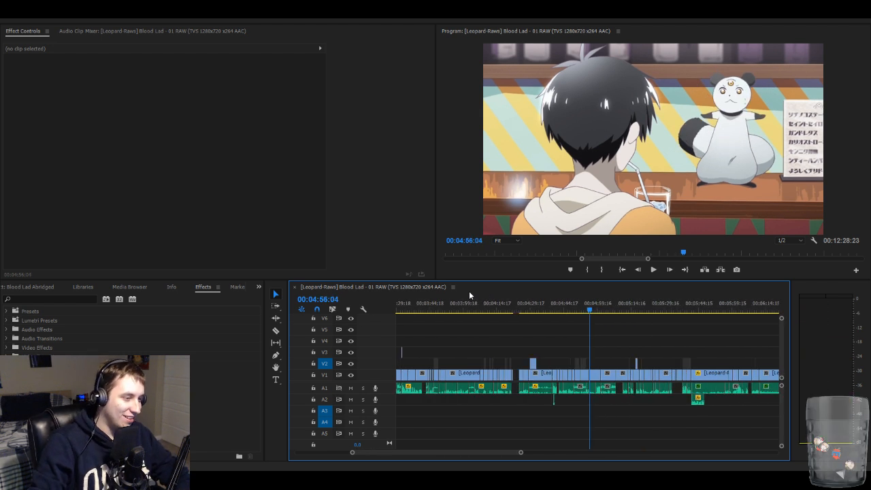
left_click(511, 310)
key("equal")
key("equal")
key("equal")
key("equal")
key("equal")
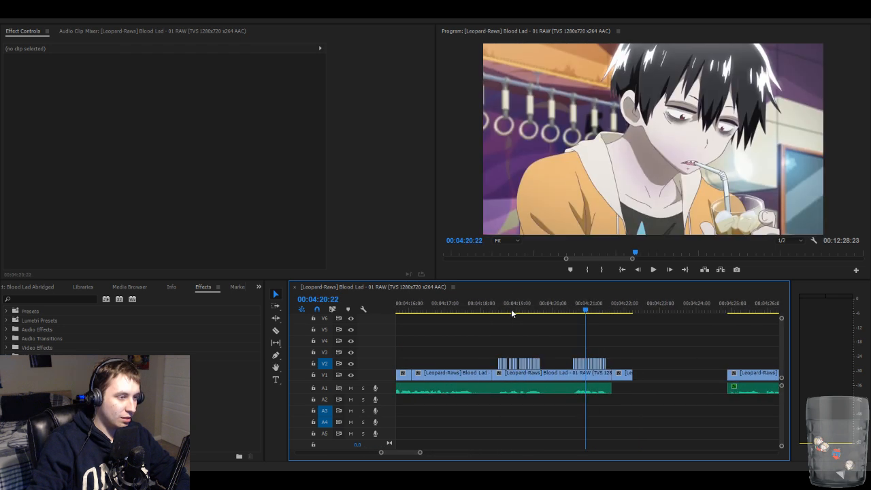
key("space")
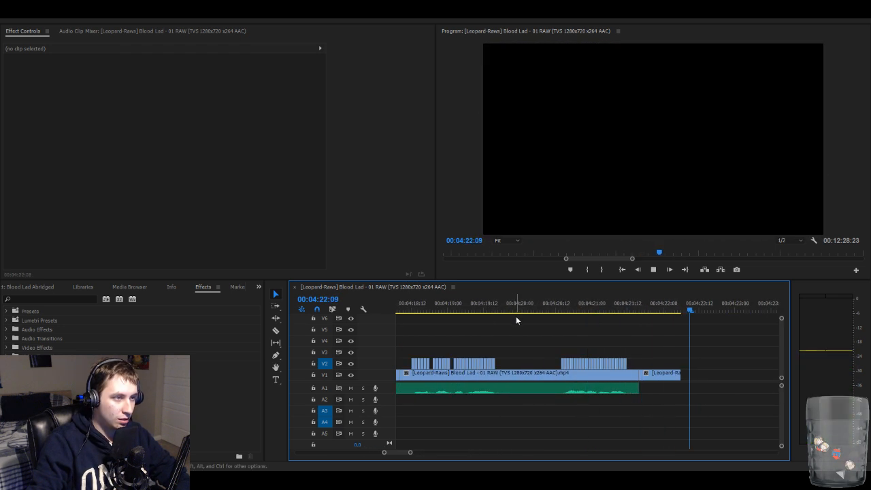
key("space")
- Play on from the gap at 00:04:22:19 to the three-eyed panda shot at 00:04:29:02
key("minus")
key("minus")
key("minus")
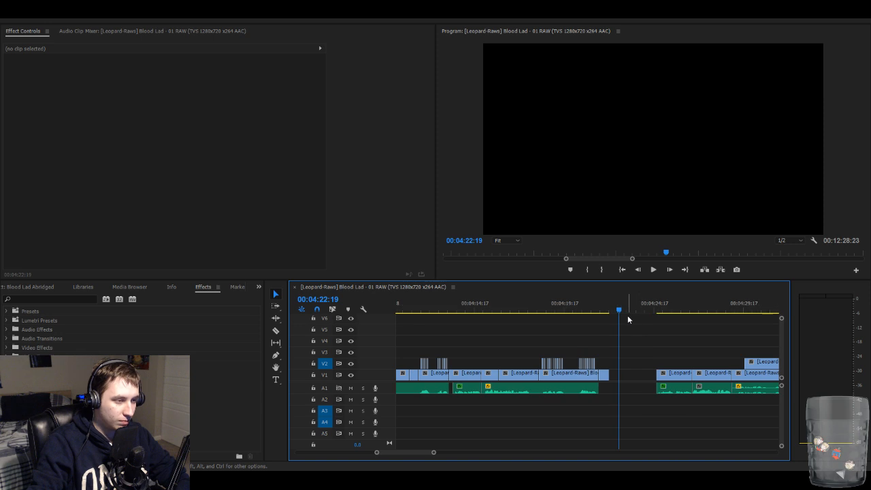
key("space")
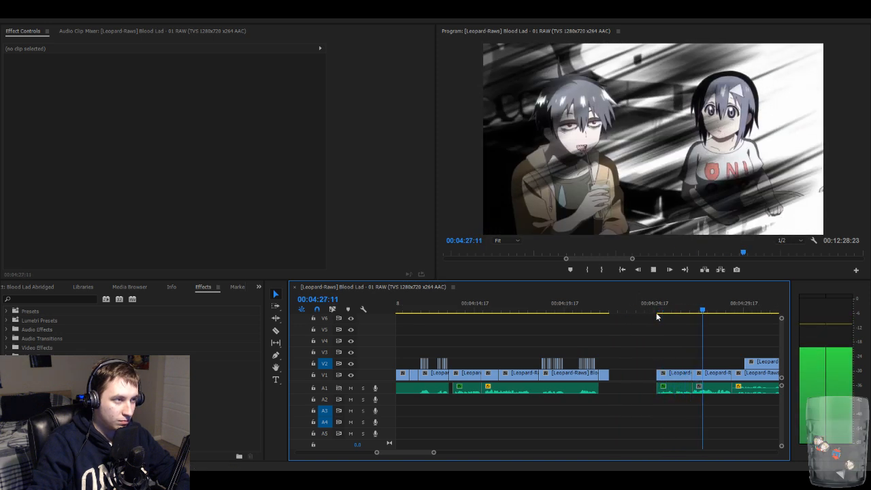
key("space")
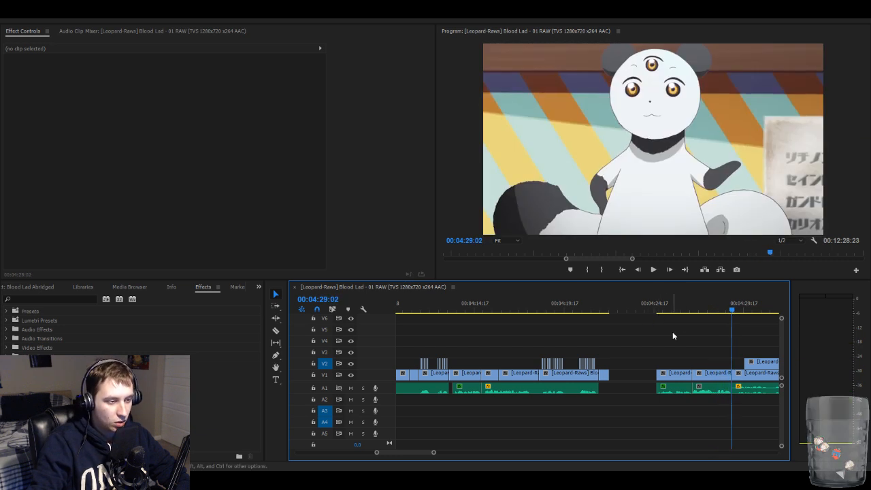
- Select all clips on every track after the gap that follows 00:04:21:08 and shift them about 2.5 seconds earlier
key("minus")
key("minus")
key("minus")
key("minus")
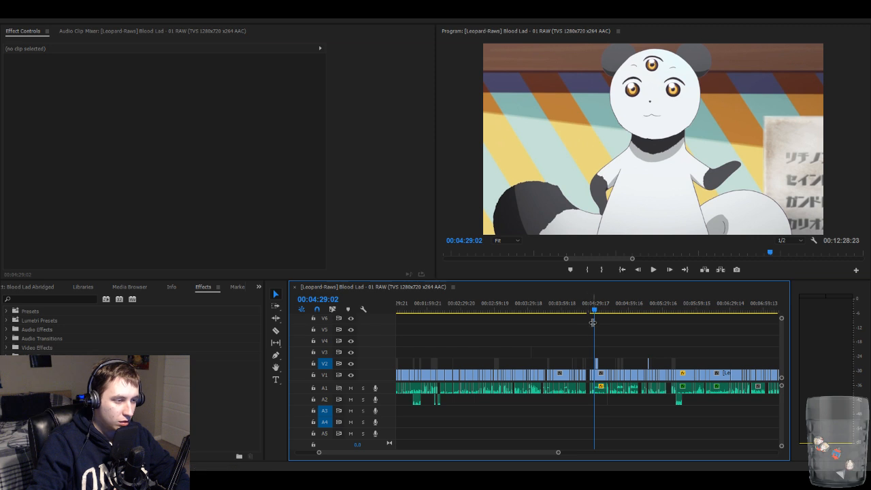
left_click(587, 311)
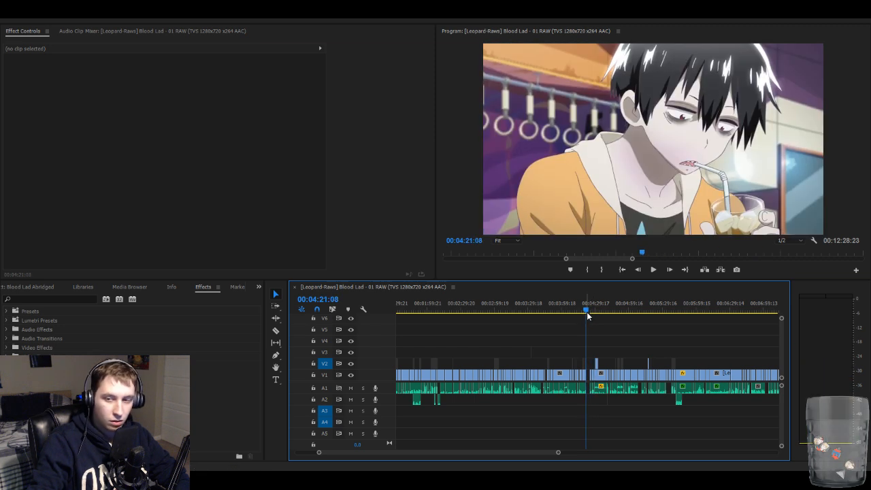
key("equal")
key("equal")
left_click_drag(602, 319, 755, 422)
key("minus")
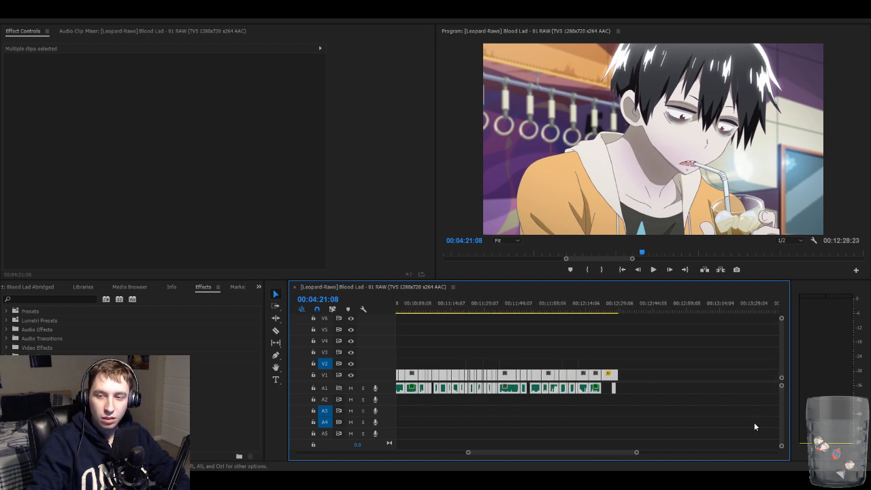
scroll(752, 422, "up", 10)
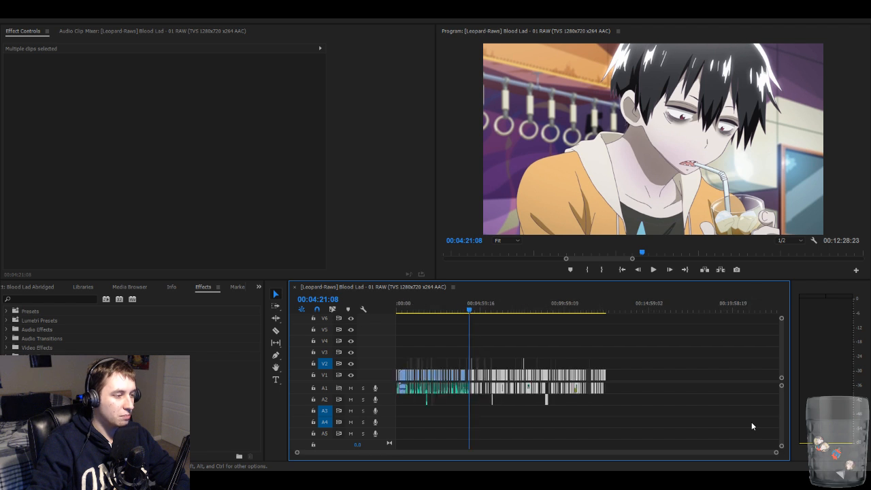
key("equal")
key("equal")
key("equal")
key("equal")
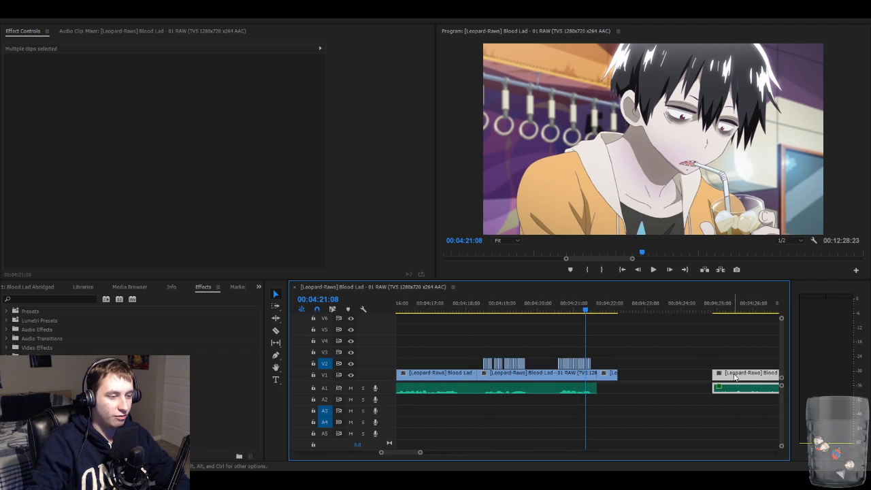
left_click_drag(736, 378, 643, 379)
left_click(635, 333)
- Play across the tightened cut from 00:04:21:08 to 00:04:22:11 to check its timing
key("space")
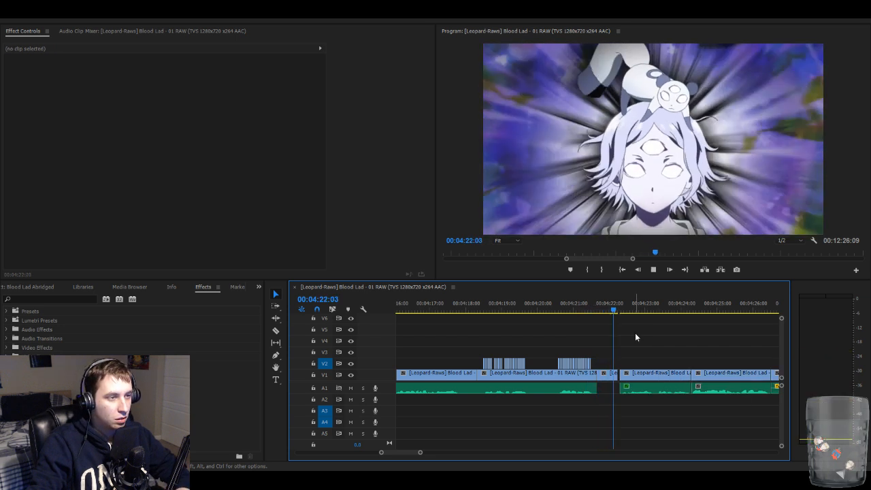
key("space")
left_click(673, 372)
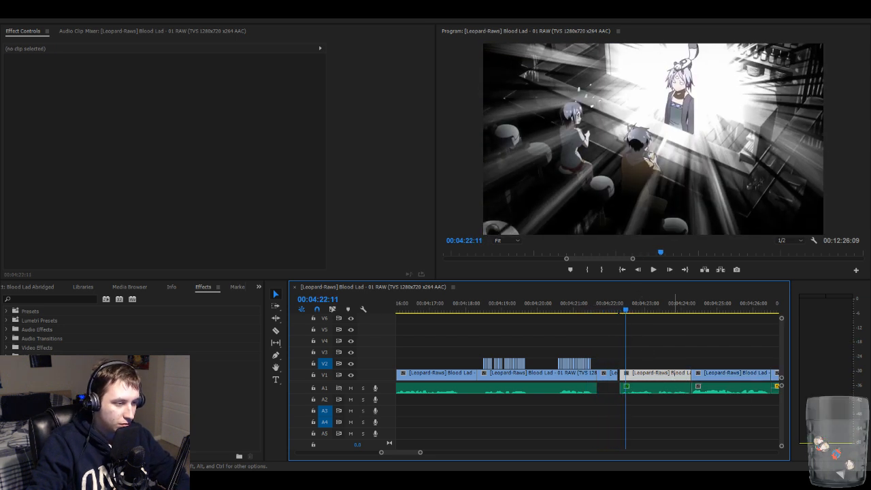
- Select all clips after the small gap before 00:04:22:11 and shift them earlier to close the gap
left_click_drag(656, 322, 472, 410)
key("minus")
key("minus")
key("minus")
key("minus")
key("minus")
key("minus")
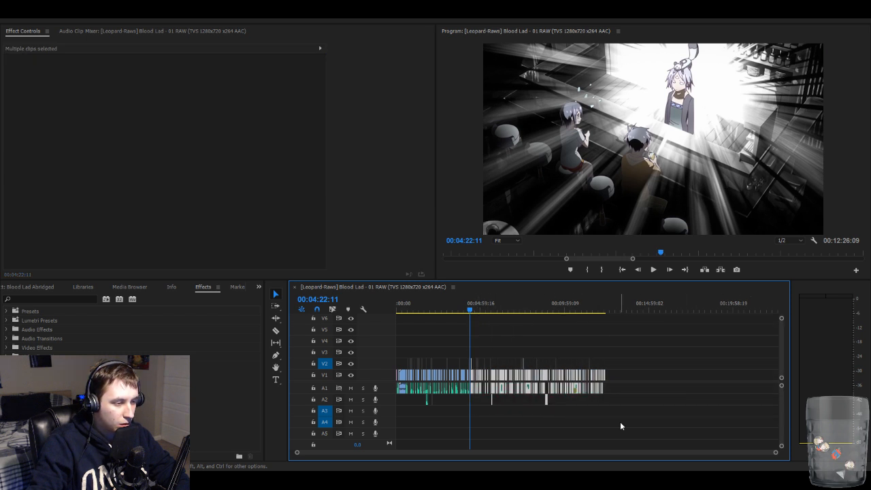
key("equal")
key("equal")
key("equal")
key("equal")
key("equal")
key("equal")
key("equal")
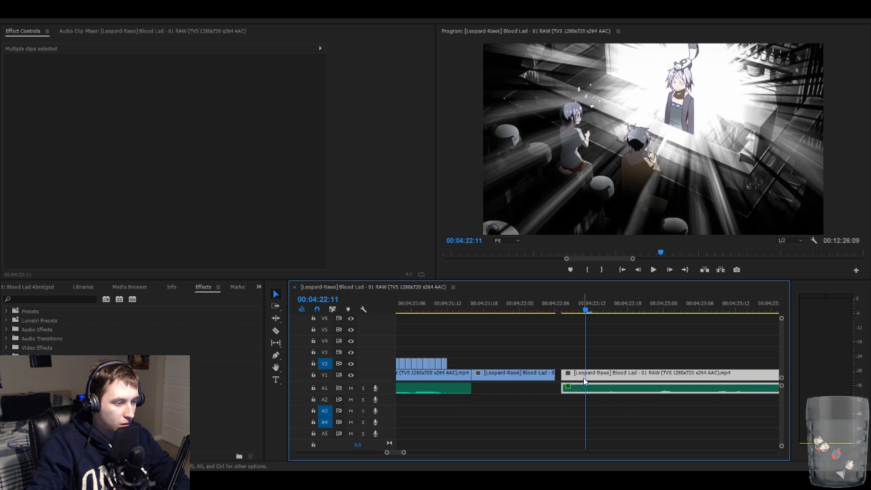
left_click_drag(579, 379, 556, 357)
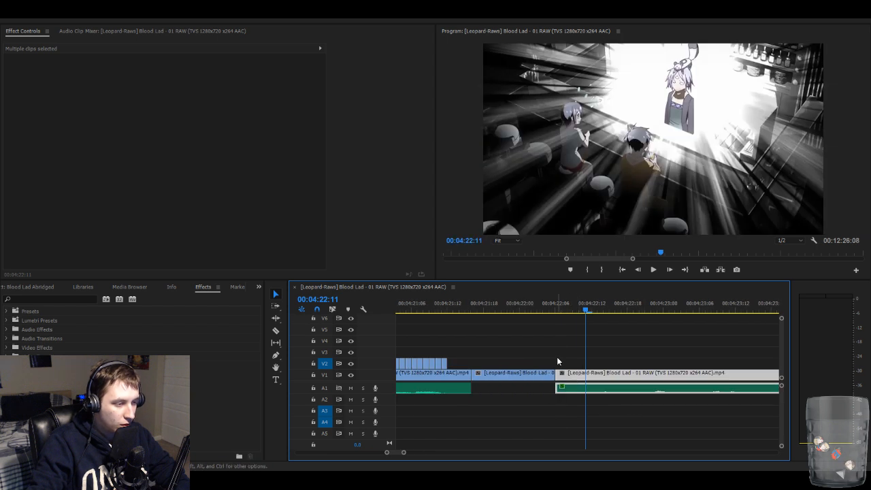
left_click(556, 358)
- Go back along the timeline to the manga-reading shot around 00:02:06:07
key("minus")
key("minus")
key("minus")
key("minus")
key("minus")
key("minus")
key("minus")
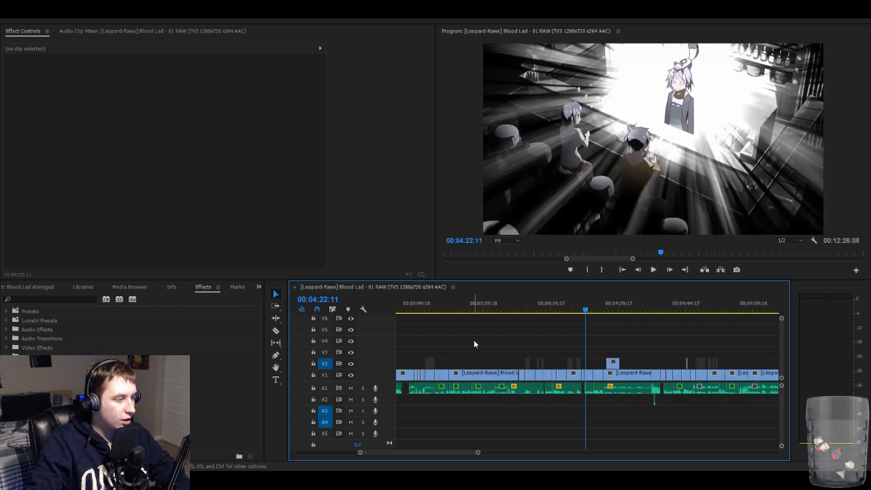
left_click(454, 310)
left_click_drag(452, 310, 473, 292)
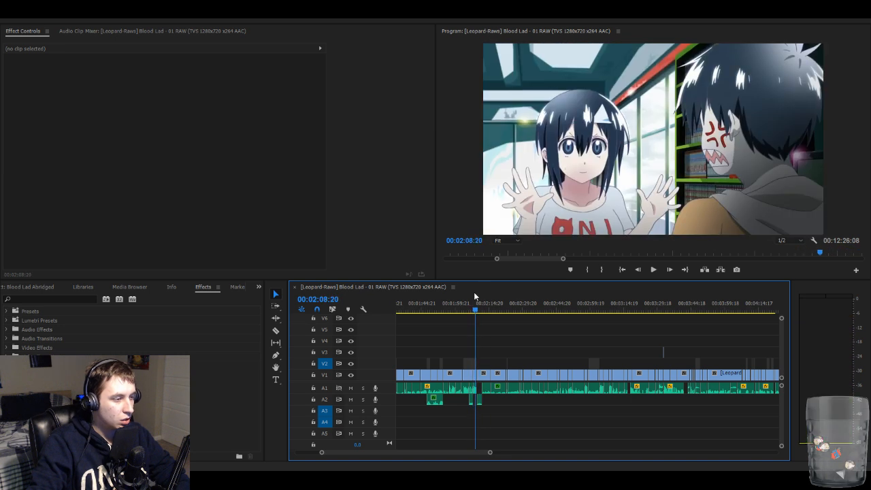
left_click(472, 298)
left_click(467, 302)
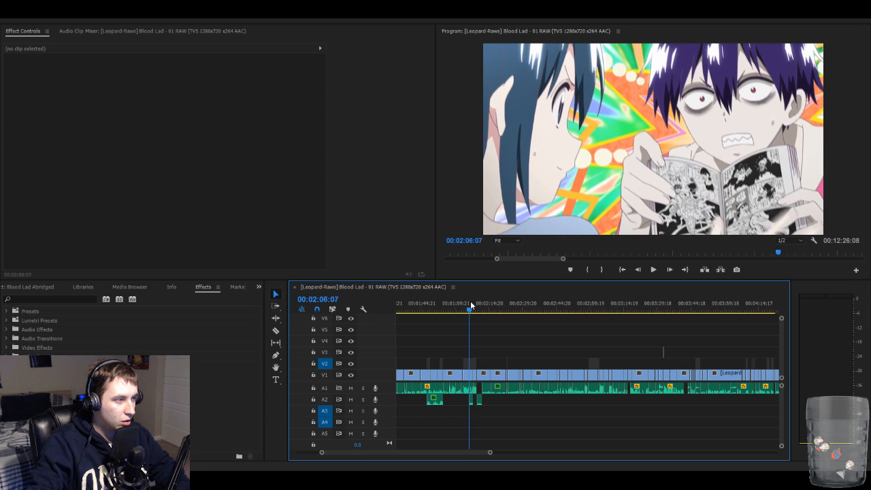
- Play the lip-synced shots from about 00:02:04:21 to 00:02:09:10 and scrub on to the blue-haired girl at 00:02:10:00
key("=")
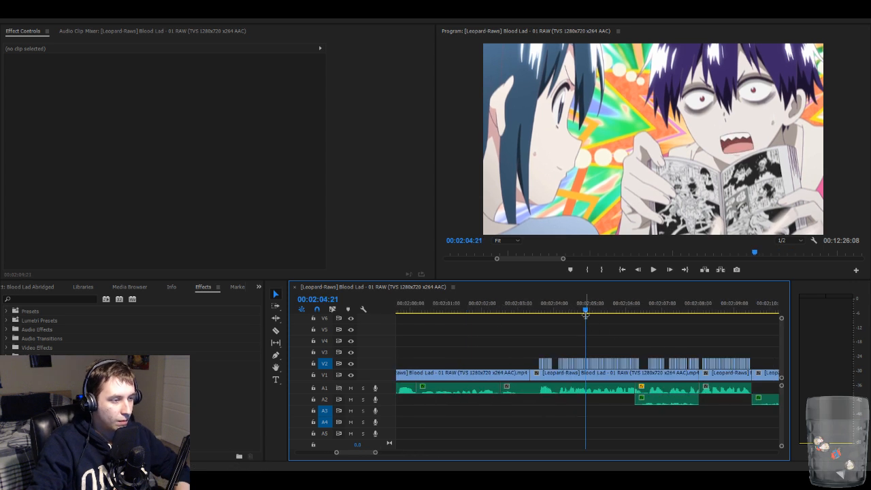
left_click(656, 323)
key("space")
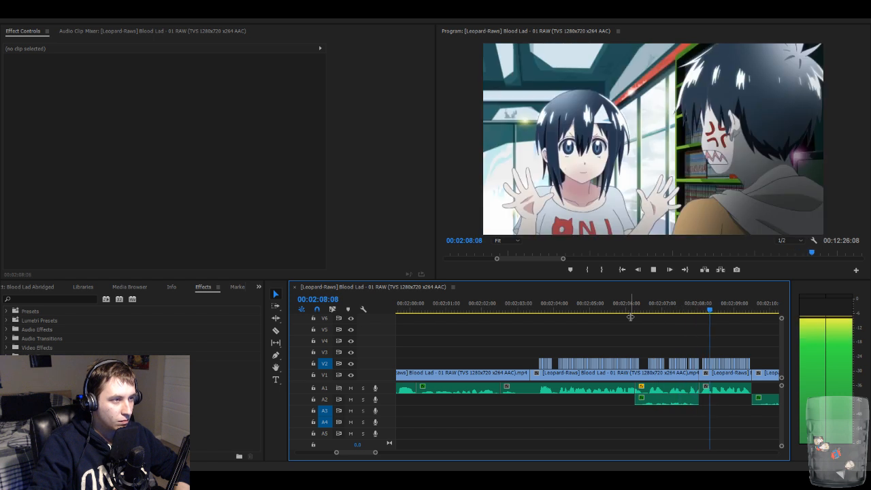
key("space")
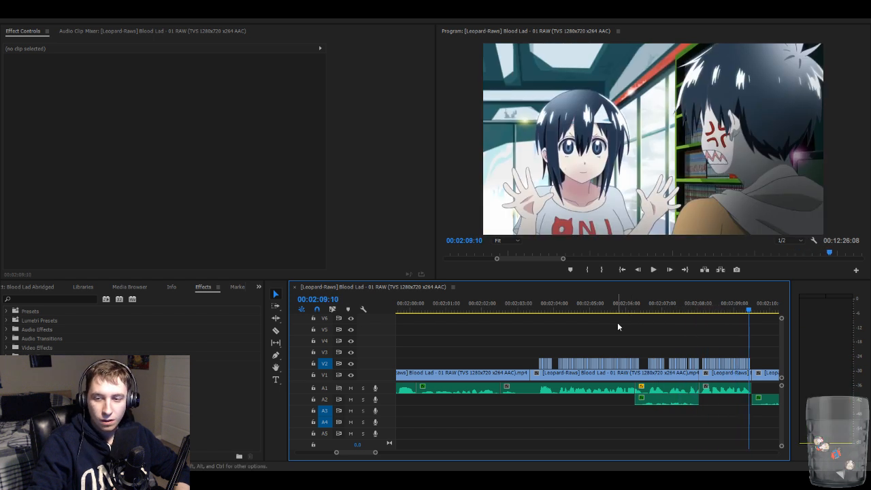
left_click(568, 378)
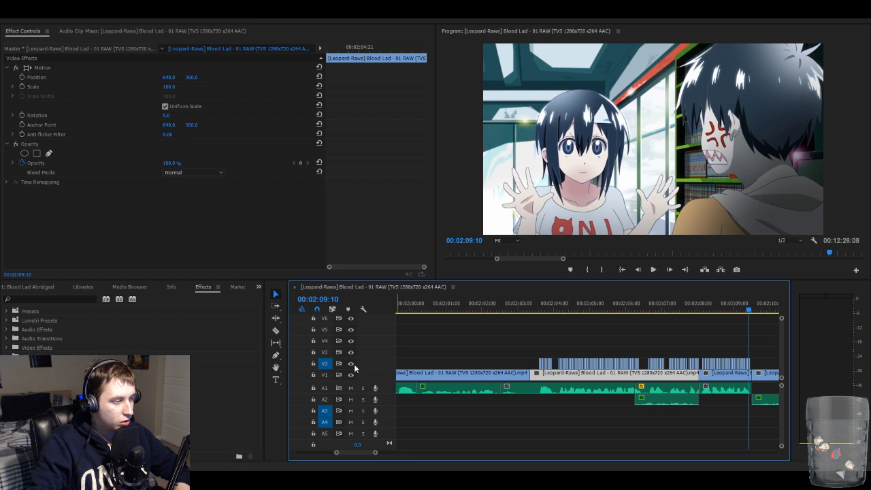
left_click(514, 375)
left_click_drag(511, 310, 771, 344)
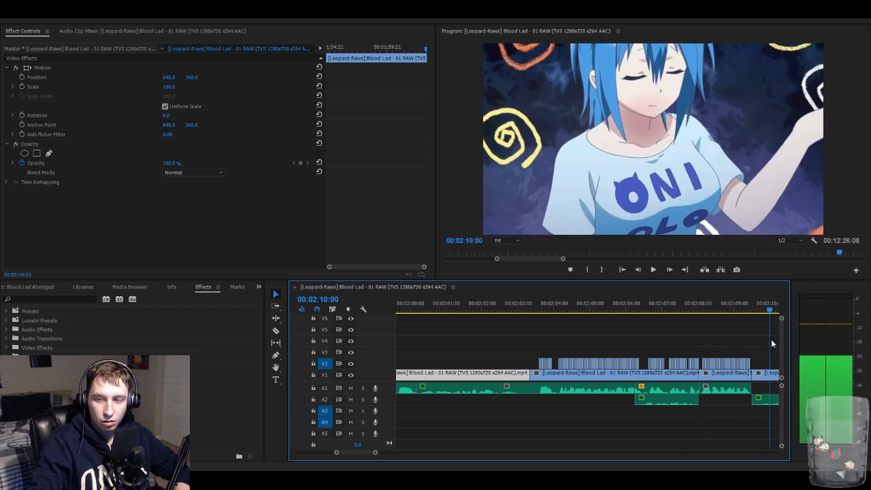
- Move the blue-haired girl clip that follows 00:02:09:10 from V1 up to V4 and extend its start earlier
left_click_drag(713, 373, 715, 345)
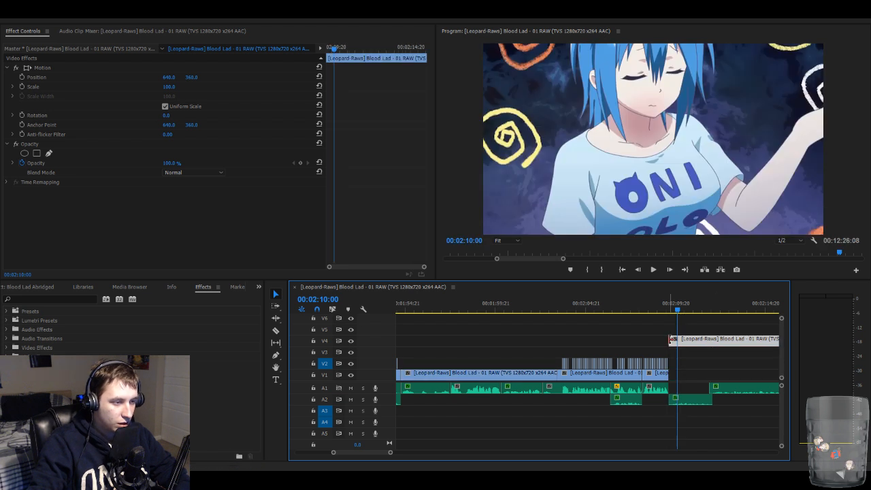
left_click_drag(598, 333, 598, 333)
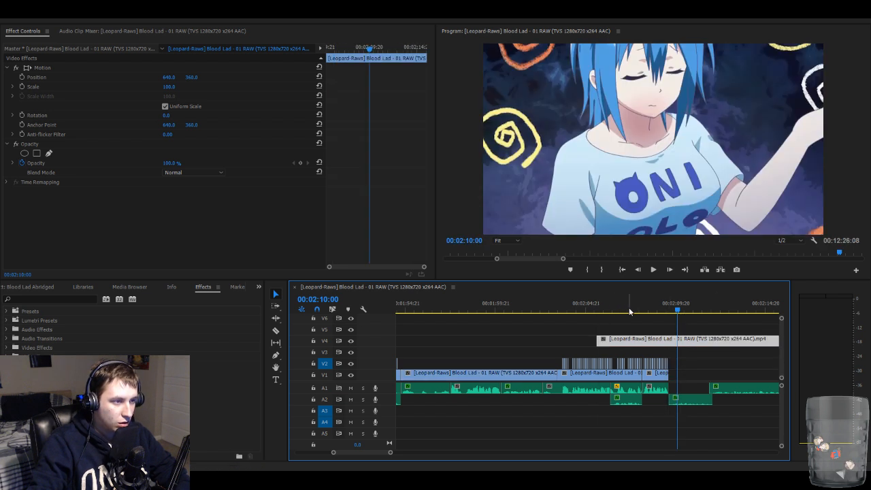
left_click_drag(677, 310, 634, 312)
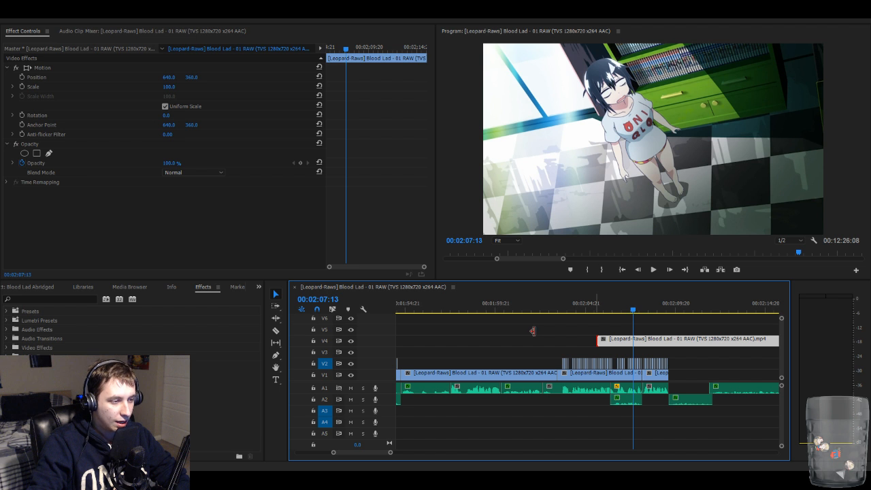
left_click_drag(586, 339, 536, 339)
- Extend the V4 clip's start back to about 00:01:57 and scrub through the exposed footage to 00:02:17:02
left_click(572, 307)
left_click_drag(572, 306, 712, 307)
key("minus")
key("minus")
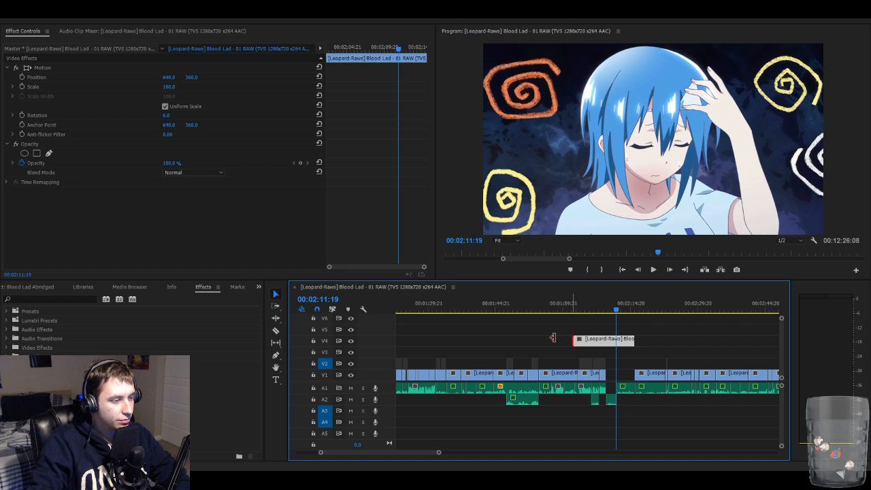
left_click_drag(553, 338, 552, 337)
left_click(561, 305)
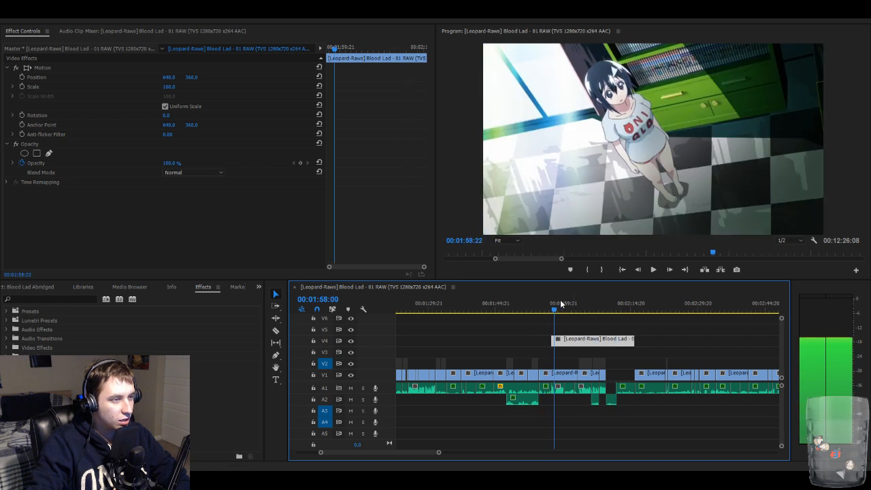
left_click_drag(561, 303, 641, 297)
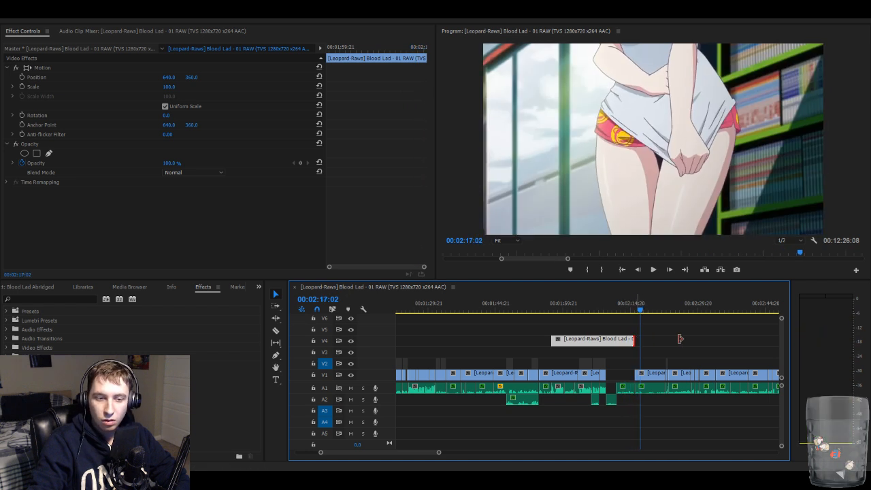
- Extend the end of the V4 clip to about 00:02:25 and find the girl's mouth movement near 00:02:23:04
left_click_drag(681, 339, 697, 344)
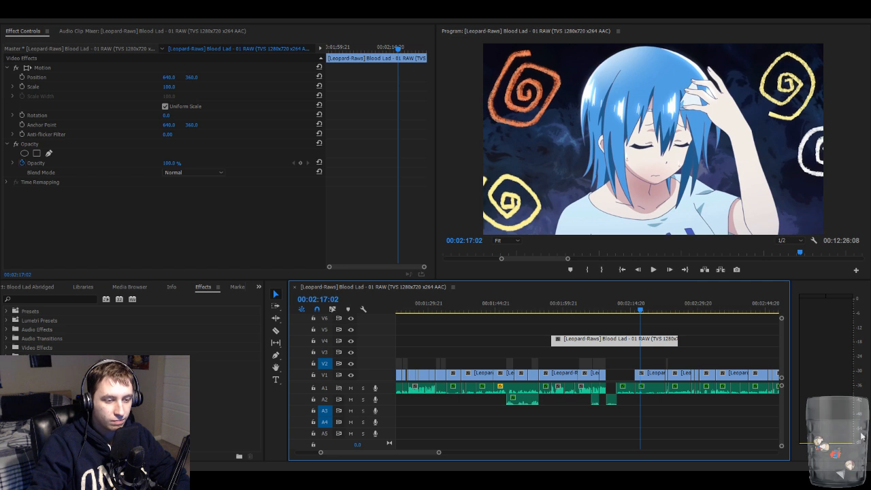
left_click_drag(640, 312, 665, 314)
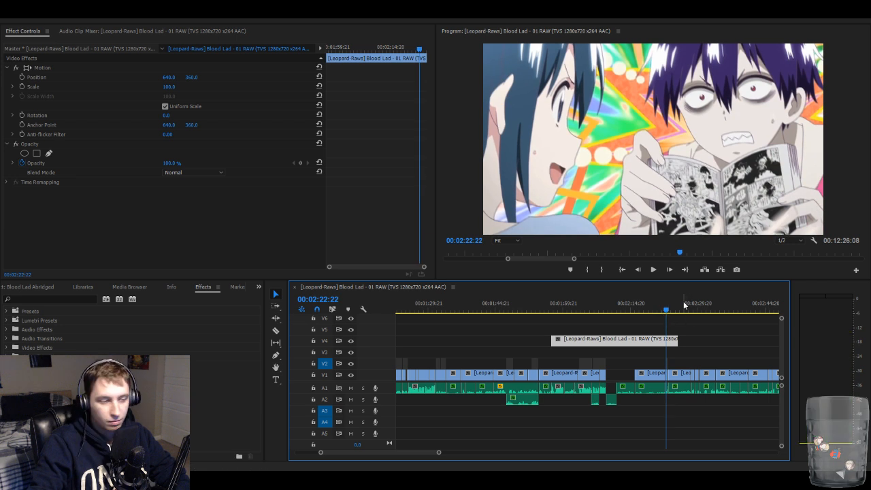
key("equal")
key("equal")
key("equal")
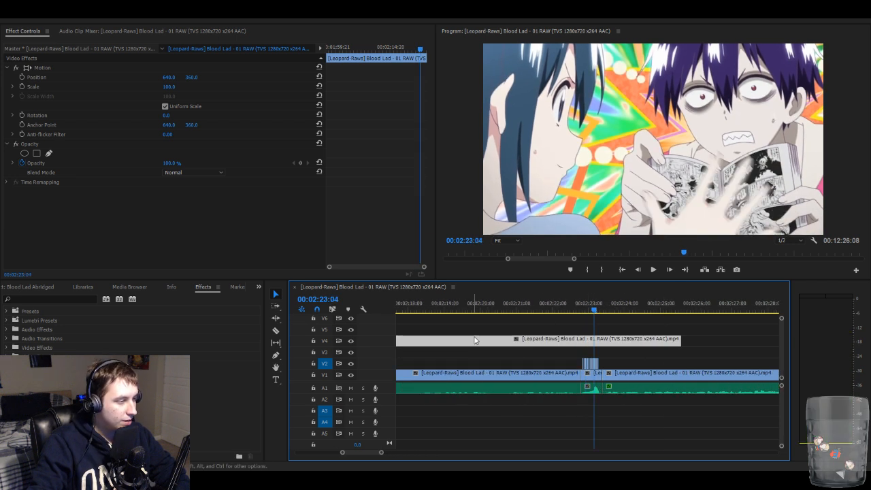
left_click_drag(589, 309, 569, 309)
key("space")
key("space")
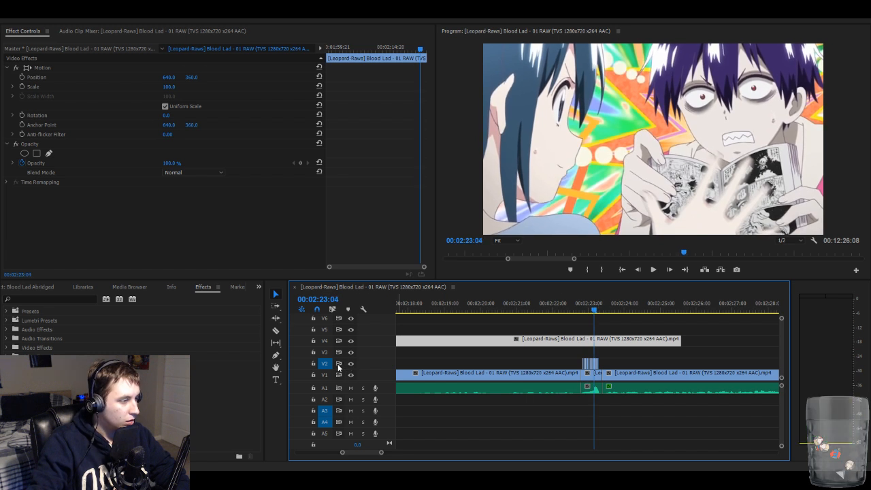
- Target V4 instead of V2 and cut the girl's mouth frames out of the clip between 00:02:23:07 and 00:02:23:12
left_click(322, 341)
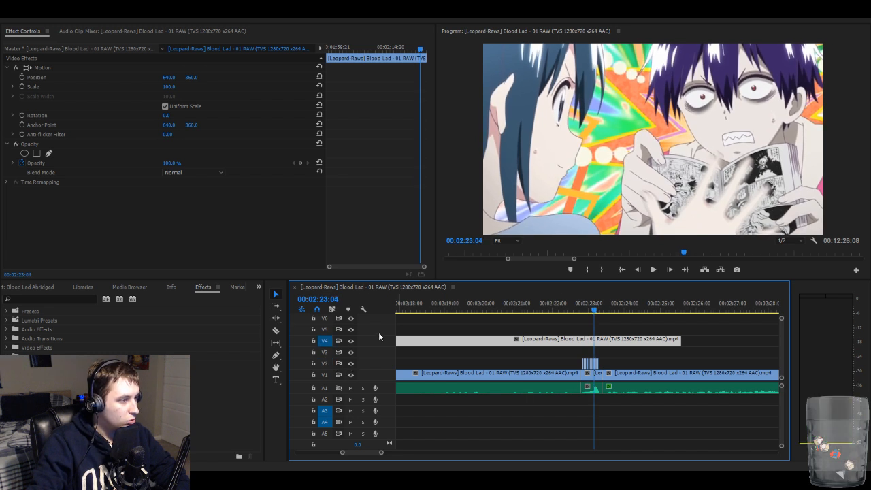
key("Right")
key("Right")
key("Right")
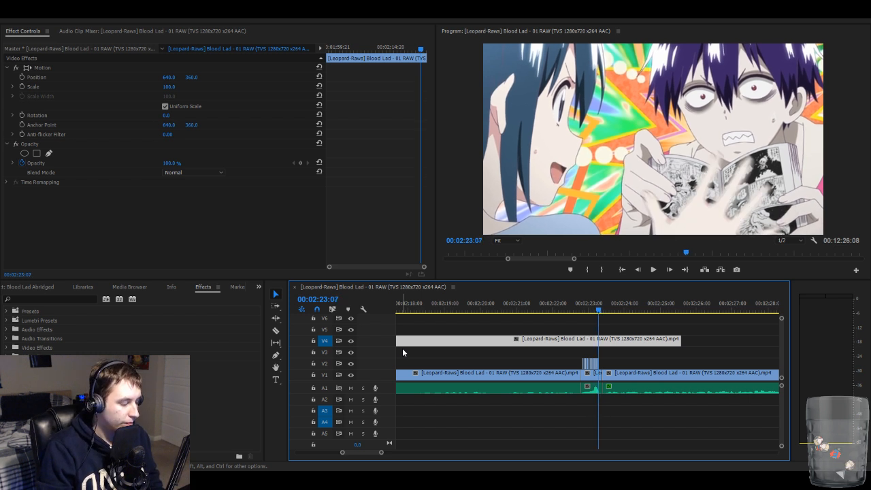
key("Right")
key("ctrl+k")
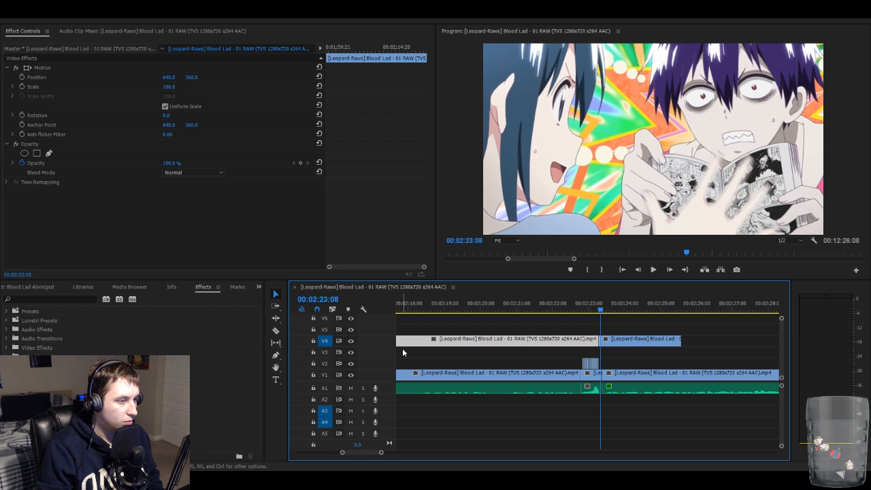
key("Right")
key("Right")
key("Right")
key("Right")
key("ctrl+k")
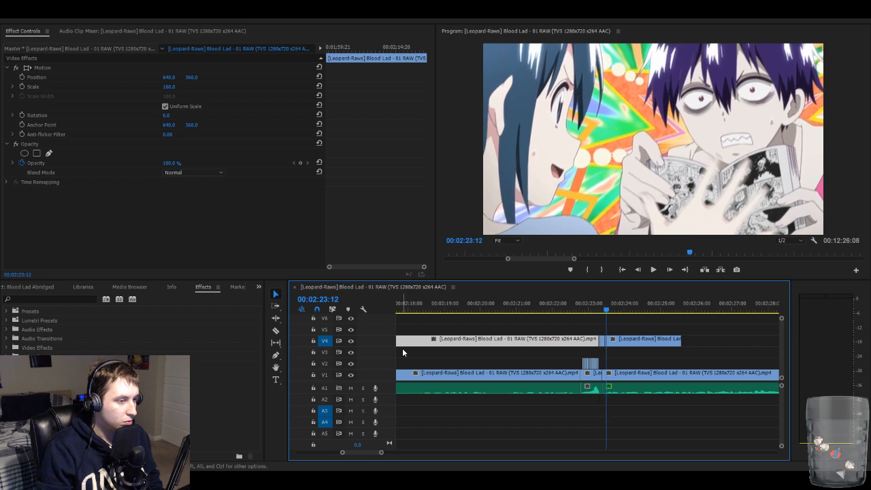
- Delete the unneeded piece between the cut mouth frames, close its gap, and delete the remaining footage after them
left_click(601, 343)
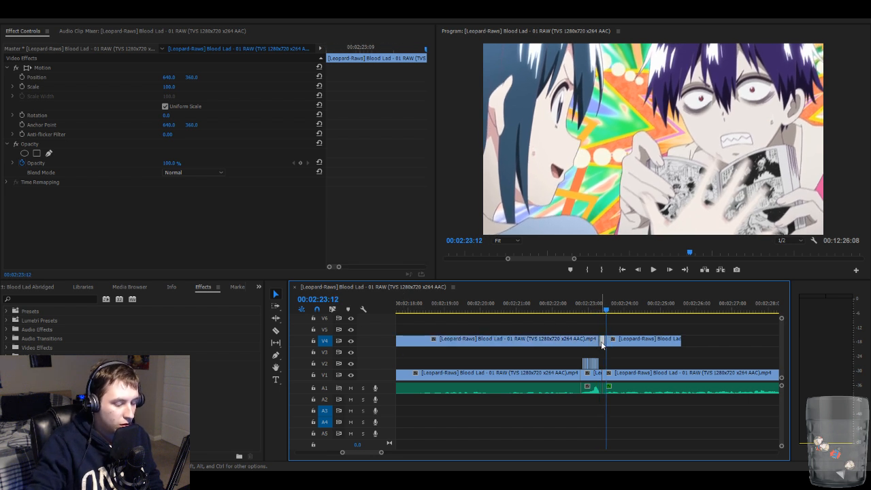
key("Delete")
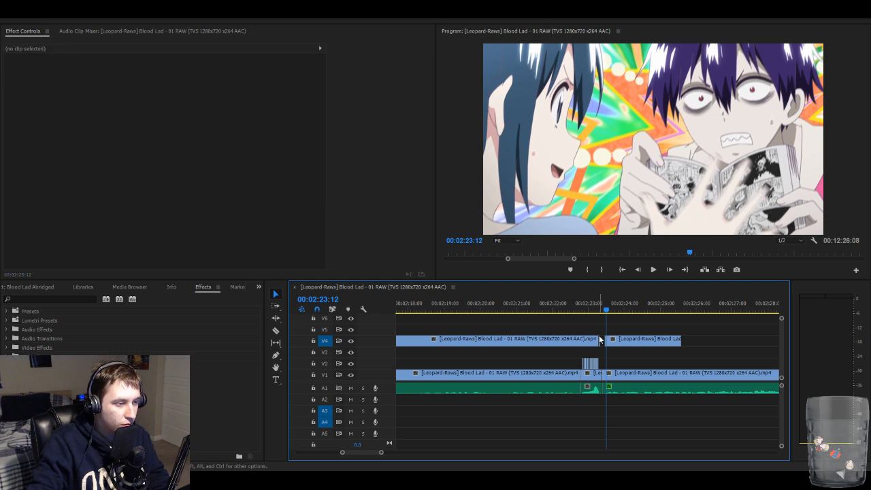
left_click(600, 342)
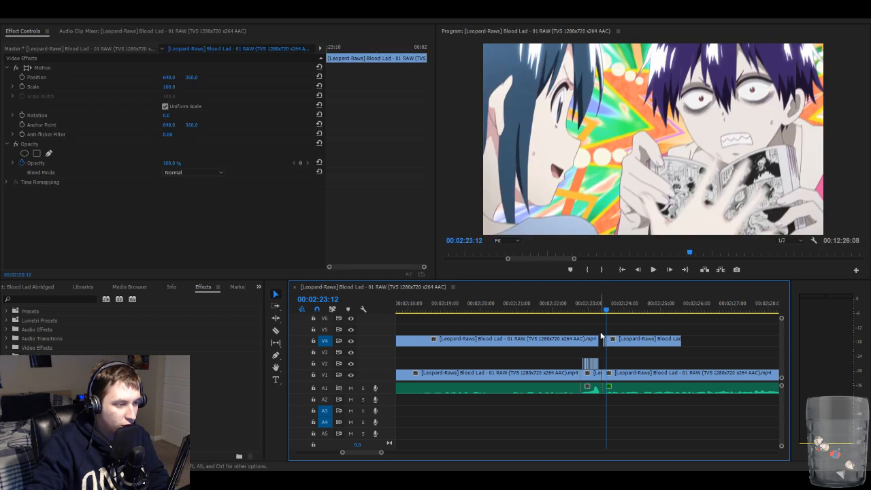
mouse_move(603, 340)
left_mouse_down()
mouse_move(587, 341)
mouse_move(595, 342)
left_mouse_up()
left_click(625, 338)
key("Delete")
- Return the extended V4 clip to V1, trimmed to fit its original slot after 00:02:09:10
key("minus")
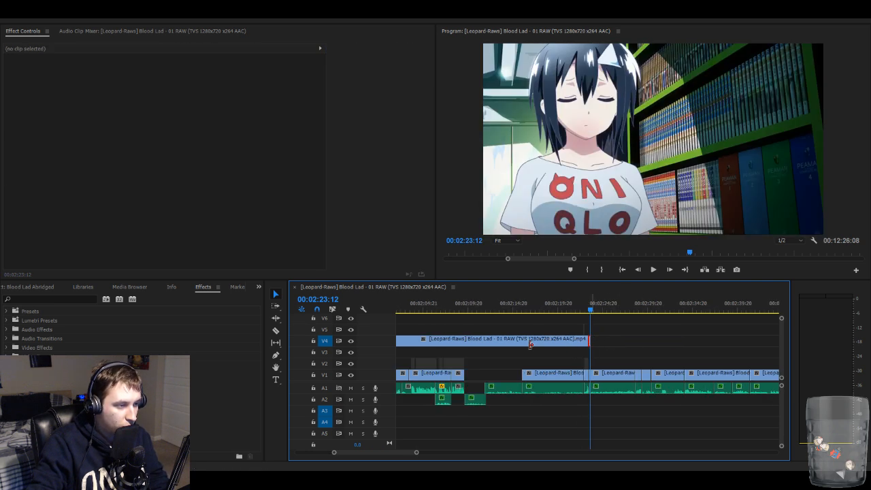
left_click_drag(531, 344, 562, 377)
key("minus")
left_click(533, 308)
key("equal")
key("equal")
key("equal")
key("equal")
key("minus")
key("minus")
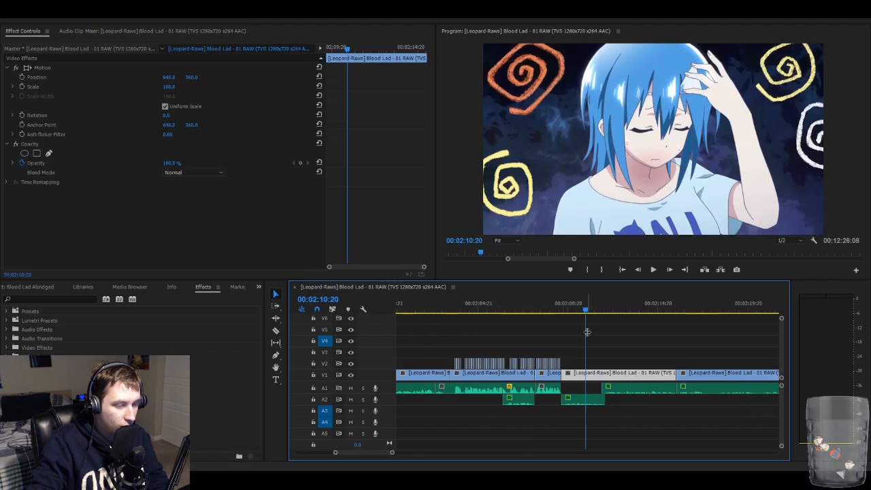
key("minus")
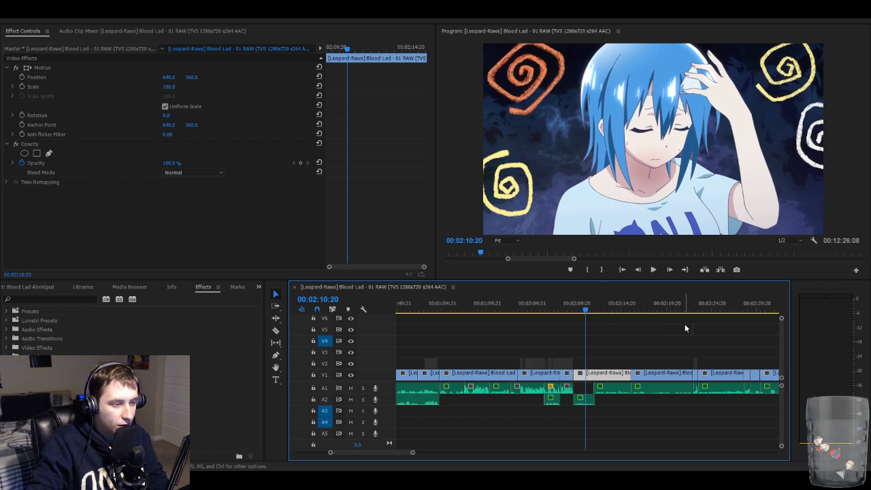
- Move the cut mouth frames on V4 earlier to 00:02:06:22 in the manga-reading shot and select the empty space before them
left_click_drag(691, 328, 553, 339)
left_click(551, 308)
key("equal")
key("equal")
key("equal")
key("equal")
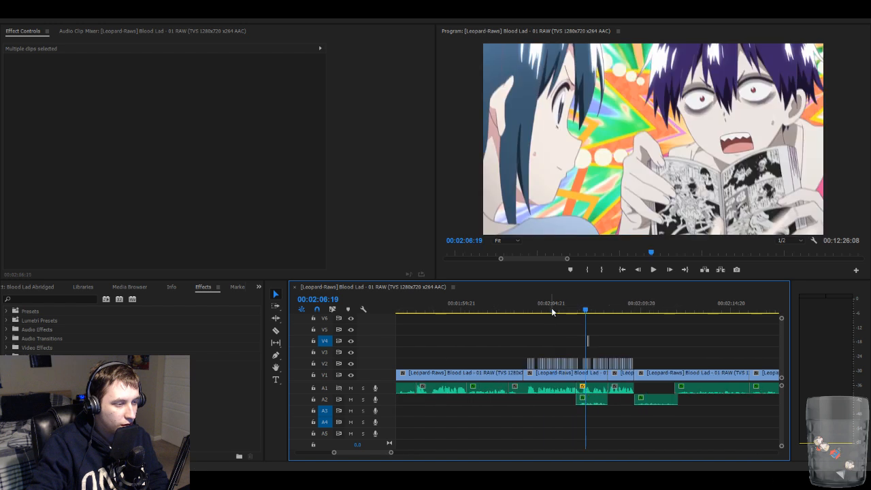
left_click(609, 312)
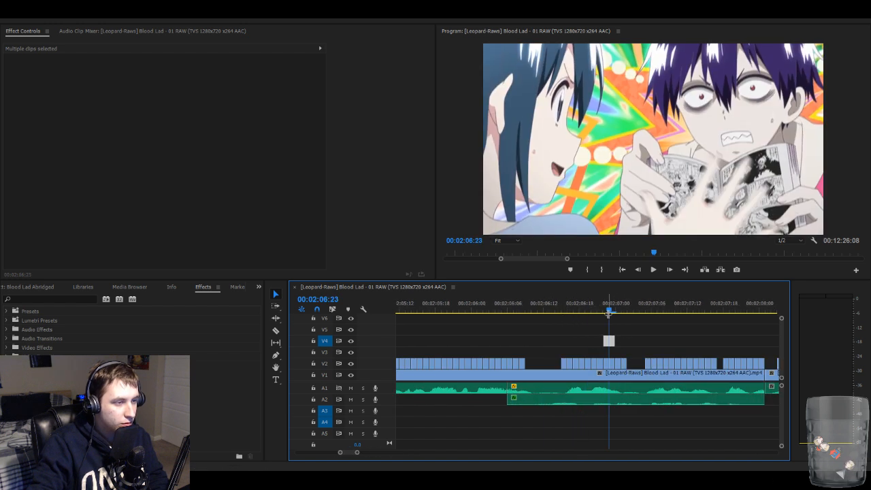
key("Left")
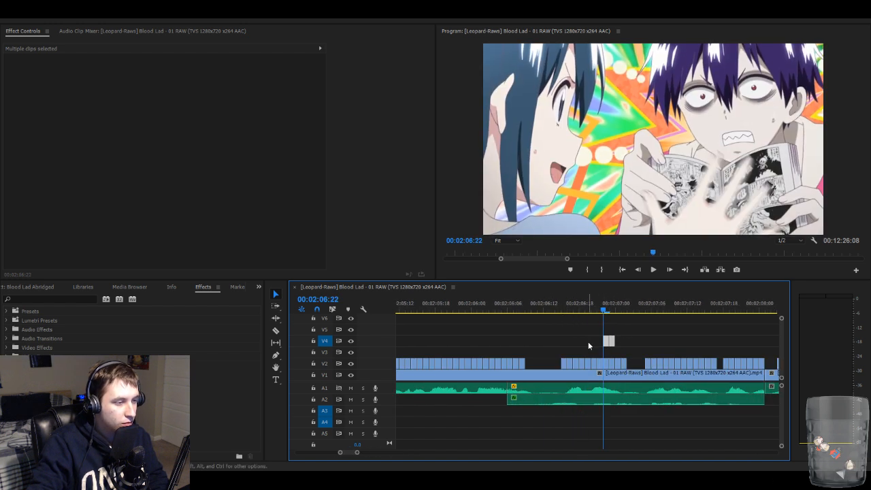
left_click(588, 342)
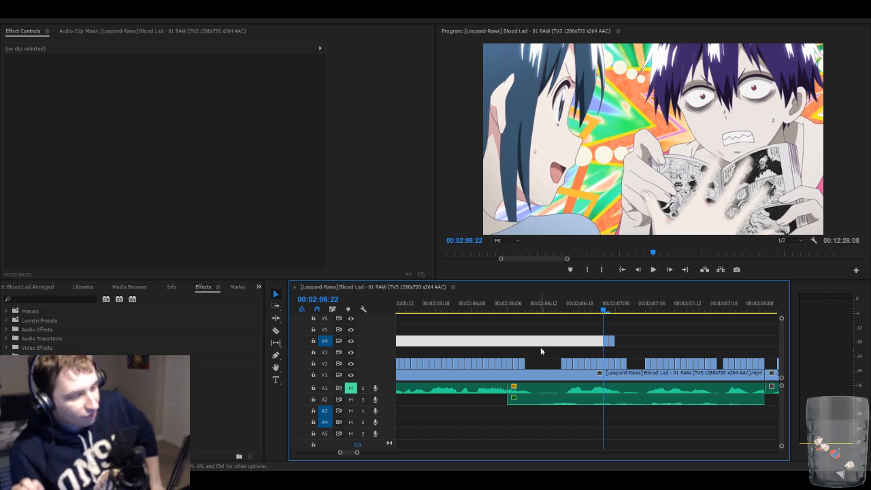
- Preview the shot from 00:02:06:22 and draw a four-point opacity mask around the girl's mouth on the first V4 frame
key("space")
key("space")
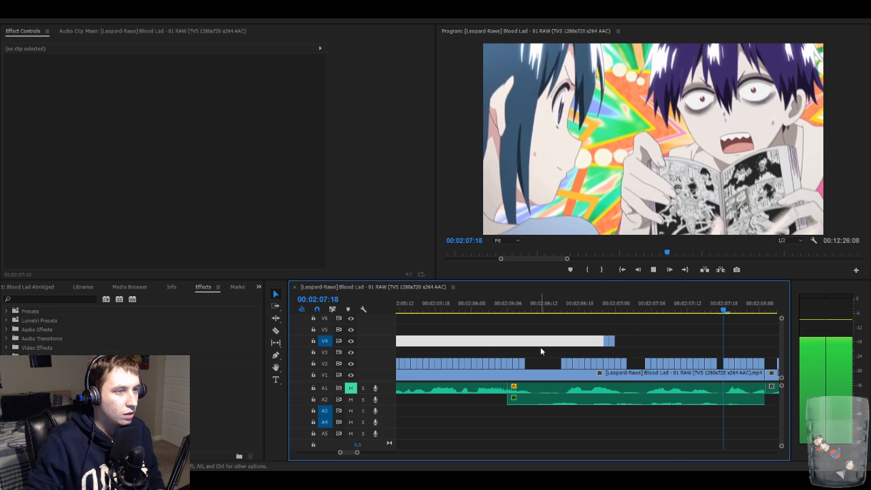
left_click_drag(723, 311, 603, 310)
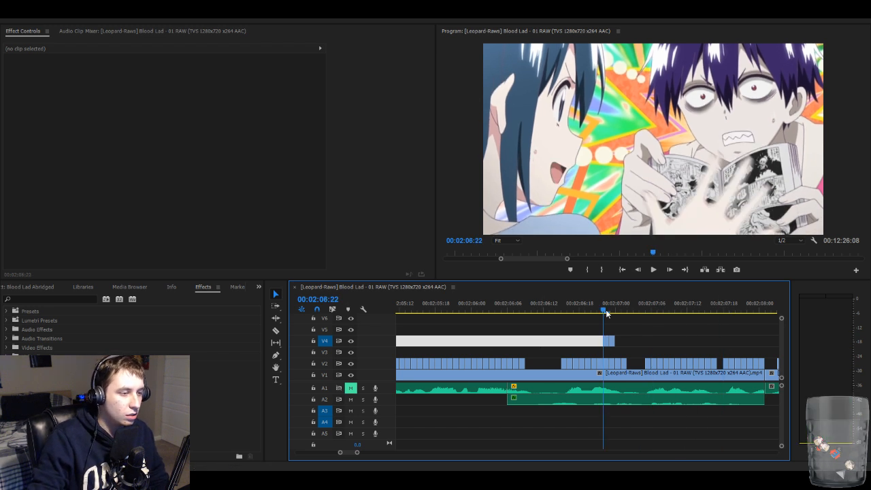
left_click(608, 342)
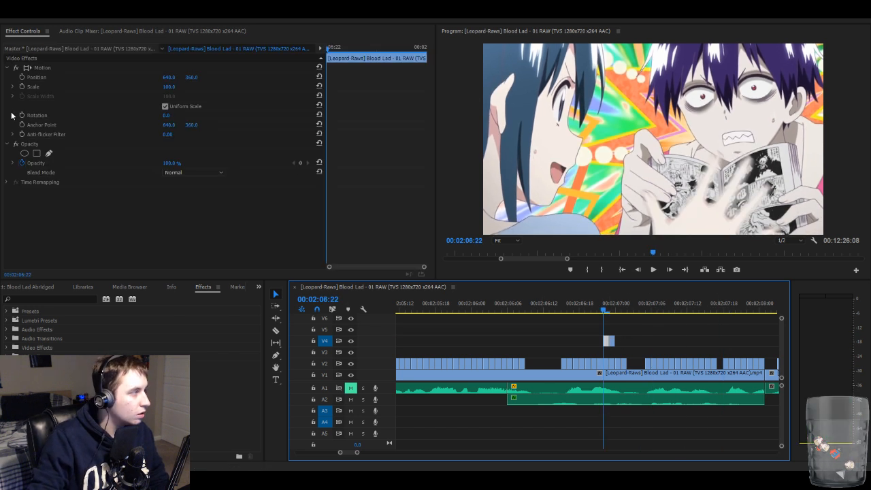
left_click(36, 154)
left_click_drag(643, 147, 565, 177)
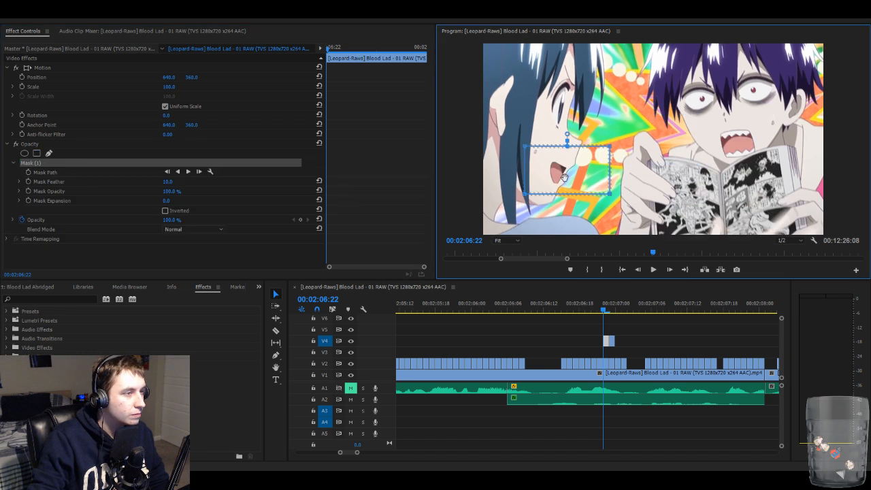
left_click_drag(610, 147, 572, 166)
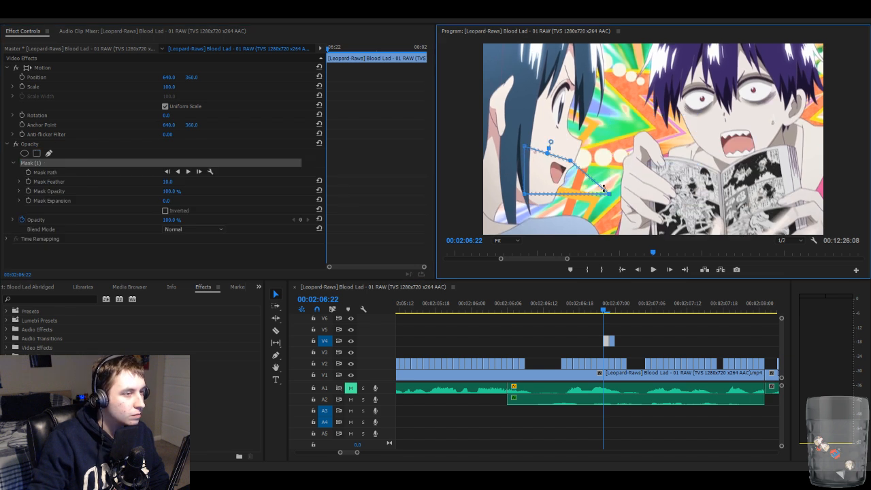
left_click_drag(609, 196, 548, 192)
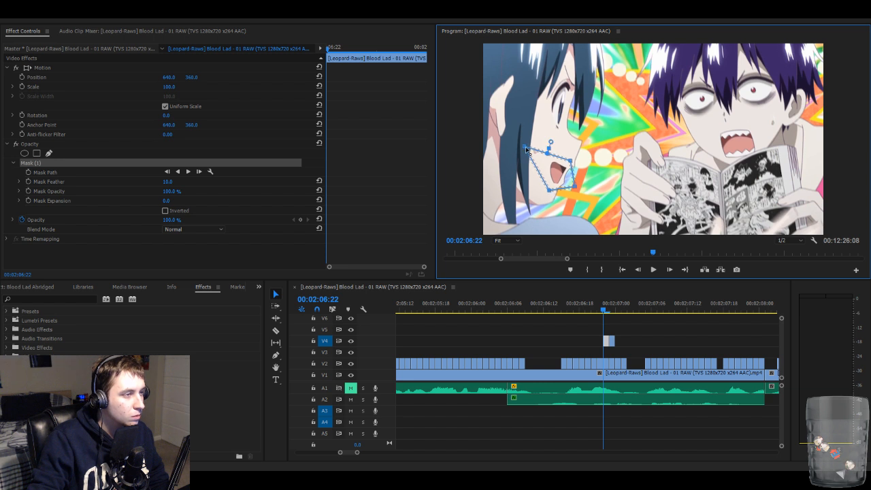
left_click_drag(525, 149, 581, 162)
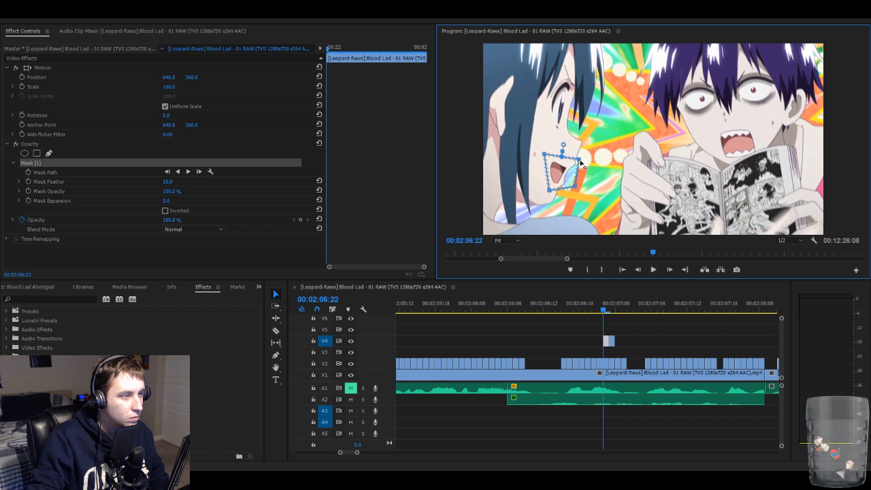
left_click(575, 340)
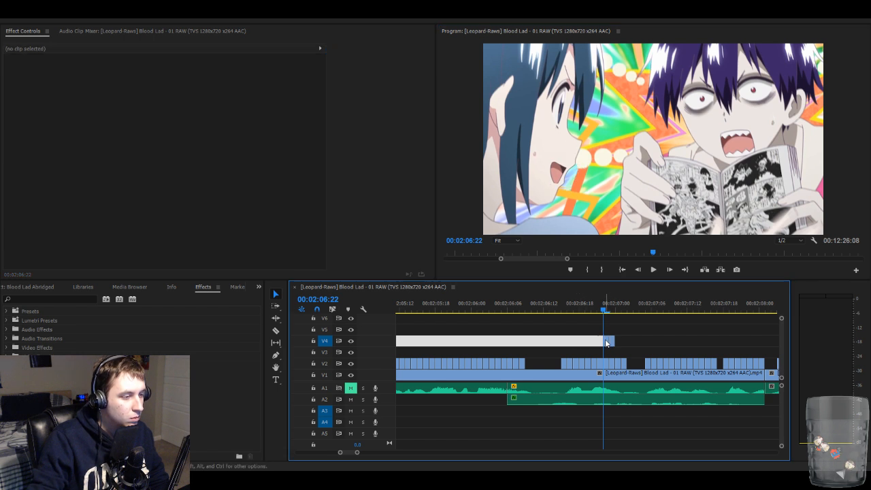
- Move the masked mouth frame to V3 at 00:02:06:11 and the other mouth frame on V4 to 00:02:06:07
left_click_drag(605, 347, 543, 354)
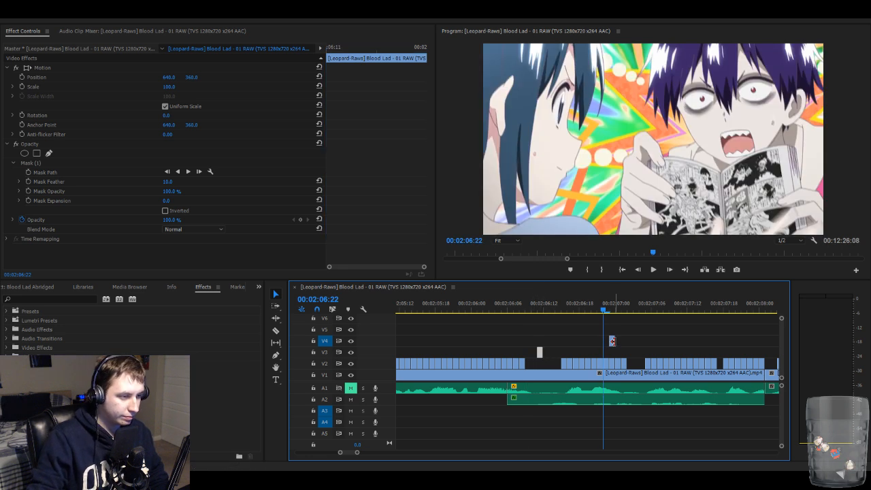
left_click_drag(612, 344, 539, 346)
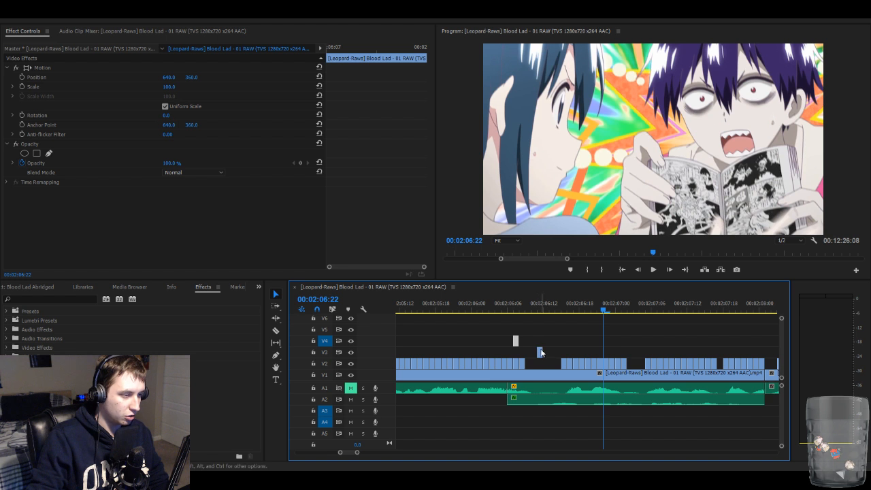
left_click(549, 307)
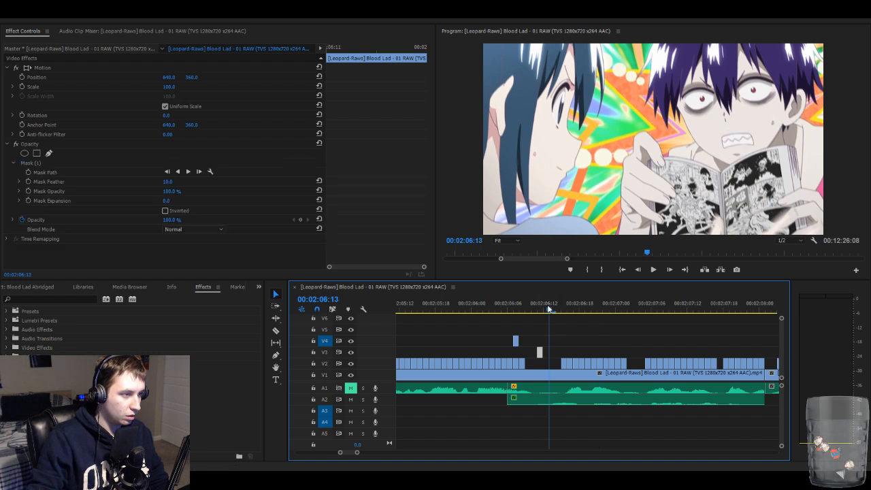
key("Left")
key("Left")
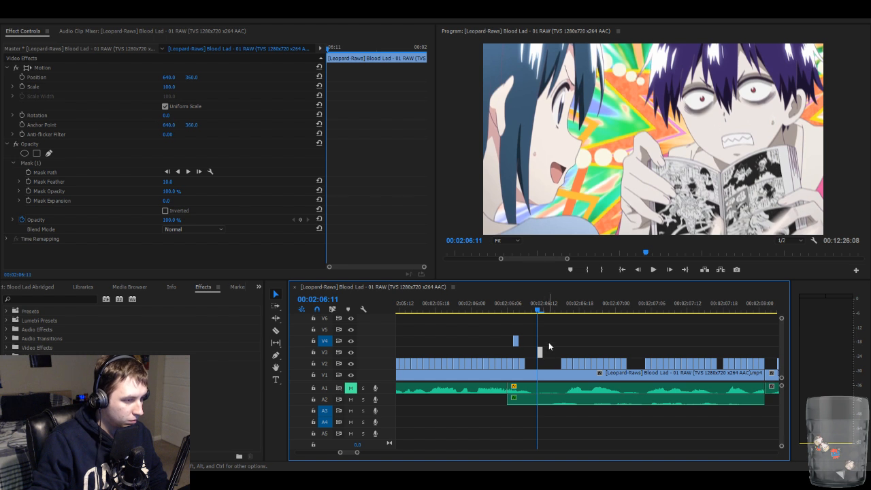
- Paste three copies of the masked mouth frame on V4 starting at 00:02:06:14
key("Right")
key("Right")
key("Right")
key("ctrl+v")
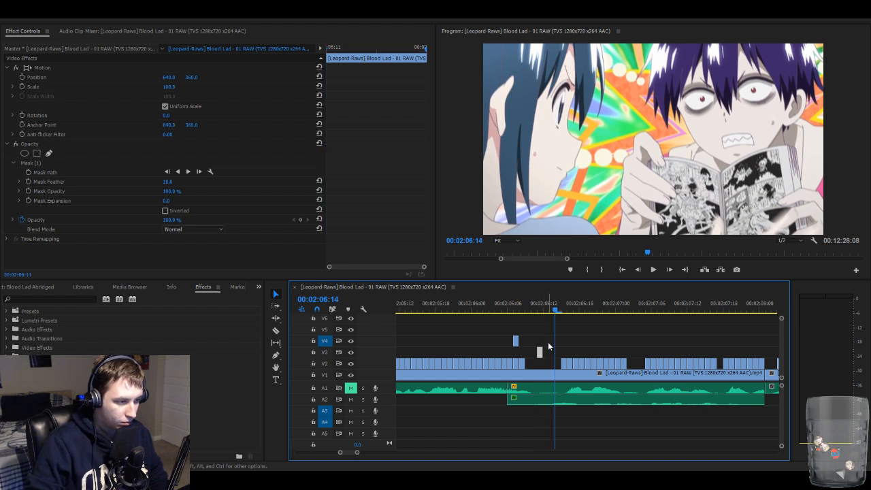
key("ctrl+v")
key("ctrl+v")
- Paste two masked mouth frames on V4 at 00:02:06:21 and four more starting at 00:02:07:00
key("Right")
key("Right")
key("Right")
key("Right")
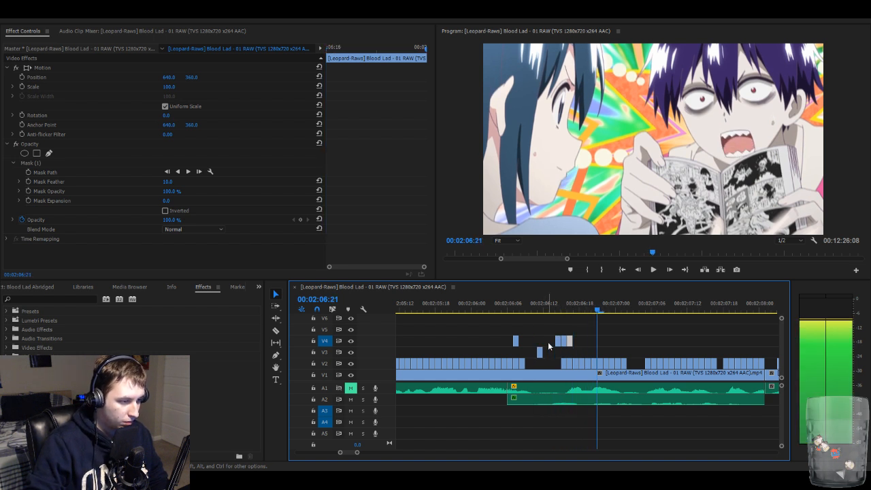
key("ctrl+v")
key("ctrl+v")
key("Right")
key("ctrl+v")
key("ctrl+v")
key("ctrl+v")
key("ctrl+v")
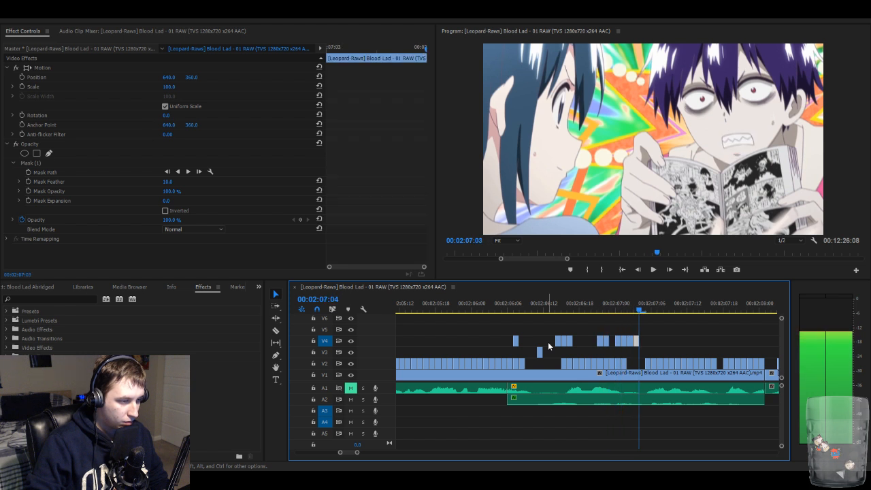
- Paste three masked mouth frames on V4 starting at 00:02:07:06 and one at 00:02:07:10
key("Right")
key("Right")
key("ctrl+v")
key("ctrl+v")
key("ctrl+v")
key("Right")
key("ctrl+v")
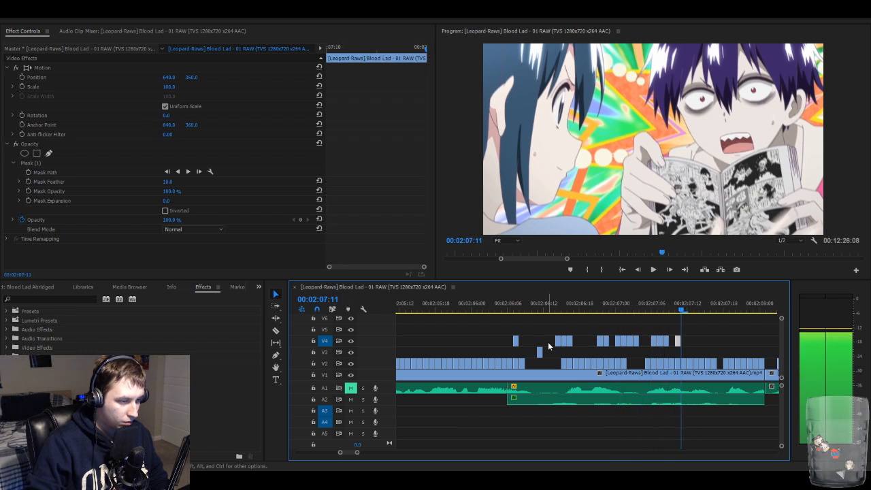
- Paste two masked mouth frames on V4 at 00:02:07:14 and two more at 00:02:07:19
key("Right")
key("Right")
key("Right")
key("ctrl+v")
key("ctrl+v")
key("Right")
key("Right")
key("Right")
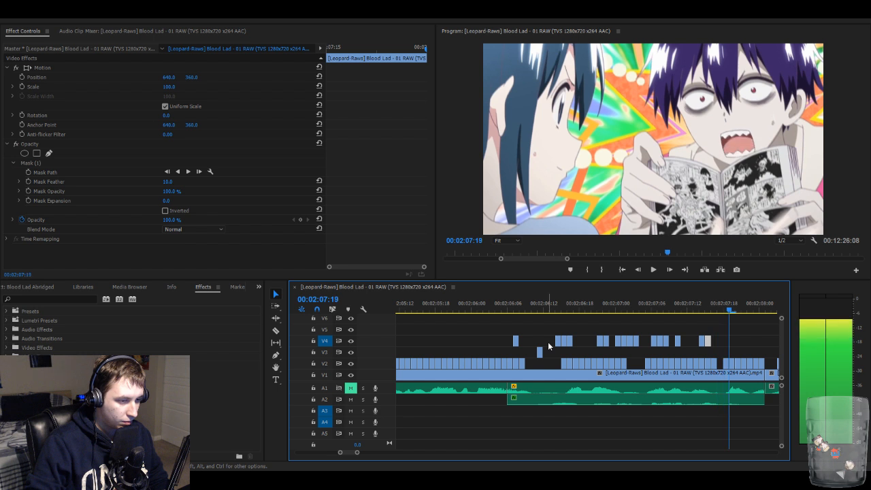
key("ctrl+v")
key("ctrl+v")
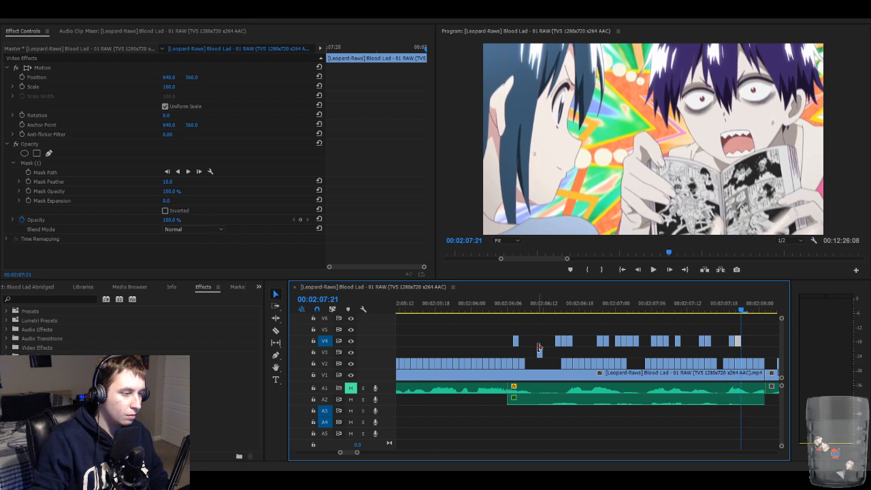
- Move all the pasted mouth frames from V4 to V3 and check the masked mouth at 00:02:06:11 frame by frame
left_click_drag(555, 332, 739, 359)
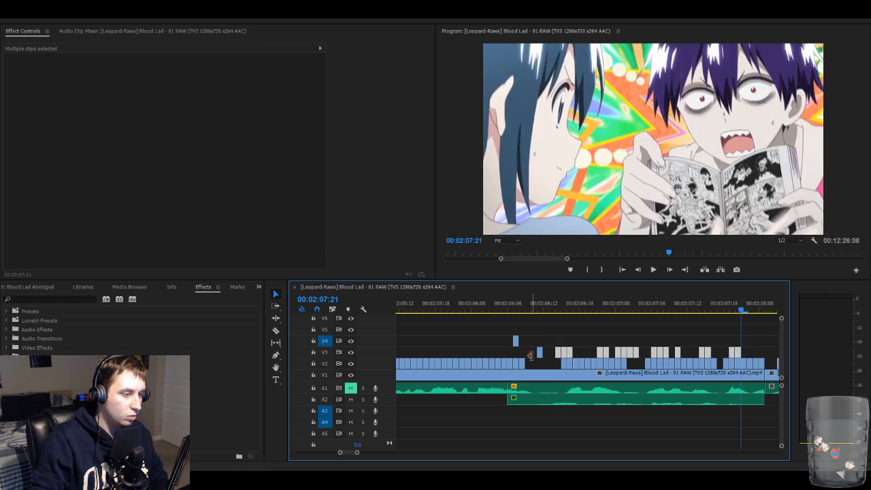
left_click(540, 355)
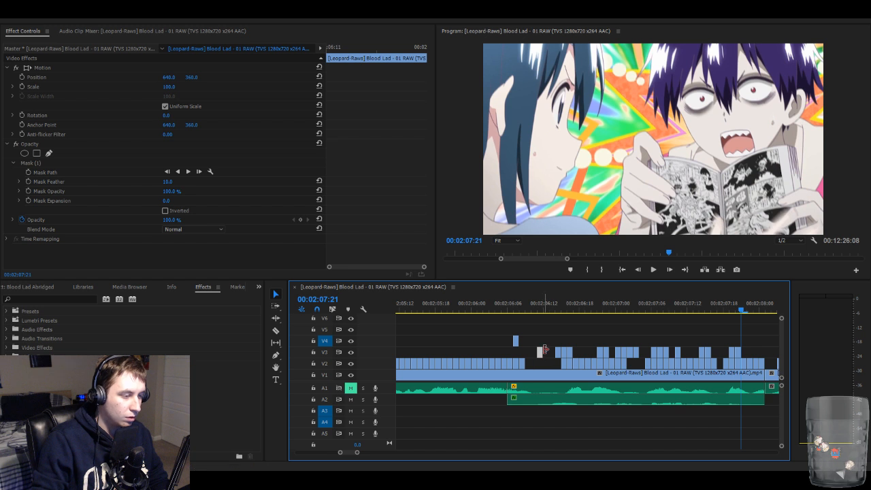
key("j")
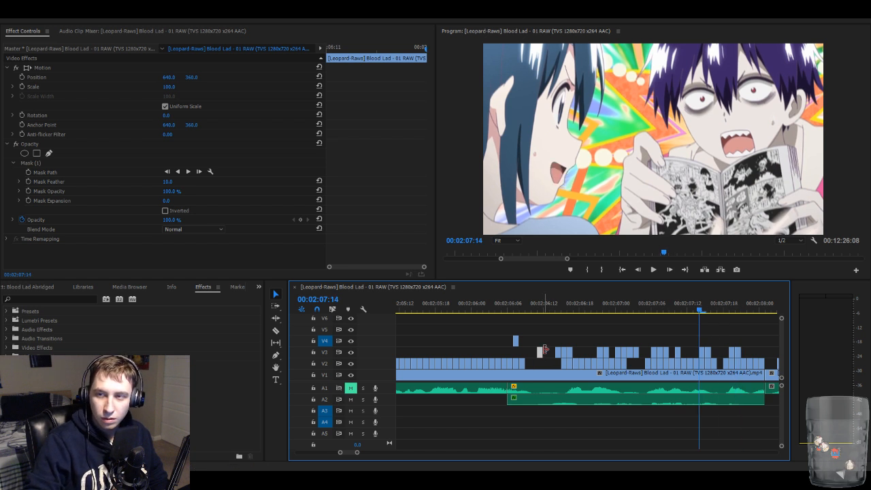
key("Left")
key("Left")
key("Right")
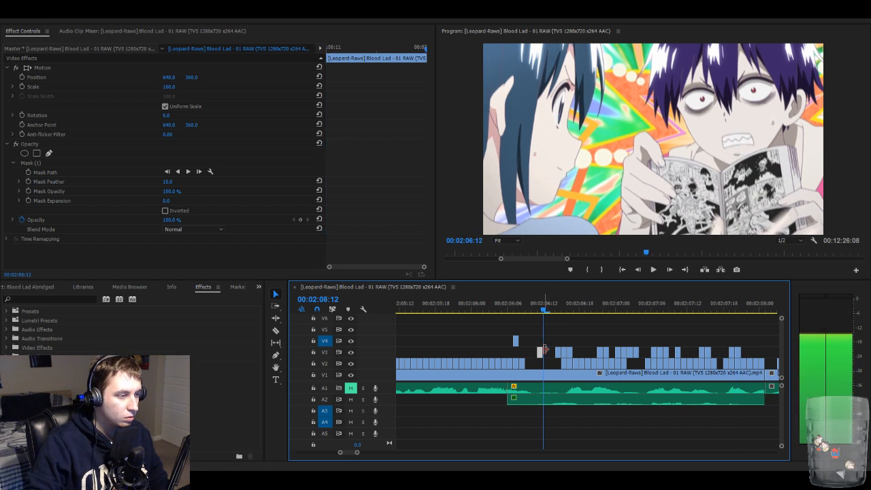
key("Left")
key("Right")
key("Left")
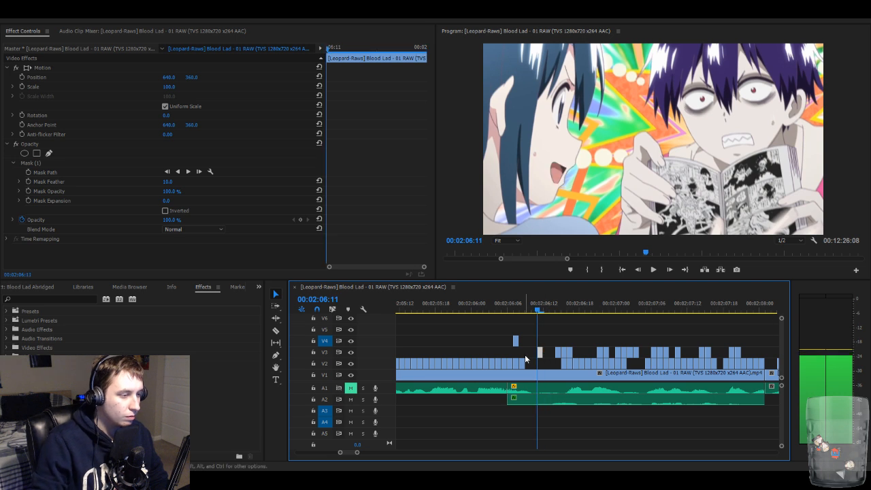
double_click(540, 354)
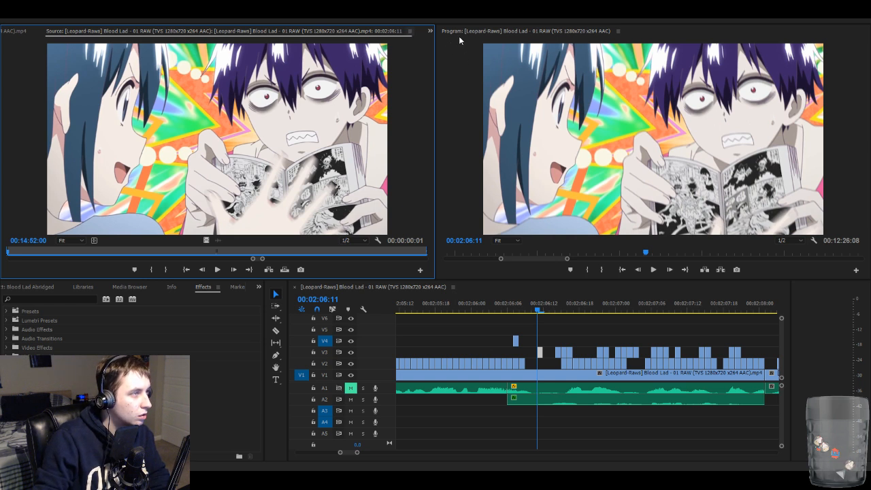
key("ctrl+w")
left_click(21, 32)
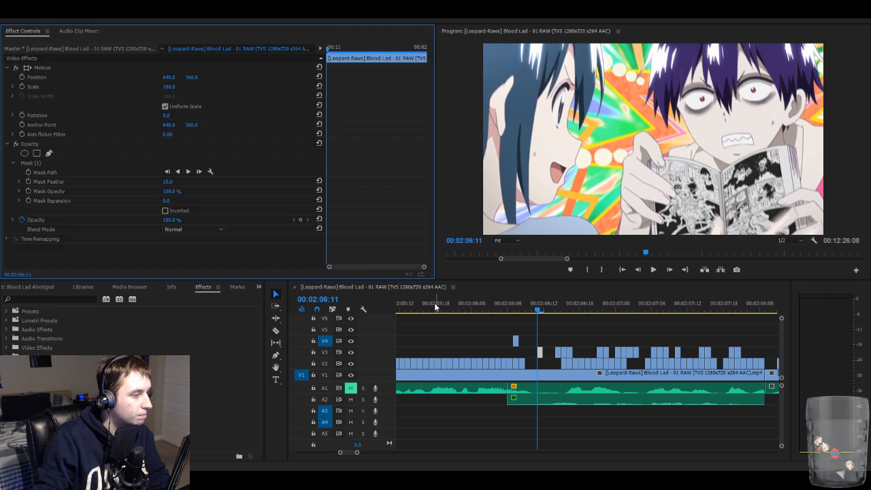
- Replace the mouth frame at 00:02:06:11 on V3 with the unmasked one from V4, masked around the girl's mouth
left_click(543, 353)
key("Delete")
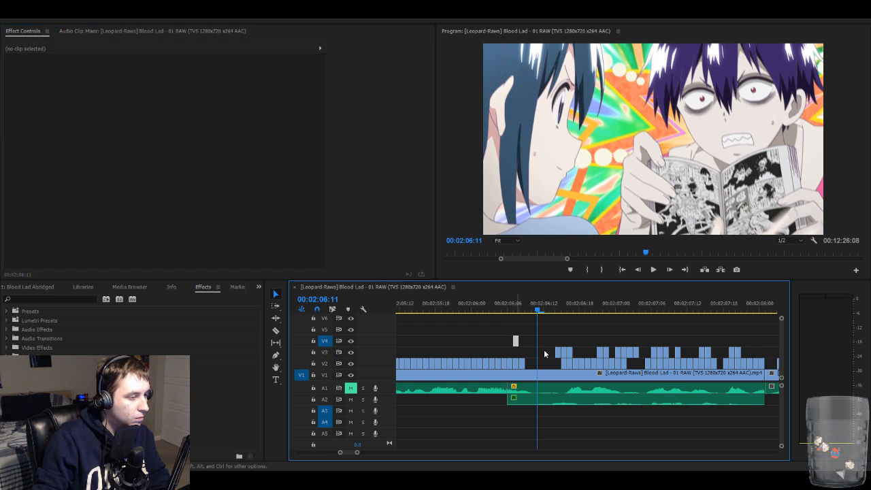
key("ctrl+z")
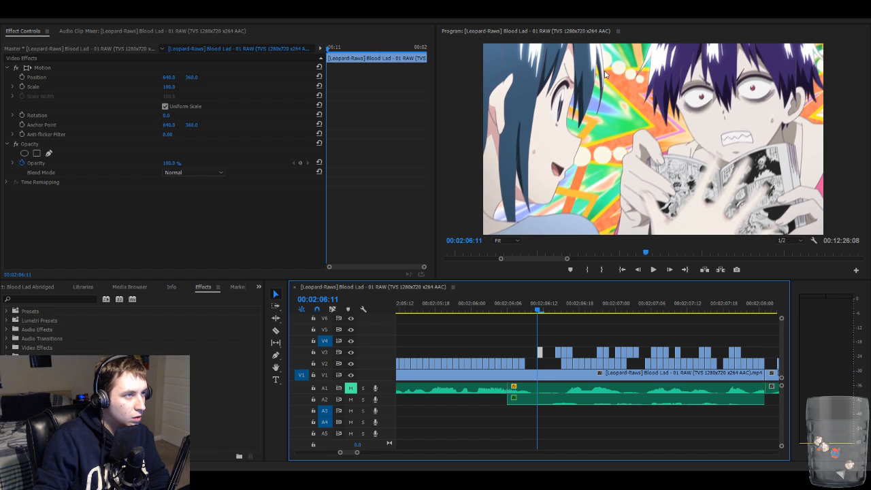
key("ctrl+s")
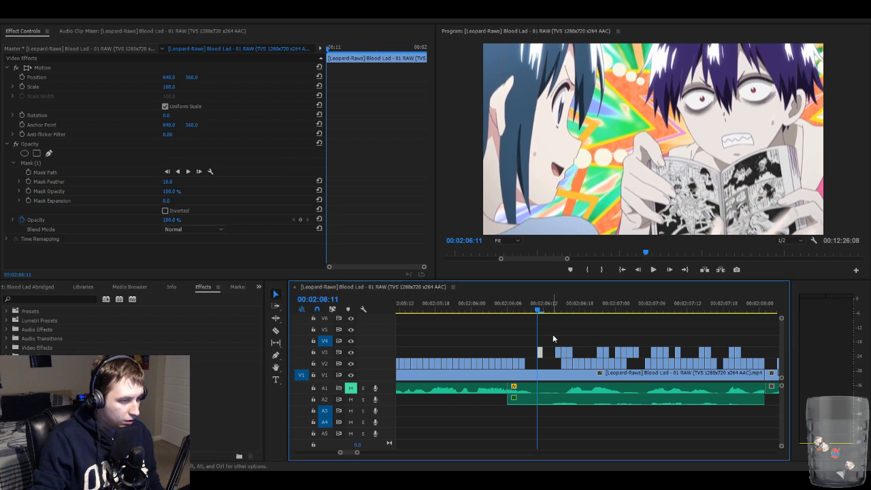
key("ctrl+s")
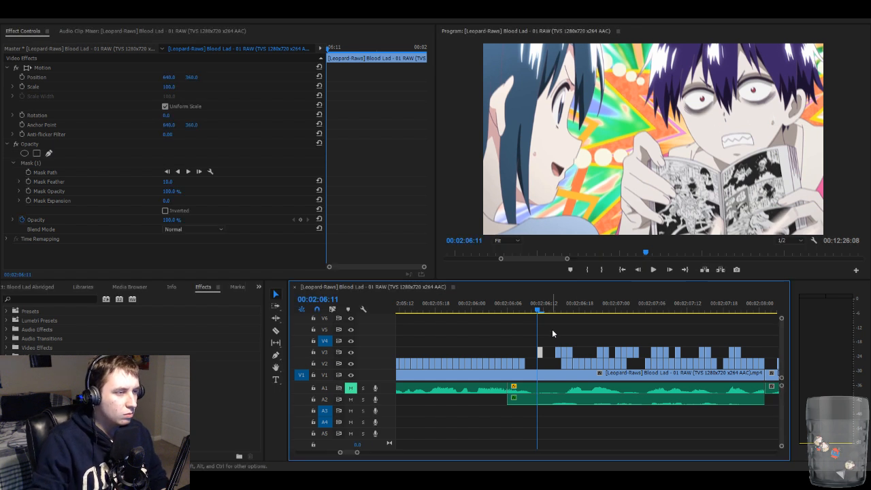
- Align the replacement mouth frame with the girl's face by shifting its position to 646.8, 360.0
left_click(148, 68)
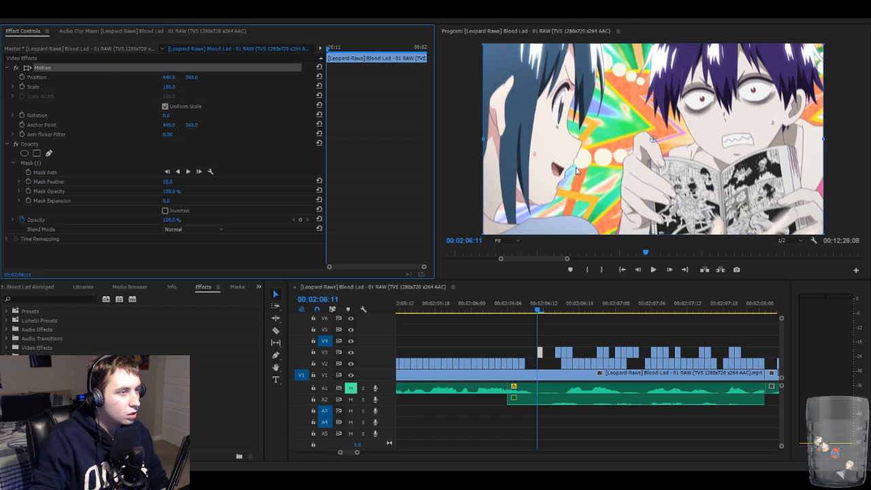
left_click_drag(576, 171, 577, 174)
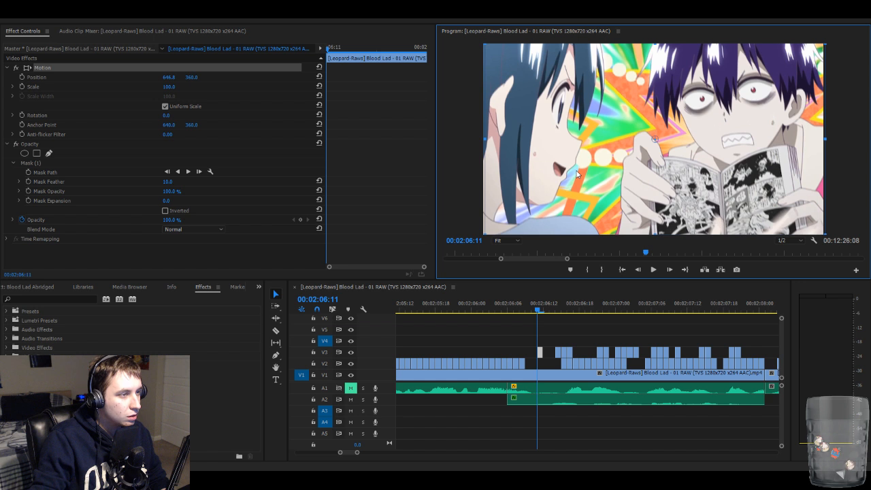
left_click(556, 336)
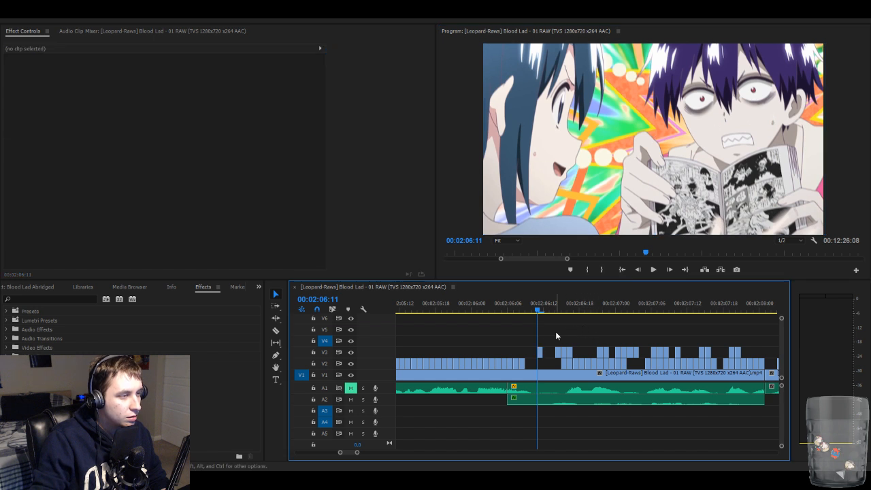
- Place two copies of the aligned mouth frame on V4 starting at 00:02:06:12 and play back the result
left_click(539, 353)
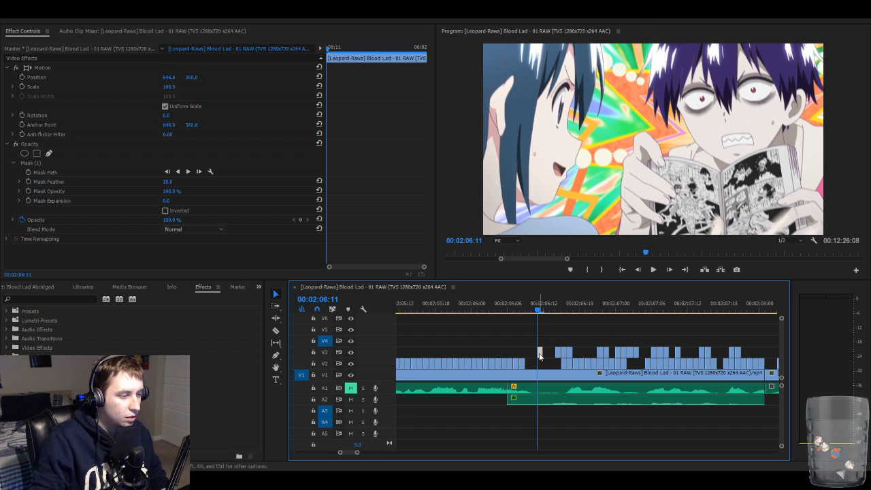
left_click_drag(540, 354, 548, 350)
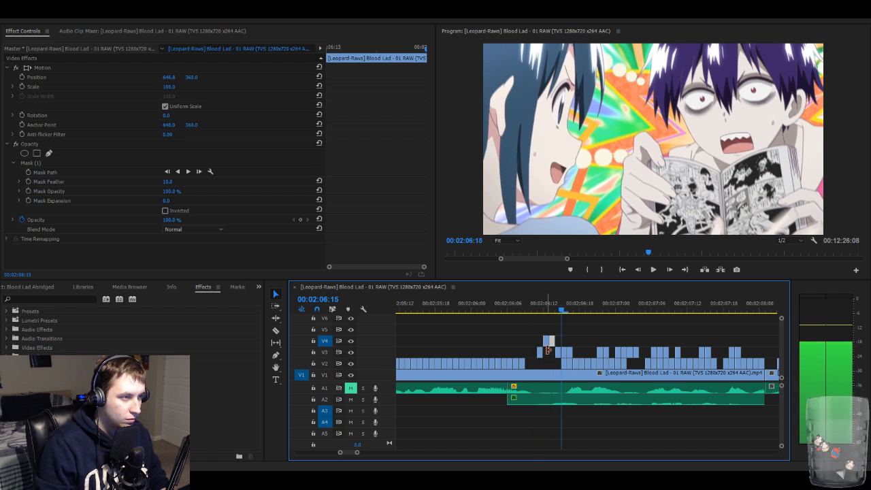
key("space")
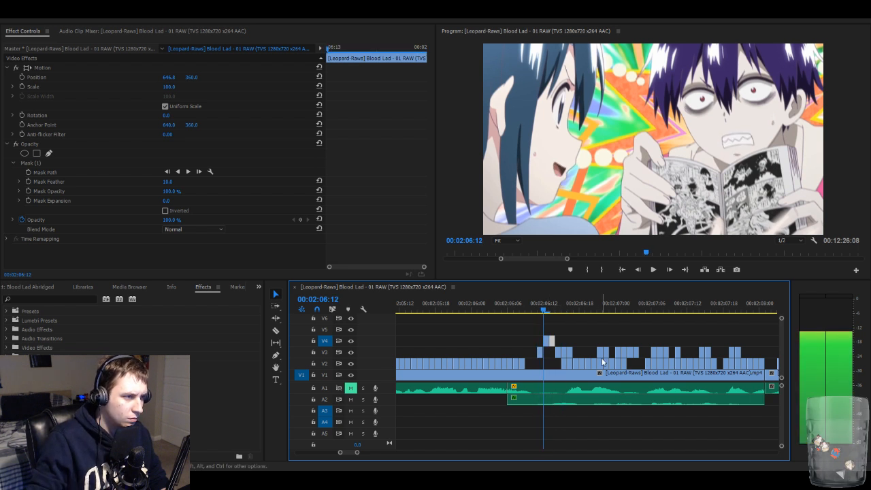
- Move the two mouth frame copies starting at 00:02:06:12 from V4 down to V3 and play back the passage
left_click_drag(549, 340, 552, 354)
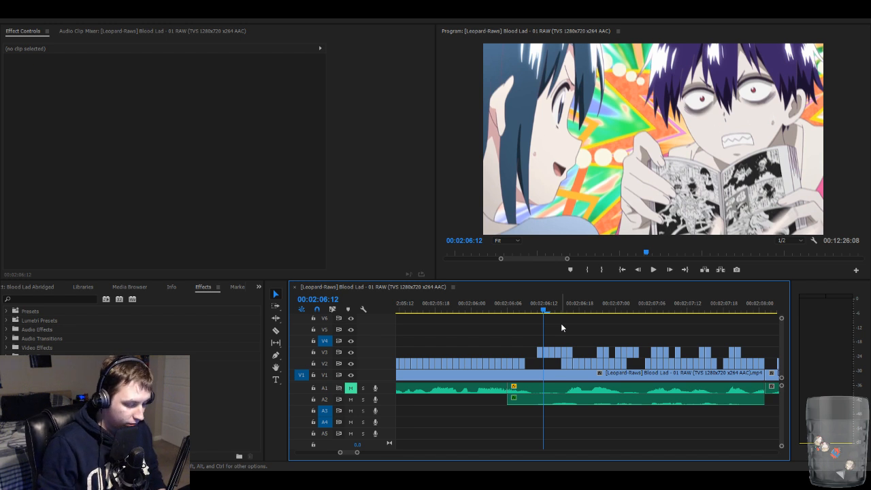
left_click(561, 323)
key("space")
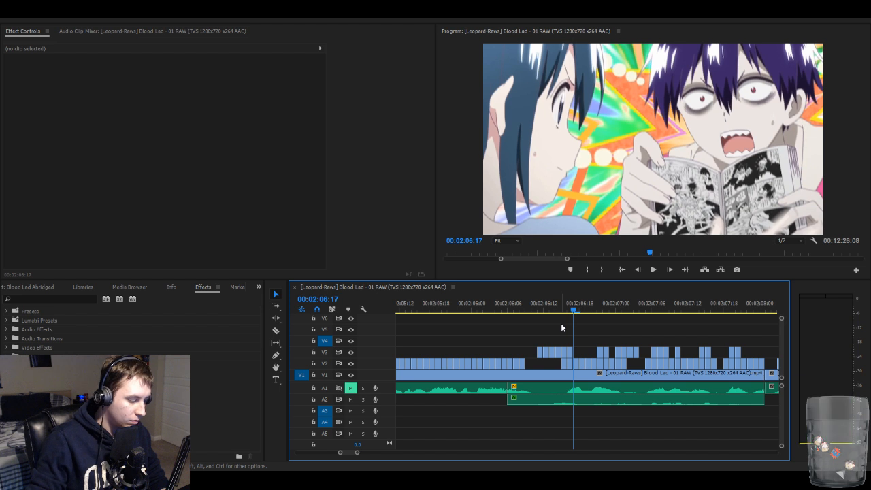
- Place a single copy of the girl's mouth frame at 00:02:06:17 on V3 and make V3 the target track instead of V4
key("Left")
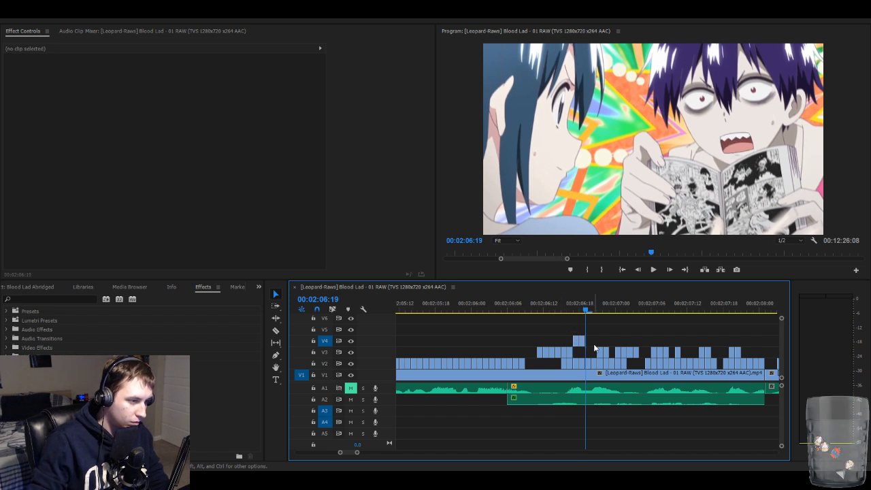
left_click(582, 342)
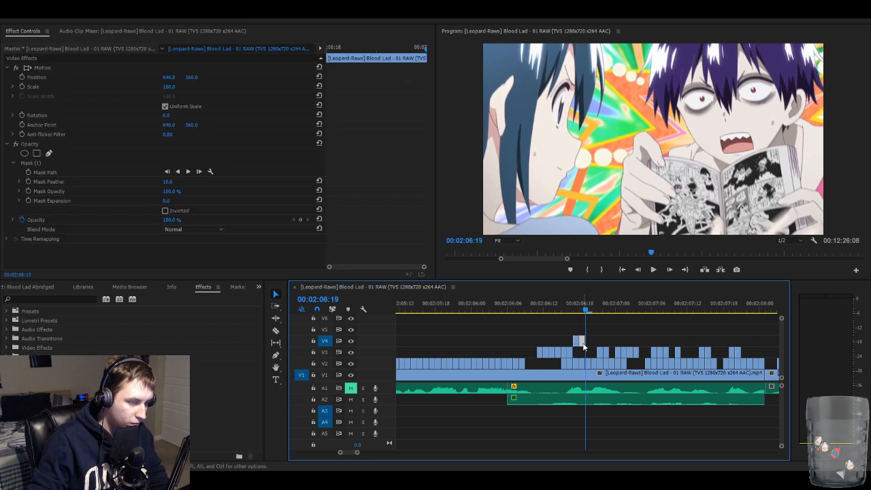
left_click(582, 347)
left_click(576, 342)
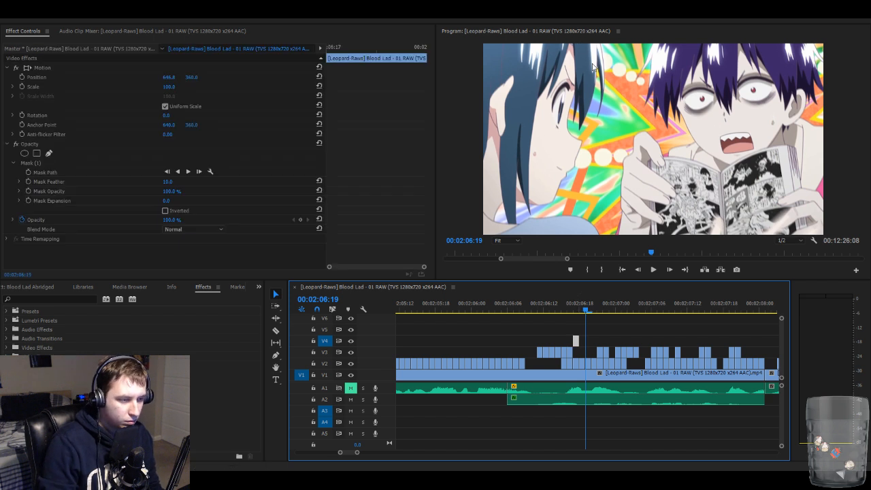
left_click(324, 352)
left_click(324, 342)
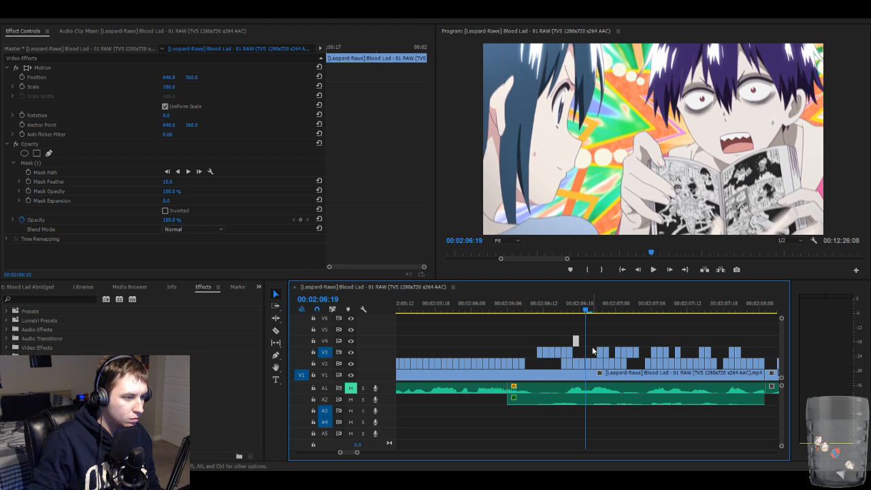
left_click_drag(576, 343, 576, 348)
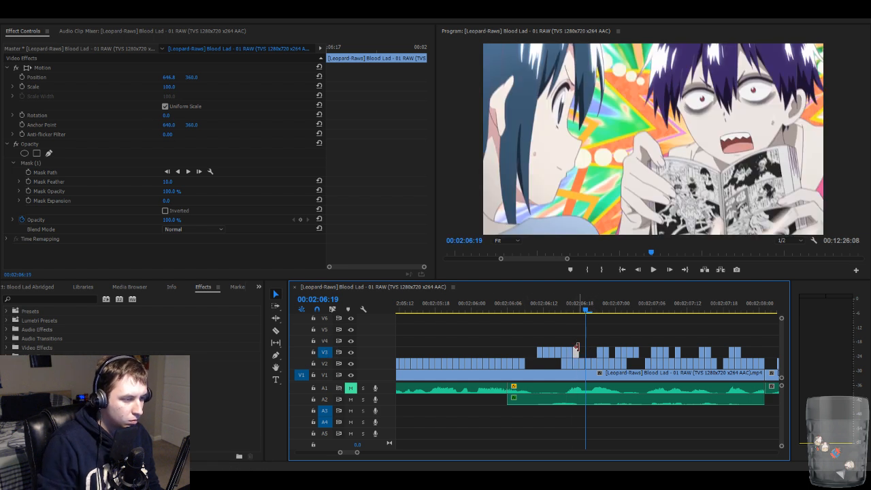
- Fill the silent gaps on V3 with more copies of the girl's mouth frame, ending with one at 00:02:07:22
key("space")
key("Left")
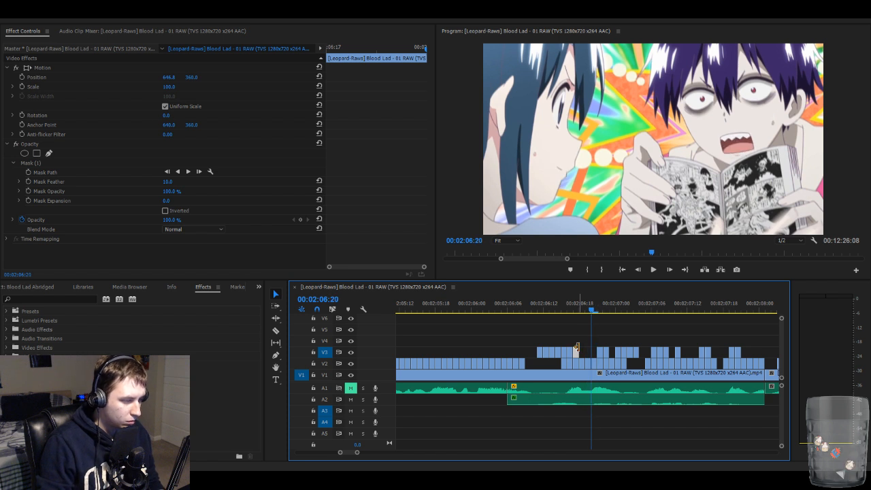
key("space")
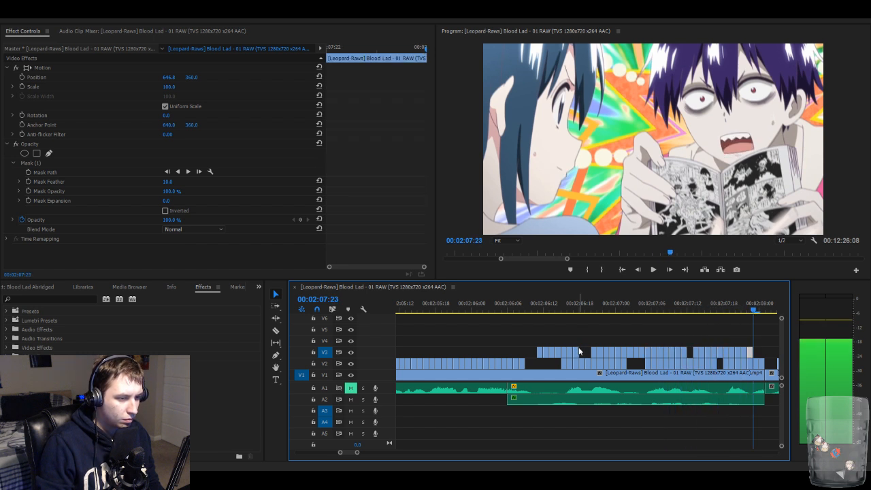
- Unmute audio track A1 and play back the lip-synced manga-reading shot from its beginning into the following scene
left_click(352, 388)
left_click(432, 307)
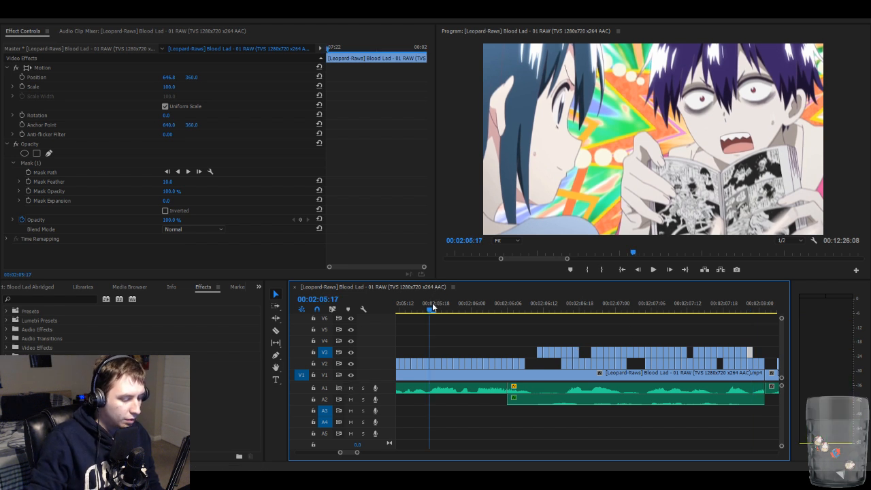
key("minus")
key("minus")
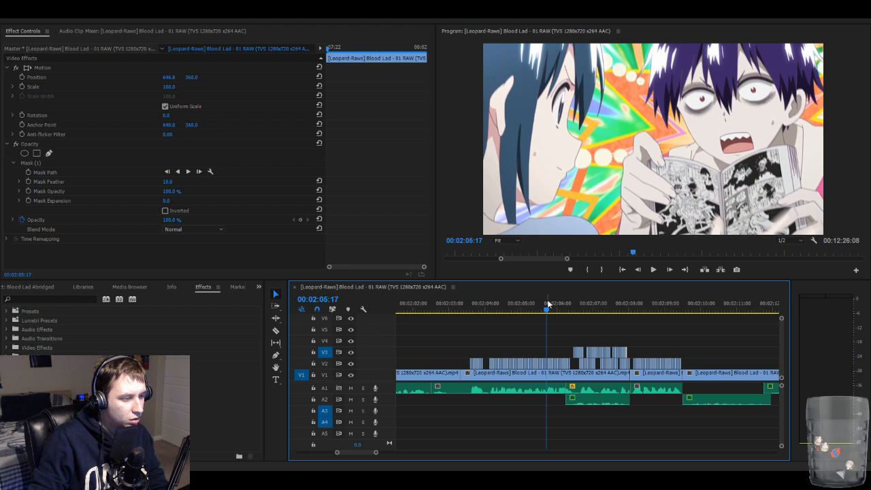
key("space")
left_click(468, 308)
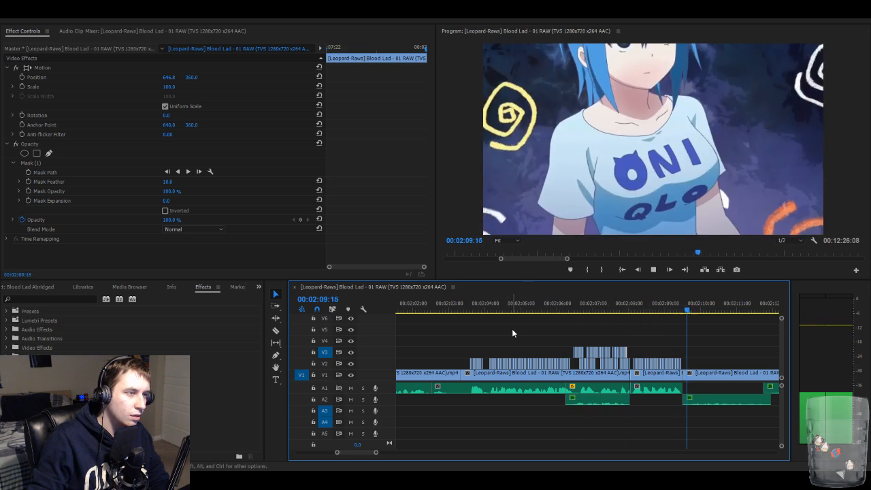
key("space")
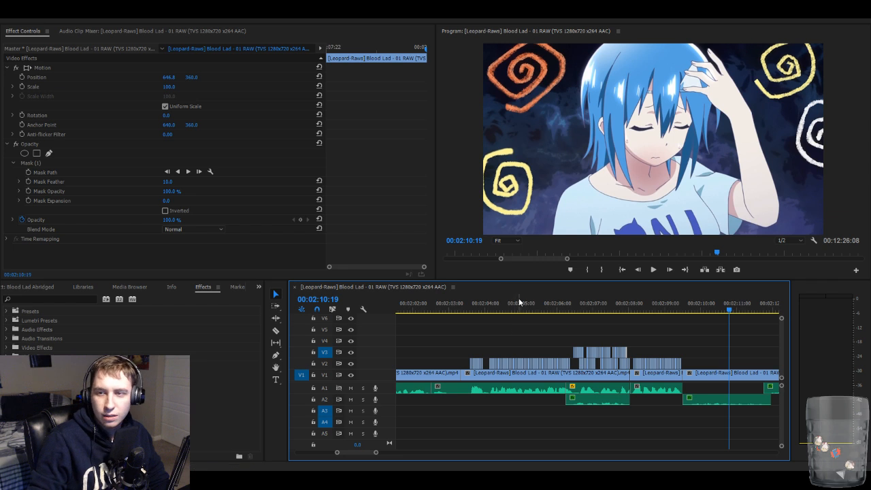
- Play through the following scenes to find the next dialogue to lip-sync, stopping at 00:02:20:03
key("space")
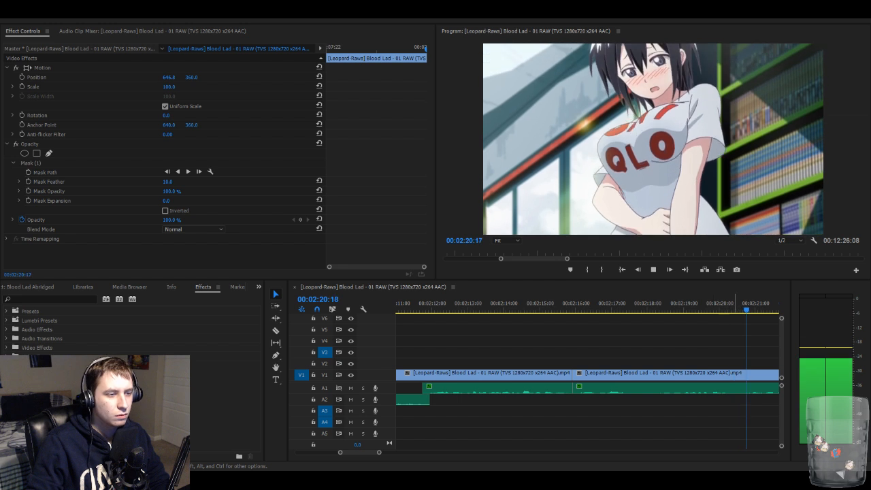
left_click(668, 333)
key("space")
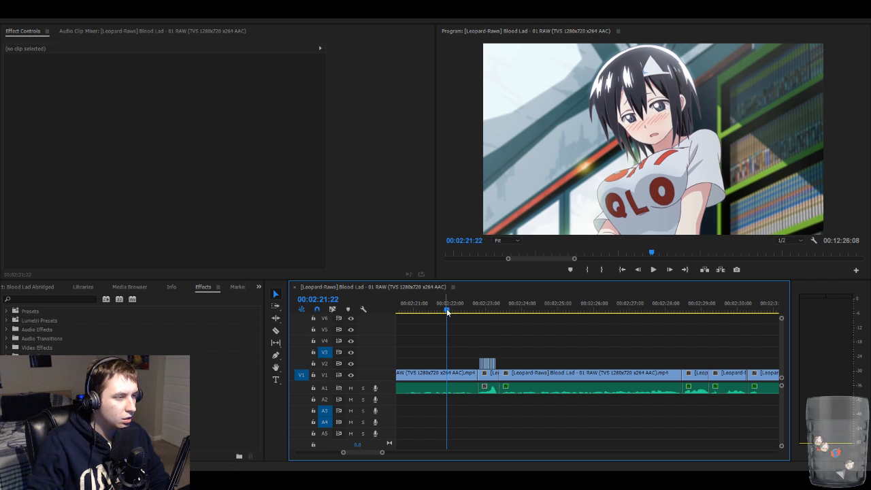
mouse_move(446, 311)
left_mouse_down()
mouse_move(395, 308)
mouse_move(459, 306)
left_mouse_up()
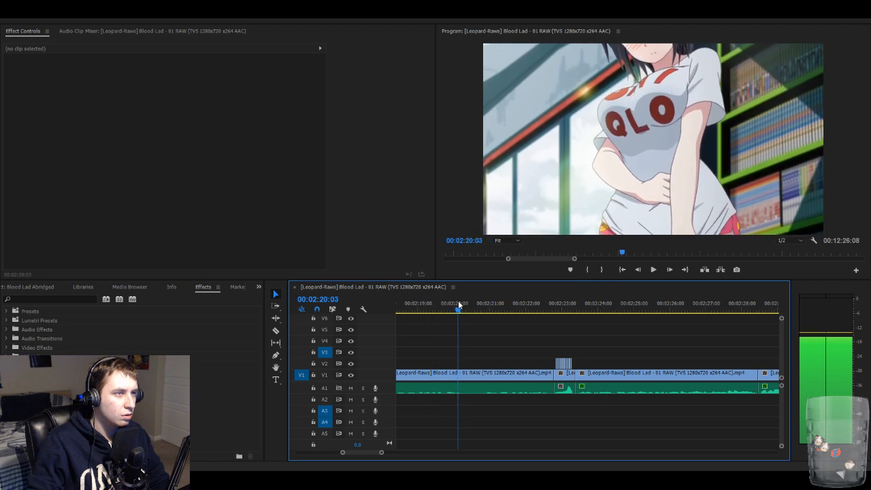
- Target V1 instead of V3 and split its clip at 00:02:20:03 and 00:02:20:04 to isolate one frame of the girl's mouth
left_click(497, 376)
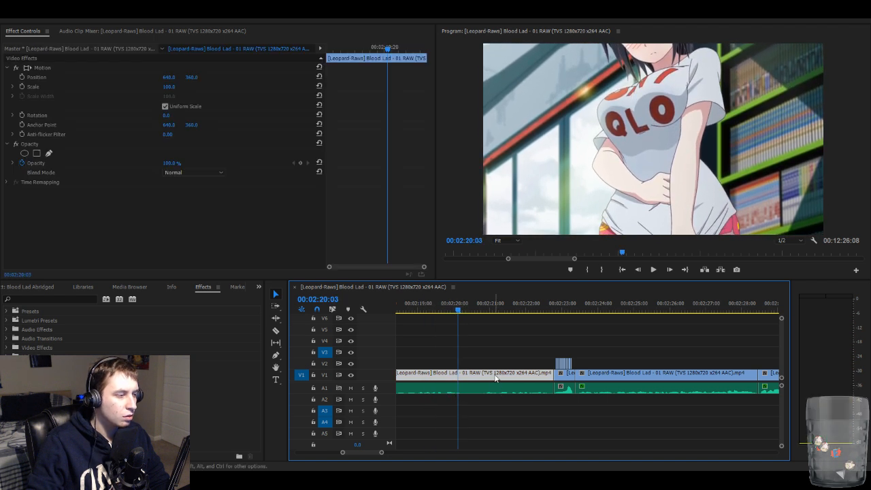
left_click(328, 355)
left_click(325, 375)
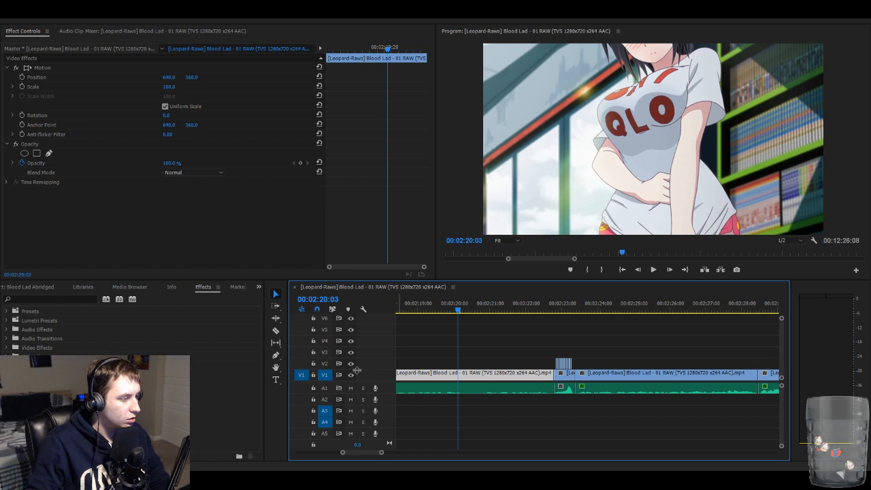
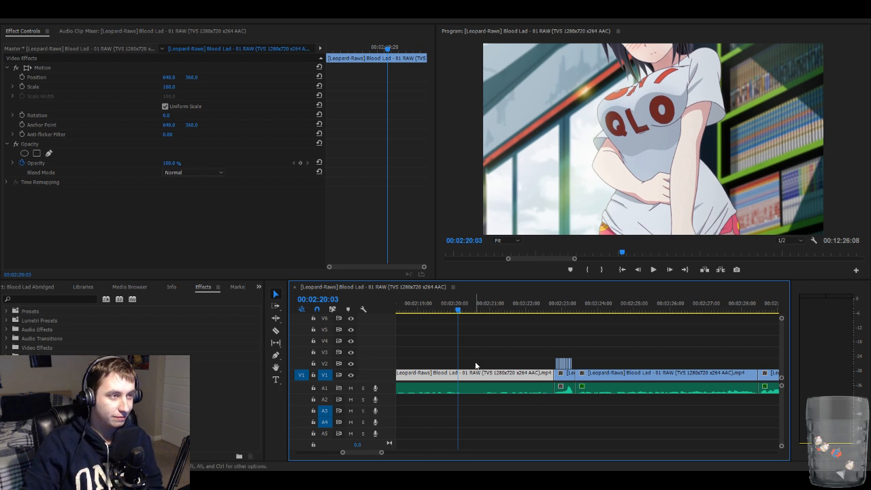
mouse_move(478, 368)
left_mouse_down()
mouse_move(470, 374)
mouse_move(475, 358)
mouse_move(484, 360)
left_mouse_up()
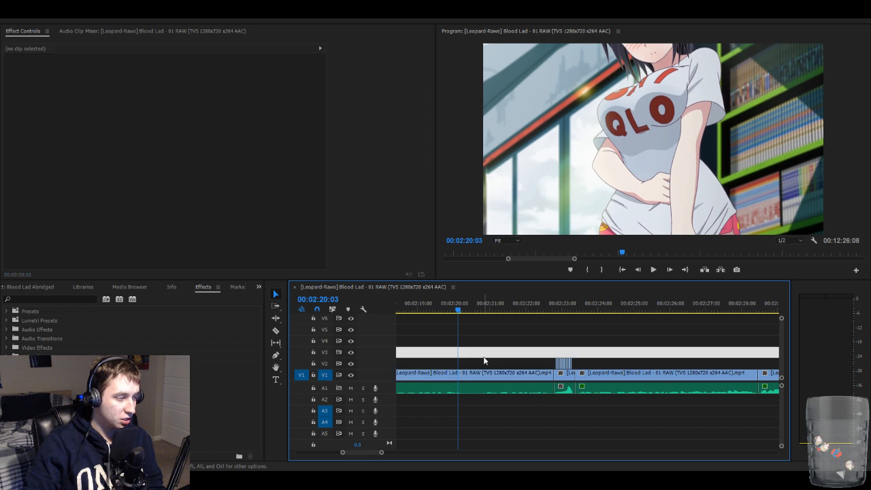
key("Escape")
key("=")
key("=")
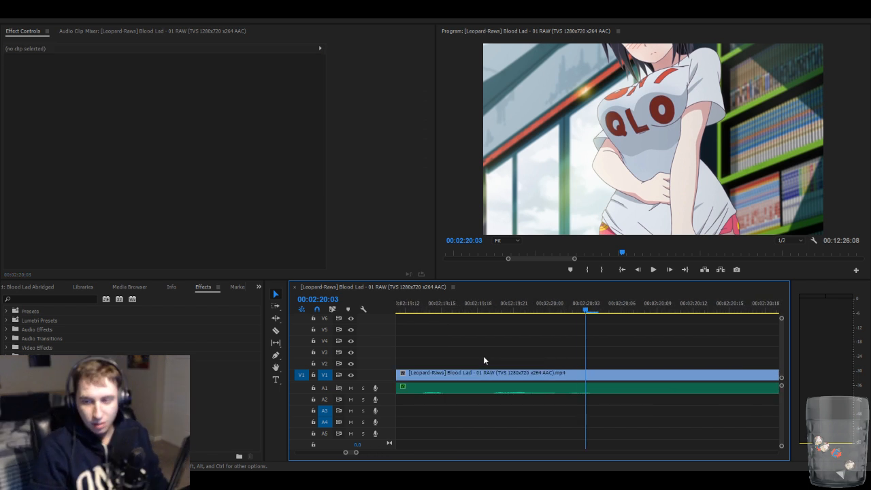
key("ctrl+k")
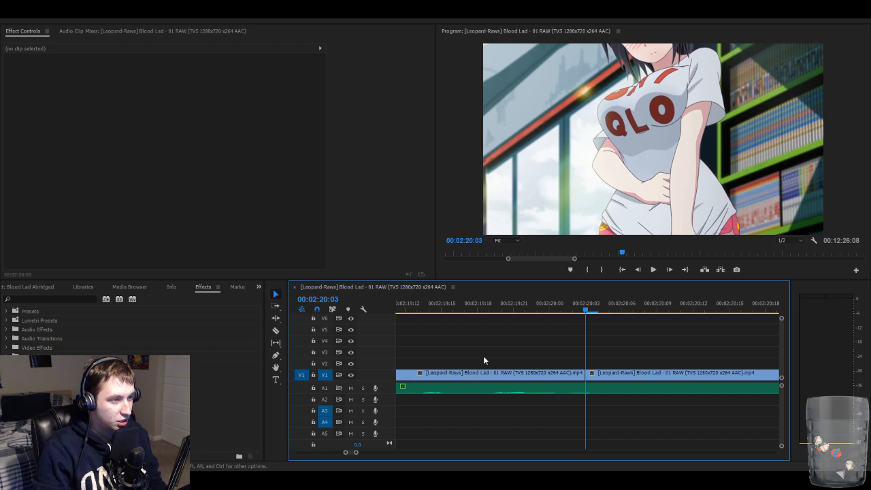
key("Right")
key("ctrl+k")
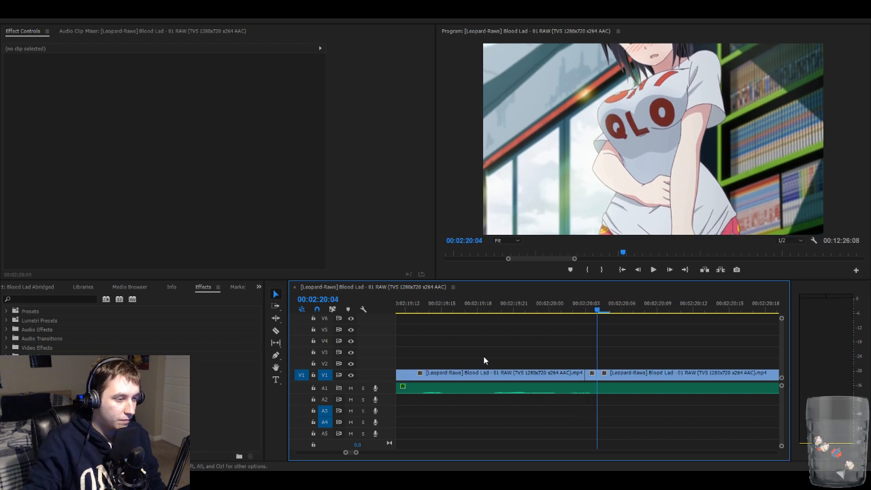
- Copy the isolated frame at 00:02:20:03, keeping it on V1, and paste it on V2 at 00:02:19:23
left_click(591, 376)
key("Delete")
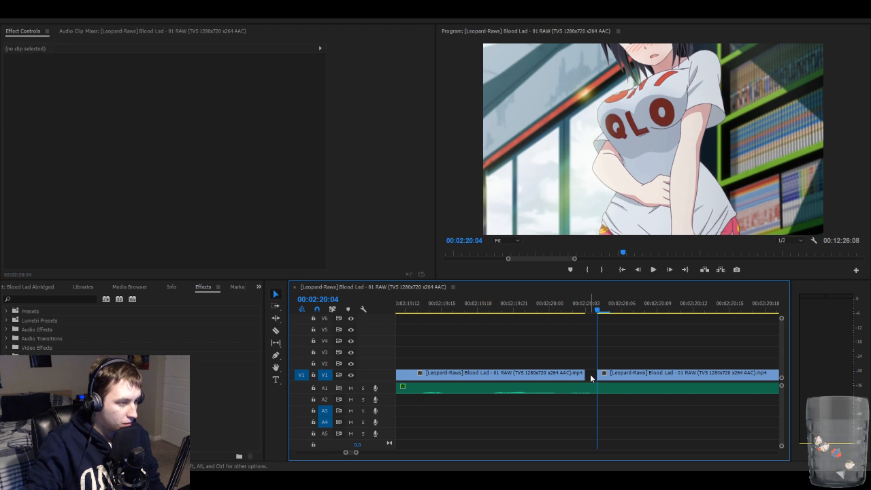
left_click(591, 376)
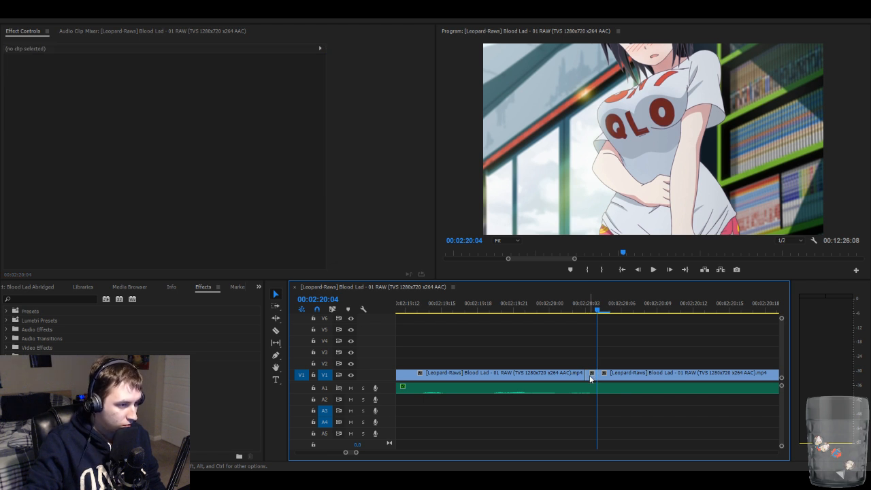
left_click(590, 376)
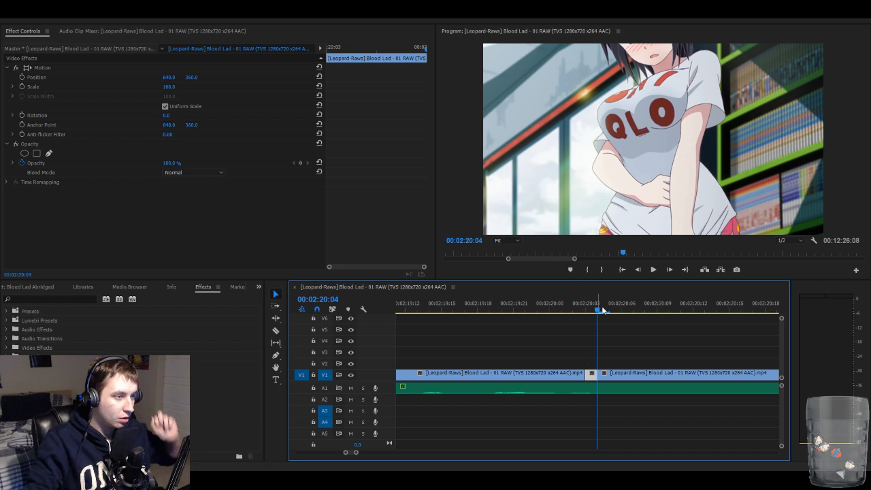
left_click_drag(598, 310, 527, 315)
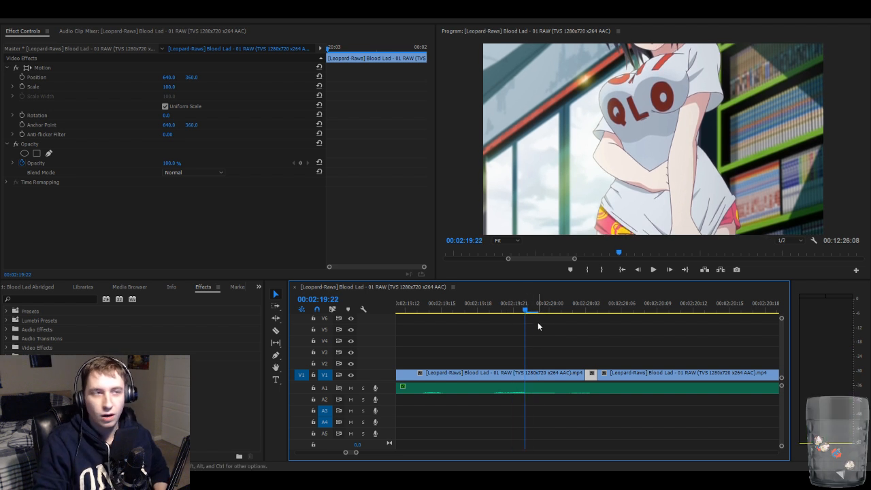
key("Right")
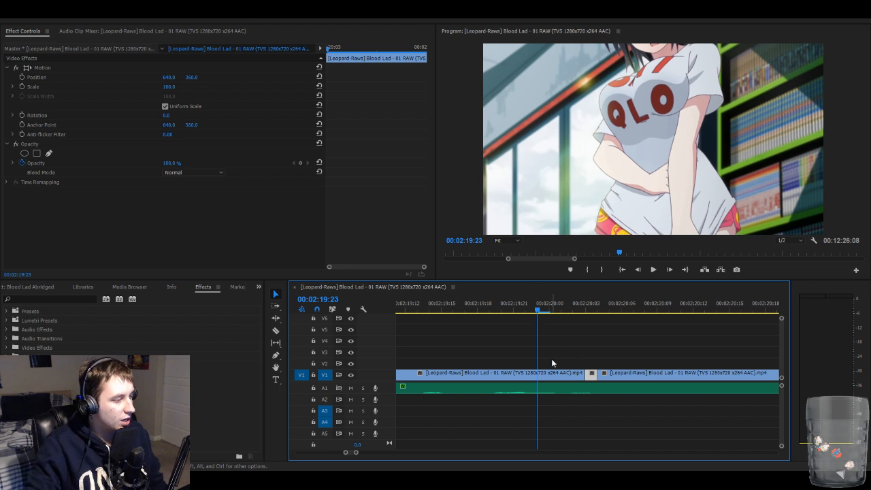
left_click(325, 375)
left_click(324, 363)
key("ctrl+v")
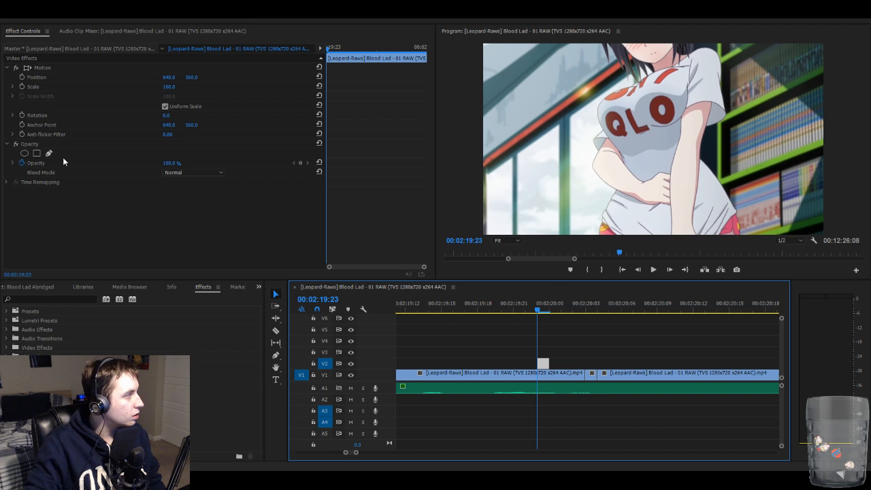
- Add a four-point opacity mask to the pasted frame on V2 and fit it tightly around the girl's mouth
left_click(36, 154)
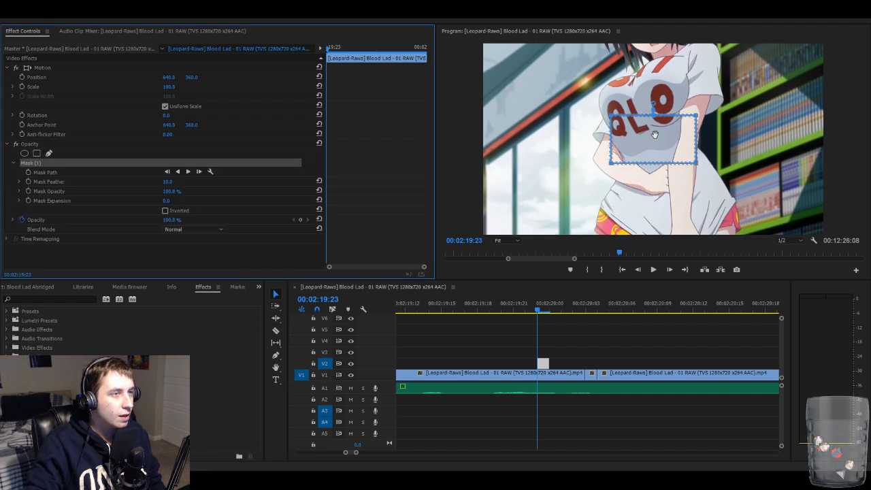
left_click_drag(655, 135, 641, 52)
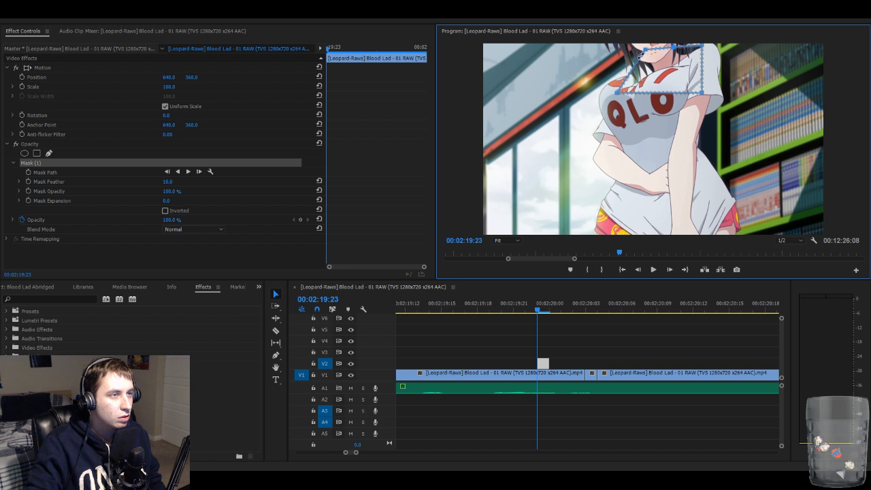
left_click_drag(620, 94, 648, 61)
left_click_drag(705, 97, 658, 61)
left_click_drag(705, 46, 666, 53)
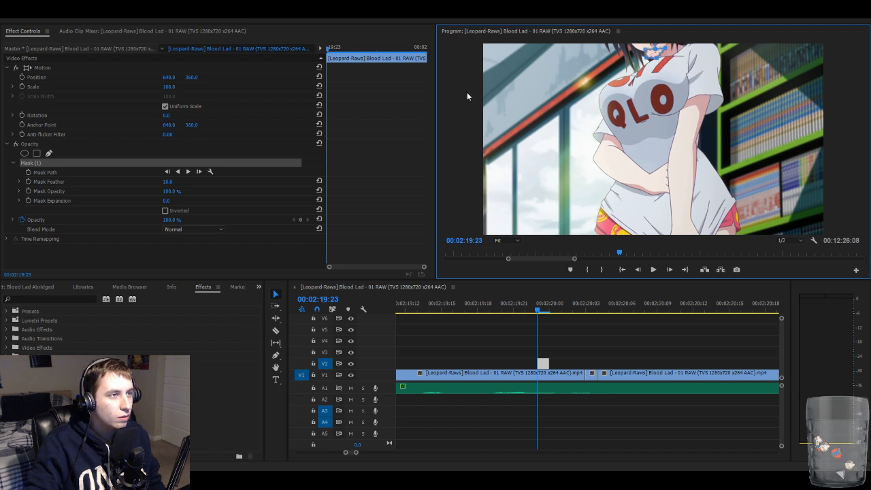
- Align the masked mouth with the girl's face by moving the V2 frame's position to 645.1, 324.2 and reselect the clip
left_click(47, 67)
left_click_drag(659, 54, 655, 46)
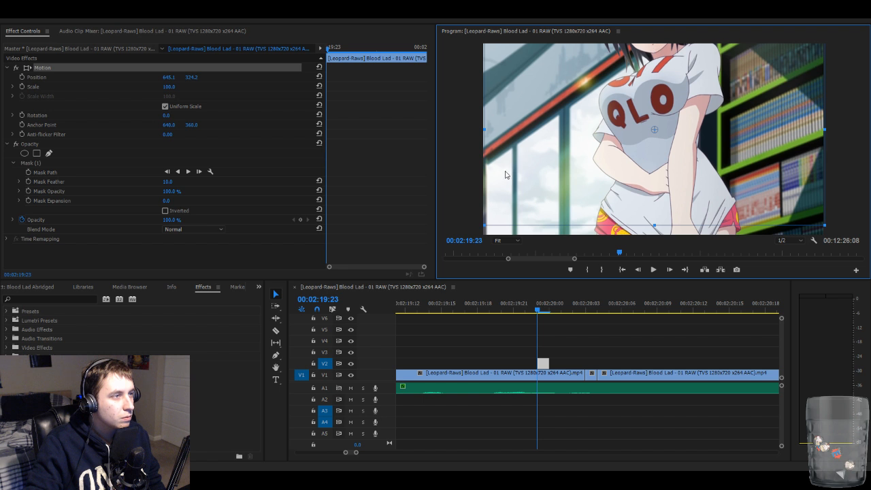
left_click(468, 169)
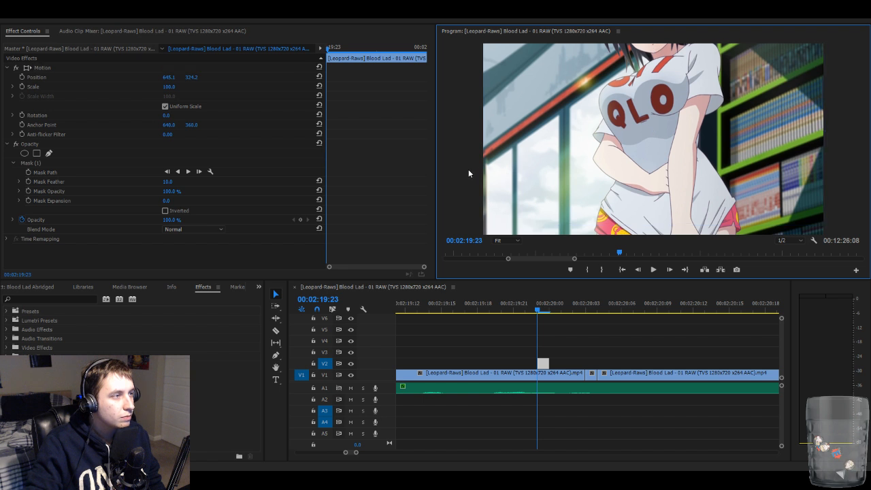
left_click(543, 363)
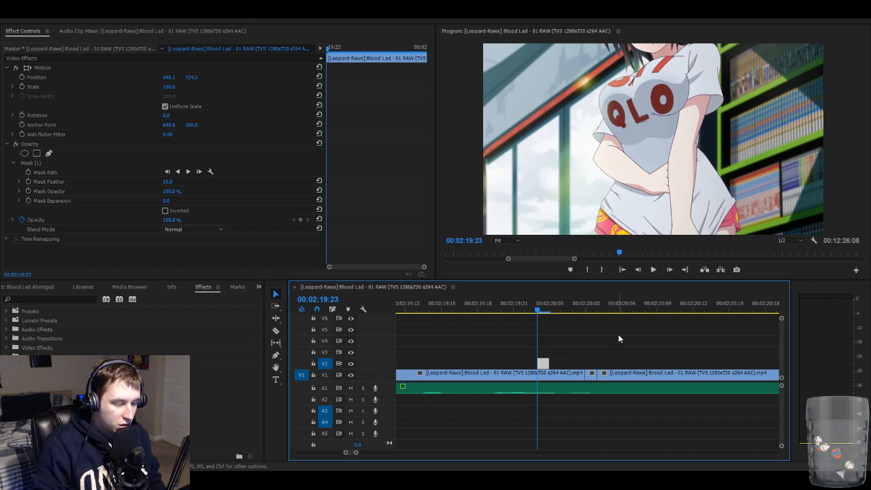
- Paste the masked mouth frame repeatedly back to back on V2 from 00:02:20:00 to about 00:02:22:16
key("Right")
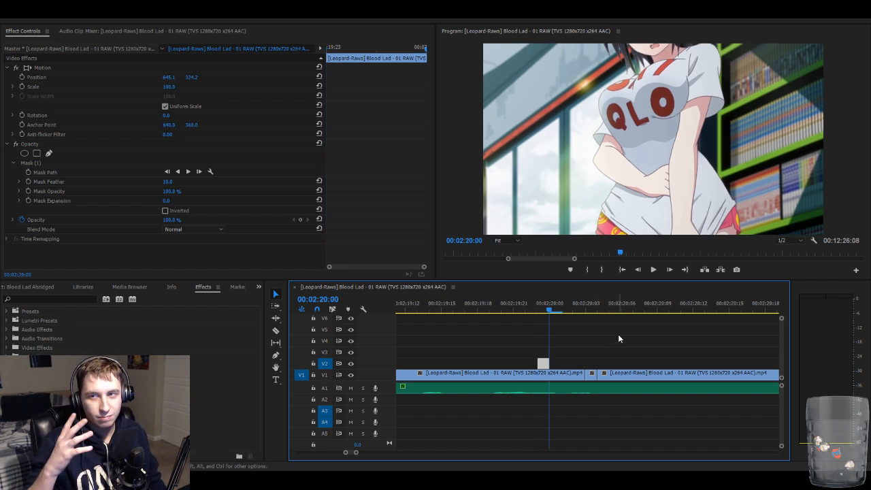
key("ctrl+v")
key("ctrl+v")
key("ctrl+v")
key("ctrl+v")
key("ctrl+v")
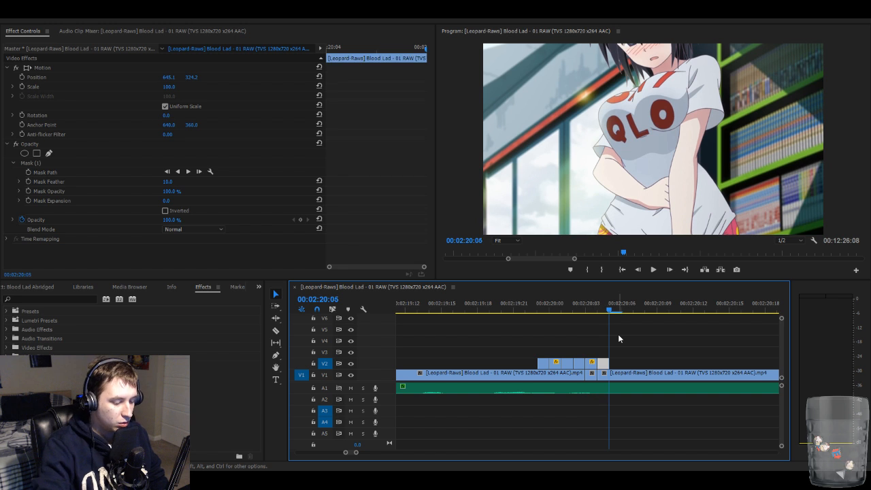
key("minus")
key("ctrl+v")
key("ctrl+v")
key("ctrl+v")
key("ctrl+v")
key("ctrl+v")
key("ctrl+v")
key("ctrl+v")
key("ctrl+v")
key("ctrl+v")
key("ctrl+v")
key("ctrl+v")
key("ctrl+v")
key("ctrl+v")
key("ctrl+v")
key("ctrl+v")
key("ctrl+v")
key("ctrl+v")
key("ctrl+v")
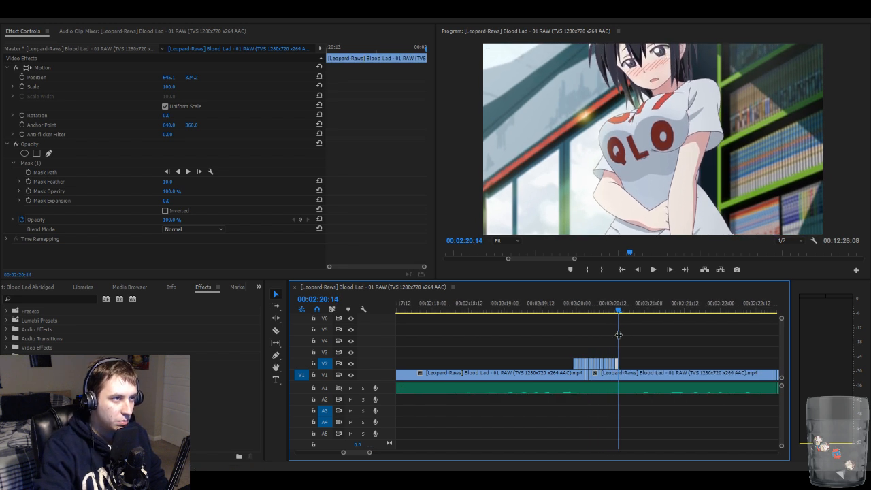
key("ctrl+v")
key("ctrl+v")
key("ctrl+v")
key("ctrl+v")
key("ctrl+v")
key("ctrl+v")
key("ctrl+v")
key("ctrl+v")
key("ctrl+v")
key("ctrl+v")
key("ctrl+v")
key("ctrl+v")
key("ctrl+v")
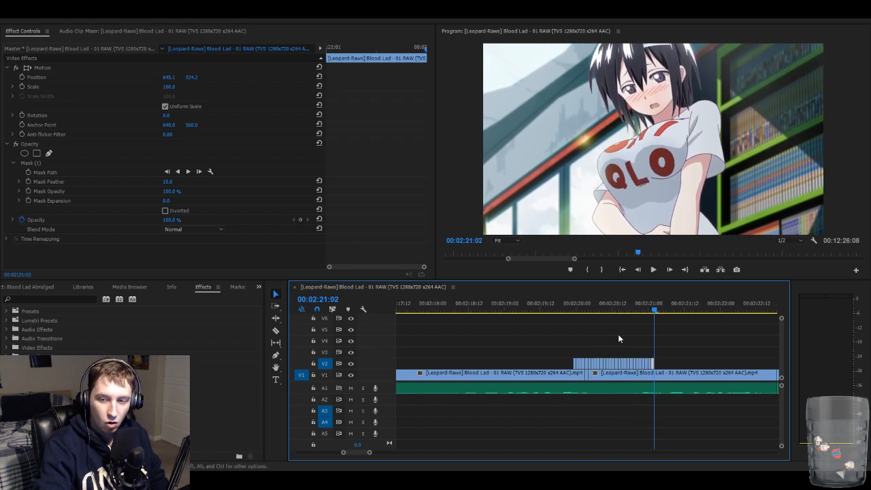
key("ctrl+v")
key("ctrl+v")
key("ctrl+v")
key("ctrl+v")
key("ctrl+v")
key("ctrl+v")
key("ctrl+v")
key("ctrl+v")
key("ctrl+v")
key("ctrl+v")
key("ctrl+v")
key("ctrl+v")
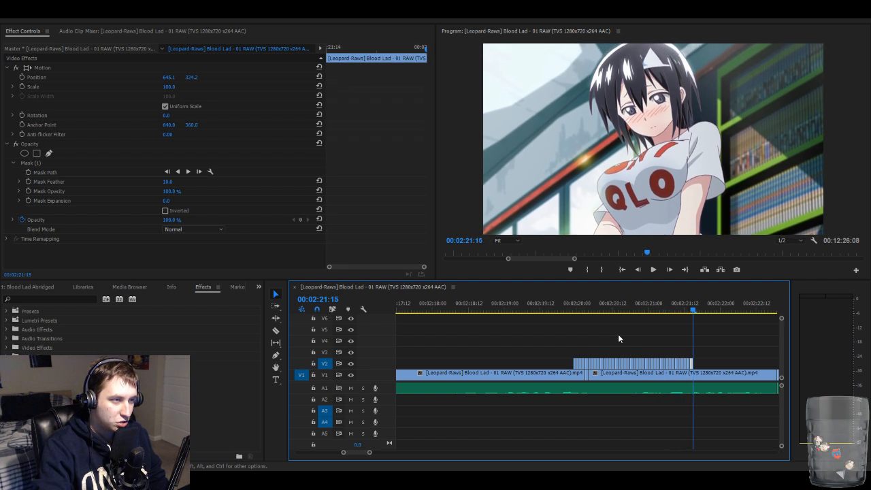
key("ctrl+v")
key("ctrl+v")
key("ctrl+v")
key("ctrl+v")
key("ctrl+v")
key("ctrl+v")
key("ctrl+v")
key("ctrl+v")
key("ctrl+v")
key("ctrl+v")
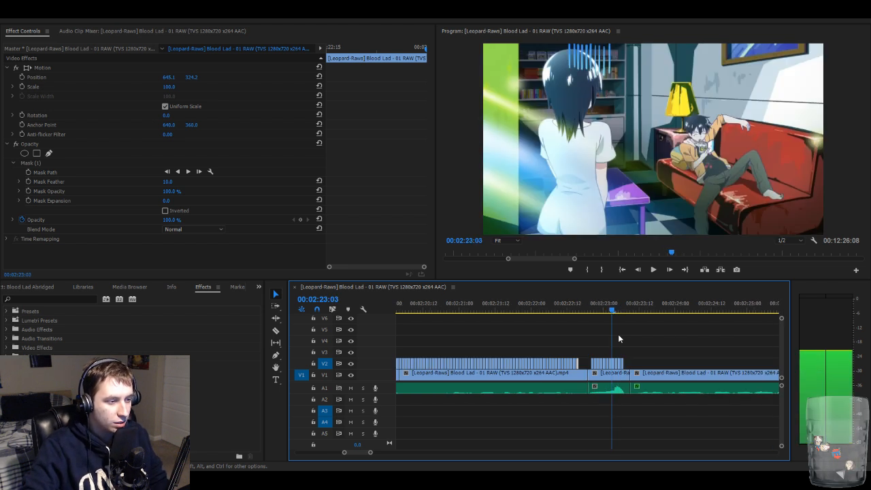
- Play back the girl's line and delete her surplus pasted mouth frames on V2 from 00:02:22:00 onward
key("j")
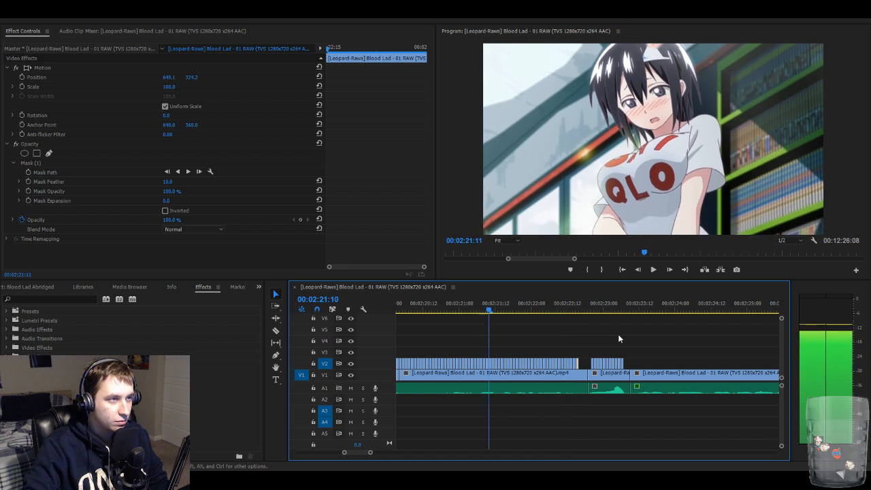
key("l")
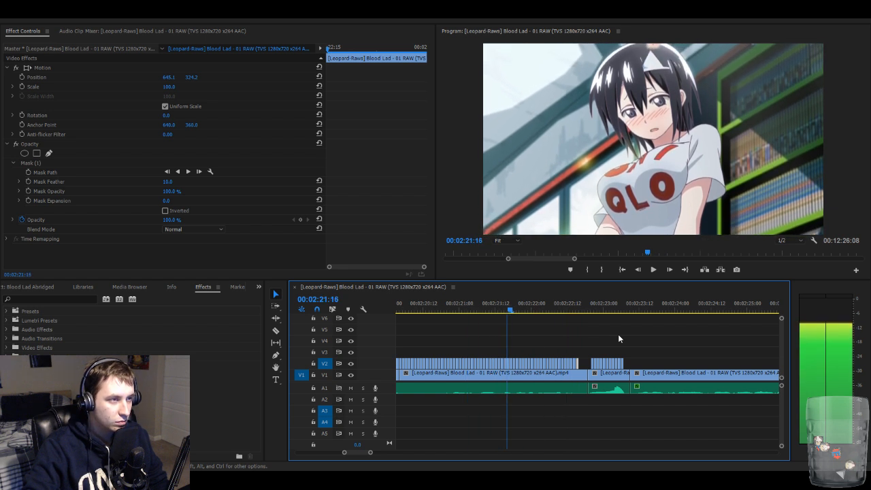
key("j")
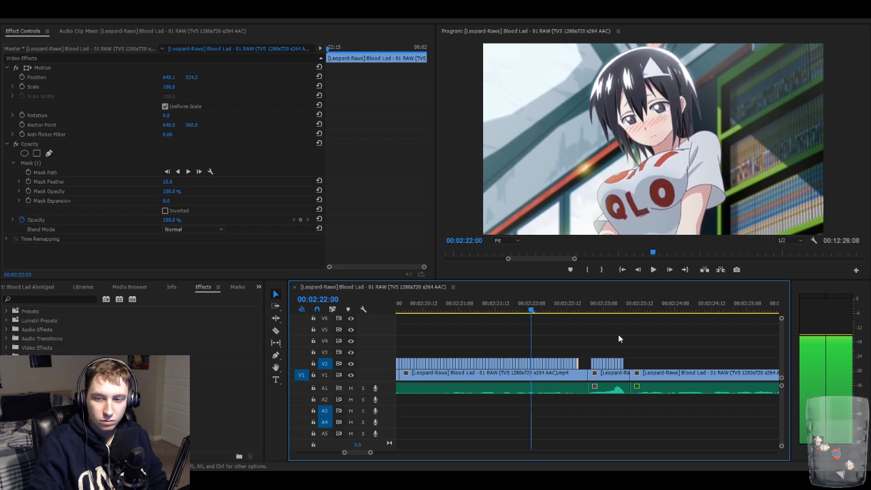
left_click_drag(586, 347, 533, 367)
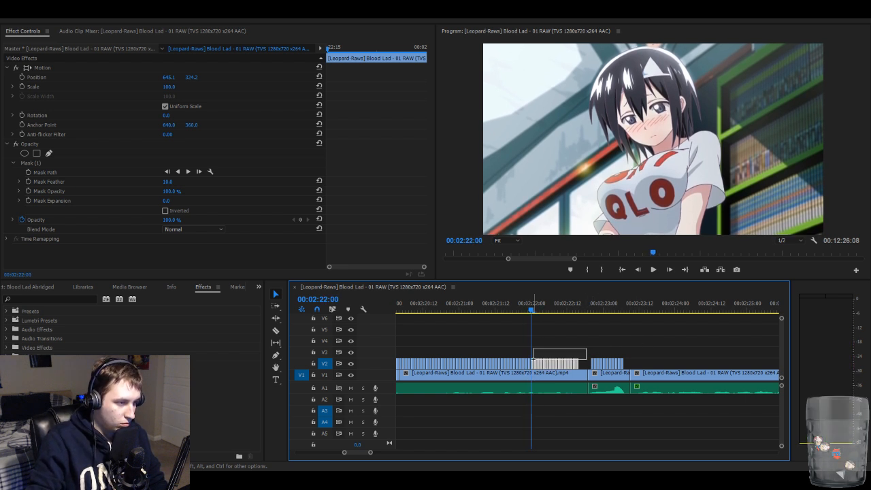
key("Delete")
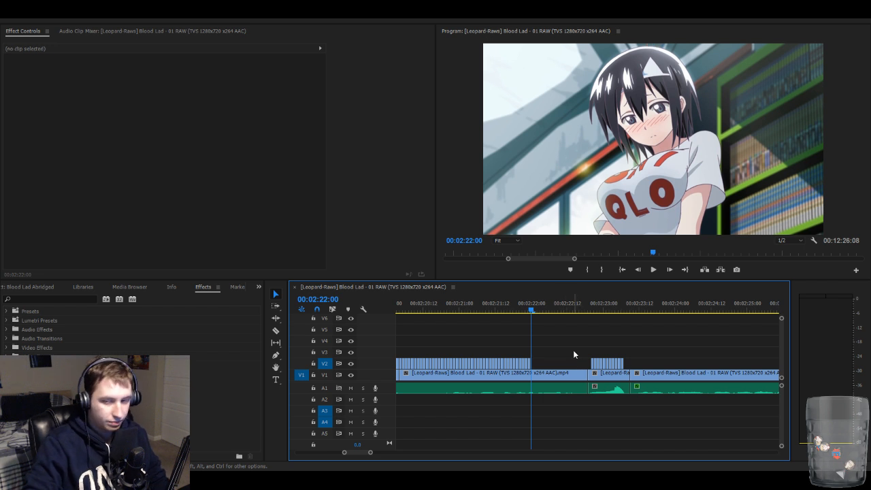
- Roll the V1 cut between the girl's close-up and the couch shot one frame earlier, to 00:02:22:18
key("space")
key("space")
key("Left")
key("Left")
key("Left")
key("Left")
key("Left")
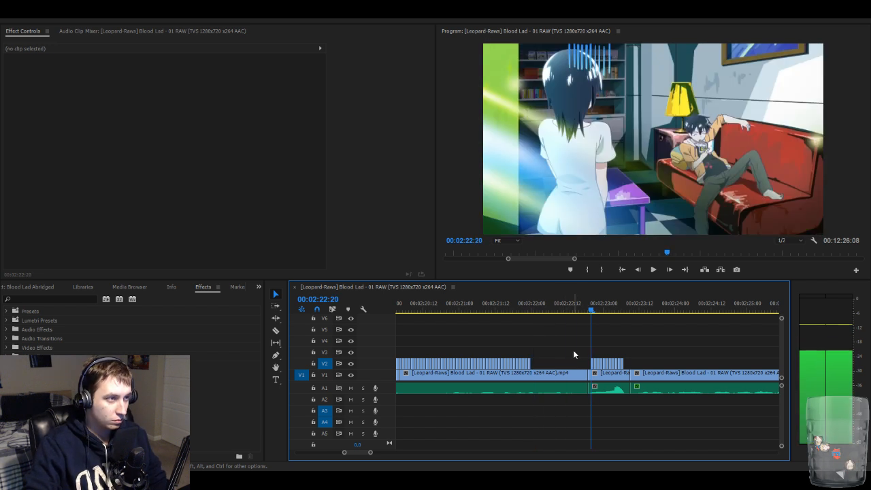
key("Right")
key("Right")
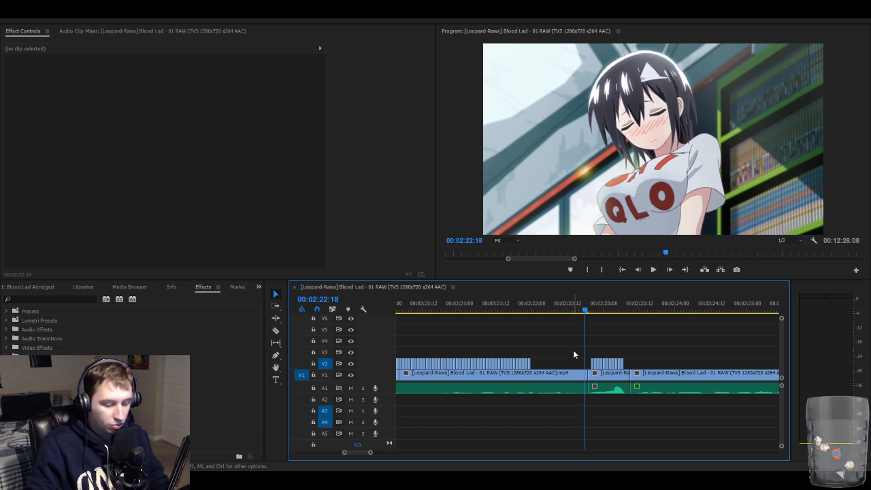
key("equal")
left_click(584, 373)
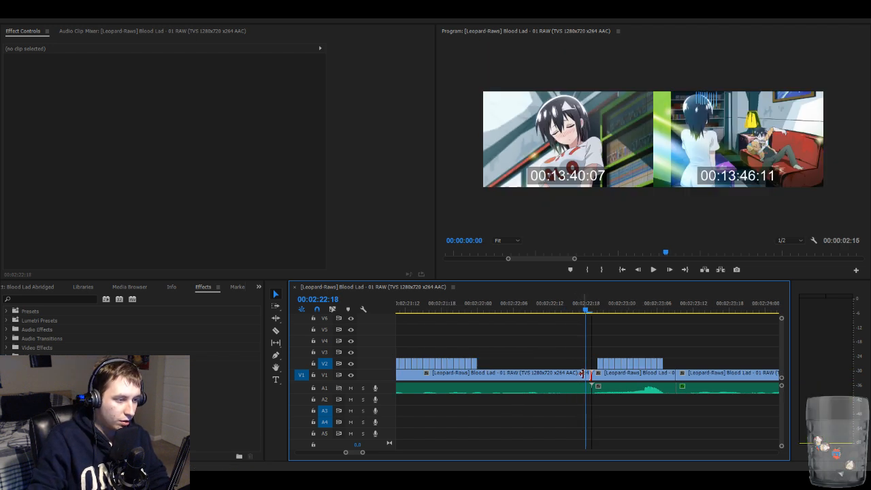
left_click_drag(585, 373, 593, 363)
- Review the girl's lip-sync and step through the masked mouth frames on V2 from 00:02:19:23 to 00:02:20:00
key("space")
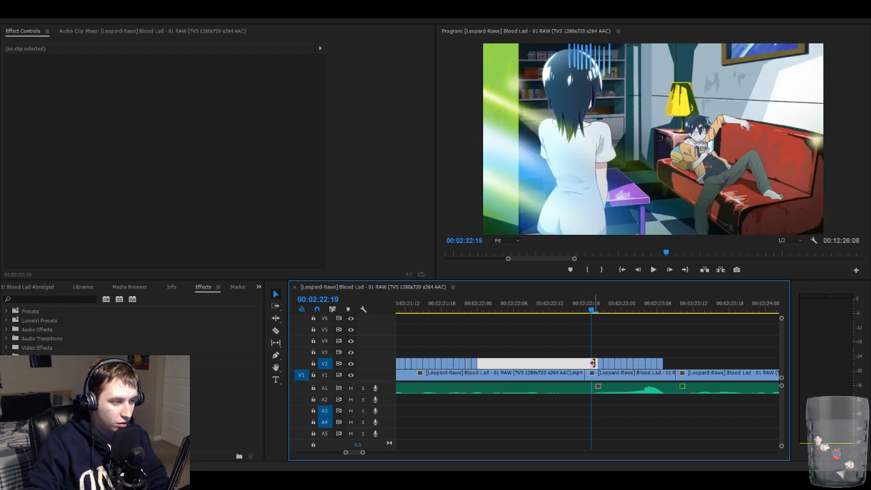
key("j")
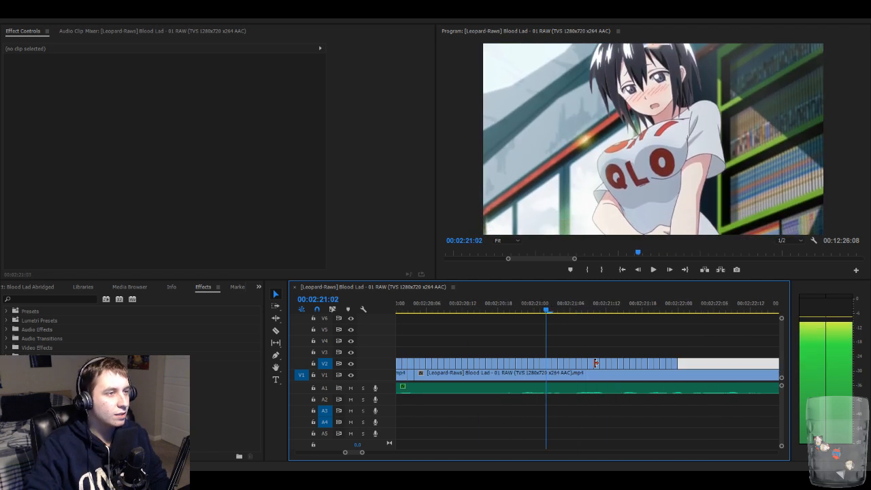
key("Left")
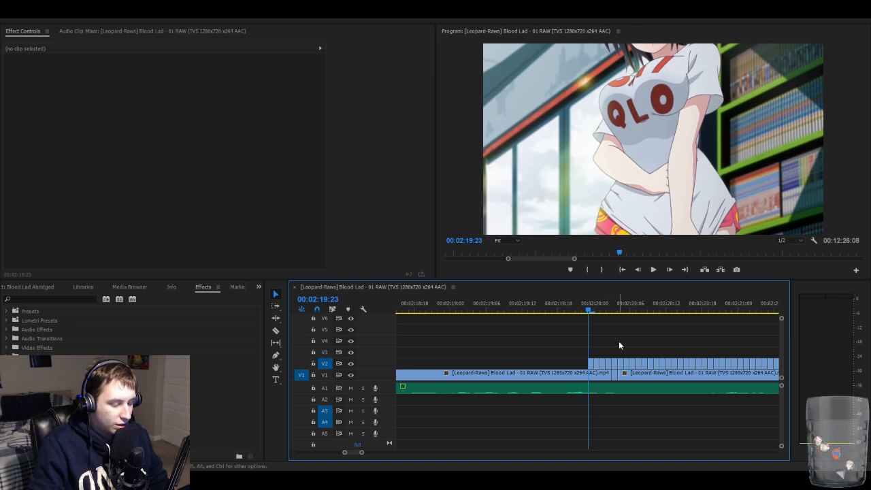
key("equal")
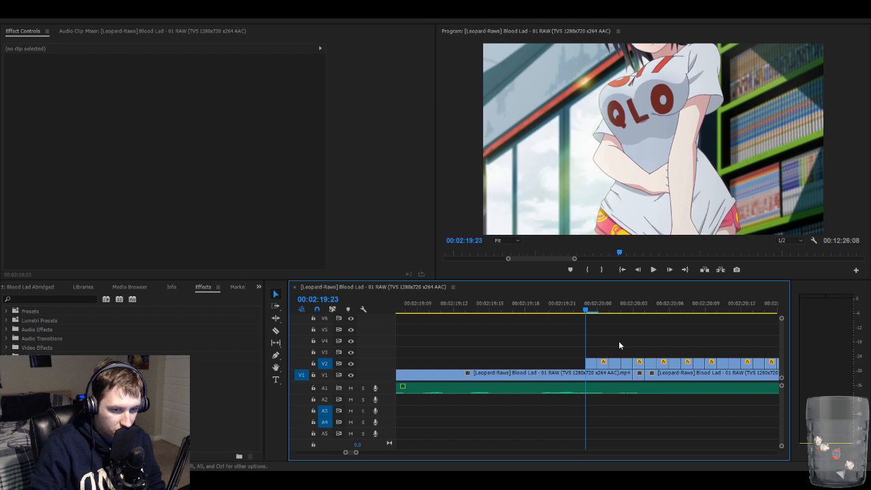
key("Right")
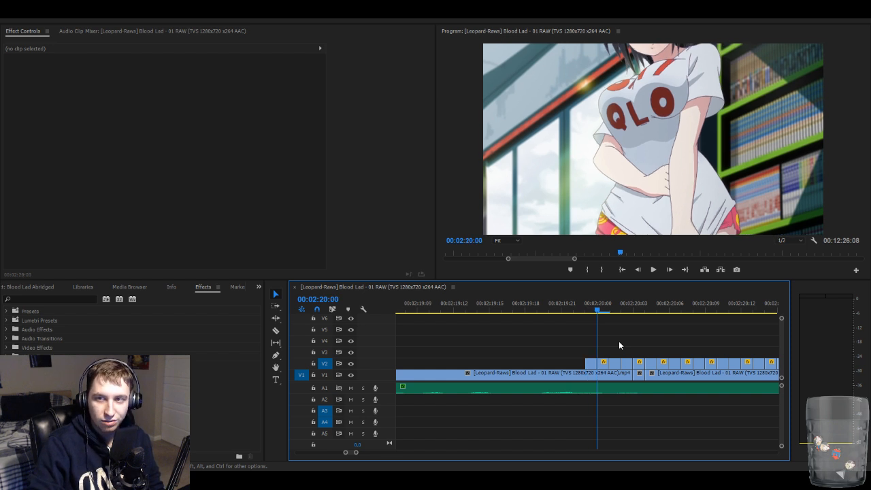
- Lower the masked V2 clip at 00:02:20:00 to a vertical position of 334.2
left_click(604, 364)
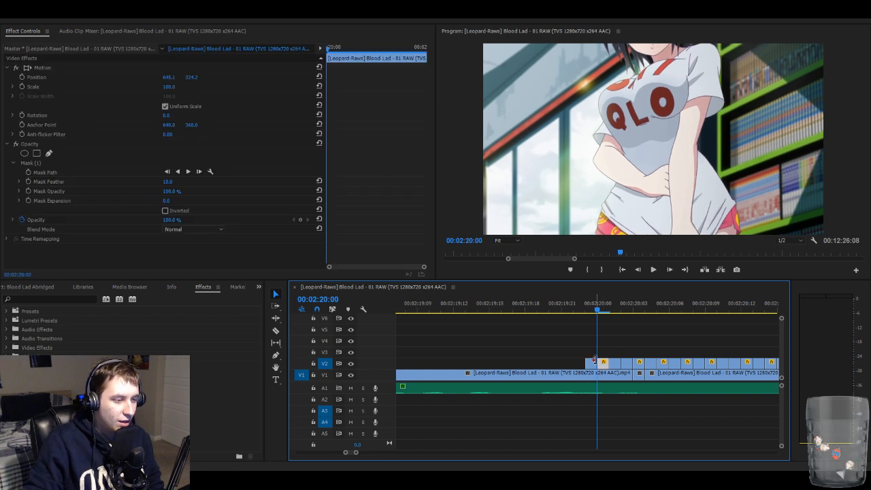
left_click(132, 66)
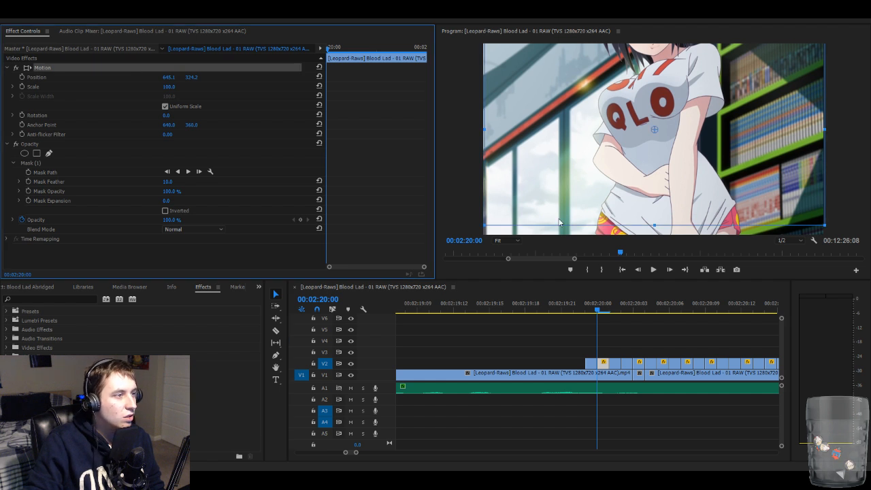
left_click(565, 187)
key("Down")
key("Down")
key("Down")
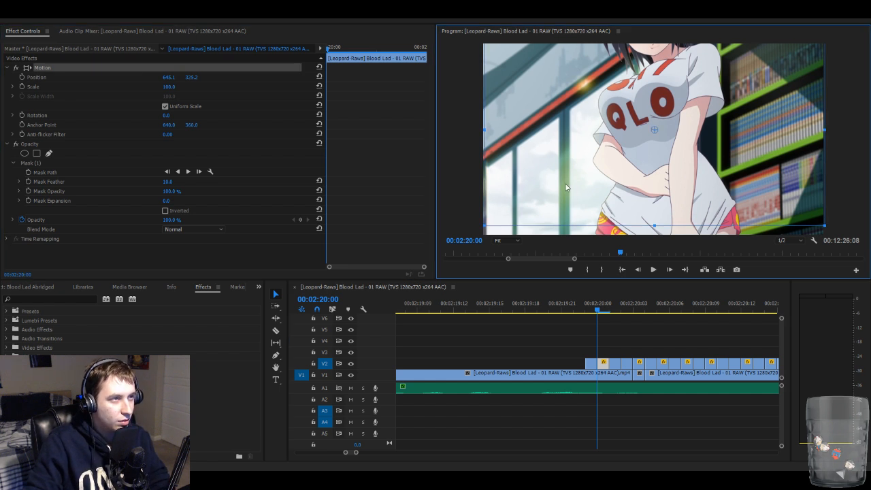
key("Down")
key("Down")
key("Down")
key("Down")
key("Down")
key("Down")
key("Down")
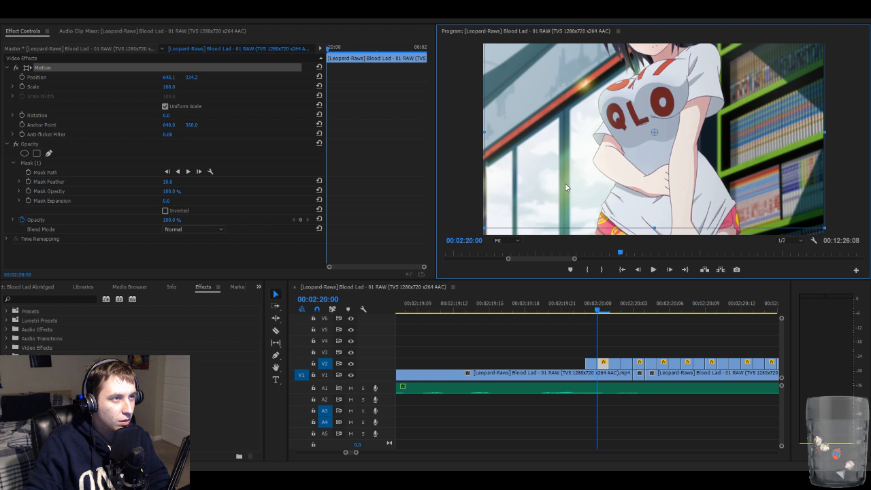
left_click(467, 213)
- Lower the V2 clip at 00:02:20:01 to a vertical position of 338.2 and compare it with the preceding frame
key("Right")
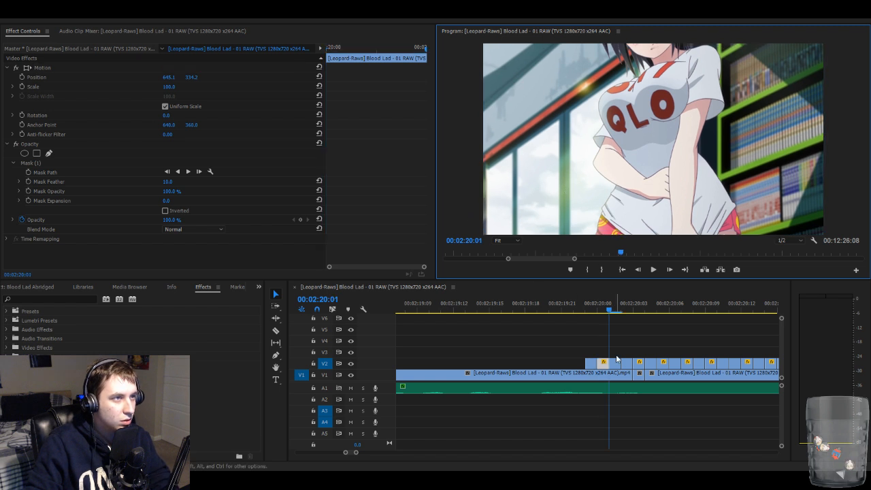
left_click(616, 365)
left_click(232, 69)
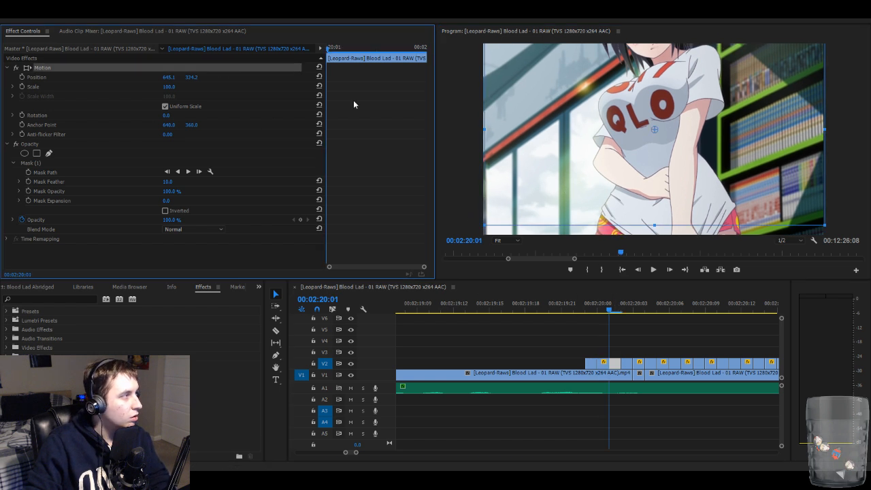
left_click(583, 174)
key("Down")
key("Down")
key("Down")
key("Down")
key("Down")
key("Down")
key("Down")
key("Down")
key("Down")
key("Down")
key("Down")
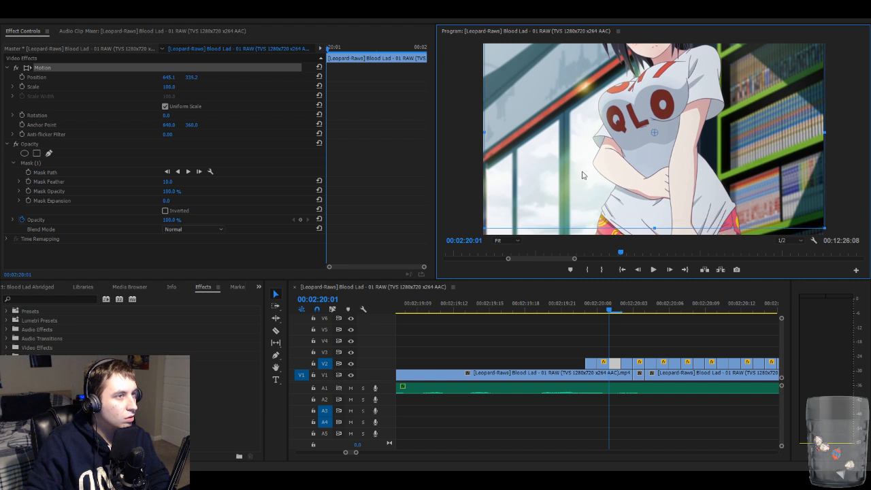
key("Down")
key("Down")
key("Down")
left_click(463, 191)
key("Left")
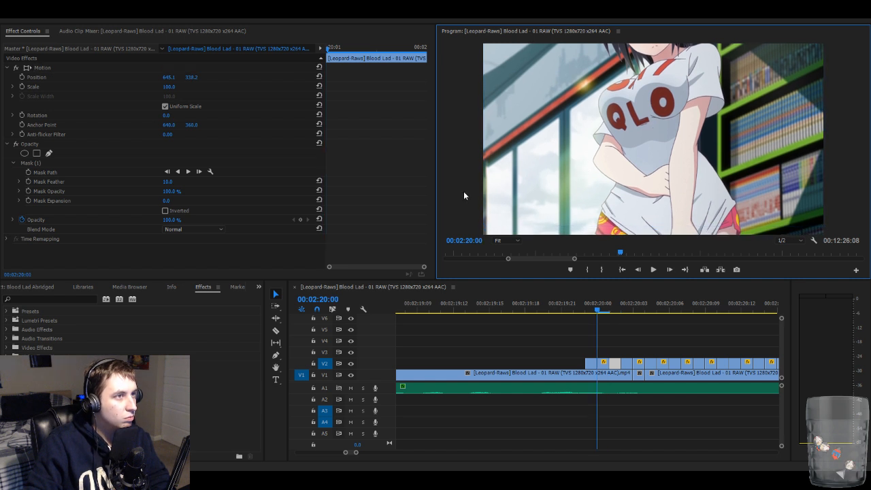
key("Right")
key("Left")
key("Right")
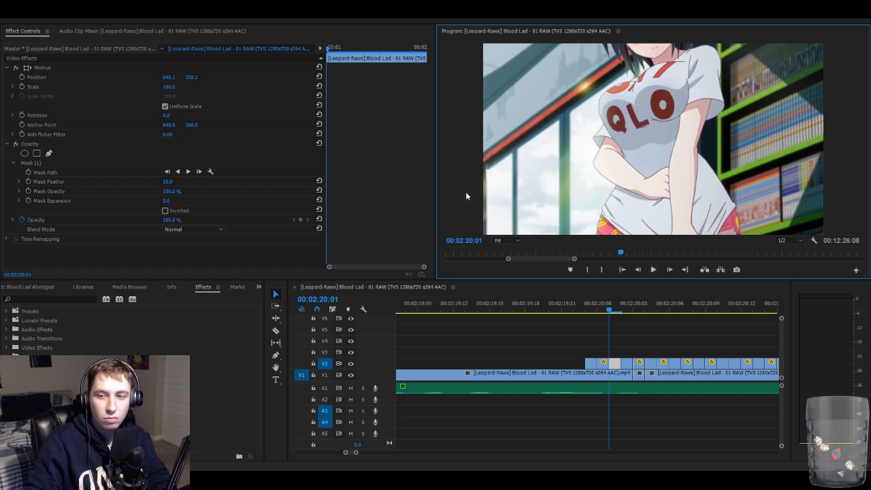
- Lower the V2 clip at 00:02:20:02 to a vertical position of 347.2
key("Right")
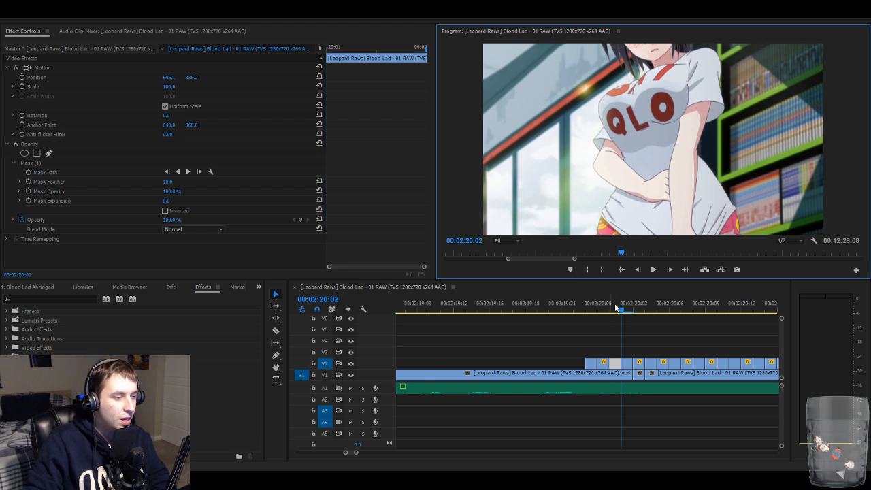
left_click(629, 368)
left_click(256, 69)
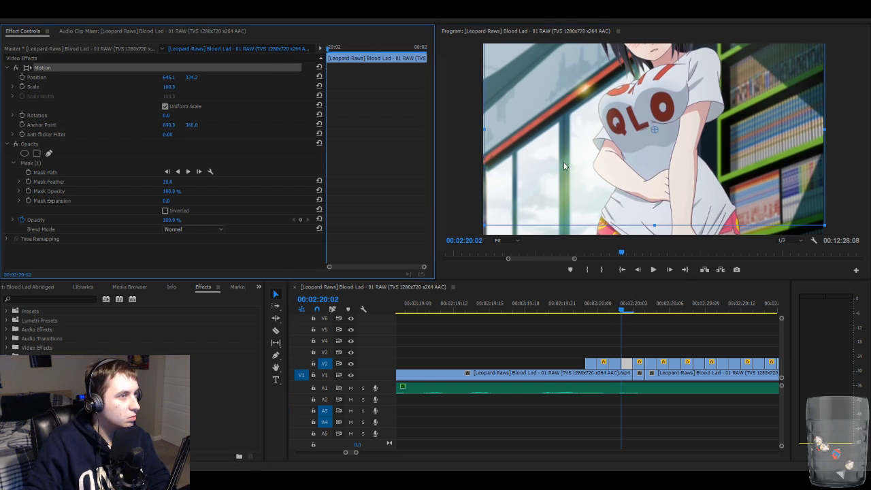
left_click(572, 170)
key("Down")
key("Down")
key("Down")
key("Down")
key("Down")
key("Down")
key("Down")
key("Down")
key("Down")
key("Down")
key("Down")
key("Down")
key("Down")
key("Down")
key("Down")
key("Down")
key("Down")
key("Down")
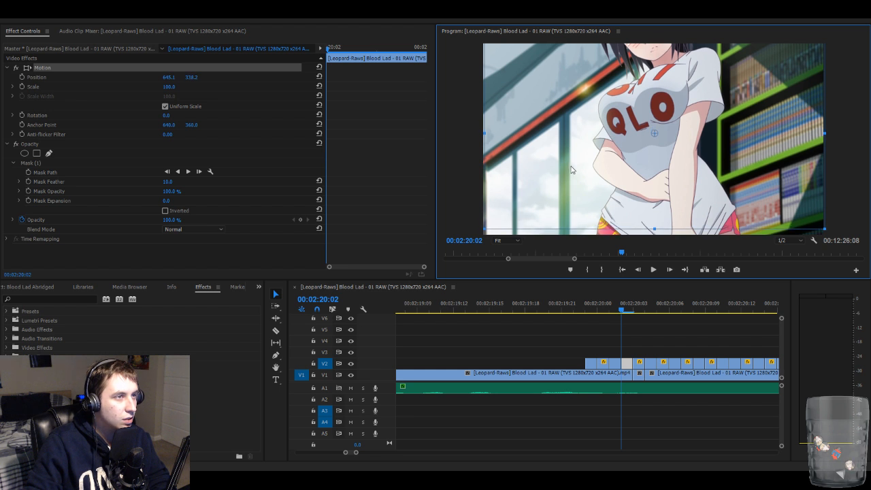
left_click(458, 158)
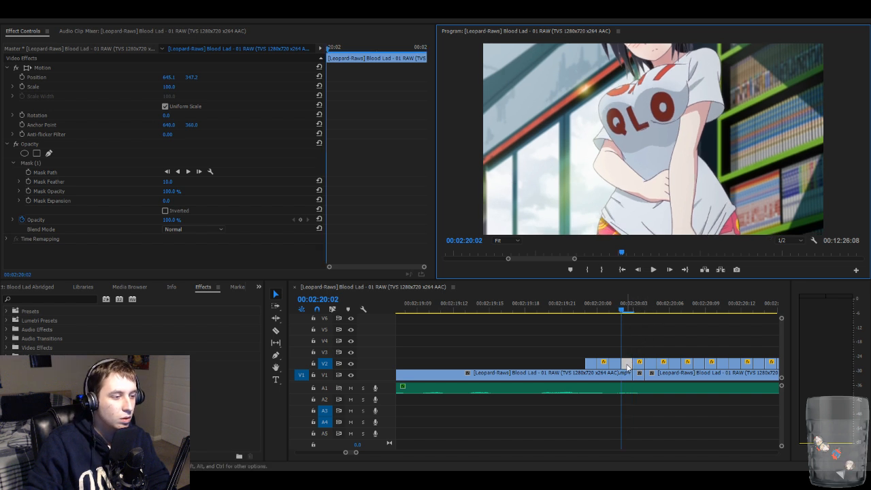
- Reposition the V2 clip at 00:02:20:04 to 641.7, 370.2 and compare it with the preceding frame
key("Right")
key("Right")
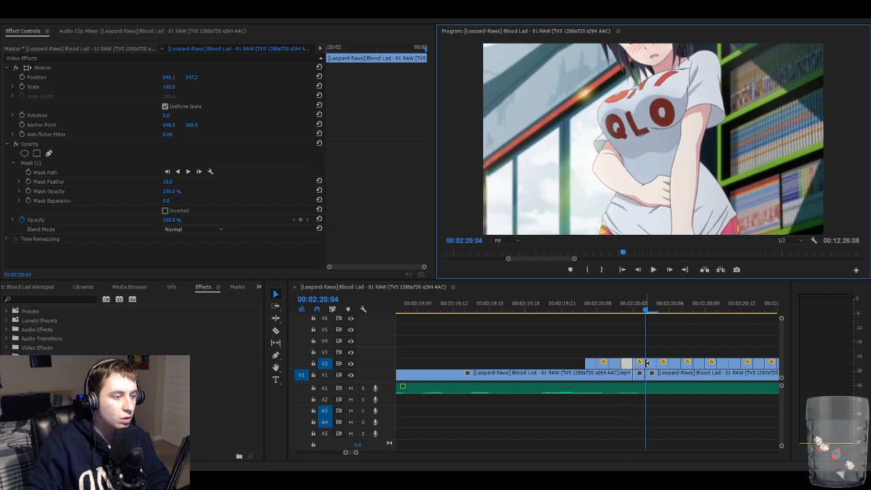
key("Left")
key("Right")
left_click(651, 363)
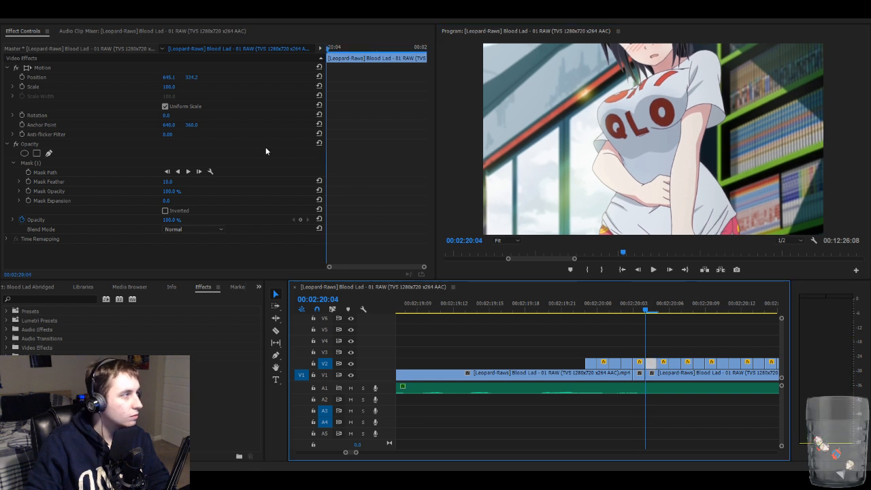
left_click(193, 71)
left_click_drag(649, 176, 652, 186)
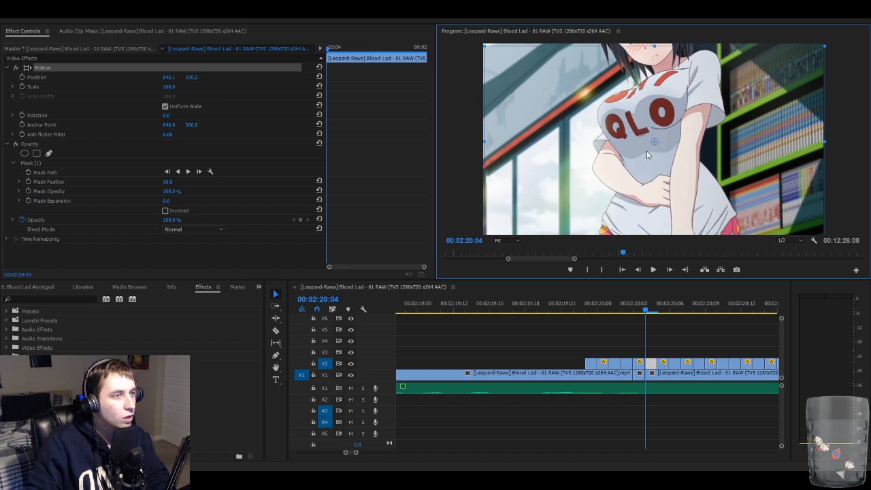
left_click_drag(648, 155, 647, 155)
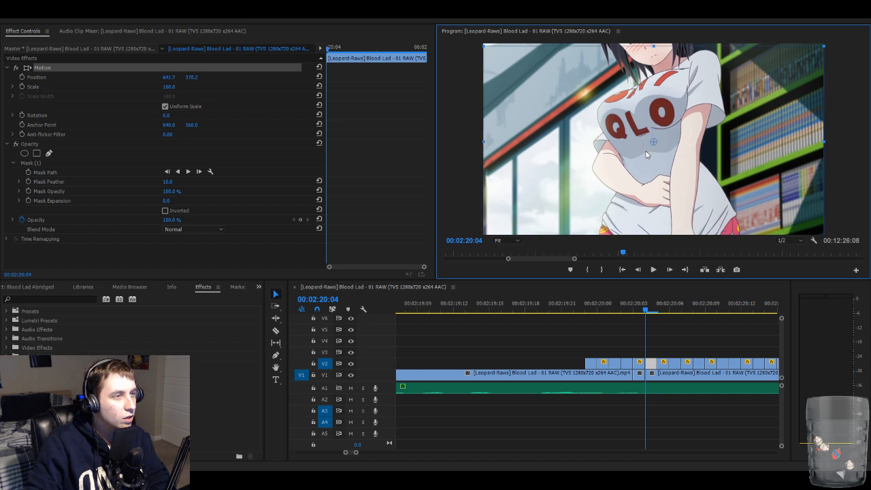
left_click(457, 157)
key("Left")
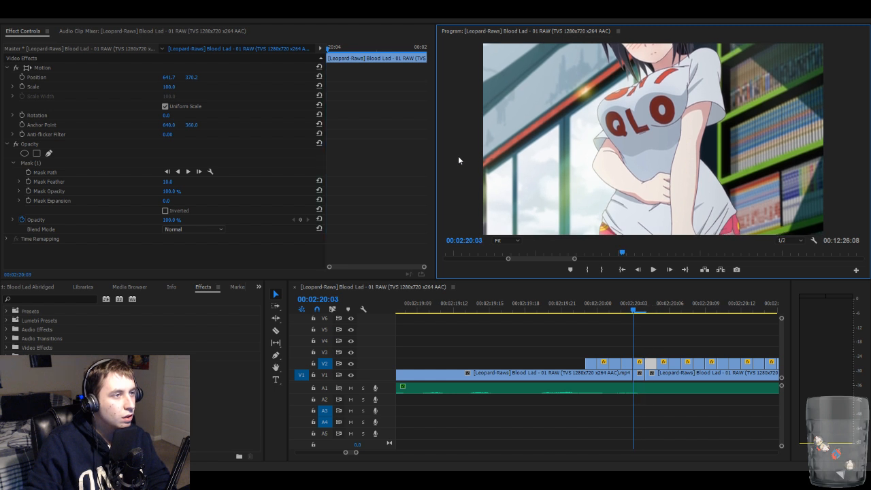
key("Right")
- Copy the attributes of the 00:02:20:04 clip and paste them onto all V2 clips from 00:02:20:05 onward
key("Right")
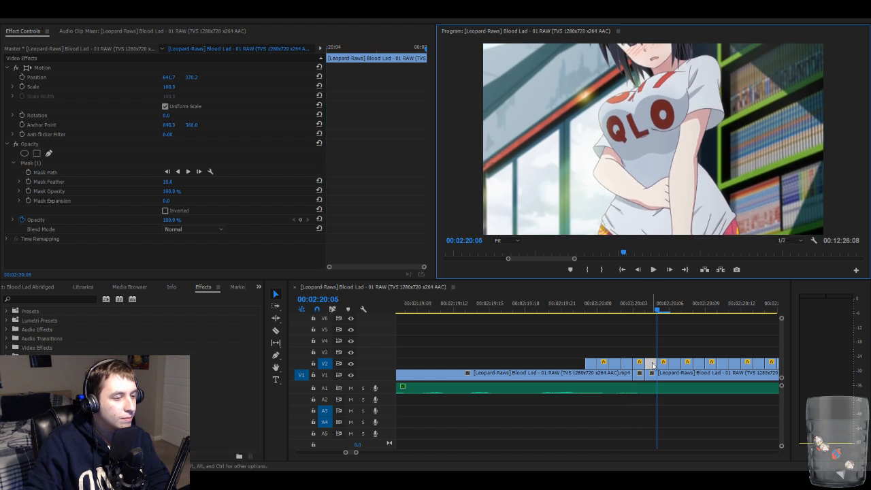
left_click(653, 366)
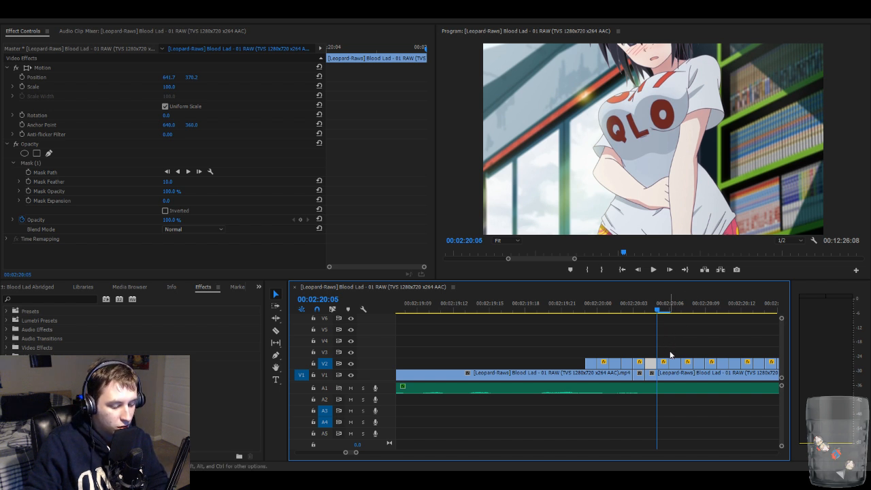
key("minus")
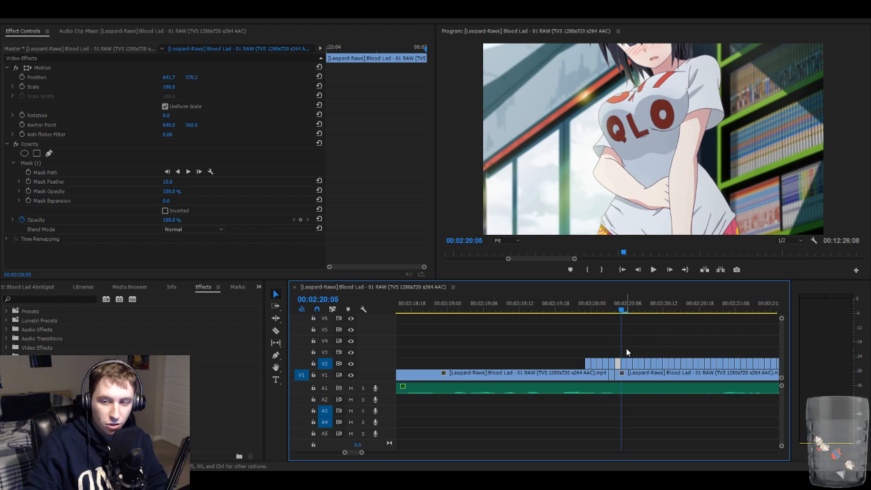
left_click_drag(626, 350, 721, 365)
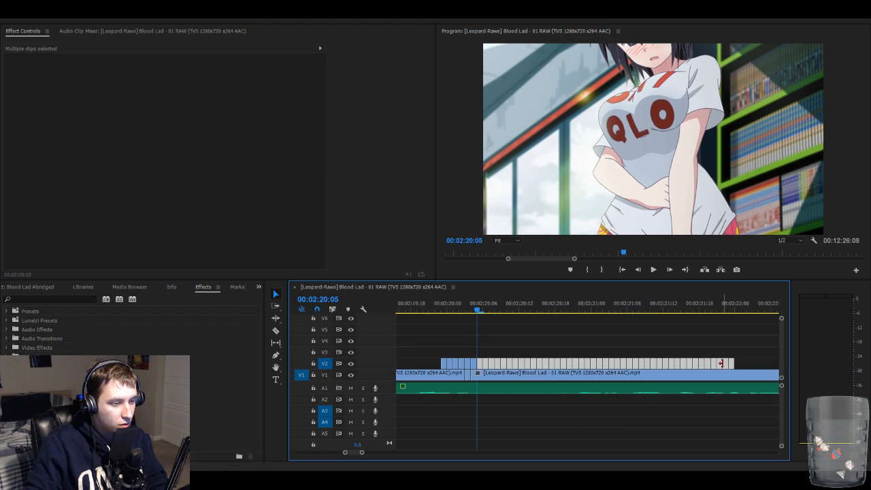
left_click(757, 85)
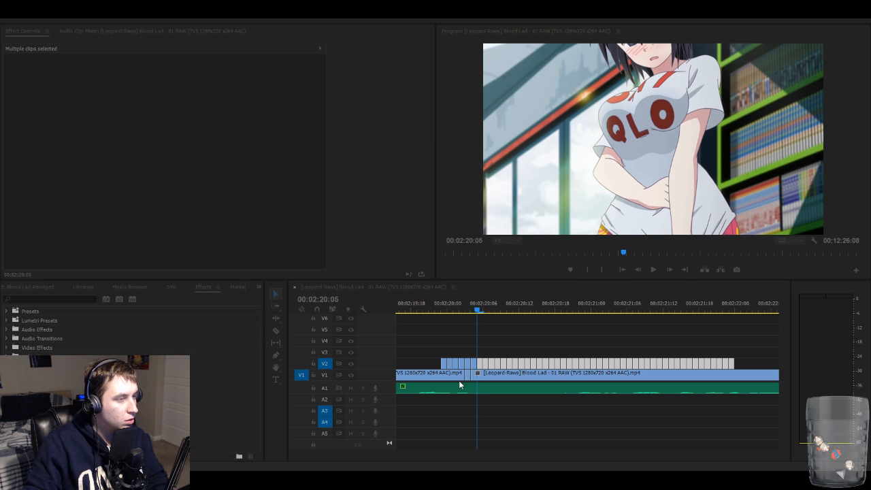
key("=")
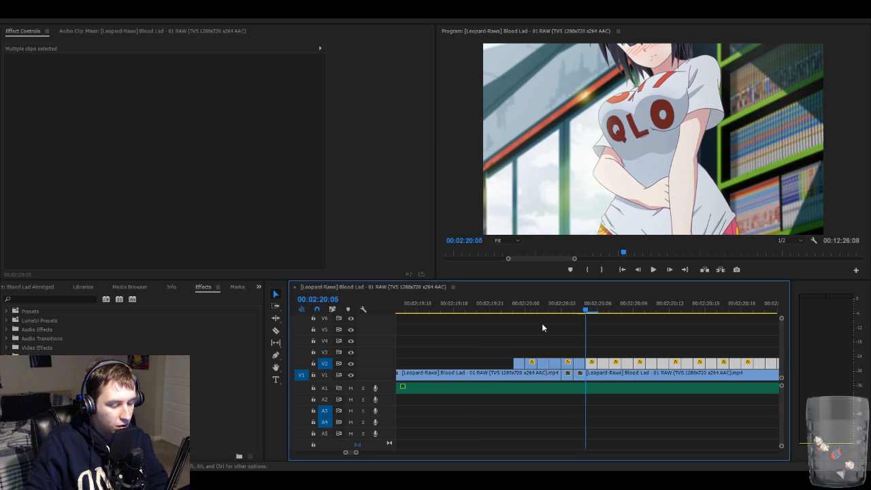
left_click(621, 335)
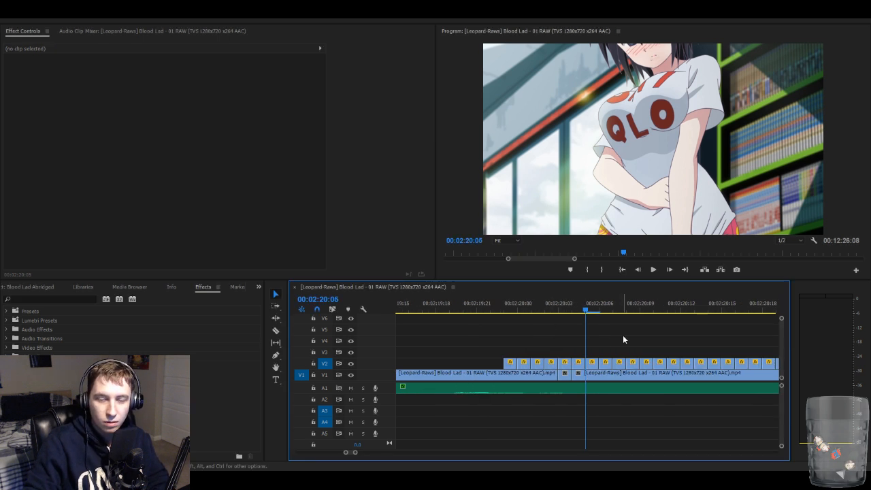
- Lower the V2 clip at 00:02:20:05 to a vertical position of 372.2
left_click(594, 365)
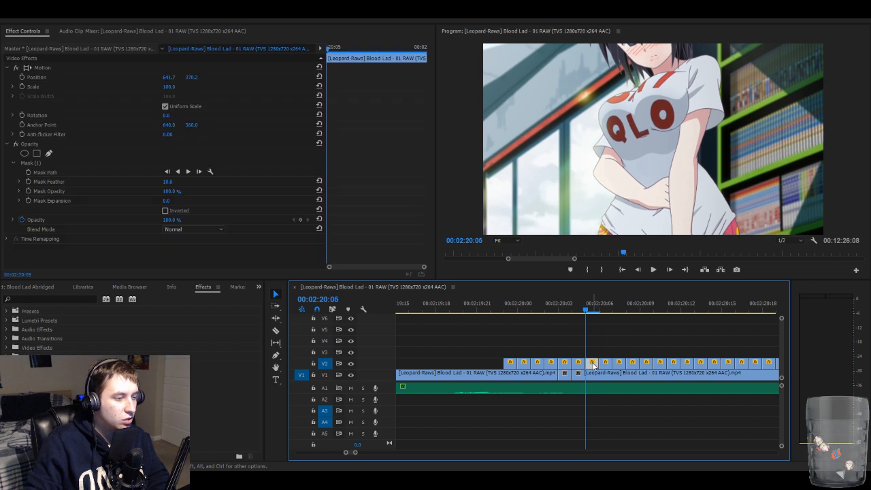
left_click(256, 69)
left_click(569, 140)
left_click_drag(569, 140, 570, 141)
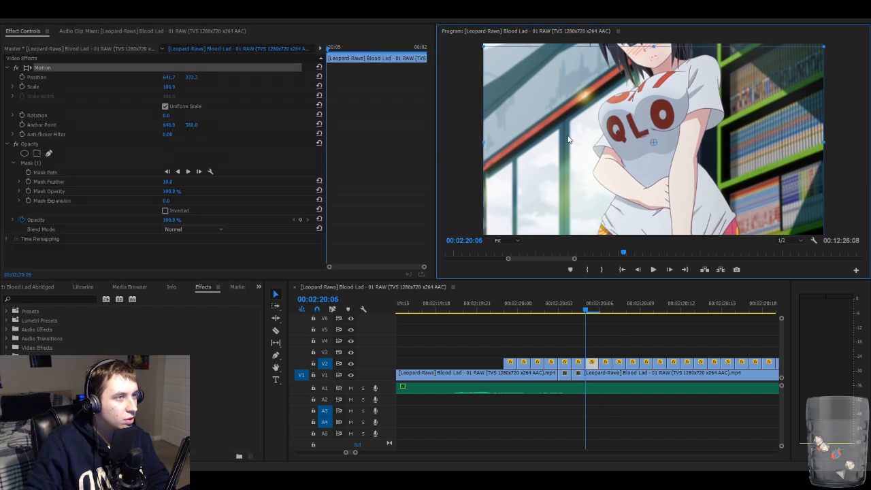
left_click(625, 343)
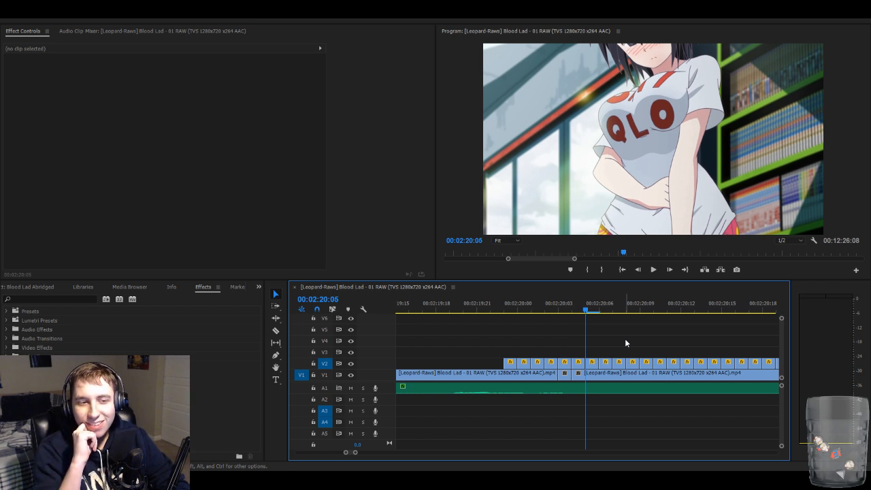
- Lower the V2 clip at 00:02:20:06 to a vertical position of 389.2
key("Right")
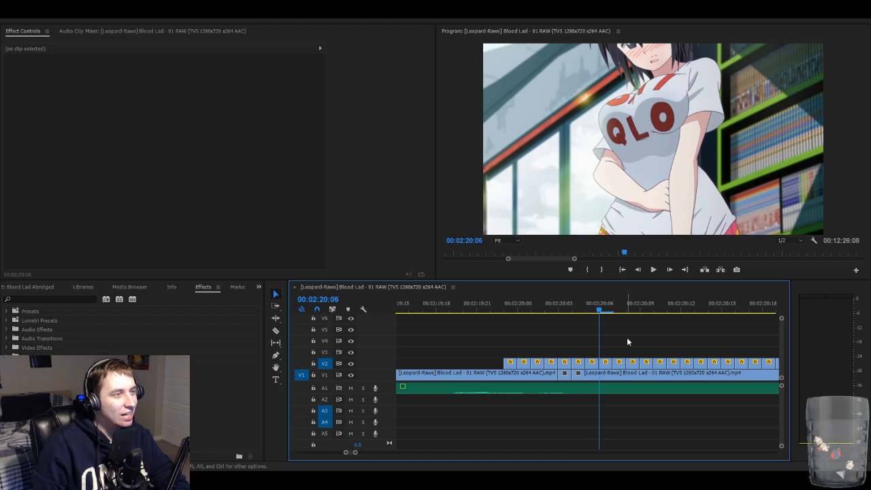
left_click(606, 366)
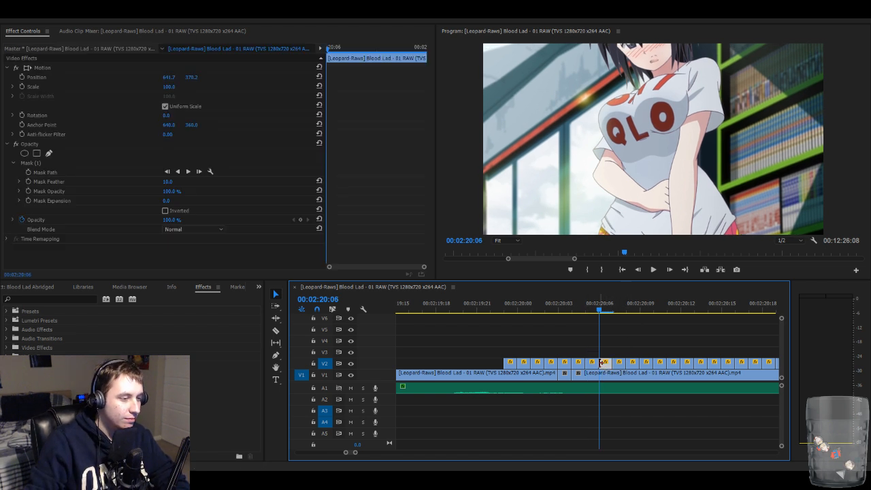
left_click(192, 68)
left_click_drag(585, 140, 584, 145)
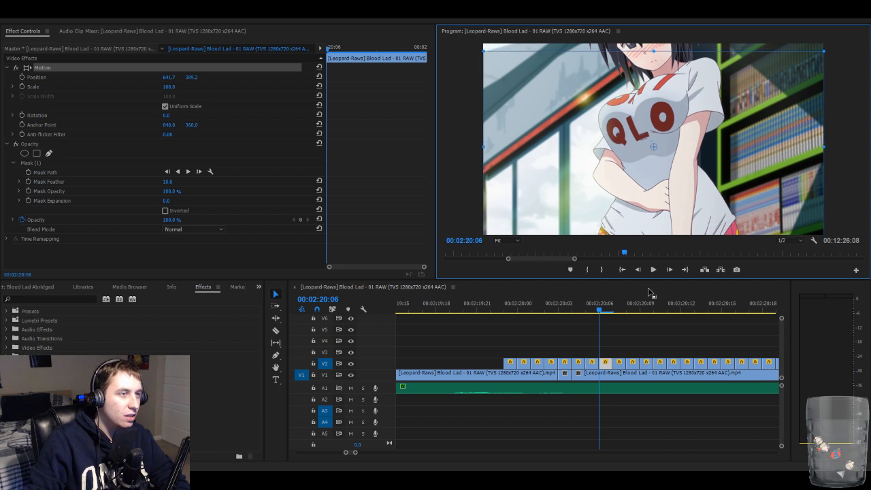
left_click(645, 338)
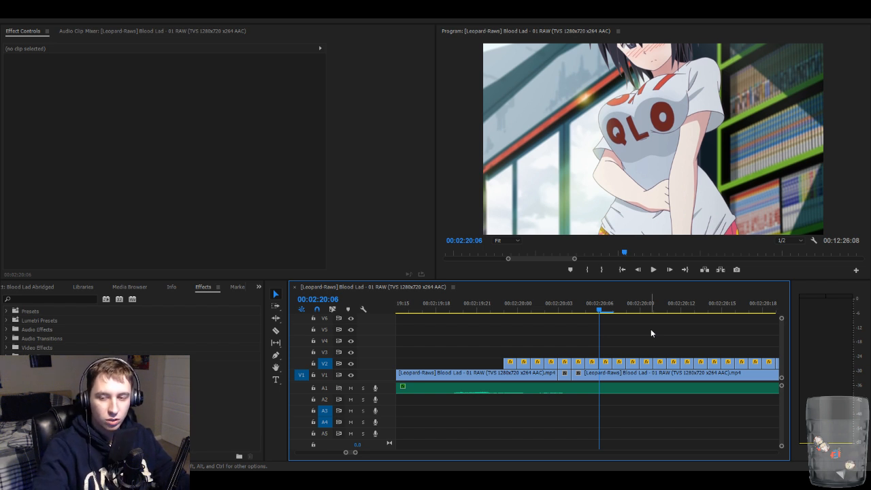
- Lower the V2 clip at 00:02:20:07 to a vertical position of 372.2
left_click(622, 366)
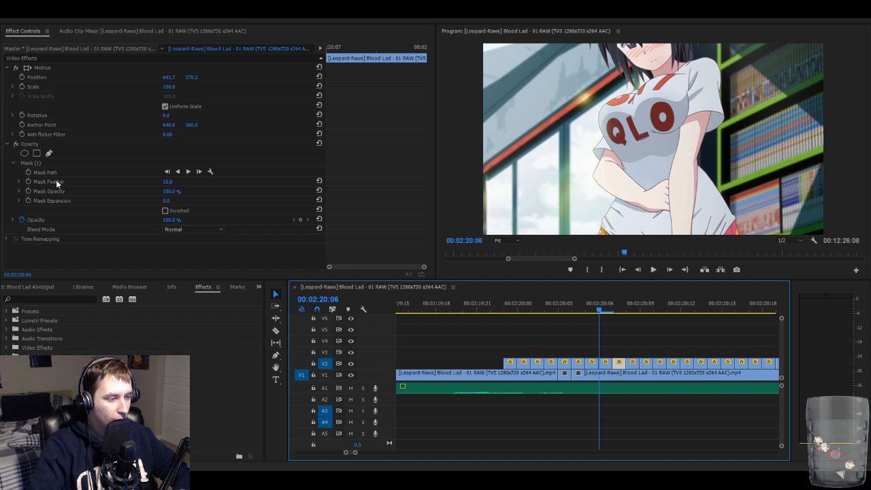
key("Right")
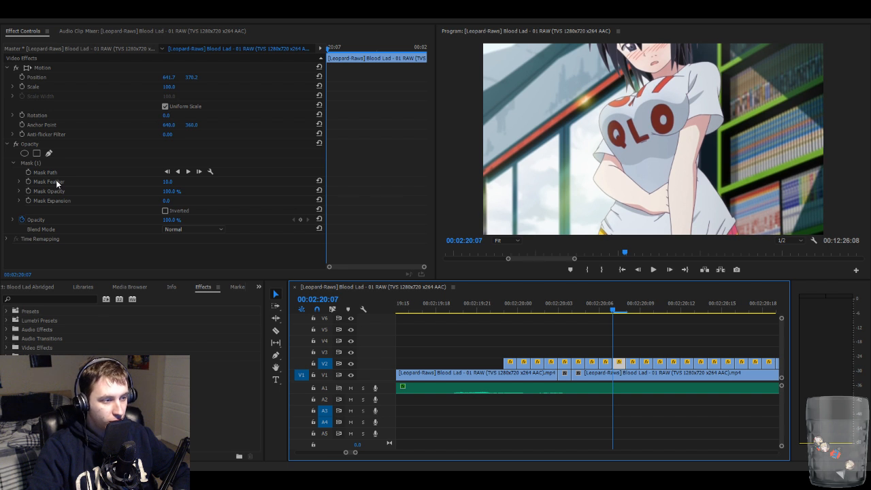
left_click(187, 66)
left_click_drag(595, 109, 593, 111)
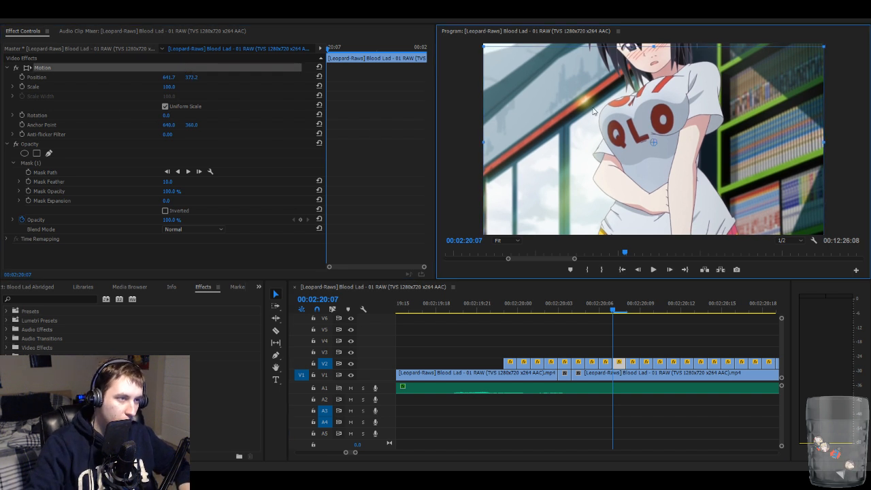
- Lower the V2 clip at 00:02:20:07 to a vertical position of 396.2 and compare it with the neighbouring frames
key("Down")
key("Down")
key("Down")
key("Down")
key("Down")
key("Down")
key("Down")
key("Down")
key("Down")
key("Down")
key("Down")
key("Down")
key("Down")
key("Down")
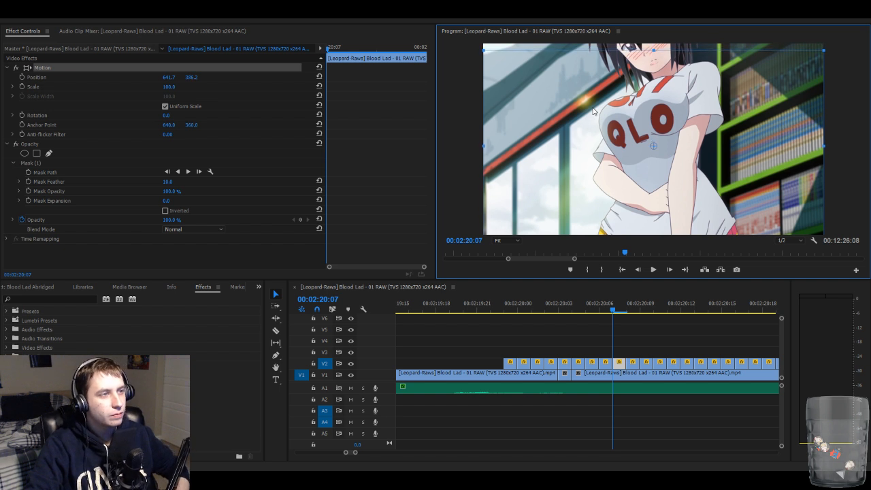
key("Down")
key("Down")
key("Down")
key("Down")
key("Down")
key("Down")
key("Down")
key("Down")
key("Down")
key("Down")
key("Down")
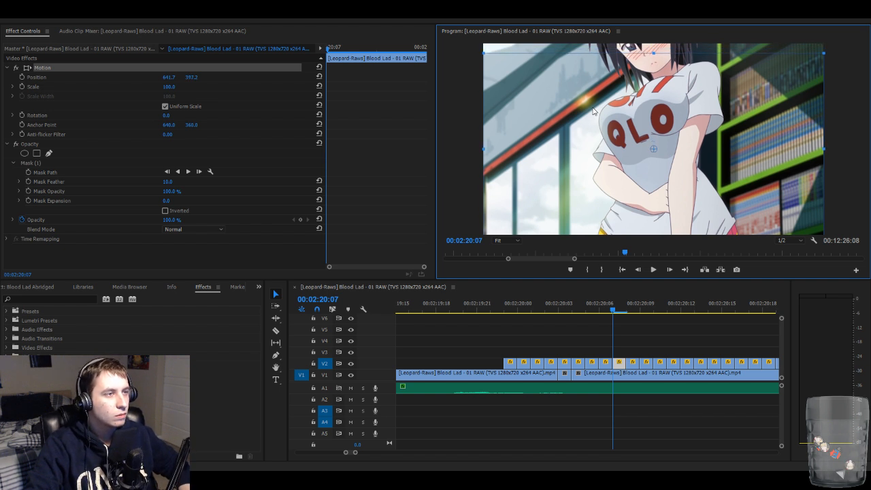
key("Up")
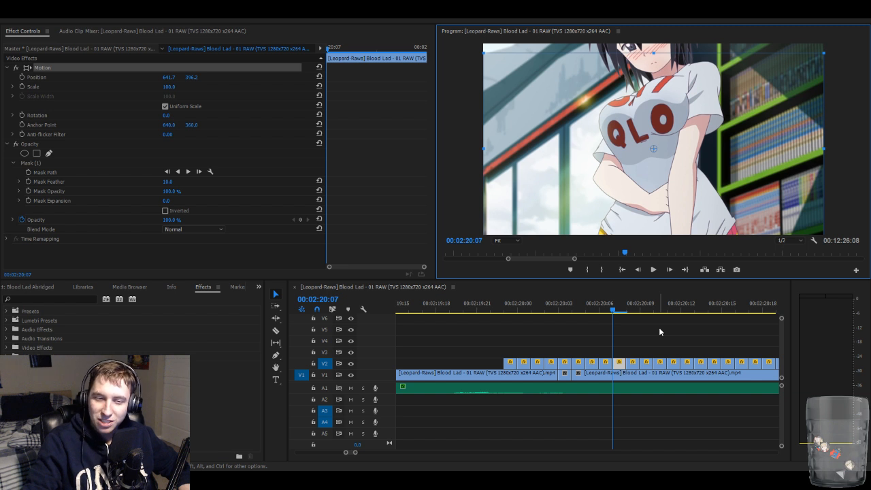
left_click(34, 165)
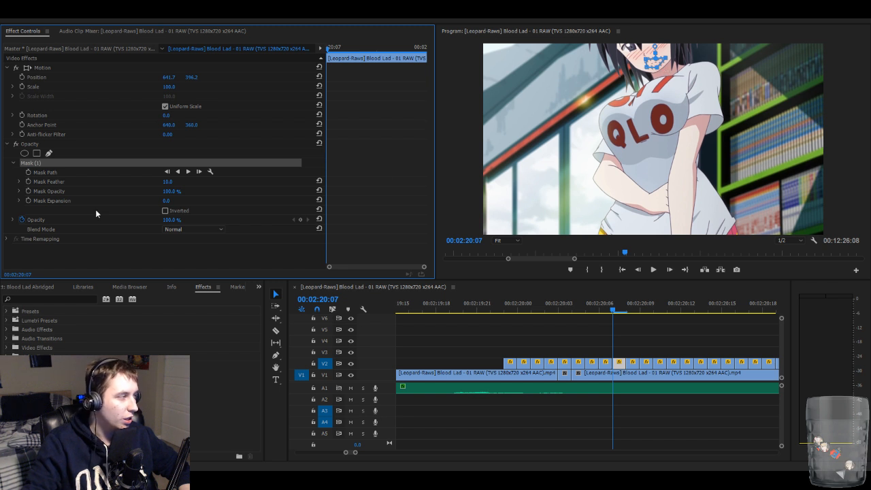
left_click(630, 341)
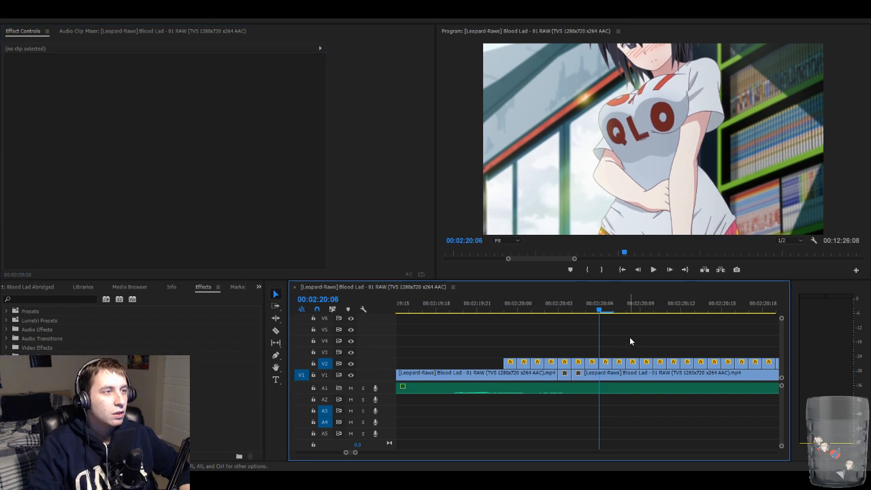
key("Left")
key("Right")
- Lower the V2 clip at 00:02:20:08 to a vertical position of 408.2 and compare it with the previous frame
key("Right")
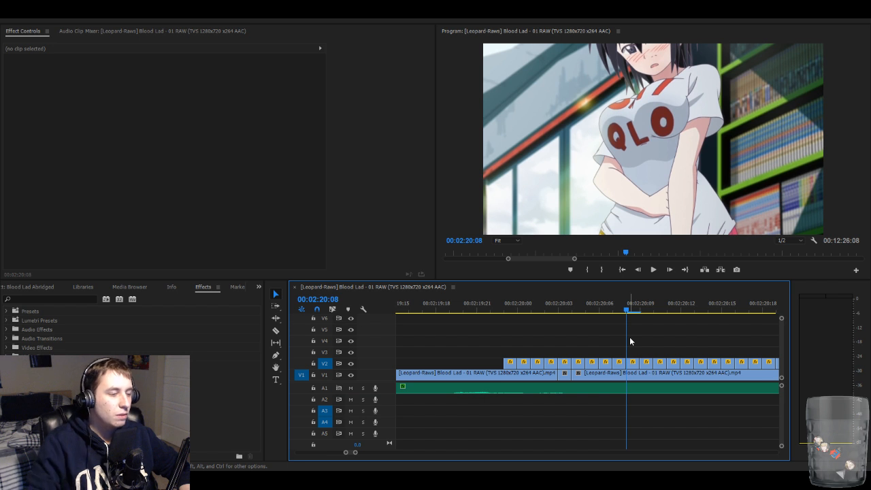
left_click(633, 362)
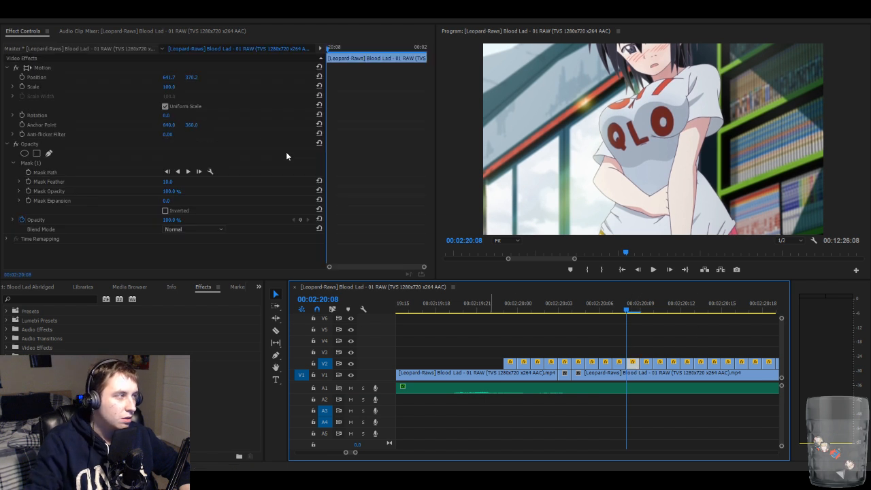
left_click(224, 67)
key("Right")
key("Right")
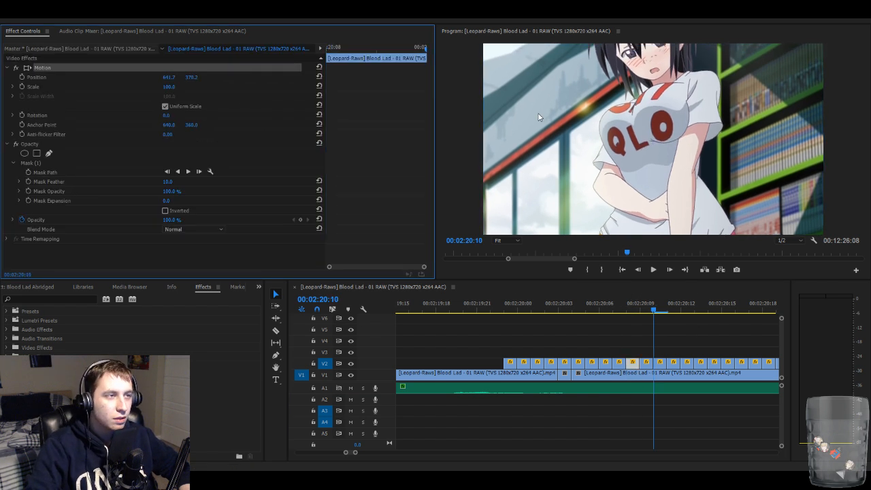
key("Left")
key("Left")
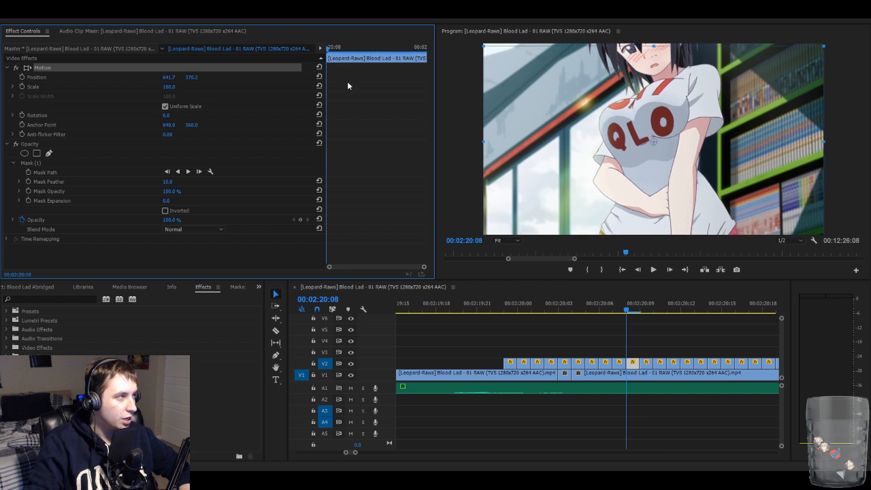
left_click(583, 142)
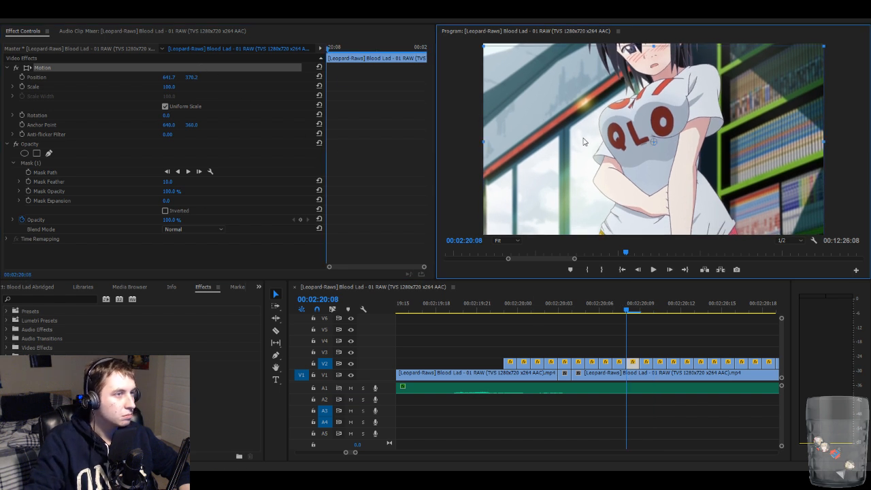
key("Down")
key("Down")
key("Down")
key("Down")
key("Down")
key("Down")
key("Down")
key("Down")
key("Down")
key("Down")
key("Down")
key("Down")
key("Down")
key("Down")
key("Down")
key("Down")
key("Down")
key("Down")
key("Down")
key("Down")
key("Down")
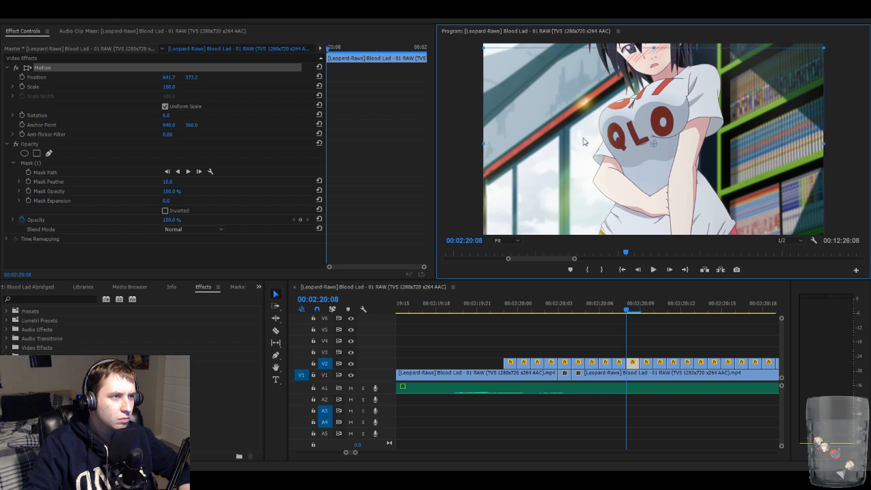
key("Down")
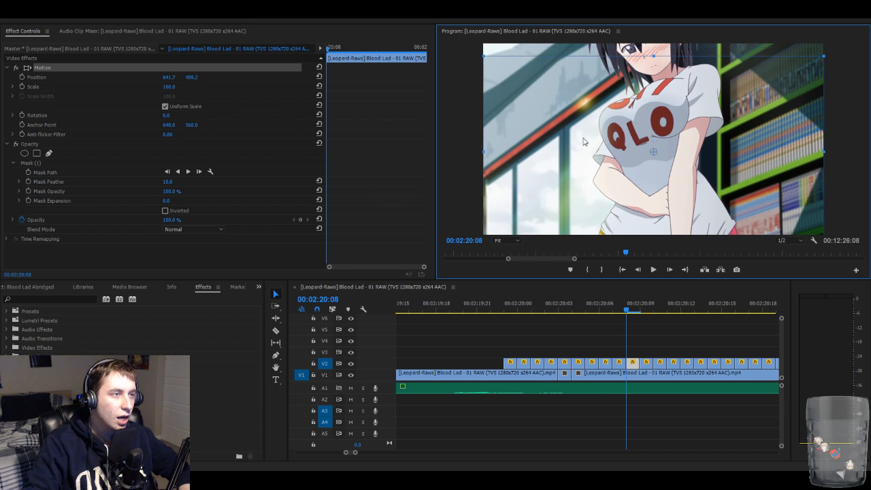
left_click(671, 333)
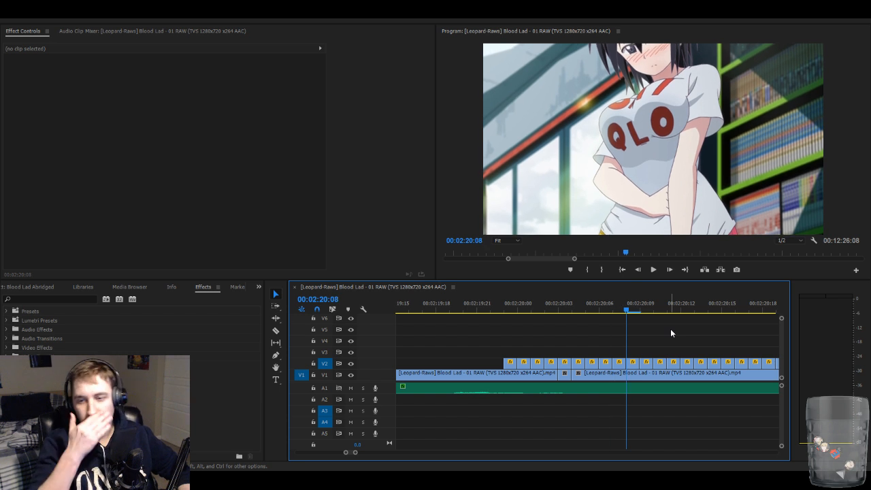
key("Left")
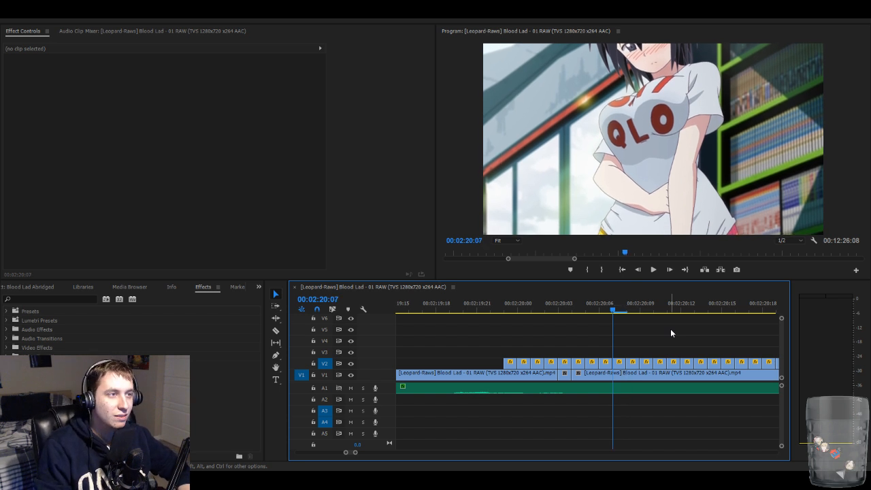
- Lower the V2 clip at 00:02:20:09 to a vertical position of 418.2 and compare it with the previous frame
key("Right")
key("Right")
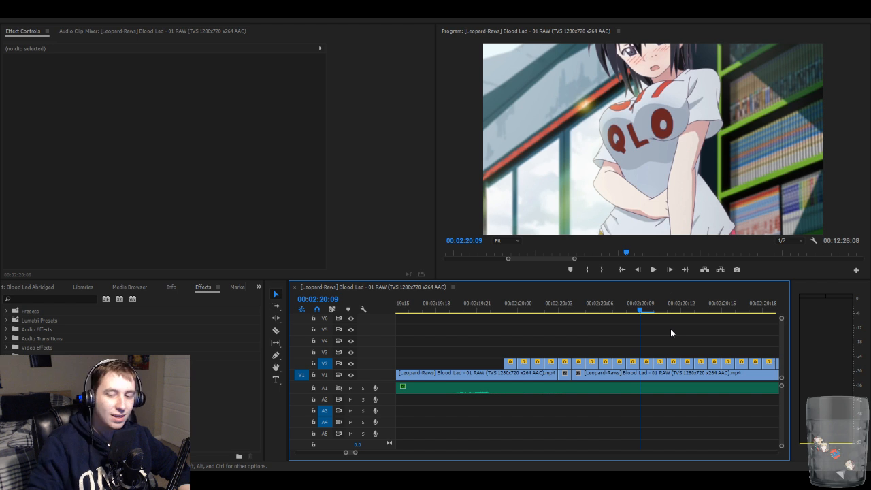
left_click(649, 364)
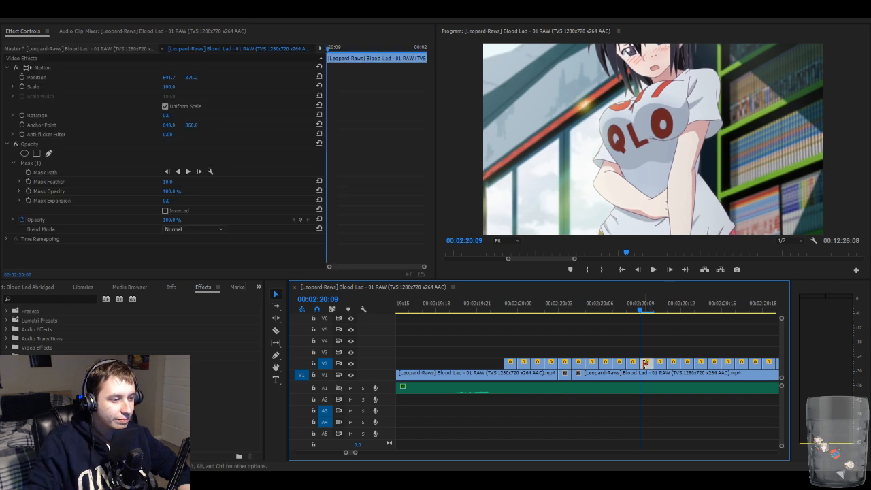
left_click(196, 66)
left_click_drag(594, 170, 593, 173)
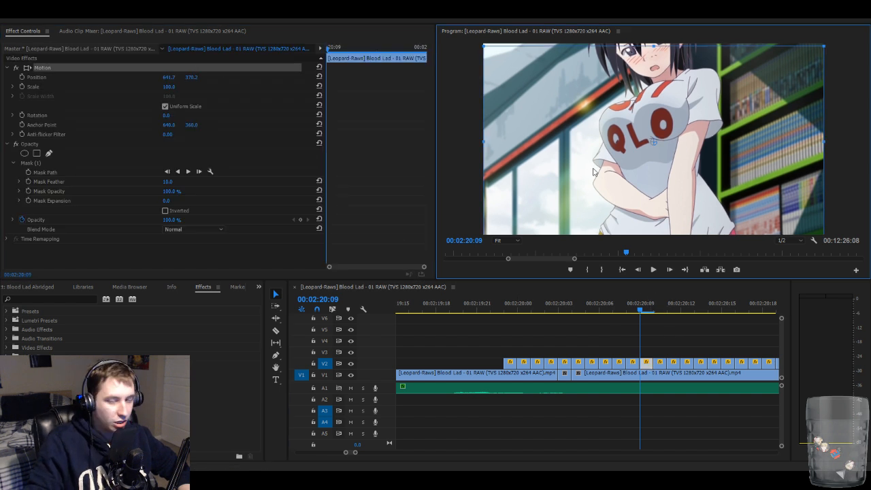
key("Down")
key("Down")
key("Down")
key("Down")
key("Down")
key("Down")
key("Down")
key("Down")
key("Down")
key("Down")
key("Down")
key("Down")
key("Down")
key("Down")
key("Down")
key("Down")
key("Down")
key("Down")
key("Down")
key("Down")
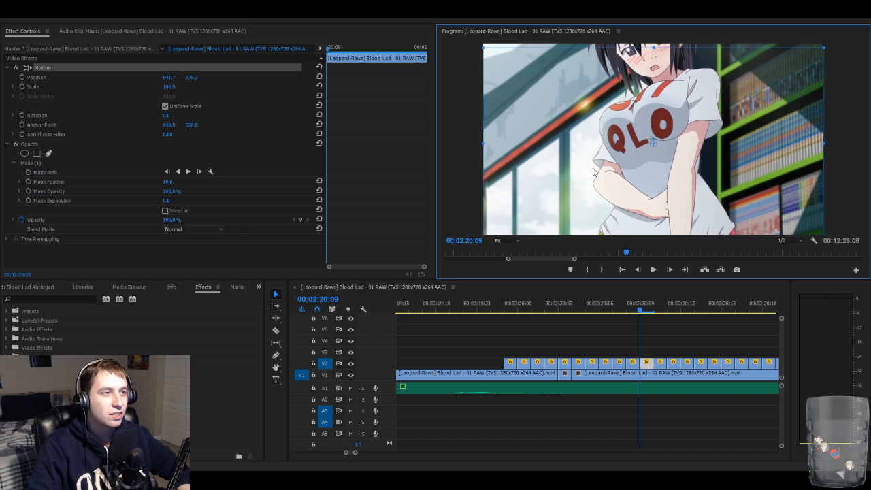
key("Down")
key("Down")
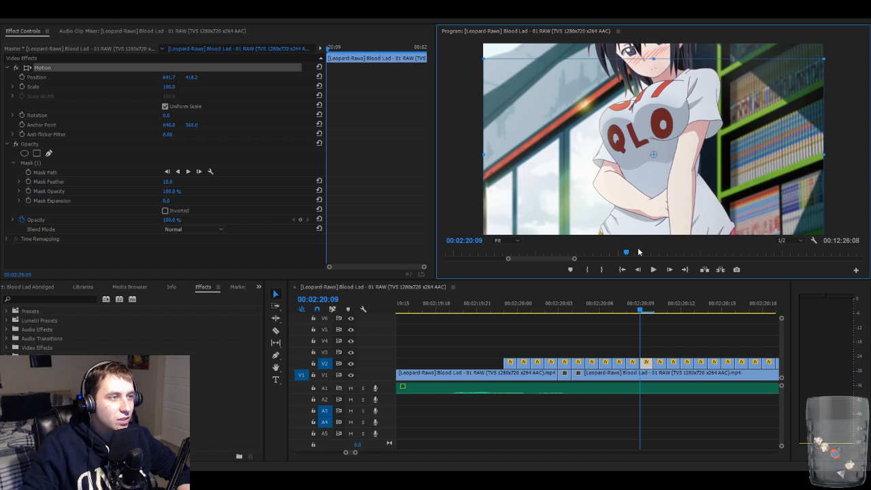
left_click(678, 342)
key("Left")
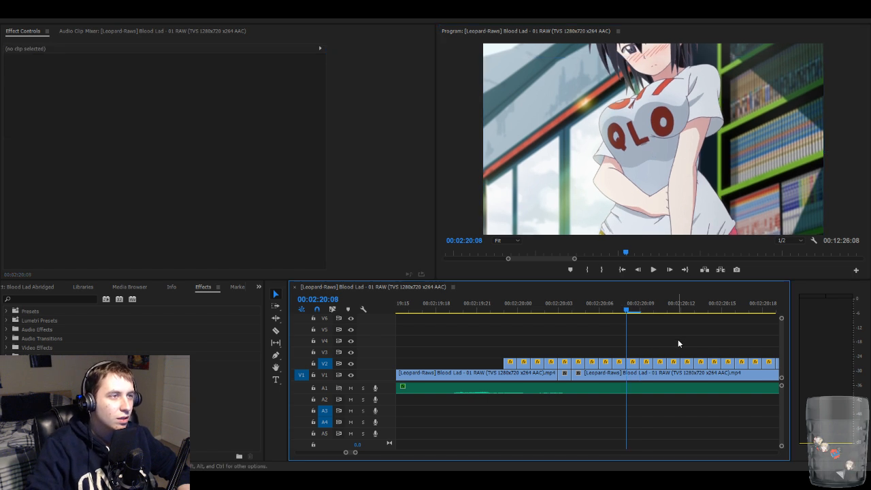
- Lower the V2 clip at 00:02:20:10 to a vertical position of 425.2
key("Right")
key("Right")
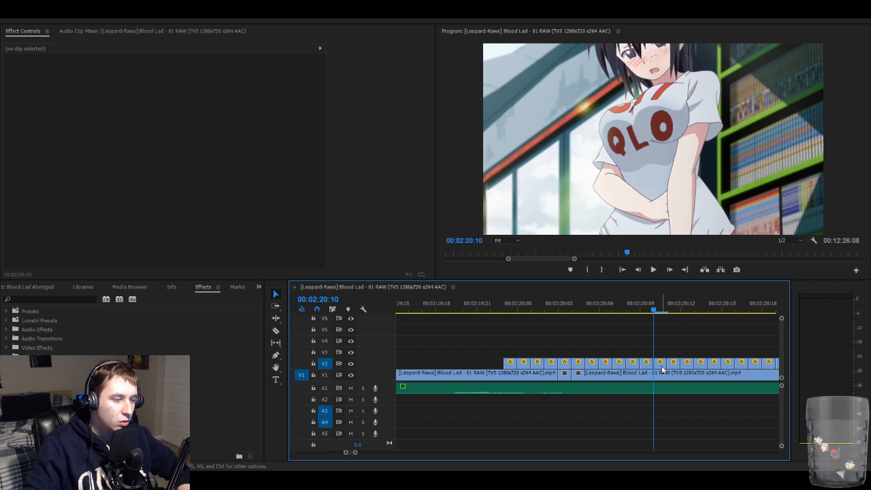
left_click(662, 368)
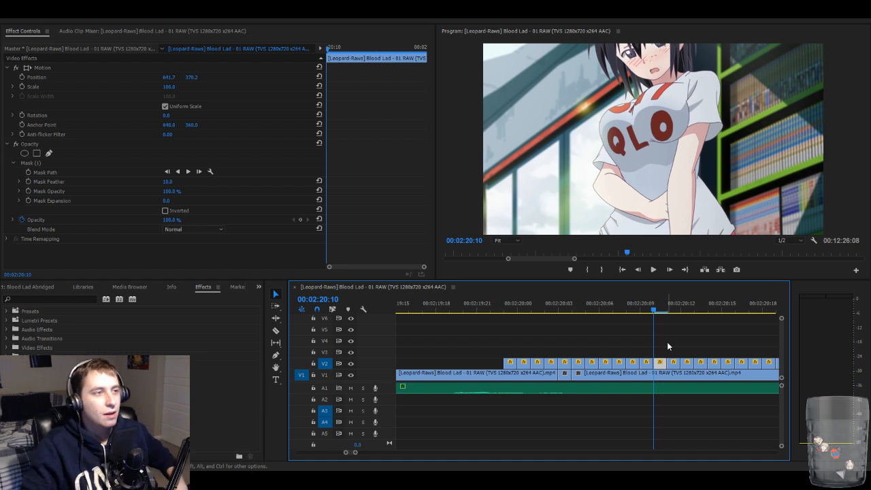
left_click(234, 66)
left_click(591, 128)
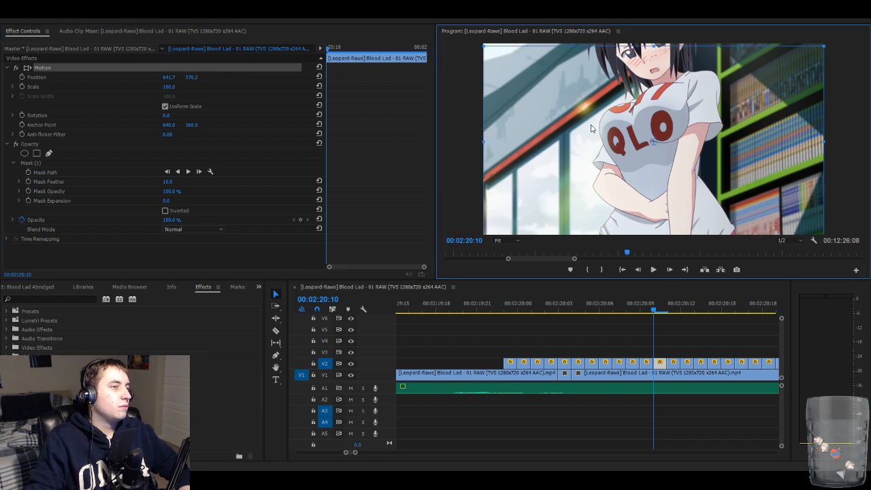
key("Down")
key("Down")
key("Down")
key("Down")
key("Down")
key("Down")
key("Down")
key("Down")
key("Down")
key("Down")
key("Down")
key("Down")
key("Down")
key("Down")
key("Down")
key("Down")
key("Down")
key("Down")
key("Down")
key("Down")
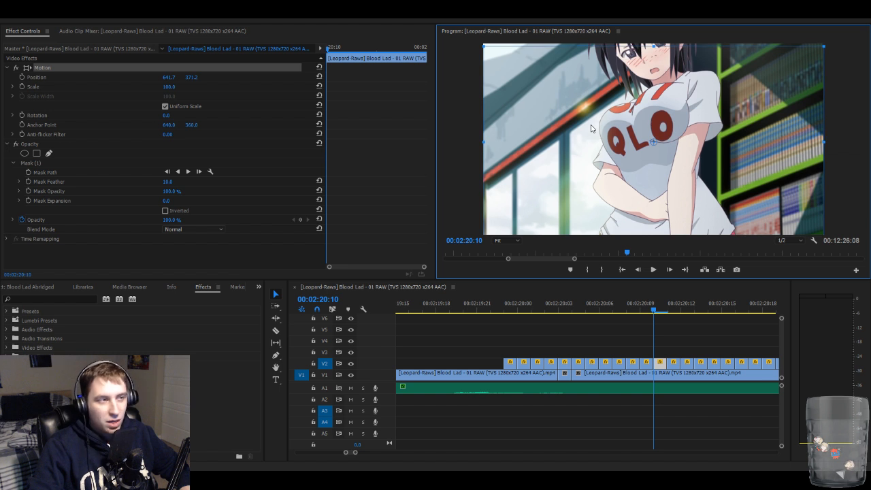
key("Down")
key("Down")
key("Down")
key("Down")
key("Down")
key("Down")
key("Down")
key("Down")
key("Down")
key("Down")
key("Down")
key("Down")
key("Down")
key("Down")
key("Down")
key("Down")
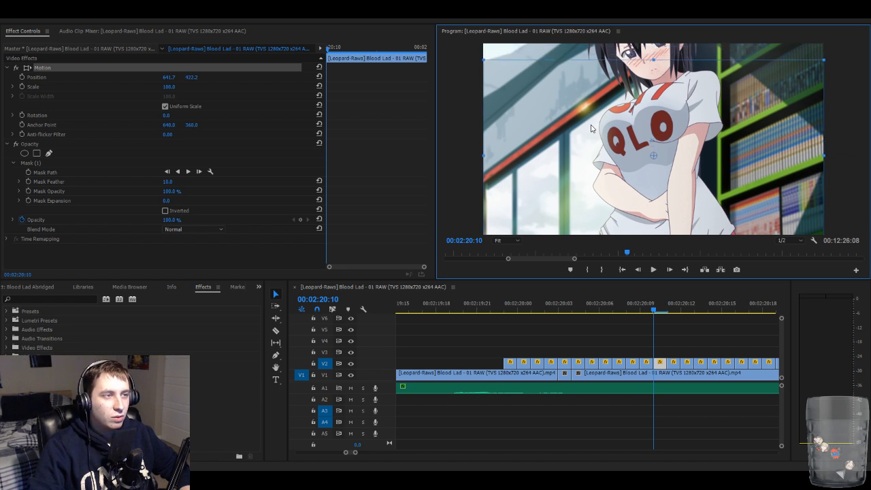
key("Down")
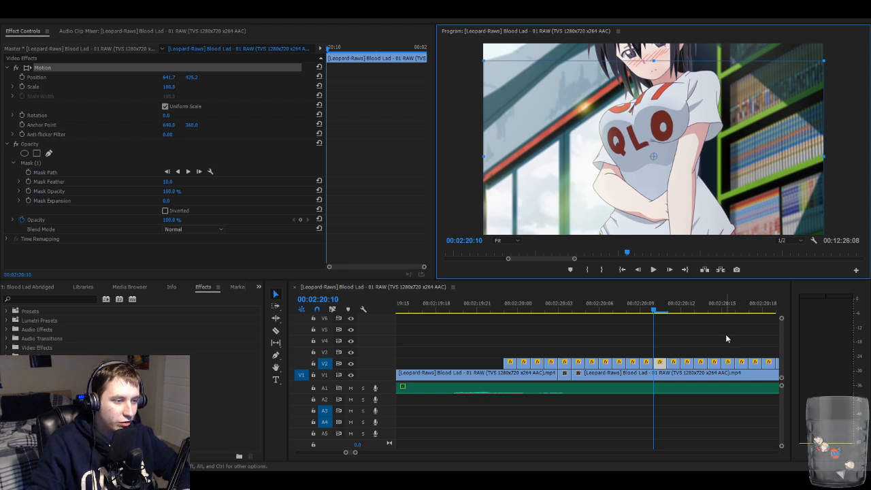
left_click(705, 348)
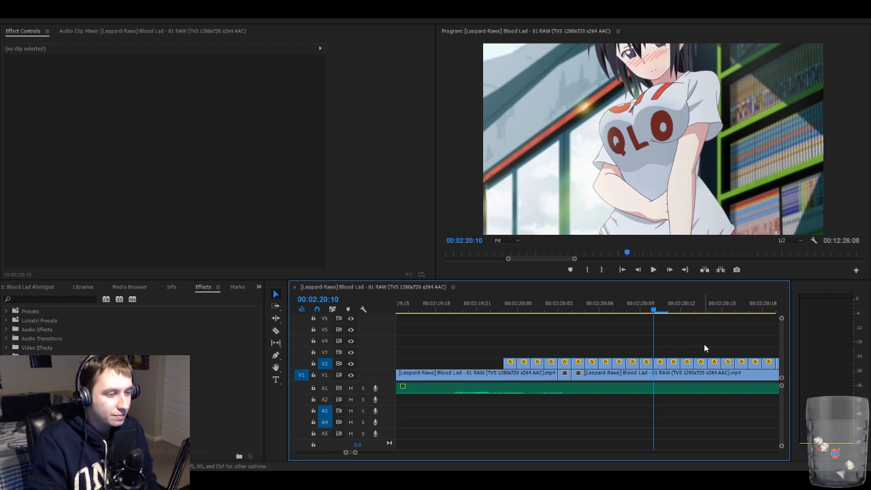
- Lower the V2 clip at 00:02:20:11 to a vertical position of 435.2
key("Right")
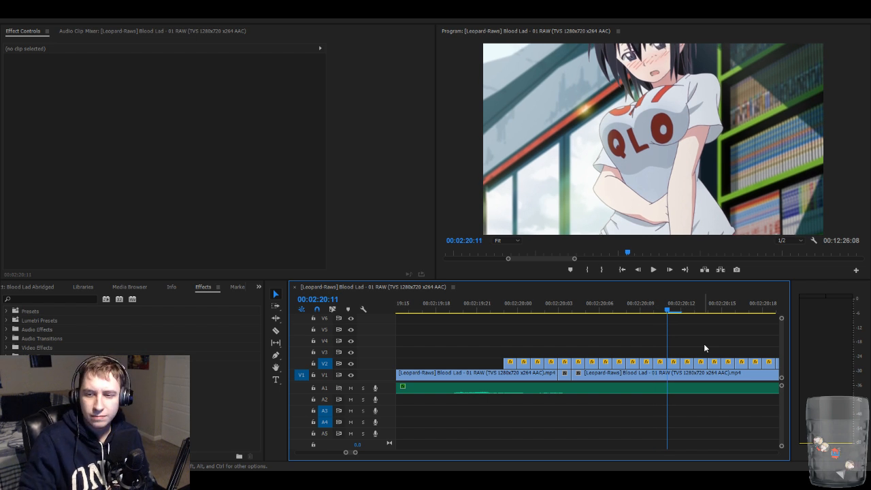
left_click(674, 362)
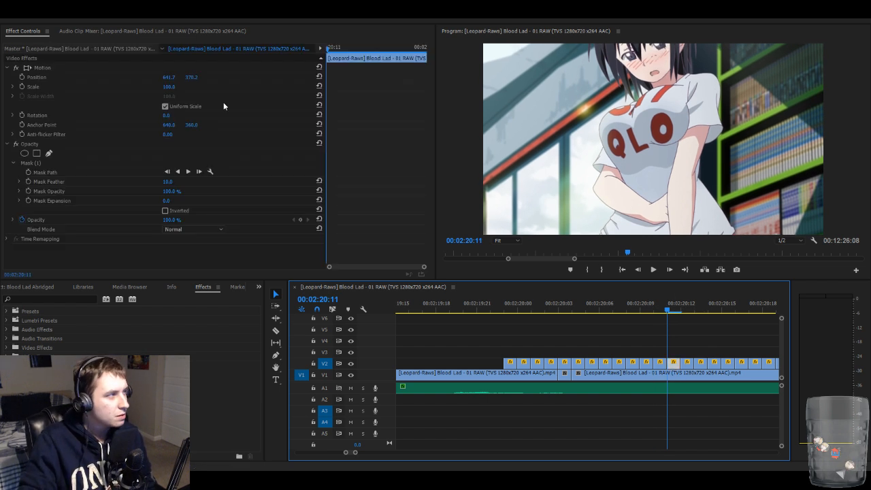
left_click(166, 68)
left_click(540, 133)
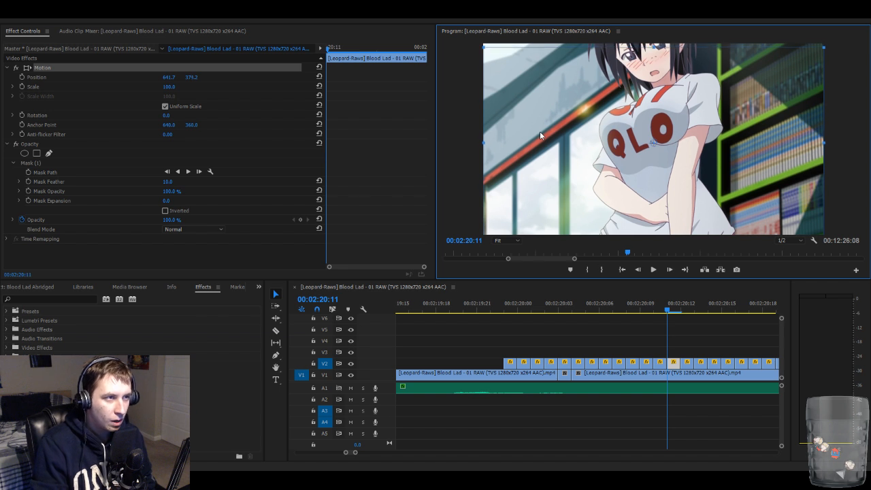
key("Down")
key("Down")
key("Down")
key("Down")
key("Down")
key("Down")
key("Down")
key("Down")
key("Down")
key("Down")
key("Down")
key("Down")
key("Down")
key("Down")
key("Down")
key("Down")
key("Down")
key("Down")
key("Down")
key("Down")
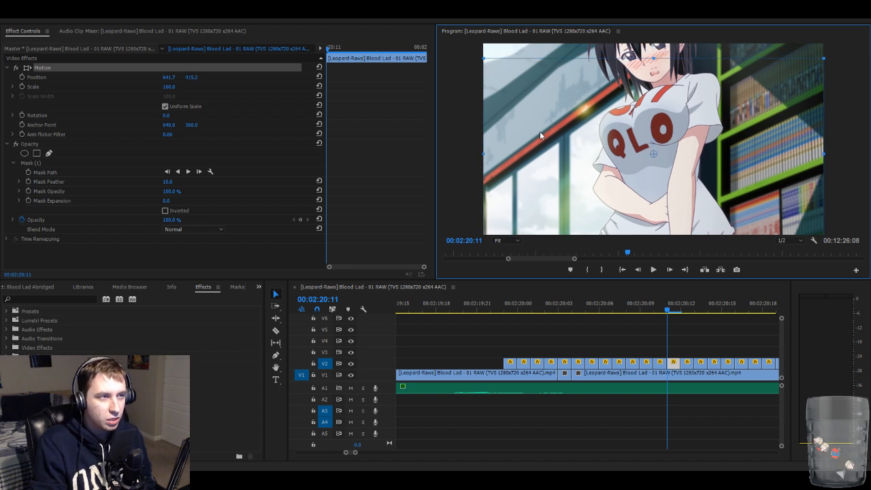
key("Down")
key("Down")
key("Down")
key("Down")
key("Down")
key("Down")
key("Down")
key("Down")
key("Down")
key("Down")
key("Down")
key("Down")
key("Down")
key("Down")
key("Down")
key("Down")
key("Down")
key("Down")
key("Down")
key("Down")
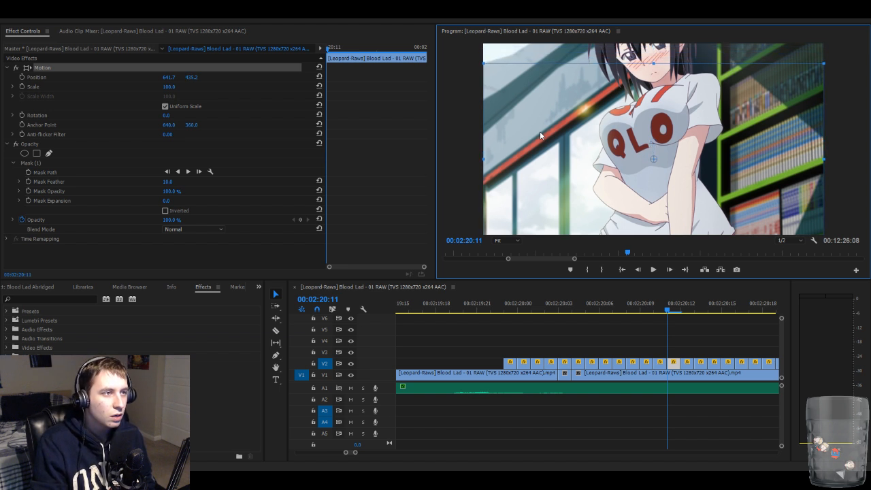
left_click(642, 325)
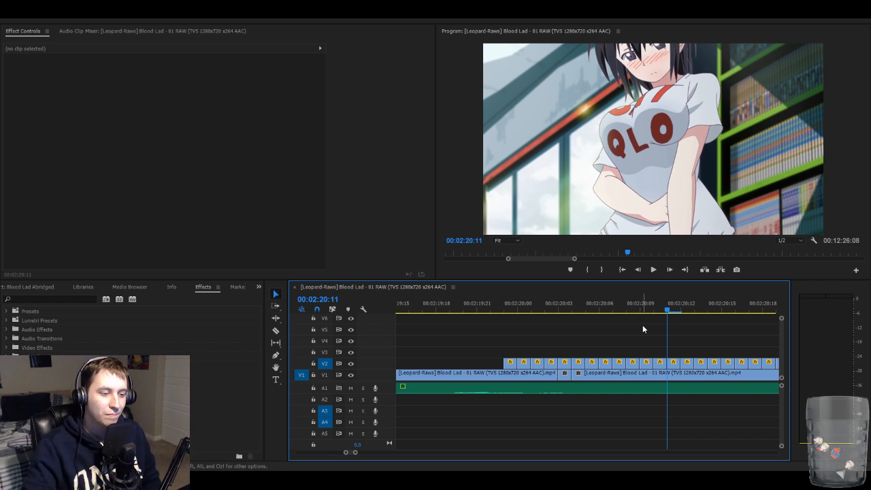
- Compare the overlay's mouth placement between frames 00:02:20:10 and 00:02:20:11 by stepping back and forth
key("Left")
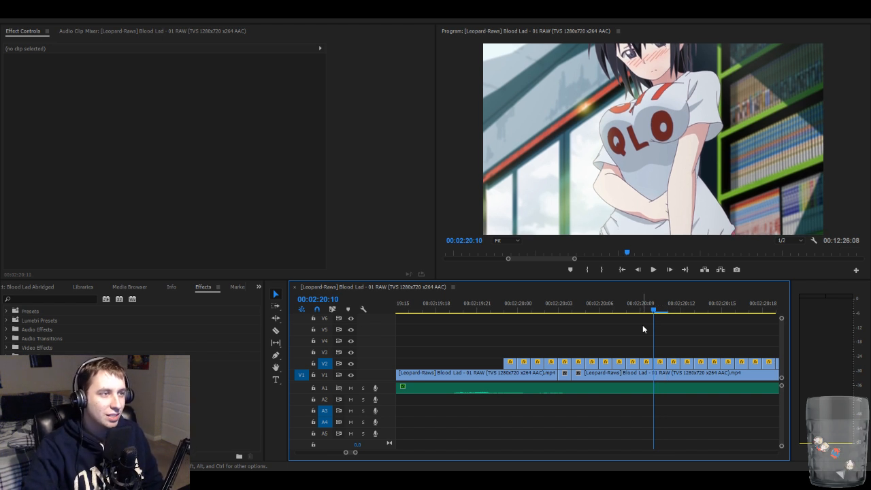
key("Right")
key("Left")
key("Right")
key("Left")
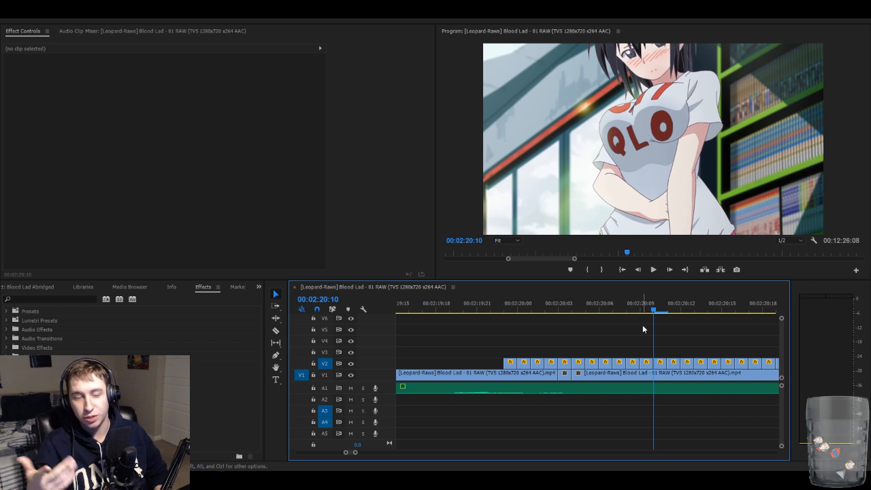
left_click(667, 352)
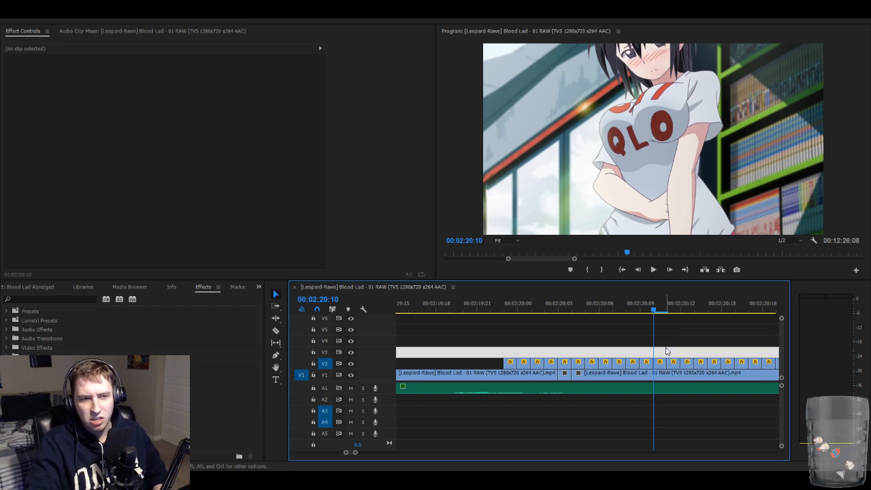
key("Delete")
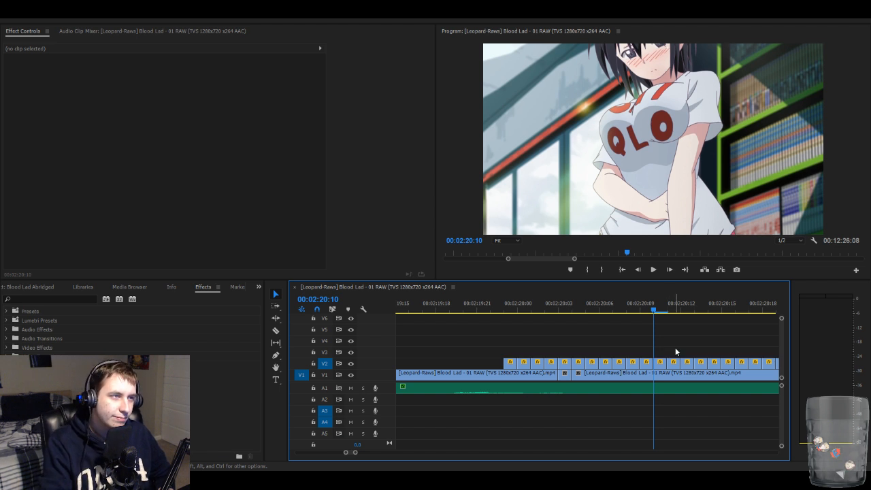
key("Right")
key("Left")
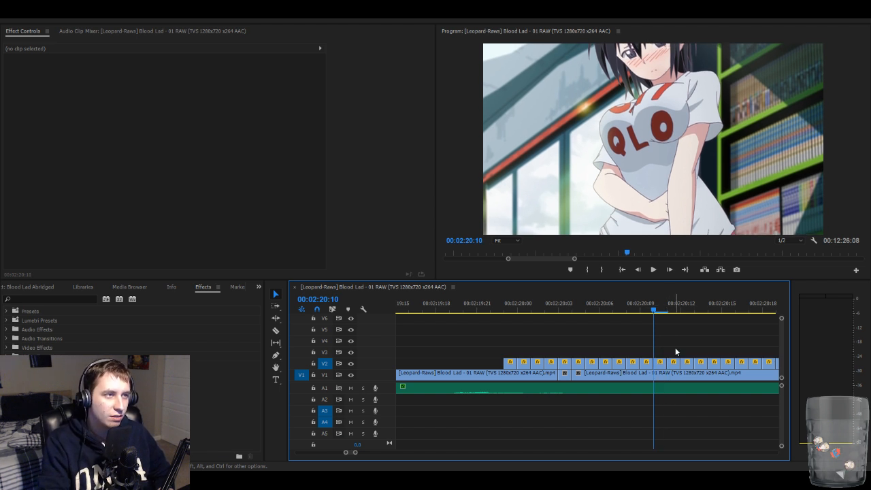
key("Right")
key("Left")
key("Right")
key("Left")
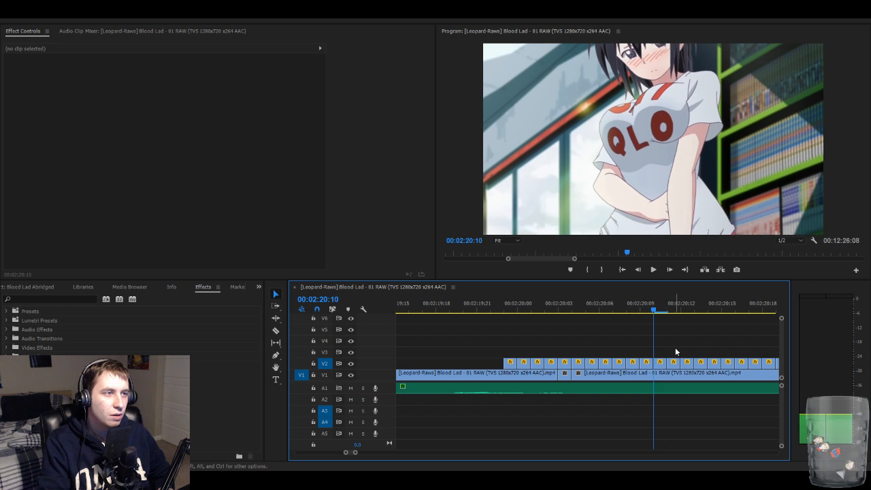
key("Right")
key("Left")
- Lower the V2 clip at 00:02:20:12 to a vertical position of 444.2 and compare it with the previous frame
key("Right")
key("Right")
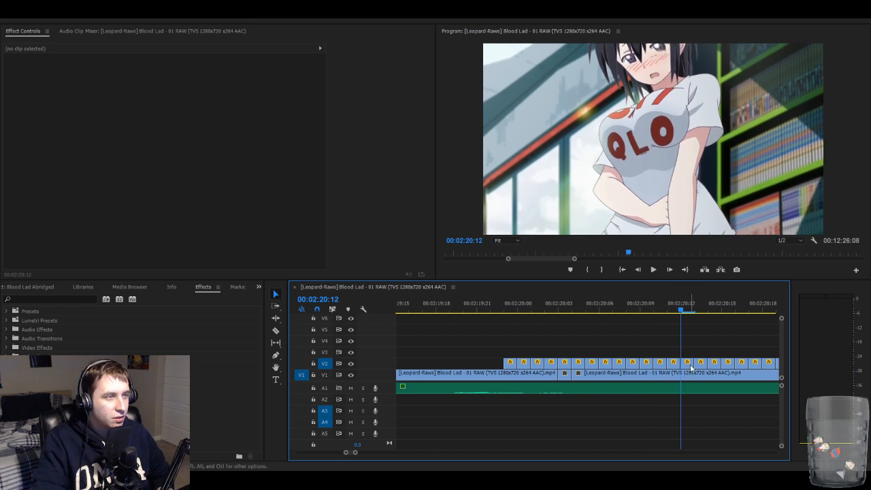
left_click(689, 362)
left_click(185, 68)
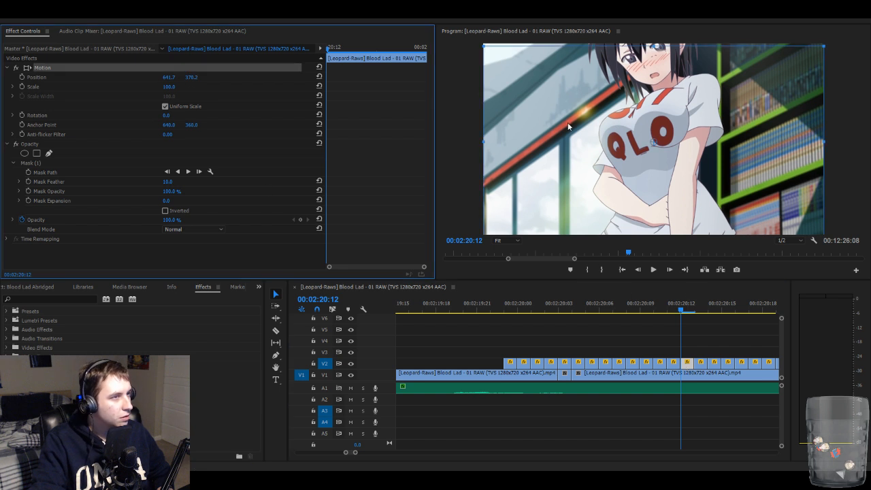
left_click(568, 123)
key("Down")
key("Down")
key("Down")
key("Down")
key("Down")
key("Down")
key("Down")
key("Down")
key("Down")
key("Down")
key("Down")
key("Down")
key("Down")
key("Down")
key("Down")
key("Down")
key("Down")
key("Down")
key("Down")
key("Down")
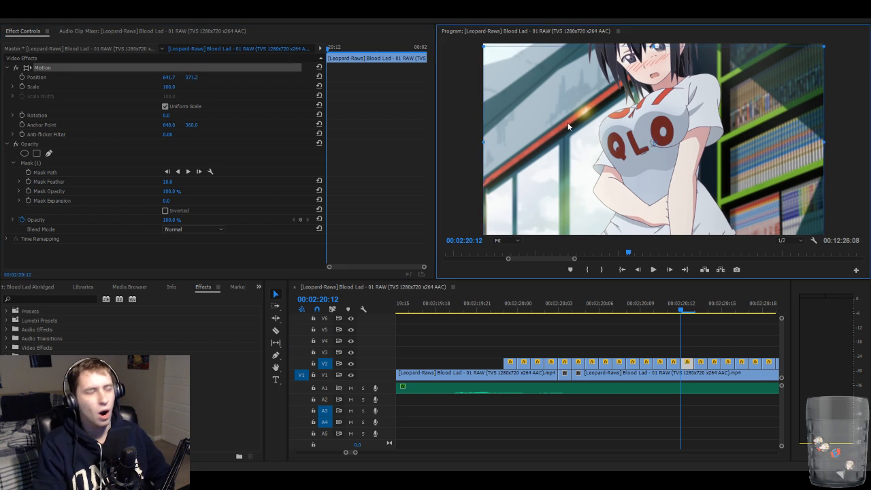
key("Down")
key("Down")
key("Down")
key("Down")
key("Down")
key("Down")
key("Down")
key("Down")
key("Down")
key("Down")
key("Down")
key("Down")
key("Down")
key("Down")
key("Down")
key("Down")
key("Down")
key("Down")
key("Down")
key("Down")
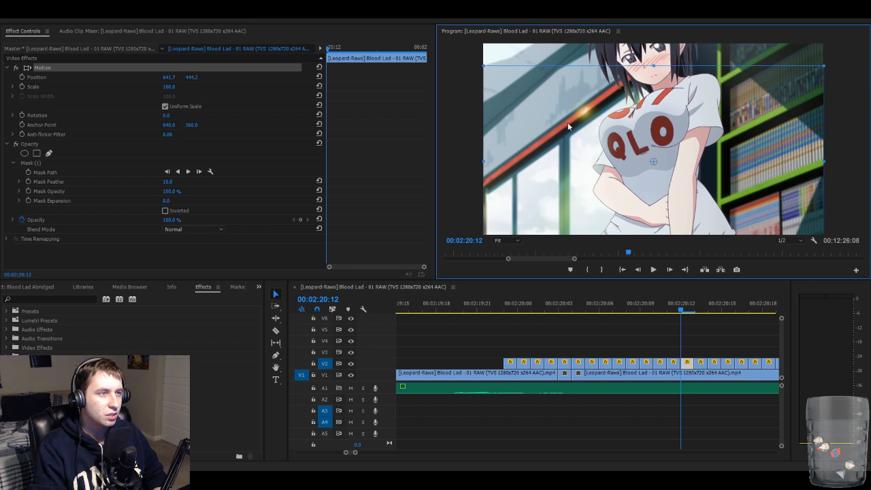
left_click(725, 334)
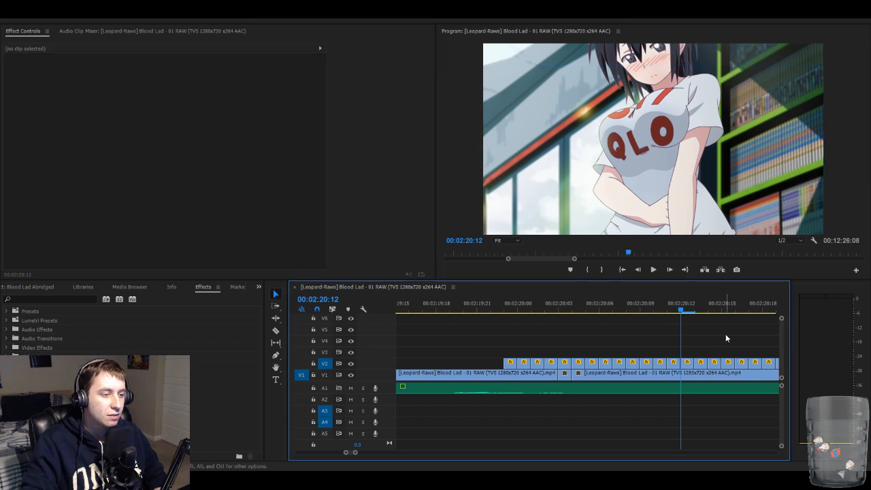
key("Left")
key("Right")
- Lower the V2 clip at 00:02:20:13 to a vertical position of 450.2 and compare it with the previous frame
key("Right")
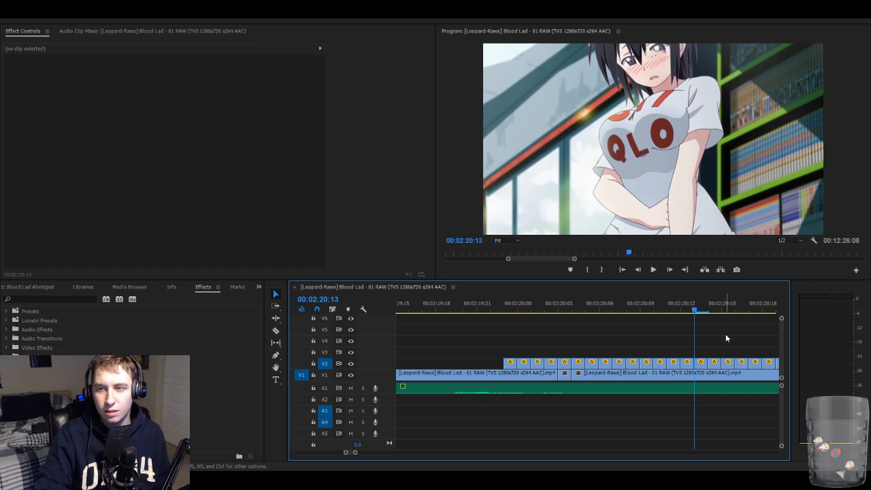
left_click(705, 368)
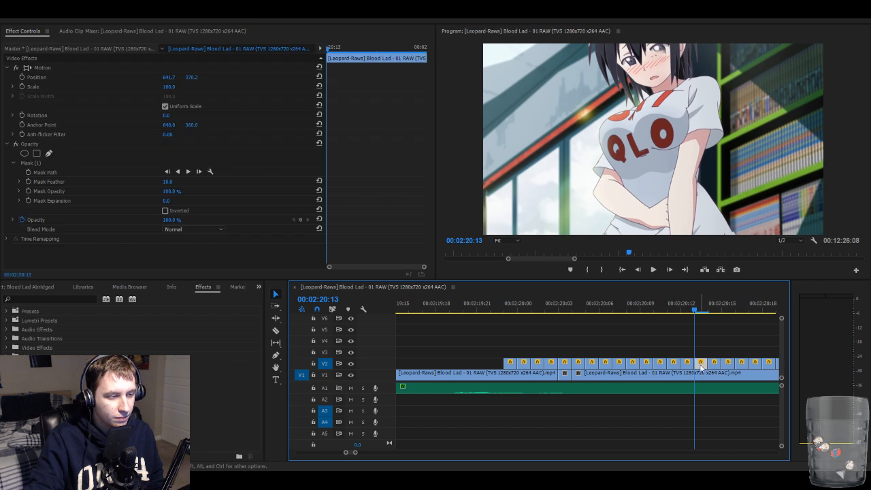
left_click(137, 65)
left_click(531, 142)
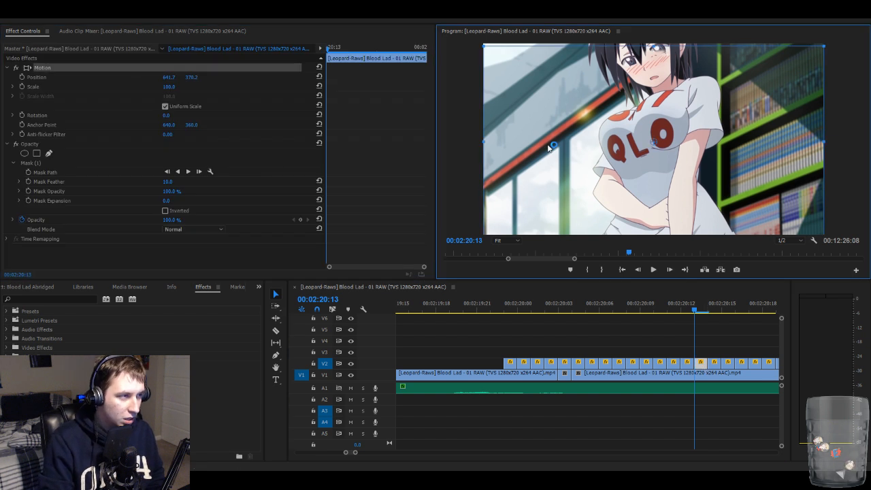
key("Down")
key("shift+Down")
key("Down")
key("Down")
key("Down")
key("Down")
key("Down")
key("Down")
key("Down")
key("Down")
key("Down")
key("Down")
key("Down")
key("Down")
key("Down")
key("Down")
key("Down")
key("Down")
key("Down")
key("Down")
key("Down")
key("Down")
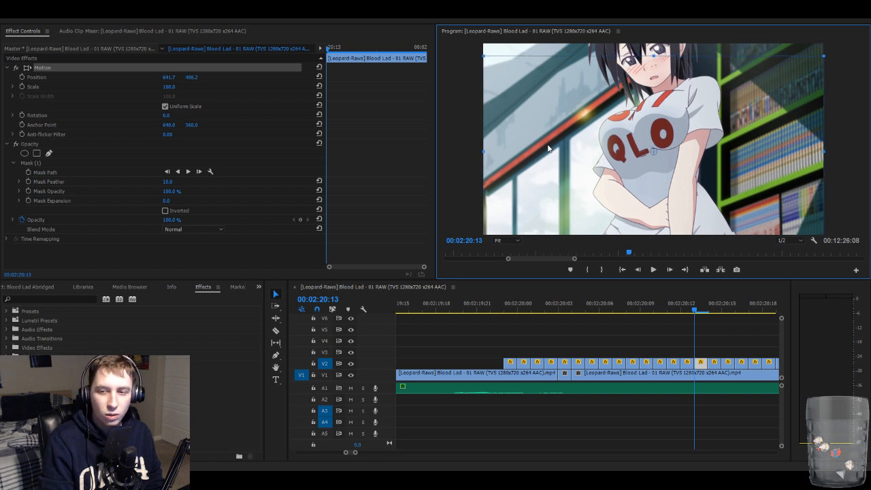
key("Down")
key("Down")
key("Down")
key("Down")
key("Down")
key("Down")
key("Down")
key("Down")
key("Down")
key("Down")
key("Down")
key("Down")
key("Down")
key("Down")
key("Down")
key("Down")
key("Down")
key("Down")
key("Down")
key("Down")
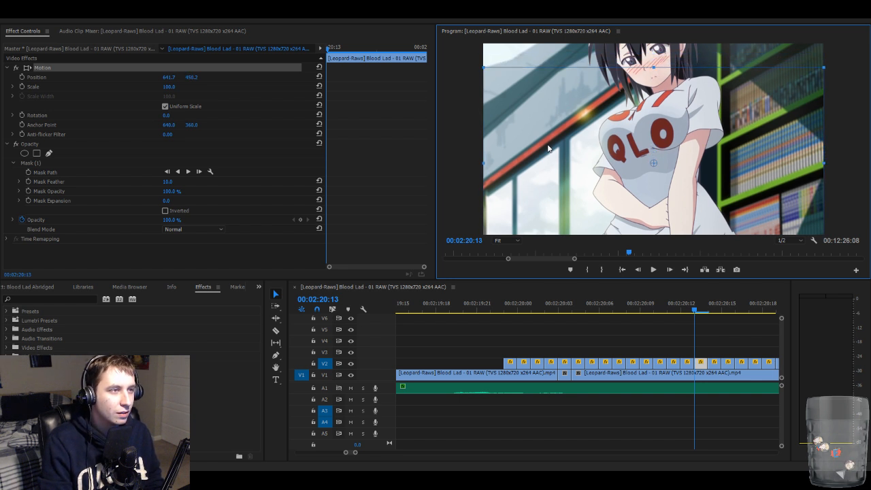
left_click(719, 332)
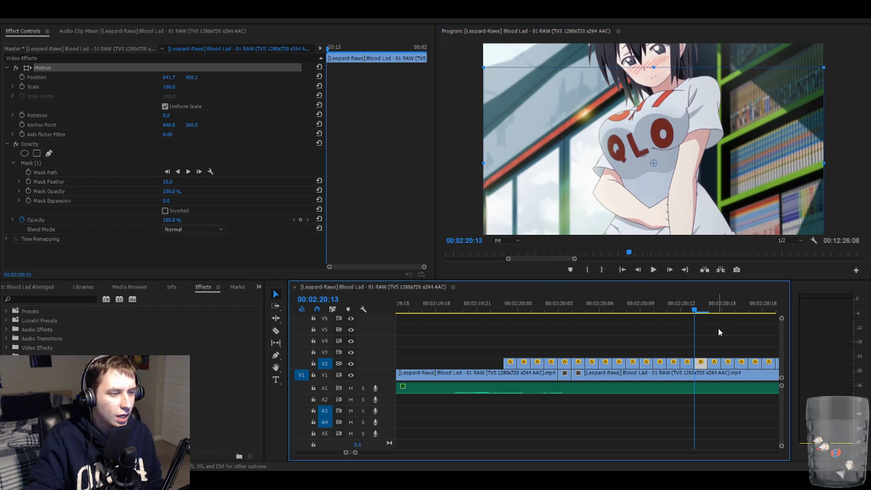
key("Left")
key("Right")
key("Left")
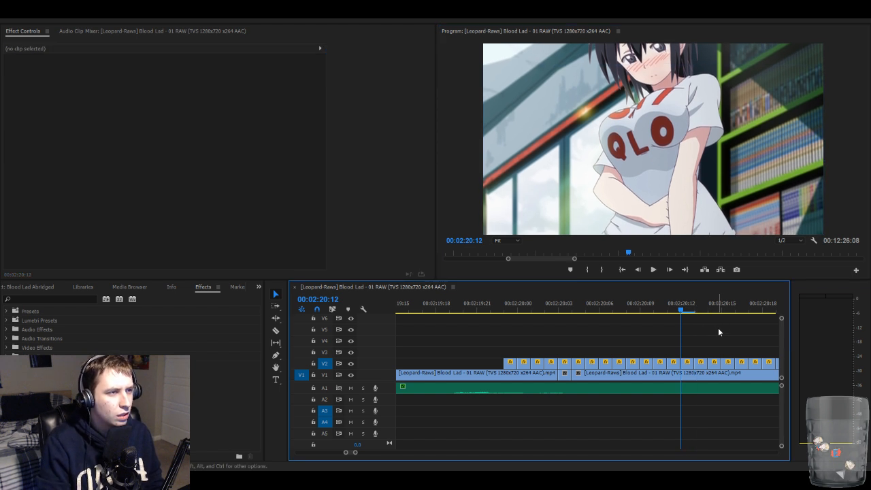
key("Right")
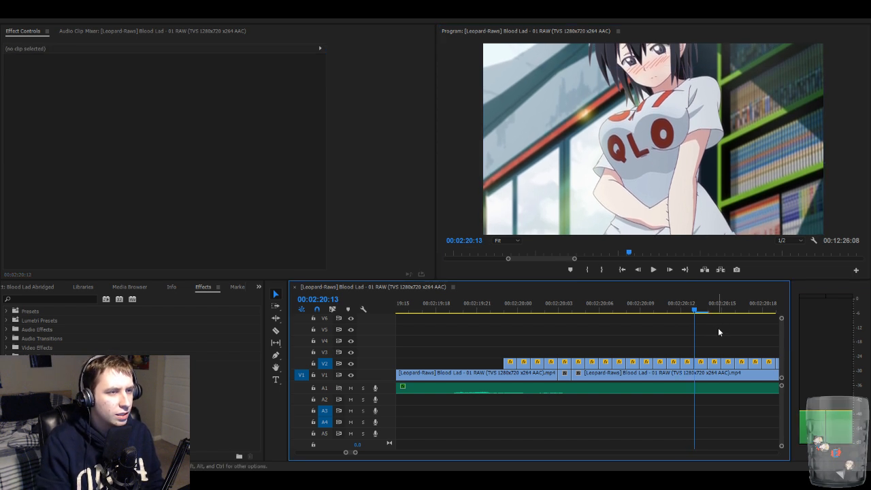
- Lower the V2 clip at 00:02:20:13 to a vertical position of 451.2 and compare it with the preceding frames
left_click(701, 364)
left_click(230, 68)
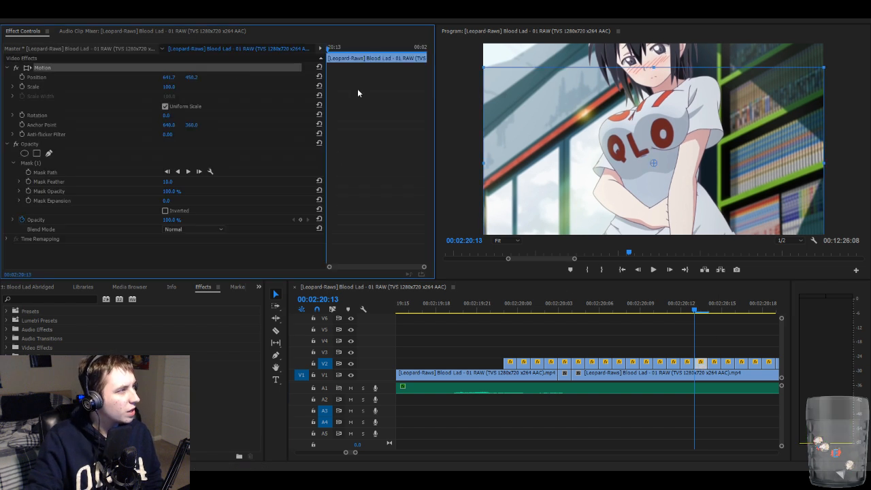
left_click(569, 114)
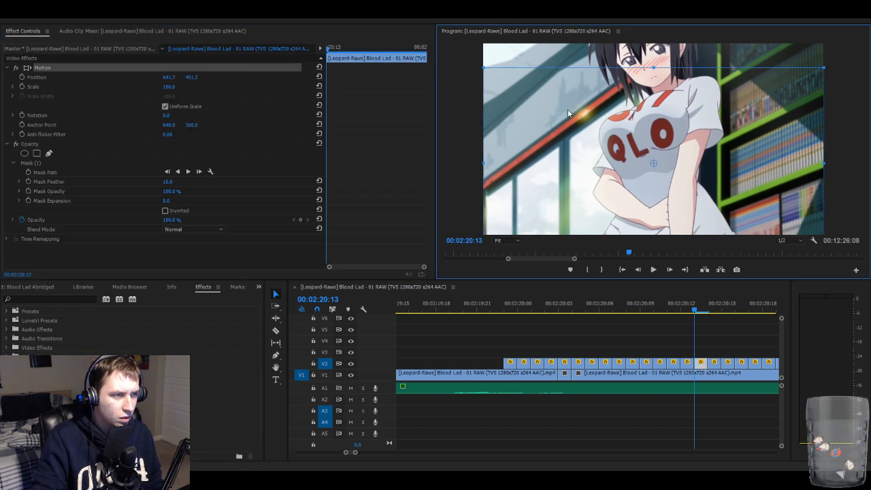
left_click(667, 337)
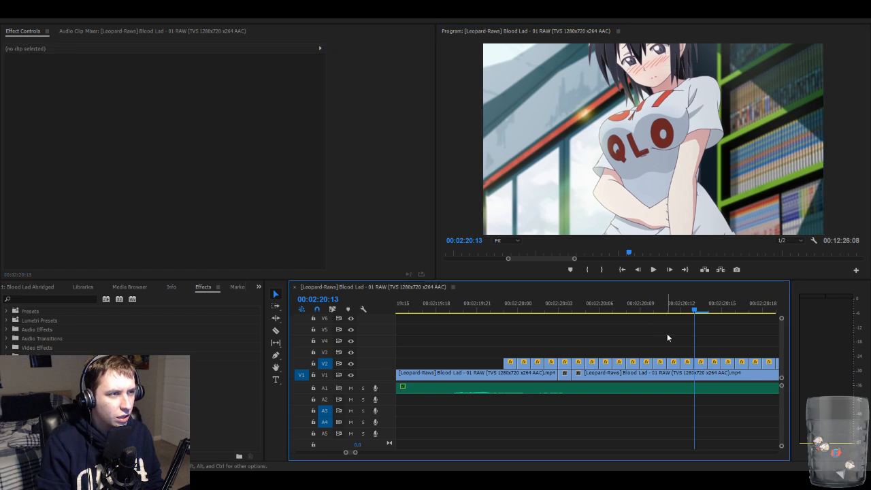
key("Left")
key("Right")
key("Left")
key("Right")
key("Left")
key("Left")
key("Right")
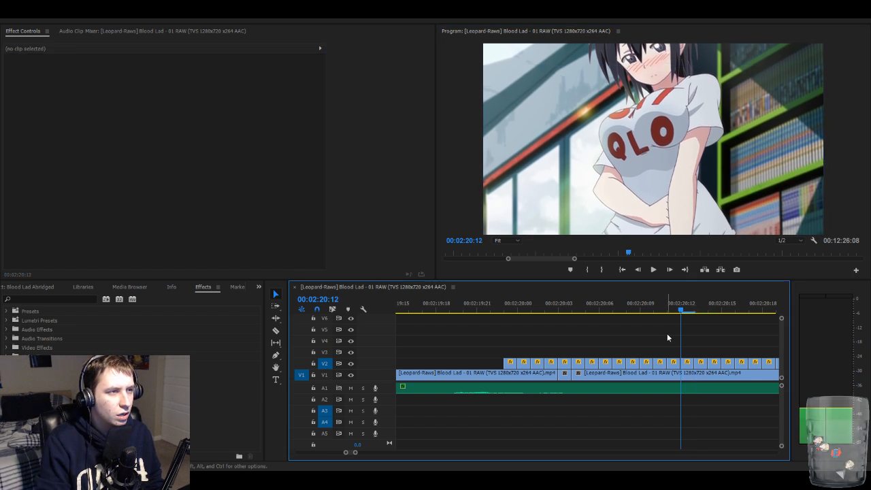
- Step back to the first overlay clip and examine the mouth area around frame 00:02:19:23
key("Left")
key("shift+Left")
key("shift+Left")
key("shift+Left")
key("Right")
key("Right")
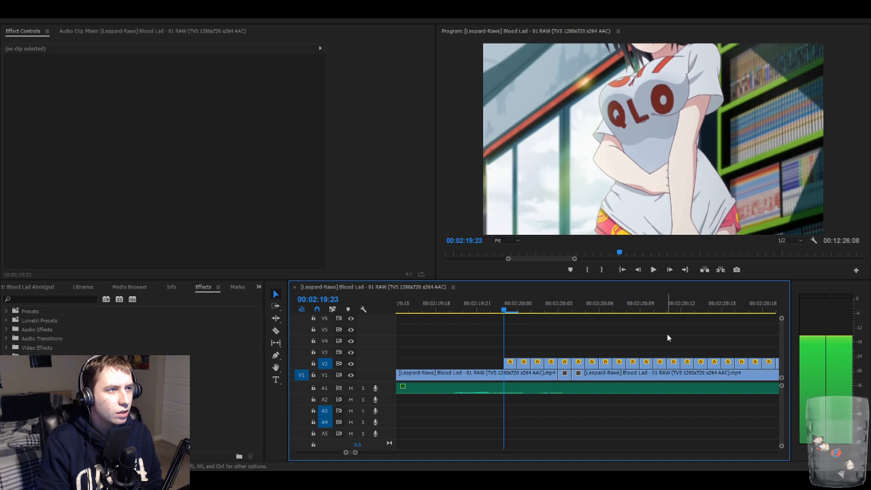
key("Right")
key("Left")
key("Left")
key("Right")
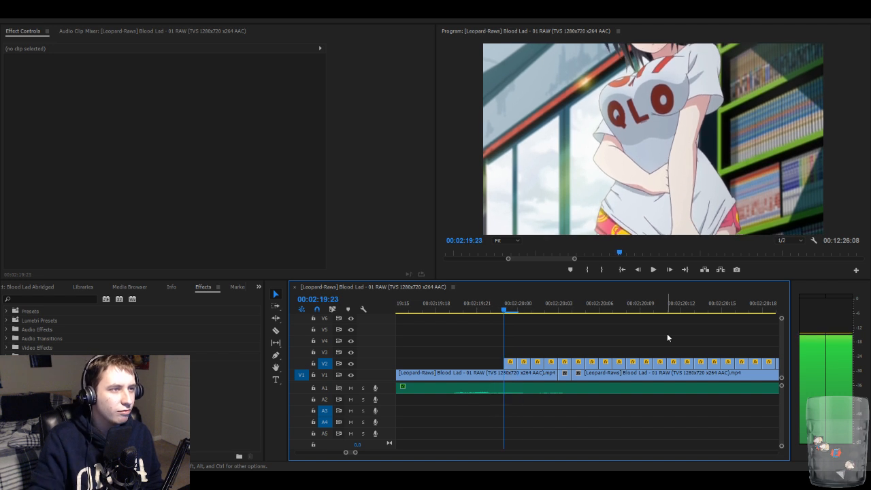
- Shift the V2 clip at 00:02:19:23 to a horizontal position of 642.1
left_click(511, 365)
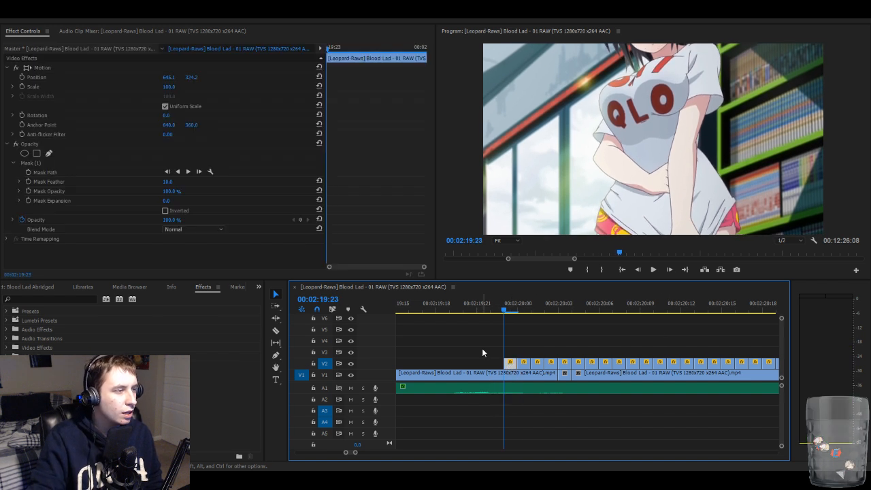
left_click(207, 68)
left_click(599, 128)
key("Left")
key("Left")
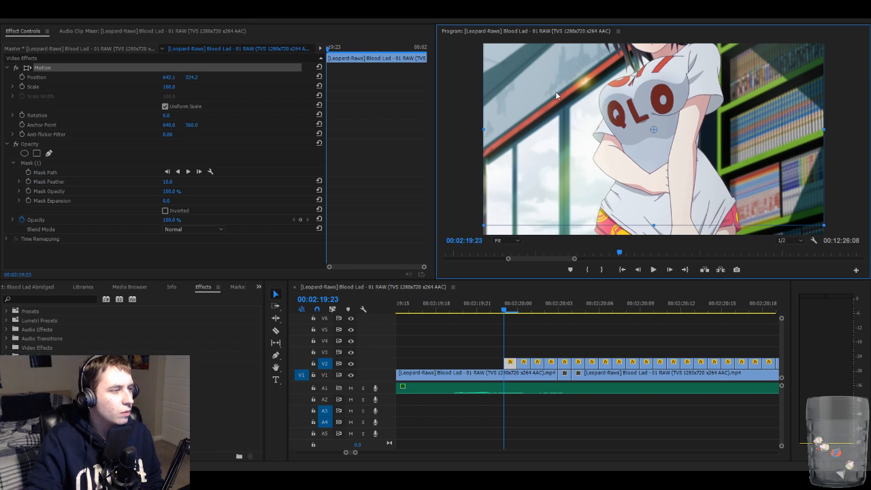
left_click(460, 127)
- Shift the V2 clip at 00:02:20:00 to a horizontal position of 641.1
key("Right")
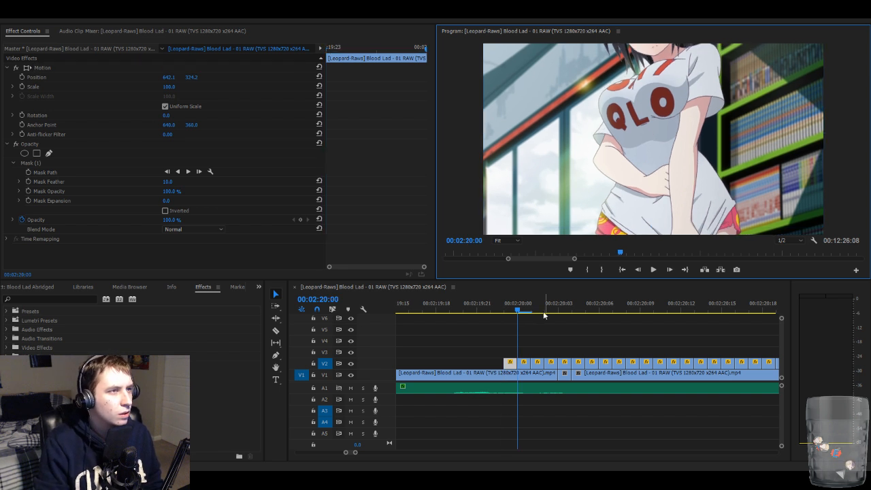
left_click(524, 362)
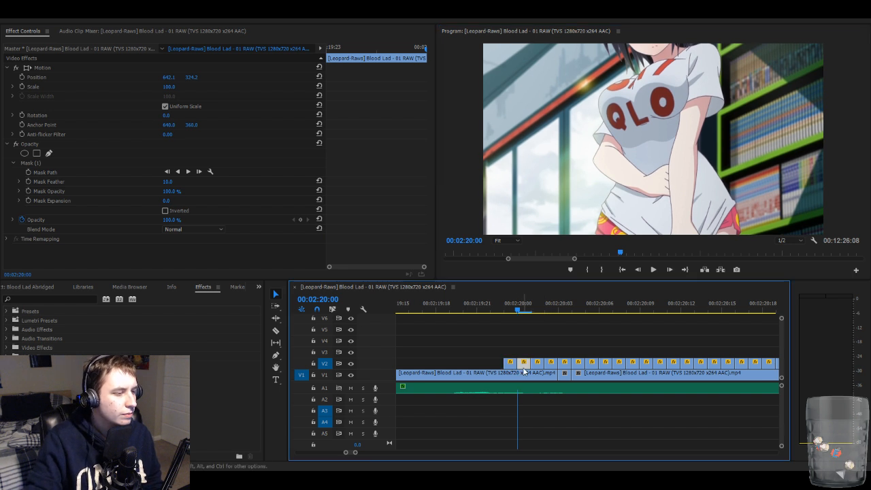
left_click(284, 69)
left_click_drag(594, 143, 592, 143)
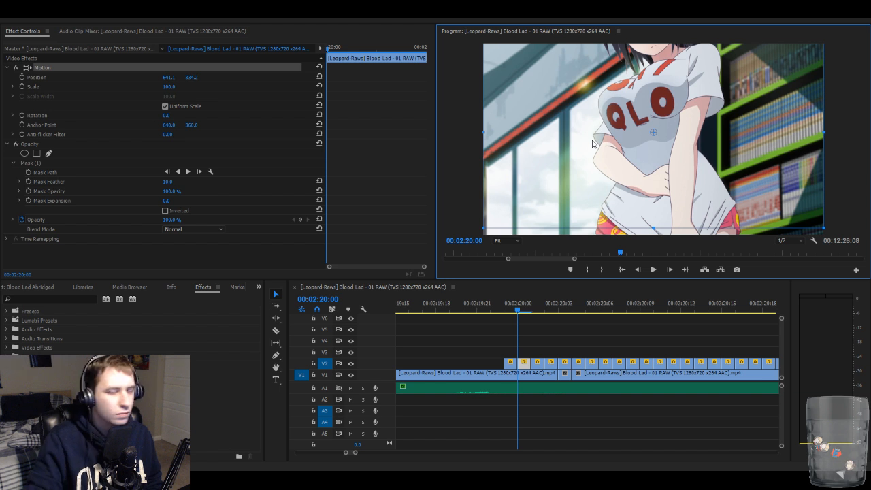
left_click(576, 335)
- Shift the V2 clip at 00:02:20:01 to a horizontal position of 641.1 and play the first overlay frames back
key("Right")
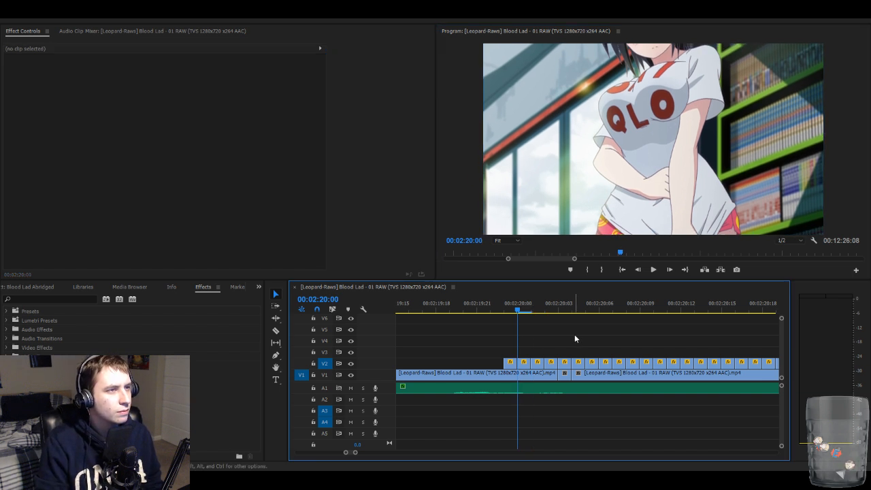
left_click(538, 368)
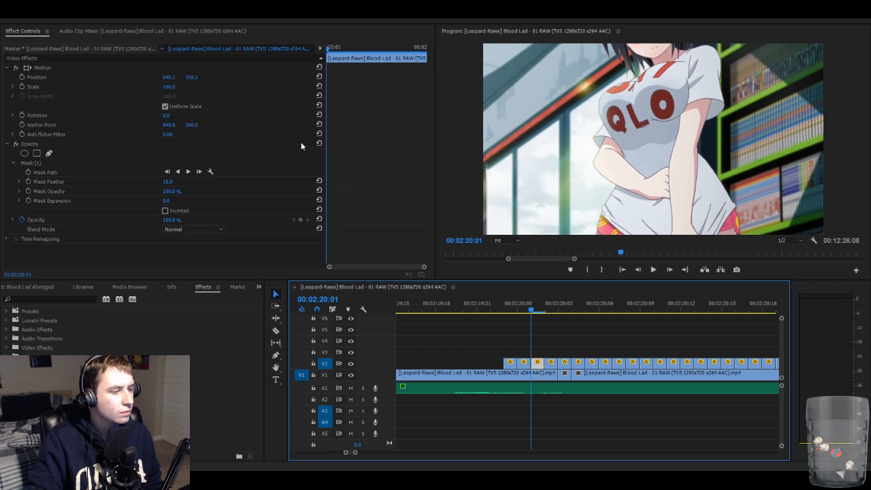
left_click(243, 66)
left_click(705, 175)
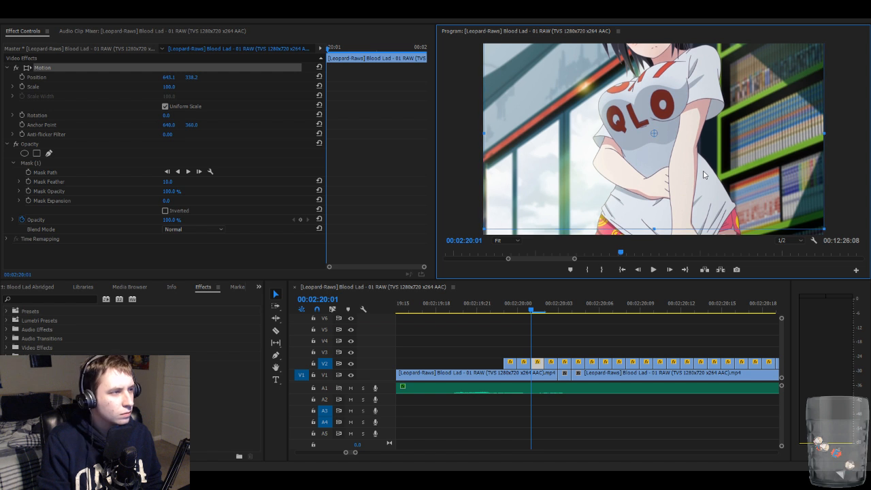
left_click(471, 127)
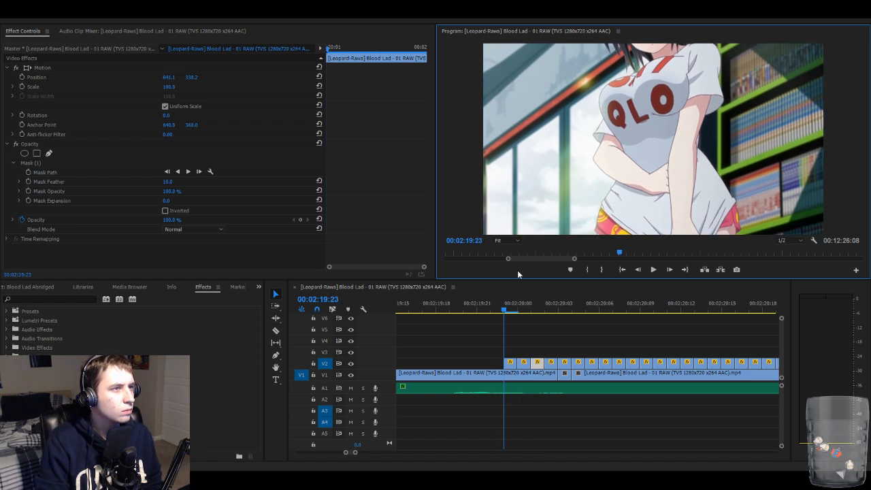
key("space")
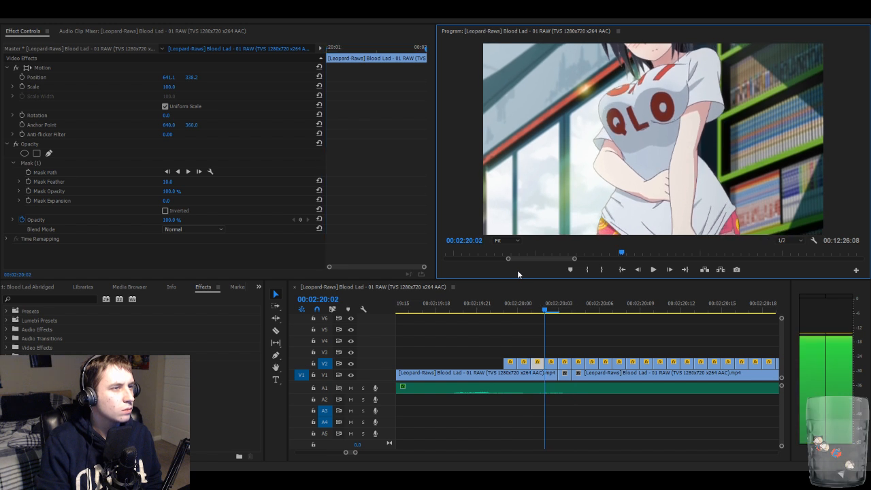
- Shift the V2 clip at 00:02:20:02 to a horizontal position of 640.1
left_click(552, 362)
left_click(265, 66)
left_click(629, 145)
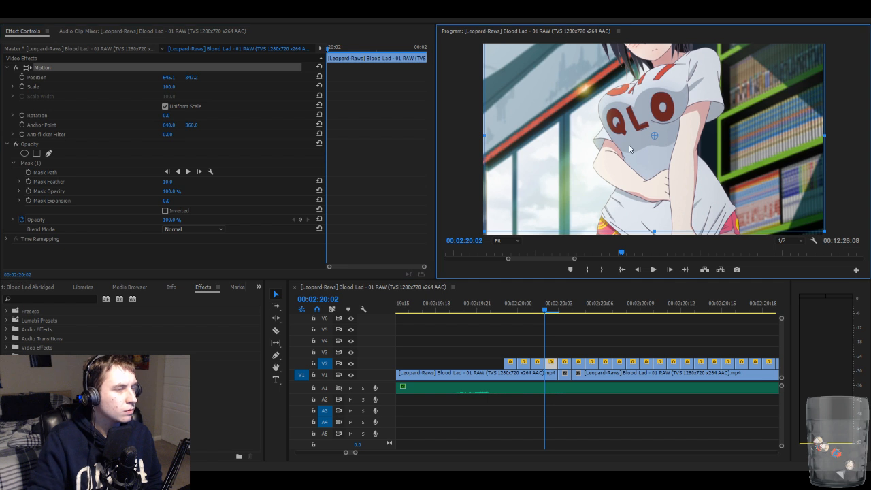
key("Left")
key("Left")
key("Left")
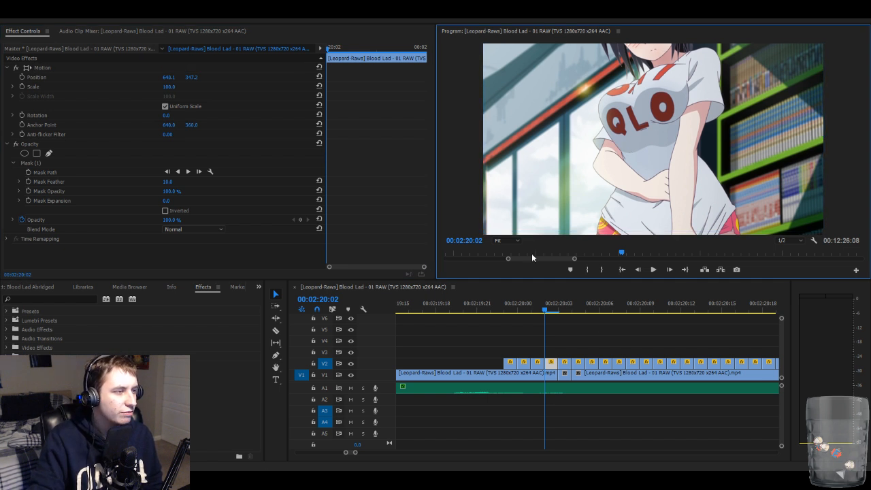
left_click(601, 334)
- Try lowering the V2 clip at 00:02:20:03 to a vertical position of 326.2
key("Right")
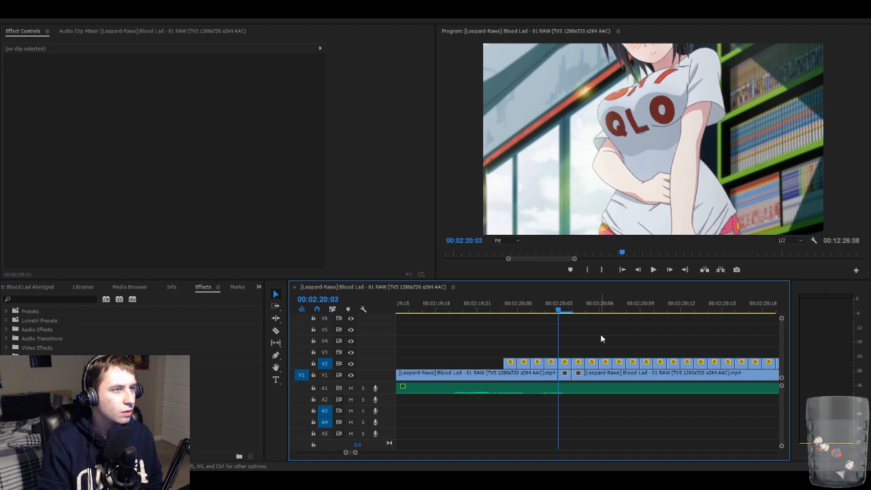
key("Right")
key("Left")
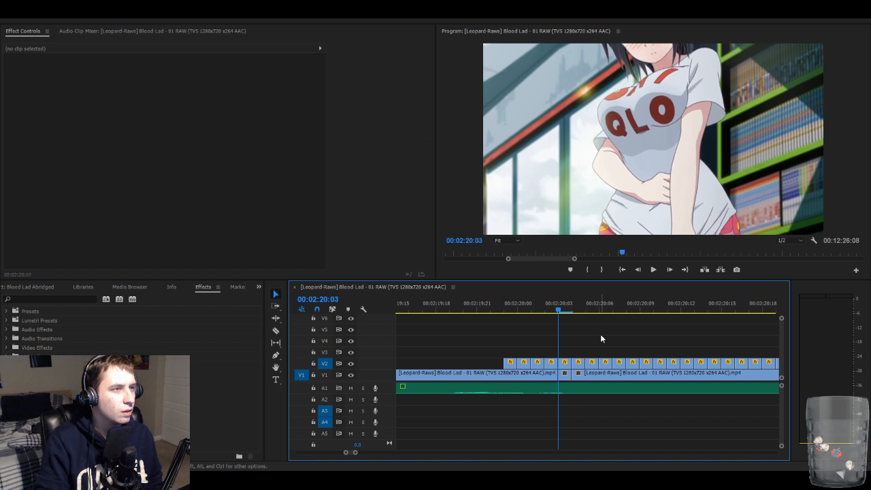
left_click(565, 362)
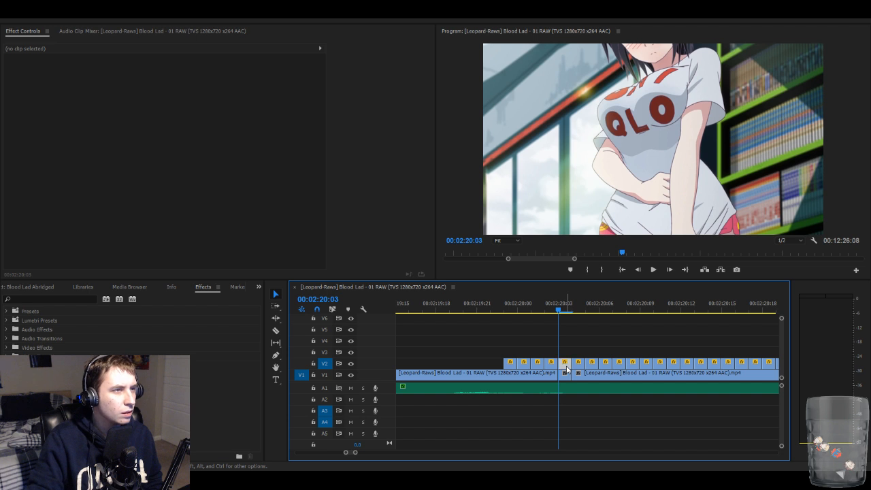
left_click(257, 68)
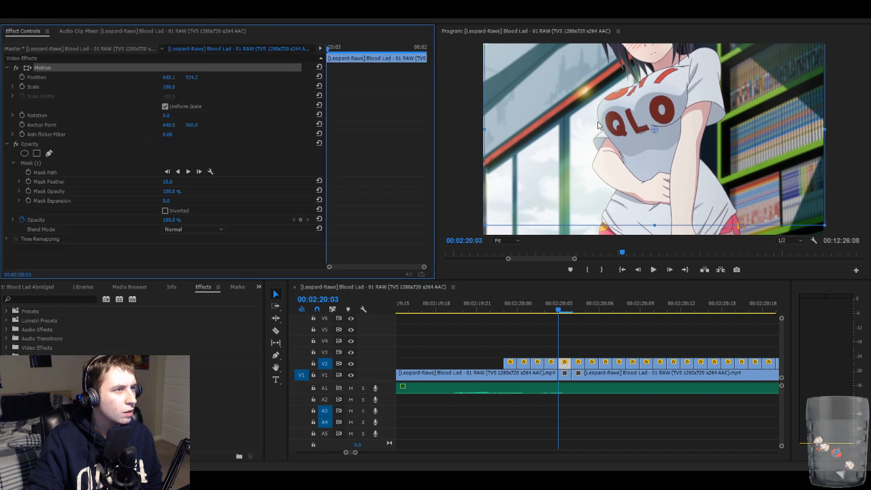
left_click(647, 136)
key("Down")
key("Down")
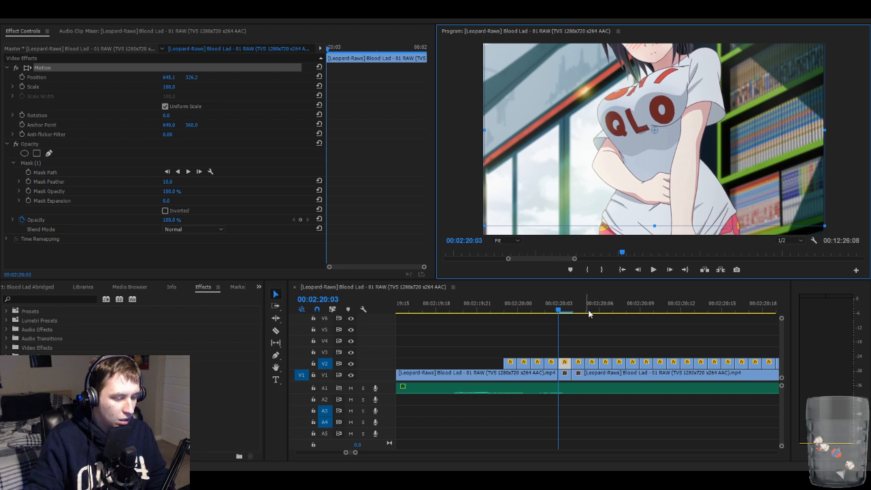
- Delete the V2 clip at 00:02:20:03 and play the shot through the adjusted frames
left_click(565, 364)
key("Delete")
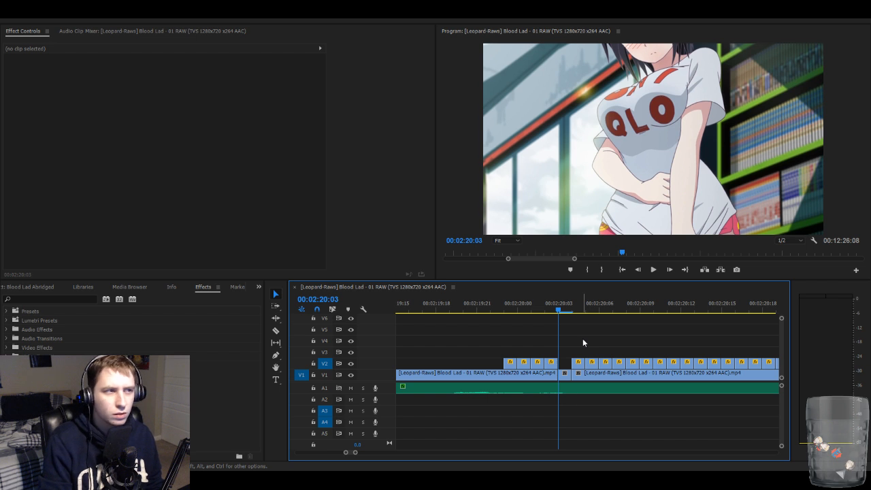
key("space")
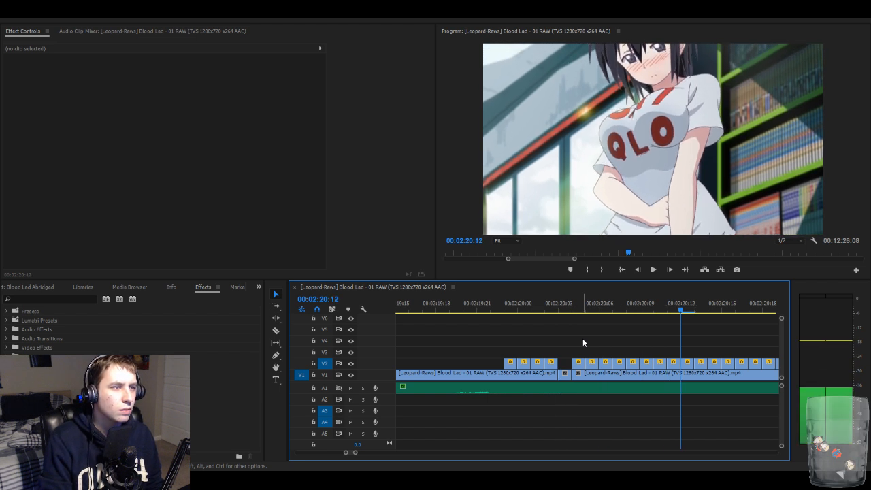
key("Left")
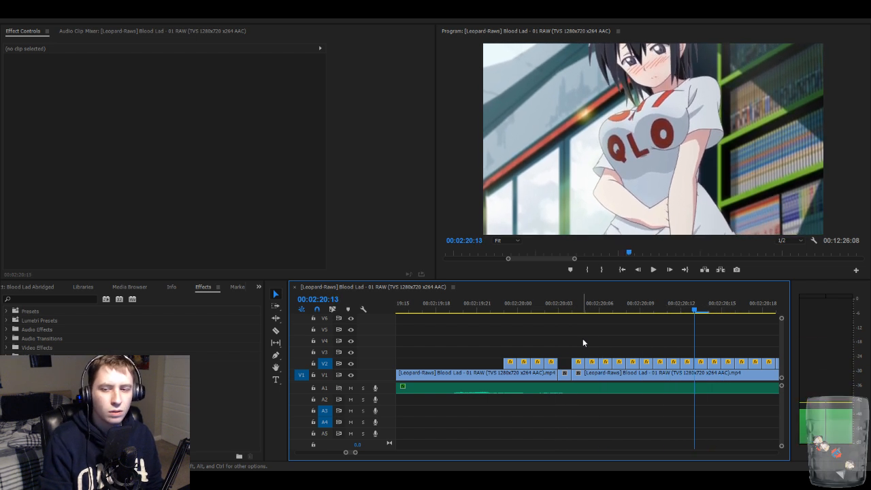
- Review the overlay's mouth placement between frames 00:02:20:06 and 00:02:20:13 by playing backward, forward and frame by frame
key("j")
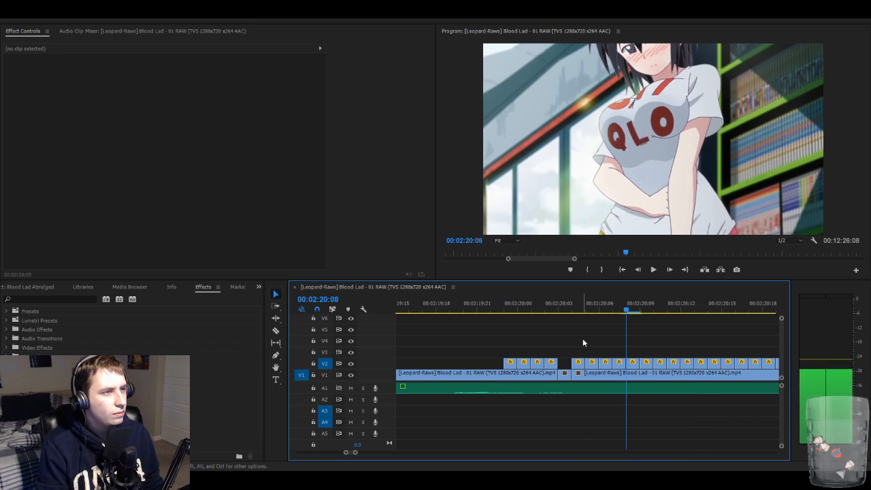
key("l")
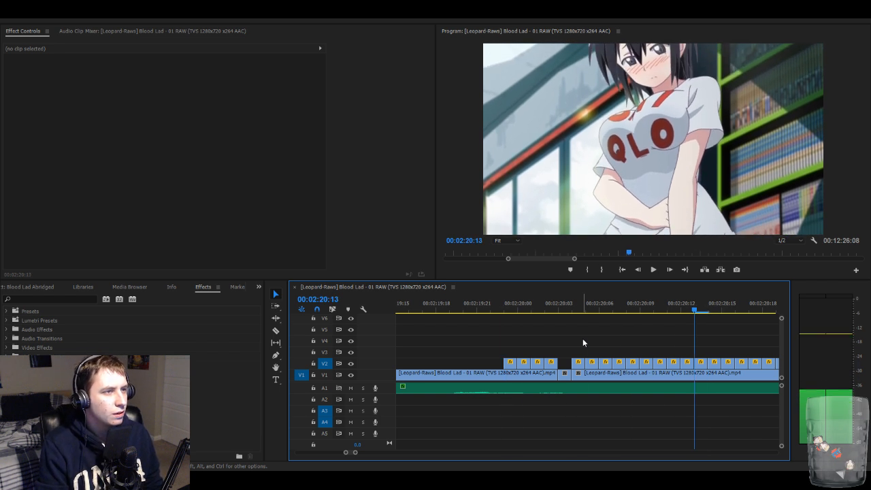
key("j")
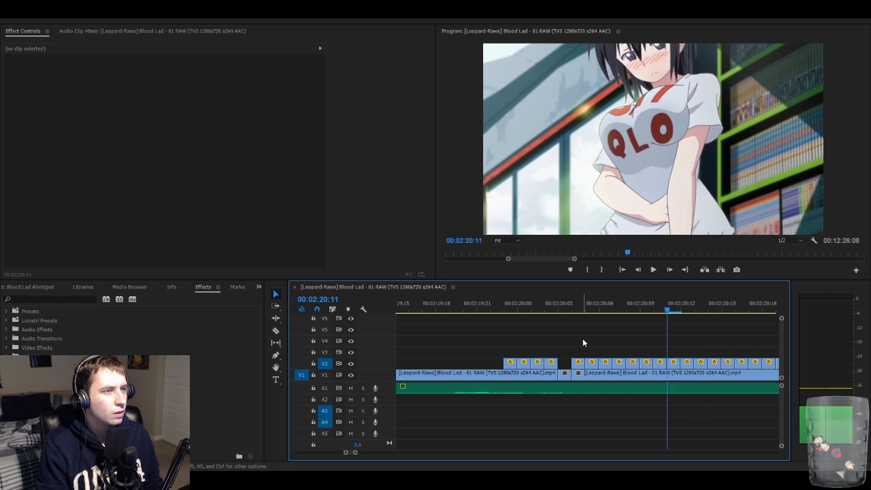
key("Left")
key("Left")
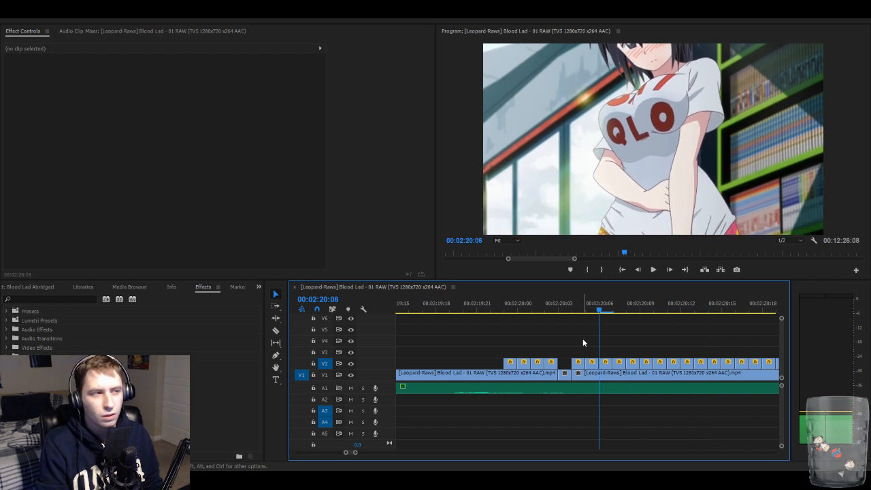
key("Right")
key("Right")
key("Right")
key("Right")
key("Right")
key("Right")
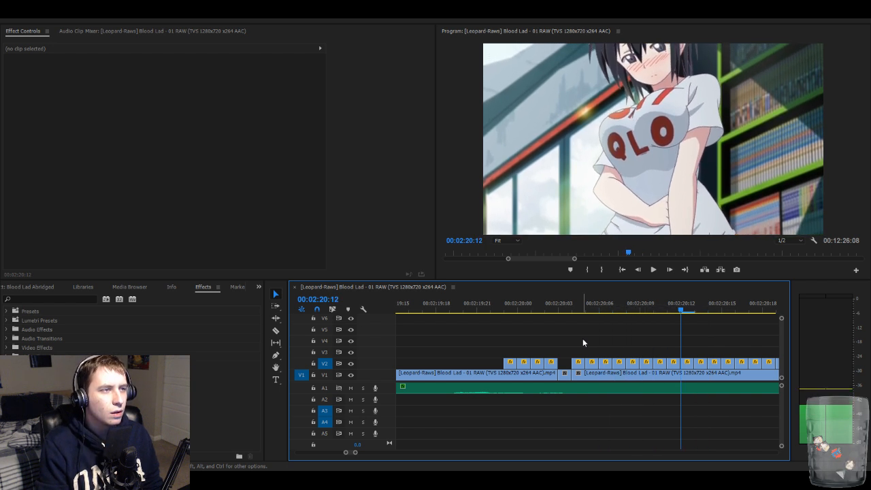
- Lower the V2 clip at 00:02:20:14 to a vertical position of 460.2 and compare it with the preceding frame
key("Right")
key("Right")
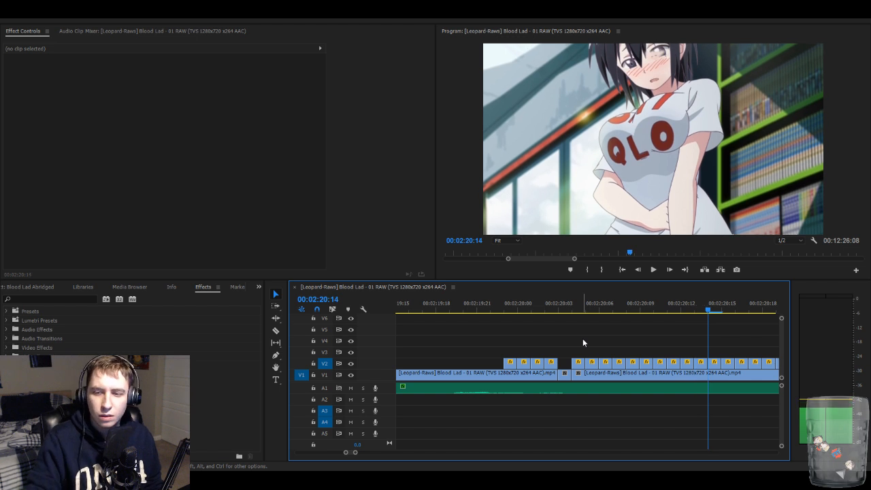
left_click(712, 363)
left_click(217, 68)
left_click(609, 106)
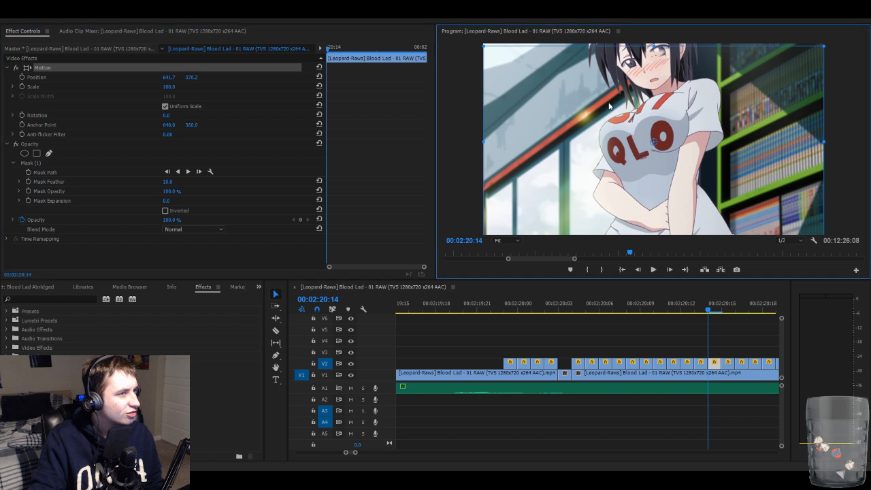
key("Down")
key("Down")
key("Down")
key("Down")
key("Down")
key("Down")
key("Down")
key("Down")
key("Down")
key("Down")
key("Down")
key("Down")
key("Down")
key("Down")
key("Down")
key("Down")
key("Down")
key("Down")
key("Down")
key("Down")
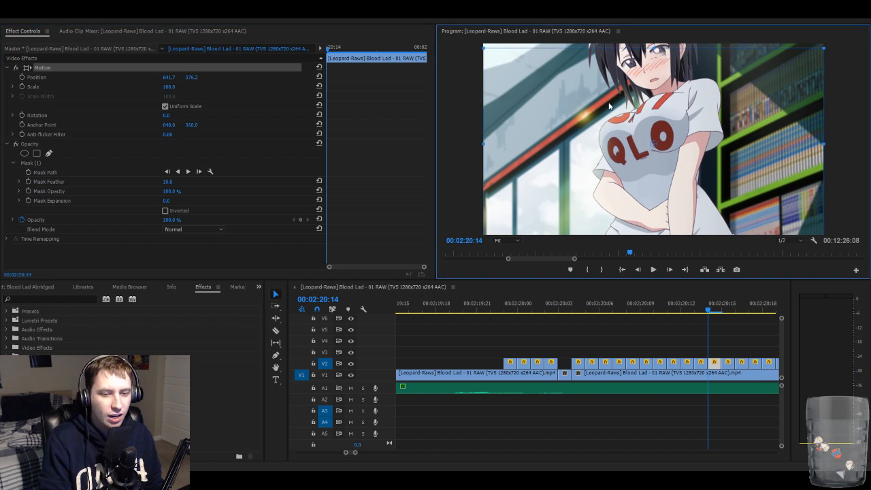
key("Down")
key("Down")
key("Down")
key("Down")
key("Down")
key("Down")
key("Down")
key("Down")
key("Down")
key("Down")
key("Down")
key("Down")
key("Down")
key("Down")
key("Down")
key("Down")
key("Down")
key("Down")
key("Down")
key("Down")
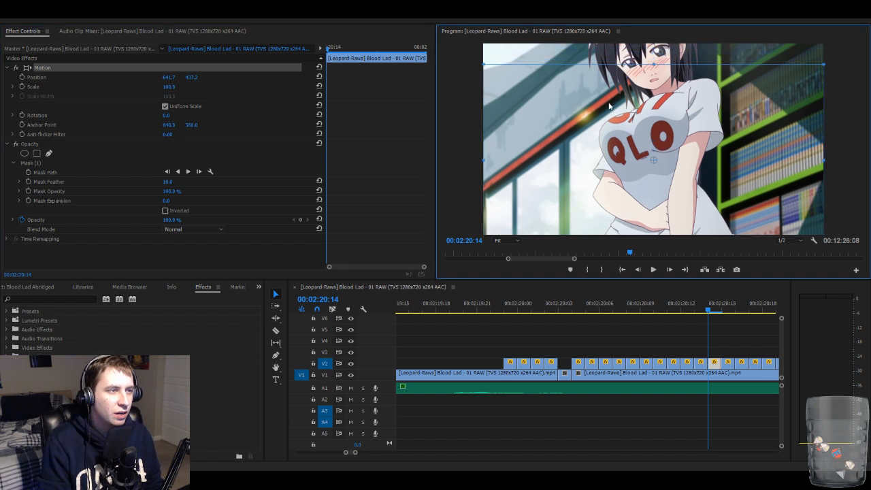
key("Down")
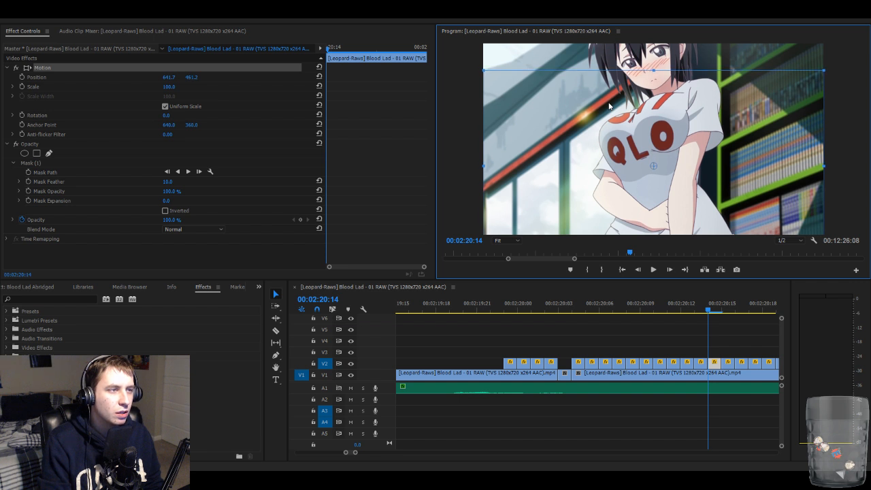
key("Up")
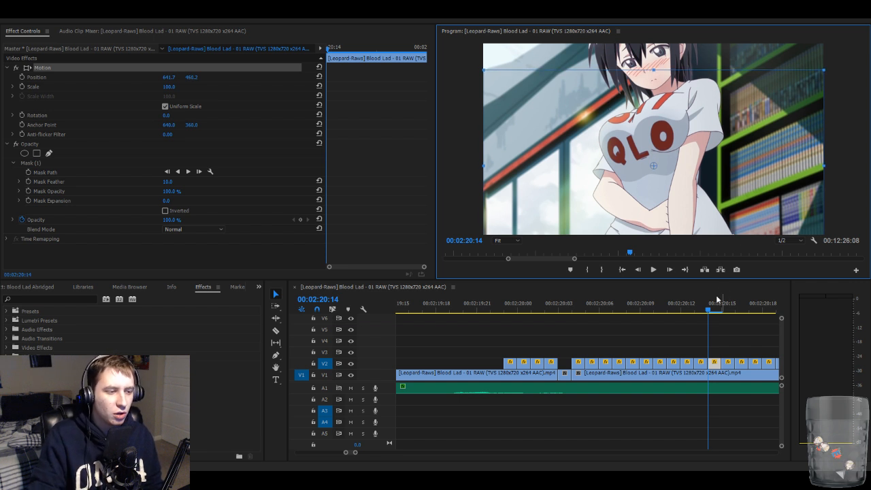
left_click(724, 336)
key("Left")
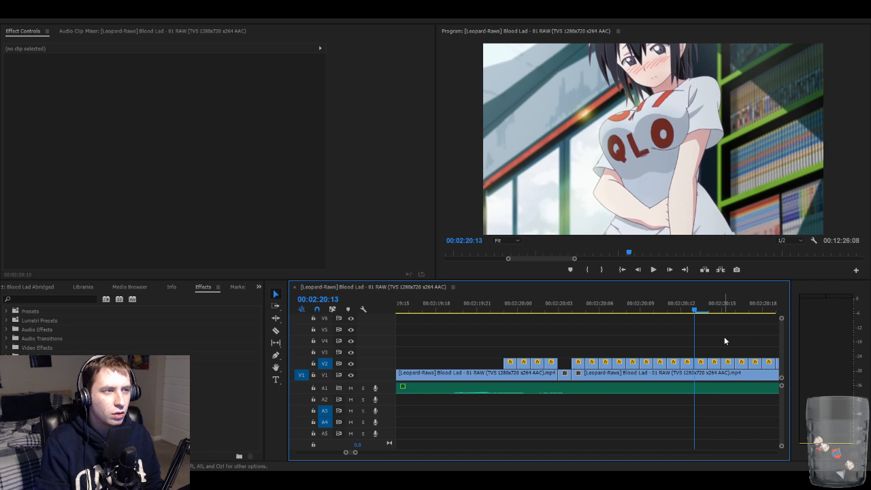
- Lower the V2 clip at 00:02:20:15 to a vertical position of 470.2 and compare it with the preceding frame
key("Right")
key("Right")
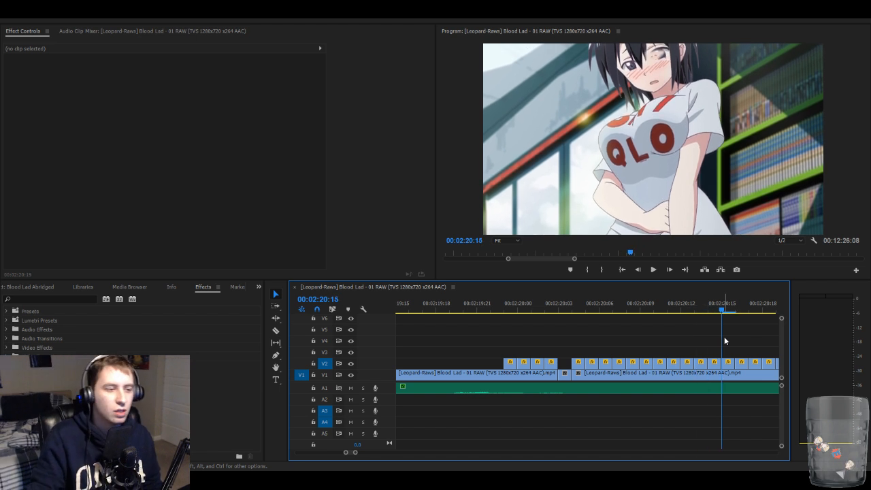
left_click(727, 361)
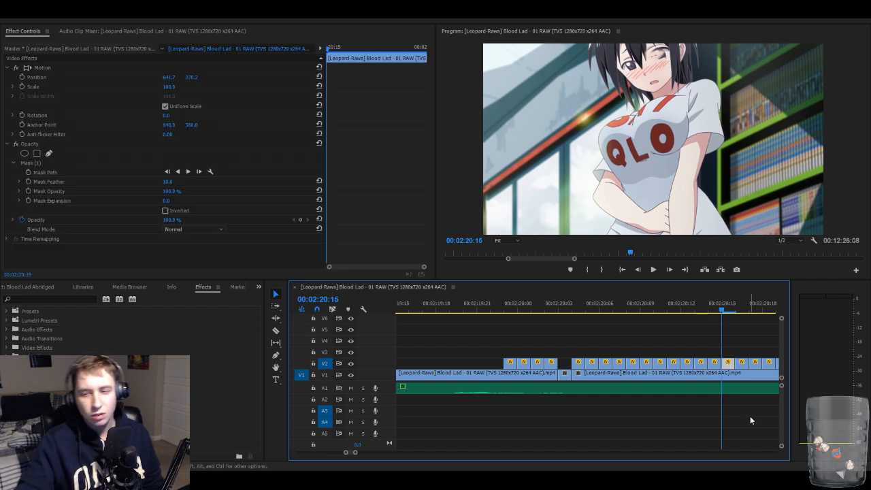
left_click(200, 67)
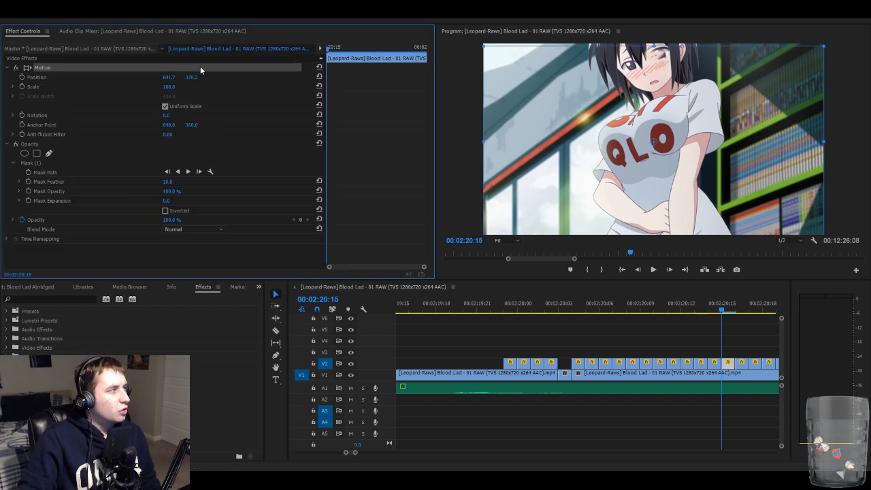
left_click(521, 112)
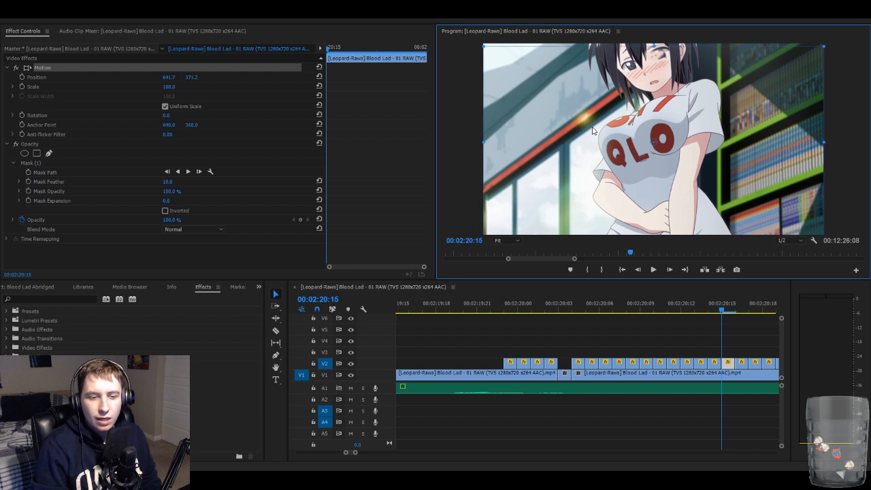
key("shift+Down")
key("shift+Down")
key("Down")
key("Down")
key("shift+Down")
key("shift+Down")
key("shift+Down")
key("shift+Down")
key("shift+Down")
key("shift+Down")
key("Down")
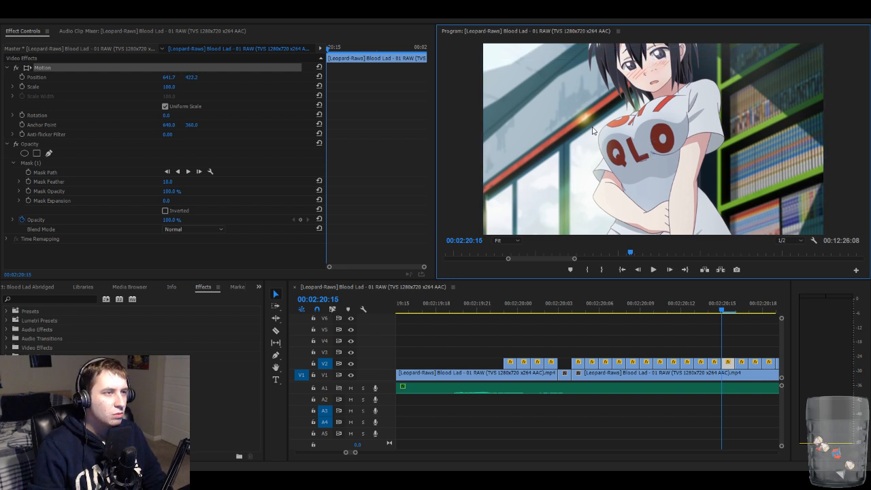
key("Down")
key("Down")
key("Down")
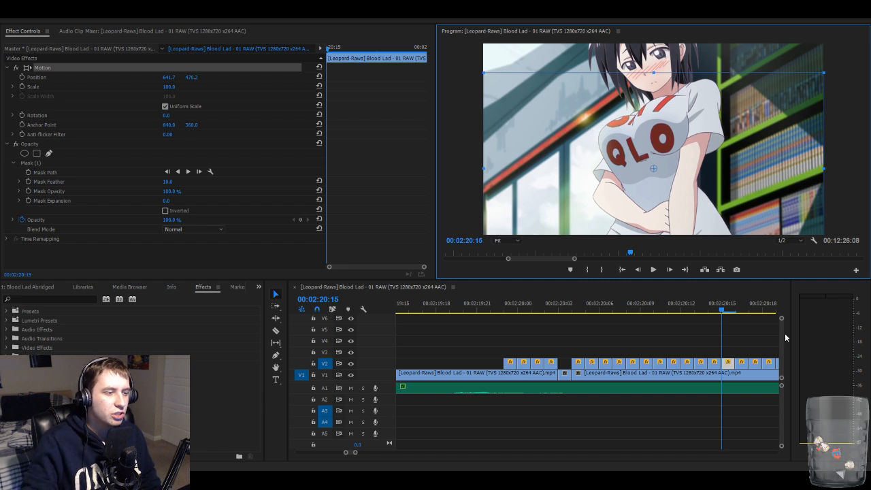
left_click(739, 330)
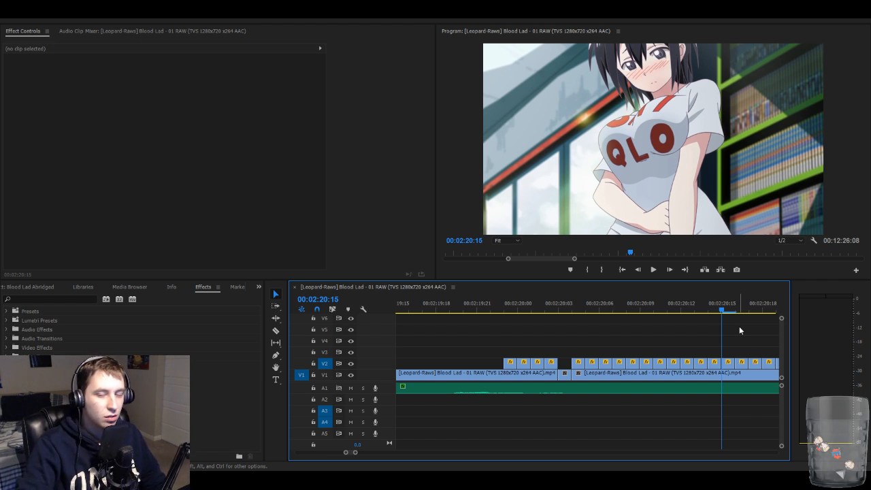
key("Left")
key("Right")
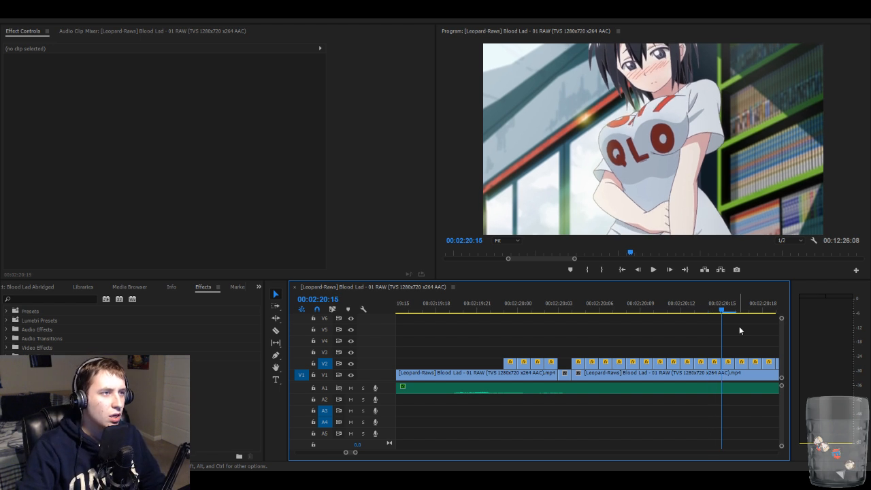
key("Left")
key("Right")
- Lower the V2 clip at 00:02:20:16 to a vertical position of 478.2 so it covers the mouth
key("Right")
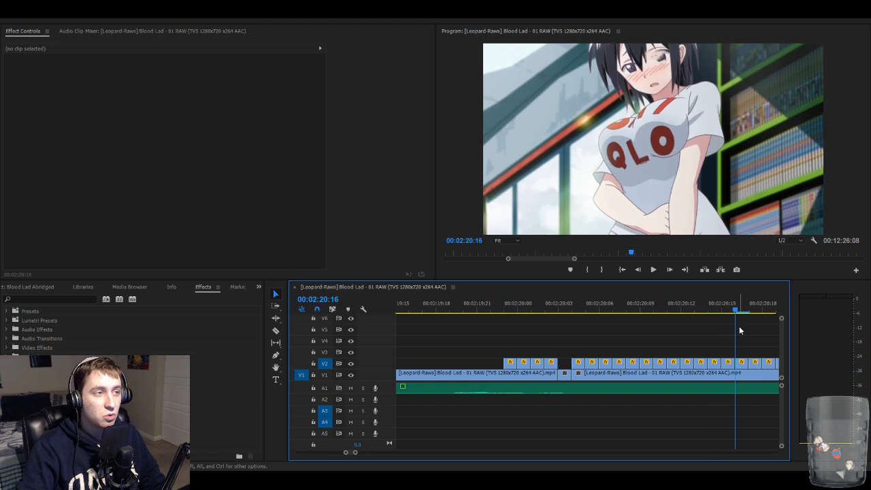
left_click(742, 363)
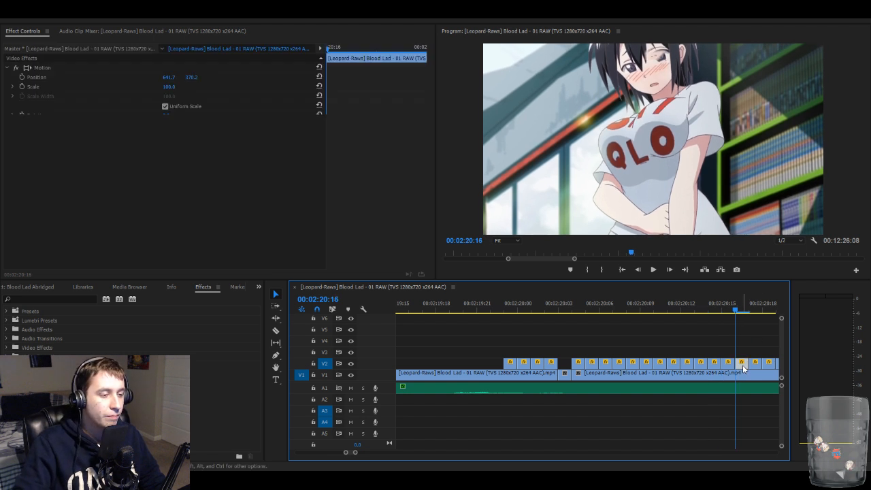
left_click(181, 71)
left_click(234, 65)
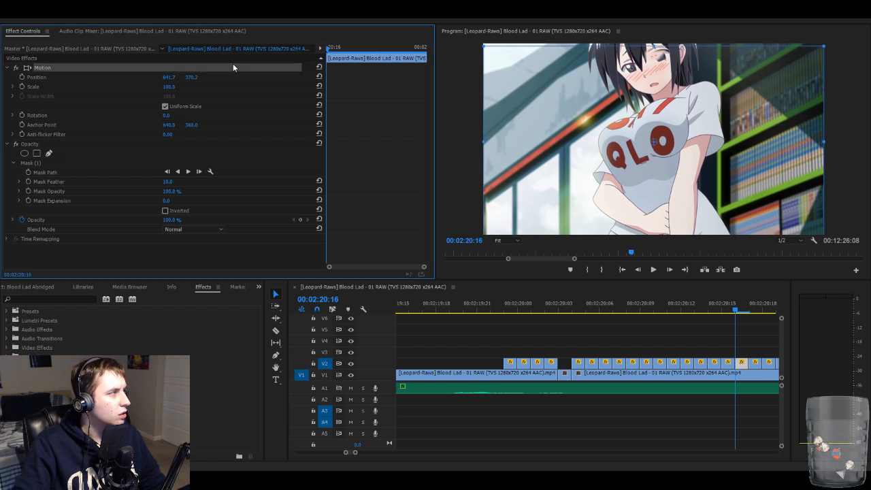
left_click(597, 141)
key("Down")
key("Down")
key("Down")
key("Down")
key("Down")
key("Down")
key("Down")
key("Down")
key("Down")
key("Down")
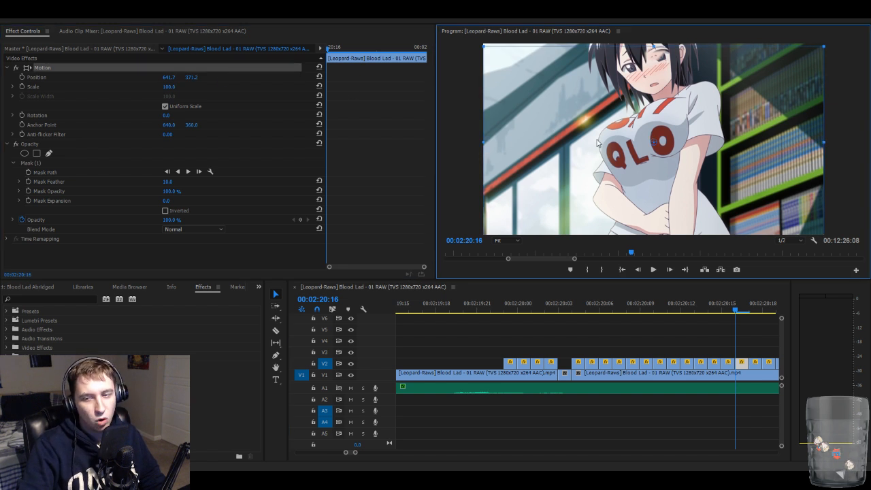
key("shift+Down")
key("shift+Down")
key("shift+Down")
key("shift+Down")
key("shift+Down")
key("shift+Down")
key("shift+Down")
key("shift+Down")
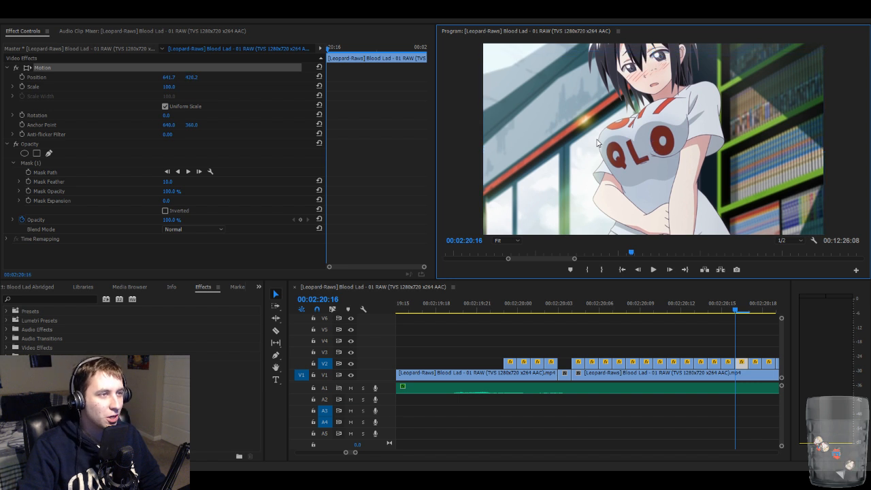
key("shift+Down")
key("shift+Down")
key("shift+Down")
key("shift+Down")
key("shift+Down")
key("shift+Down")
key("shift+Down")
key("shift+Down")
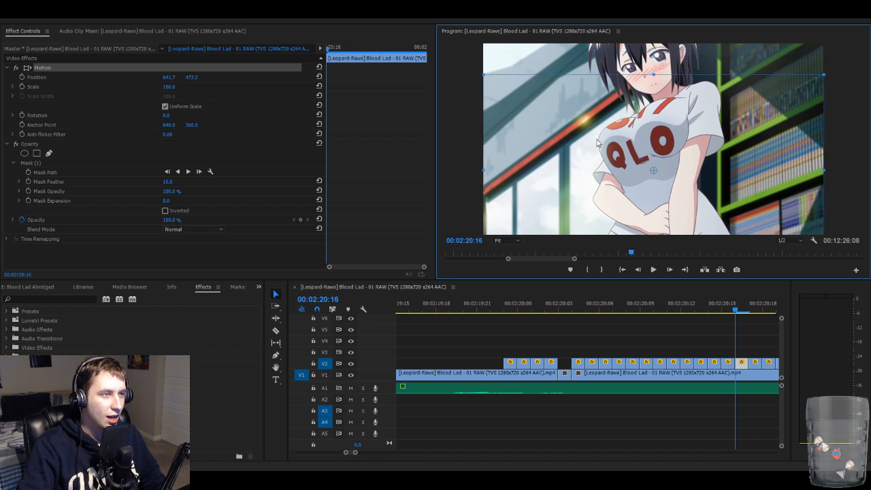
key("Down")
key("Down")
key("Down")
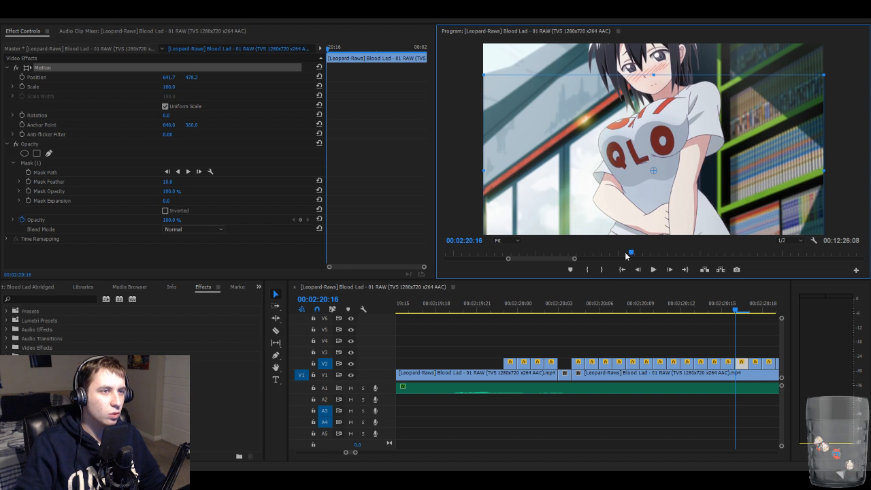
left_click(633, 335)
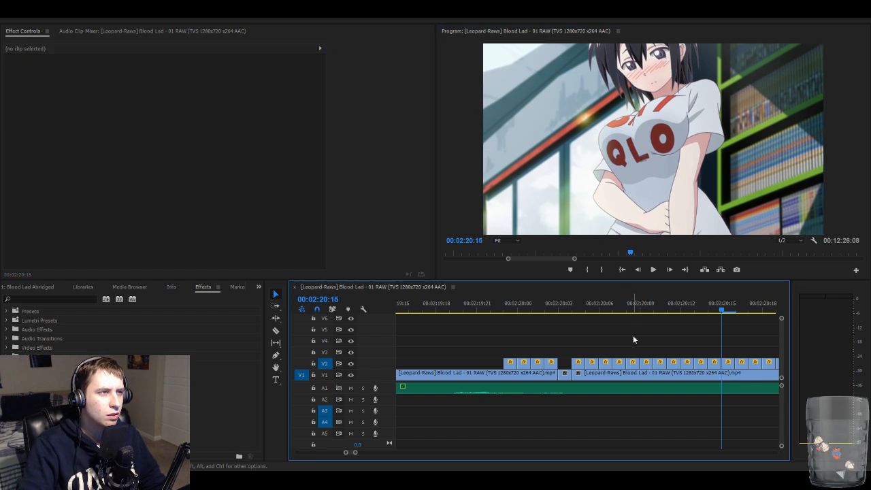
- Lower the V2 clip at 00:02:20:17 to a vertical position of 489.2 so it covers the mouth
key("Right")
key("Right")
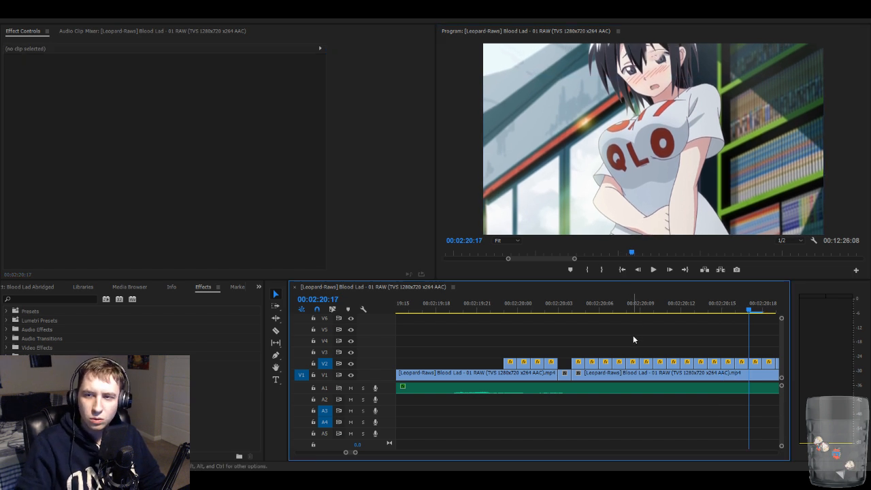
left_click(754, 366)
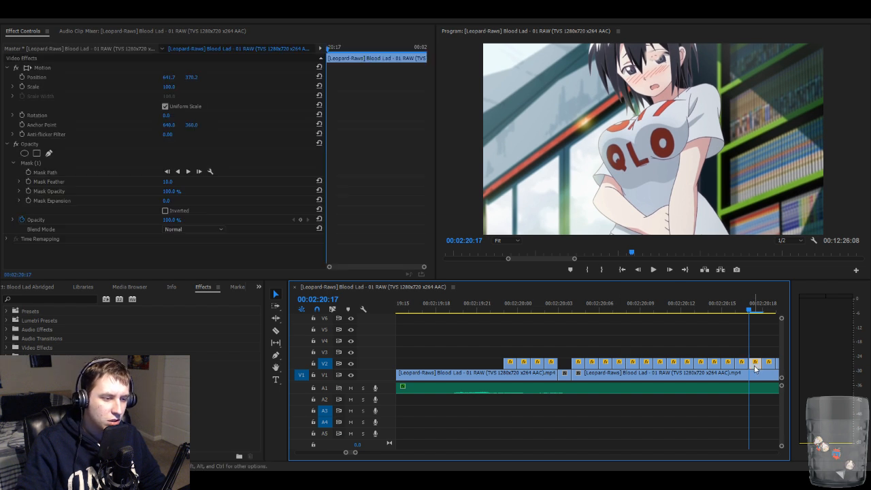
left_click(221, 67)
left_click(625, 143)
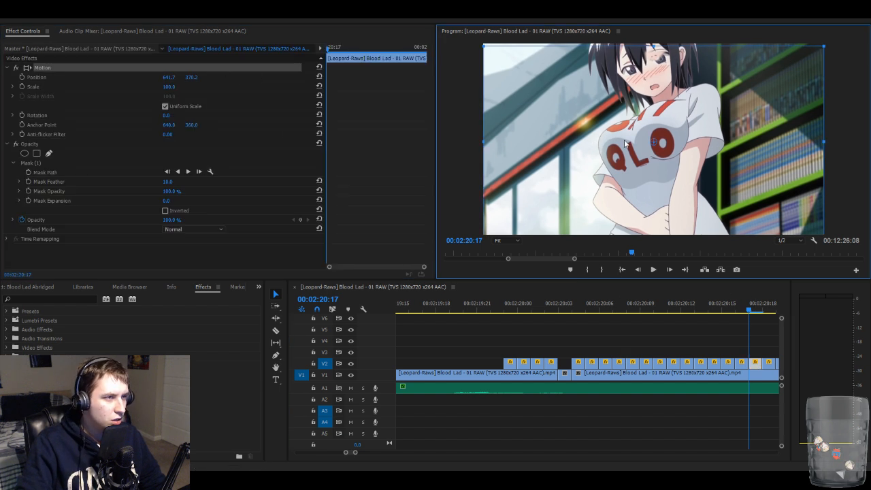
key("Down")
key("Down")
key("Down")
key("Down")
key("Down")
key("Down")
key("Down")
key("Down")
key("Down")
key("Down")
key("Down")
key("Down")
key("Down")
key("Down")
key("Down")
key("Down")
key("Down")
key("Down")
key("Down")
key("Down")
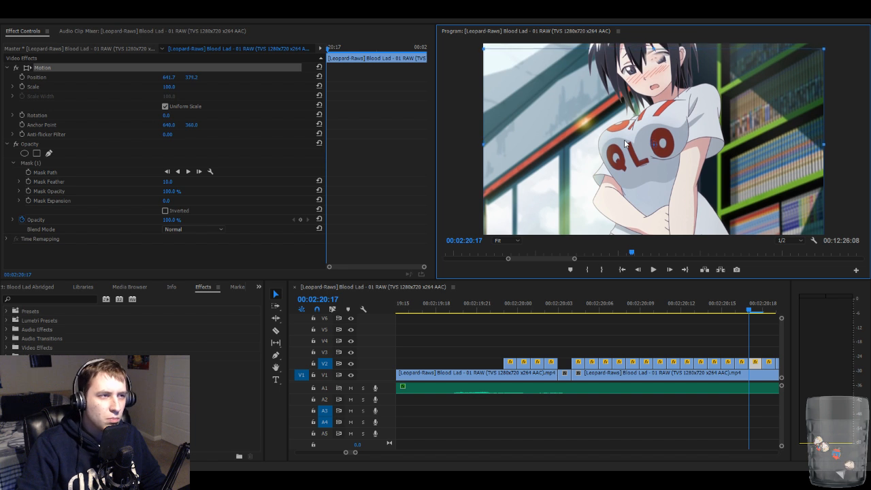
key("Down")
key("Down")
key("Down")
key("Down")
key("Down")
key("Down")
key("Down")
key("Down")
key("Down")
key("Down")
key("Down")
key("Down")
key("Down")
key("Down")
key("Down")
key("Down")
key("Down")
key("Down")
key("Down")
key("Down")
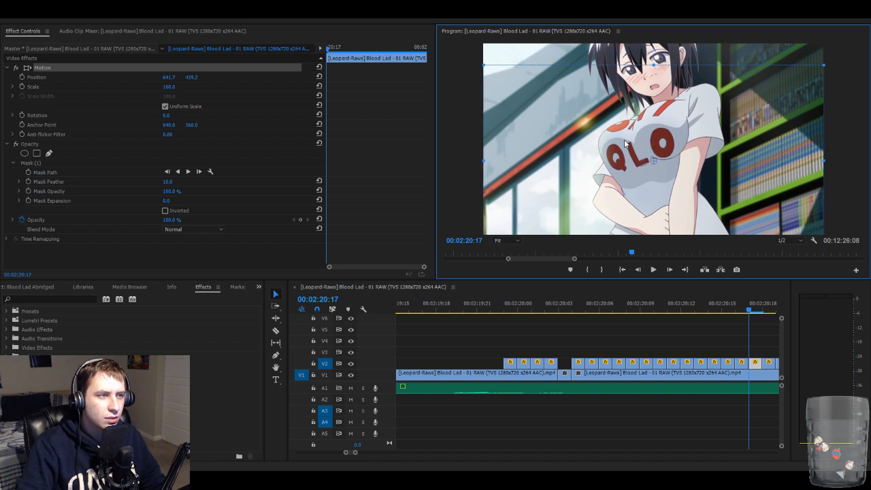
key("Down")
key("Down")
key("Down")
key("Down")
key("Down")
key("Down")
key("Down")
key("Down")
key("Down")
key("Down")
key("Down")
key("Down")
key("Down")
key("Down")
key("Down")
key("Down")
key("Down")
key("Down")
key("Down")
key("Down")
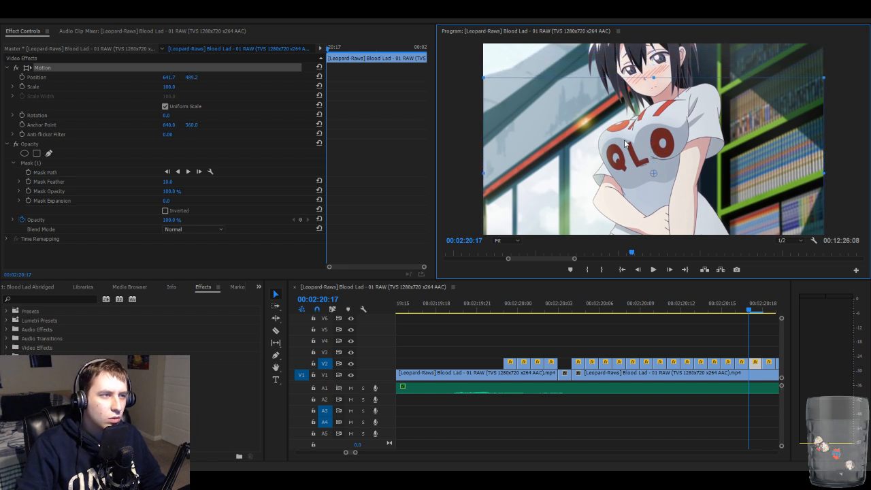
left_click(706, 337)
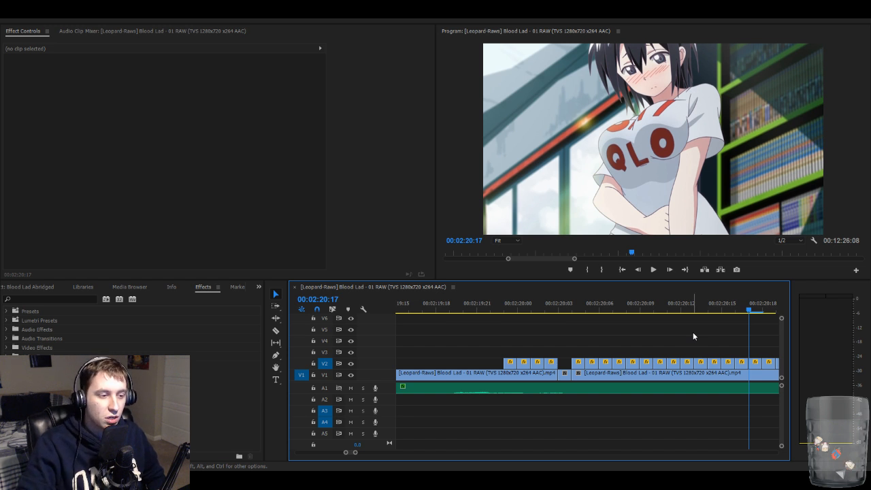
- Lower the V2 clip at 00:02:20:18 to a vertical position of 497.2 and compare it with the neighbouring frames
key("Right")
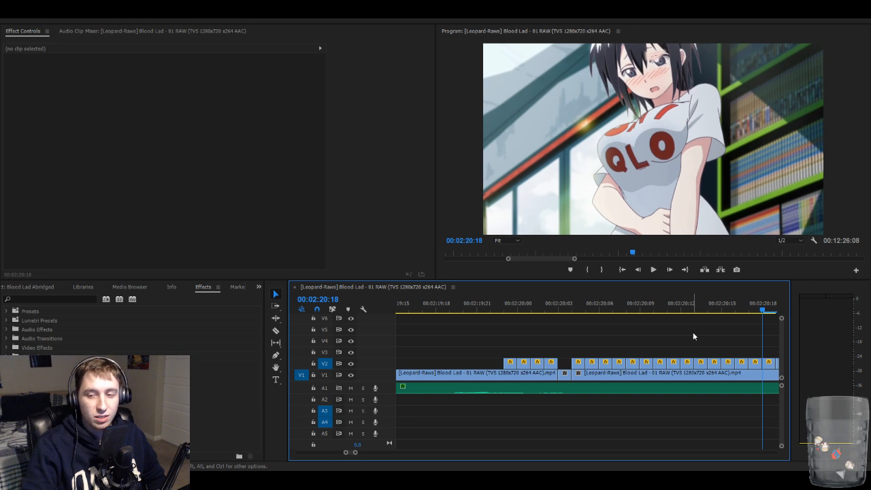
left_click(770, 365)
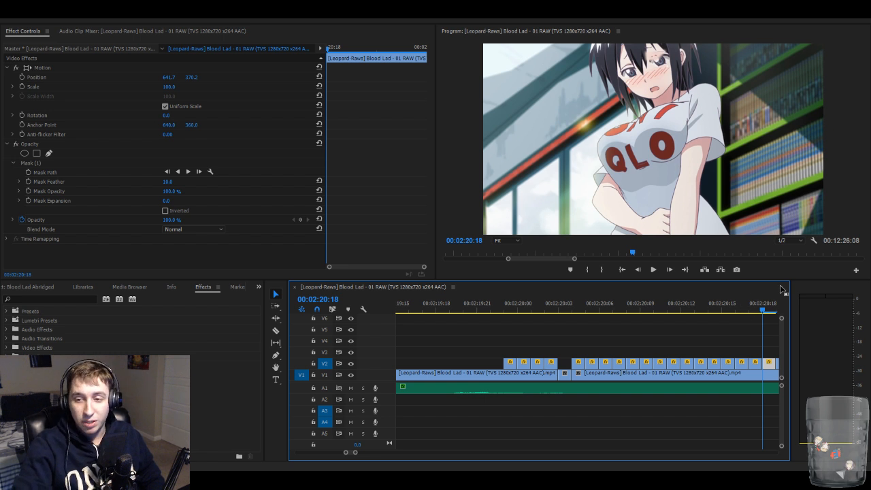
left_click(109, 163)
left_click(662, 65)
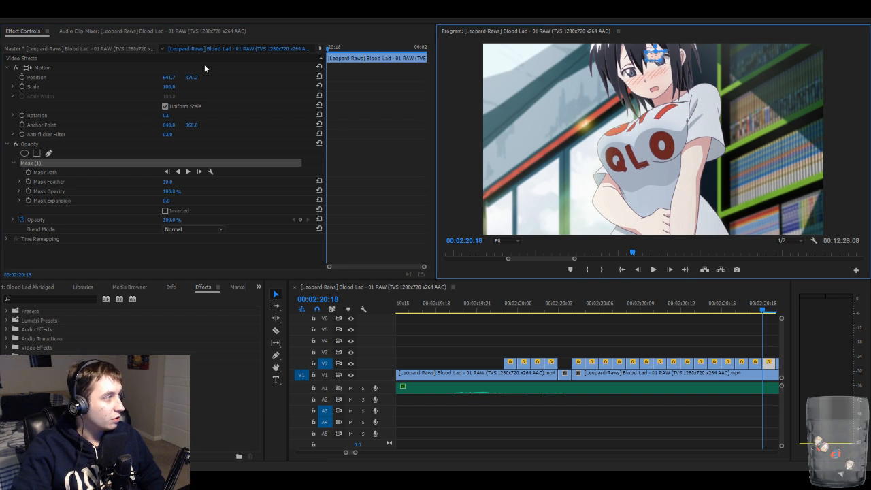
left_click(205, 64)
left_click(608, 182)
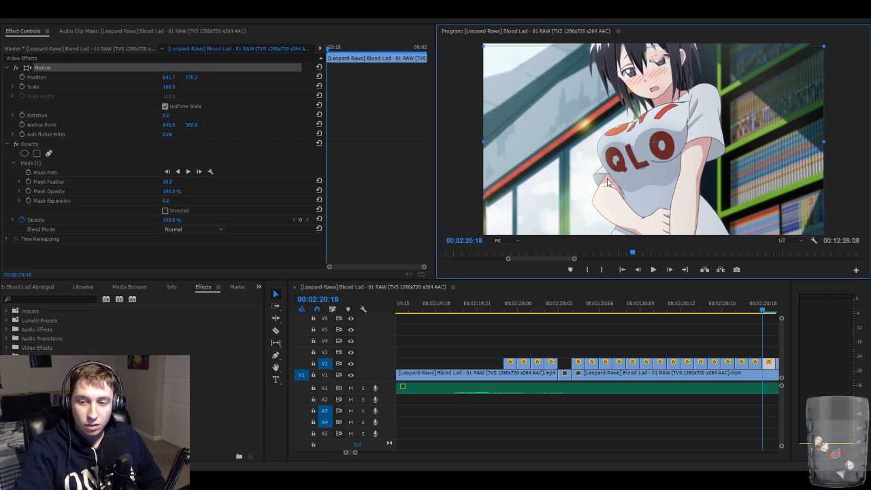
key("Down")
key("Down")
key("Down")
key("Down")
key("Down")
key("Down")
key("Down")
key("Down")
key("Down")
key("Down")
key("Down")
key("Down")
key("Down")
key("Down")
key("Down")
key("Down")
key("Down")
key("Down")
key("Down")
key("Down")
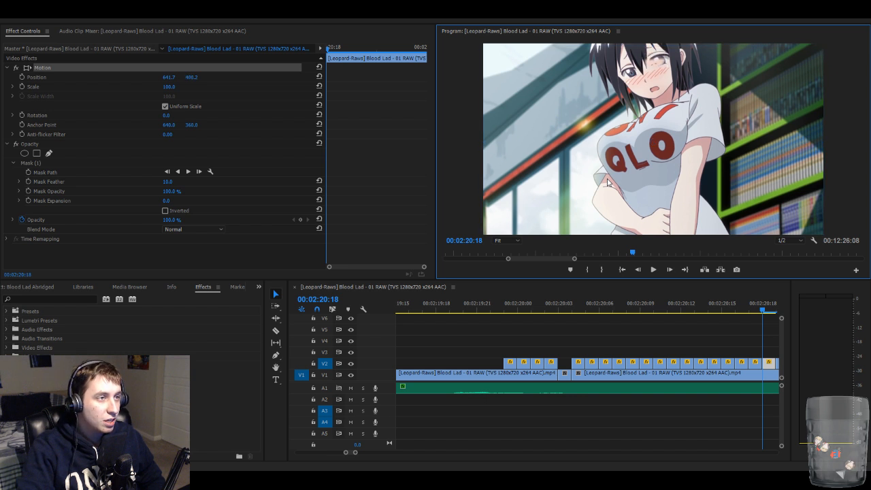
key("Down")
key("Down")
key("Down")
key("Down")
key("Down")
key("Down")
key("Down")
key("Down")
key("Down")
key("Down")
key("Down")
key("Down")
key("Down")
key("Down")
key("Down")
key("Down")
key("Down")
key("Down")
key("Down")
key("Down")
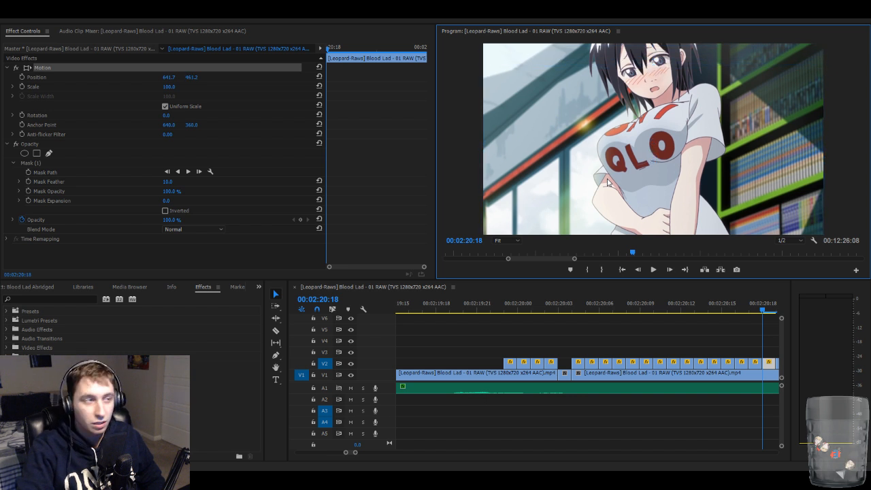
key("Down")
key("Down")
key("Down")
key("Down")
key("Down")
key("Down")
key("Down")
key("Down")
key("Down")
key("Down")
key("Down")
key("Down")
key("Down")
key("Down")
key("Down")
key("Down")
key("Down")
key("Down")
key("Down")
key("Down")
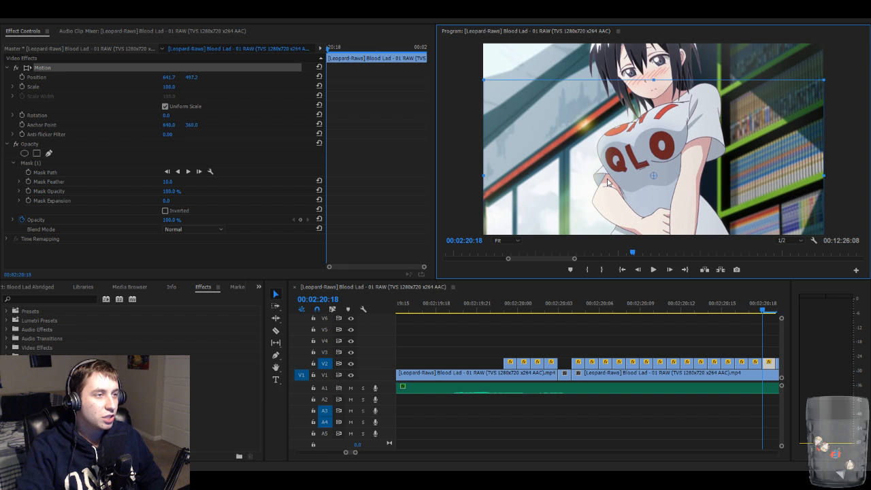
left_click(702, 331)
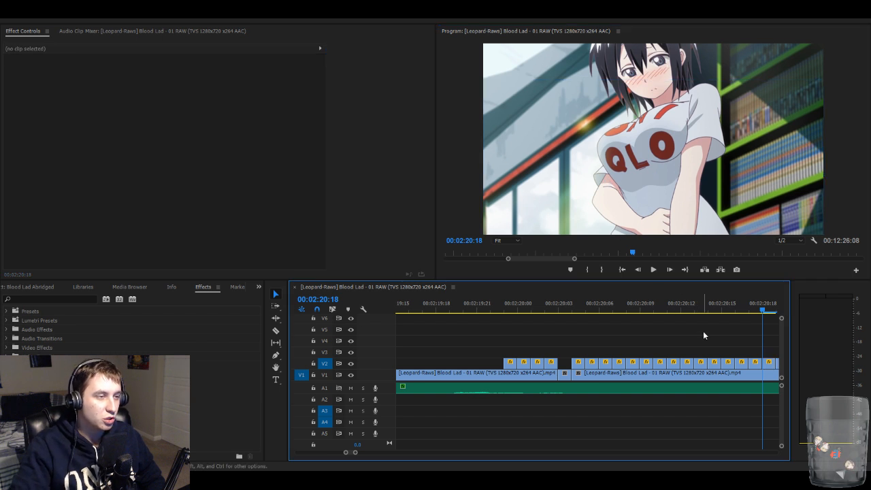
key("Right")
key("Left")
key("Left")
key("Right")
- Lower the V2 clip at 00:02:20:19 to a vertical position of 509.2 so it covers the mouth
key("Right")
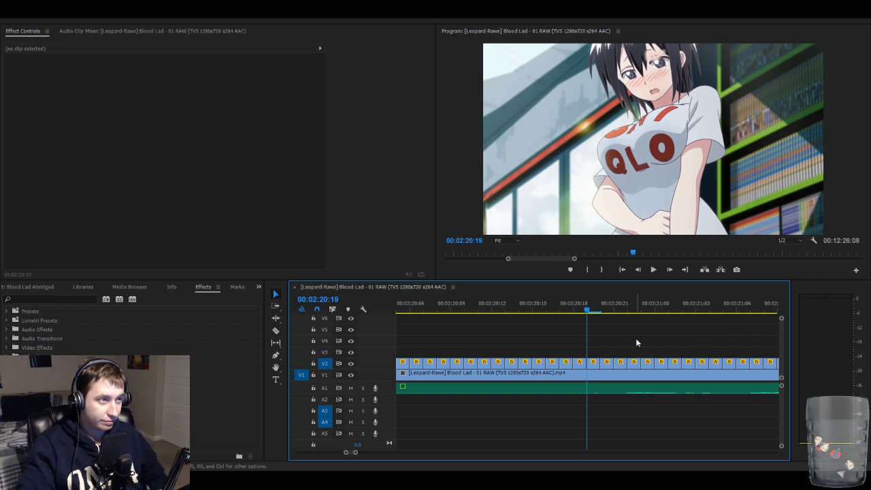
left_click(594, 364)
left_click(192, 67)
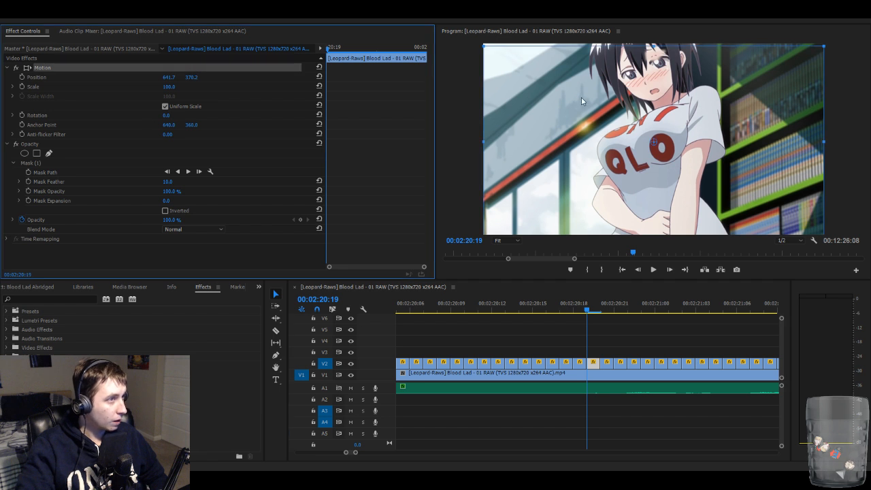
left_click_drag(674, 130, 672, 131)
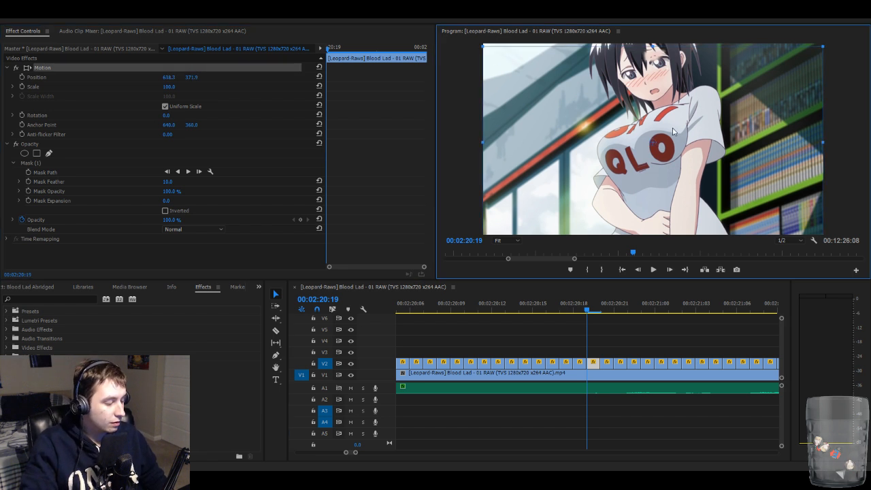
key("ctrl+z")
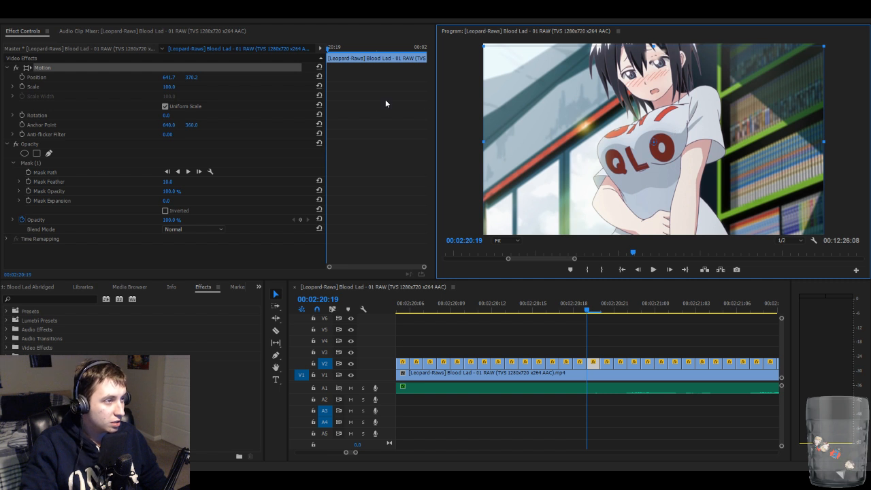
left_click(234, 66)
left_click(680, 155)
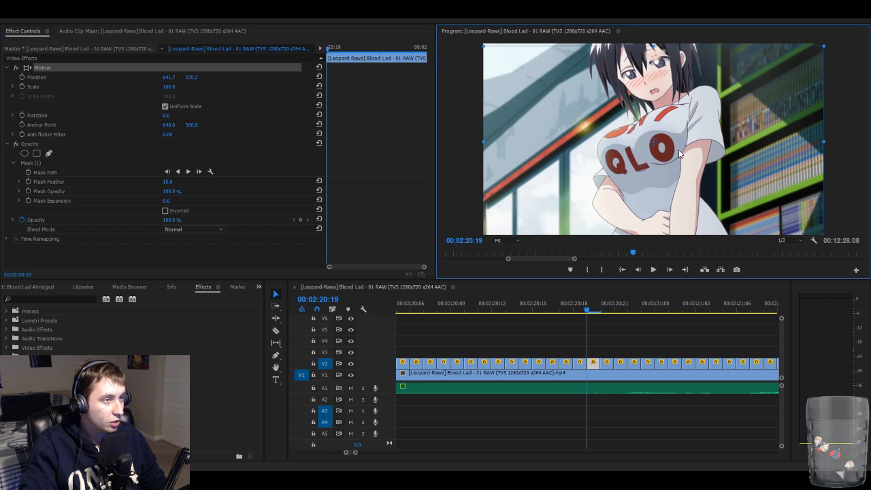
key("Down")
key("Down")
key("Down")
key("Down")
key("Down")
key("Down")
key("Down")
key("Down")
key("Down")
key("Down")
key("Down")
key("Down")
key("Down")
key("Down")
key("Down")
key("Down")
key("Down")
key("Down")
key("Down")
key("Down")
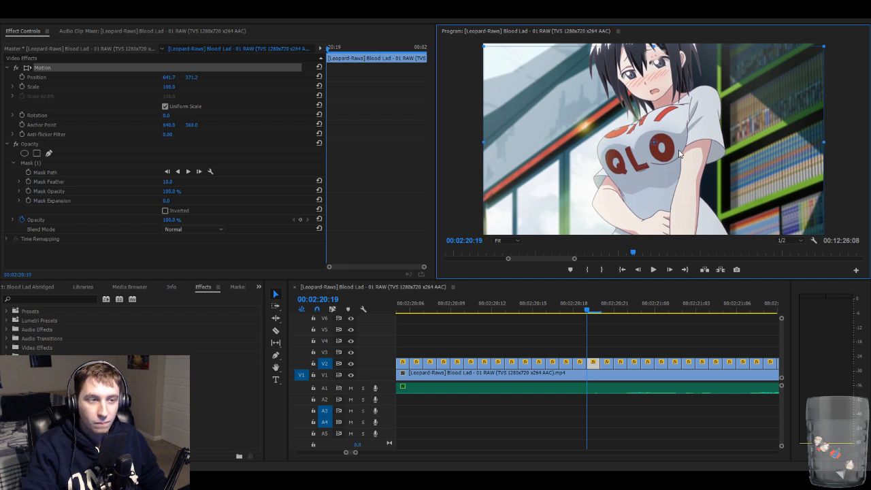
key("Down")
key("Down")
key("Down")
key("Down")
key("Down")
key("Down")
key("Down")
key("Down")
key("Down")
key("Down")
key("Down")
key("Down")
key("Down")
key("Down")
key("Down")
key("Down")
key("Down")
key("Down")
key("Down")
key("Down")
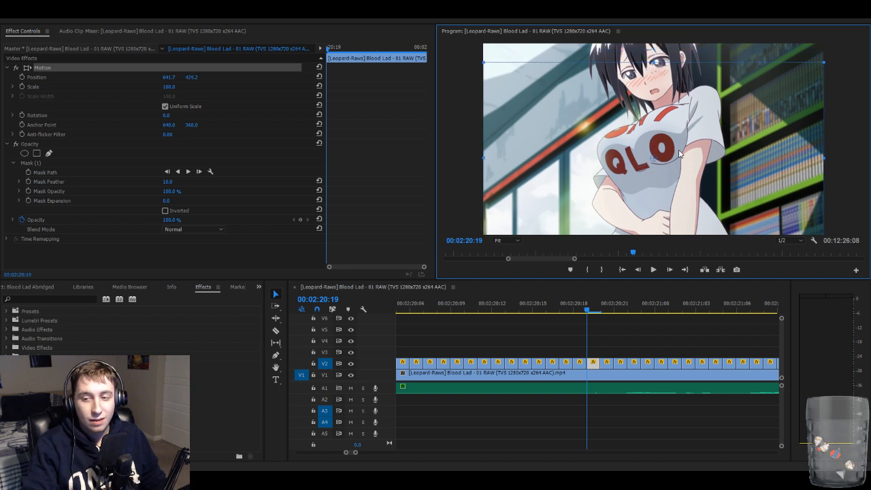
key("Down")
key("Down")
key("Down")
key("Down")
key("Down")
key("Down")
key("Down")
key("Down")
key("Down")
key("Down")
key("Down")
key("Down")
key("Down")
key("Down")
key("Down")
key("Down")
key("Down")
key("Down")
key("Down")
key("Down")
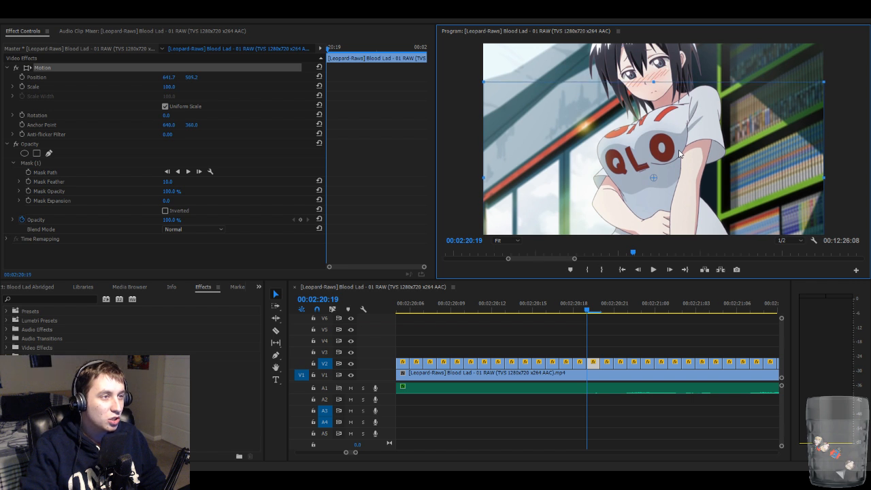
left_click(650, 339)
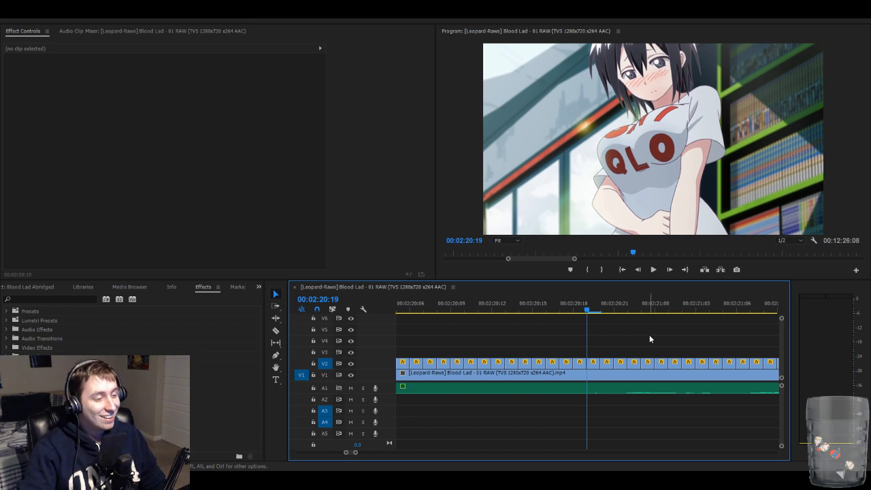
- Delete the V2 overlay clips at 00:02:20:20, 00:02:20:21 and 00:02:20:22
key("Right")
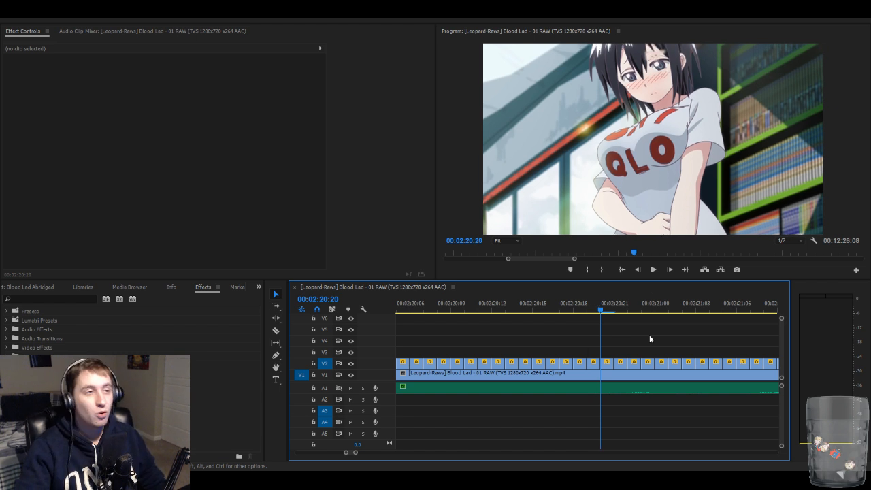
left_click(608, 365)
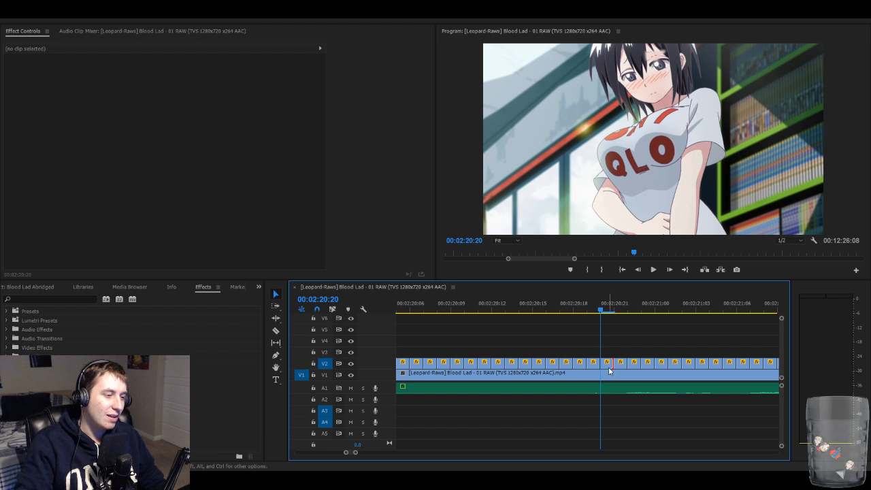
key("Delete")
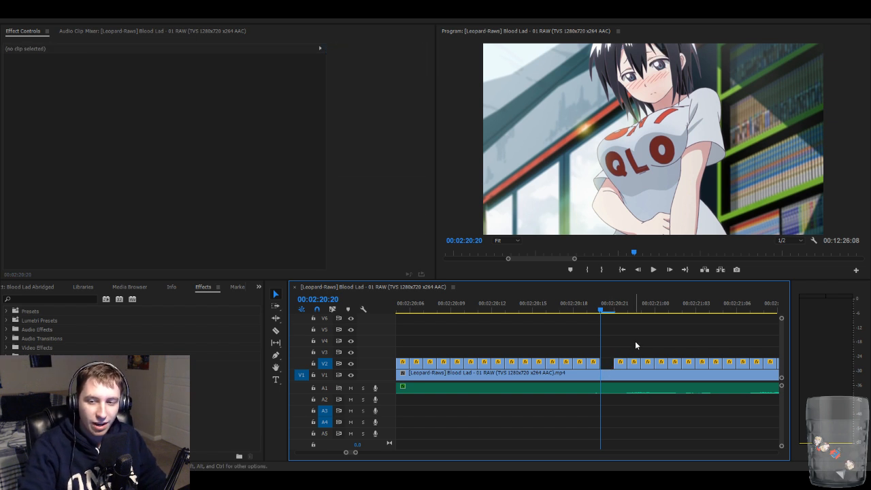
key("Right")
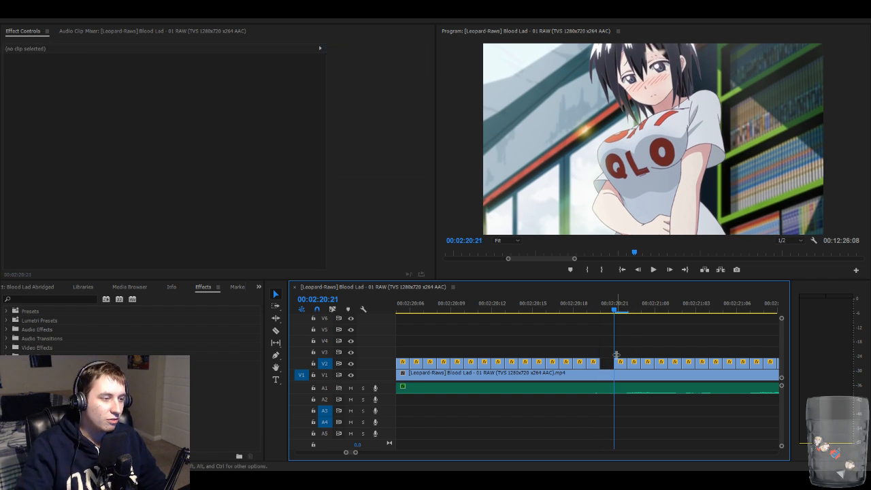
left_click(622, 366)
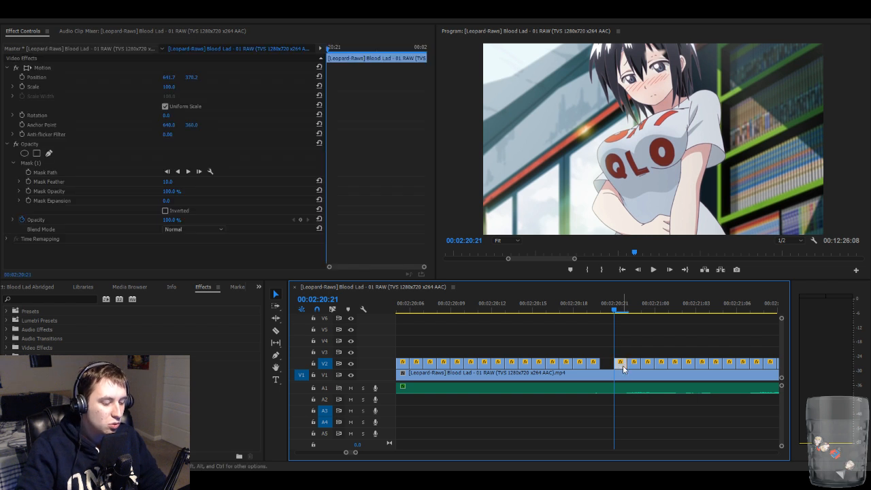
key("Delete")
key("Right")
left_click(632, 368)
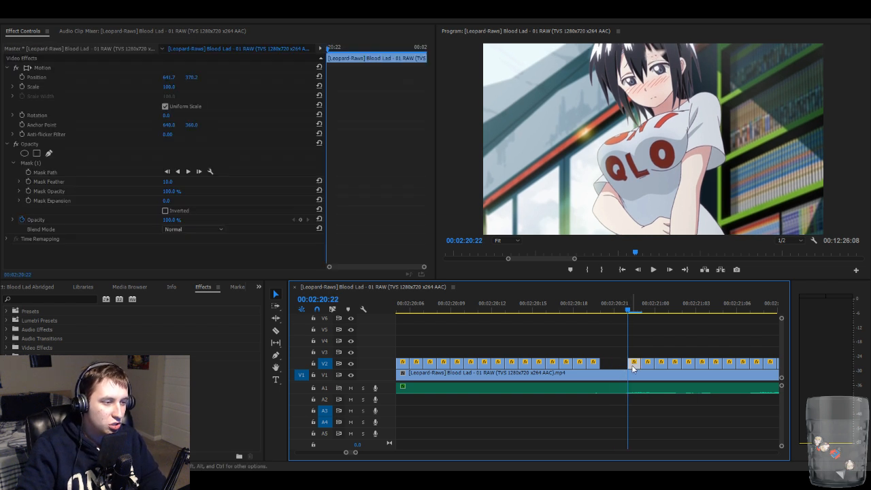
key("Delete")
- Lower the V2 clip at 00:02:20:23 to a vertical position of 536.2 so it covers the mouth
key("Right")
left_click(648, 369)
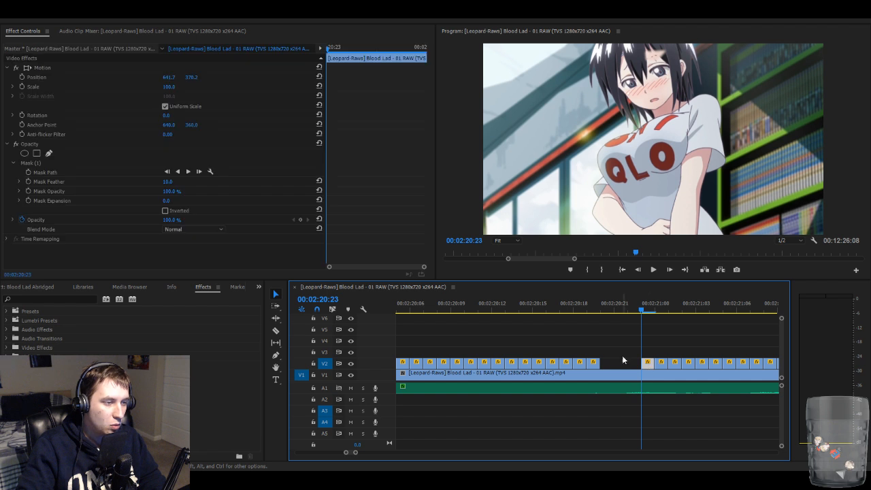
left_click(228, 69)
left_click(615, 175)
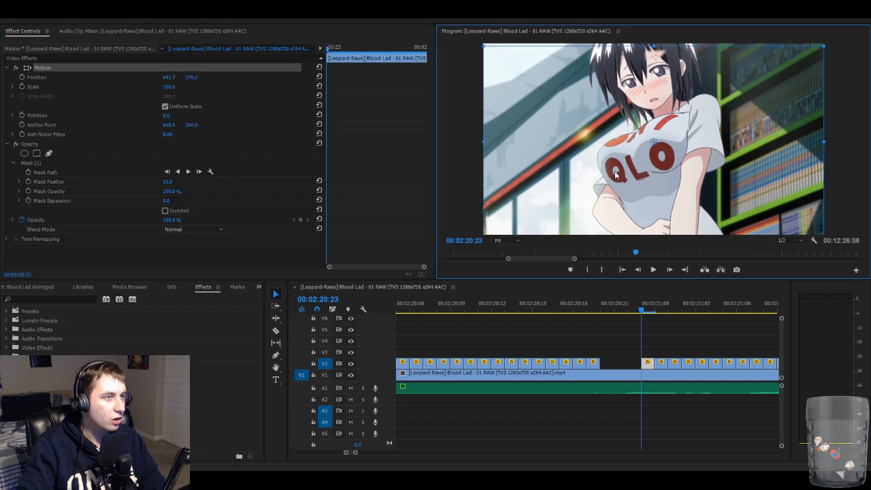
key("Down")
key("Down")
key("Down")
key("Down")
key("Down")
key("Down")
key("Down")
key("Down")
key("Down")
key("Down")
key("Down")
key("Down")
key("Down")
key("Down")
key("Down")
key("Down")
key("Down")
key("Down")
key("Down")
key("Down")
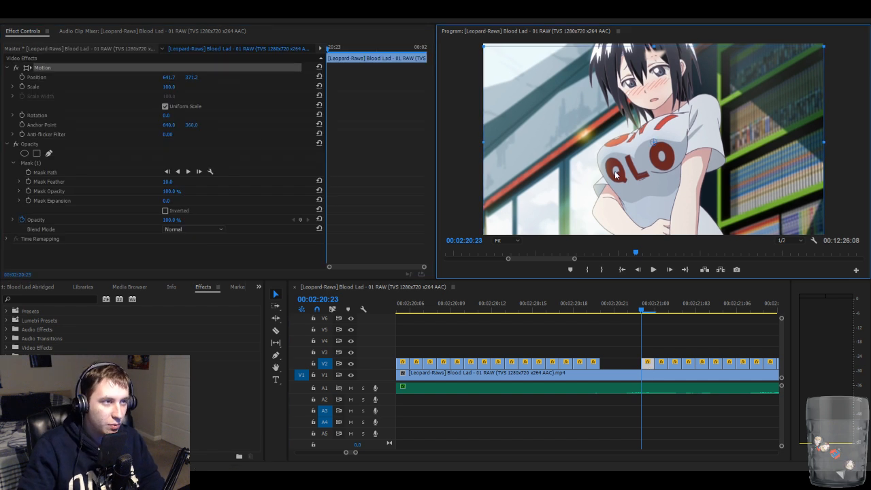
key("Down")
key("Down")
key("Down")
key("Down")
key("Down")
key("Down")
key("Down")
key("Down")
key("Down")
key("Down")
key("Down")
key("Down")
key("Down")
key("Down")
key("Down")
key("Down")
key("Down")
key("Down")
key("Down")
key("Down")
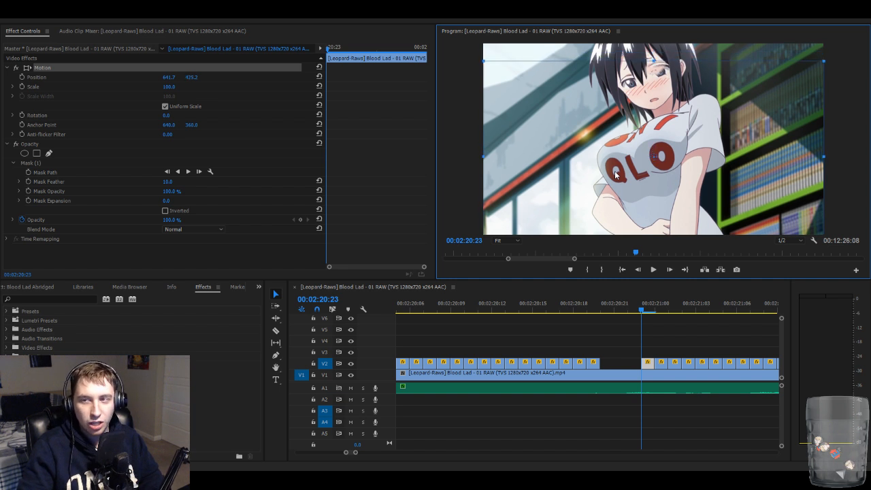
key("Down")
key("Down")
key("Down")
key("Down")
key("Down")
key("Down")
key("Down")
key("Down")
key("Down")
key("Down")
key("Down")
key("Down")
key("Down")
key("Down")
key("Down")
key("Down")
key("Down")
key("Down")
key("Down")
key("Down")
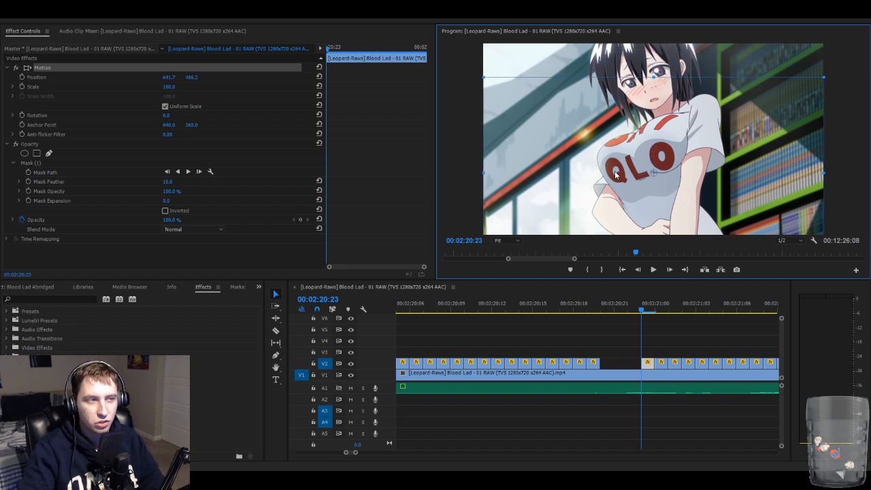
key("Down")
key("Down")
key("Down")
key("Down")
key("Down")
key("Down")
key("Down")
key("Down")
key("Down")
key("Down")
key("Down")
key("Down")
key("Down")
key("Down")
key("Down")
key("Down")
key("Down")
key("Down")
key("Down")
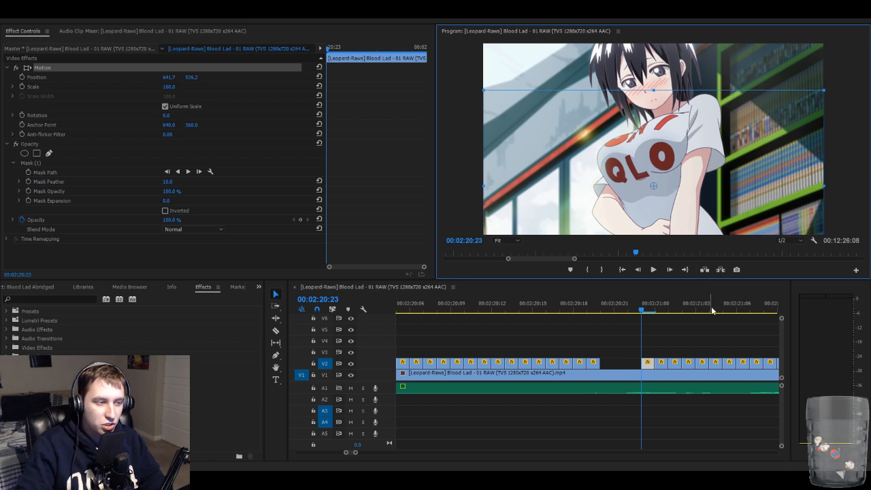
- Compare the frames at 00:02:20:22 and 00:02:20:23 and inspect how well the repositioned overlay lines up with the mouth
left_click(700, 332)
key("Left")
key("Right")
key("Left")
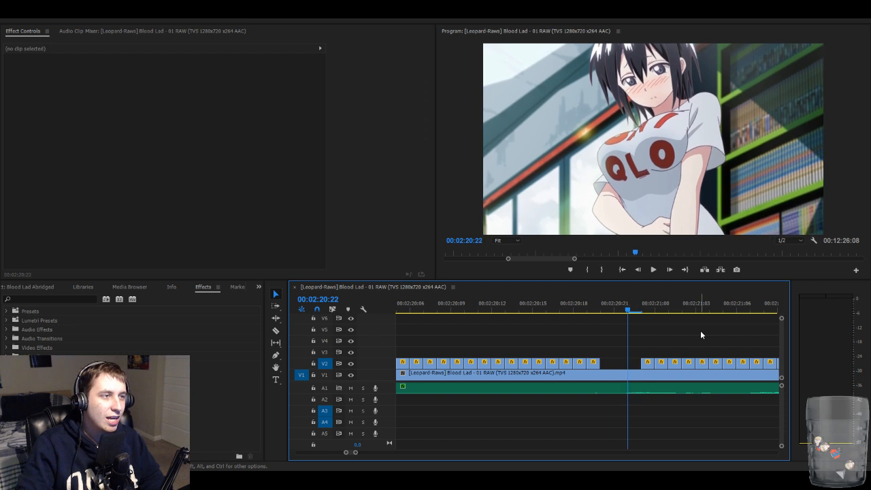
key("Right")
key("Left")
key("Right")
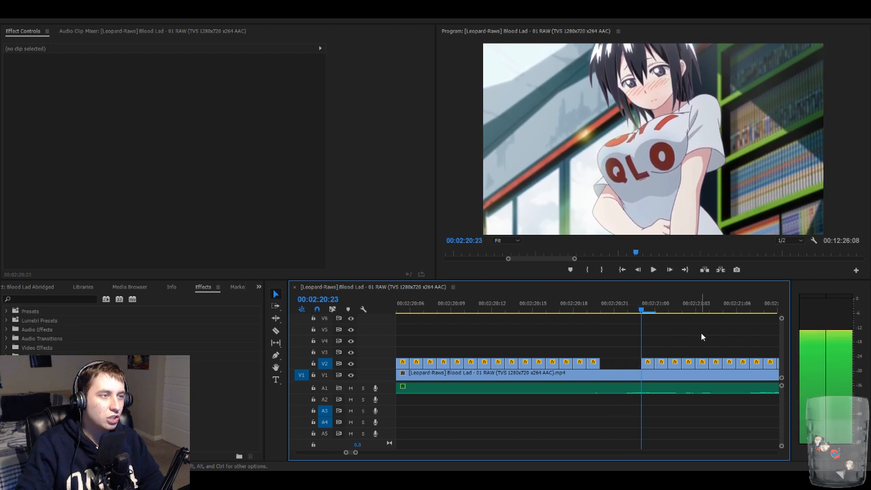
key("Left")
key("Right")
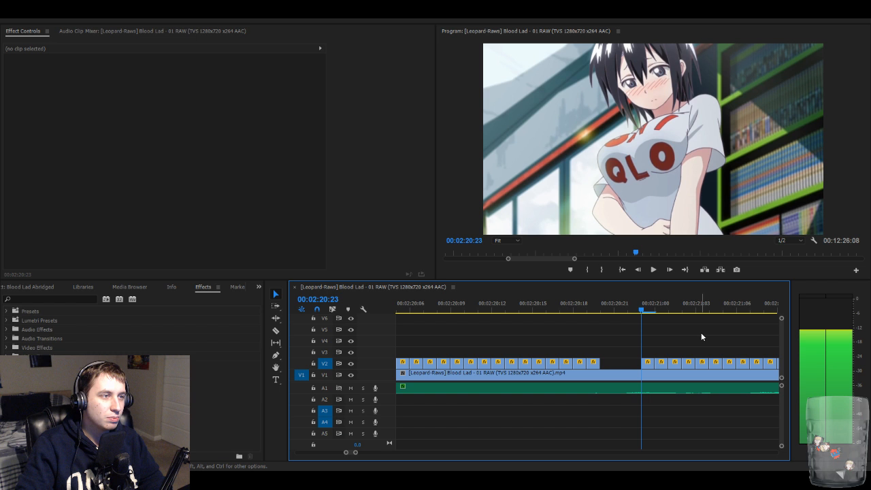
left_click(652, 360)
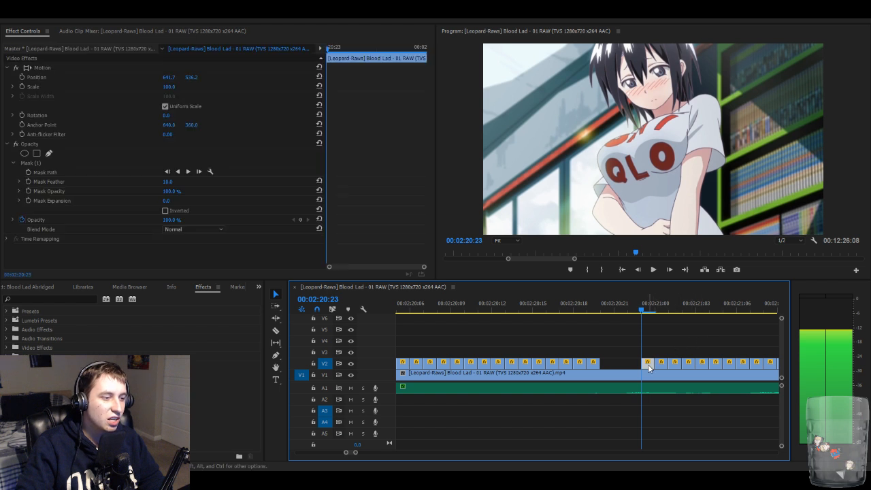
left_click(187, 67)
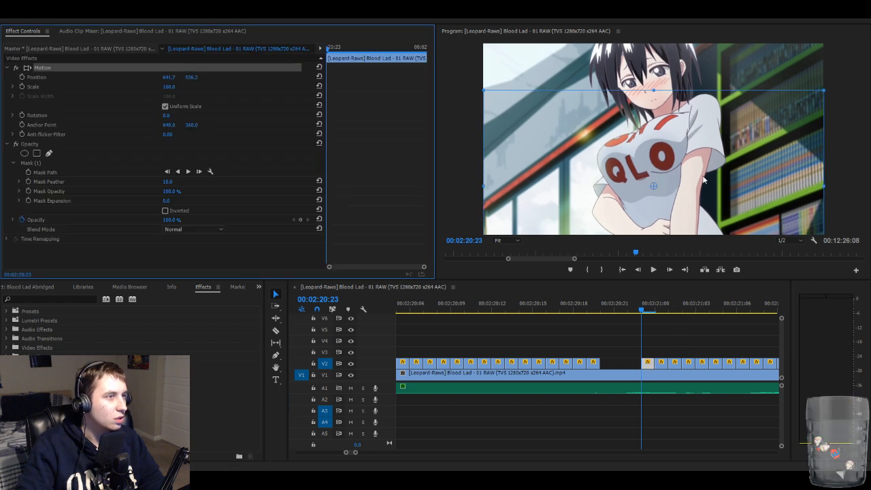
left_click(660, 329)
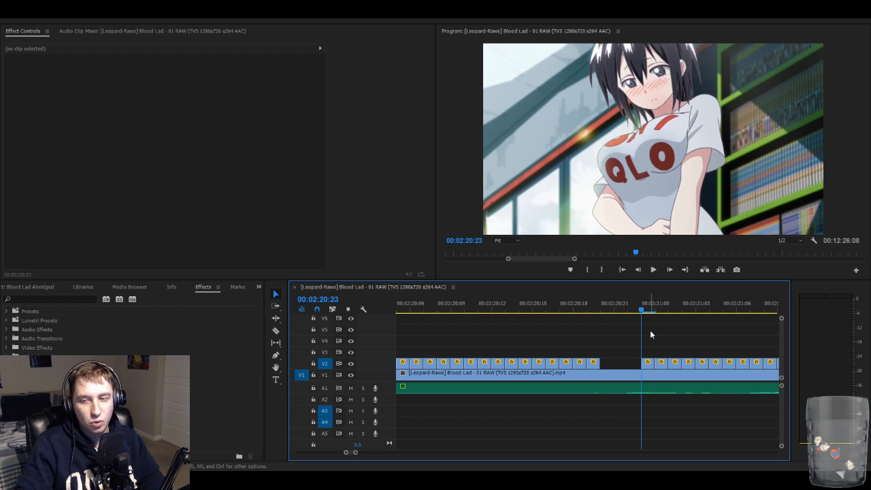
- Lower the V2 clip at 00:02:21:00 to a vertical position of 543.2 so it covers the mouth
key("space")
key("Right")
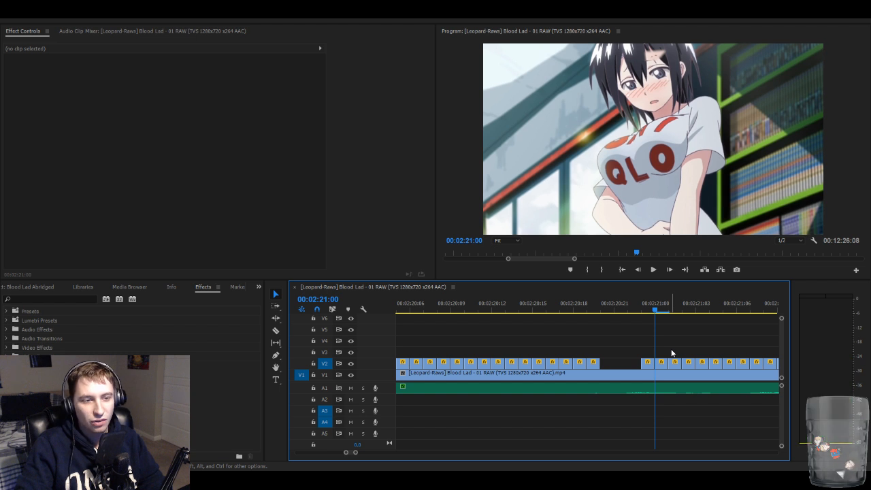
left_click(661, 361)
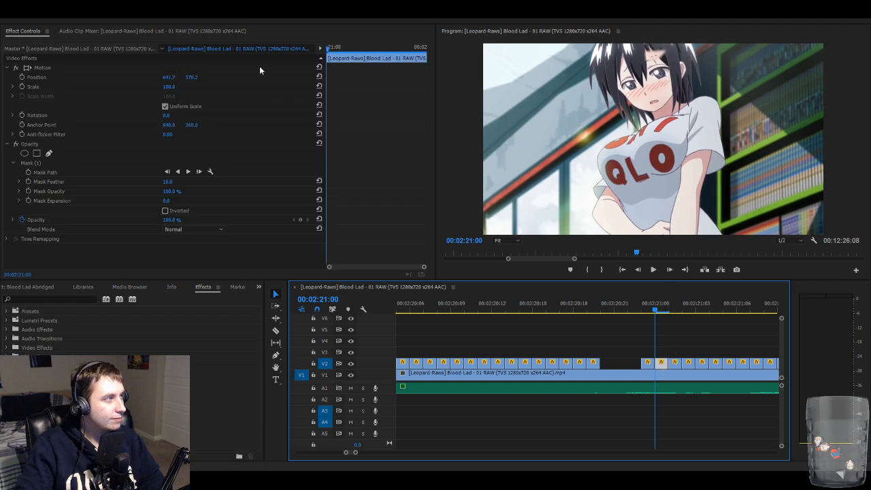
left_click(260, 68)
left_click_drag(662, 142, 660, 145)
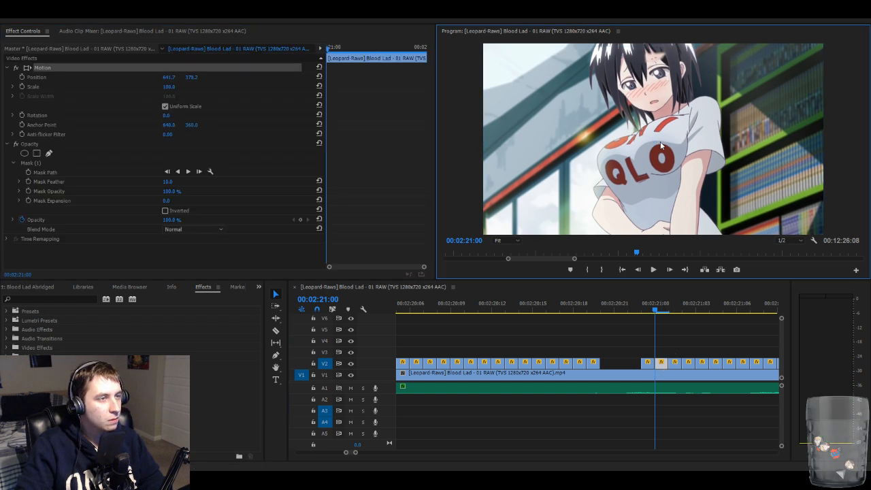
key("shift+Down")
key("shift+Down")
key("shift+Down")
key("shift+Down")
key("shift+Down")
key("shift+Down")
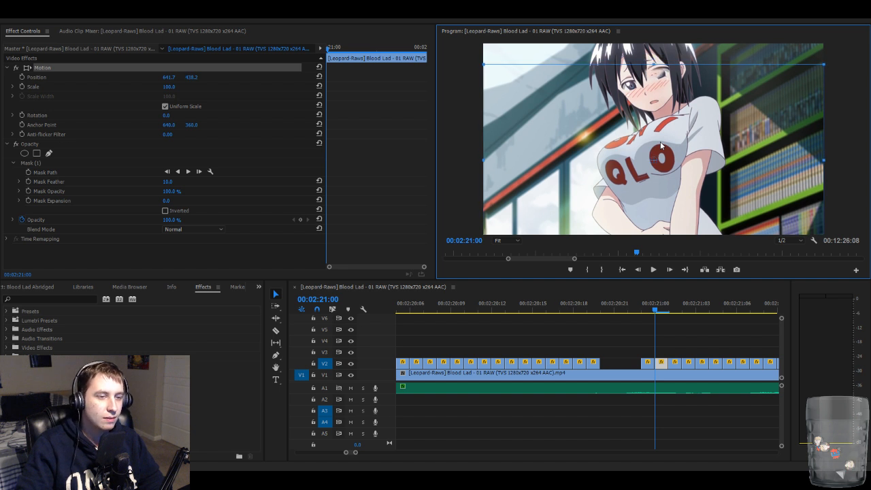
key("shift+Down")
key("shift+Down")
key("shift+Down")
key("shift+Down")
key("shift+Down")
key("shift+Down")
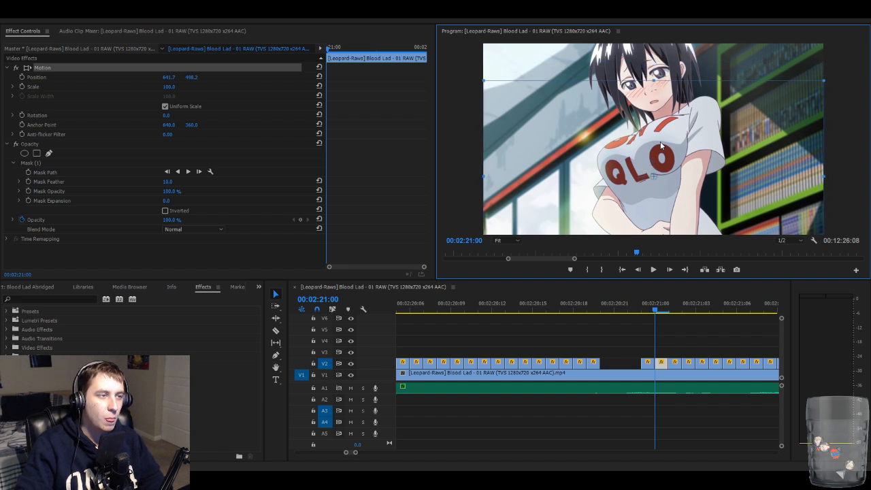
key("shift+Down")
key("shift+Down")
key("shift+Down")
key("shift+Down")
key("Down")
key("Down")
key("Down")
key("Down")
key("Down")
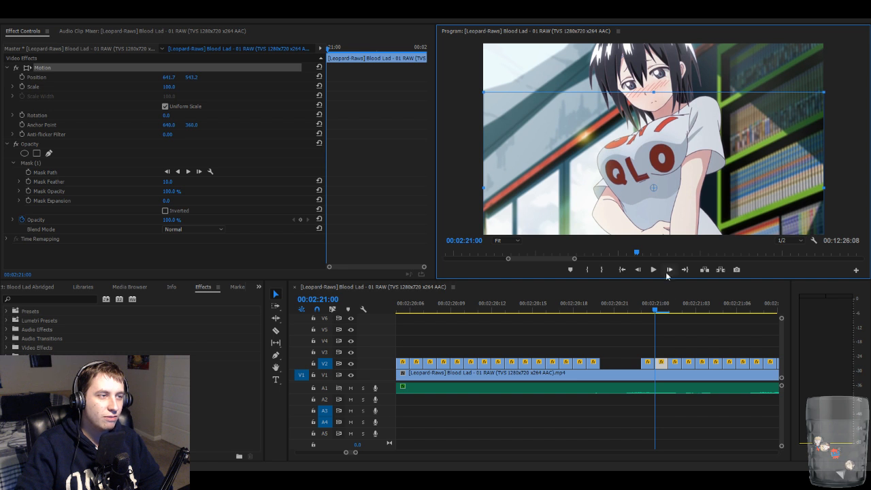
- Lower the V2 clip at 00:02:21:01 to a vertical position of 549.2 and compare it with the following frame
left_click(666, 329)
key("Right")
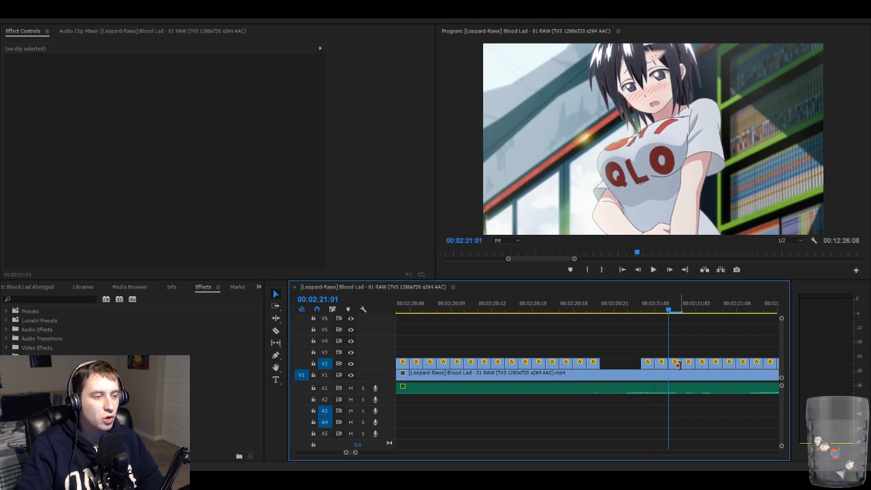
left_click(676, 363)
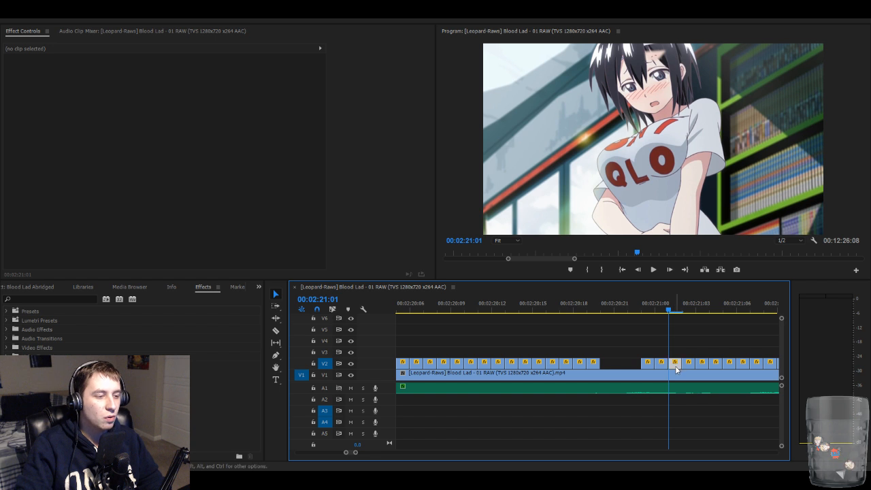
left_click(256, 68)
left_click_drag(593, 140, 597, 146)
key("shift+Down")
key("shift+Down")
key("shift+Down")
key("shift+Down")
key("shift+Down")
key("shift+Down")
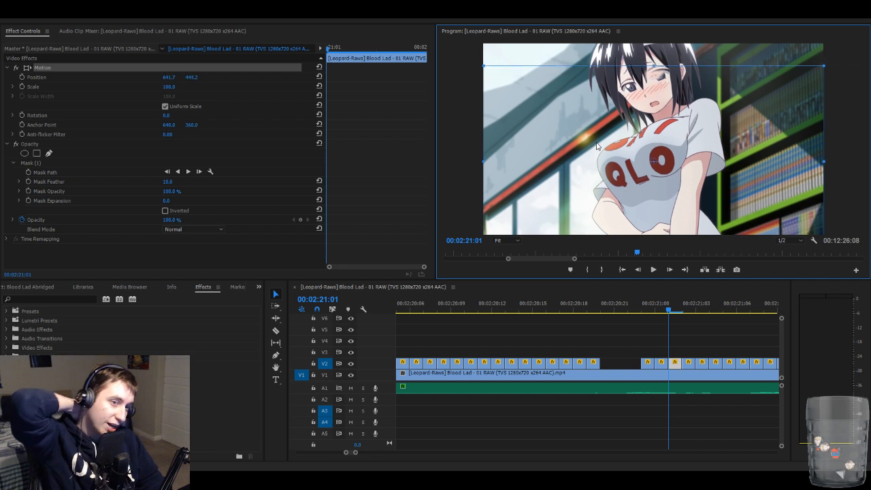
key("shift+Down")
key("shift+Down")
key("shift+Down")
key("shift+Down")
key("shift+Down")
key("shift+Down")
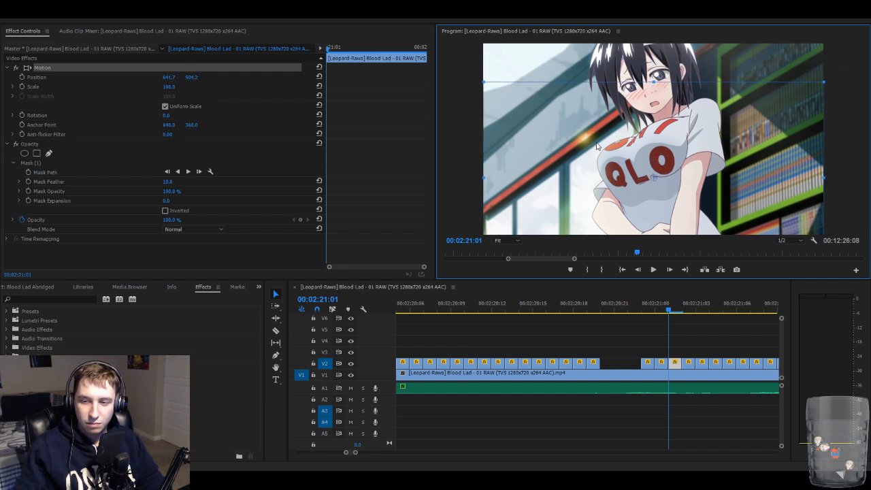
key("Down")
key("Down")
key("Down")
key("Down")
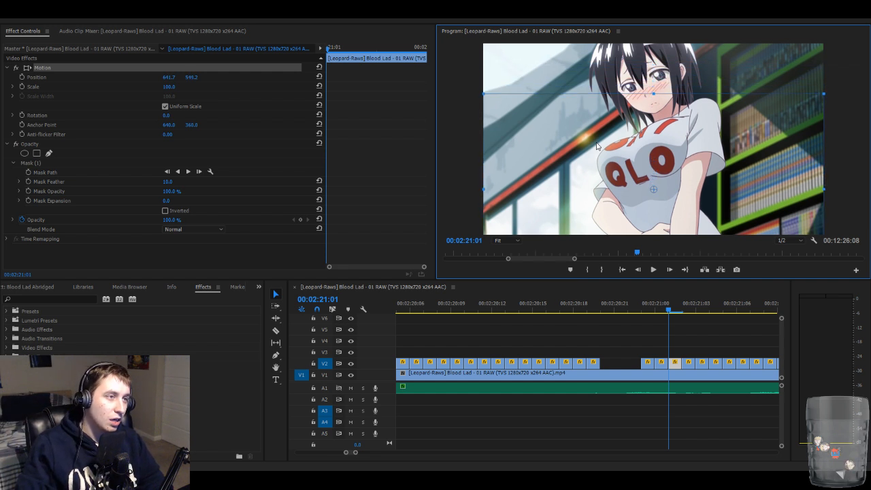
left_click(664, 339)
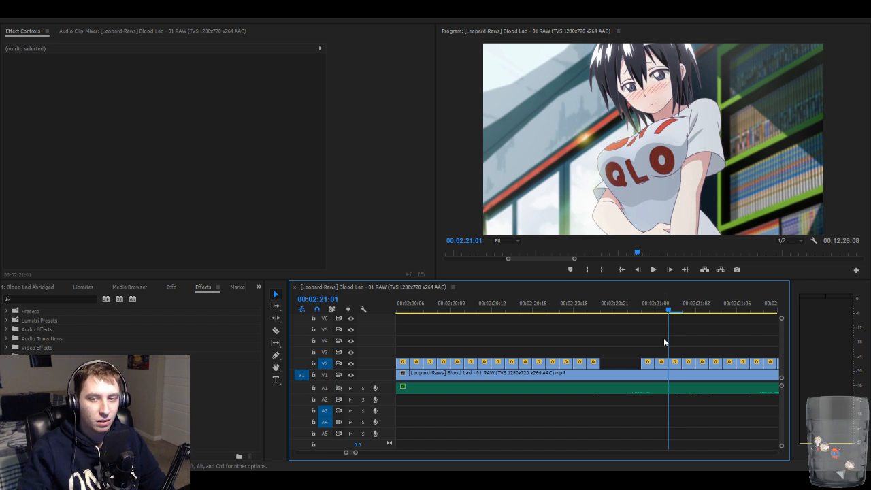
key("Right")
key("Left")
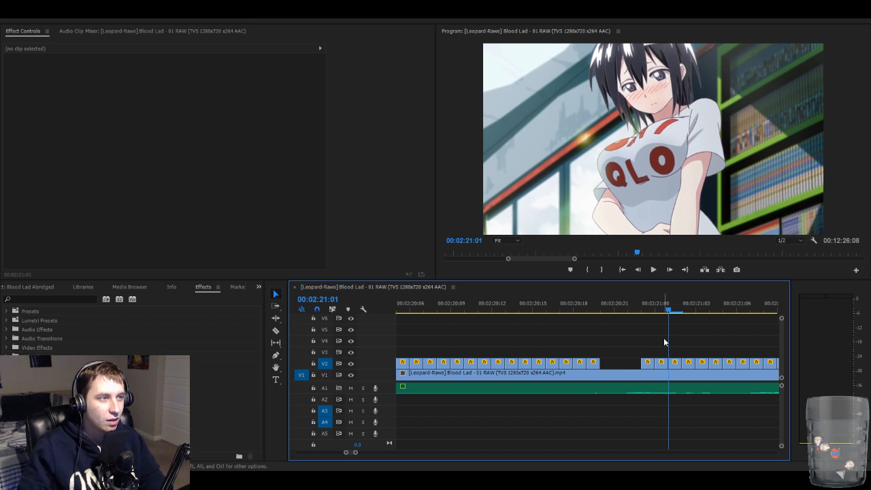
- Lower the V2 clip at 00:02:21:02 to a vertical position of 559.2 so it covers the mouth
key("Right")
left_click(688, 361)
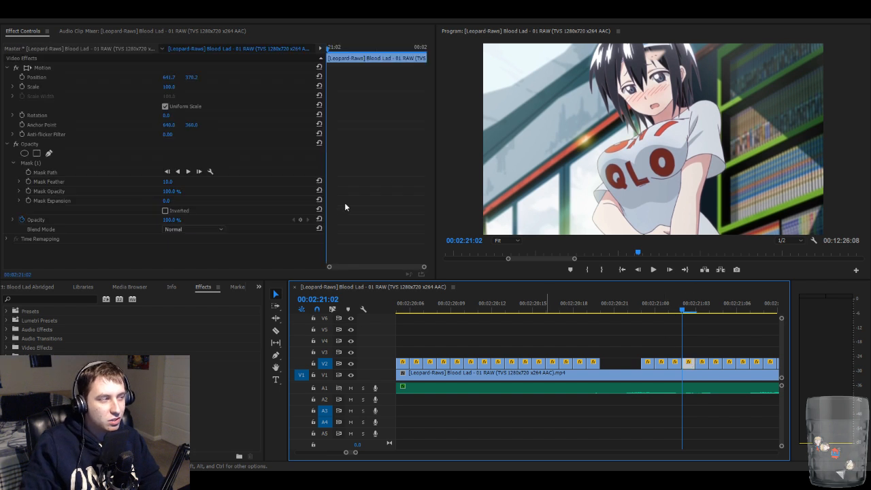
left_click(258, 72)
left_click(703, 151)
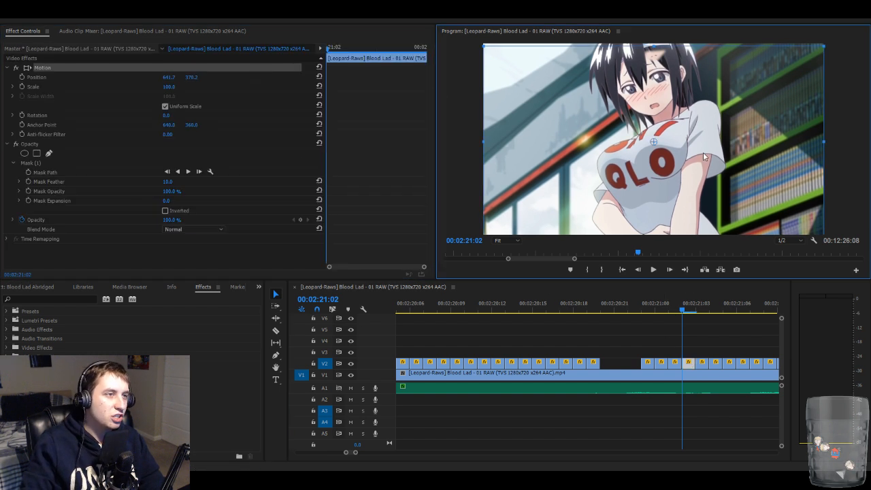
key("Down")
key("Down")
key("Down")
key("Down")
key("Down")
key("Down")
key("Down")
key("Down")
key("Down")
key("Down")
key("Down")
key("Down")
key("Down")
key("Down")
key("Down")
key("Down")
key("Down")
key("Down")
key("Down")
key("Down")
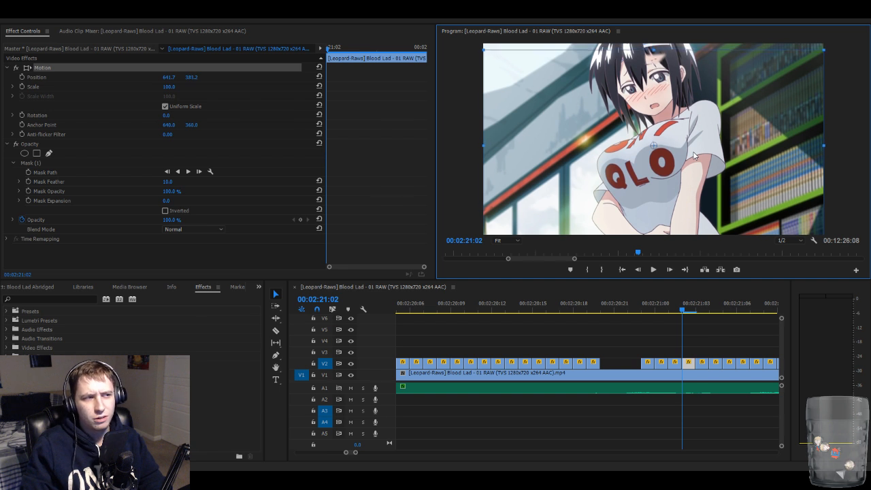
key("Down")
key("Down")
key("Down")
key("Down")
key("Down")
key("Down")
key("Down")
key("Down")
key("Down")
key("Down")
key("Down")
key("Down")
key("Down")
key("Down")
key("Down")
key("Down")
key("Down")
key("Down")
key("Down")
key("Down")
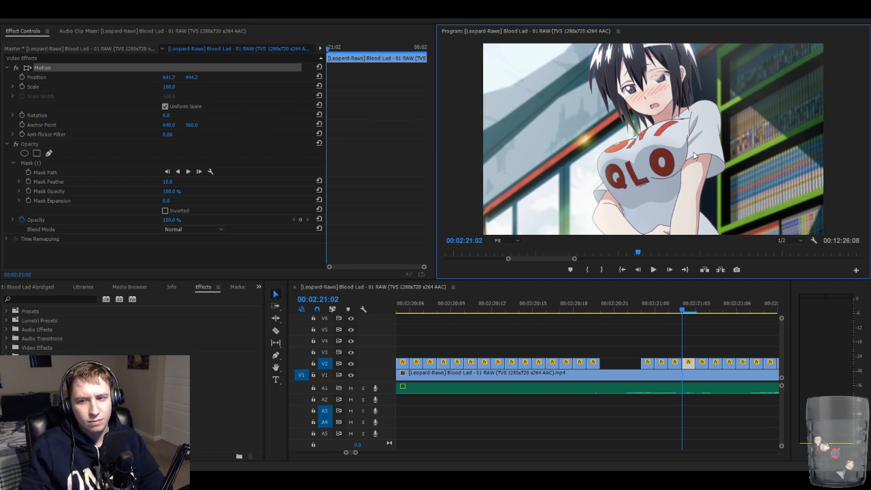
key("Down")
key("Down")
key("Down")
key("Down")
key("Down")
key("Down")
key("Down")
key("Down")
key("Down")
key("Down")
key("Down")
key("Down")
key("Down")
key("Down")
key("Down")
key("Down")
key("Down")
key("Down")
key("Down")
key("Down")
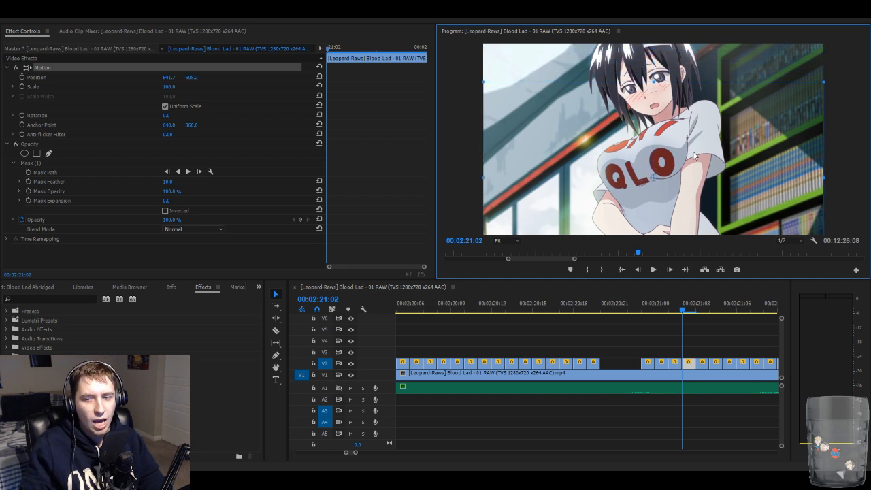
key("Down")
key("Down")
key("Down")
key("Down")
key("Down")
key("Down")
key("Down")
key("Down")
key("Down")
key("Down")
key("Down")
key("Down")
key("Down")
key("Down")
key("Down")
key("Down")
key("Down")
key("Down")
key("Down")
key("Down")
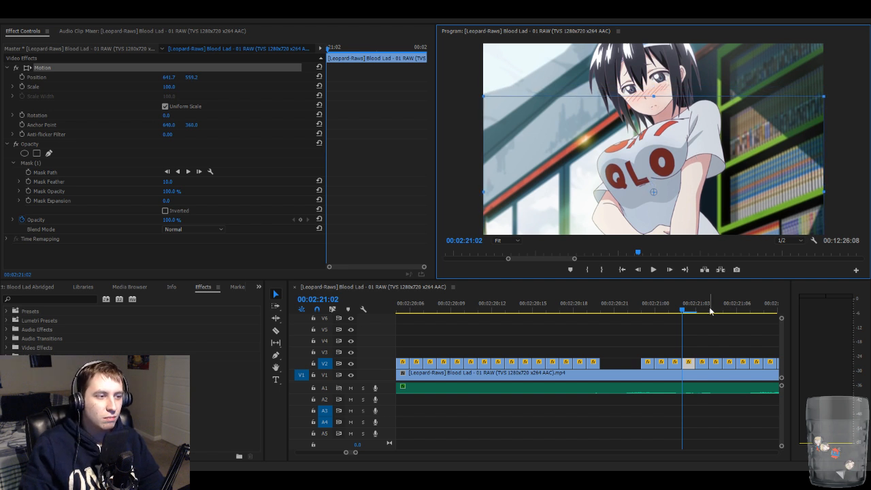
left_click(704, 334)
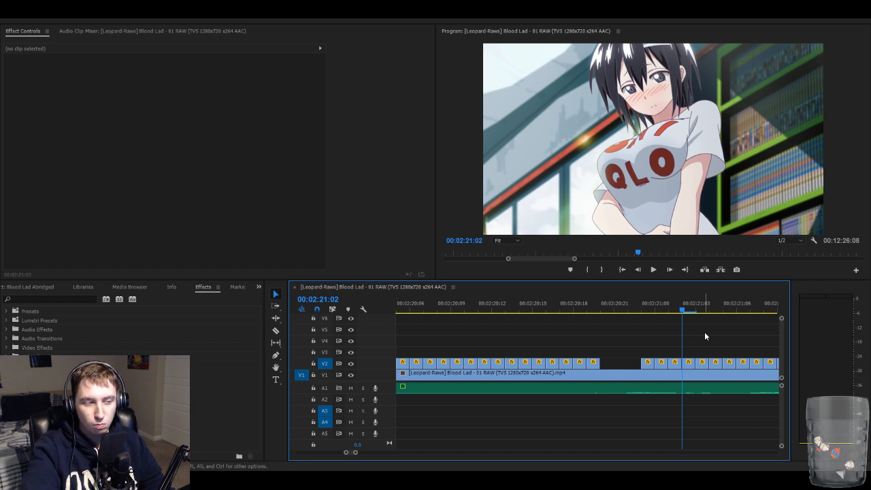
- Lower the V2 clip at 00:02:21:03 to a vertical position of 568.2 so it covers the mouth
key("Right")
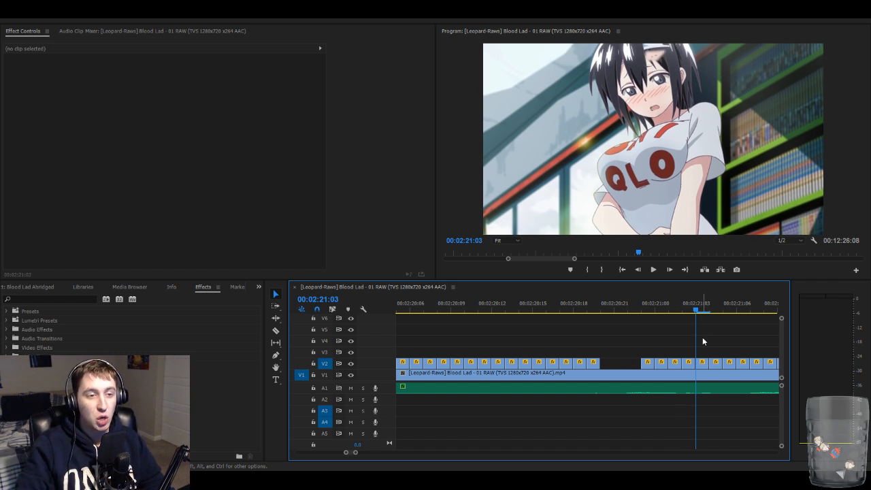
left_click(705, 367)
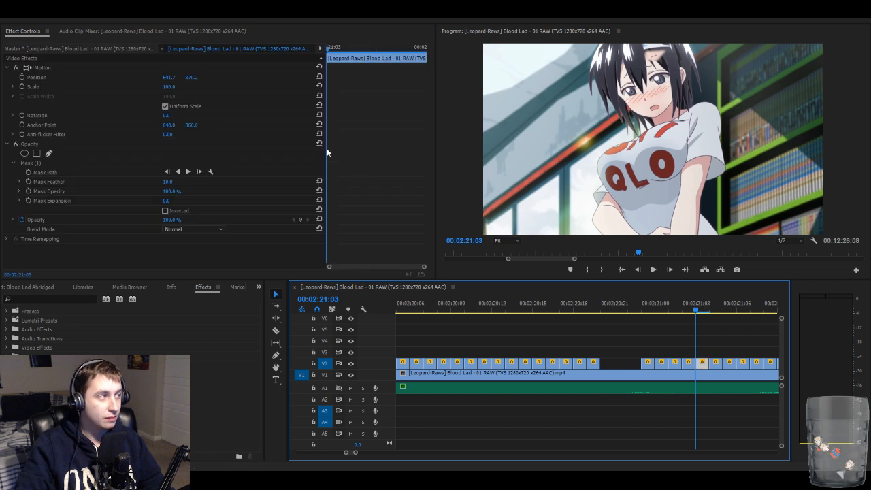
left_click(211, 67)
left_click(593, 129)
left_click_drag(593, 130, 465, 153)
key("Down")
key("Down")
key("Down")
key("Down")
key("Down")
key("Down")
key("Down")
key("Down")
key("Down")
key("Down")
key("Down")
key("Down")
key("Down")
key("Down")
key("Down")
key("Down")
key("Down")
key("Down")
key("Down")
key("Down")
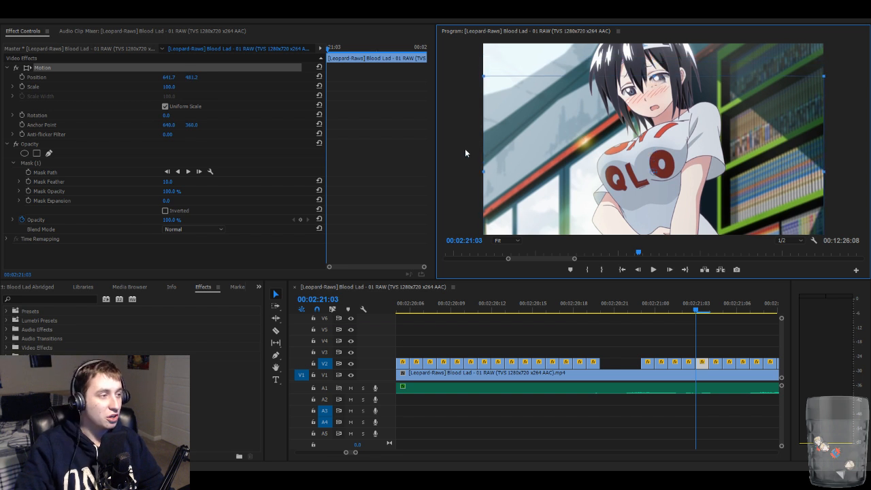
key("Down")
key("Down")
key("Down")
key("Down")
key("Down")
key("Down")
key("Down")
key("Down")
key("Down")
key("Down")
key("Down")
key("Down")
key("Down")
key("Down")
key("Down")
key("Down")
key("Down")
key("Down")
key("Down")
key("Down")
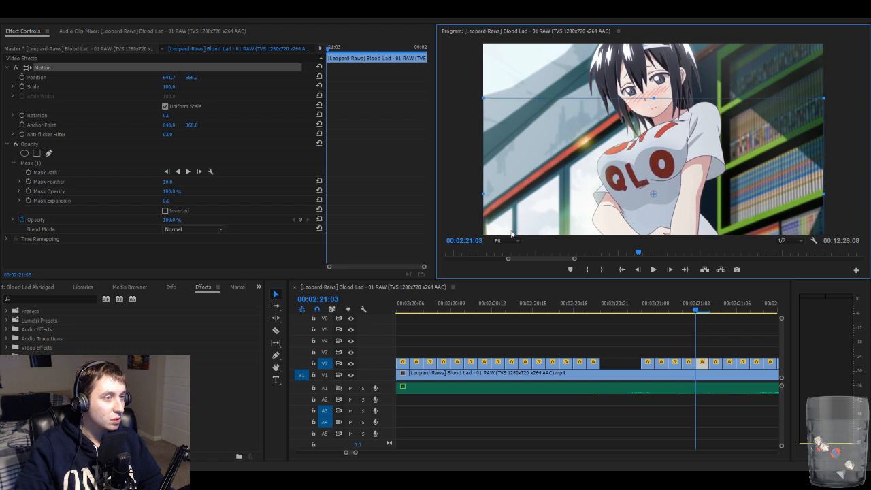
left_click(664, 330)
- Lower the masked V2 clip at 00:02:21:04 until its overlay covers the character's mouth, keeping its horizontal position
key("Right")
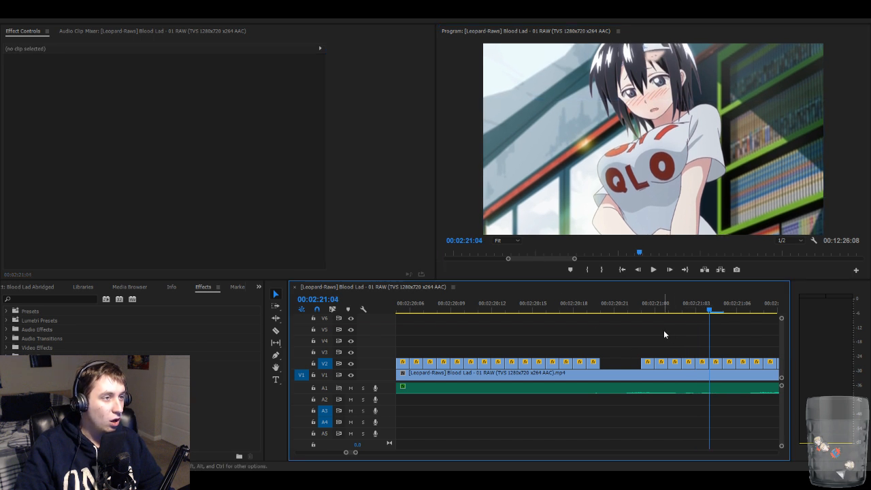
left_click(715, 367)
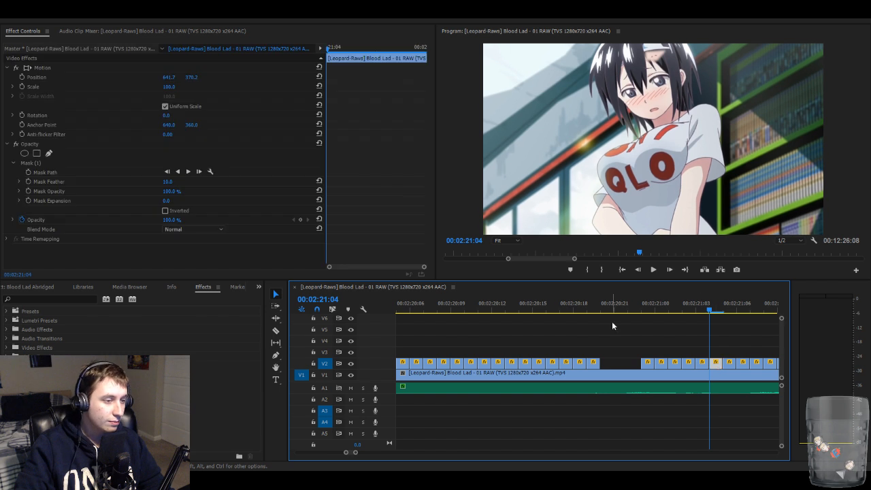
left_click(166, 66)
left_click(602, 176)
key("Down")
key("Down")
key("Down")
key("Down")
key("Down")
key("Down")
key("Down")
key("Down")
key("Down")
key("Down")
key("Down")
key("Down")
key("Down")
key("Down")
key("Down")
key("Down")
key("Down")
key("Down")
key("Down")
key("Down")
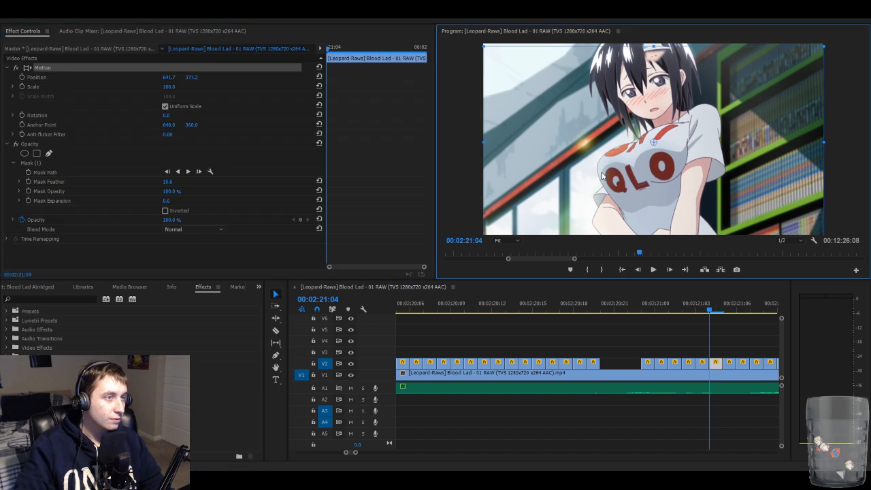
key("Down")
key("Down")
key("Down")
key("Down")
key("Down")
key("Down")
key("Down")
key("Down")
key("Down")
key("Down")
key("Down")
key("Down")
key("Down")
key("Down")
key("Down")
key("Down")
key("Down")
key("Down")
key("Down")
key("Down")
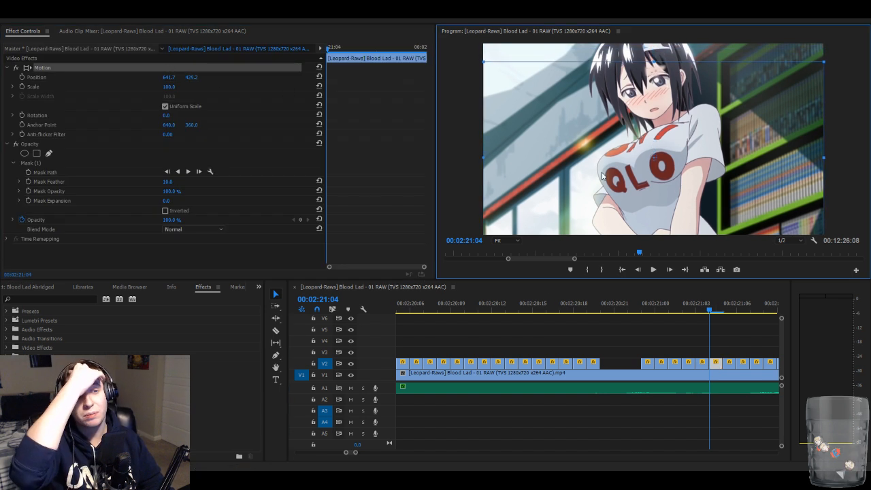
key("Down")
key("Down")
key("Down")
key("Down")
key("Down")
key("Down")
key("Down")
key("Down")
key("Down")
key("Down")
key("Down")
key("Down")
key("Down")
key("Down")
key("Down")
key("Down")
key("Down")
key("Down")
key("Down")
key("Down")
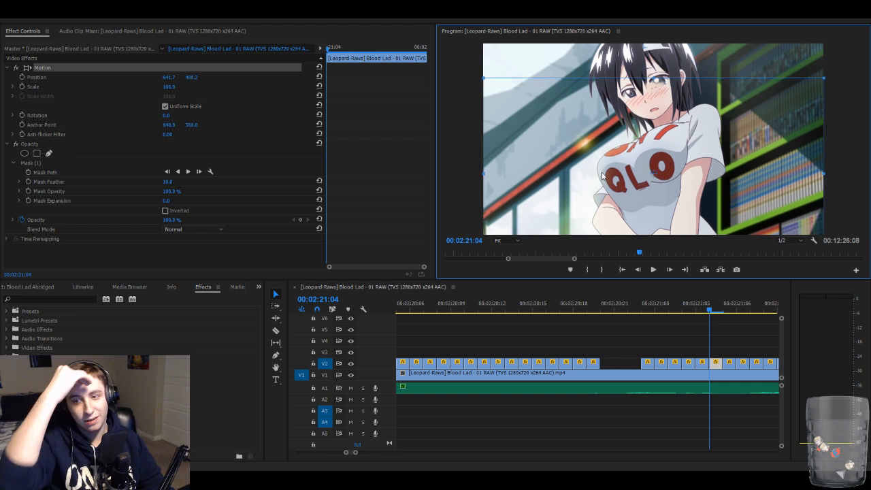
key("Down")
key("Down")
key("Down")
key("Down")
key("Down")
key("Down")
key("Down")
key("Down")
key("Down")
key("Down")
key("Down")
key("Down")
key("Down")
key("Down")
key("Down")
key("Down")
key("Down")
key("Down")
key("Down")
key("Down")
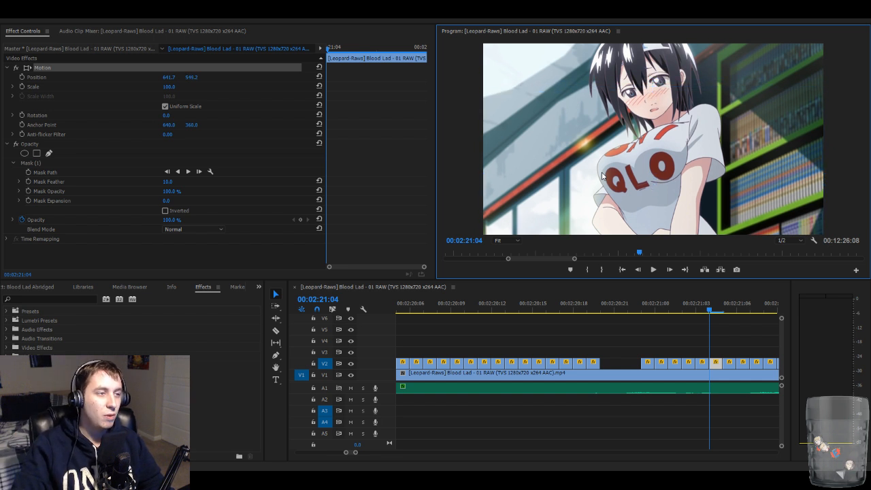
- Lower the V2 clip at 00:02:21:05 to a vertical position of 577.2 so it covers the mouth
left_click(680, 324)
key("Right")
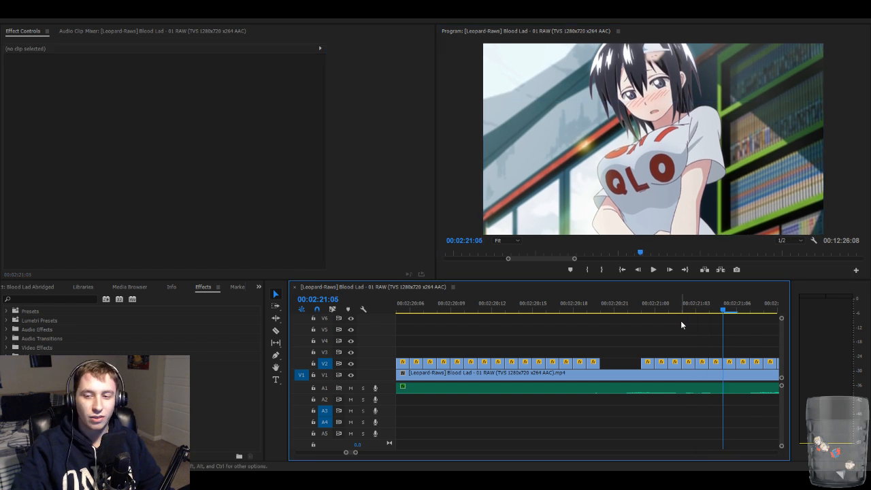
left_click(733, 366)
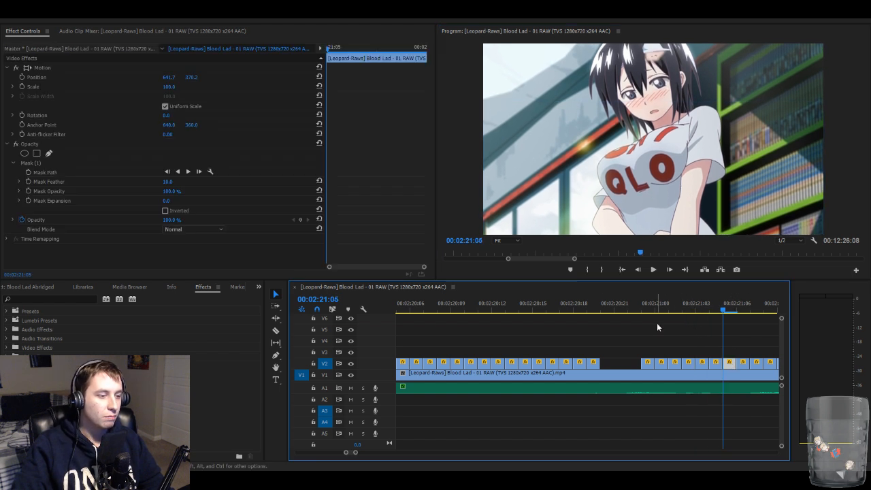
left_click(251, 71)
left_click(701, 182)
key("Down")
key("Down")
key("Down")
key("Down")
key("Down")
key("Down")
key("Down")
key("Down")
key("Down")
key("Down")
key("Down")
key("Down")
key("Down")
key("Down")
key("Down")
key("Down")
key("Down")
key("Down")
key("Down")
key("Down")
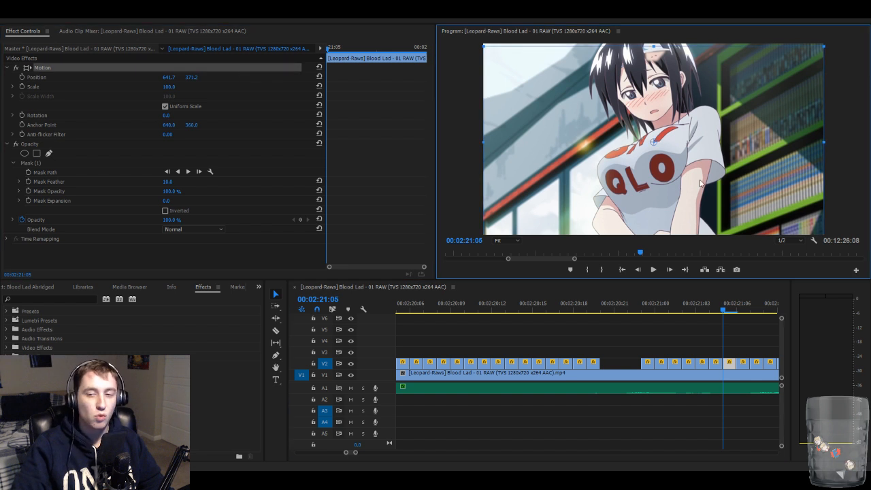
key("Down")
key("Down")
key("Down")
key("Down")
key("Down")
key("Down")
key("Down")
key("Down")
key("Down")
key("Down")
key("Down")
key("Down")
key("Down")
key("Down")
key("Down")
key("Down")
key("Down")
key("Down")
key("Down")
key("Down")
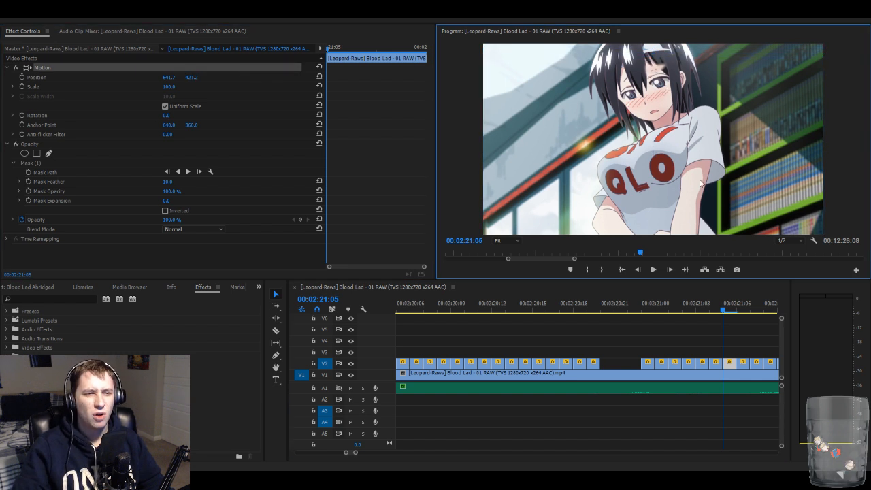
key("Down")
key("Down")
key("Down")
key("Down")
key("Down")
key("Down")
key("Down")
key("Down")
key("Down")
key("Down")
key("Down")
key("Down")
key("Down")
key("Down")
key("Down")
key("Down")
key("Down")
key("Down")
key("Down")
key("Down")
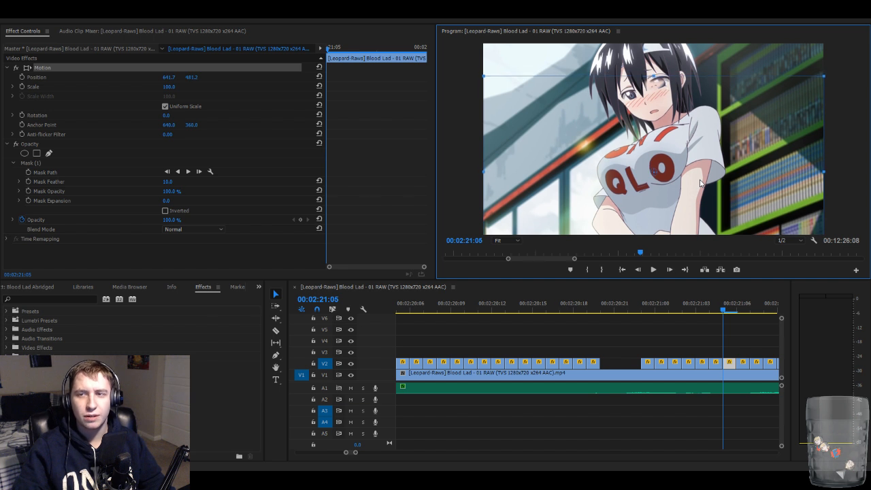
key("Down")
key("Down")
key("Down")
key("Down")
key("Down")
key("Down")
key("Down")
key("Down")
key("Down")
key("Down")
key("Down")
key("Down")
key("Down")
key("Down")
key("Down")
key("Down")
key("Down")
key("Down")
key("Down")
key("Down")
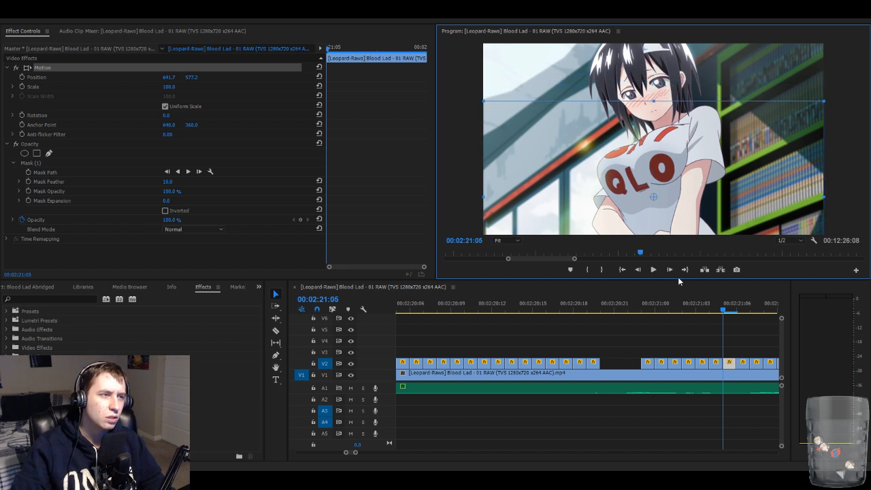
- Delete the three single-frame V2 clips at 00:02:21:06, 00:02:21:07 and 00:02:21:08
left_click(677, 327)
key("Right")
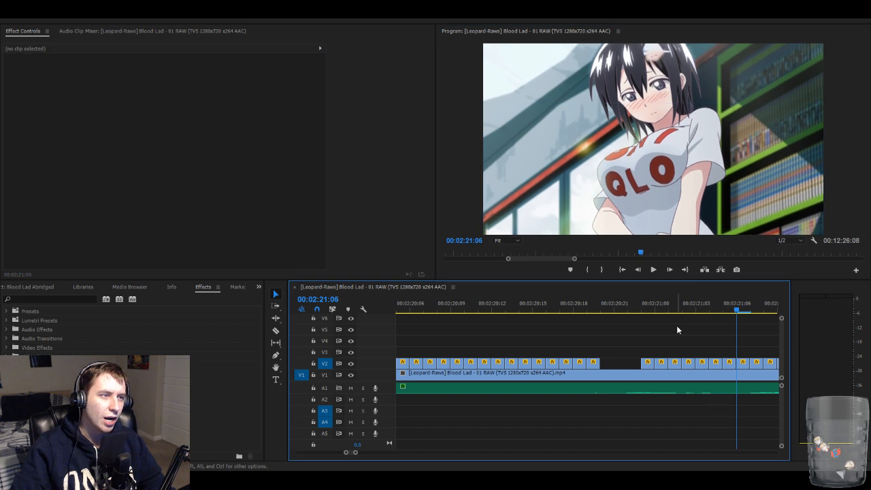
left_click(745, 366)
key("Delete")
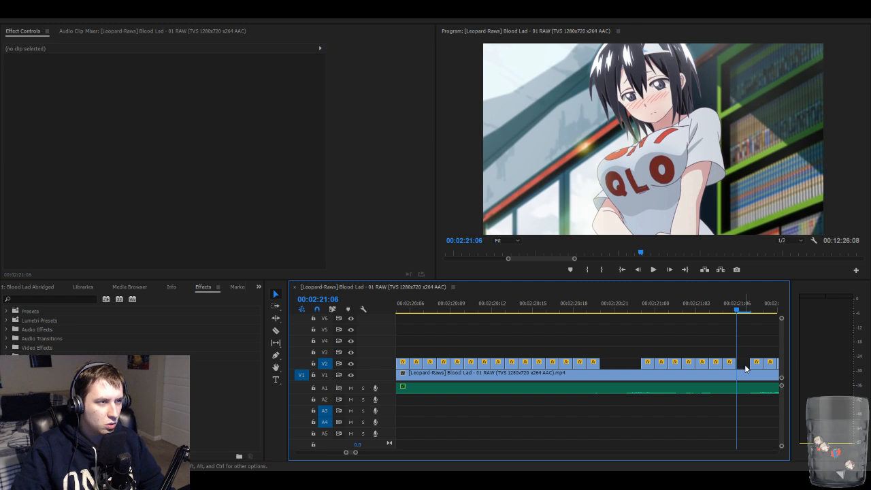
key("Right")
left_click(755, 367)
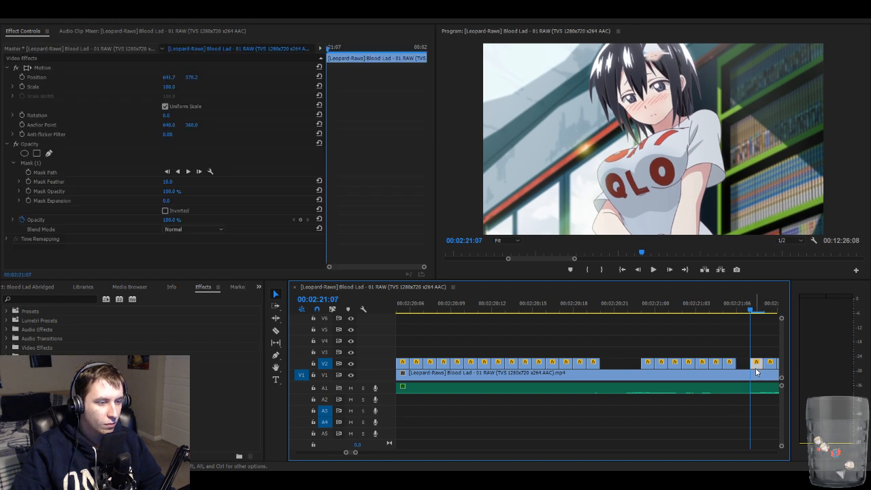
key("Delete")
key("Right")
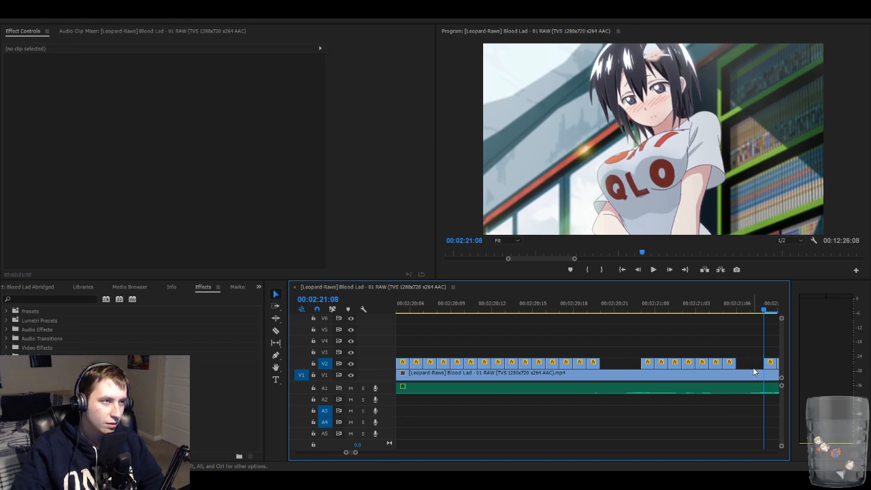
left_click(771, 367)
key("Delete")
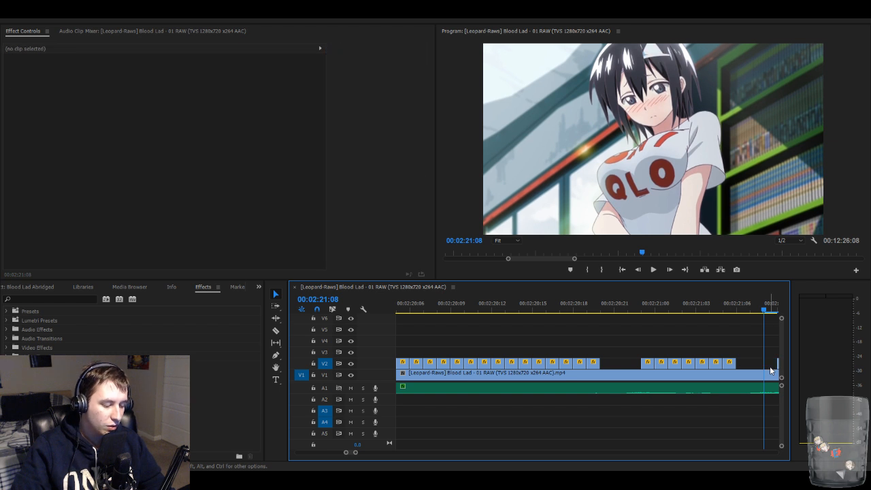
- Lower the V2 clip at 00:02:21:09 to a vertical position of 605.2 so its overlay covers the character's mouth
key("minus")
key("Right")
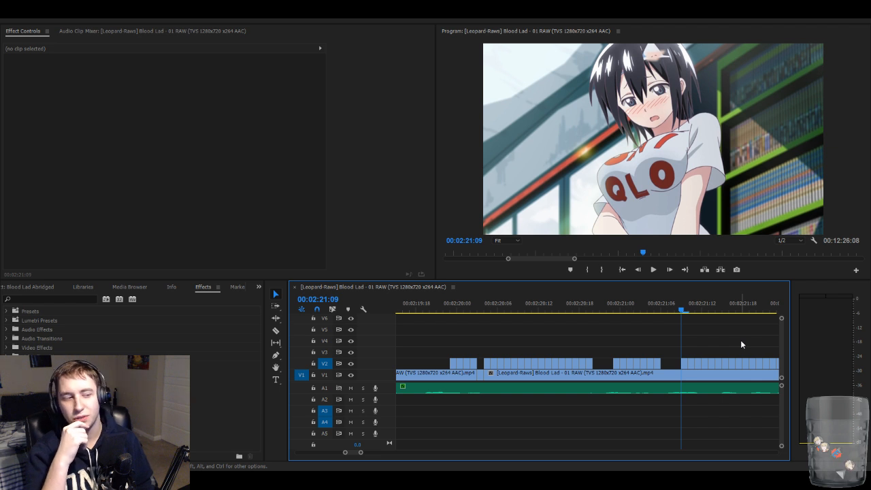
left_click(684, 364)
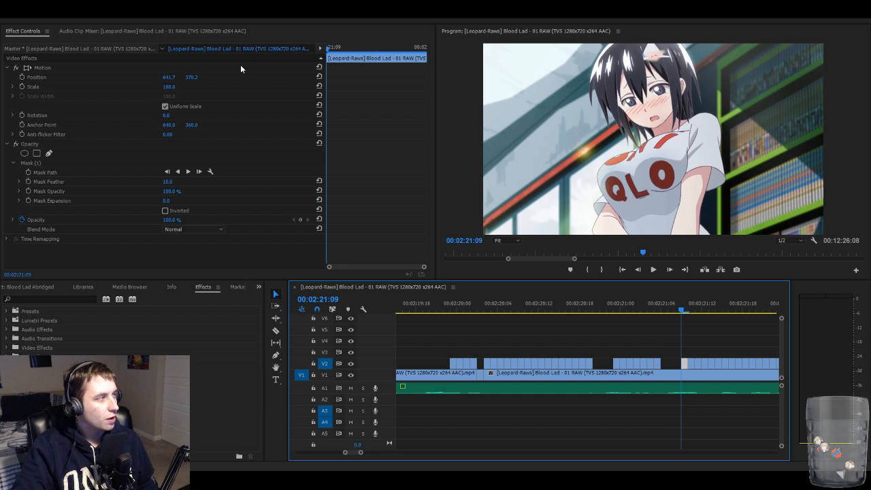
left_click(241, 67)
left_click(655, 140)
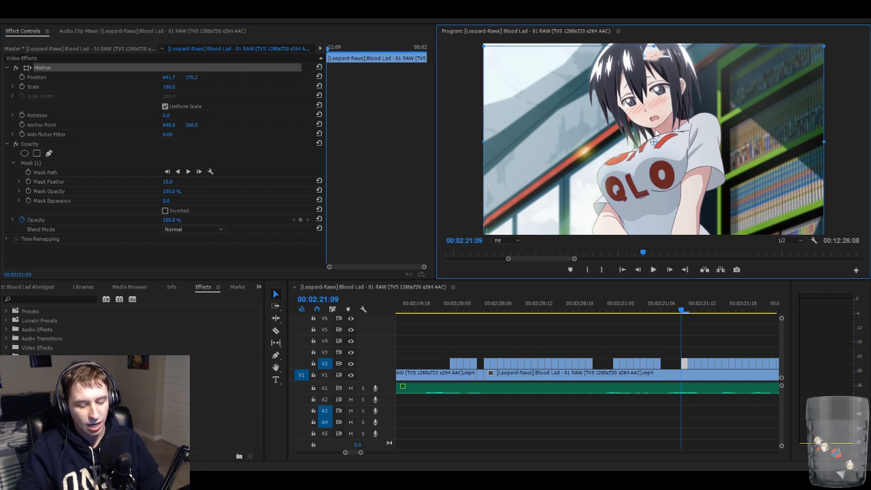
key("ctrl+Down")
key("ctrl+Down")
key("ctrl+Down")
key("ctrl+Down")
key("ctrl+Down")
key("ctrl+Down")
key("ctrl+Down")
key("ctrl+Down")
key("ctrl+Down")
key("ctrl+Down")
key("ctrl+Down")
key("ctrl+Down")
key("ctrl+Down")
key("ctrl+Down")
key("ctrl+Down")
key("ctrl+Down")
key("ctrl+Down")
key("ctrl+Down")
key("ctrl+Down")
key("ctrl+Down")
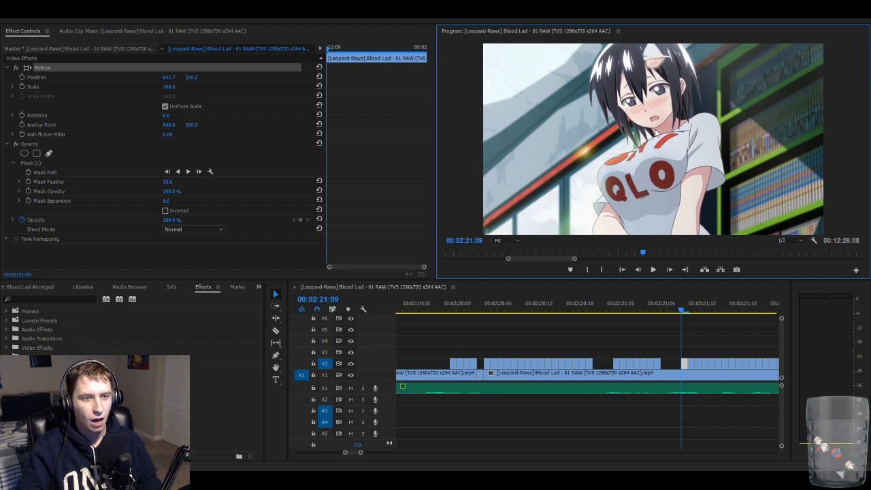
key("Down")
key("Down")
key("Down")
key("Down")
key("Down")
key("Down")
key("Down")
key("Down")
key("Down")
key("Down")
key("Down")
key("Down")
key("Down")
key("Down")
key("Down")
key("Down")
key("Down")
key("Down")
key("Down")
key("Down")
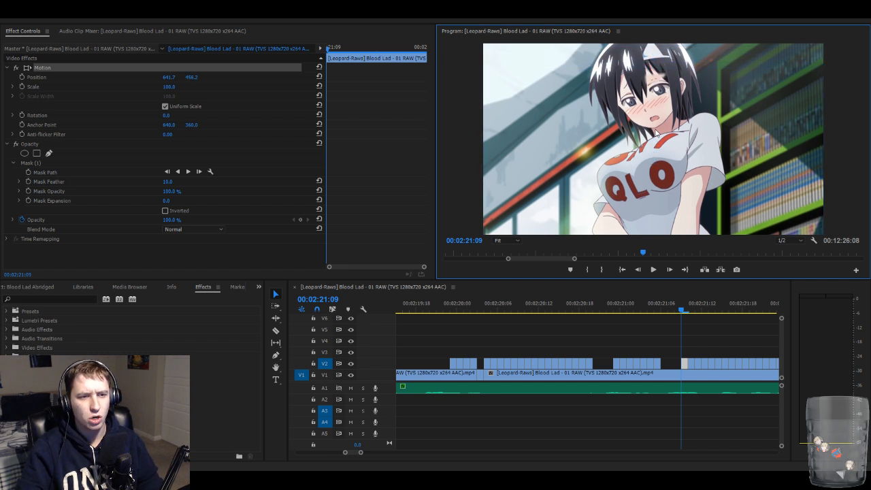
key("Down")
key("Down")
key("Down")
key("Down")
key("Down")
key("Down")
key("Down")
key("Down")
key("Down")
key("Down")
key("Down")
key("Down")
key("Down")
key("Down")
key("Down")
key("Down")
key("Down")
key("Down")
key("Down")
key("Down")
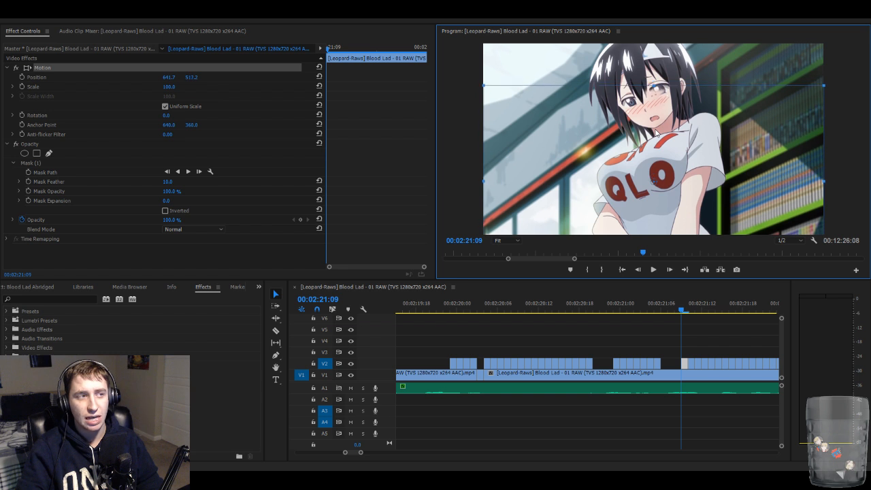
key("Down")
key("Down")
key("Down")
key("Down")
key("Down")
key("Down")
key("Down")
key("Down")
key("Down")
key("Down")
key("Down")
key("Down")
key("Down")
key("Down")
key("Down")
key("Down")
key("Down")
key("Down")
key("Down")
key("Down")
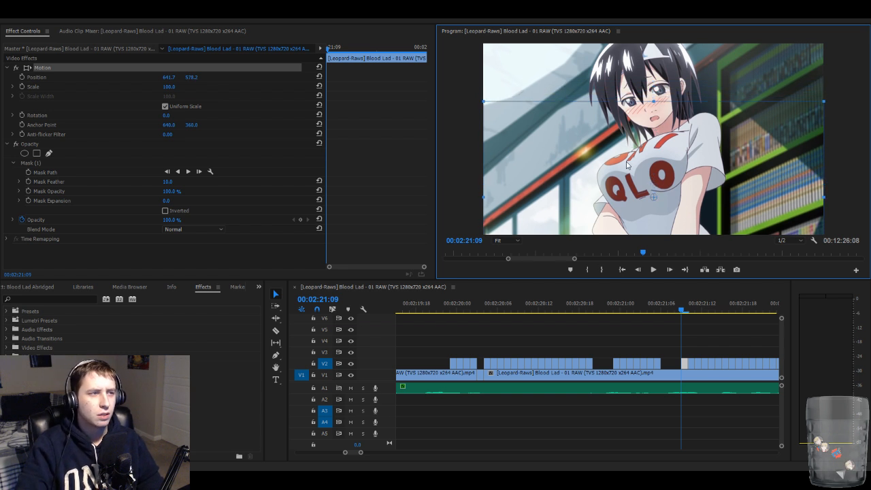
key("Down")
key("Down")
key("Down")
key("Down")
key("Down")
key("Down")
key("Down")
key("Down")
key("Down")
key("Down")
key("Down")
key("Down")
key("Down")
key("Down")
key("Down")
key("Down")
key("Down")
key("Down")
key("Down")
key("Down")
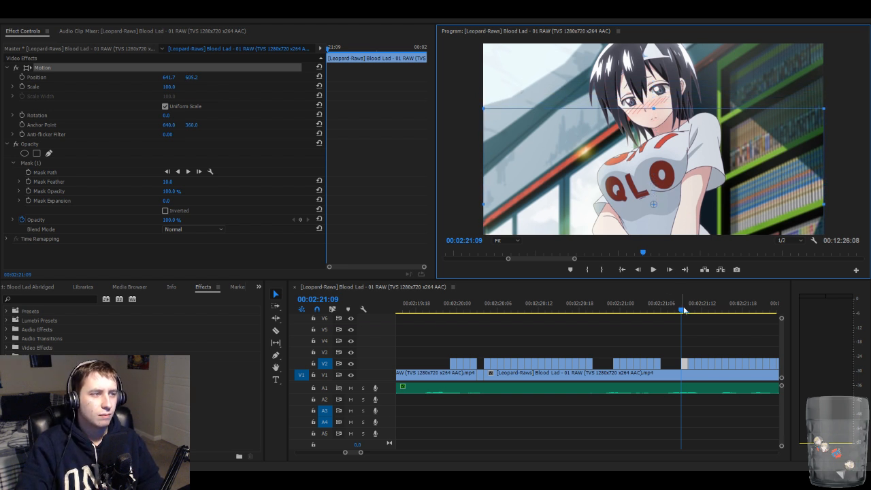
- Compare the V2 clip at 00:02:21:09 with the preceding frame and set its horizontal position to 640.7
left_click(706, 331)
key("Left")
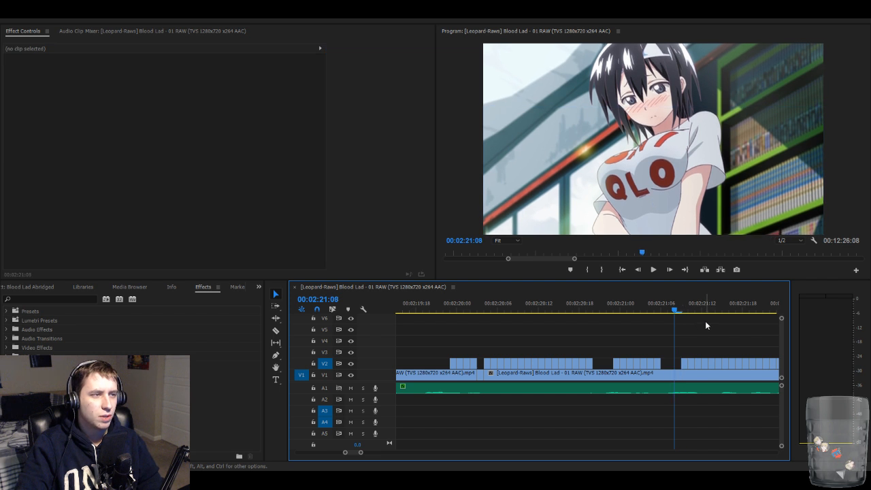
key("Right")
left_click(685, 362)
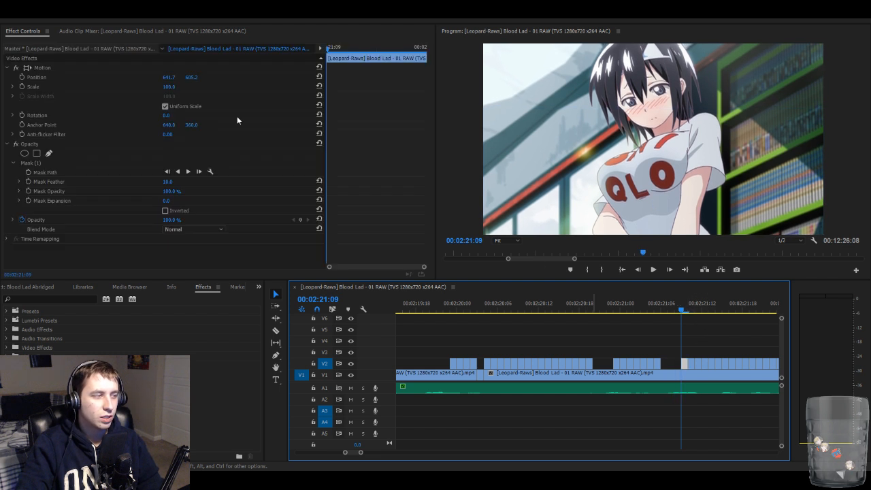
left_click(223, 65)
left_click(559, 138)
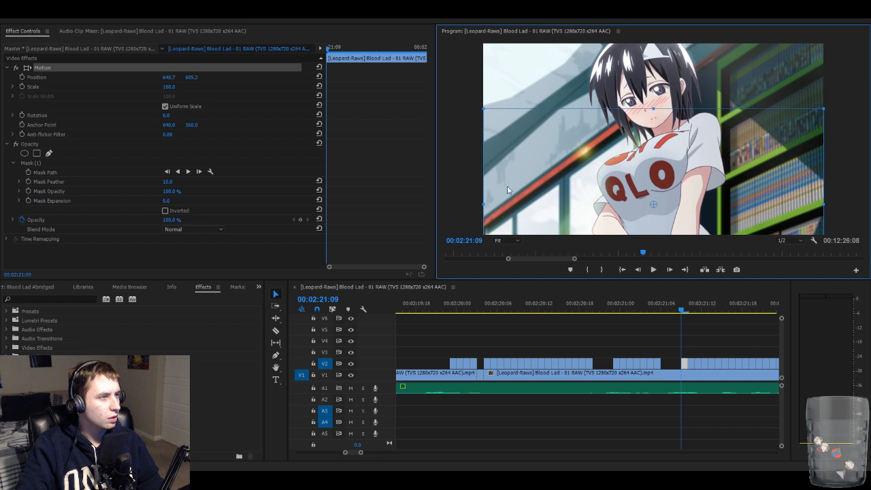
- Examine the mouth overlay's alignment by comparing the frames at 00:02:21:08 and 00:02:21:09
left_click(457, 207)
key("Left")
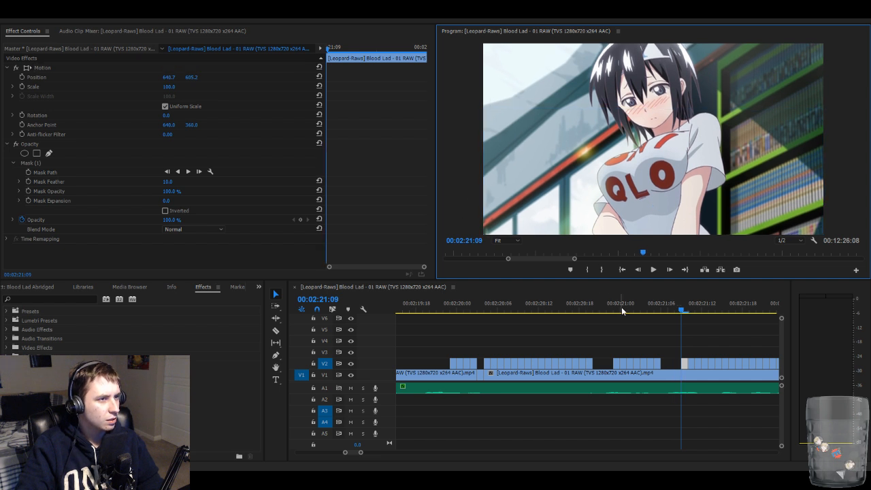
key("Right")
left_click(685, 362)
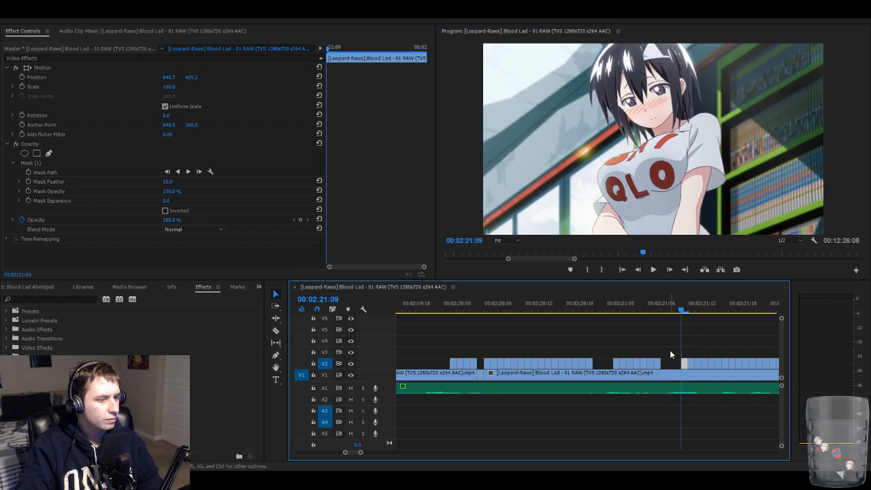
left_click(244, 69)
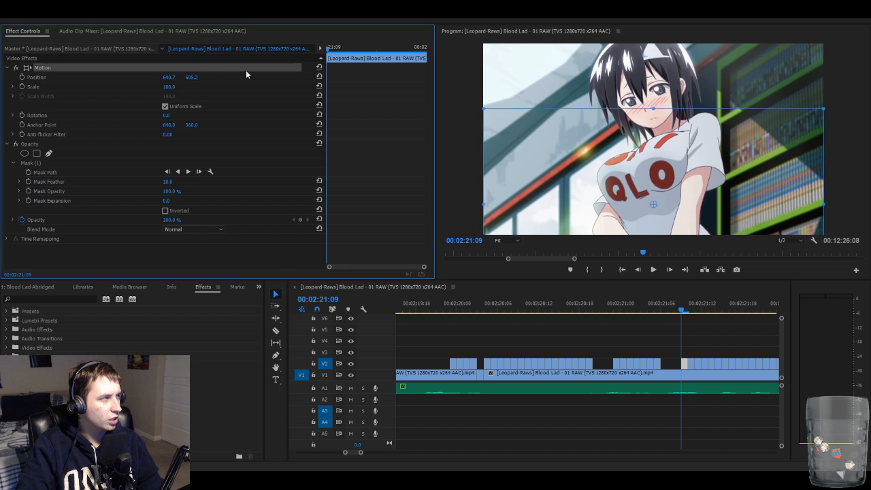
left_click(599, 155)
left_click(678, 323)
key("Left")
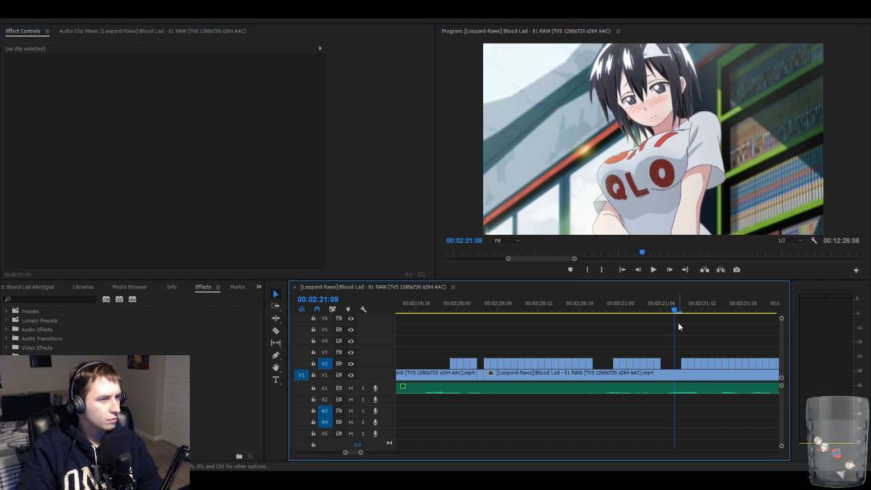
key("Right")
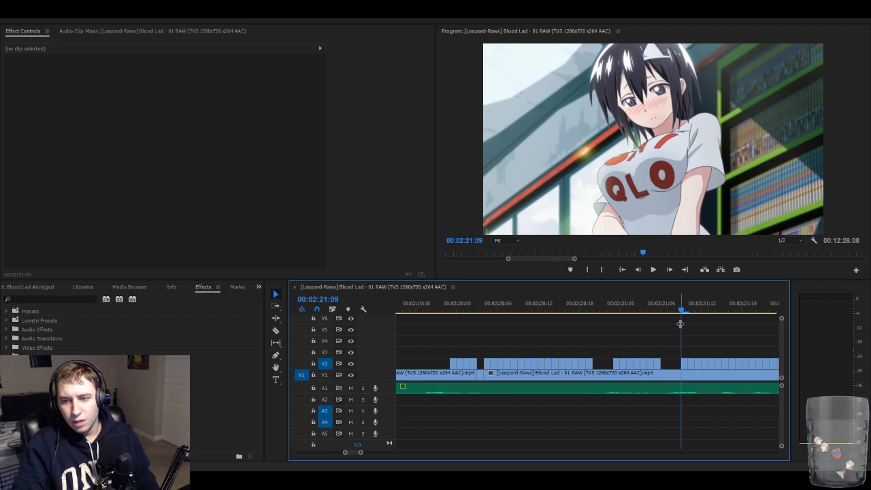
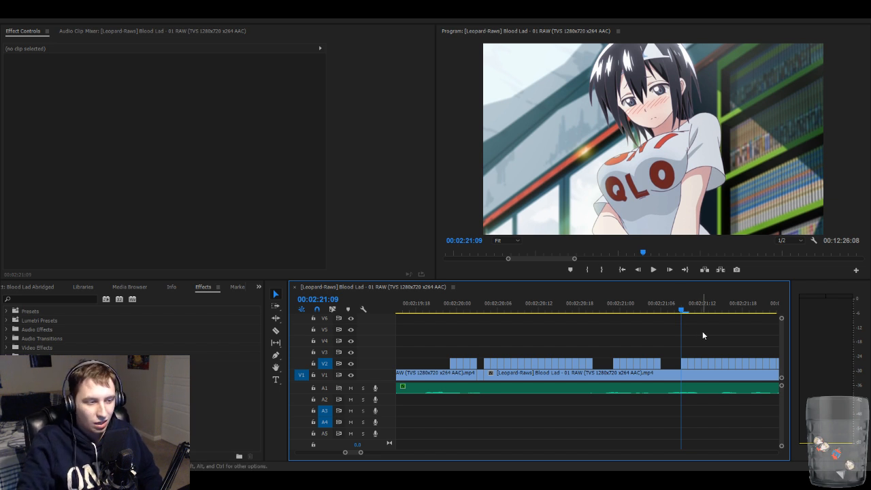
- Reposition the V2 clip at 00:02:21:10 to 641.7, 613.2 so its overlay covers the character's mouth
key("Right")
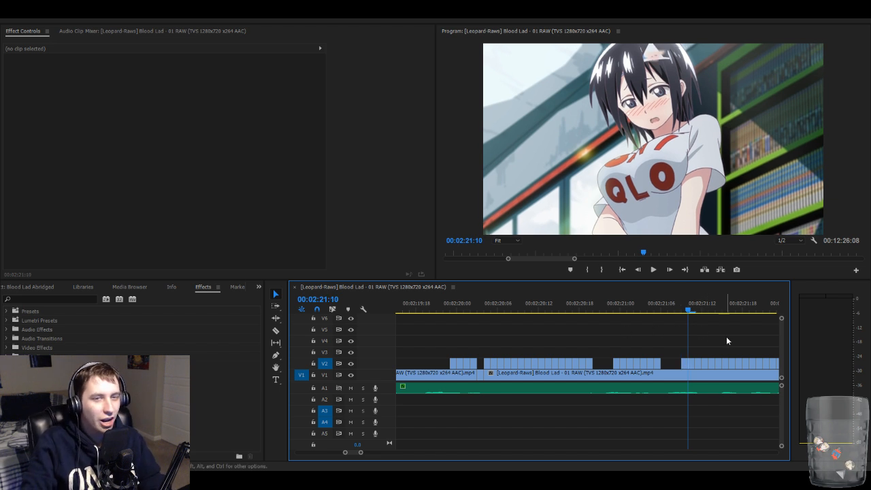
left_click(696, 365)
left_click(262, 68)
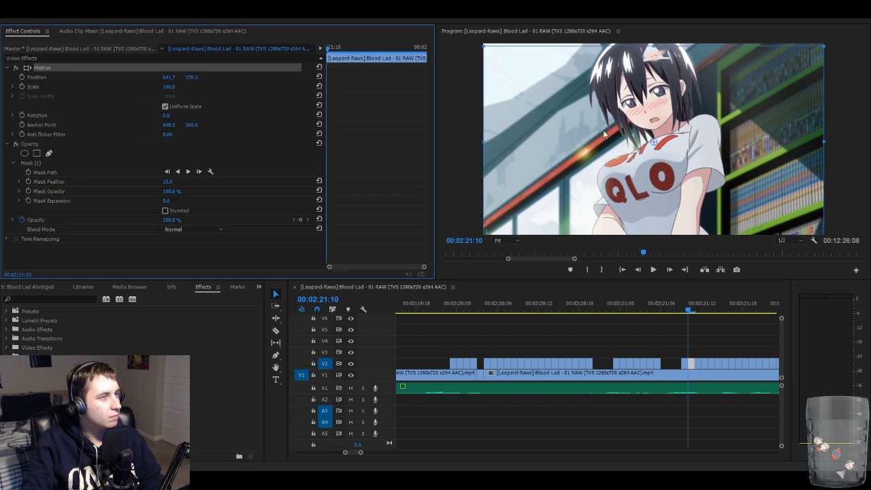
left_click_drag(618, 134, 618, 136)
key("shift+Down")
key("shift+Down")
key("shift+Down")
key("shift+Down")
key("shift+Down")
key("shift+Down")
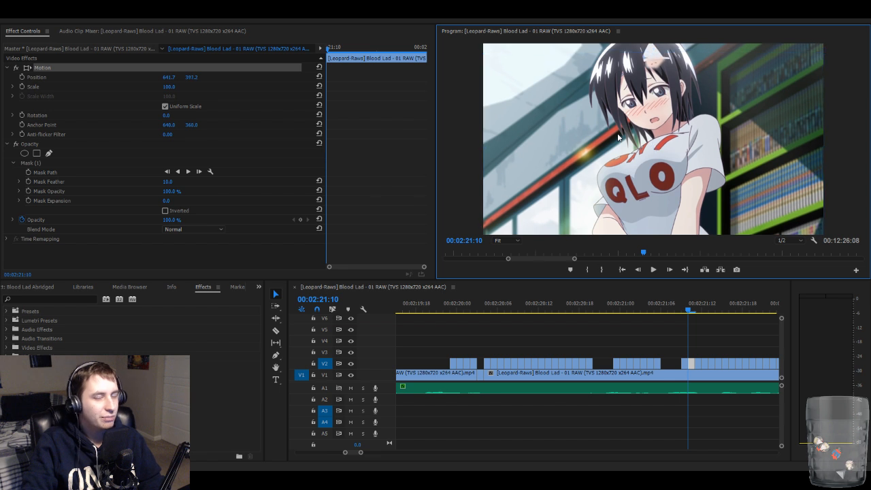
key("Down")
key("shift+Down")
key("shift+Down")
key("shift+Down")
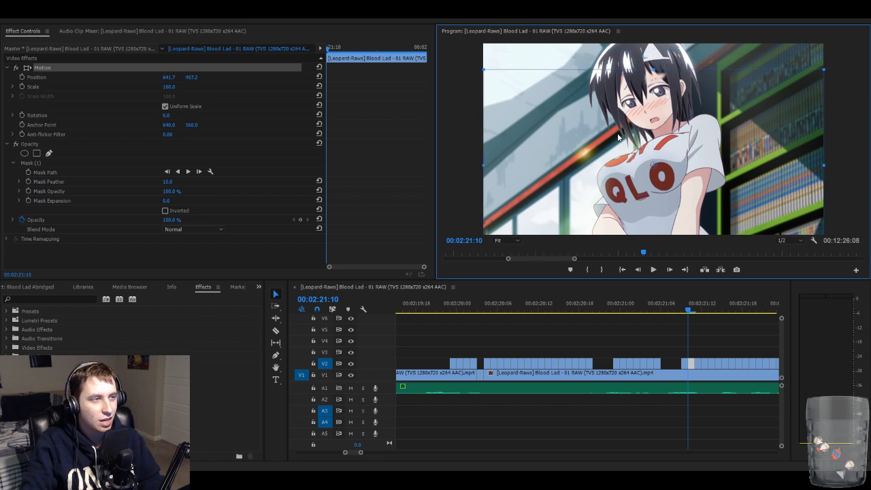
key("Down")
key("Down")
key("Down")
key("Down")
key("Down")
key("Down")
key("Down")
key("Left")
key("shift+Down")
key("shift+Down")
key("shift+Down")
key("shift+Down")
key("shift+Down")
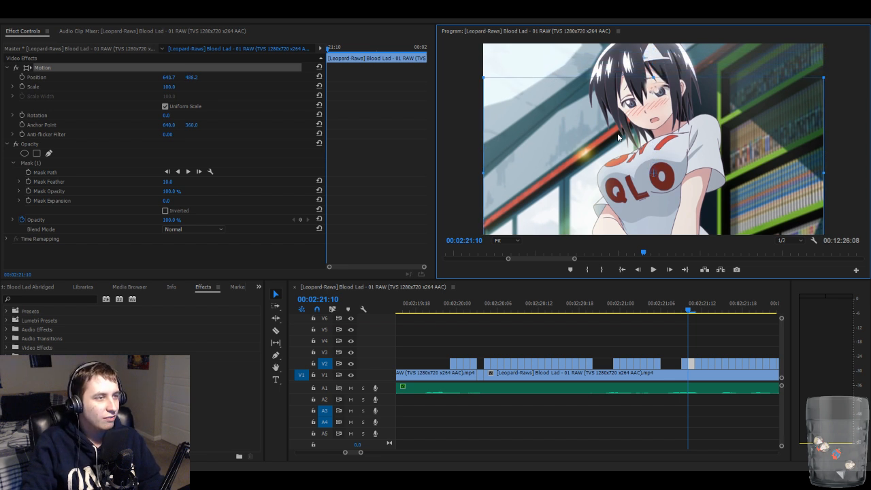
key("Down")
key("Down")
key("Down")
key("shift+Down")
key("shift+Down")
key("shift+Down")
key("shift+Down")
key("shift+Down")
key("shift+Down")
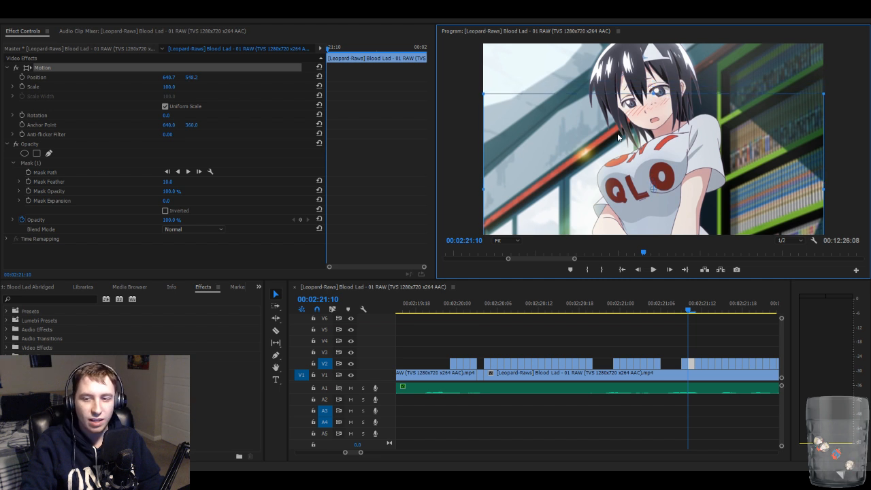
key("Down")
key("Down")
key("shift+Down")
key("Down")
key("Down")
key("Down")
key("Down")
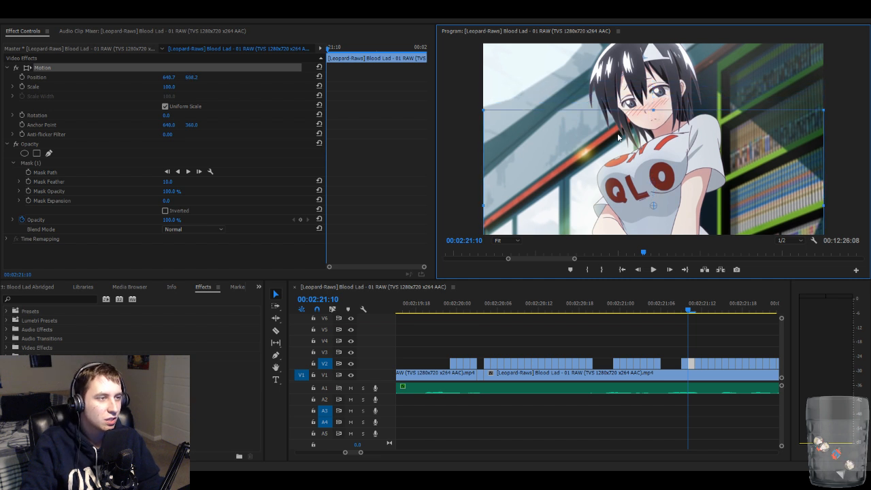
key("Down")
key("Down")
key("Down")
key("Right")
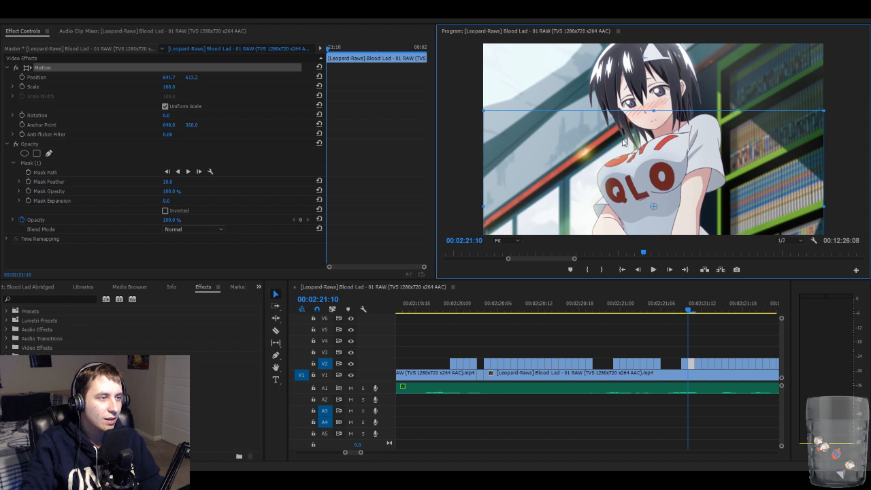
- Compare the V2 clip at 00:02:21:09 with the following frame and set its horizontal position to 641.7
left_click(712, 339)
key("Left")
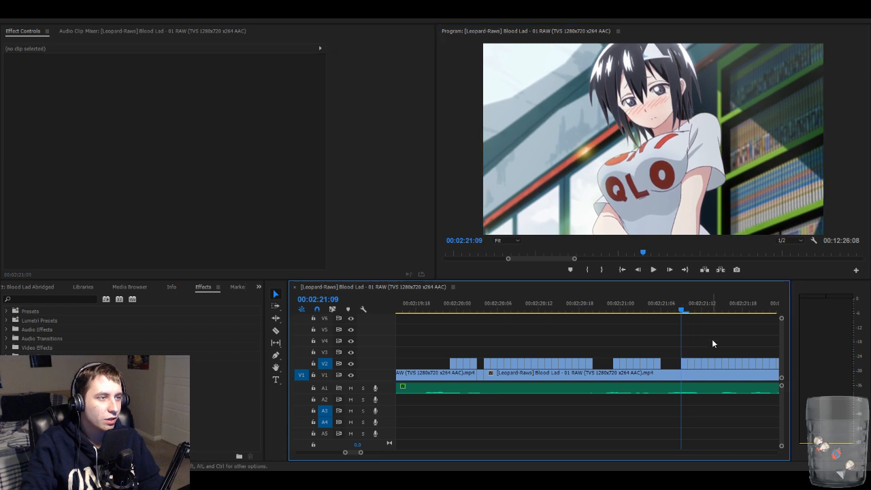
left_click(686, 362)
left_click(255, 66)
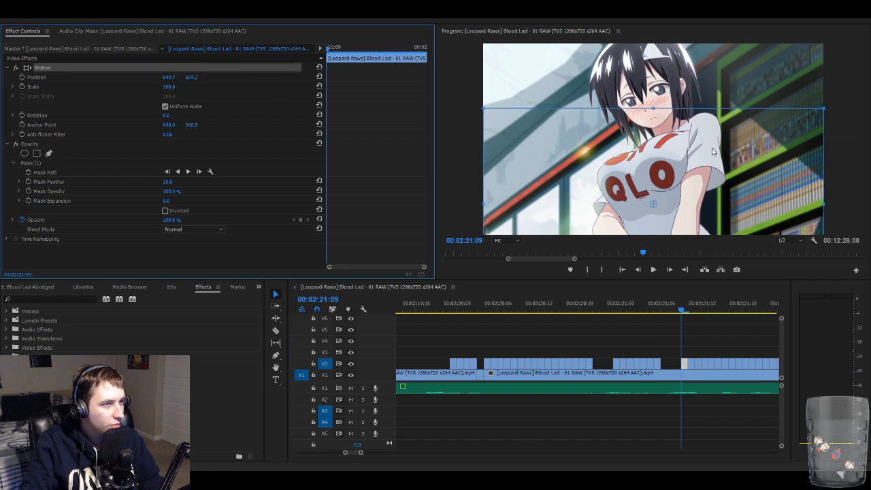
key("Right")
key("Left")
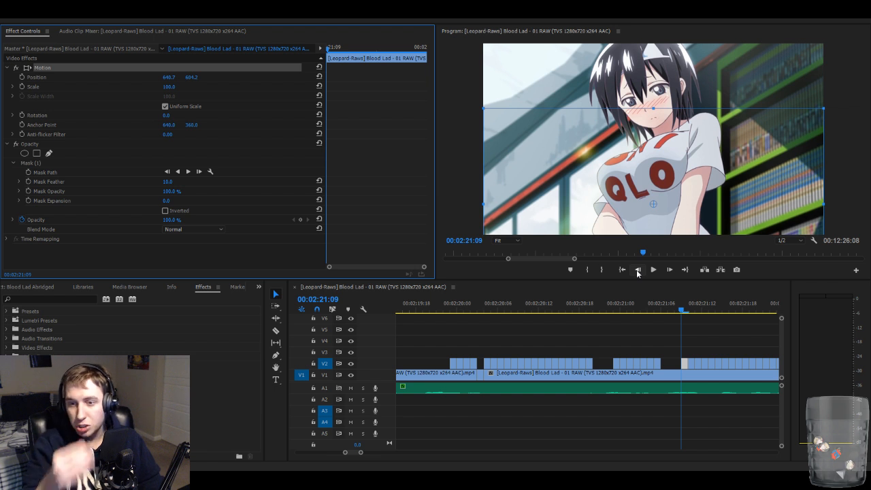
left_click(713, 190)
key("Right")
left_click(445, 201)
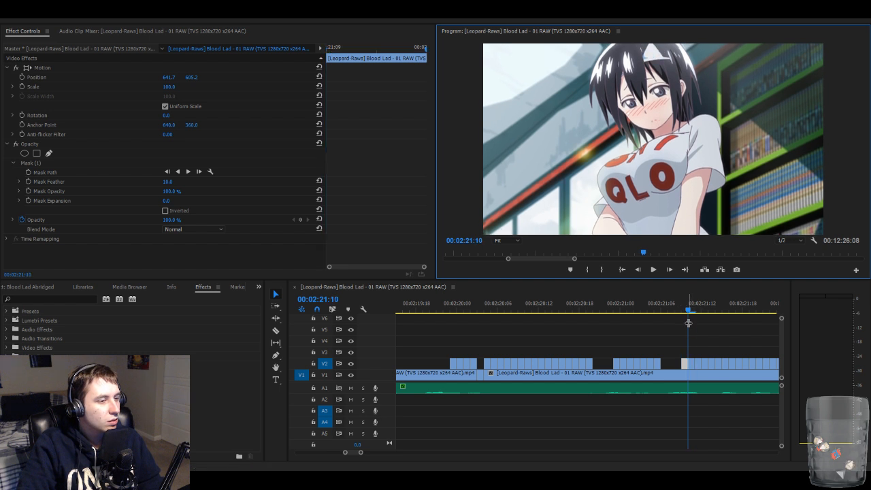
- Reposition the V2 clip at 00:02:21:11 to 642.7, 616.2 so its overlay covers the character's mouth
key("Right")
key("Right")
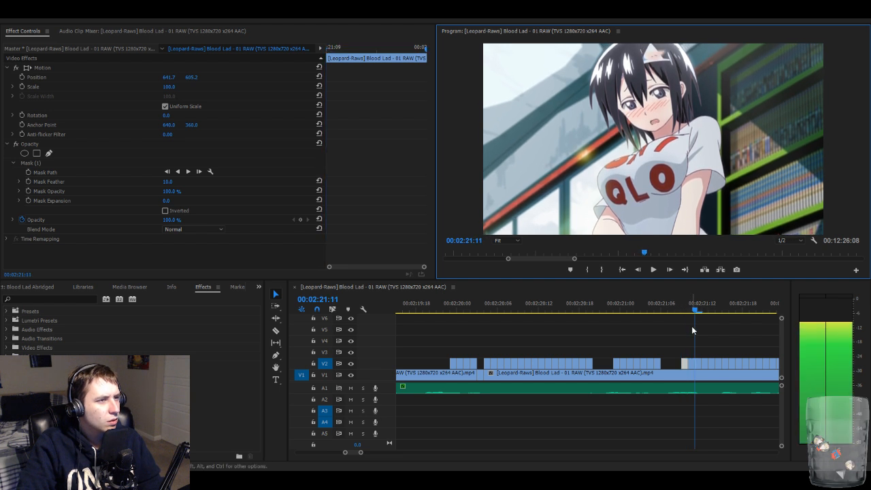
left_click(698, 364)
key("minus")
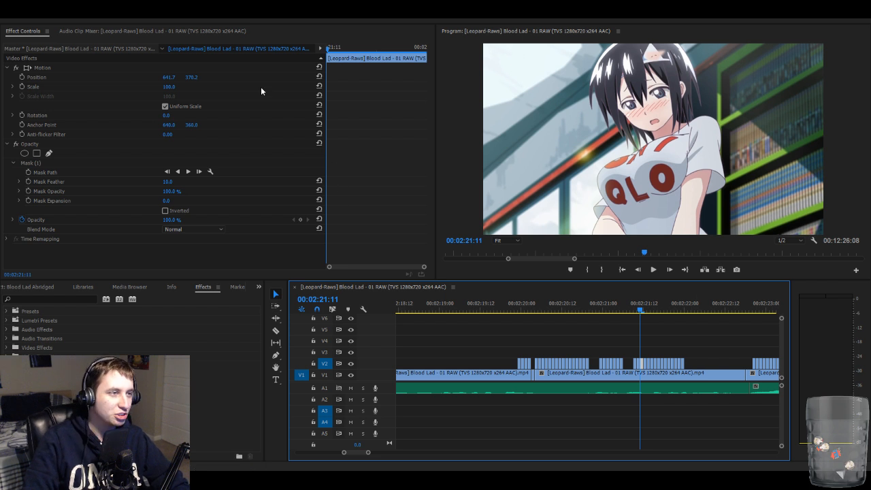
left_click(246, 68)
left_click(671, 146)
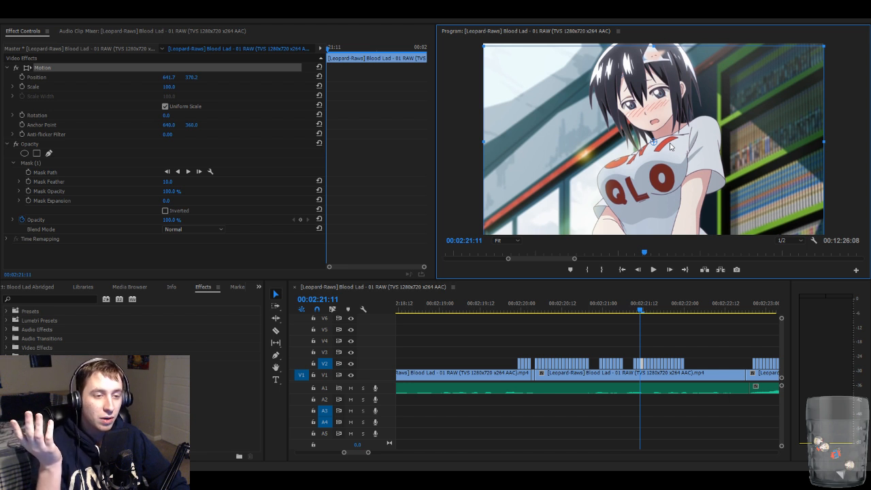
key("Down")
key("Down")
key("Down")
key("Down")
key("Down")
key("Down")
key("Down")
key("Down")
key("Down")
key("Down")
key("Down")
key("Down")
key("Down")
key("Down")
key("Down")
key("Down")
key("Down")
key("Down")
key("Down")
key("Down")
key("Down")
key("Down")
key("Down")
key("Down")
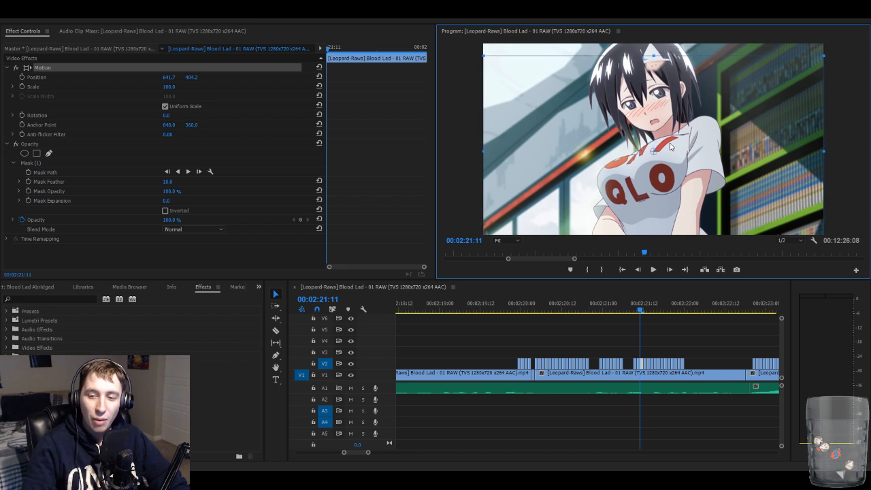
key("Down")
key("Down")
key("Down")
key("Down")
key("Down")
key("Down")
key("Down")
key("Down")
key("Down")
key("Down")
key("Down")
key("Down")
key("Down")
key("Down")
key("Down")
key("Down")
key("Down")
key("Down")
key("Down")
key("Down")
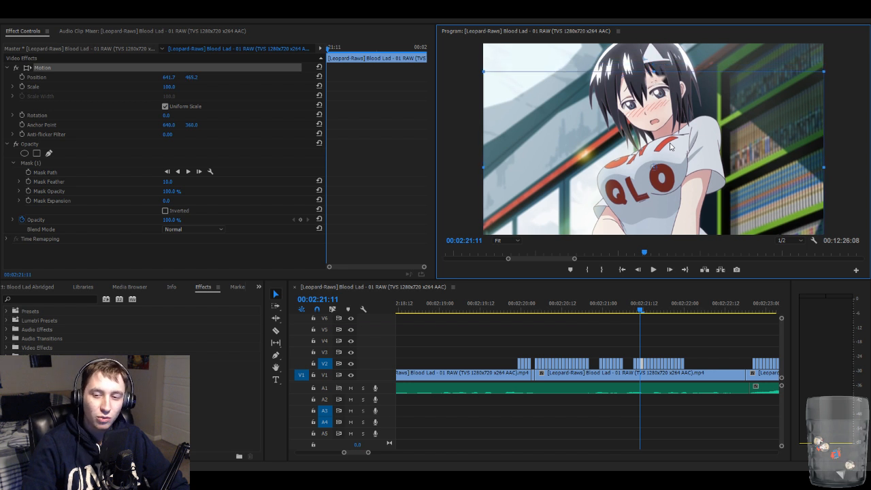
key("Down")
key("Down")
key("Down")
key("Down")
key("Down")
key("Down")
key("Down")
key("Down")
key("Down")
key("Down")
key("Down")
key("Down")
key("Down")
key("Down")
key("Down")
key("Down")
key("Down")
key("Down")
key("Down")
key("Down")
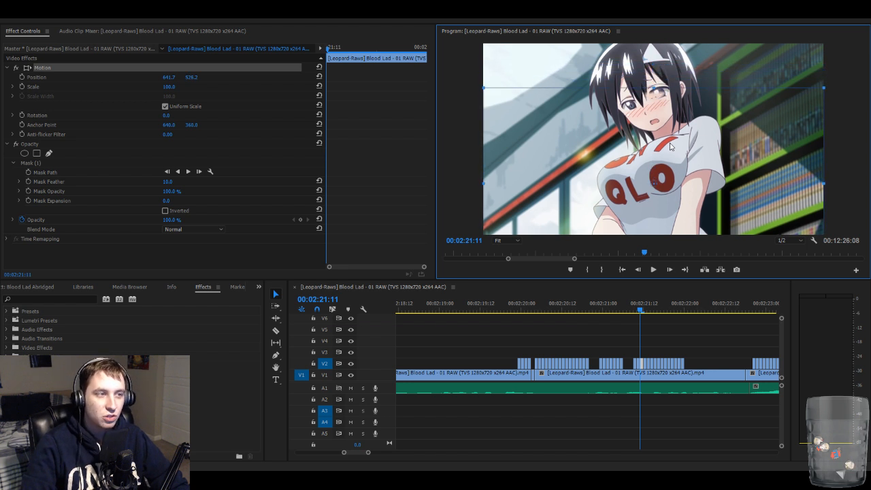
key("Down")
key("Down")
key("Down")
key("Down")
key("Down")
key("Down")
key("Down")
key("Down")
key("Down")
key("Down")
key("Down")
key("Down")
key("Down")
key("Down")
key("Down")
key("Down")
key("Down")
key("Down")
key("Down")
key("Down")
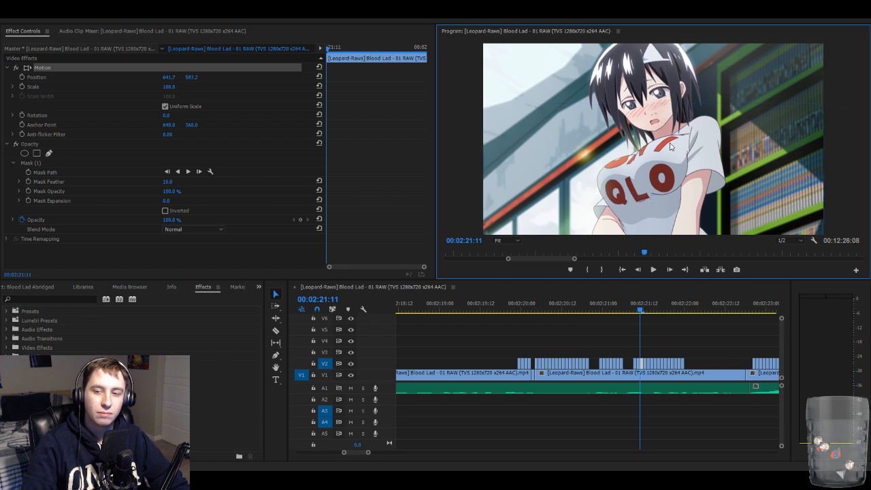
key("Down")
key("Down")
key("Down")
key("Down")
key("Down")
key("Down")
key("Down")
key("Down")
key("Down")
key("Down")
key("Down")
key("Down")
key("Down")
key("Down")
key("Down")
key("Down")
key("Down")
key("Down")
key("Down")
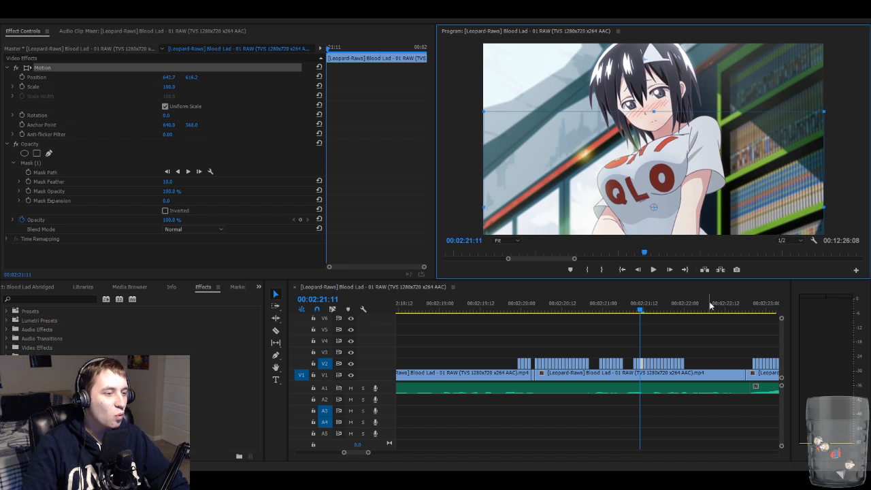
left_click(699, 336)
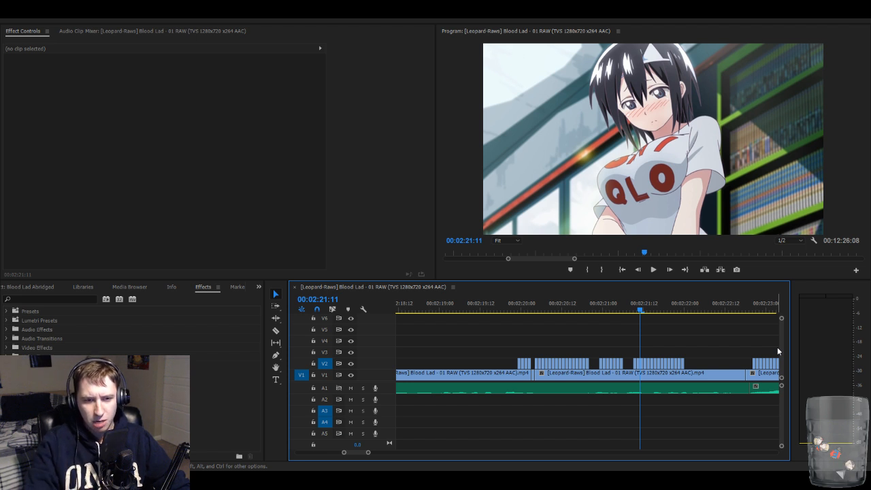
- Move the V2 clip at 00:02:21:12 down over the character's mouth, to position 641.7, 623.2
left_click(644, 367)
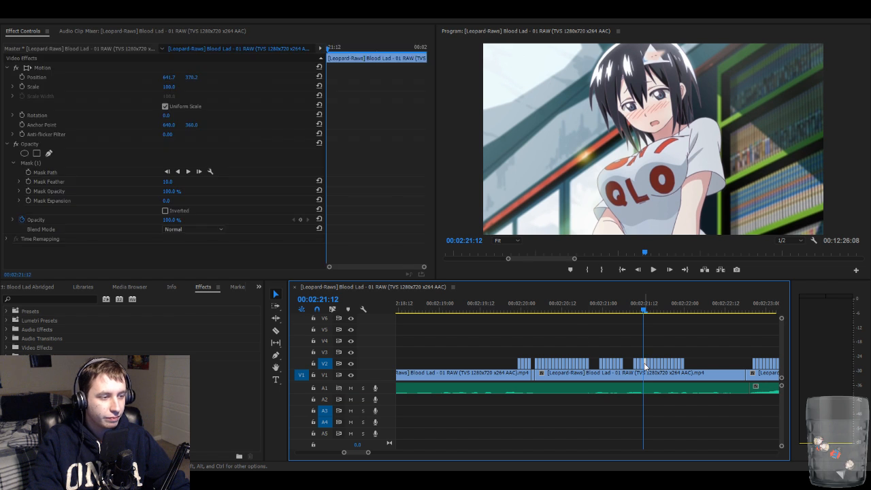
left_click(207, 66)
left_click_drag(676, 130, 712, 175)
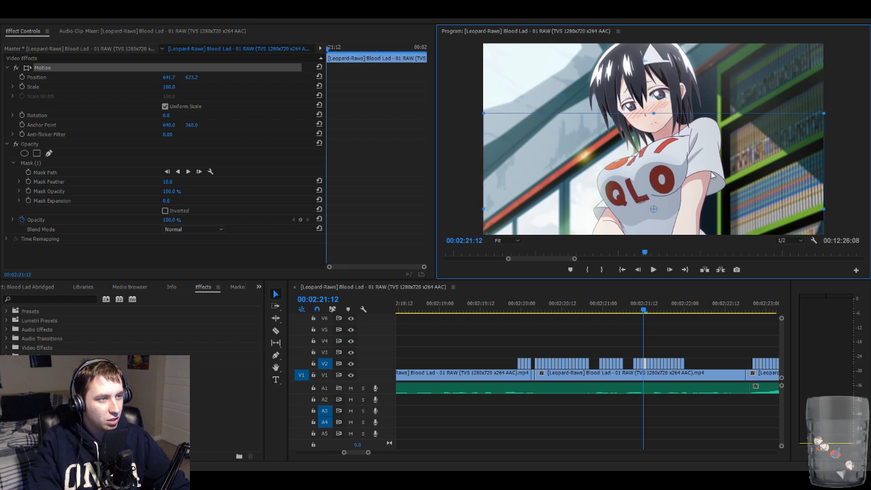
left_click(704, 322)
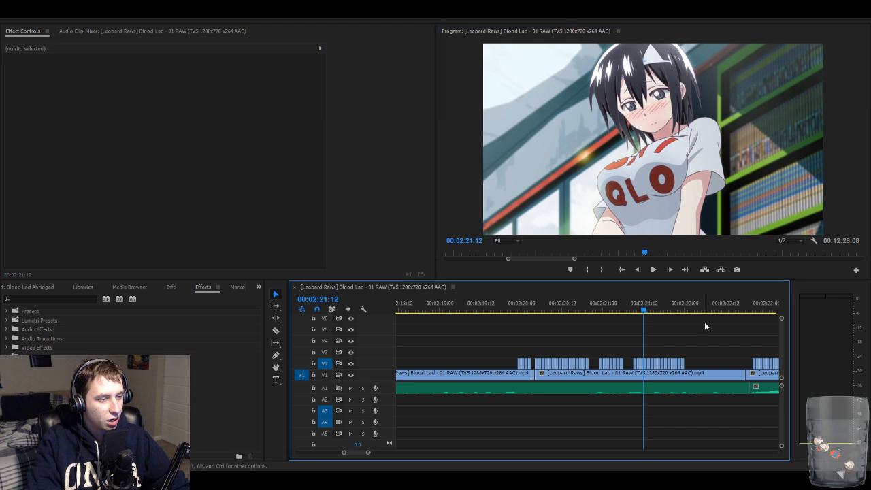
- Go back one frame and set the vertical position of the V2 clip at 00:02:21:11 to 617.2
key("Left")
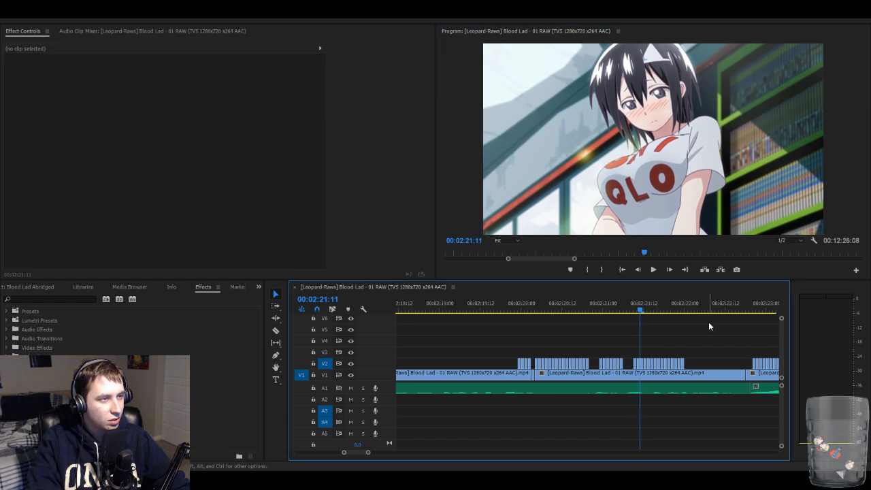
left_click(642, 359)
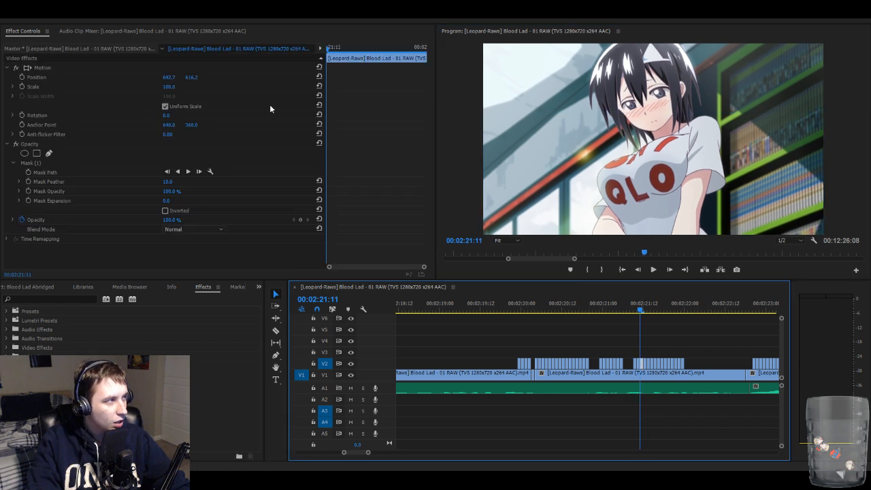
left_click(247, 68)
left_click(633, 131)
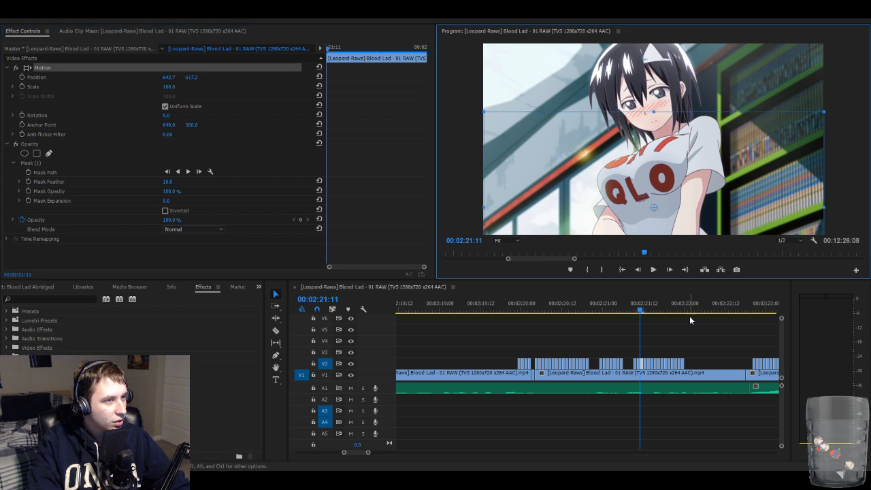
left_click(672, 341)
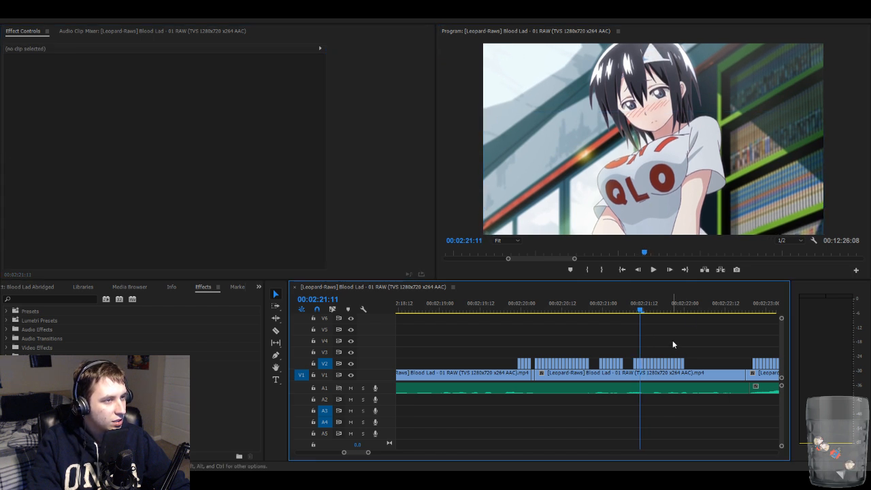
- Set the vertical position of the V2 clip at 00:02:21:12 to 624.2 and compare it with the preceding frame
key("space")
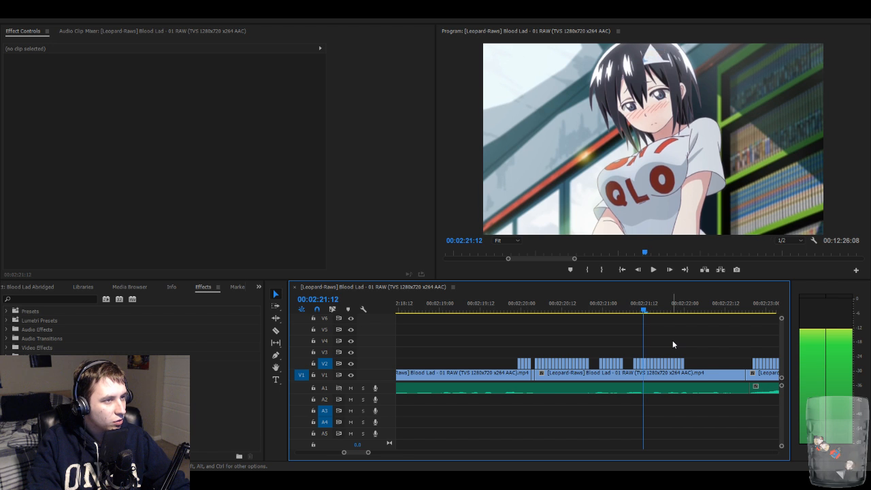
left_click(645, 371)
left_click(167, 68)
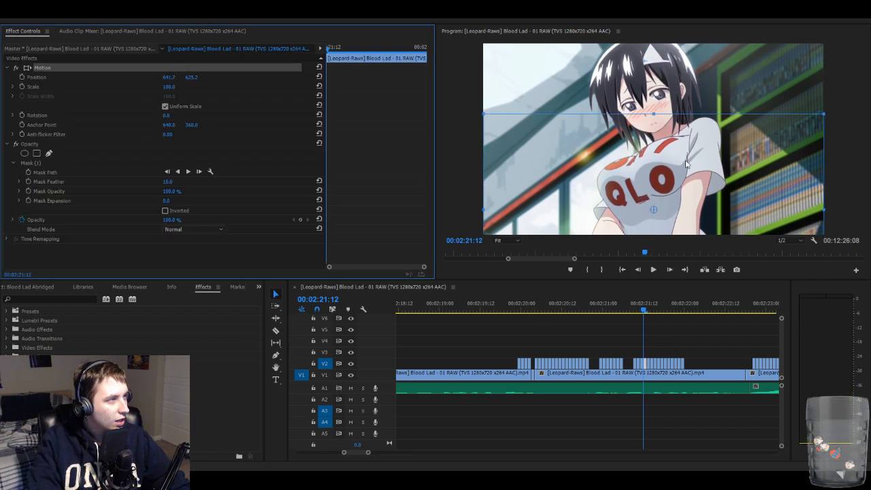
left_click(744, 181)
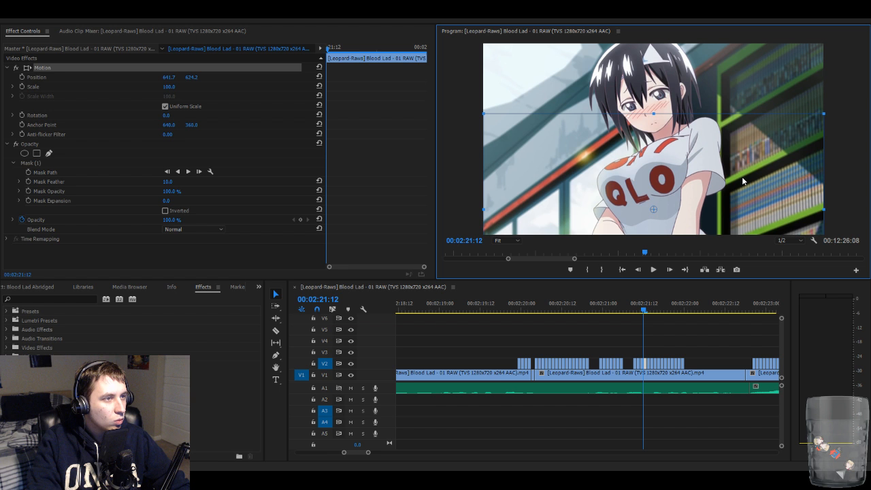
left_click(682, 333)
key("Left")
key("Right")
- Delete the unneeded V2 overlay clips at 00:02:21:13, 00:02:21:14 and 00:02:21:15
key("Right")
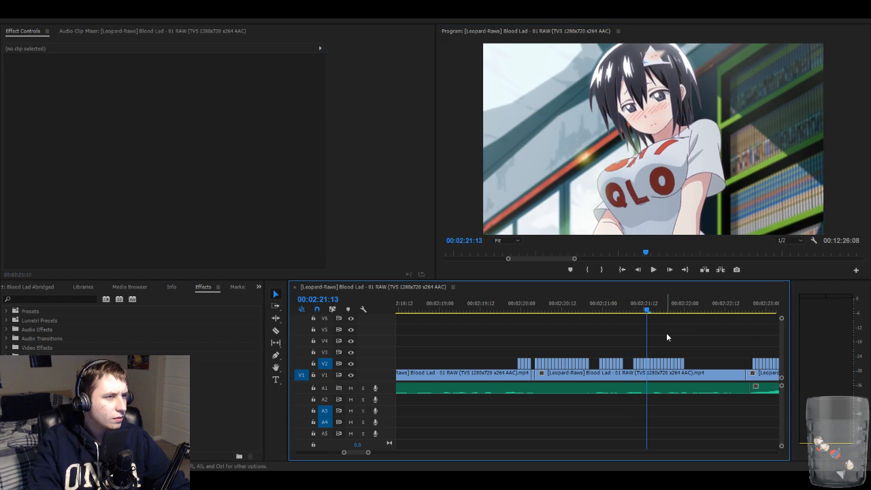
key("Right")
left_click(650, 364)
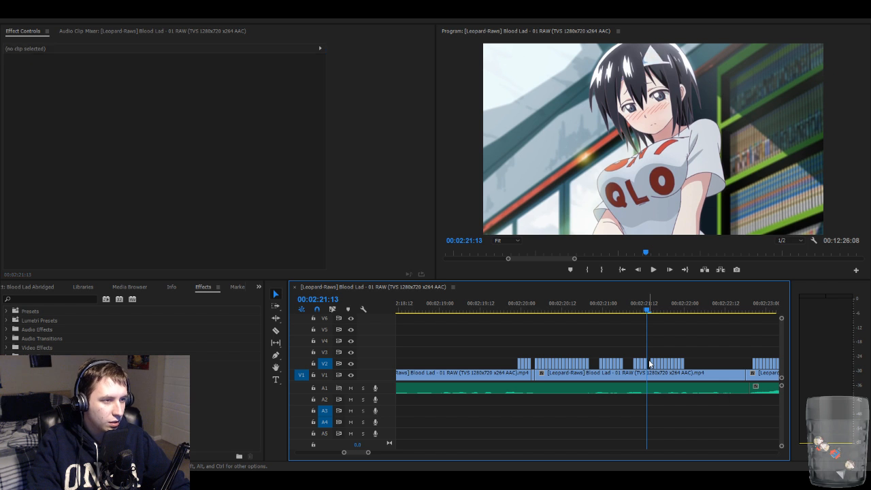
left_click(655, 365)
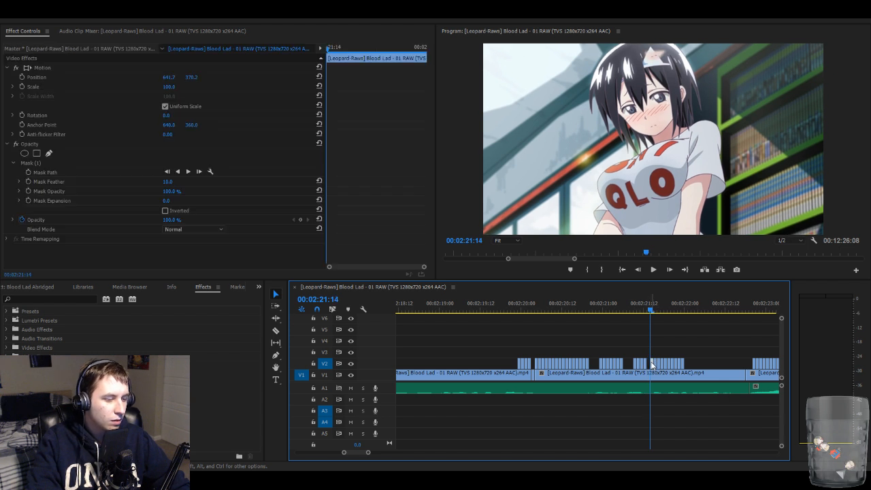
left_click(651, 366)
key("Right")
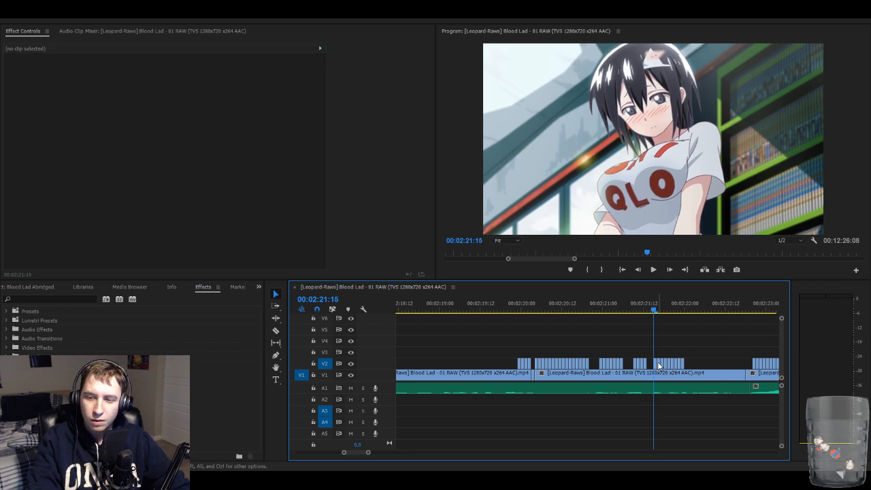
left_click(655, 366)
left_click(654, 366)
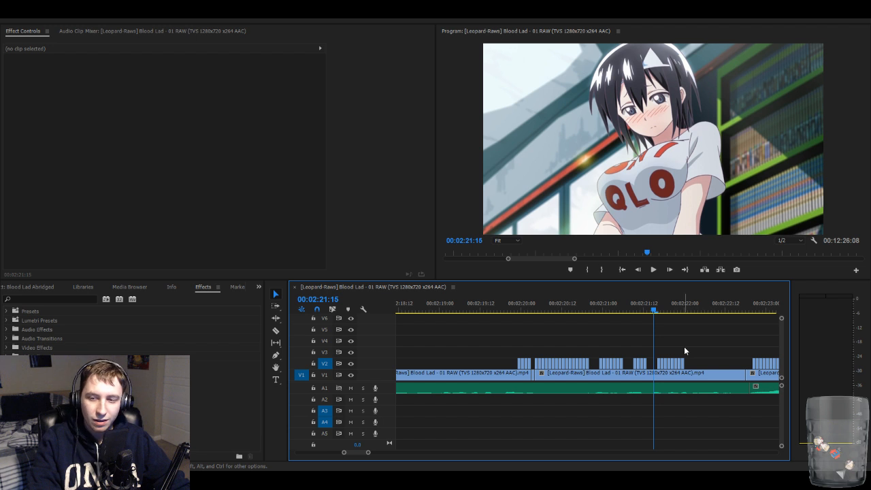
- Move the V2 overlay clip at 00:02:21:16 straight down over the character's mouth, keeping its horizontal position at 641.7
key("Right")
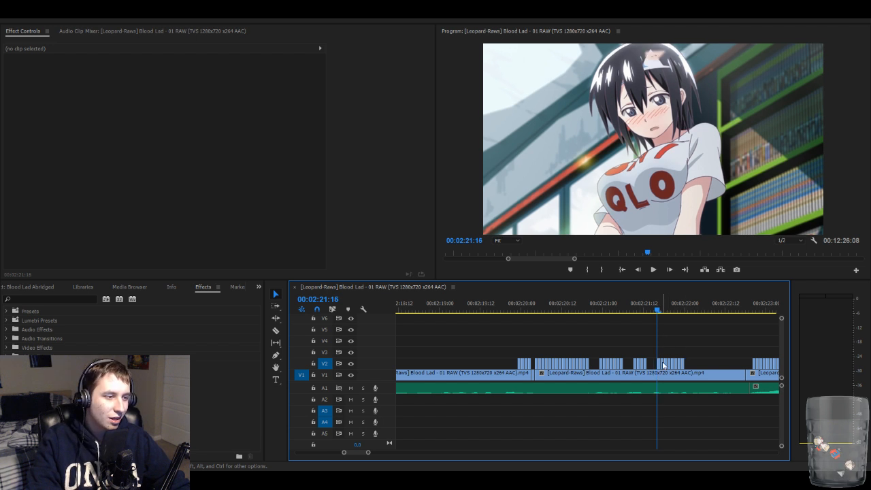
left_click(661, 366)
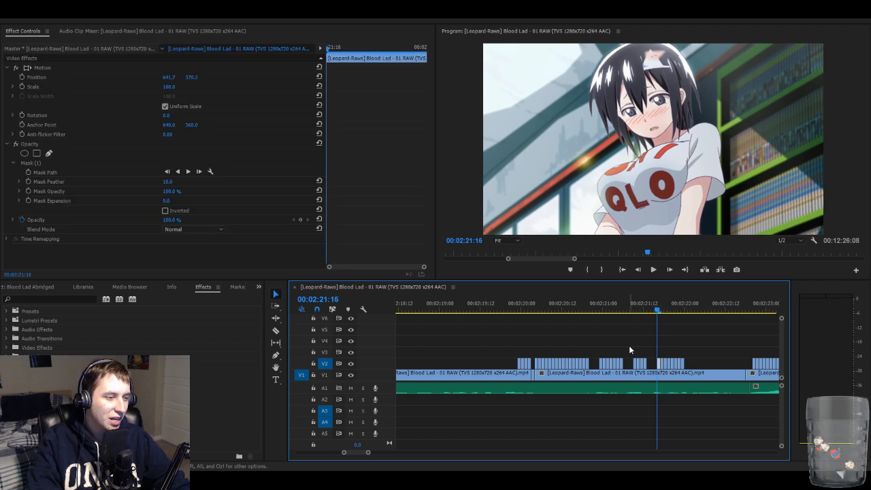
left_click(288, 67)
left_click_drag(658, 149, 652, 148)
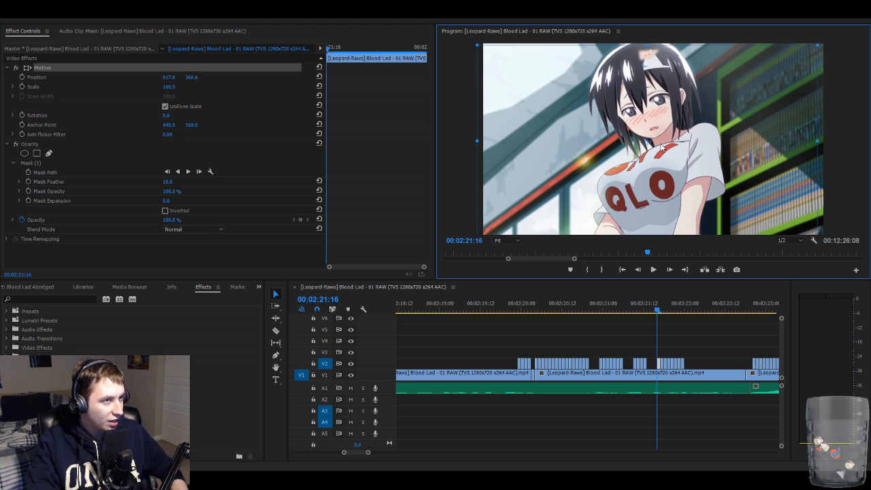
key("ctrl+z")
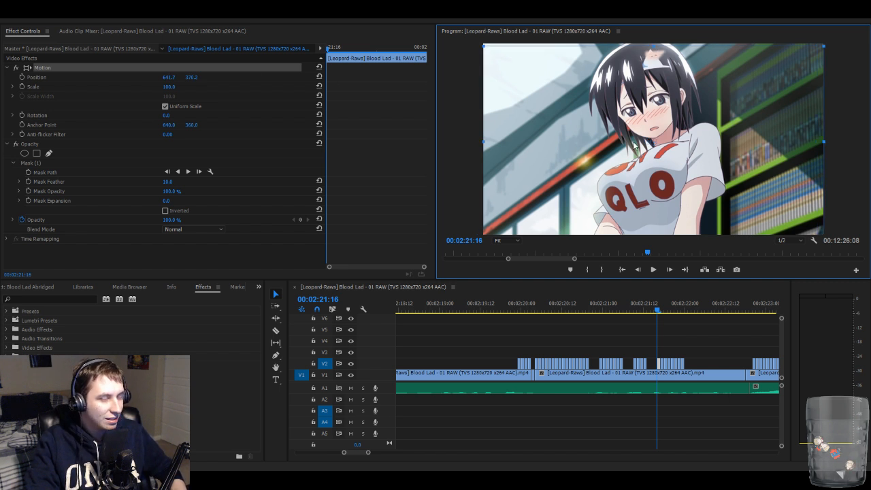
key("shift+Down")
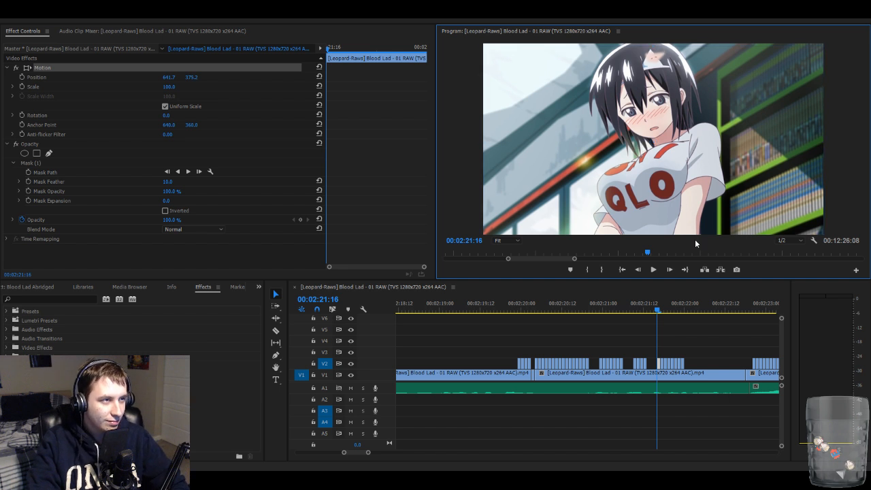
key("shift+Down")
key("shift+Down")
key("shift+Down")
key("shift+Down")
key("shift+Down")
key("shift+Down")
key("shift+Down")
key("shift+Down")
key("shift+Down")
key("shift+Down")
key("shift+Down")
key("shift+Down")
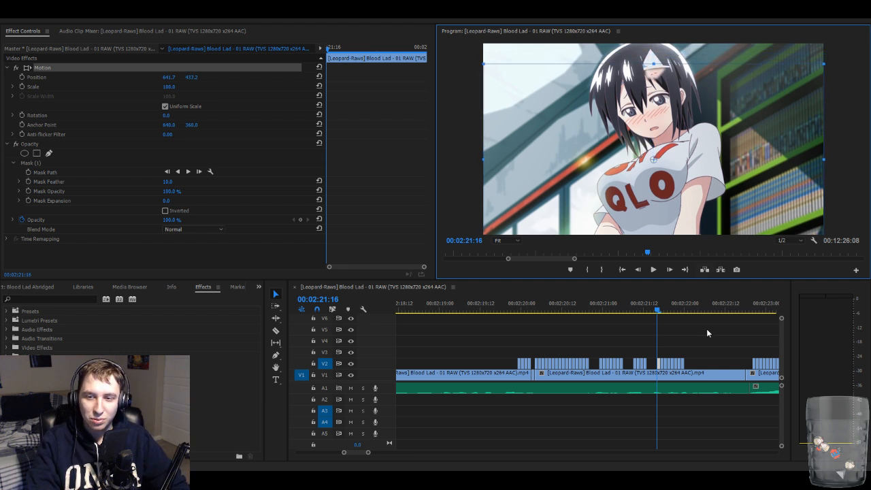
key("shift+Down")
key("shift+Down")
key("shift+Down")
key("shift+Down")
key("shift+Down")
key("shift+Down")
key("shift+Down")
key("shift+Down")
key("shift+Down")
key("shift+Down")
key("shift+Down")
key("shift+Down")
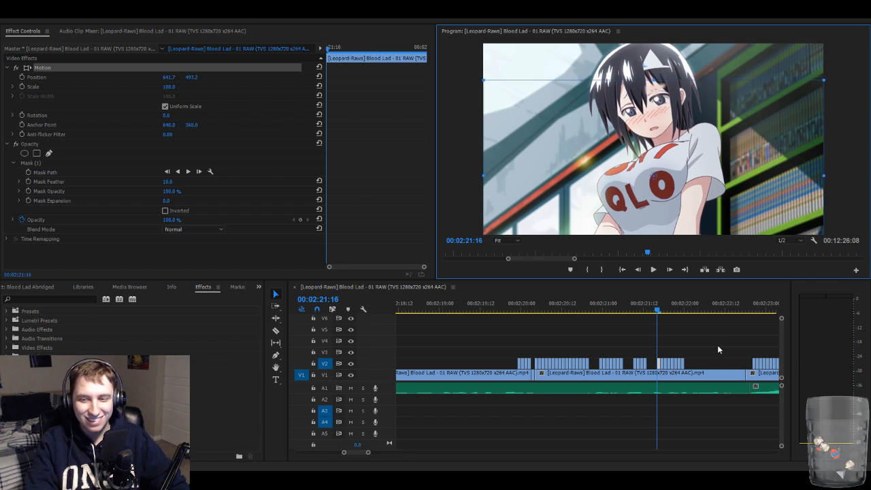
key("shift+Down")
key("shift+Down")
key("shift+Down")
key("shift+Down")
key("shift+Down")
key("shift+Down")
key("shift+Down")
key("shift+Down")
key("shift+Down")
key("shift+Down")
key("shift+Down")
key("shift+Down")
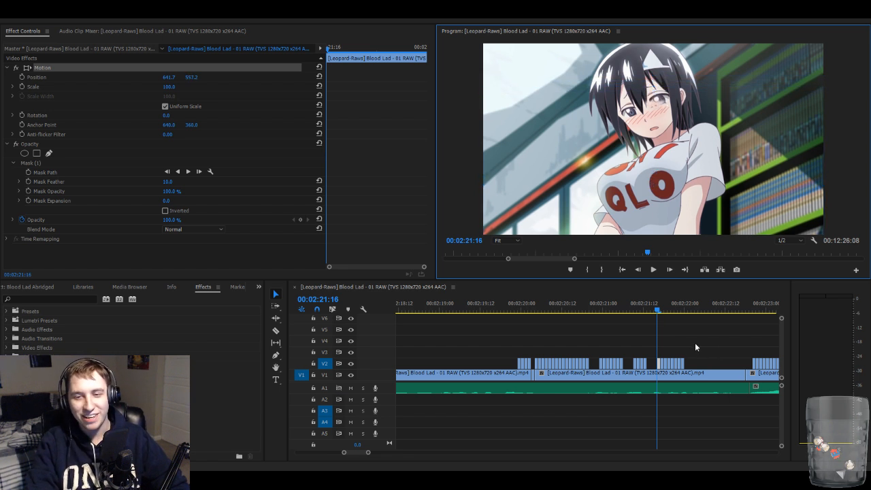
key("shift+Down")
key("shift+Down")
key("shift+Down")
key("shift+Down")
key("shift+Down")
key("shift+Down")
key("shift+Down")
key("shift+Down")
key("shift+Down")
key("shift+Down")
key("shift+Down")
key("shift+Down")
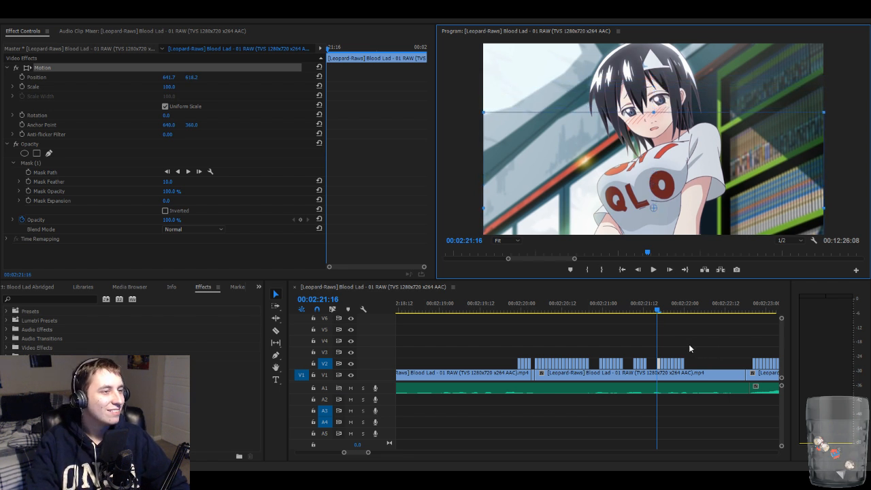
key("shift+Down")
key("shift+Down")
key("shift+Down")
key("shift+Down")
key("shift+Down")
key("shift+Down")
left_click(679, 350)
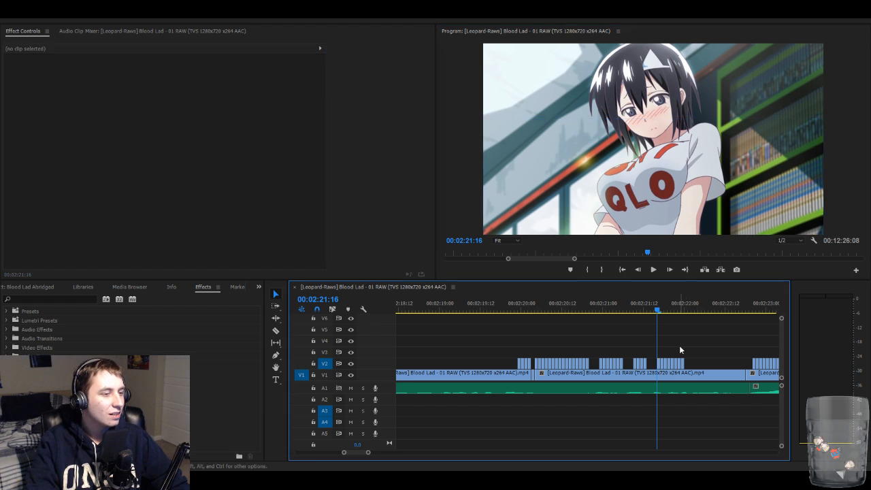
- Advance one frame and move the V2 overlay clip at 00:02:21:17 down over the character's mouth, to position 641.7, 622.2
key("Right")
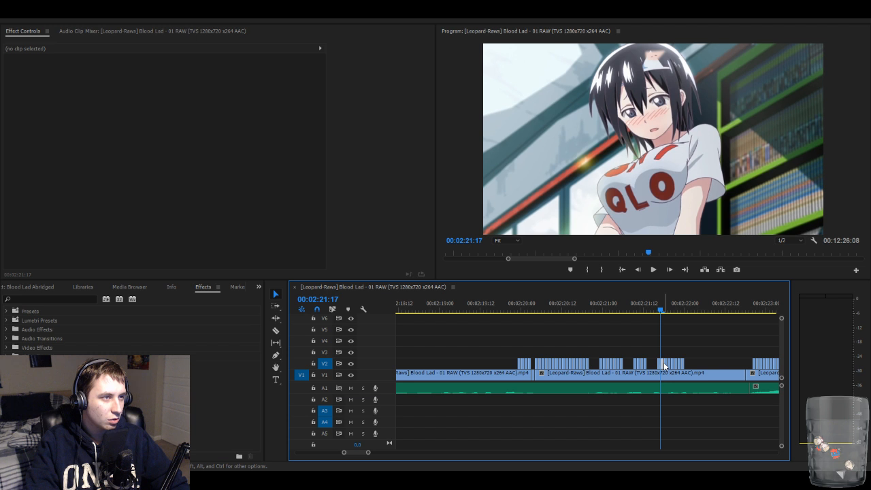
left_click(665, 366)
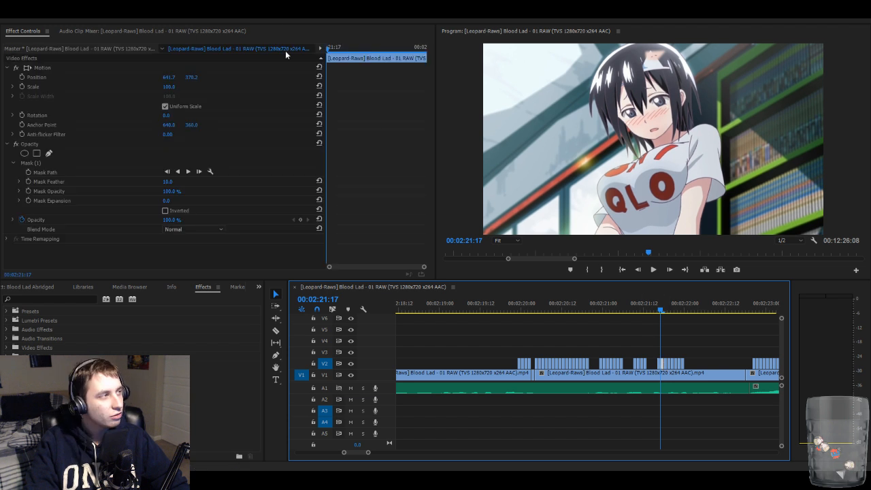
left_click(285, 68)
left_click(734, 275)
key("ctrl+Down")
key("ctrl+Down")
key("ctrl+Down")
key("ctrl+Down")
key("ctrl+Down")
key("ctrl+Down")
key("ctrl+Down")
key("ctrl+Down")
key("ctrl+Down")
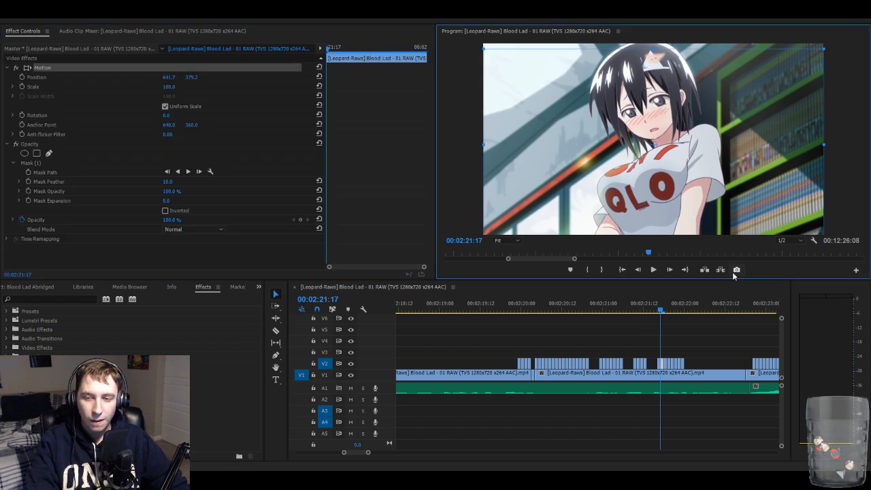
key("Down")
key("Down")
key("Down")
key("Down")
key("Down")
key("Down")
key("Down")
key("Down")
key("Down")
key("Down")
key("Down")
key("Down")
key("Down")
key("Down")
key("Down")
key("Down")
key("Down")
key("Down")
key("Down")
key("Down")
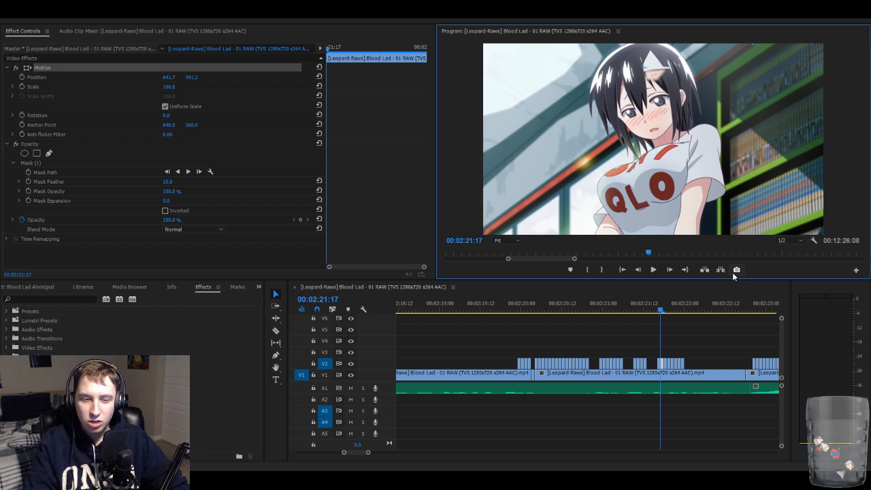
key("Down")
key("Down")
key("Down")
key("Down")
key("Down")
key("Down")
key("Down")
key("Down")
key("Down")
key("Down")
key("Down")
key("Down")
key("Down")
key("Down")
key("Down")
key("Down")
key("Down")
key("Down")
key("Down")
key("Down")
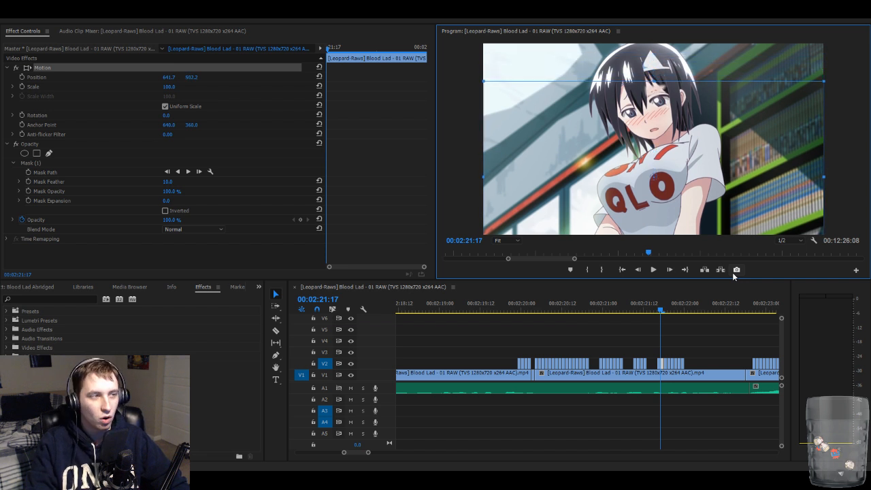
key("Down")
key("Down")
key("Down")
key("Down")
key("Down")
key("Down")
key("Down")
key("Down")
key("Down")
key("Down")
key("Down")
key("Down")
key("Down")
key("Down")
key("Down")
key("Down")
key("Down")
key("Down")
key("Down")
key("Down")
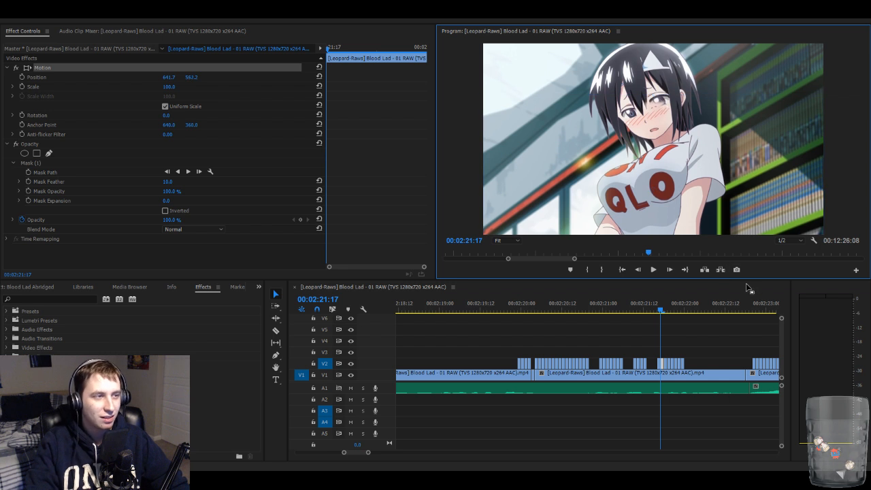
key("Down")
key("Down")
key("Down")
key("Down")
key("Down")
key("Down")
key("Down")
key("Down")
key("Down")
key("Down")
key("Down")
key("Down")
key("Down")
key("Down")
key("Down")
key("Down")
key("Down")
key("Down")
key("Down")
key("Down")
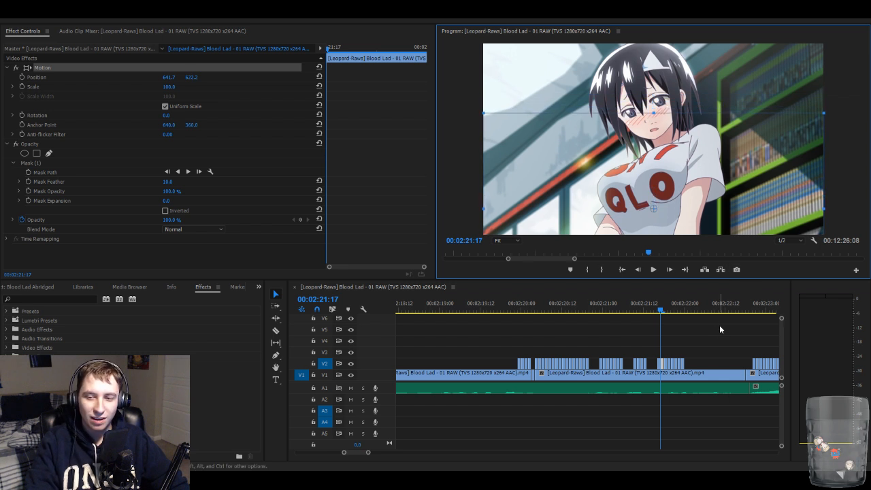
- Lower the V2 overlay clip at 00:02:21:17 further over the character's mouth, to a vertical position of about 638.2
key("Down")
key("Down")
key("Down")
key("Down")
key("Down")
key("Down")
key("Down")
key("Down")
key("Down")
key("Down")
key("Down")
key("Down")
key("Down")
key("Down")
key("Down")
key("Down")
key("Down")
key("Down")
key("Down")
key("Down")
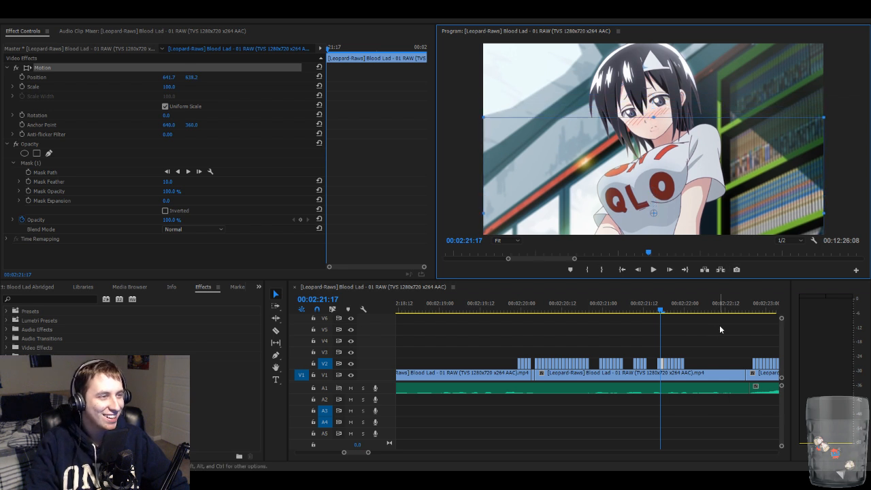
left_click(688, 339)
- Advance one frame and move the V2 overlay clip at 00:02:21:18 down over the character's mouth, to position 641.7, 654.2
key("Right")
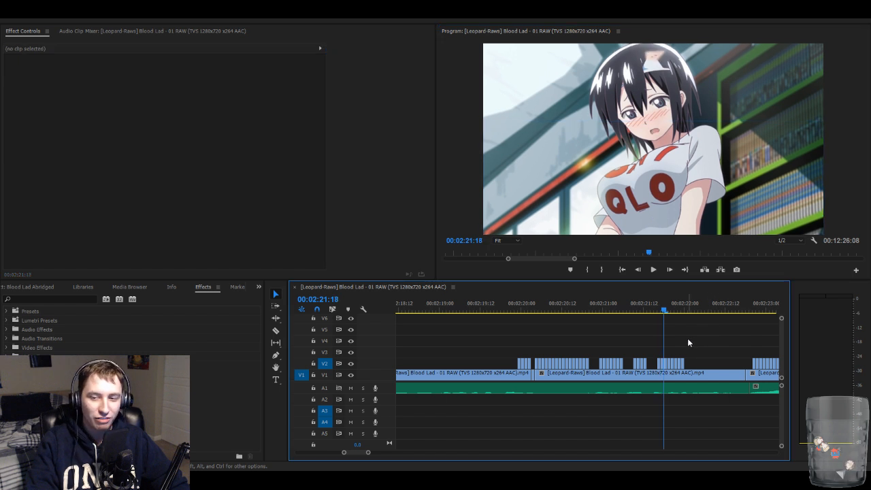
left_click(664, 363)
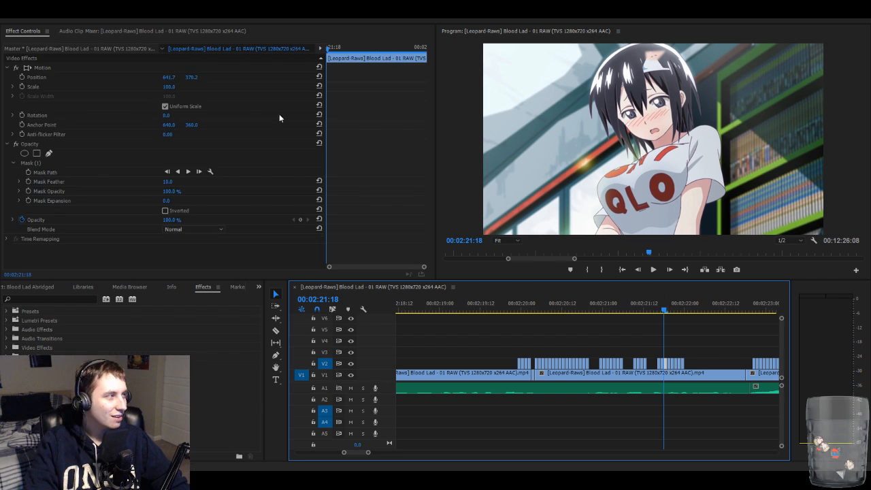
left_click(207, 68)
left_click(618, 154)
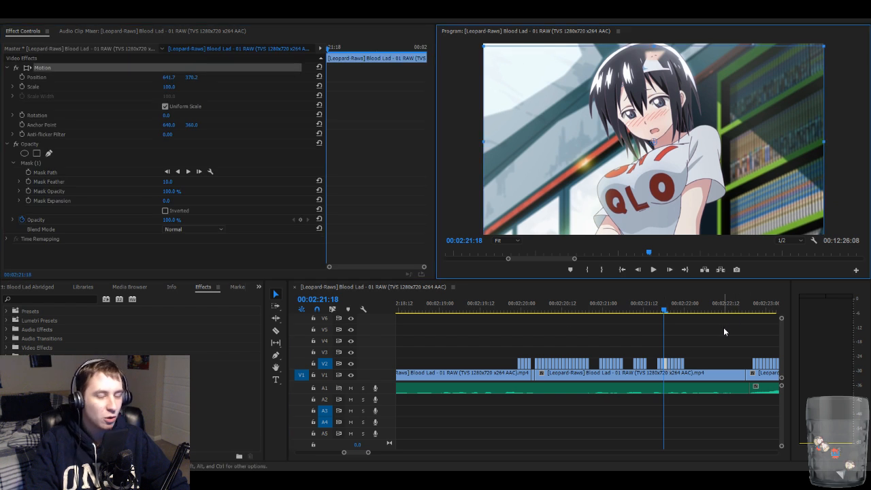
key("shift+Down")
key("shift+Down")
key("shift+Down")
key("shift+Down")
key("Down")
key("Down")
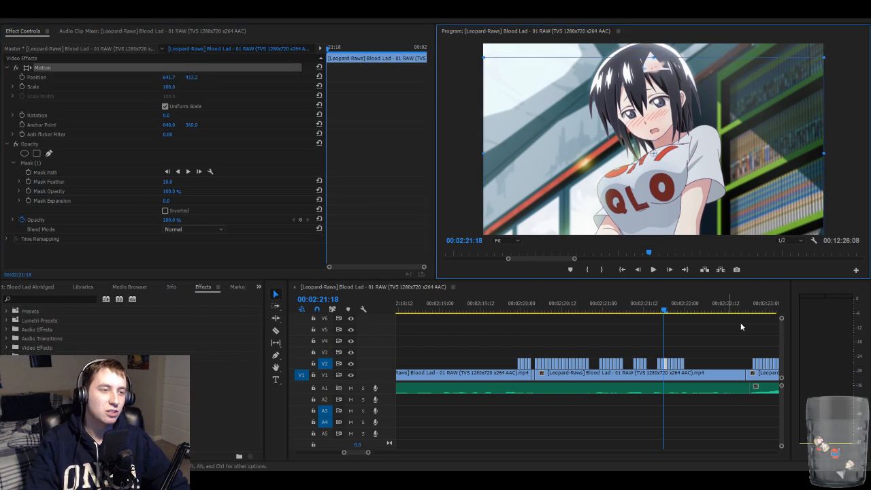
key("shift+Down")
key("shift+Down")
key("shift+Down")
key("shift+Down")
key("shift+Down")
key("shift+Down")
key("Down")
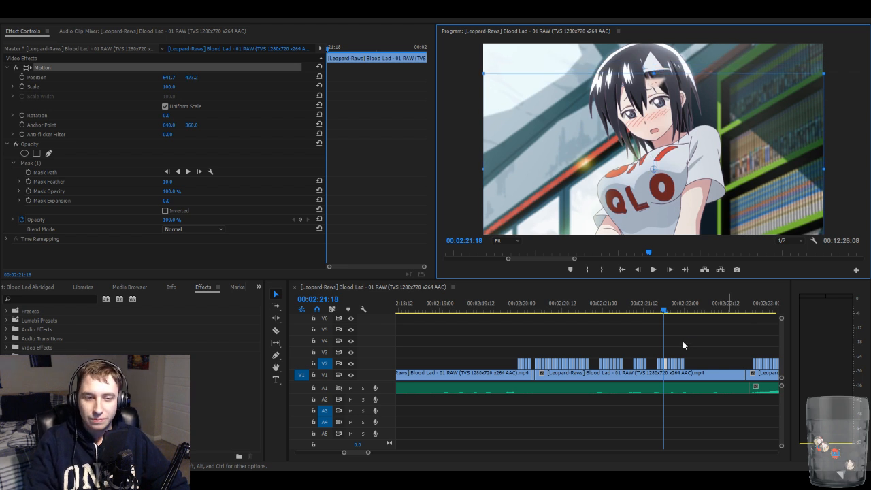
key("shift+Down")
key("shift+Down")
key("shift+Down")
key("shift+Down")
key("shift+Down")
key("shift+Down")
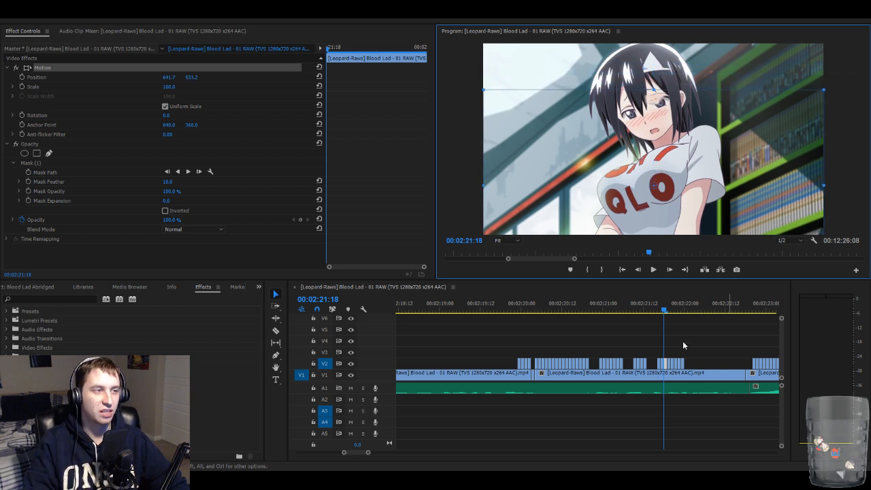
key("shift+Down")
key("shift+Down")
key("shift+Down")
key("shift+Down")
key("shift+Down")
key("shift+Down")
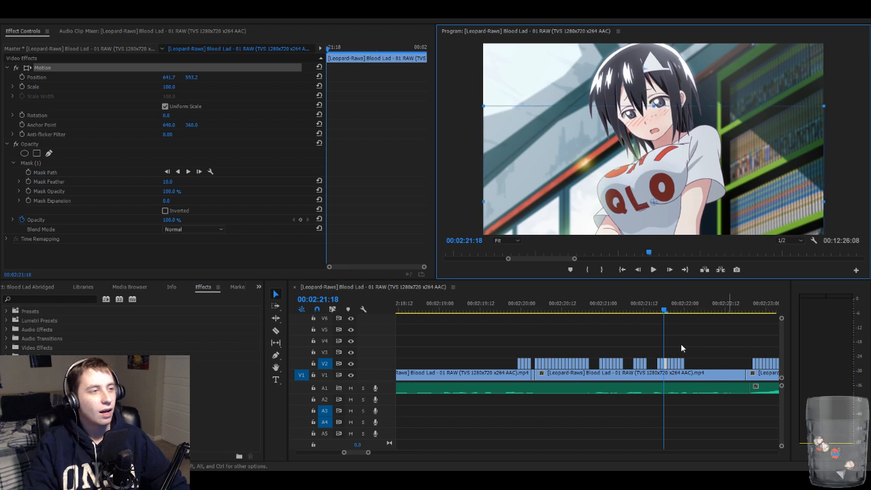
key("shift+Down")
key("shift+Down")
key("shift+Down")
key("shift+Down")
key("shift+Down")
key("shift+Down")
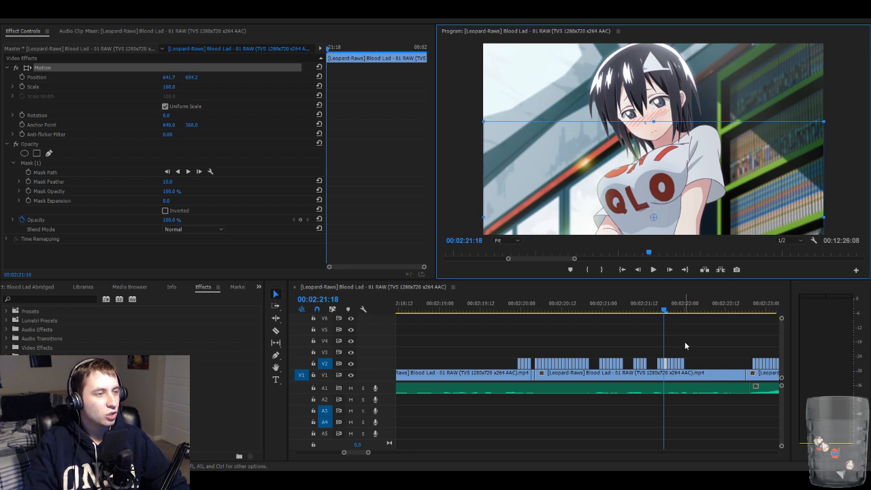
left_click(682, 346)
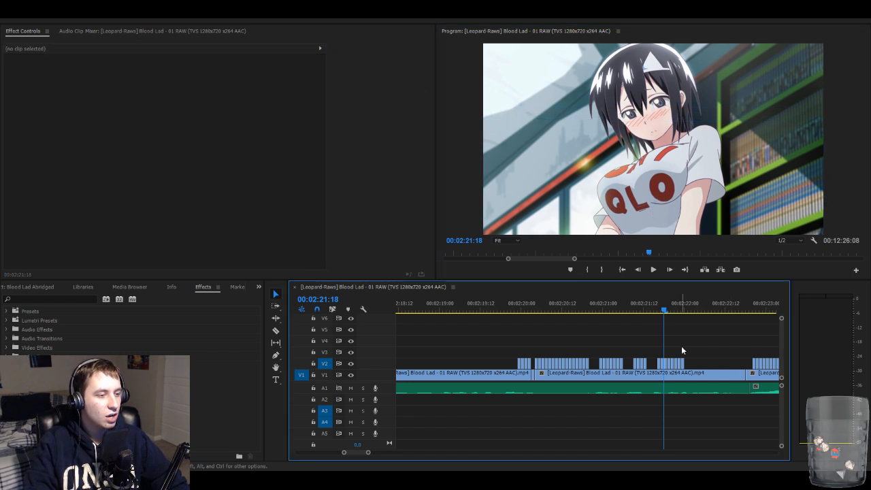
- Advance one frame and move the V2 overlay clip at 00:02:21:19 down over the character's mouth, to position 641.7, 657.2
key("Right")
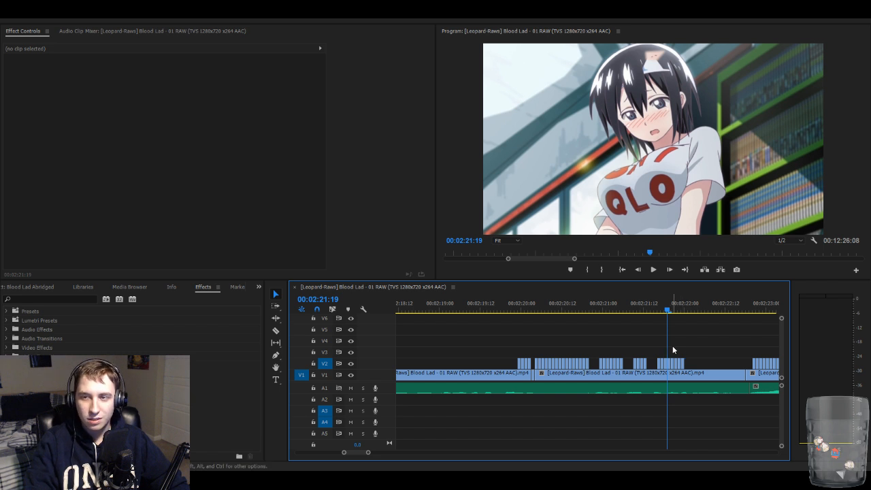
left_click(670, 365)
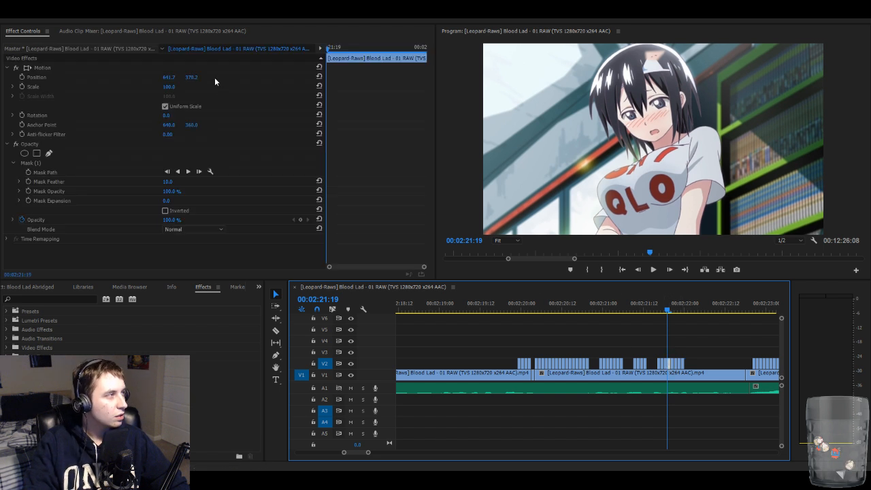
left_click(212, 68)
left_click(647, 166)
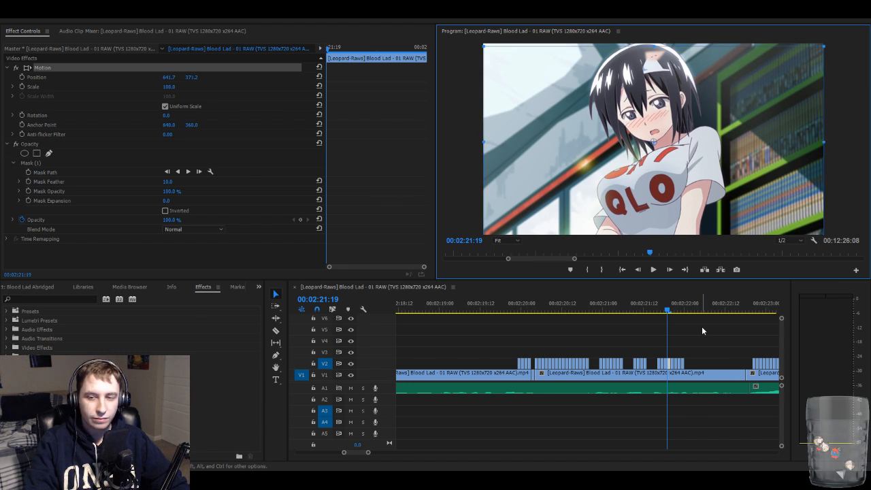
key("Down")
key("Down")
key("Down")
key("Down")
key("Down")
key("Down")
key("Down")
key("Down")
key("Down")
key("Down")
key("Down")
key("Down")
key("Down")
key("Down")
key("Down")
key("Down")
key("Down")
key("Down")
key("Down")
key("Down")
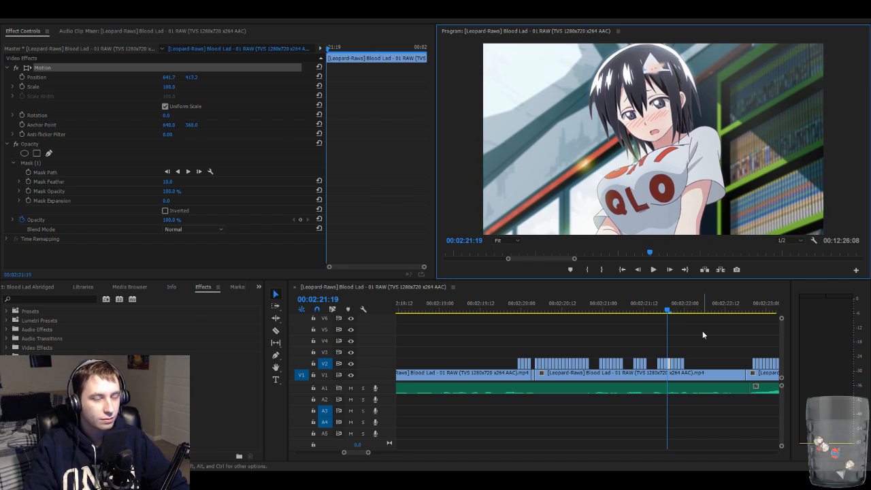
key("Down")
key("Down")
key("Down")
key("Down")
key("Down")
key("Down")
key("Down")
key("Down")
key("Down")
key("Down")
key("Down")
key("Down")
key("Down")
key("Down")
key("Down")
key("Down")
key("Down")
key("Down")
key("Down")
key("Down")
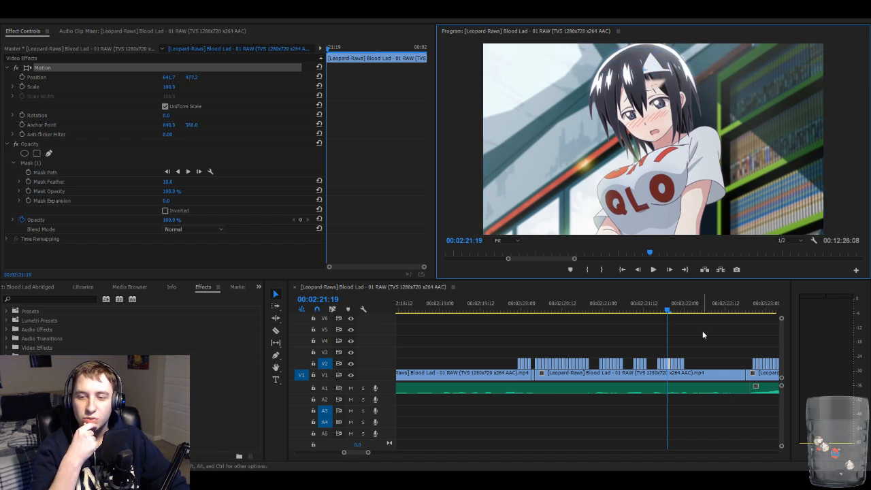
key("Down")
key("Down")
key("Down")
key("Down")
key("Down")
key("Down")
key("Down")
key("Down")
key("Down")
key("Down")
key("Down")
key("Down")
key("Down")
key("Down")
key("Down")
key("Down")
key("Down")
key("Down")
key("Down")
key("Down")
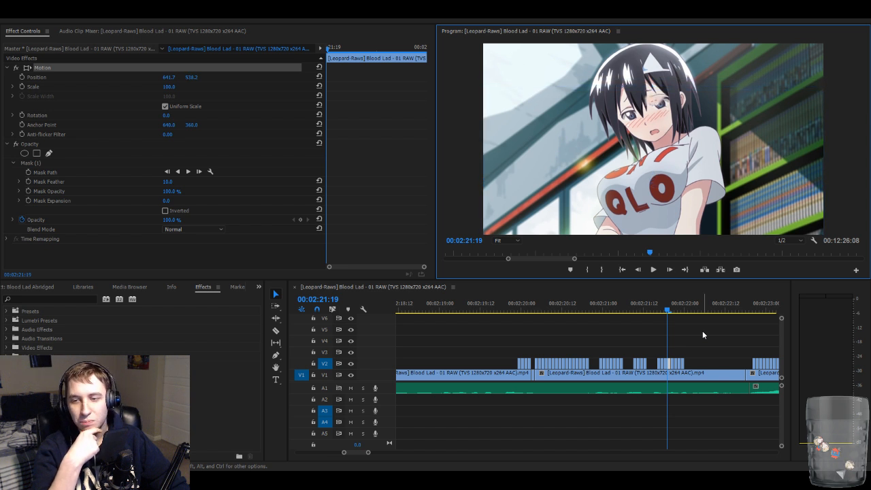
key("Down")
key("Down")
key("Down")
key("Down")
key("Down")
key("Down")
key("Down")
key("Down")
key("Down")
key("Down")
key("Down")
key("Down")
key("Down")
key("Down")
key("Down")
key("Down")
key("Down")
key("Down")
key("Down")
key("Down")
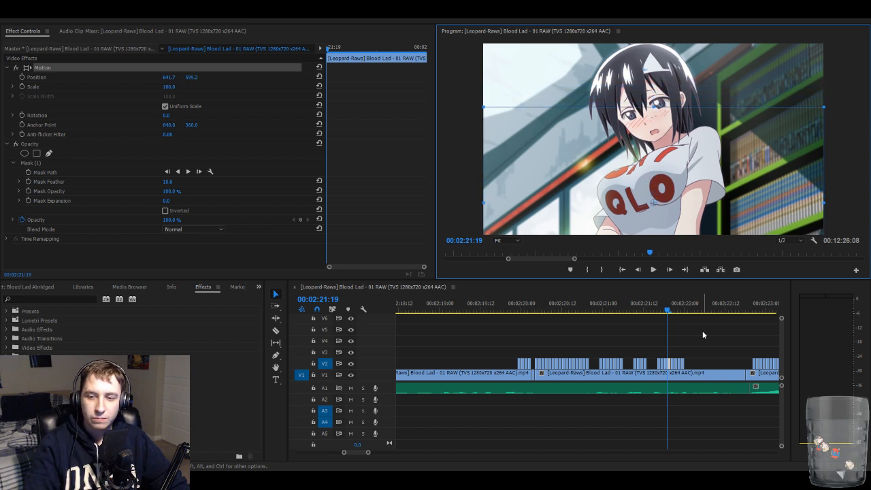
key("Down")
key("Down")
key("Down")
key("Down")
key("Down")
key("Down")
key("Down")
key("Down")
key("Down")
key("Down")
key("Down")
key("Down")
key("Down")
key("Down")
key("Down")
key("Down")
key("Down")
key("Down")
key("Down")
key("Down")
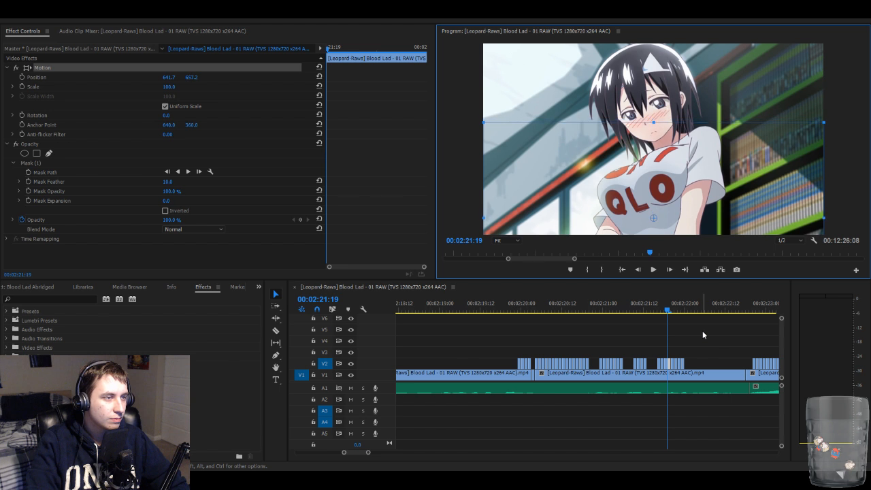
left_click(697, 340)
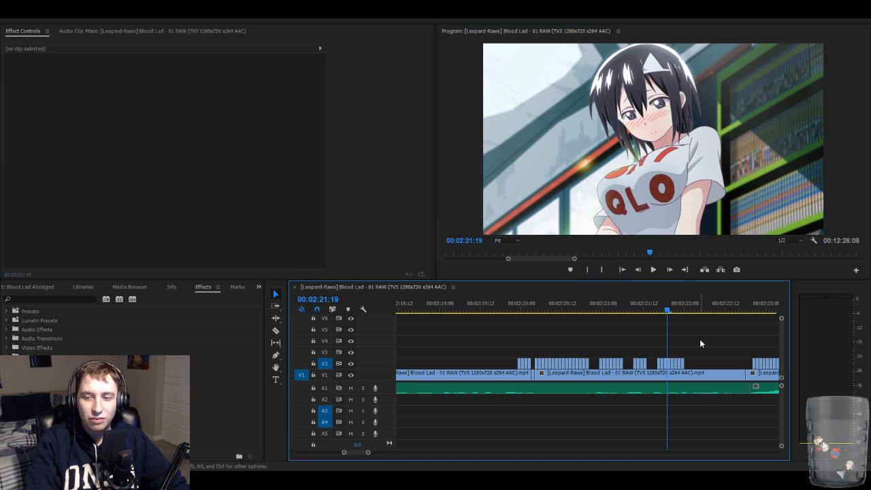
- Advance one frame and move the V2 overlay clip at 00:02:21:20 down over the character's mouth, to position 641.7, 663.2
key("Right")
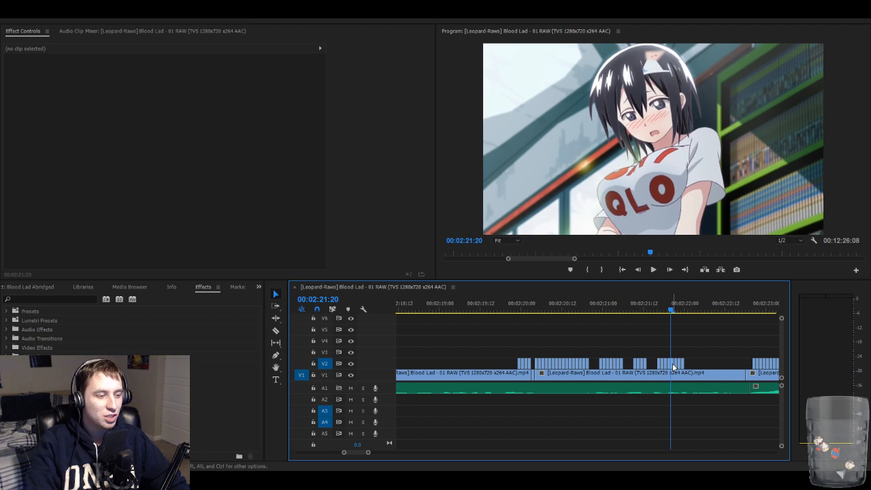
left_click(677, 367)
left_click(212, 68)
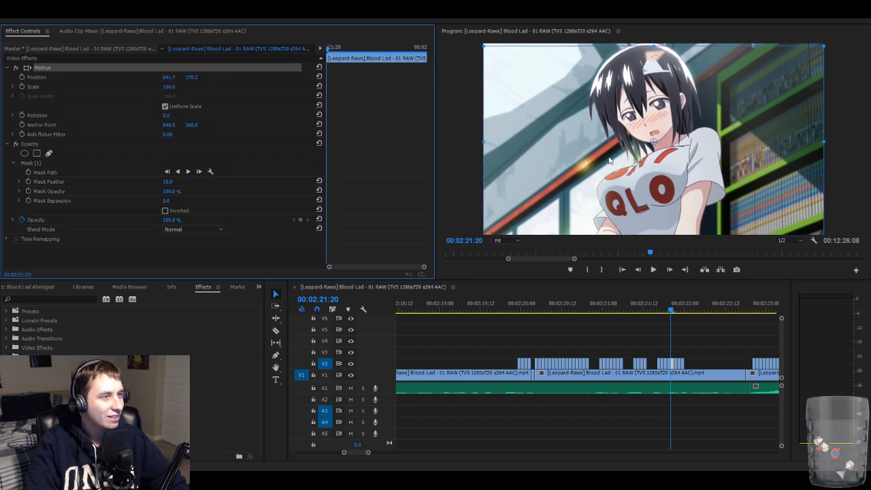
key("Down")
key("Down")
key("Down")
key("Down")
key("Down")
key("Down")
key("Down")
key("Down")
key("Down")
key("Down")
key("Down")
key("Down")
key("Down")
key("Down")
key("Down")
key("Down")
key("Down")
key("Down")
key("Down")
key("Down")
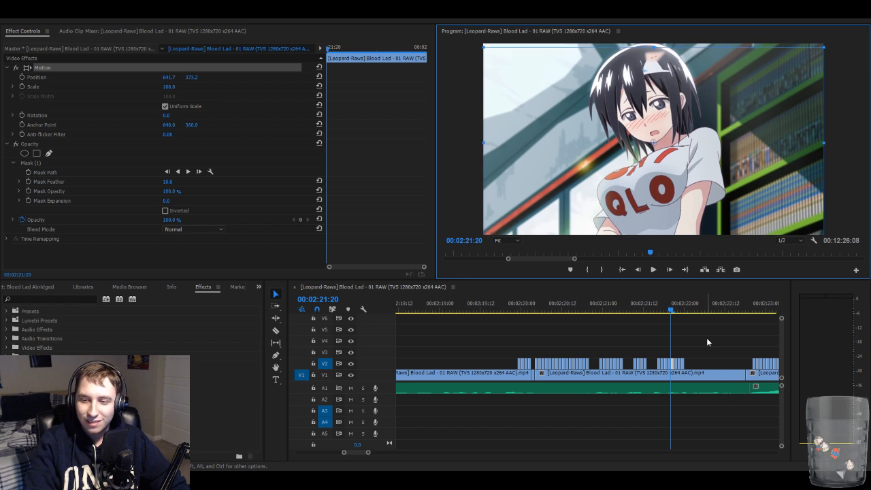
key("Down")
key("Down")
key("Down")
key("Down")
key("Down")
key("Down")
key("Down")
key("Down")
key("Down")
key("Down")
key("Down")
key("Down")
key("Down")
key("Down")
key("Down")
key("Down")
key("Down")
key("Down")
key("Down")
key("Down")
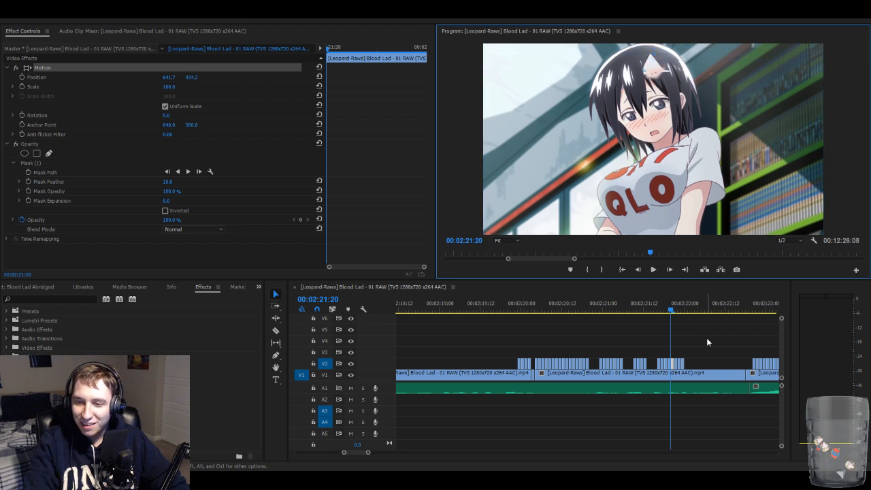
key("Down")
key("Down")
key("Down")
key("Down")
key("Down")
key("Down")
key("Down")
key("Down")
key("Down")
key("Down")
key("Down")
key("Down")
key("Down")
key("Down")
key("Down")
key("Down")
key("Down")
key("Down")
key("Down")
key("Down")
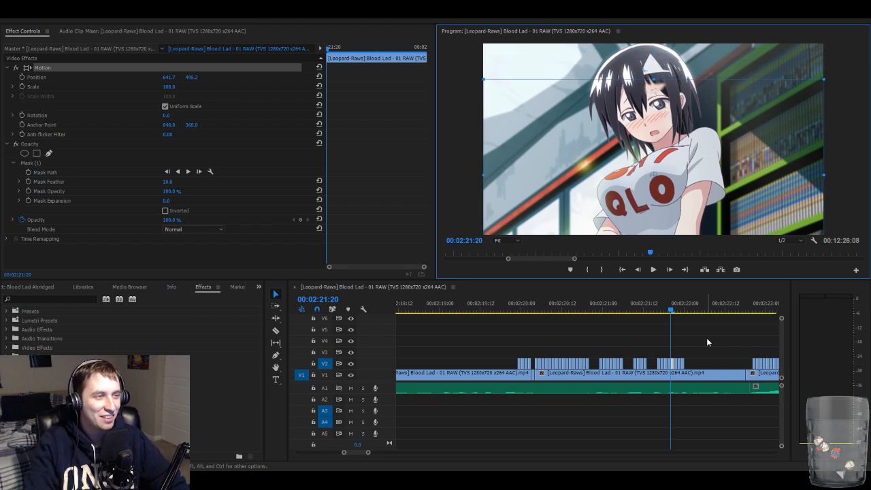
key("Down")
key("Down")
key("Down")
key("Down")
key("Down")
key("Down")
key("Down")
key("Down")
key("Down")
key("Down")
key("Down")
key("Down")
key("Down")
key("Down")
key("Down")
key("Down")
key("Down")
key("Down")
key("Down")
key("Down")
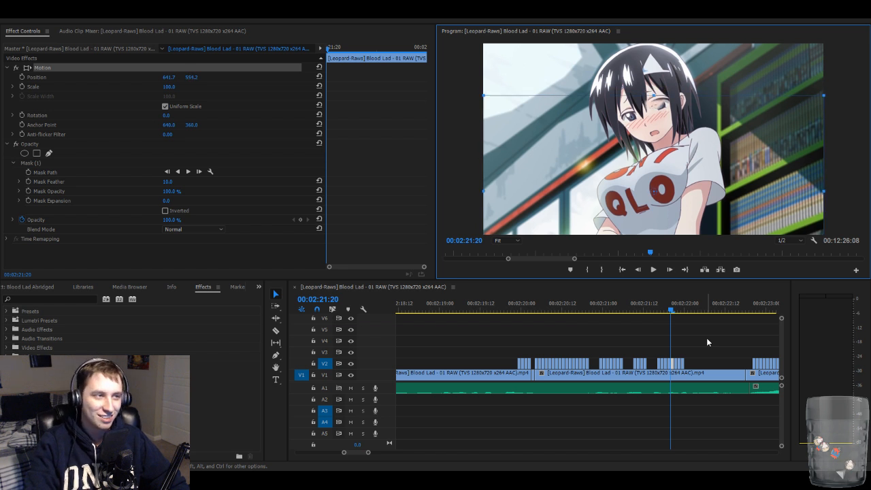
key("Down")
key("Down")
key("Down")
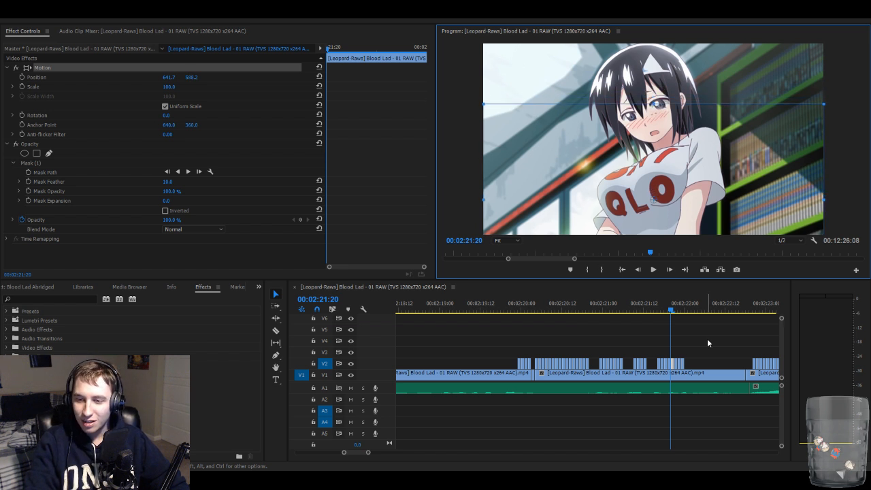
key("Down")
key("Down")
key("Down")
key("Down")
key("Down")
key("Down")
key("Down")
key("Down")
key("Down")
key("Down")
key("Down")
key("Down")
key("Down")
key("Down")
key("Down")
key("Down")
key("Down")
key("Down")
key("Down")
key("Down")
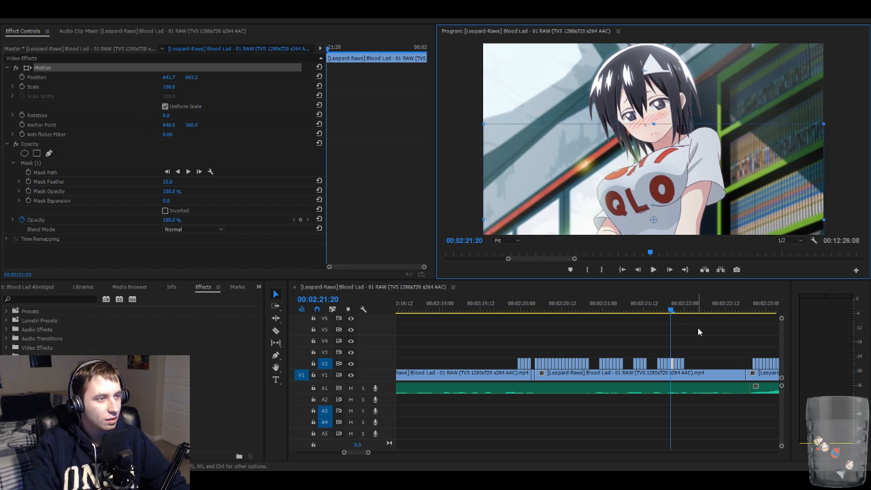
left_click(696, 333)
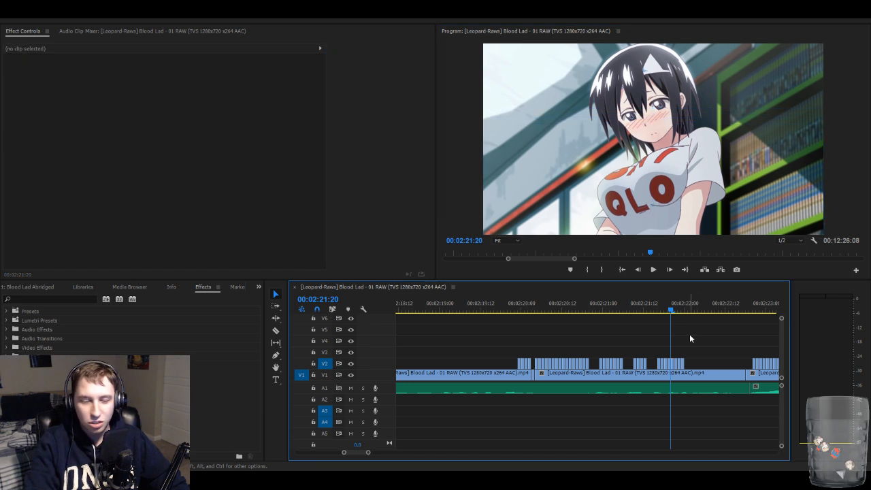
- Raise the V2 overlay clip at 00:02:21:20 slightly, to a vertical position of 662.2
left_click(673, 364)
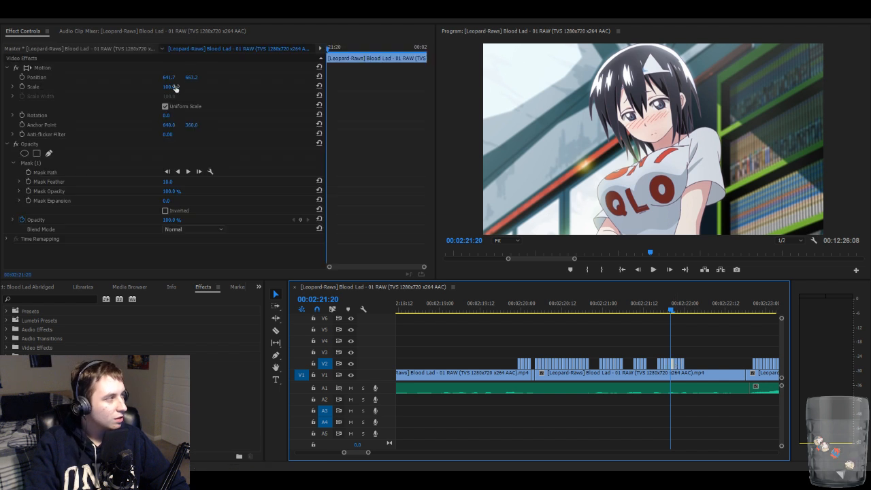
left_click(172, 77)
left_click(726, 195)
key("Up")
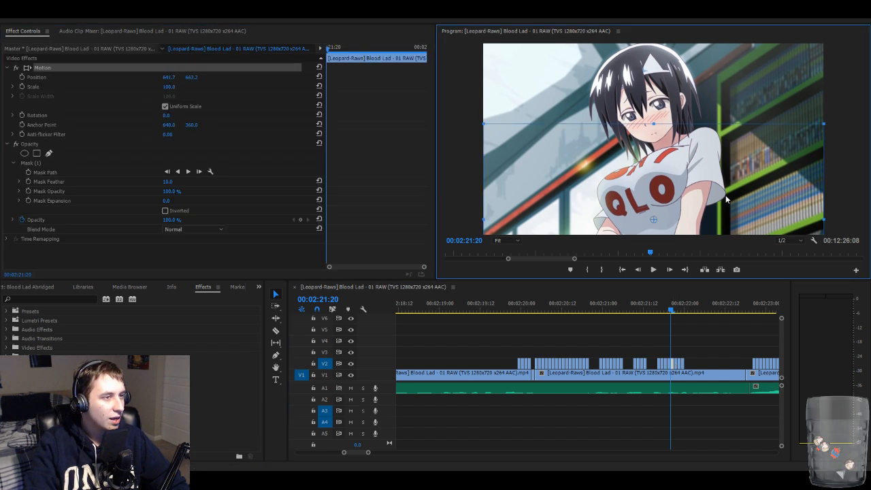
- Adjust the opacity mask of the V2 overlay clip at 00:02:21:20 around the character's mouth
left_click(55, 163)
left_click(656, 139)
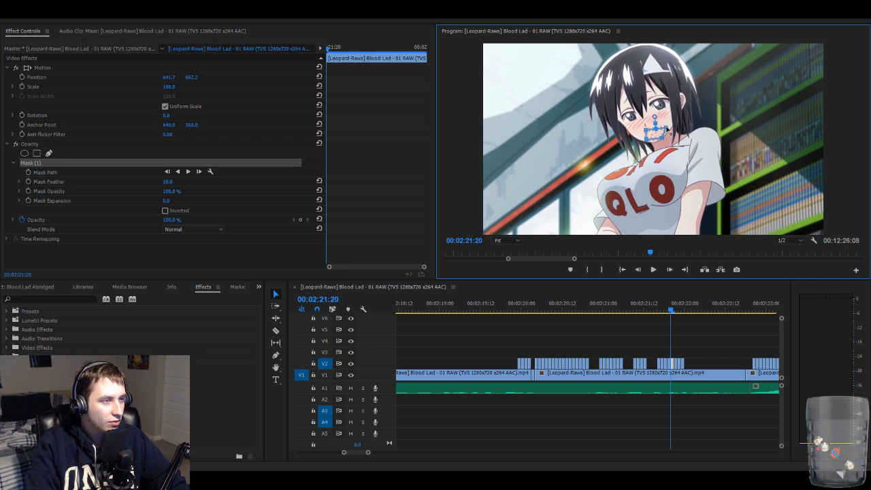
left_click(729, 330)
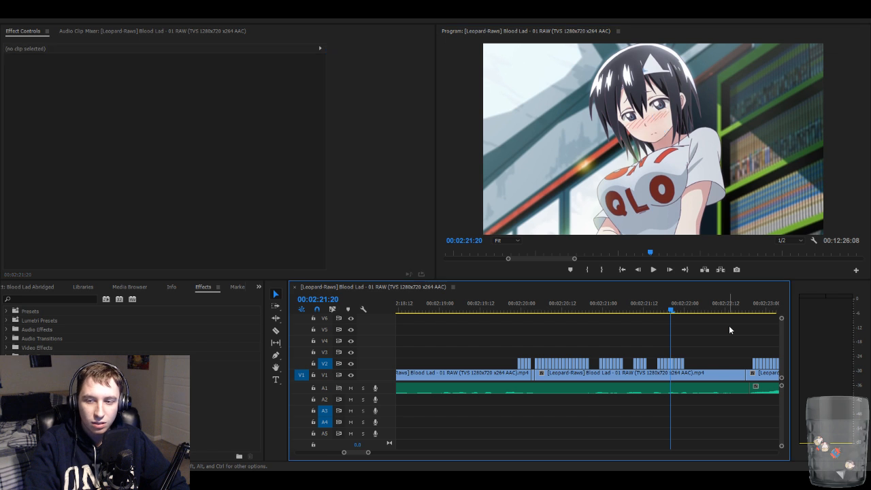
- Advance one frame and move the V2 overlay clip at 00:02:21:21 down over the character's mouth, to position 641.7, 667.2
key("Right")
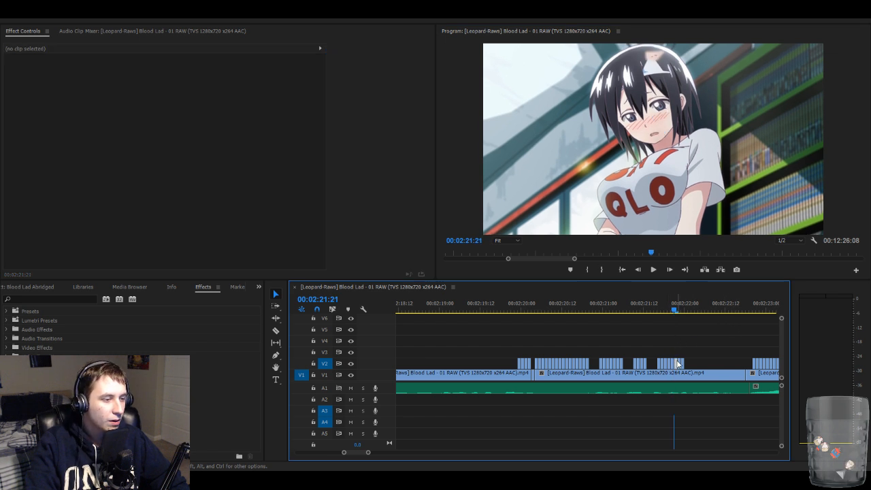
left_click(669, 363)
left_click(216, 66)
left_click_drag(632, 137, 665, 145)
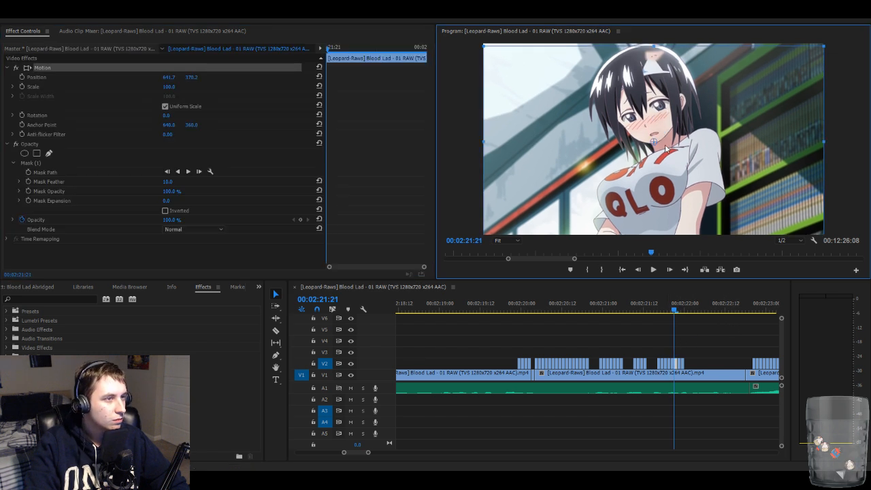
key("Down")
key("Down")
key("Down")
key("Down")
key("Down")
key("Down")
key("Down")
key("Down")
key("Down")
key("Down")
key("Down")
key("Down")
key("Down")
key("Down")
key("Down")
key("Down")
key("Down")
key("Down")
key("Down")
key("Down")
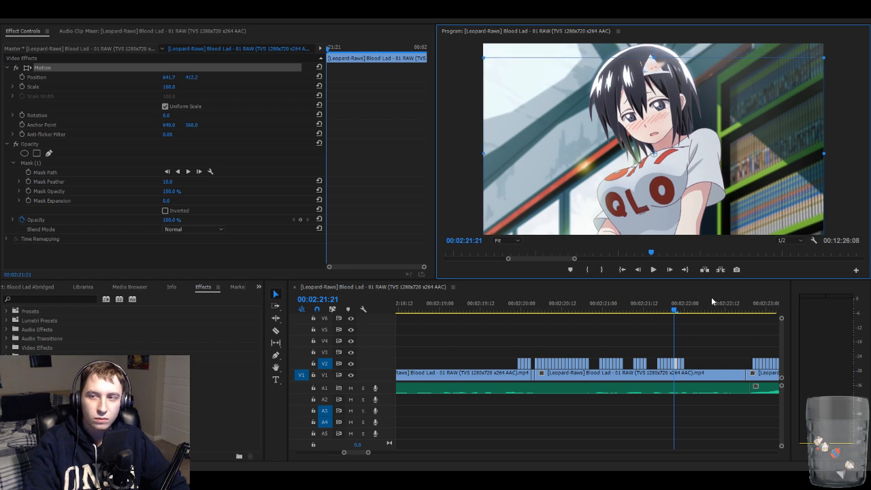
key("Down")
key("Down")
key("Down")
key("Down")
key("Down")
key("Down")
key("Down")
key("Down")
key("Down")
key("Down")
key("Down")
key("Down")
key("Down")
key("Down")
key("Down")
key("Down")
key("Down")
key("Down")
key("Down")
key("Down")
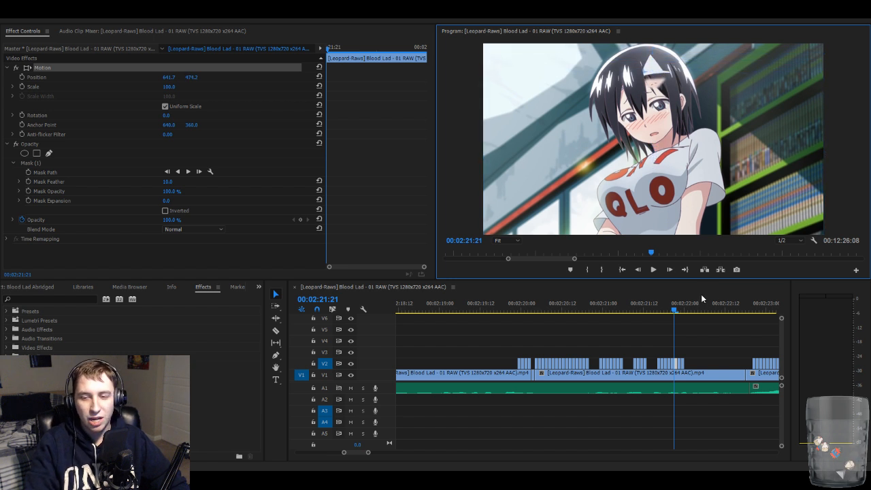
key("Down")
key("Down")
key("Down")
key("Down")
key("Down")
key("Down")
key("Down")
key("Down")
key("Down")
key("Down")
key("Down")
key("Down")
key("Down")
key("Down")
key("Down")
key("Down")
key("Down")
key("Down")
key("Down")
key("Down")
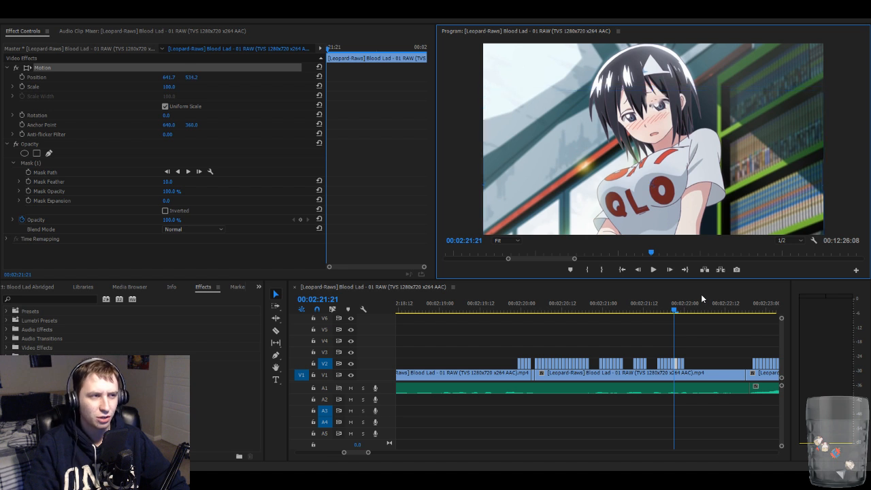
key("Down")
key("Down")
key("Down")
key("Down")
key("Down")
key("Down")
key("Down")
key("Down")
key("Down")
key("Down")
key("Down")
key("Down")
key("Down")
key("Down")
key("Down")
key("Down")
key("Down")
key("Down")
key("Down")
key("Down")
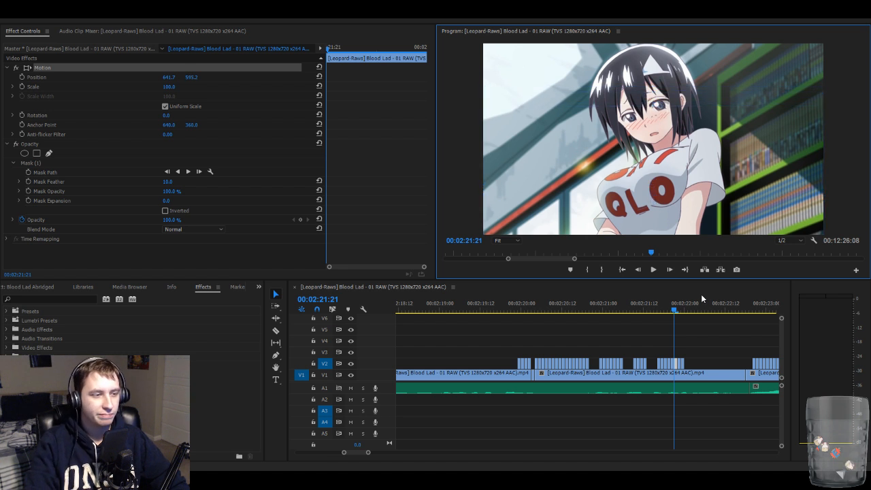
key("Down")
key("Down")
key("Down")
key("Down")
key("Down")
key("Down")
key("Down")
key("Down")
key("Down")
key("Down")
key("Down")
key("Down")
key("Down")
key("Down")
key("Down")
key("Down")
key("Down")
key("Down")
key("Down")
key("Down")
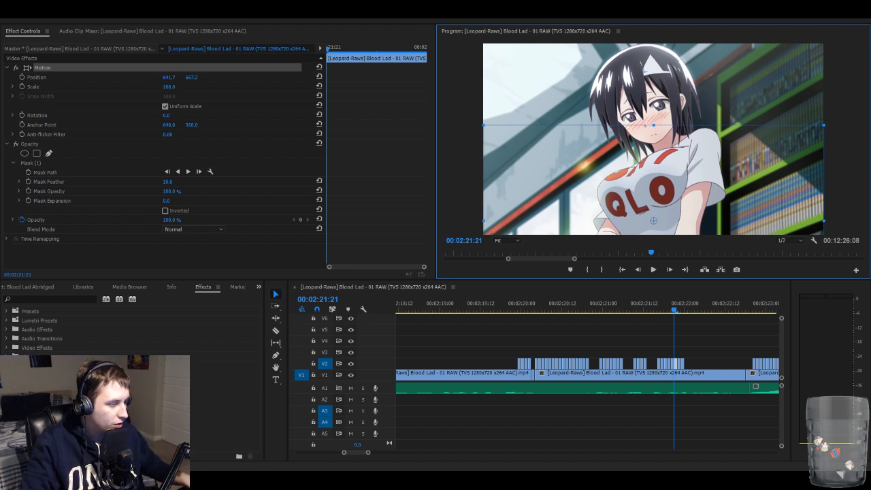
left_click(164, 457)
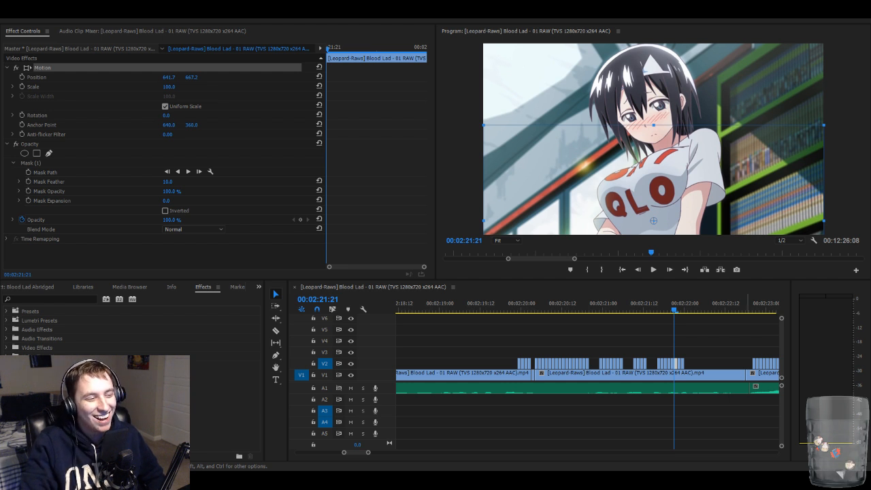
left_click(721, 333)
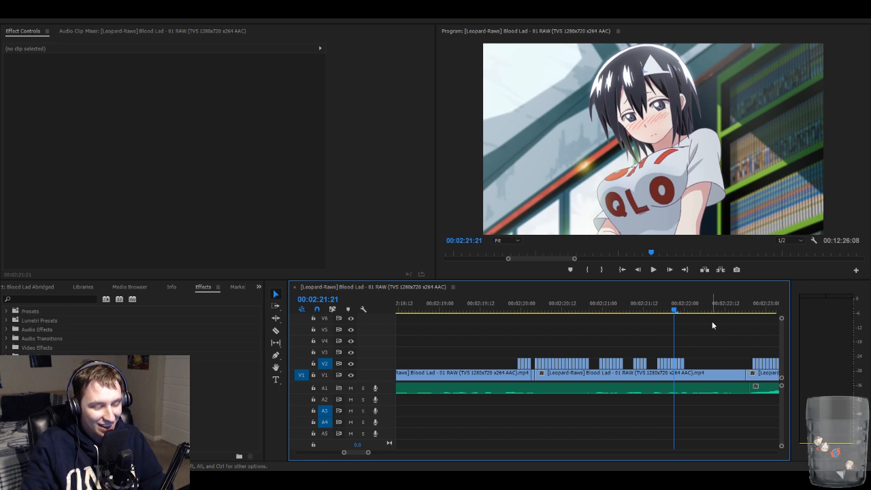
- Advance one frame and move the V2 overlay clip at 00:02:21:22 down over the character's mouth, to position 641.7, 670.2
key("Right")
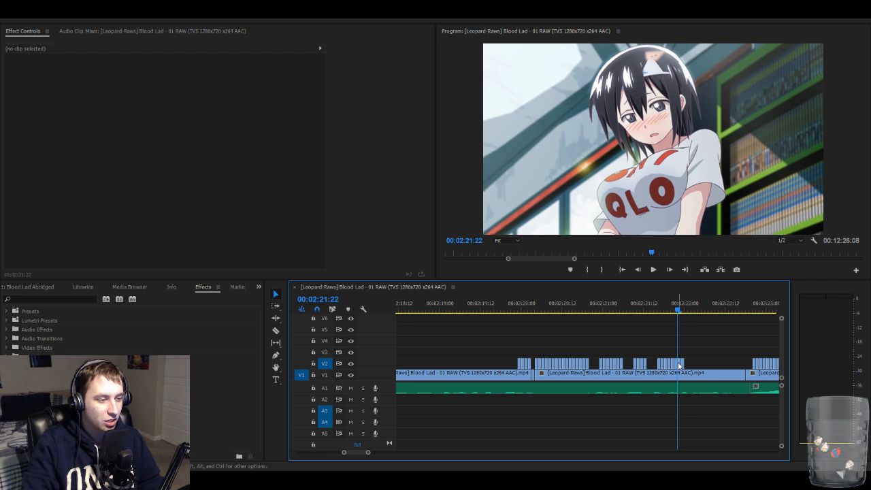
left_click(679, 366)
left_click(151, 67)
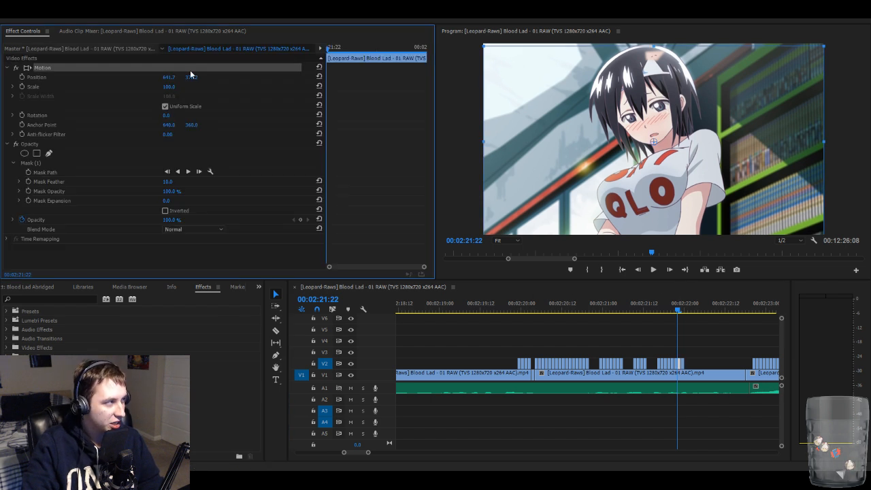
left_click(653, 150)
key("shift+Down")
key("shift+Down")
key("shift+Down")
key("shift+Down")
key("shift+Down")
key("shift+Down")
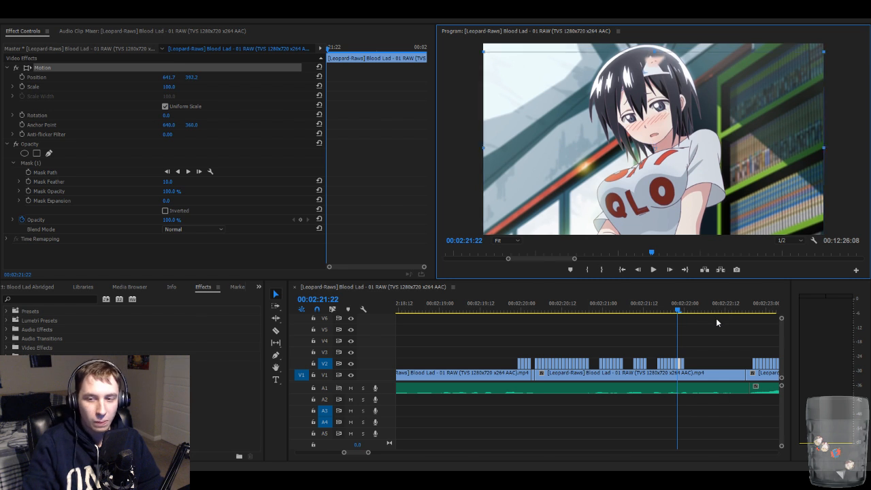
key("shift+Down")
key("shift+Down")
key("shift+Down")
key("shift+Down")
key("shift+Down")
key("shift+Down")
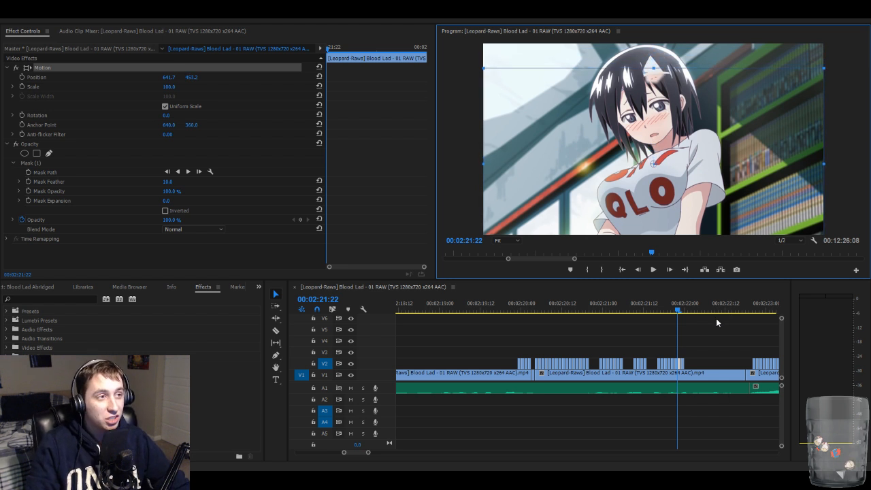
key("shift+Down")
key("shift+Down")
key("shift+Down")
key("shift+Down")
key("shift+Down")
key("shift+Down")
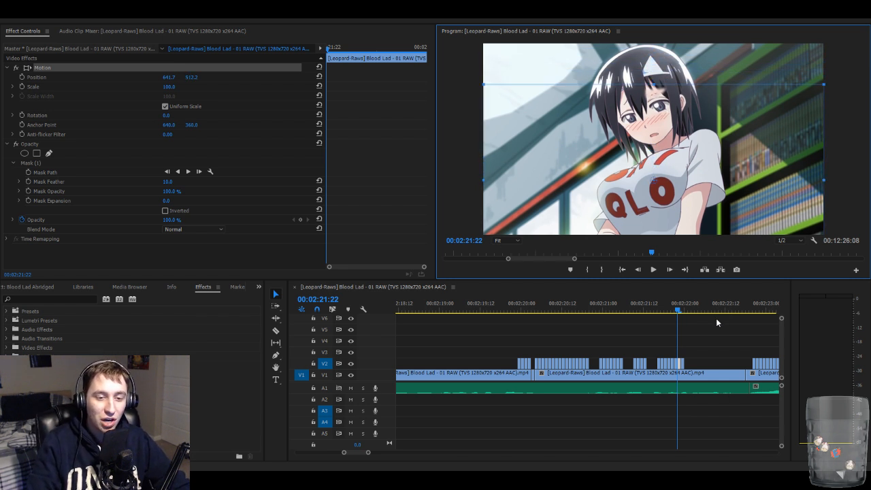
key("shift+Down")
key("shift+Down")
key("shift+Down")
key("shift+Down")
key("shift+Down")
key("shift+Down")
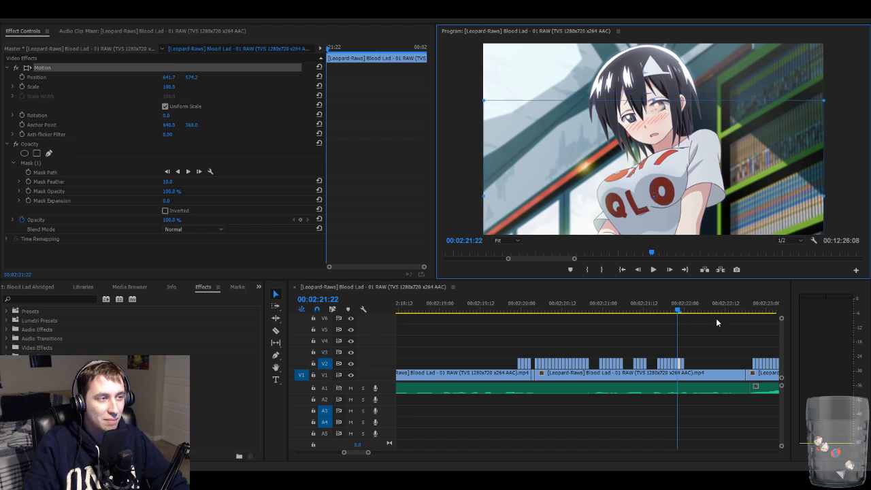
key("shift+Down")
key("shift+Down")
key("shift+Down")
key("shift+Down")
key("shift+Down")
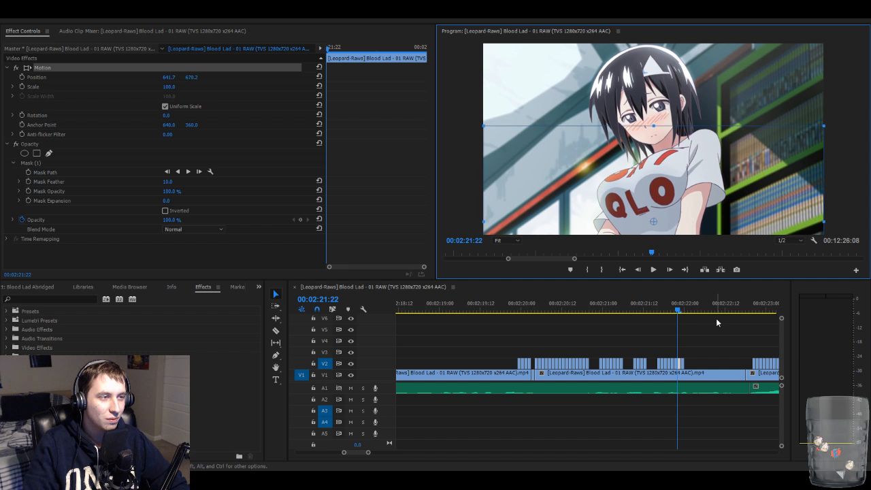
left_click(697, 338)
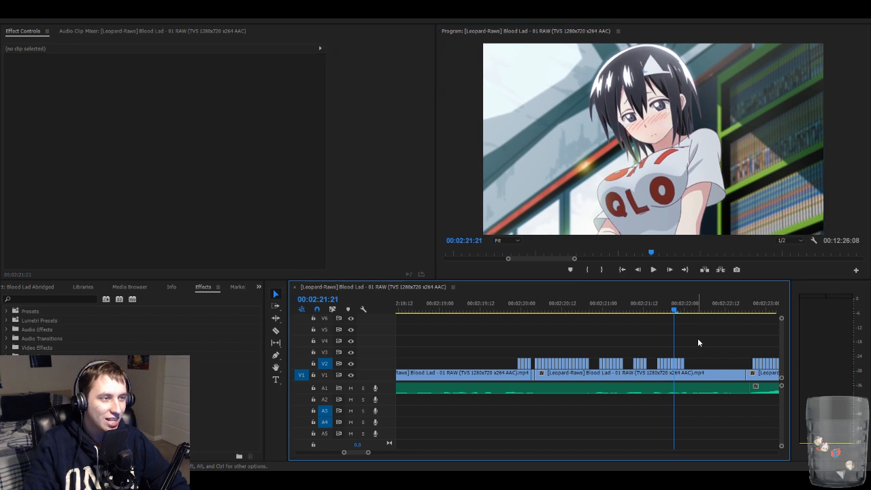
- Advance to 00:02:21:23 and move the V2 overlay clip there down over the character's mouth, to position 642.7, 669.2
key("Right")
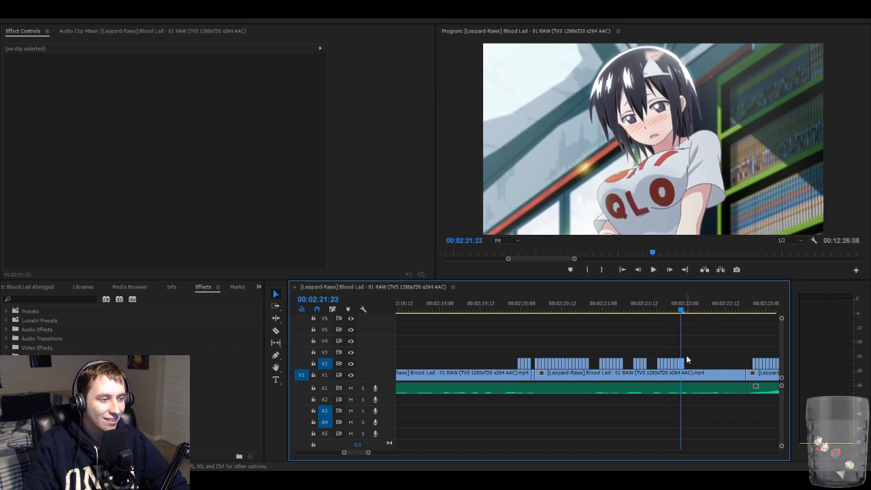
left_click(683, 361)
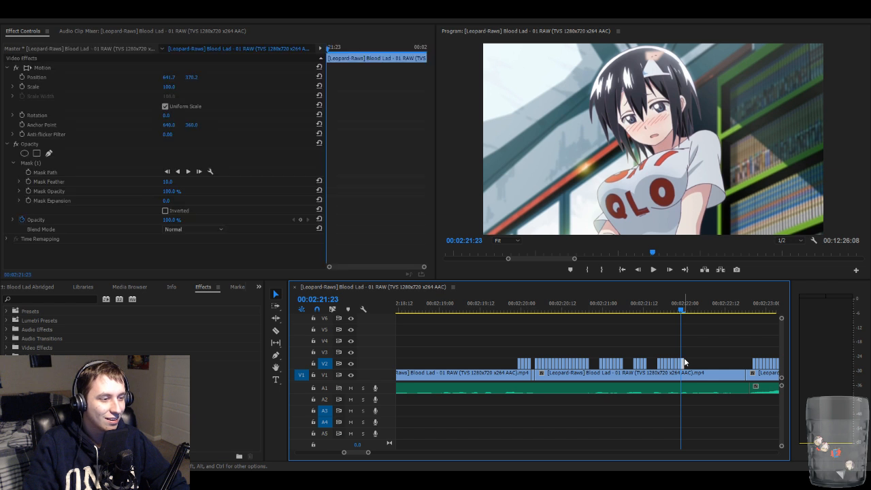
left_click(213, 67)
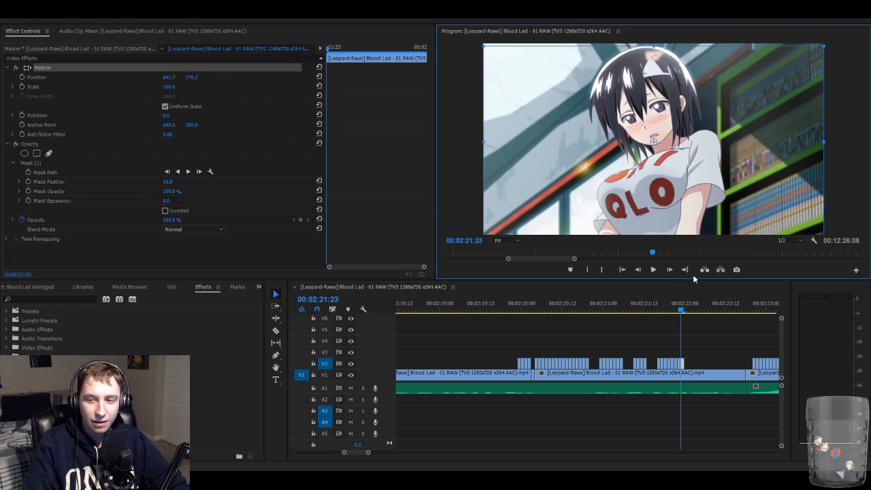
key("Down")
key("Down")
key("Down")
key("Down")
key("Down")
key("Down")
key("Down")
key("Down")
key("Down")
key("Down")
key("Down")
key("Down")
key("Down")
key("Down")
key("Down")
key("Down")
key("Down")
key("Down")
key("Down")
key("Down")
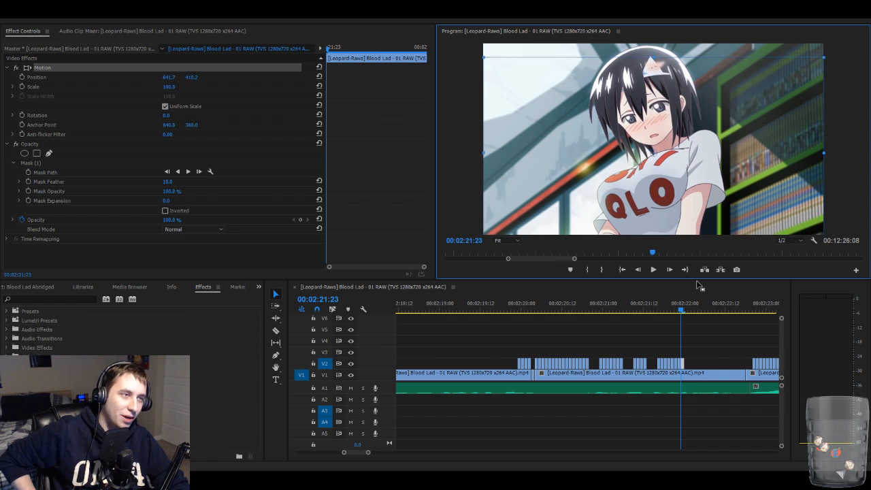
key("Down")
key("Down")
key("Down")
key("Down")
key("Down")
key("Down")
key("Down")
key("Down")
key("Down")
key("Down")
key("Down")
key("Down")
key("Down")
key("Down")
key("Down")
key("Down")
key("Down")
key("Down")
key("Down")
key("Down")
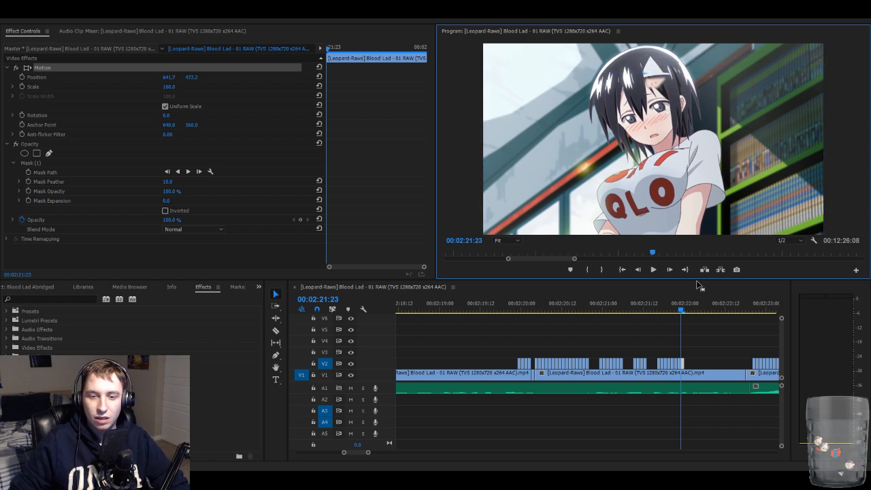
key("Down")
key("Down")
key("Down")
key("Down")
key("Down")
key("Down")
key("Down")
key("Down")
key("Down")
key("Down")
key("Down")
key("Down")
key("Down")
key("Down")
key("Down")
key("Down")
key("Down")
key("Down")
key("Down")
key("Down")
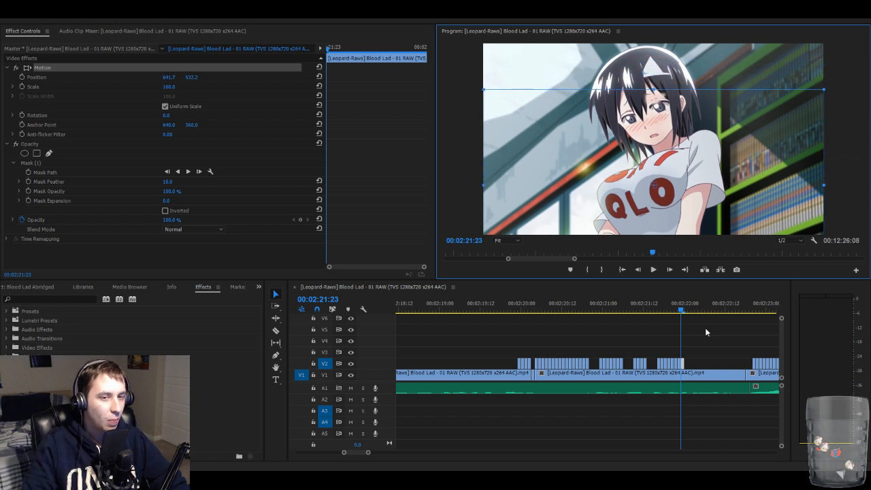
key("Down")
key("Down")
key("Down")
key("Down")
key("Down")
key("Down")
key("Down")
key("Down")
key("Down")
key("Down")
key("Down")
key("Down")
key("Down")
key("Down")
key("Down")
key("Down")
key("Down")
key("Down")
key("Down")
key("Down")
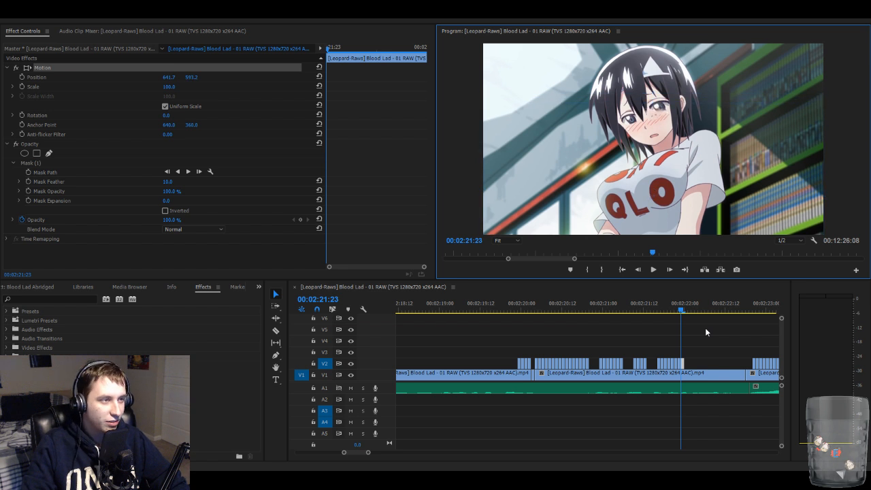
key("Down")
key("Down")
key("Down")
key("Down")
key("Down")
key("Down")
key("Down")
key("Down")
key("Down")
key("Down")
key("Down")
key("Down")
key("Down")
key("Down")
key("Down")
key("Down")
key("Down")
key("Down")
key("Down")
key("Down")
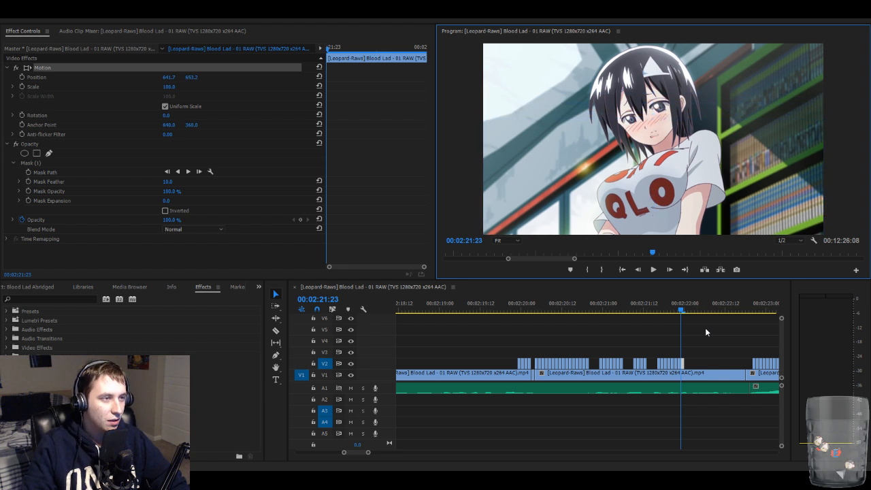
key("Down")
key("Down")
key("Down")
key("Down")
key("Down")
key("Down")
key("Down")
key("Down")
key("Down")
key("Down")
key("Down")
key("Down")
key("Down")
key("Down")
key("Down")
key("Down")
key("Right")
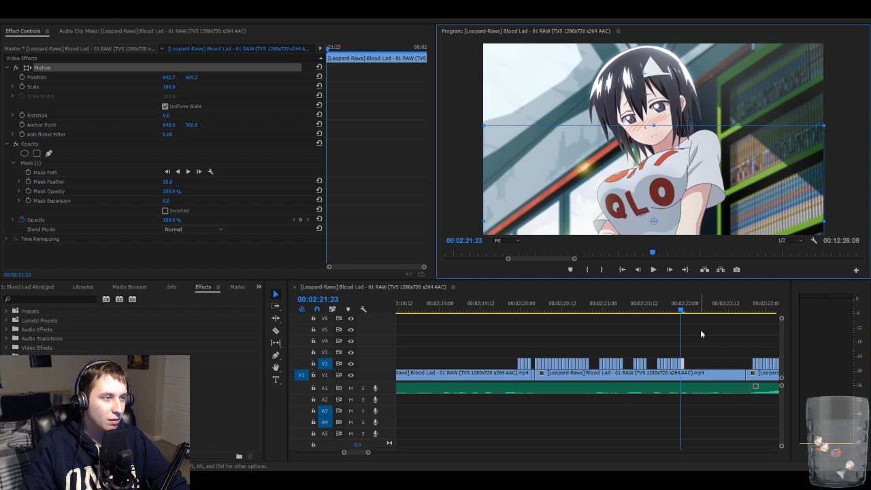
left_click(701, 330)
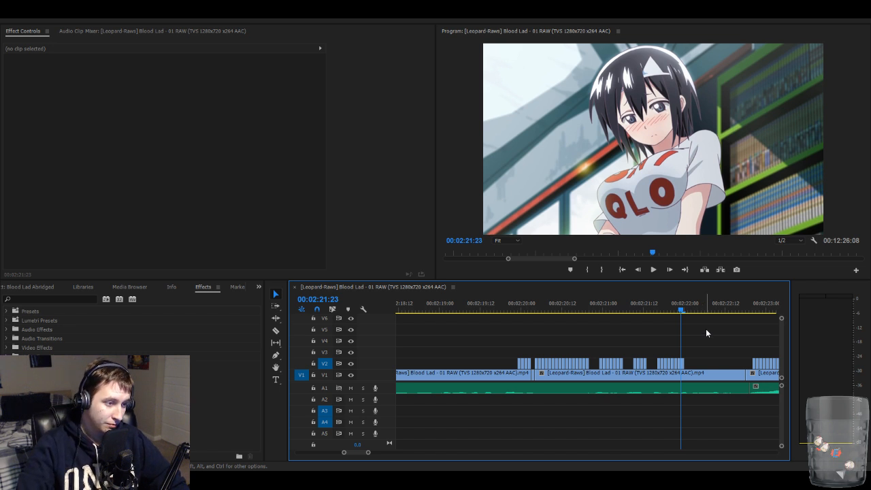
- Play the shot on from 00:02:21:23 into the next shot, and step back to 00:02:22:15 to check the mouth covering
key("space")
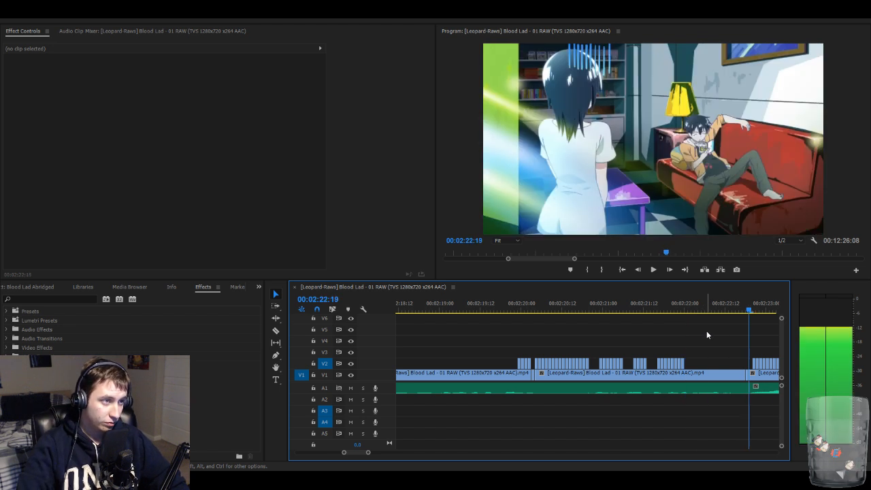
key("Left")
key("Left")
key("Left")
key("Left")
key("Left")
key("Left")
key("Left")
key("Left")
key("Left")
key("Left")
key("Left")
key("Left")
key("Left")
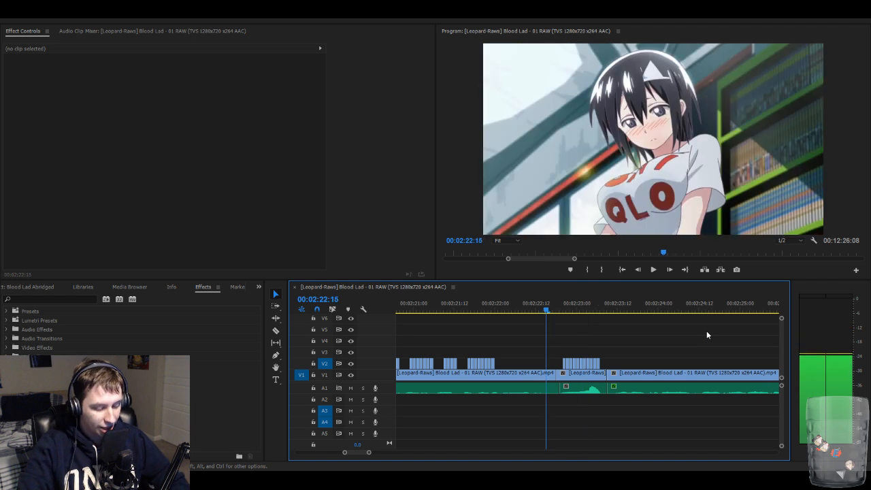
- Return to the start of the sequence and play it through to 00:02:21:04 to review the edit
key("minus")
key("minus")
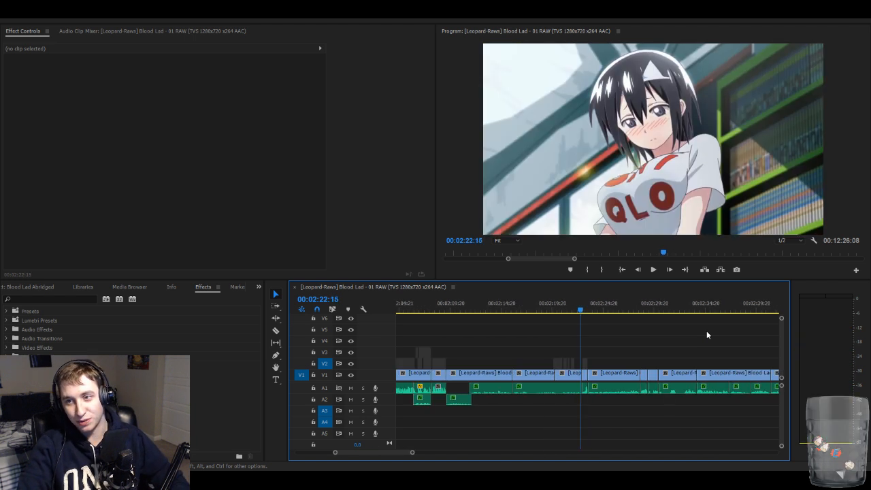
key("minus")
key("minus")
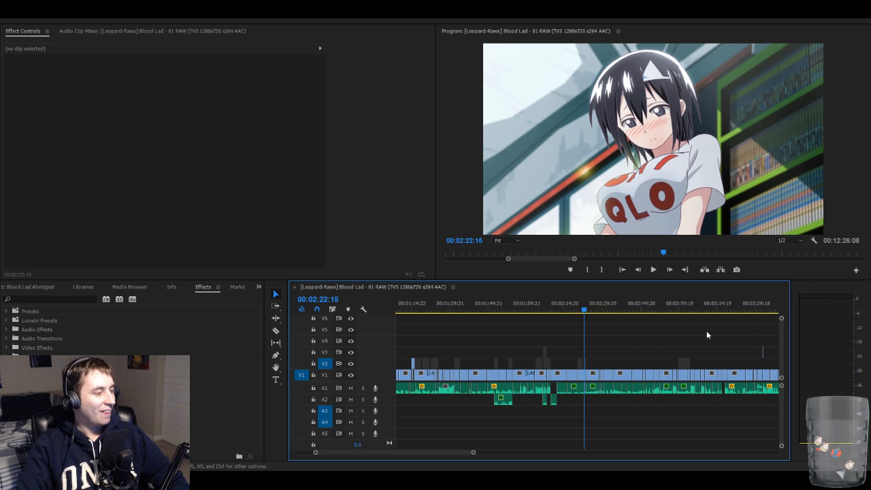
key("minus")
key("minus")
key("minus")
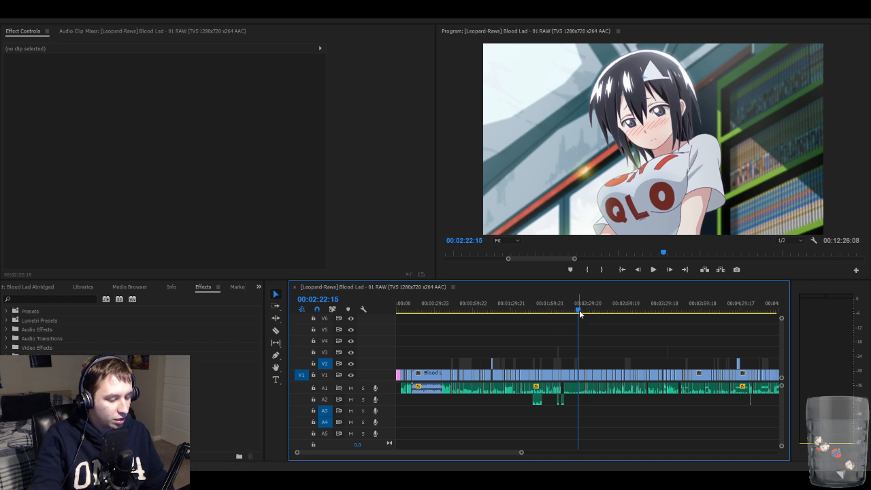
key("minus")
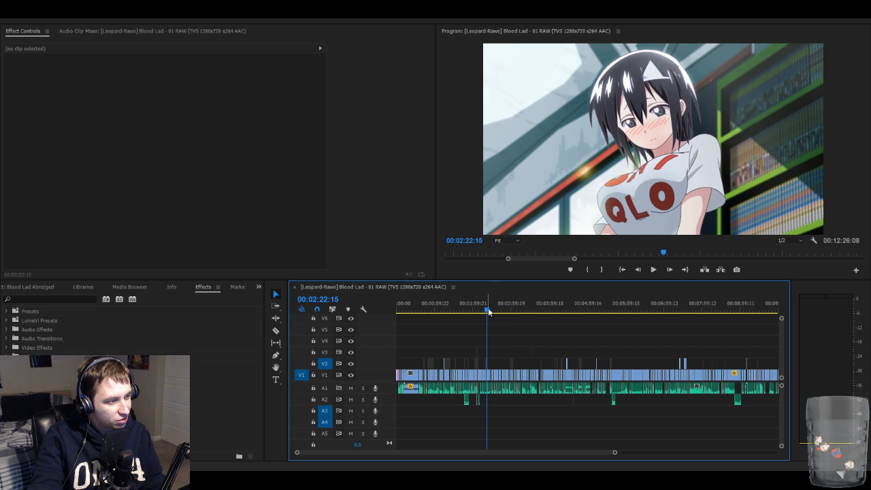
left_click_drag(488, 311, 366, 291)
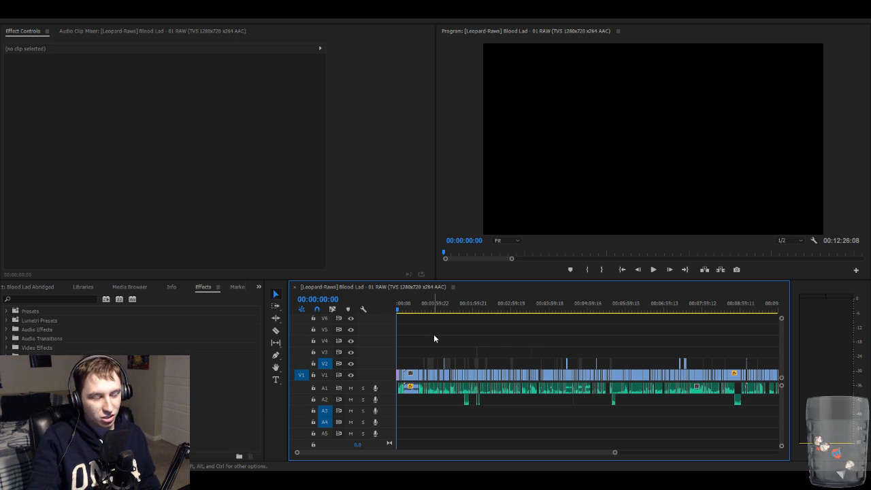
key("space")
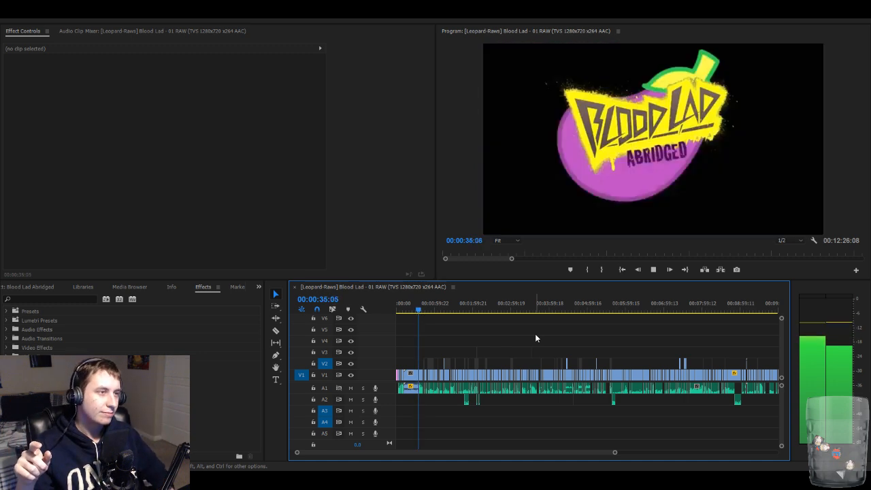
key("space")
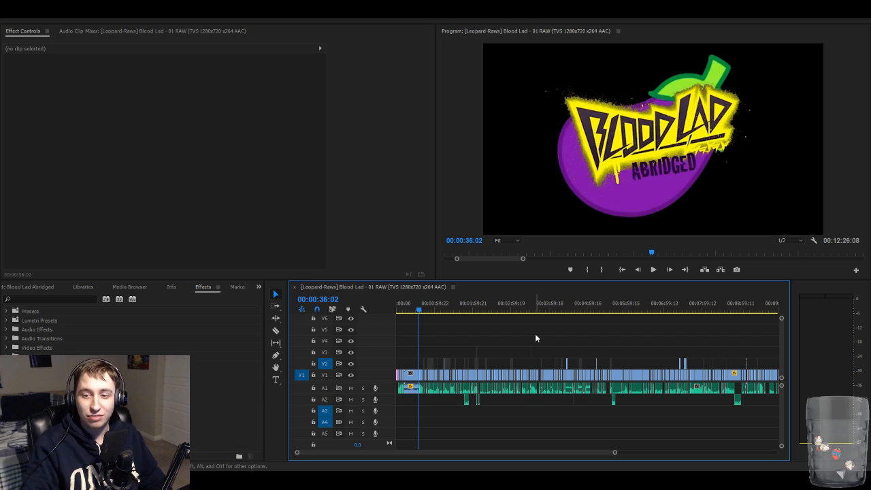
key("space")
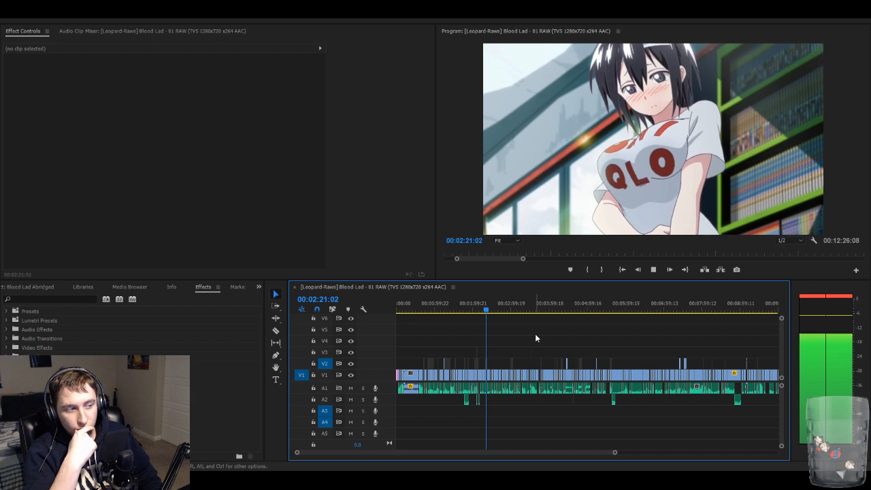
key("space")
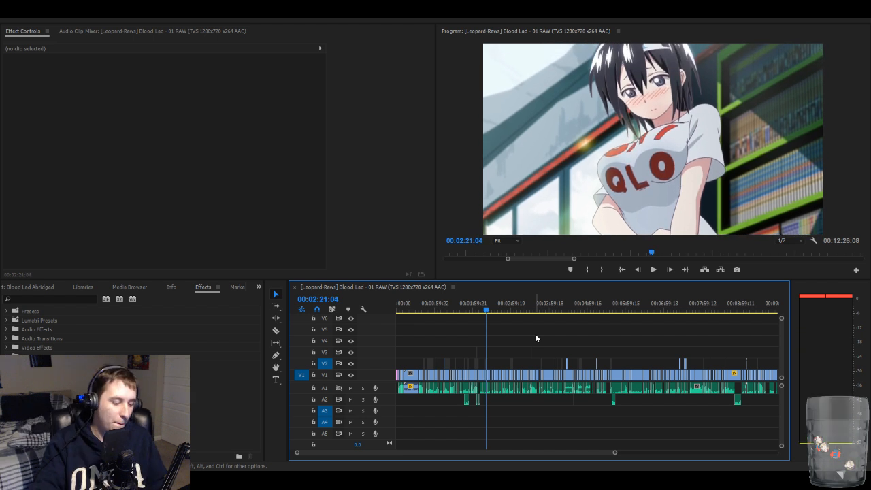
- Examine the V2 overlay clips on the timeline around 00:02:21:04
key("equal")
key("minus")
key("minus")
key("minus")
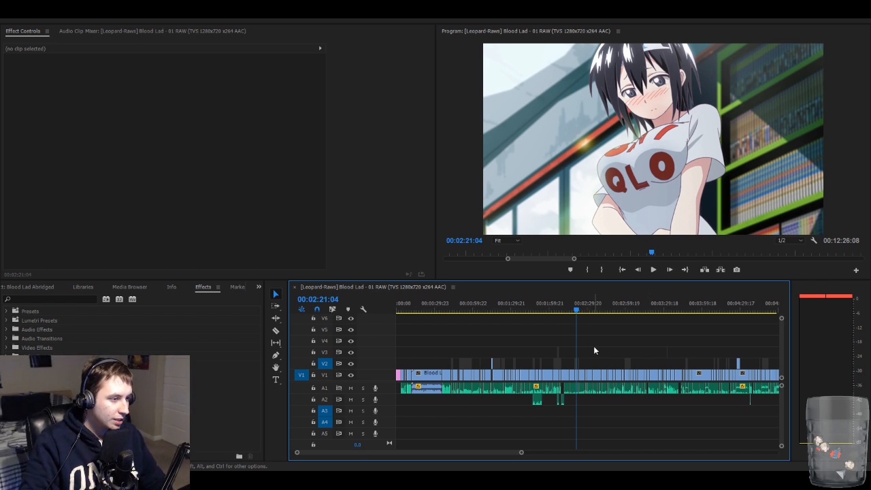
key("equal")
key("equal")
key("equal")
key("equal")
key("equal")
key("equal")
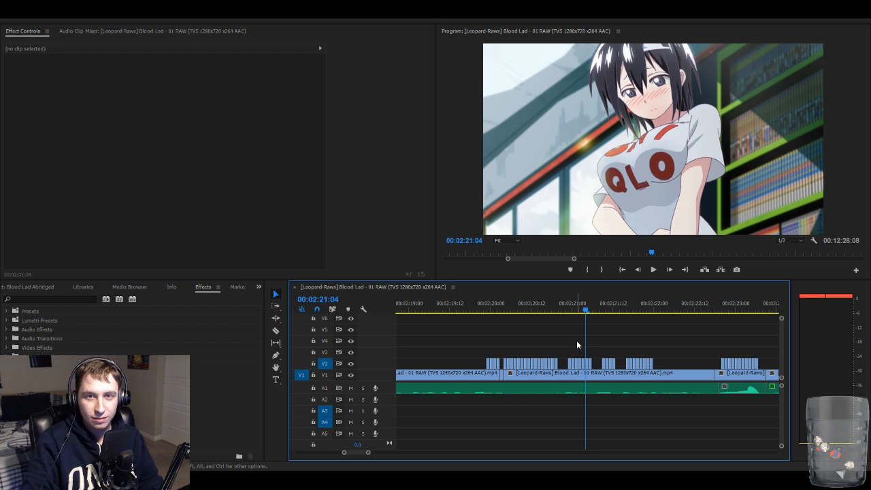
key("minus")
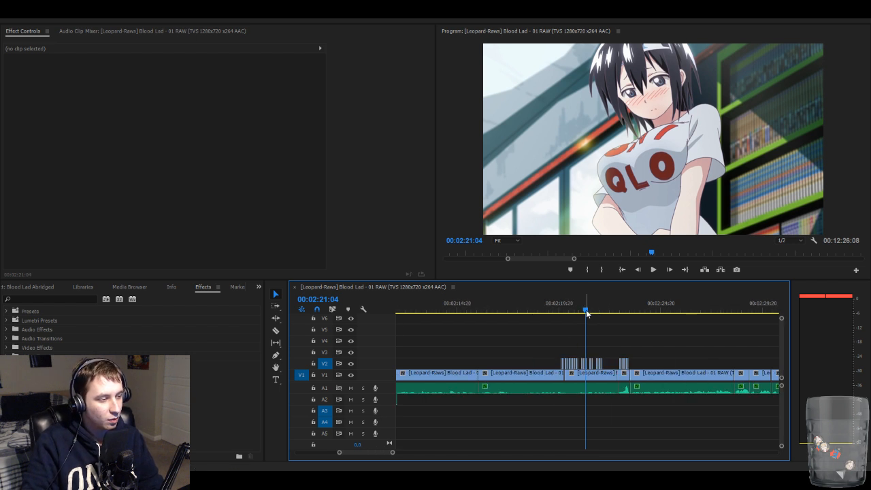
- Go back to the first V2 overlay clip at 00:02:19:23 and hide the V2 track's output
left_click_drag(586, 313, 562, 312)
key("equal")
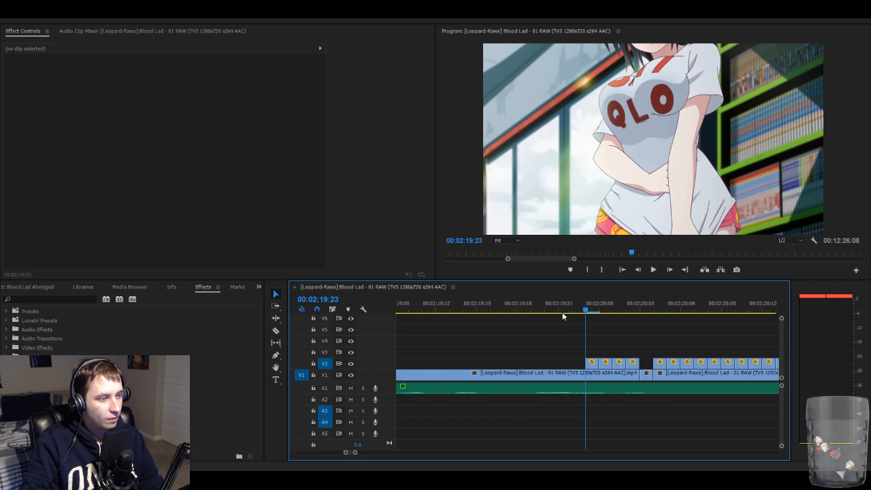
key("minus")
key("minus")
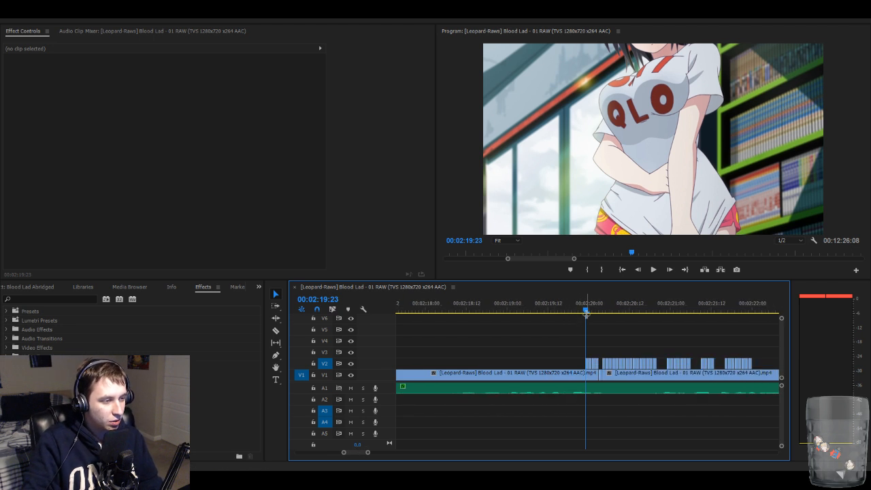
left_click(353, 364)
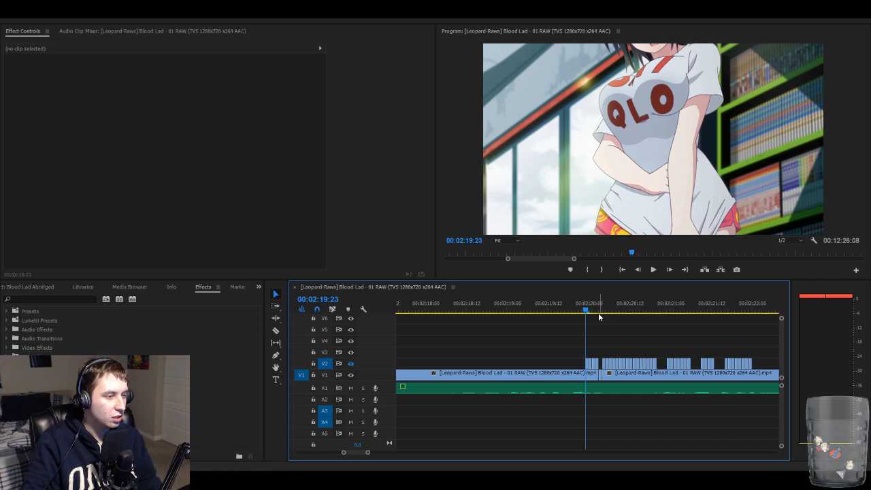
- Scrub through the uncovered shot to 00:02:20:16, and step back to 00:02:20:11 to examine the character's original mouth movement
left_click_drag(584, 312, 646, 315)
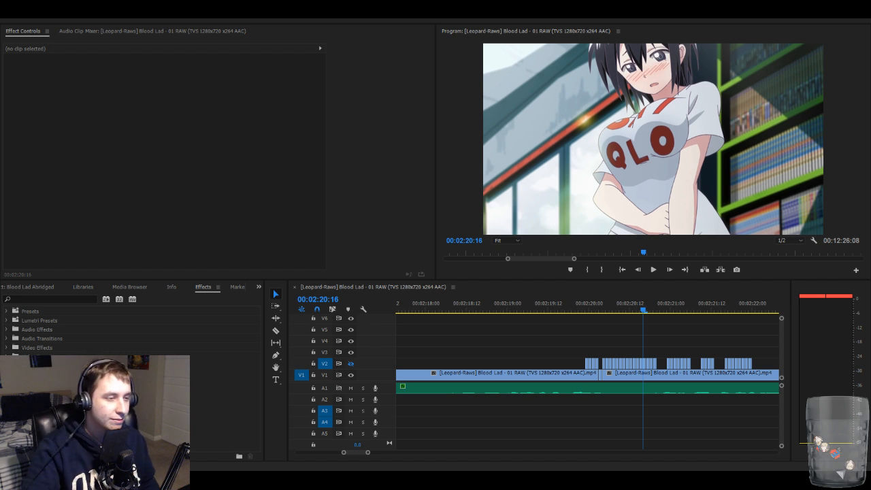
left_click(665, 340)
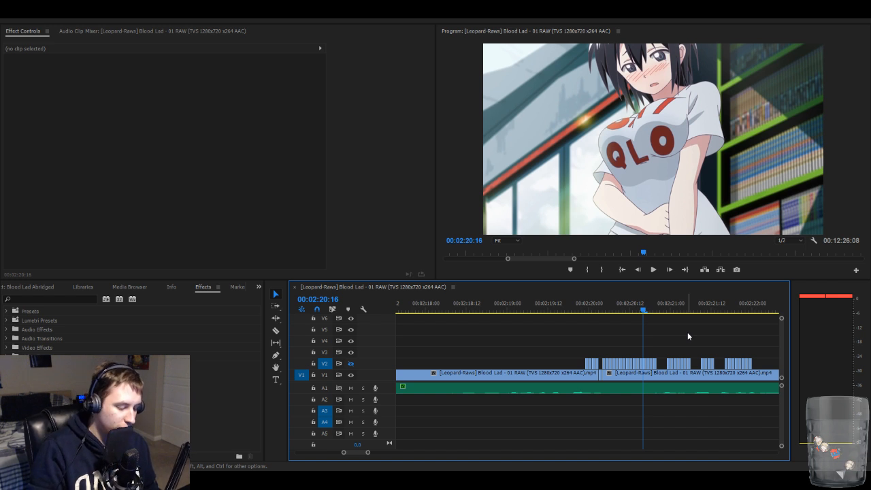
key("Left")
key("Left")
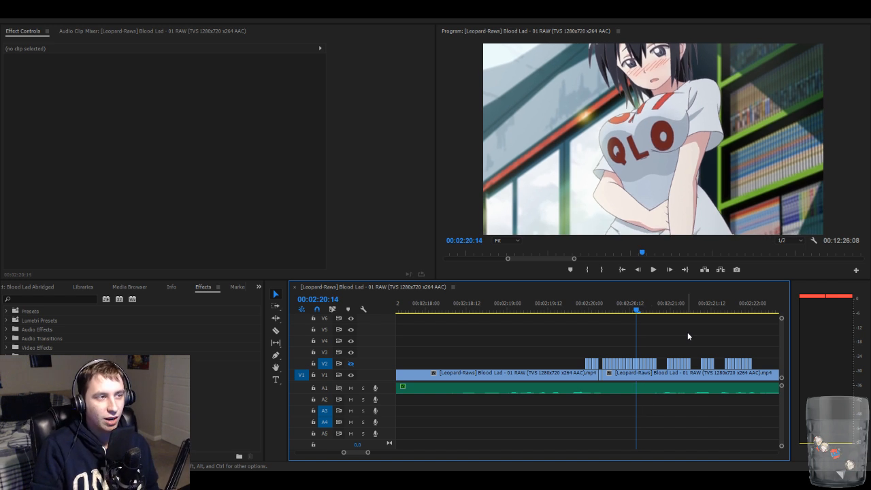
key("Left")
key("Left")
key("Left")
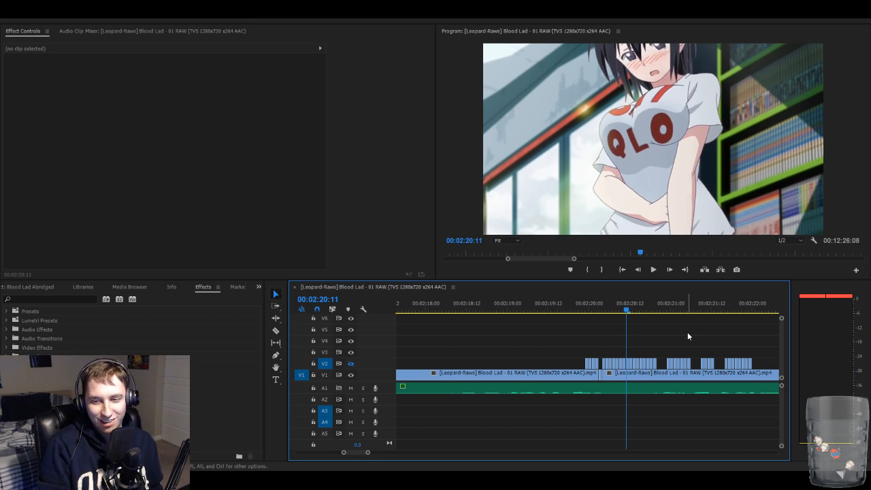
key("=")
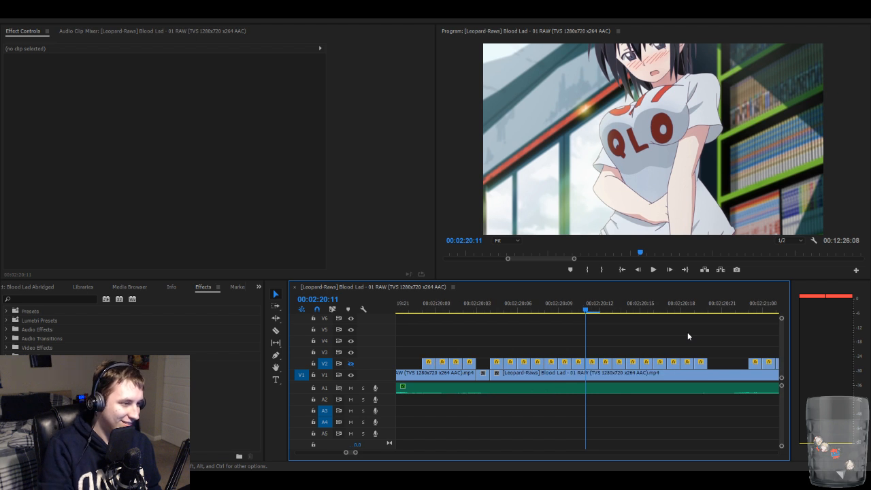
- Target track V1 and split its clip at 00:02:20:11, 00:02:20:12, 00:02:20:14 and 00:02:20:15
left_click(325, 375)
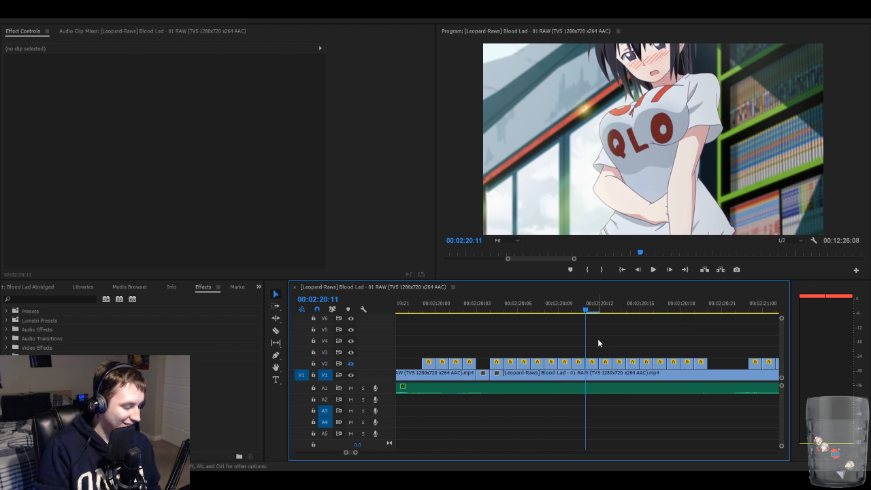
key("ctrl+k")
key("Right")
key("ctrl+k")
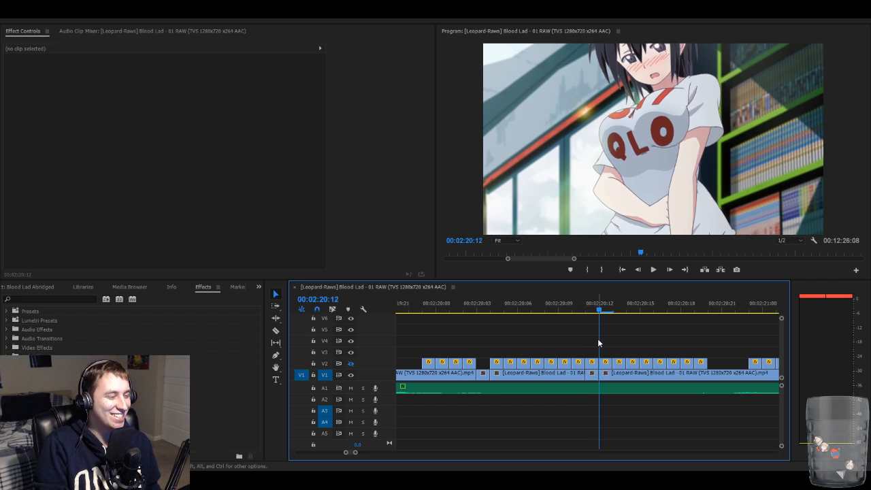
key("Right")
key("Right")
key("ctrl+k")
key("Right")
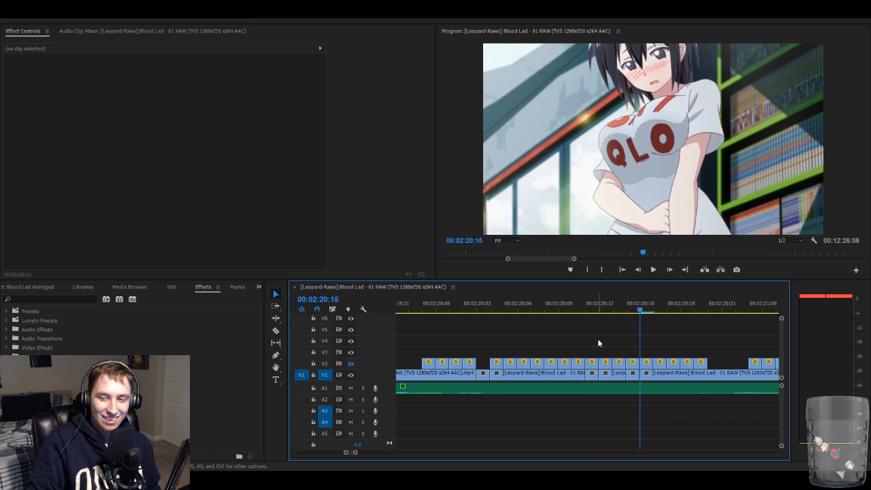
- Select the one-frame V1 clip at 00:02:20:11 and review the surrounding frames back to 00:02:20:00
left_click(594, 374)
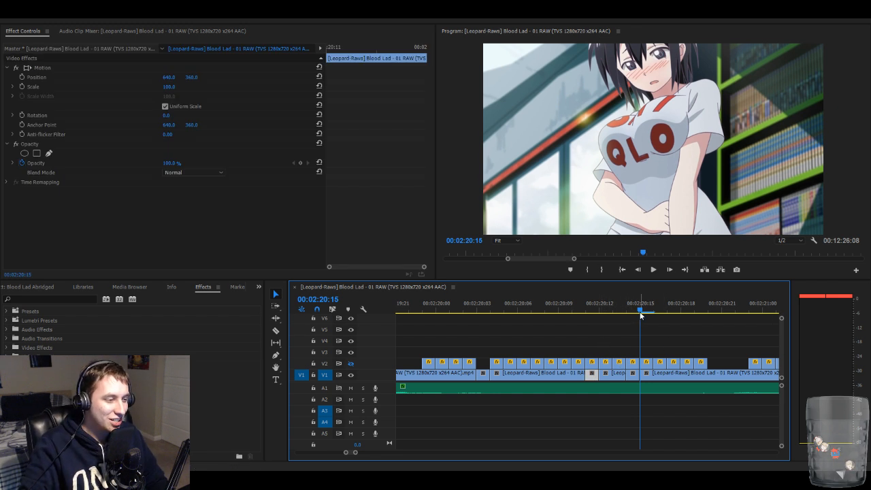
left_click_drag(640, 312, 531, 310)
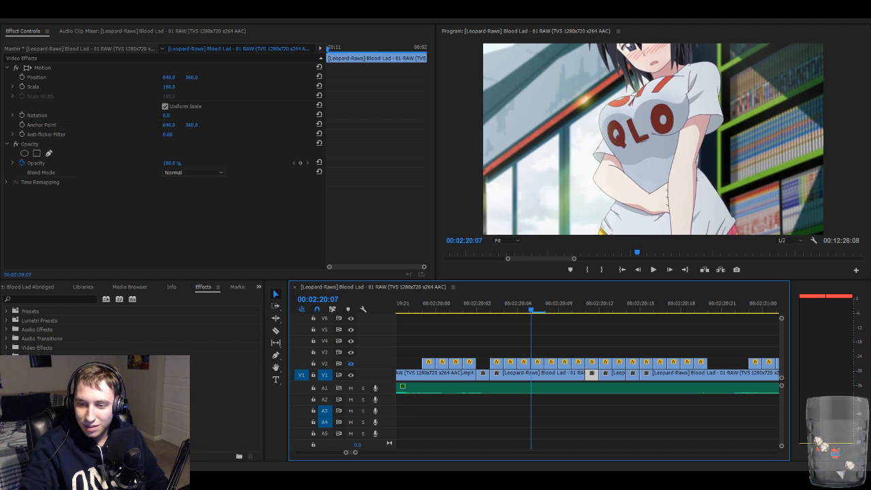
left_click(598, 323)
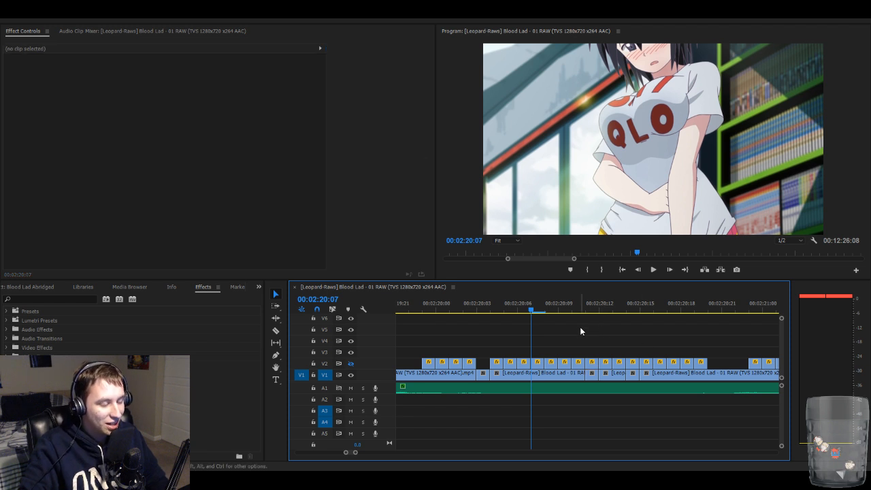
scroll(579, 326, "down", 4)
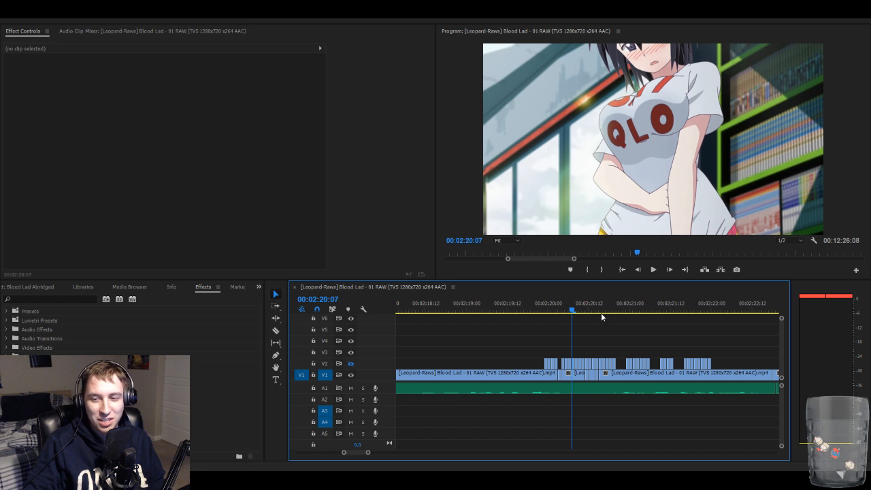
key("equal")
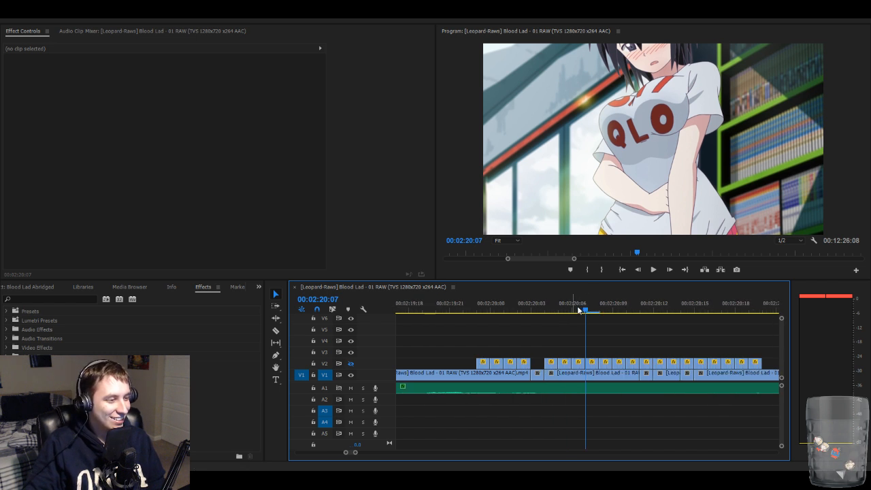
left_click(557, 309)
left_click_drag(557, 309, 532, 310)
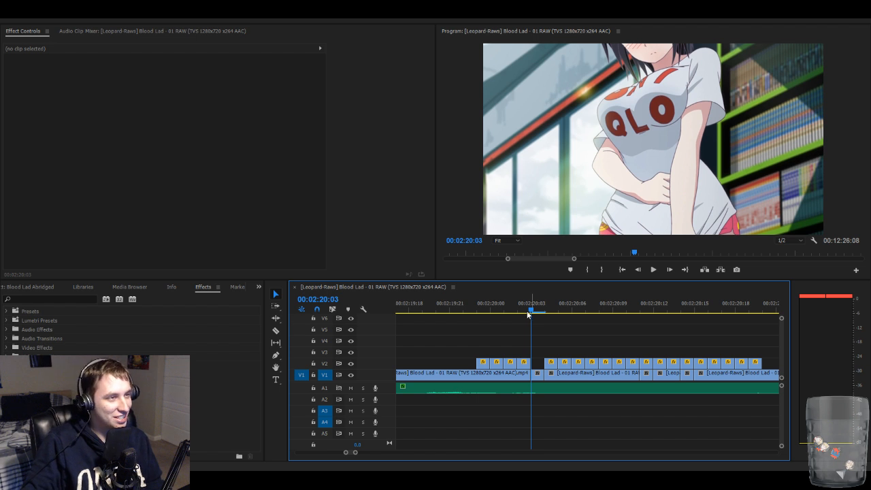
left_click_drag(529, 312, 490, 300)
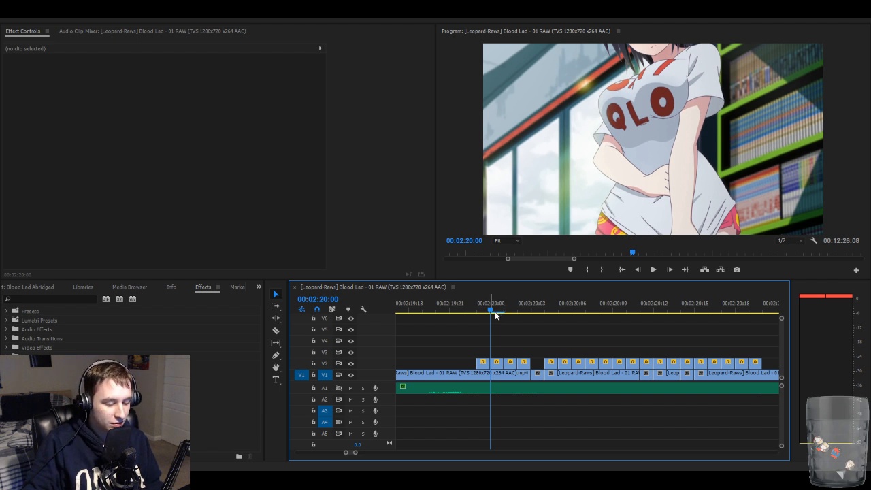
- Show track V2 again and make V3 the only targeted video track
key("minus")
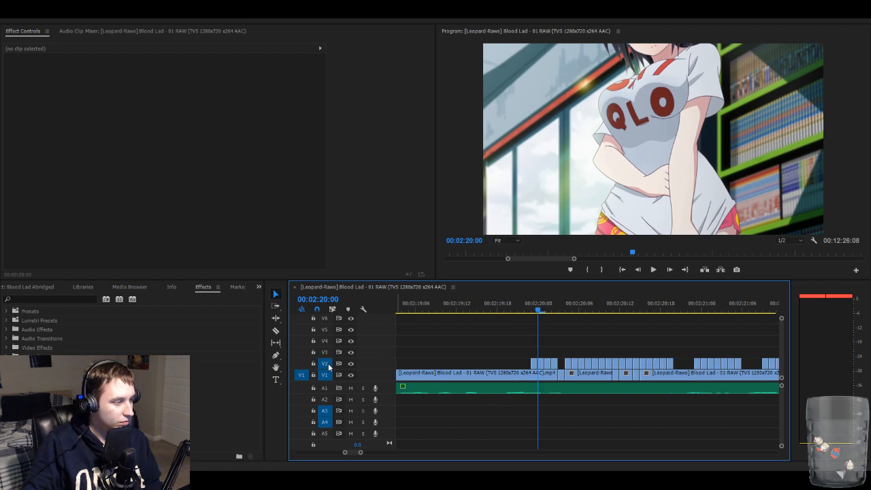
left_click(328, 365)
left_click(325, 352)
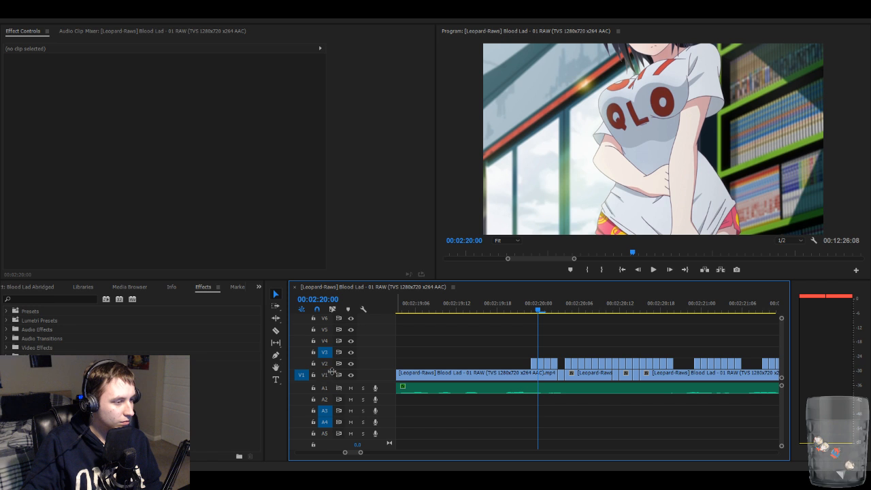
- Play the sequence back and forth between about 00:02:19:10 and 00:02:21:04 to examine the timing of the shot
key("j")
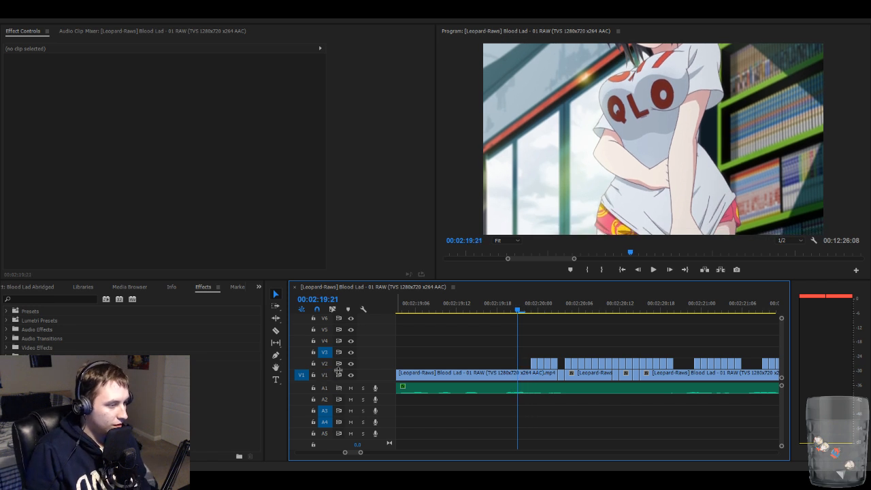
key("l")
key("k")
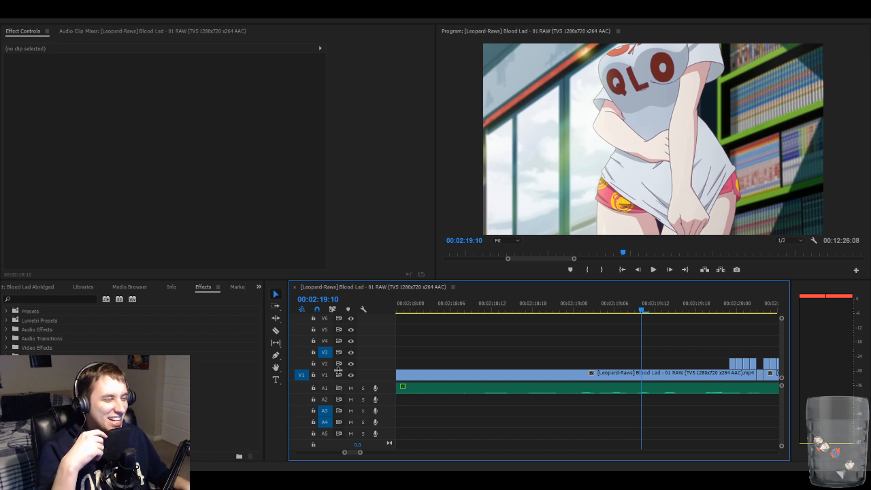
key("Right")
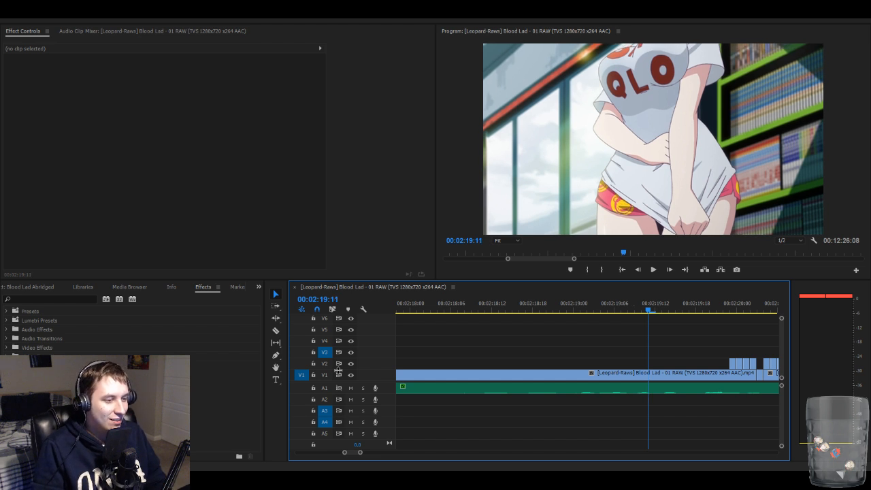
key("space")
key("space")
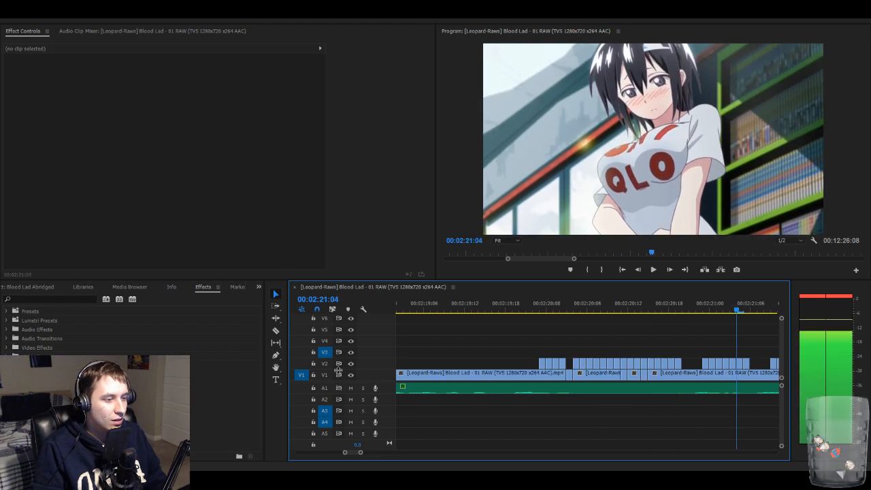
key("j")
key("l")
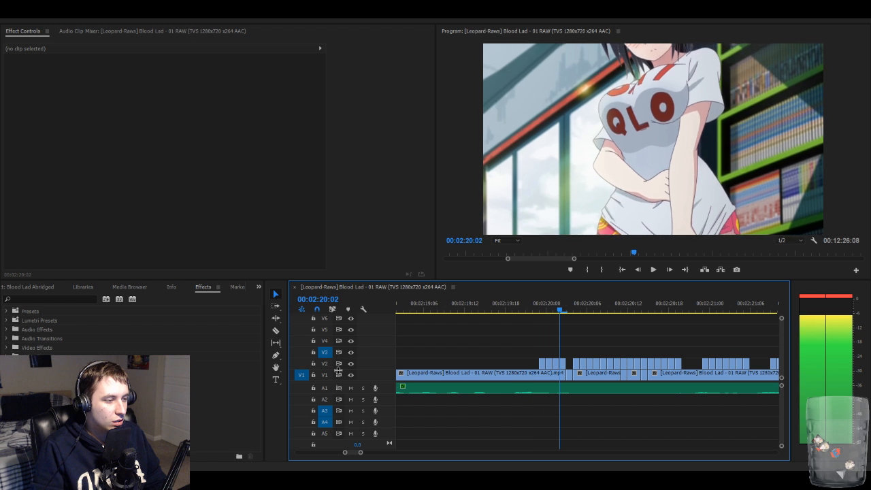
- Examine the shot frame by frame between about 00:02:20:00 and 00:02:20:21 to find where to place the one-frame clip
key("Left")
key("Left")
key("Right")
key("Right")
key("Right")
key("Right")
key("Right")
key("Right")
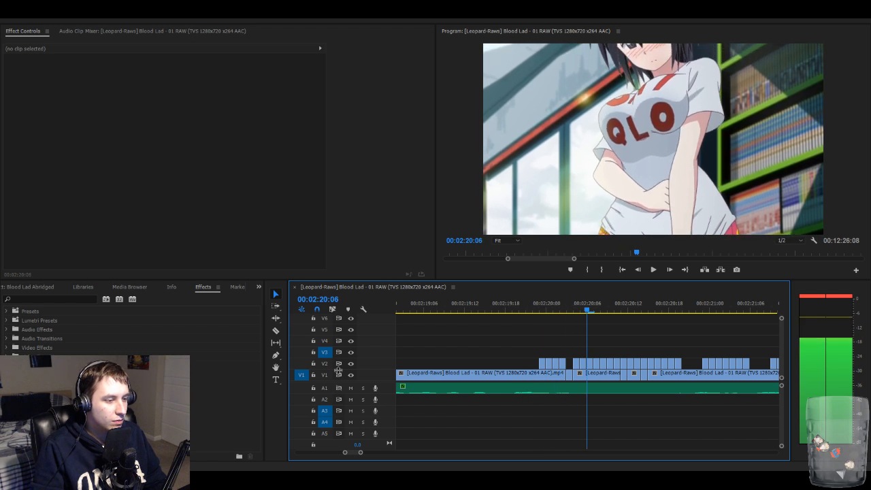
key("Right")
key("Right")
key("Right")
key("Right")
key("Right")
key("Right")
key("Right")
key("Right")
key("Right")
key("Right")
key("Right")
key("Right")
key("Right")
key("Right")
key("Right")
key("Left")
key("Left")
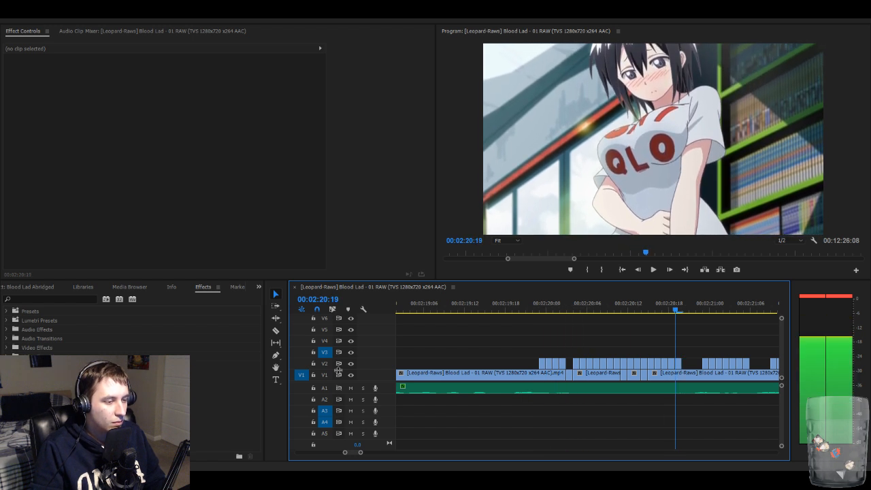
key("Left")
key("Left")
key("Left")
key("Left")
key("Left")
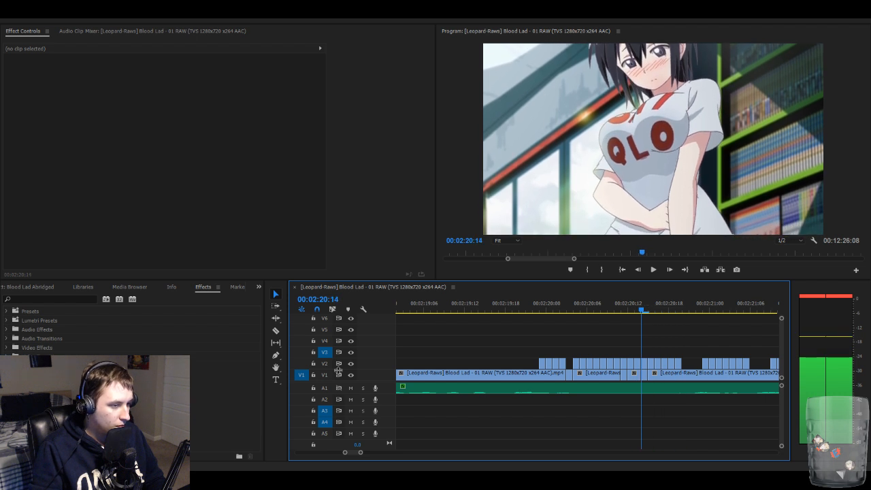
key("Right")
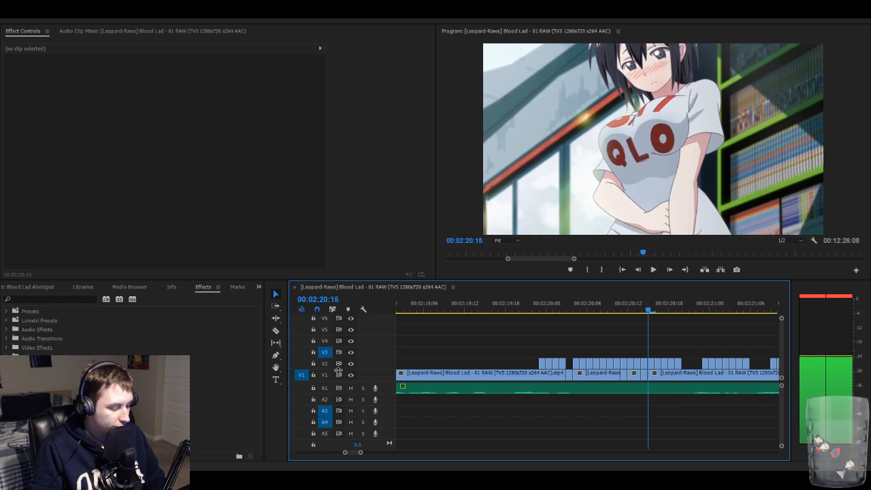
key("Left")
key("Left")
key("Left")
key("Left")
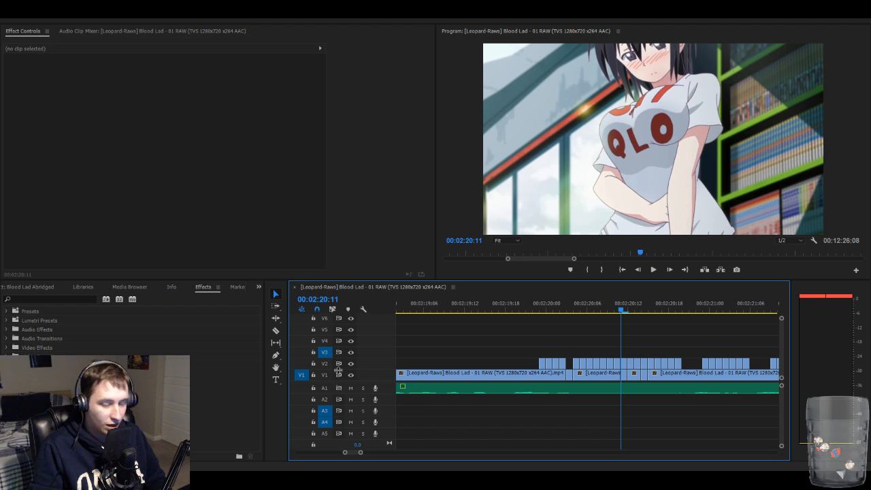
- Paste the copied one-frame clip onto V3 at 00:02:20:15
key("Right")
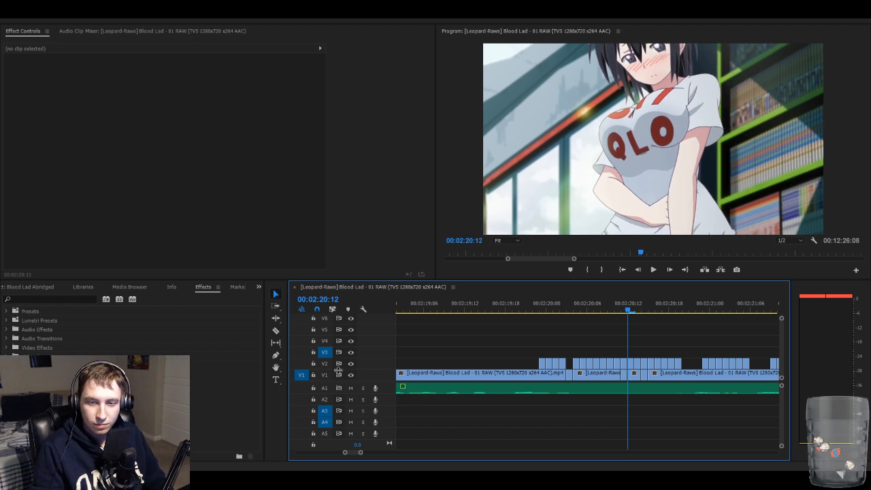
key("Right")
key("Right")
key("Right")
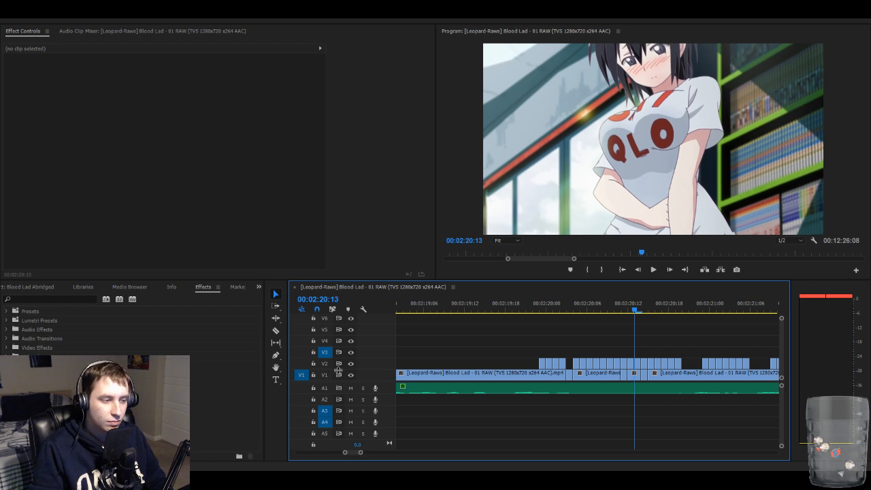
key("ctrl+v")
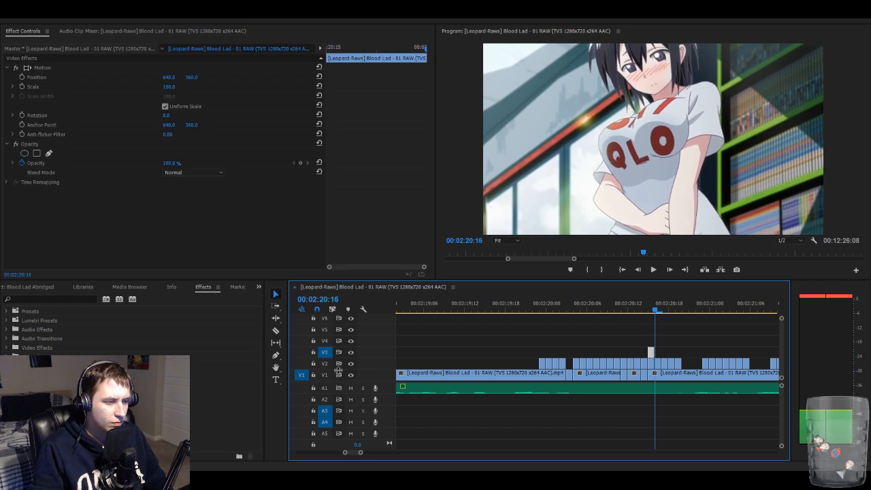
- Try pasting two consecutive one-frame clips onto V3 at 00:02:20:19, and undo both pastes
key("Right")
key("Right")
key("Right")
key("ctrl+v")
key("ctrl+v")
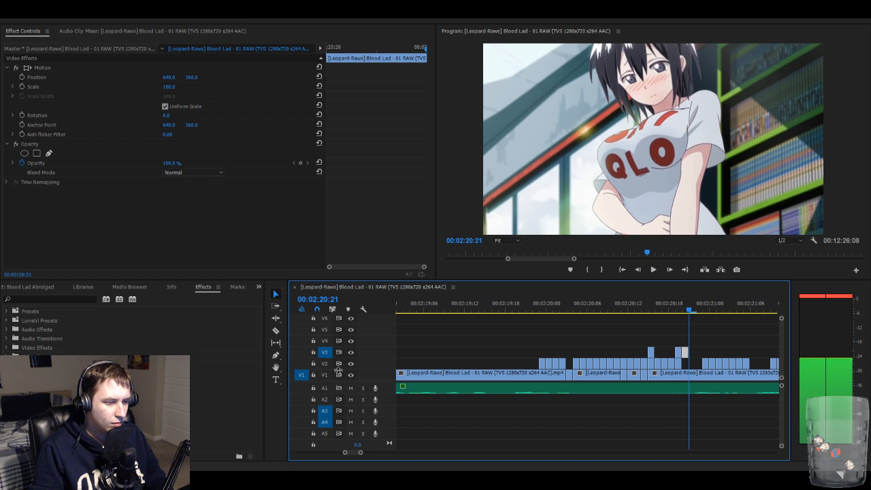
key("ctrl+z")
key("ctrl+z")
- Paste two consecutive one-frame clips onto V3 starting at 00:02:20:21
key("Right")
key("Right")
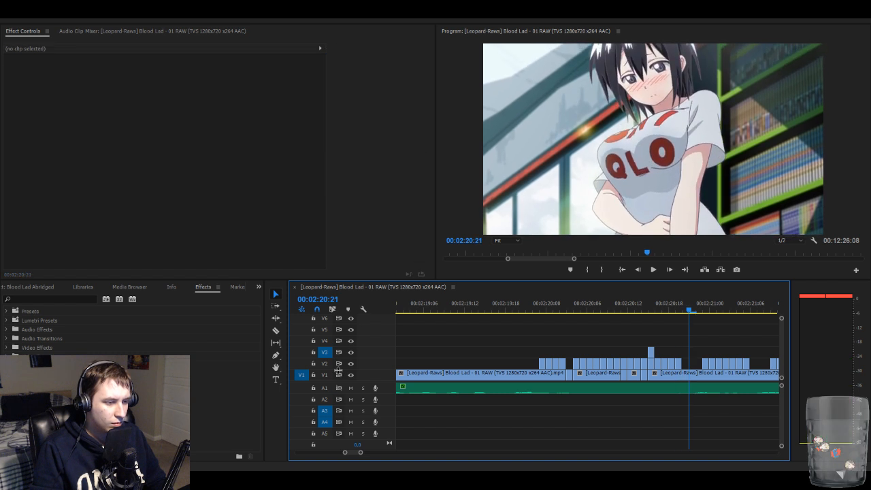
key("Right")
key("Left")
key("ctrl+v")
key("ctrl+v")
- Paste two consecutive one-frame clips onto V3 starting at 00:02:21:02
key("Right")
key("Right")
key("Right")
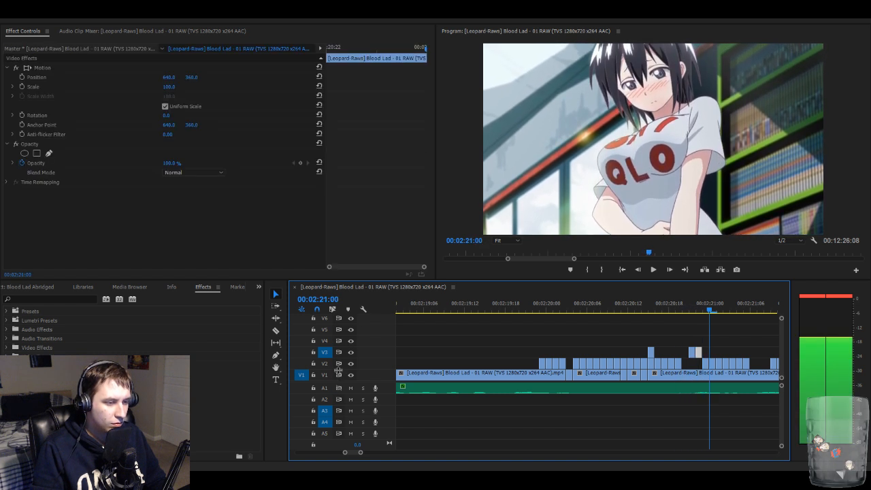
key("ctrl+v")
key("ctrl+v")
- Paste four consecutive one-frame clips onto V3 starting at 00:02:21:07
key("Right")
key("Right")
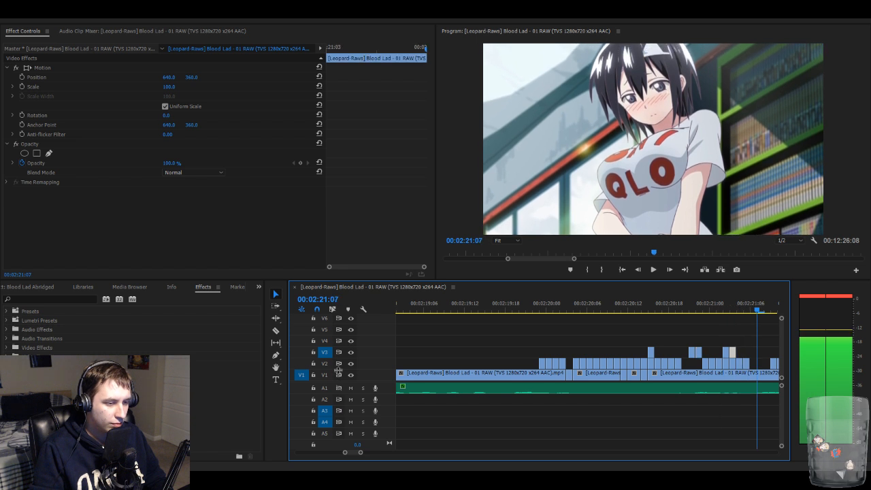
key("ctrl+v")
key("ctrl+v")
key("ctrl+v")
key("ctrl+v")
- Paste two consecutive one-frame clips onto V3 starting at 00:02:21:15
key("Right")
key("Right")
key("Right")
key("Right")
key("ctrl+v")
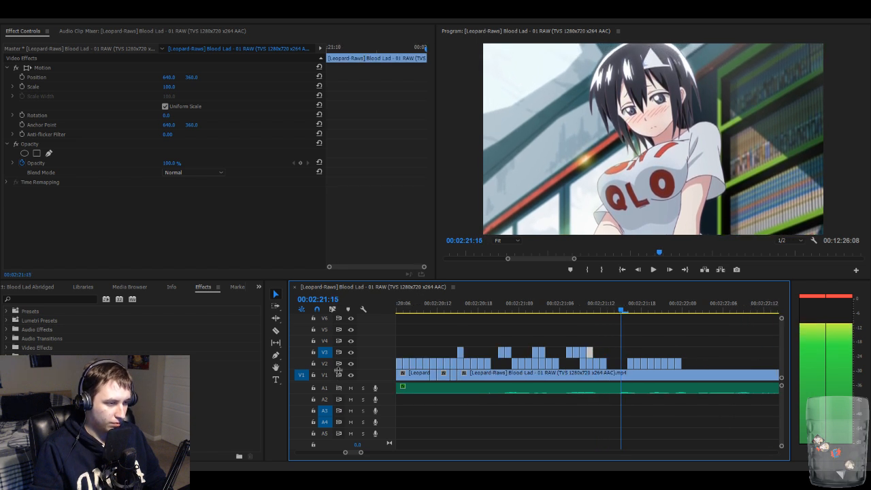
key("ctrl+v")
key("ctrl+v")
- Paste three consecutive one-frame clips onto V3 starting at 00:02:21:19
key("Right")
key("Right")
key("ctrl+v")
key("ctrl+v")
key("ctrl+v")
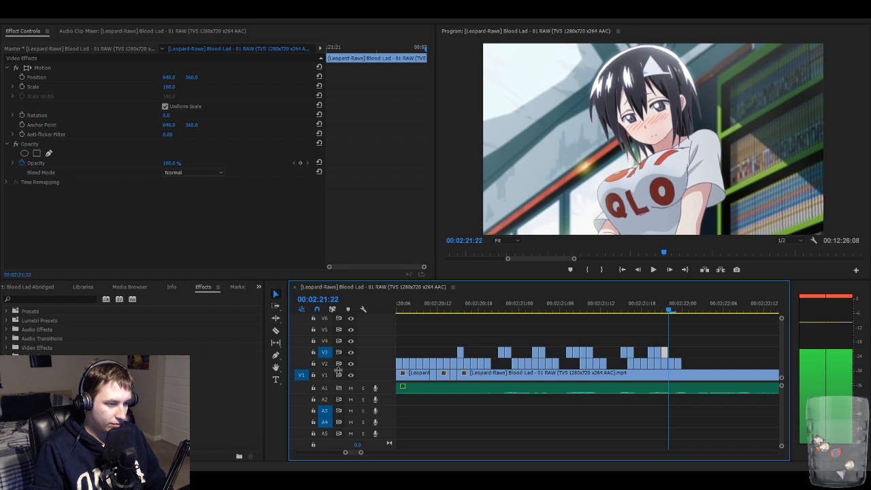
- Paste two pairs of one-frame clips onto V3, starting at 00:02:21:23 and 00:02:22:02
key("Right")
key("ctrl+v")
key("ctrl+v")
key("Right")
key("ctrl+v")
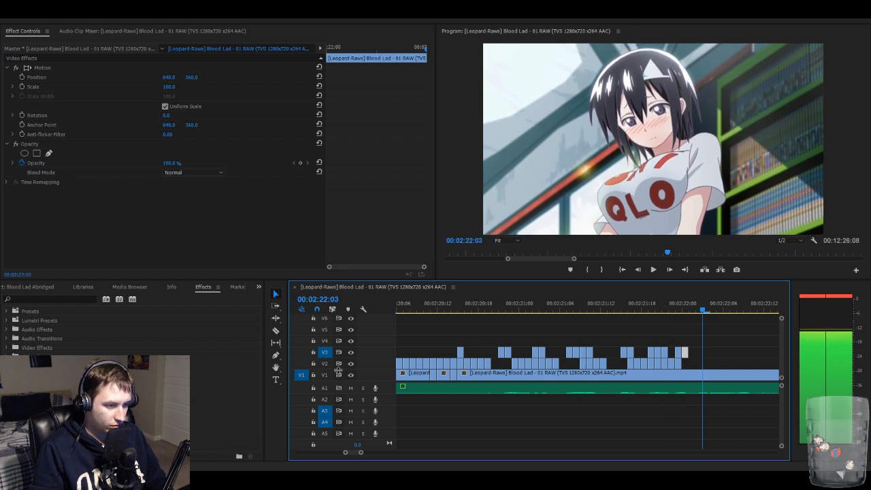
key("ctrl+v")
- Paste four consecutive one-frame clips onto V3 starting at 00:02:22:06
key("Right")
key("Right")
key("ctrl+v")
key("ctrl+v")
key("ctrl+v")
key("ctrl+v")
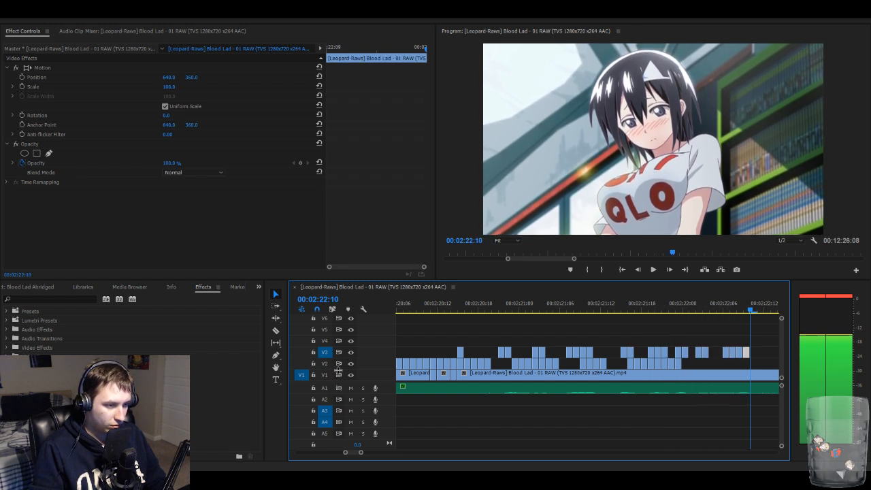
- Check the end of the shot at 00:02:22:21 and play back the section with the pasted V3 clips
key("Right")
key("shift+Right")
key("shift+Right")
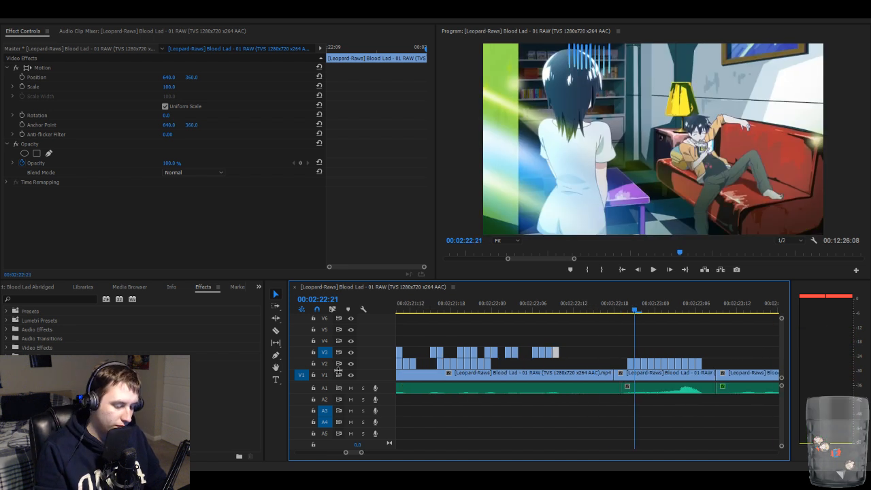
key("shift+k")
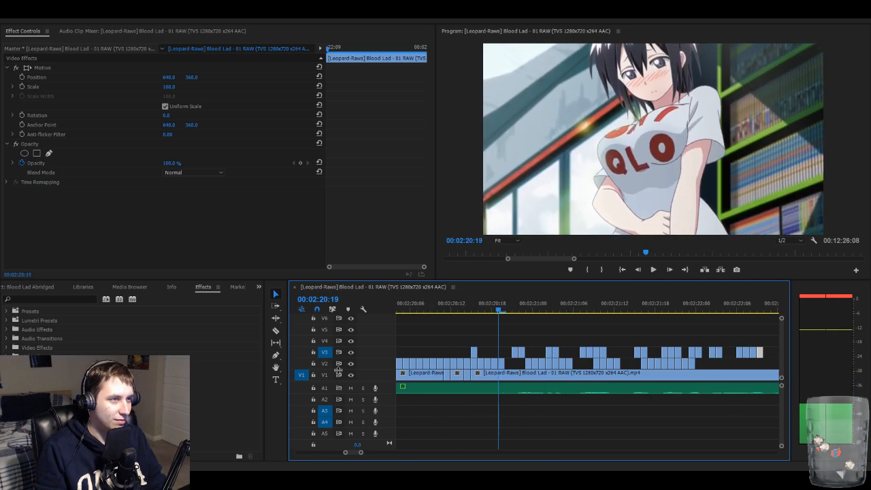
- Examine the frames from 00:02:20:19 back to 00:02:20:12 and clear the clip selection
key("Left")
key("Left")
key("Left")
key("Left")
key("Left")
key("Left")
key("Left")
key("Left")
key("Left")
key("Left")
key("Left")
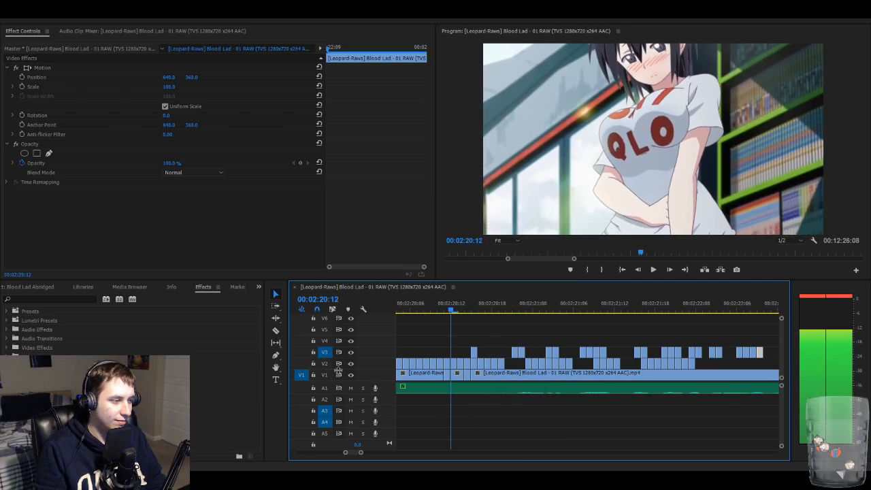
key("Right")
key("Right")
left_click(469, 374)
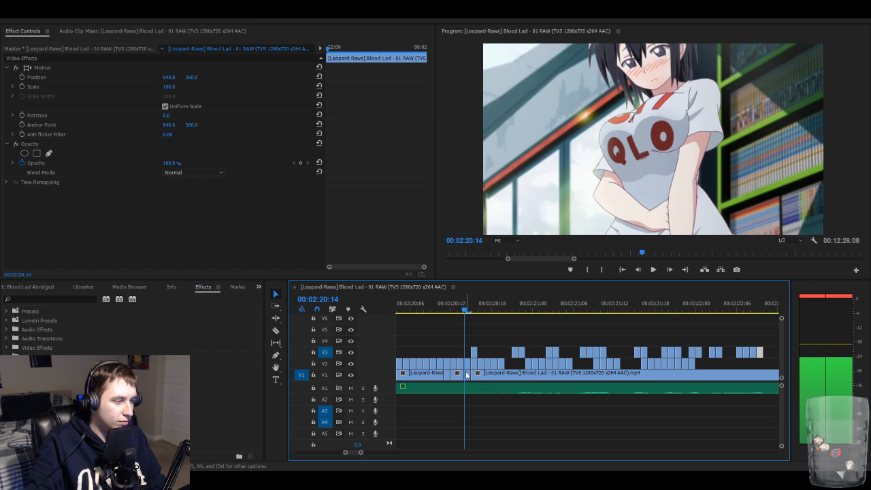
left_click(457, 336)
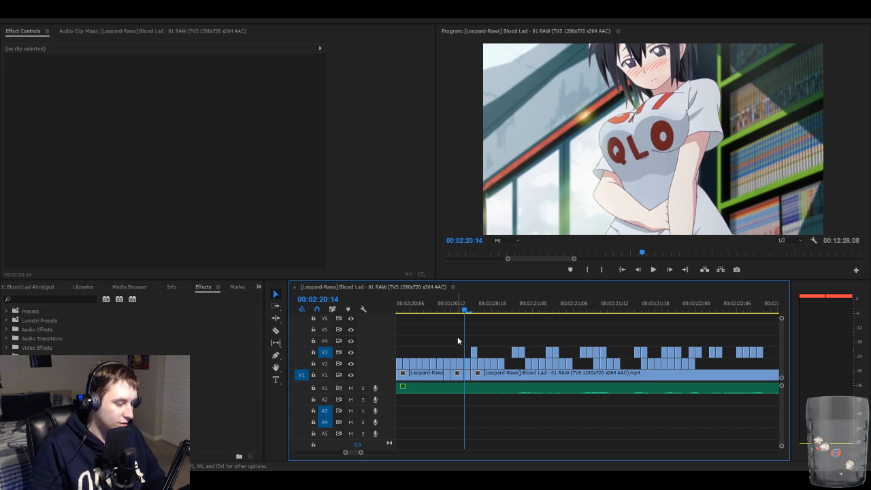
- Paste three consecutive one-frame clips onto V3 starting at 00:02:20:01
key("j")
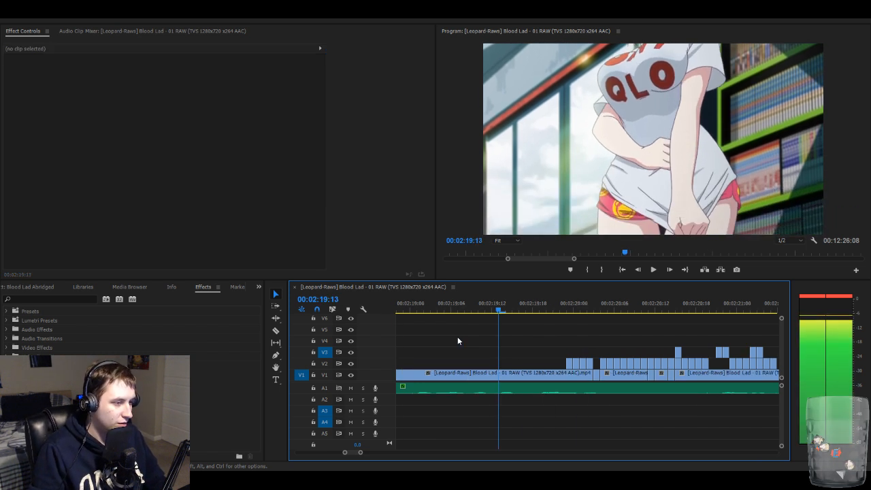
key("l")
key("k")
key("Left")
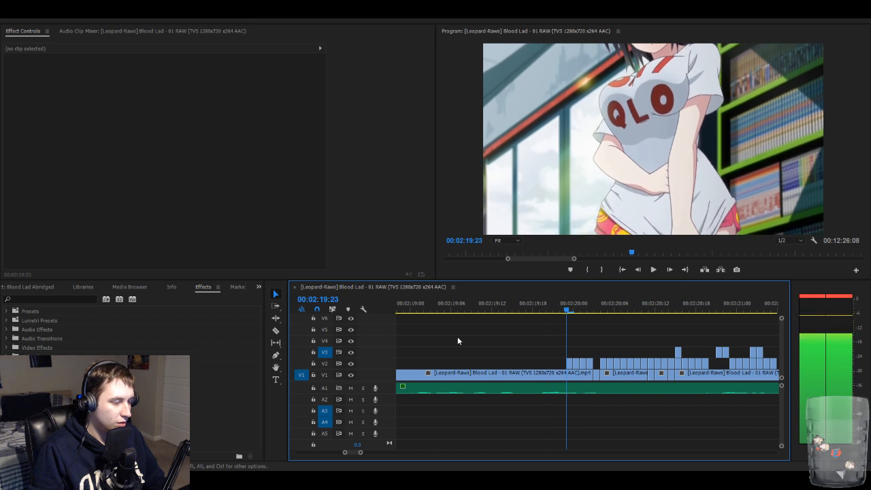
key("Right")
key("Right")
key("Left")
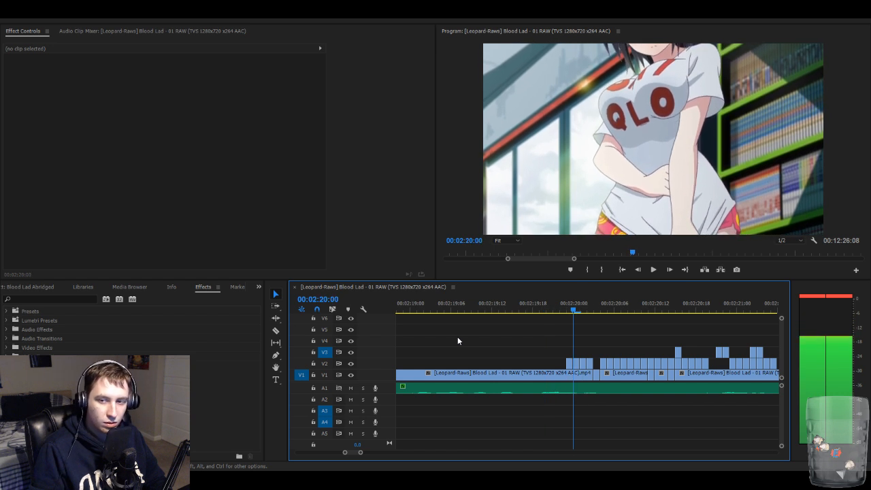
key("ctrl+v")
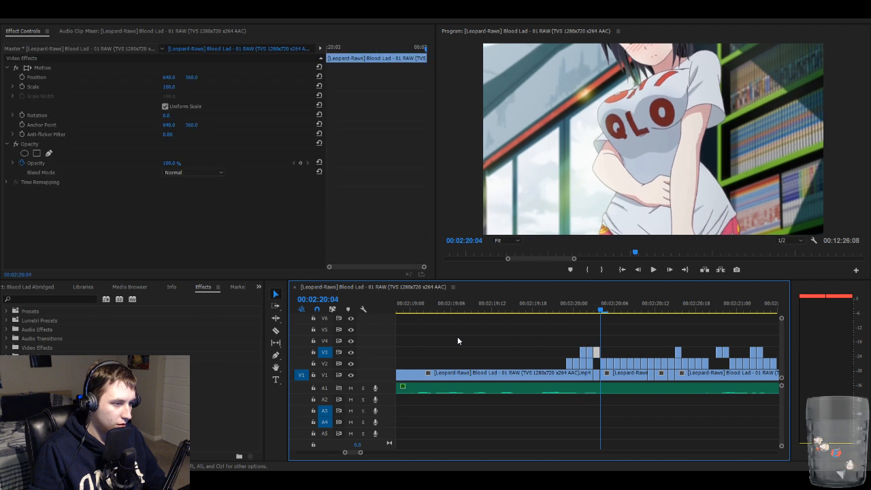
- Paste one-frame clips on both sides of the V3 clip at 00:02:20:15 and fill V3 continuously from 00:02:20:20 through 00:02:21:04
key("l")
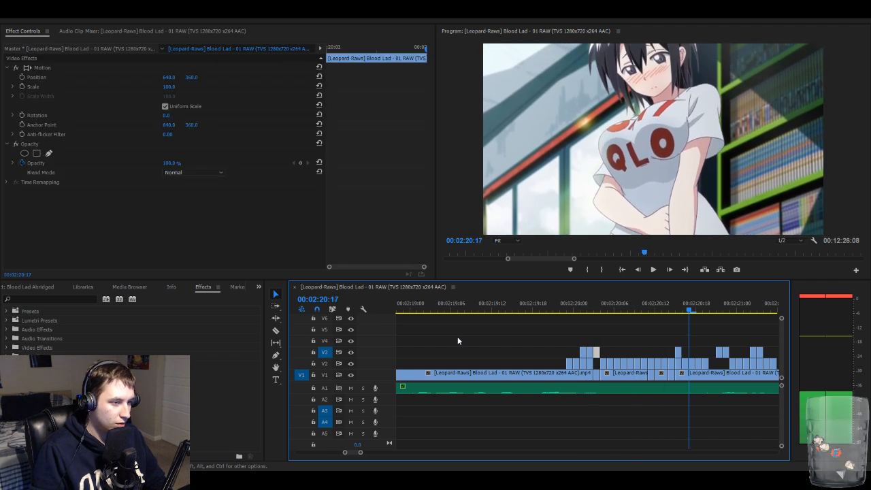
key("ctrl+v")
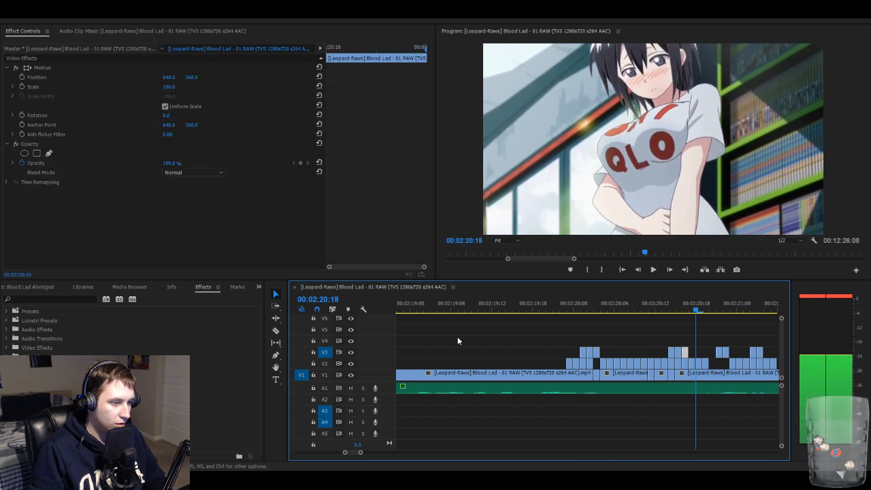
key("ctrl+v")
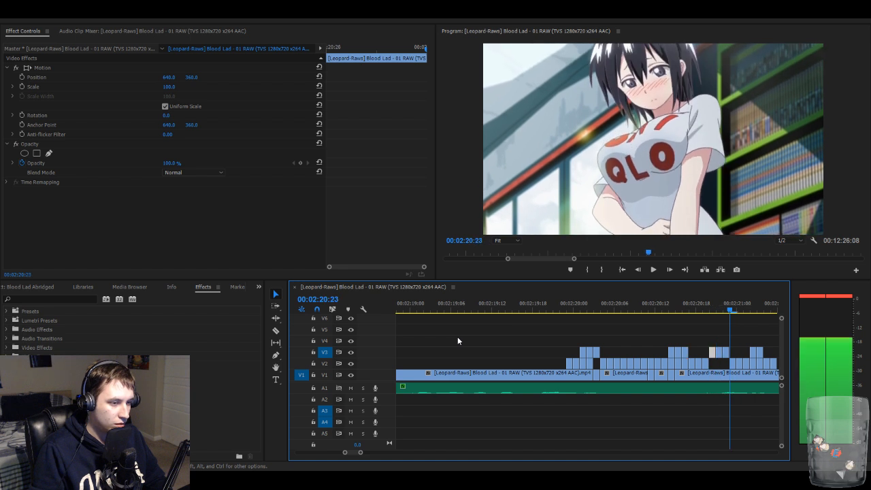
key("ctrl+v")
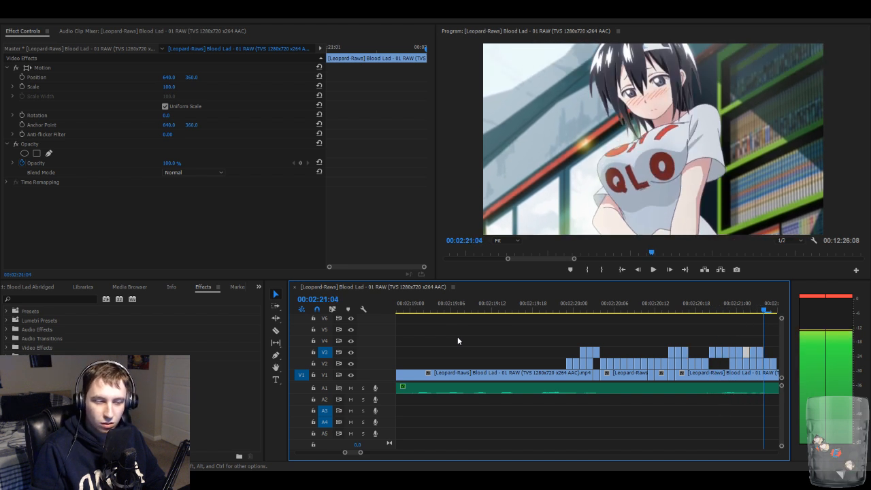
key("ctrl+v")
- Add one-frame clips to V3 so its next block runs from 00:02:21:06 through 00:02:21:11
key("Right")
key("Right")
key("Right")
key("Left")
key("Left")
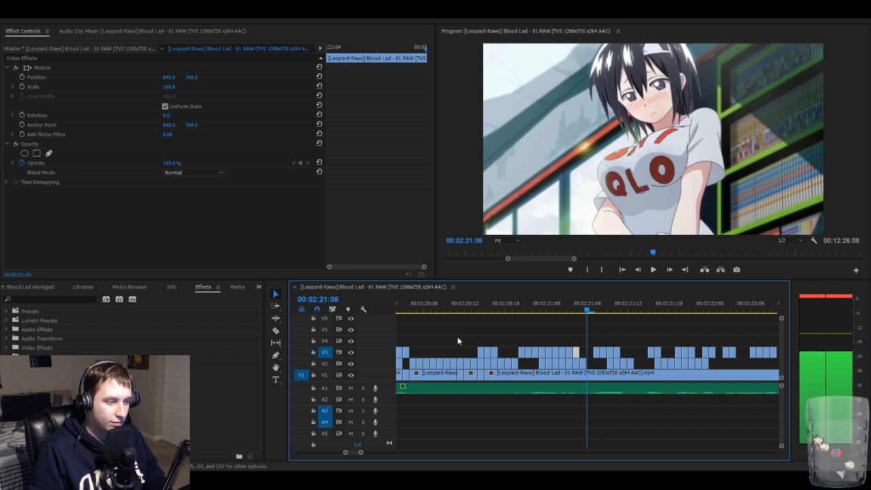
key("ctrl+v")
key("Right")
key("Right")
key("Right")
key("Right")
key("ctrl+v")
key("Right")
key("Right")
key("ctrl+v")
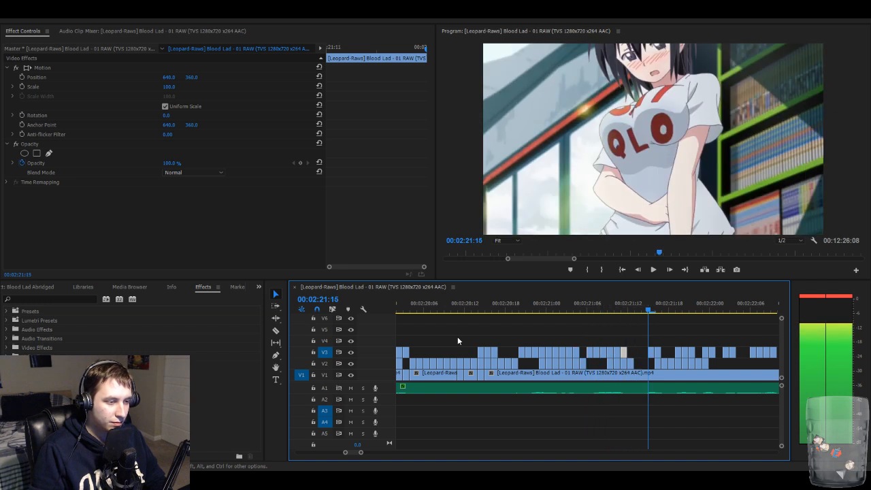
- Paste one-frame clips into the V3 gaps at 00:02:21:14, 00:02:21:17 and 00:02:21:18
key("Right")
key("Right")
key("ctrl+v")
key("Right")
key("Right")
key("Right")
key("Right")
key("Right")
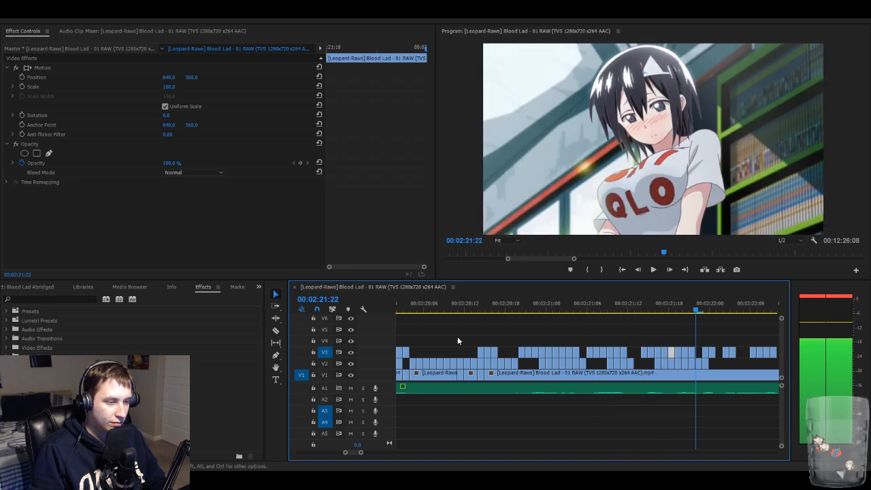
- Paste one-frame clips into the V3 gaps at 00:02:21:22, 00:02:22:01 and 00:02:22:04
key("ctrl+v")
key("Right")
key("Right")
key("Right")
key("Right")
key("Right")
key("Right")
key("ctrl+v")
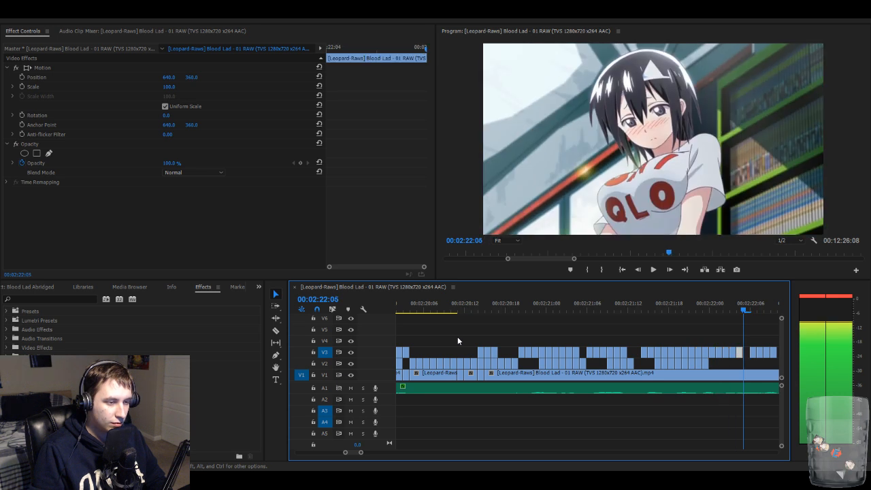
- Fill the V3 gap at 00:02:22:05 and extend the clips through 00:02:22:11, then clear the selection
key("Right")
key("Right")
key("Right")
key("Right")
key("Right")
key("Right")
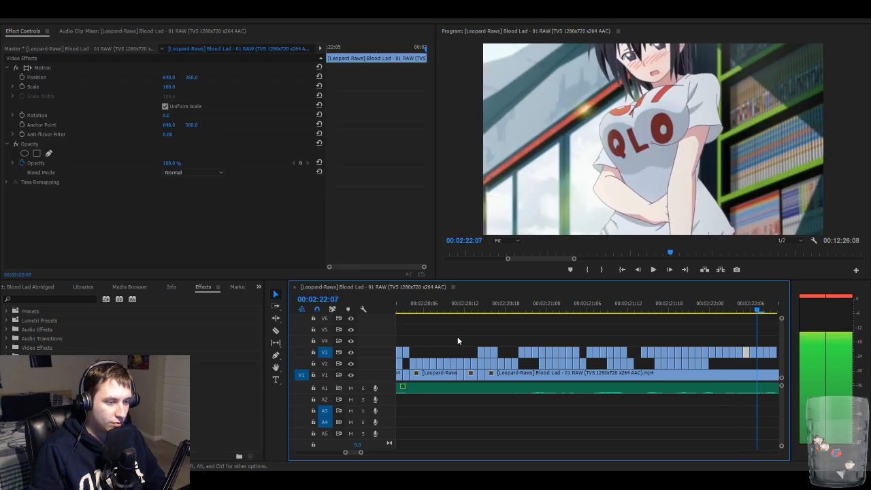
key("Left")
key("ctrl+v")
key("ctrl+v")
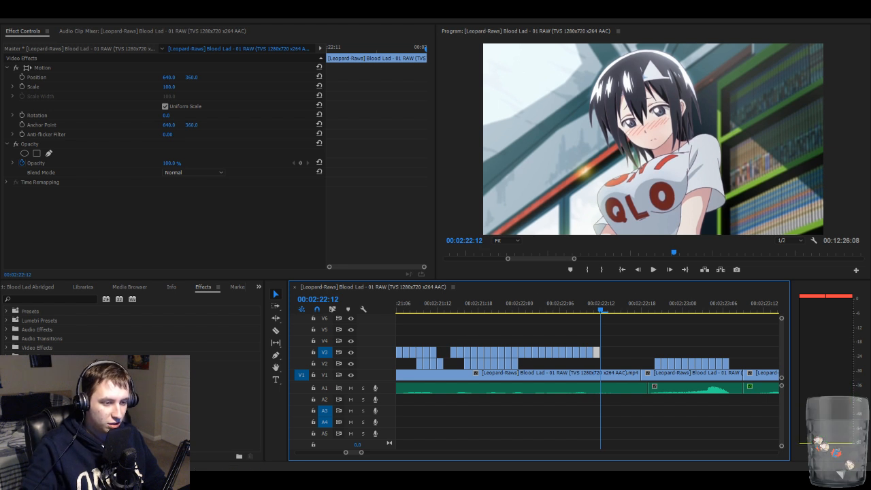
left_click(639, 334)
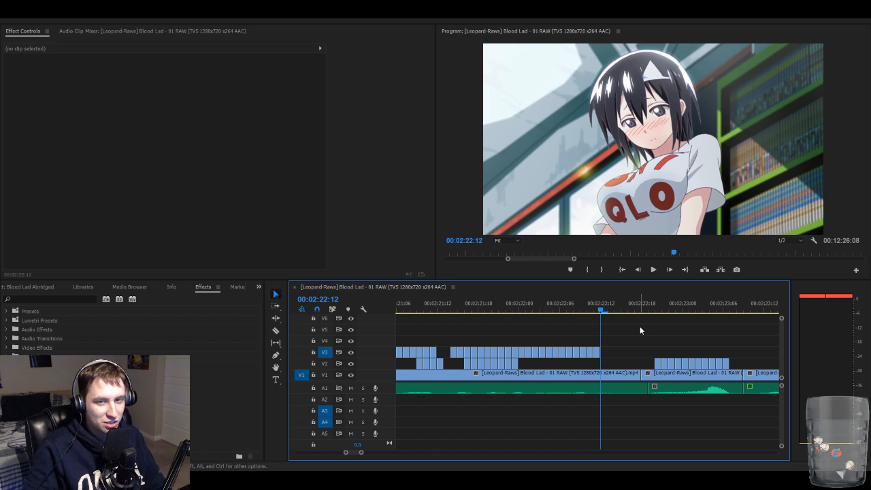
- Play back the edited shot twice between about 00:02:20:12 and 00:02:22:16 to check the V3 clips
key("minus")
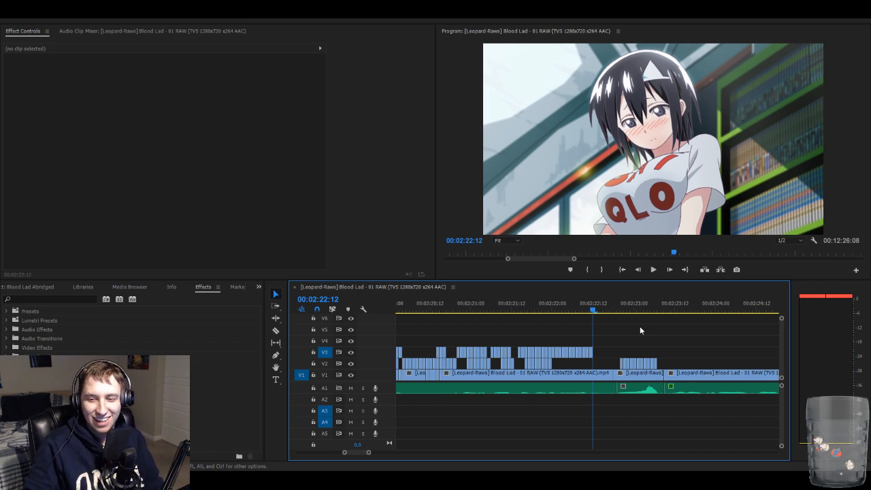
key("minus")
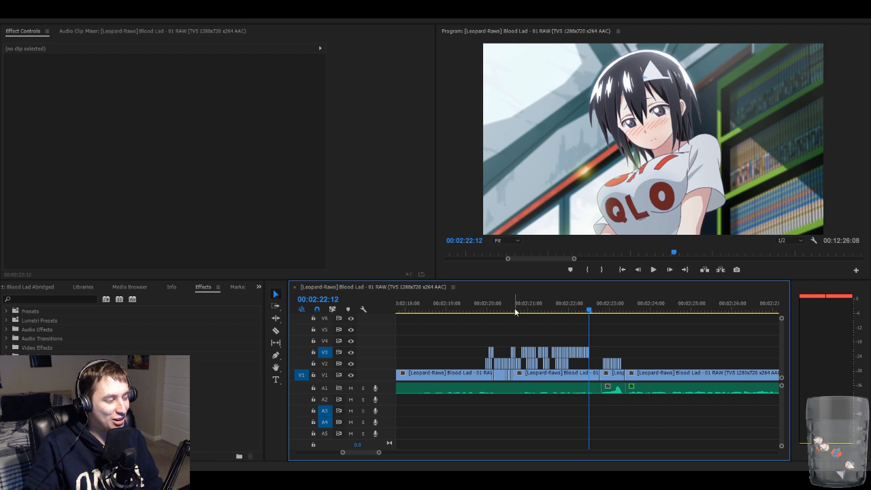
left_click(486, 308)
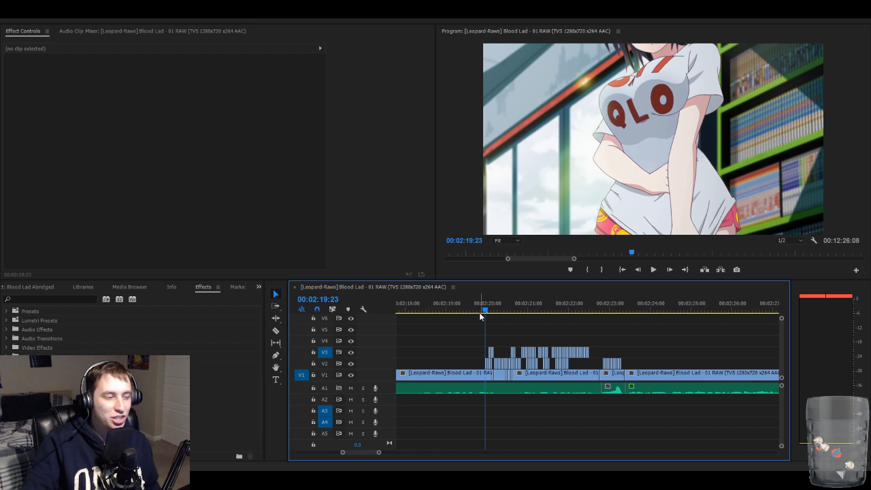
left_click(513, 308)
key("space")
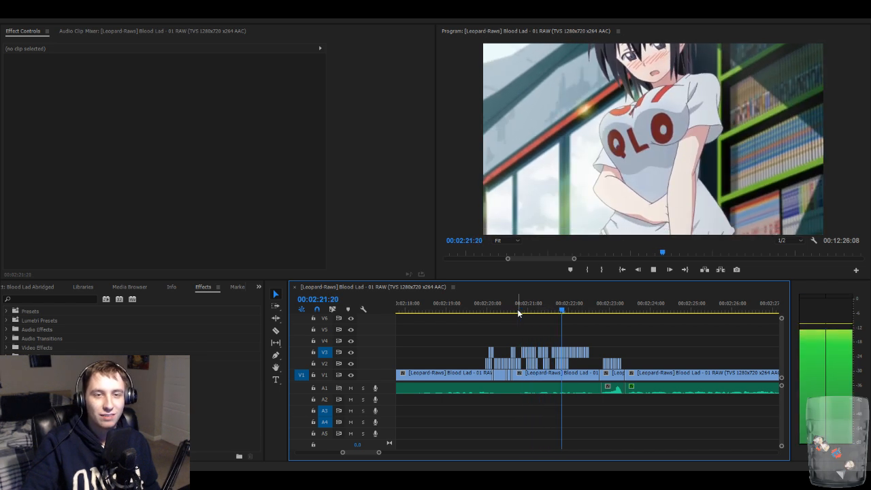
key("space")
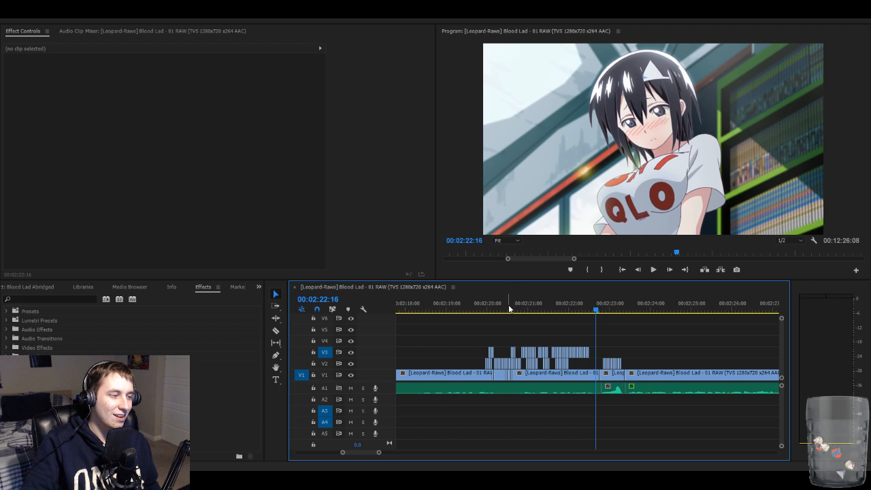
left_click(508, 309)
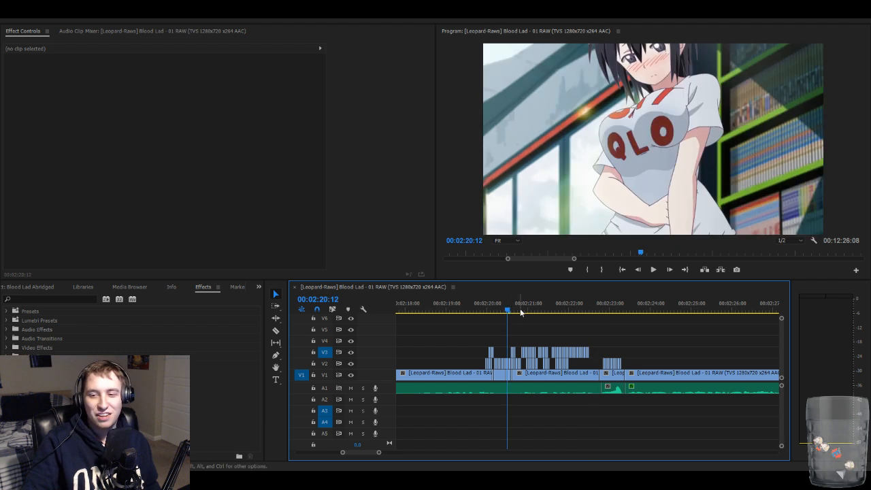
key("space")
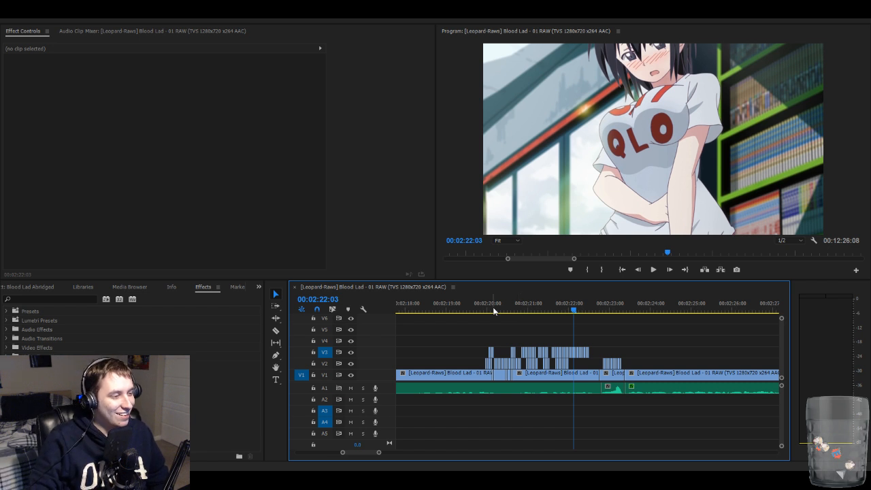
- Add a four-point polygon opacity mask to the V3 clip at 00:02:20:01
left_click(487, 310)
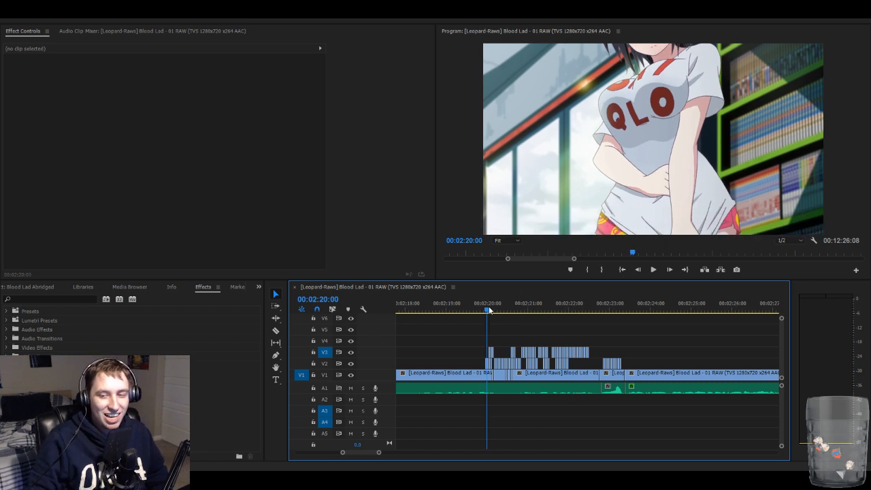
key("=")
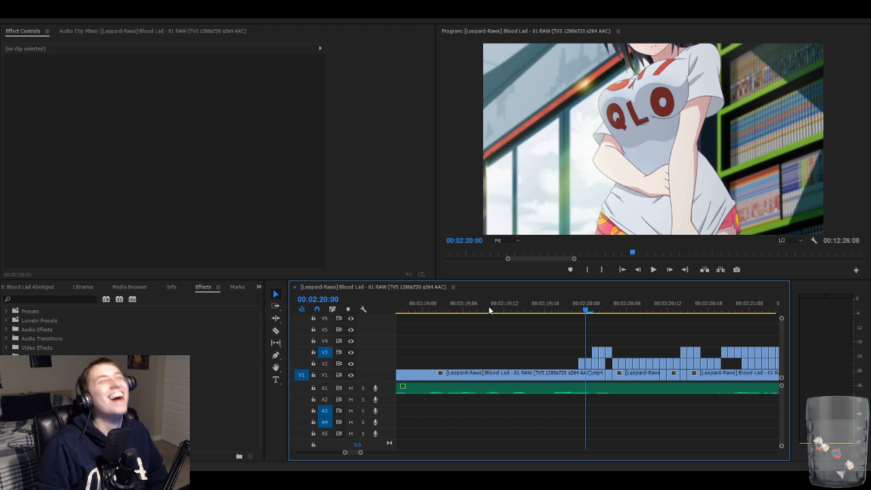
key("Right")
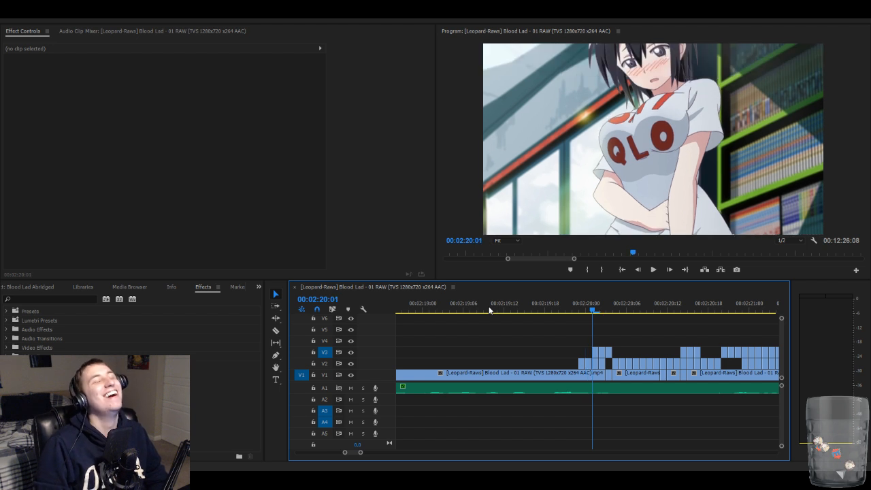
left_click(597, 355)
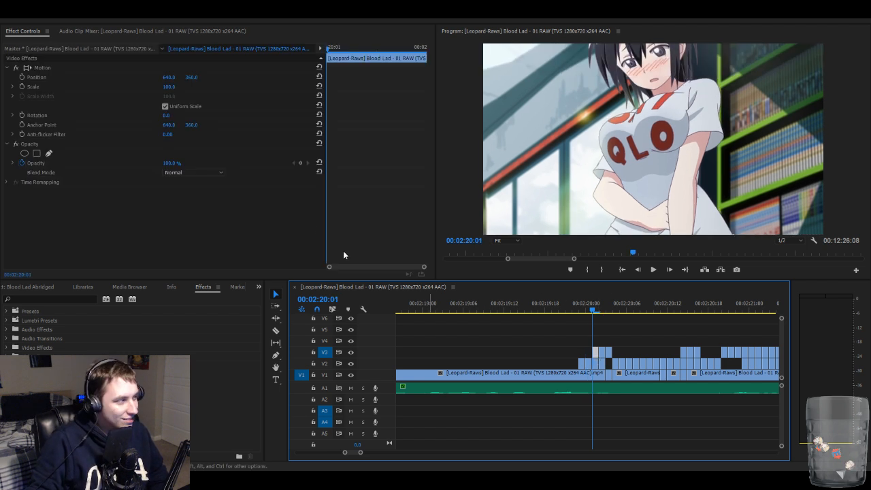
left_click(36, 153)
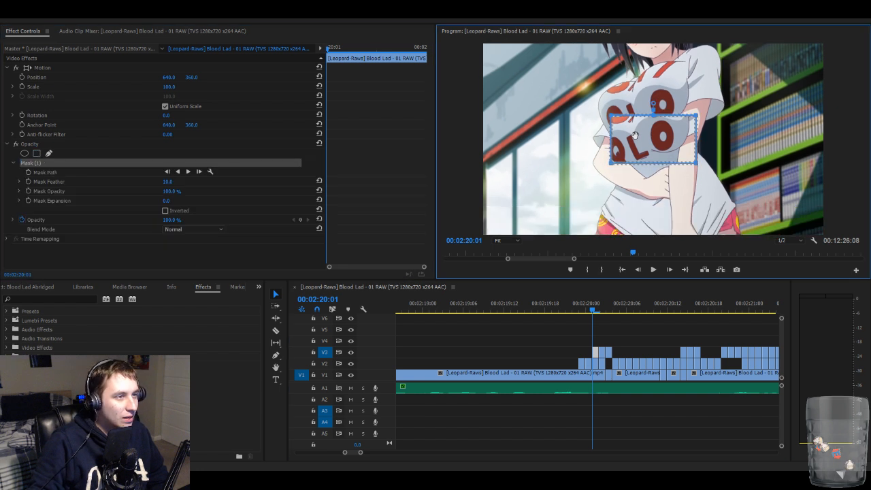
- Move the mask up and pull its corners into a small shape tightly around the character's mouth, then deselect the clip
left_click_drag(635, 134, 648, 80)
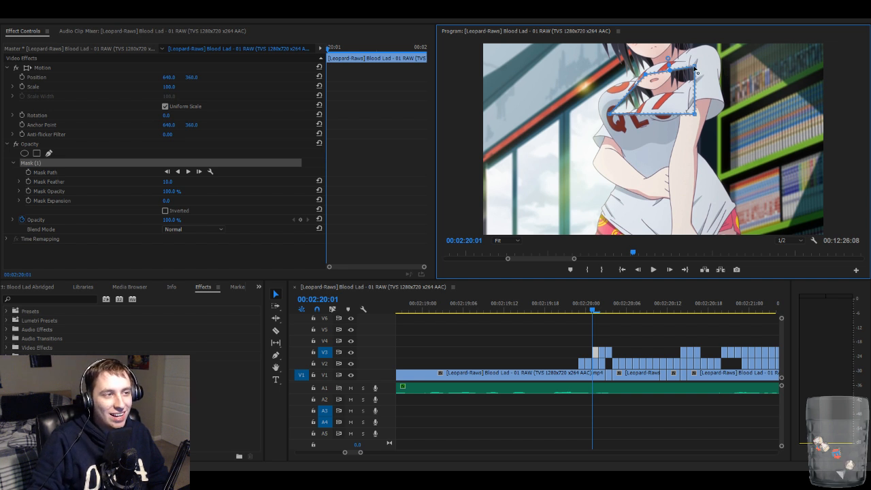
left_click_drag(697, 73, 666, 85)
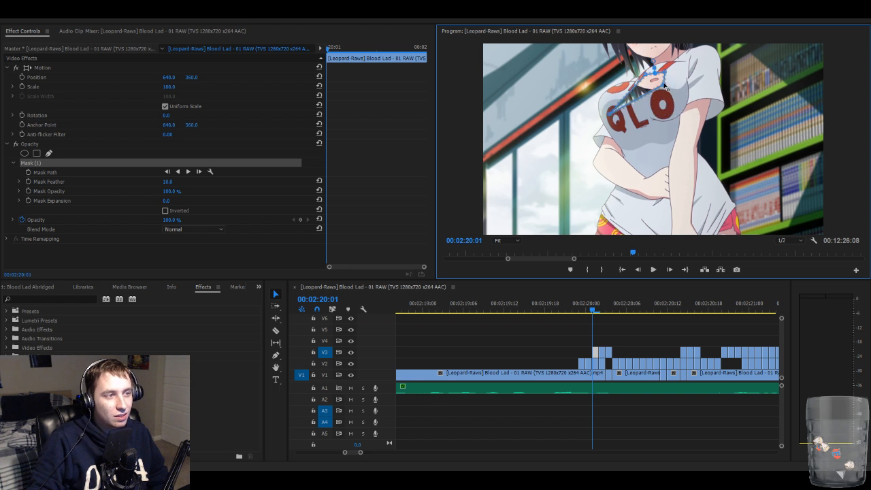
left_click(611, 120)
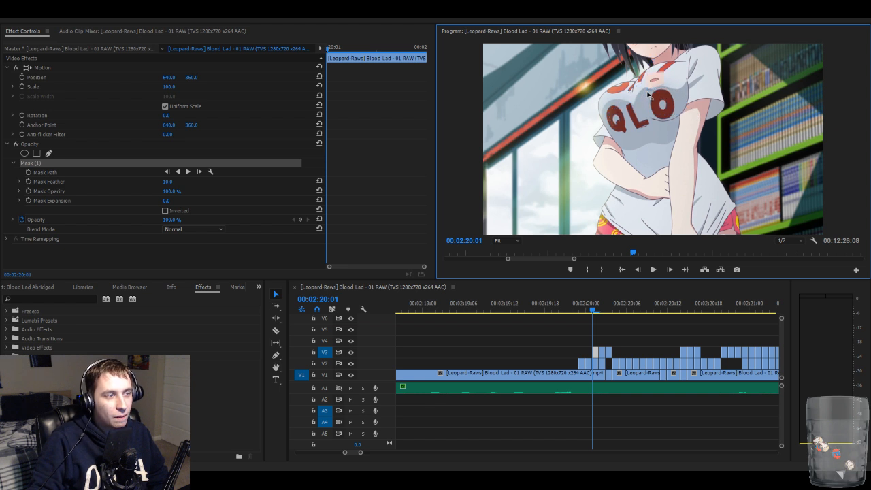
left_click(648, 94)
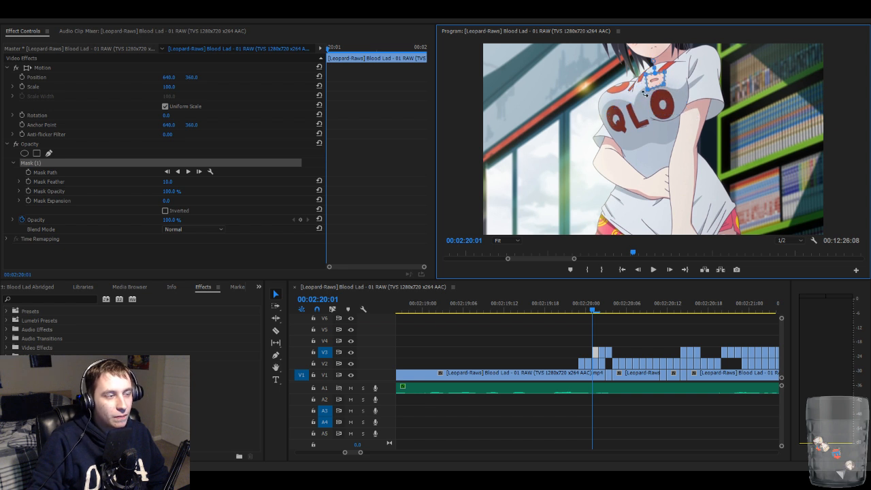
left_click(582, 333)
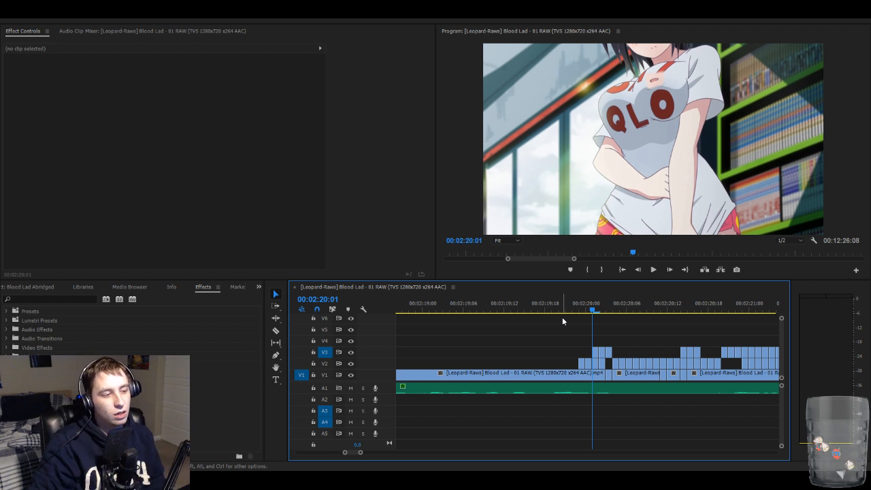
- Select the V3 clips following the masked one at 00:02:20:01, save the project, and clear the selection
left_click(597, 354)
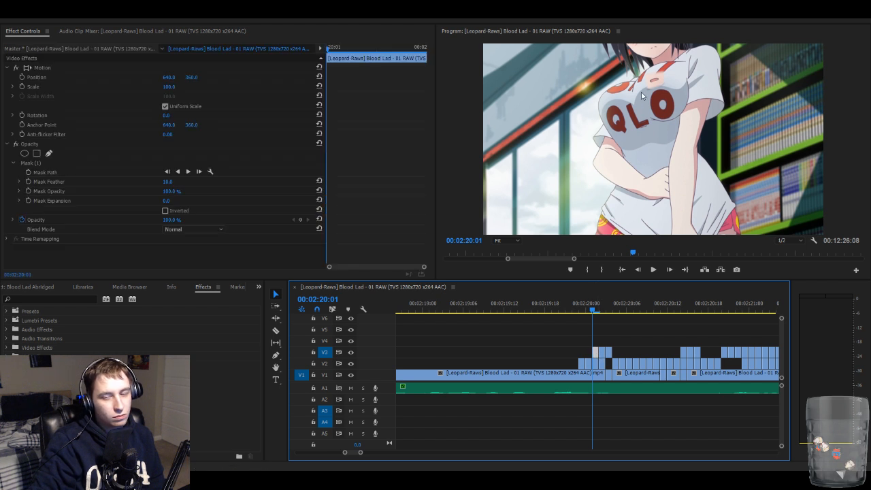
left_click_drag(603, 334, 769, 355)
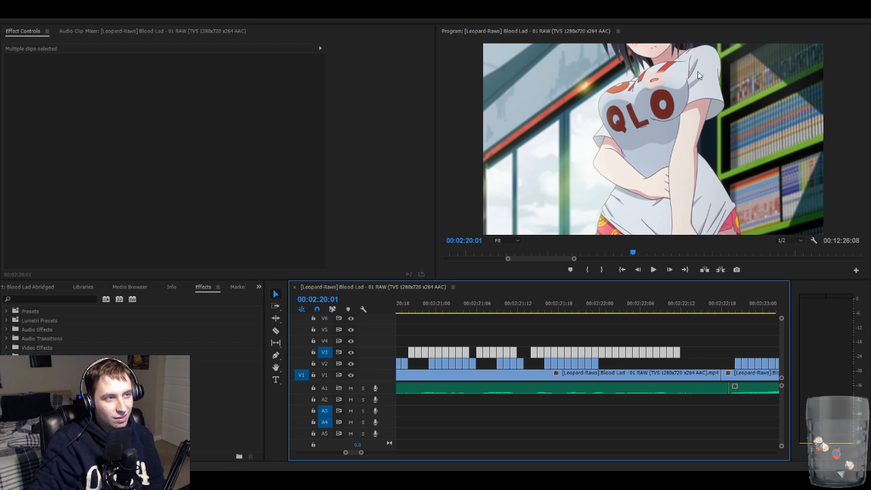
key("ctrl+s")
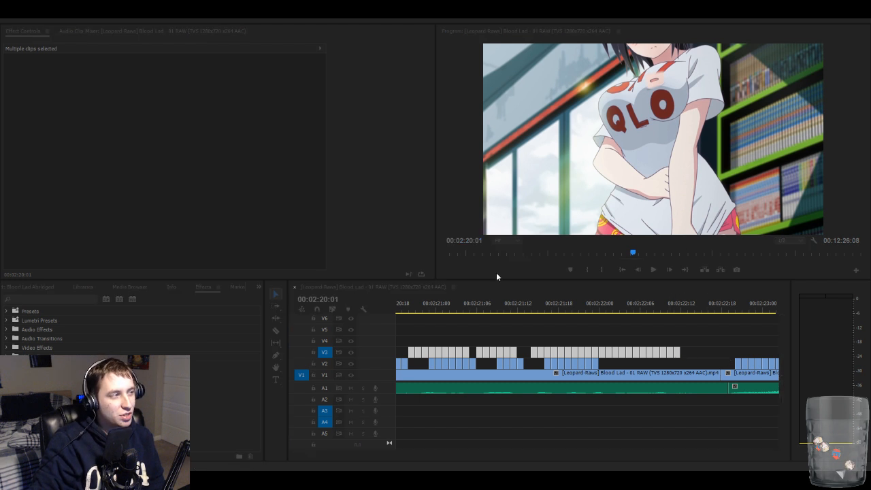
left_click(639, 320)
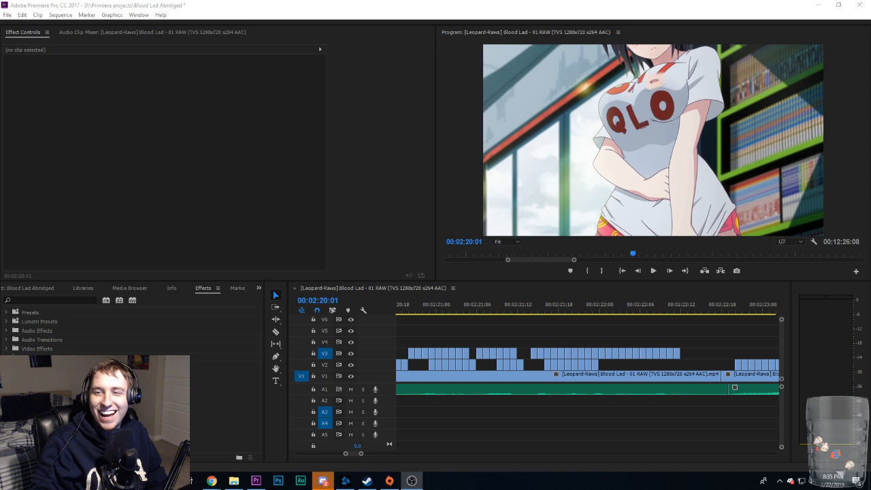
- Switch to Chrome, play the IrregularMENT Episode 8 video, and examine the mouth movement in the split-screen shot around 1:31
left_click(212, 481)
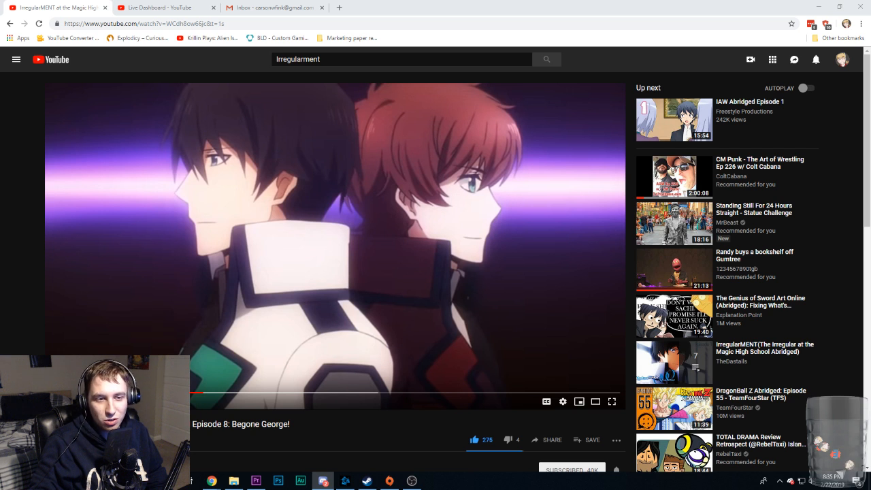
left_click(1, 211)
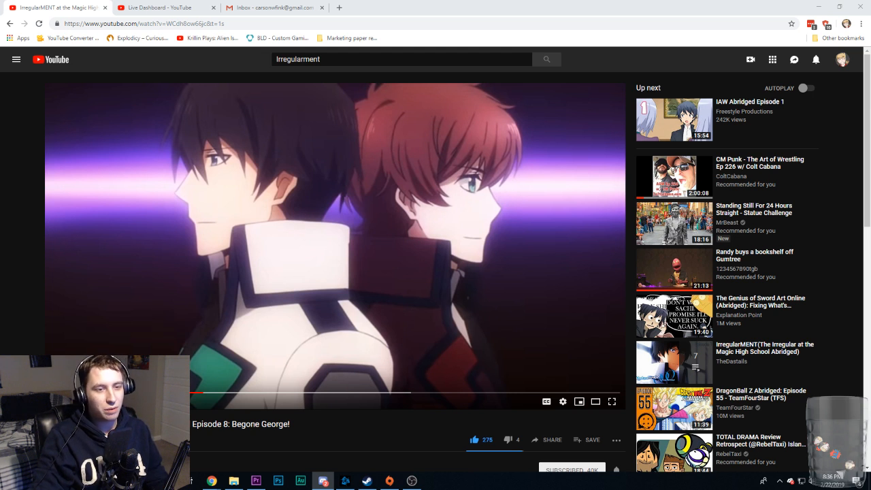
key("space")
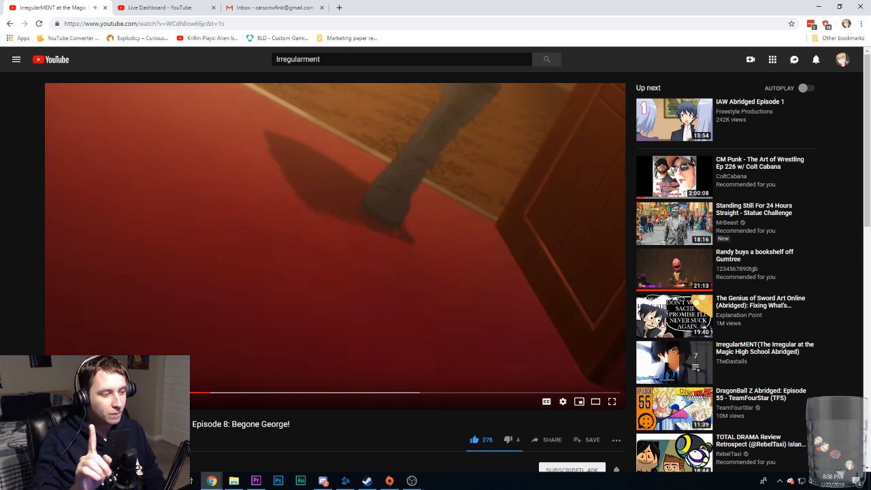
key("space")
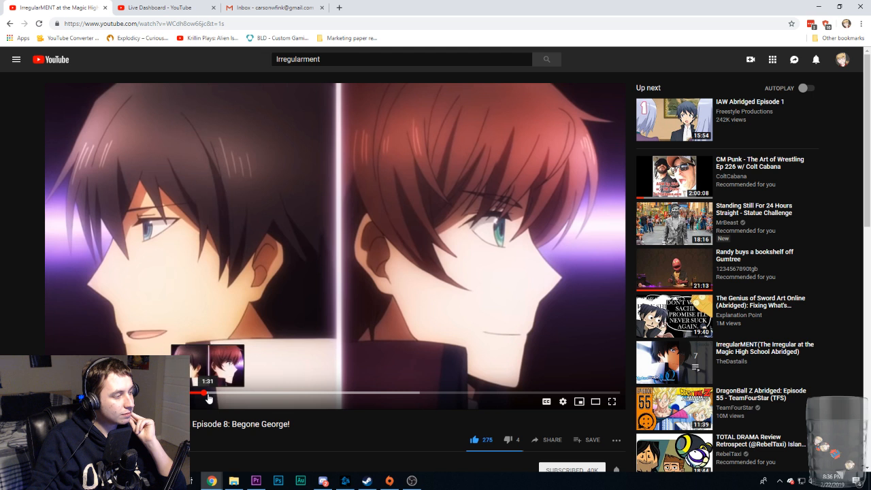
left_click(239, 359)
left_click(244, 358)
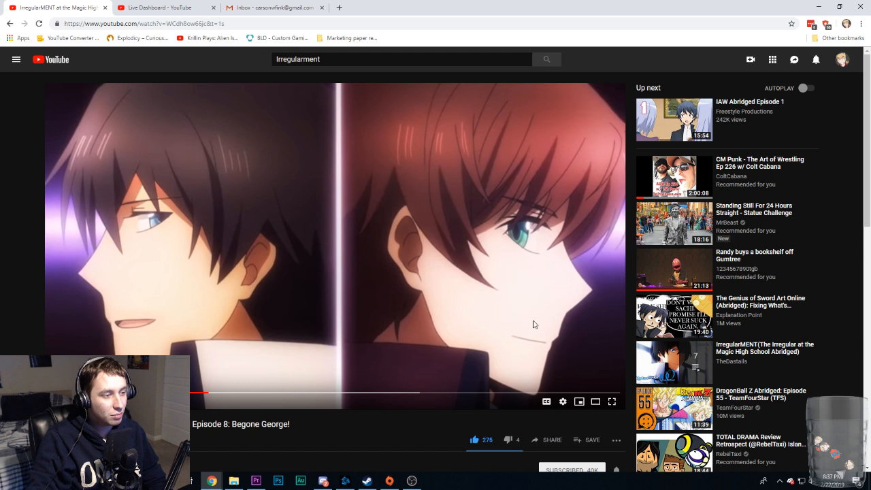
left_click(204, 394)
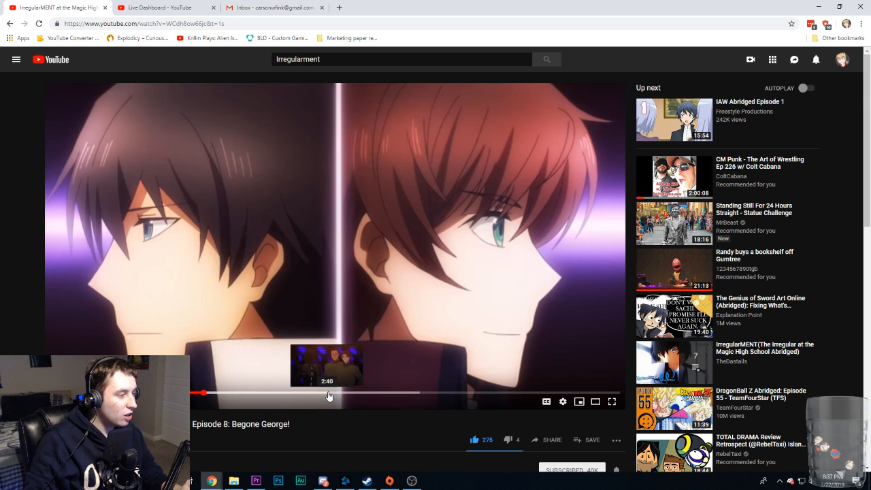
- Seek to about 3:04 in the video and play through to 3:18, pausing on the profile shot to examine its mouth movement
left_click(377, 394)
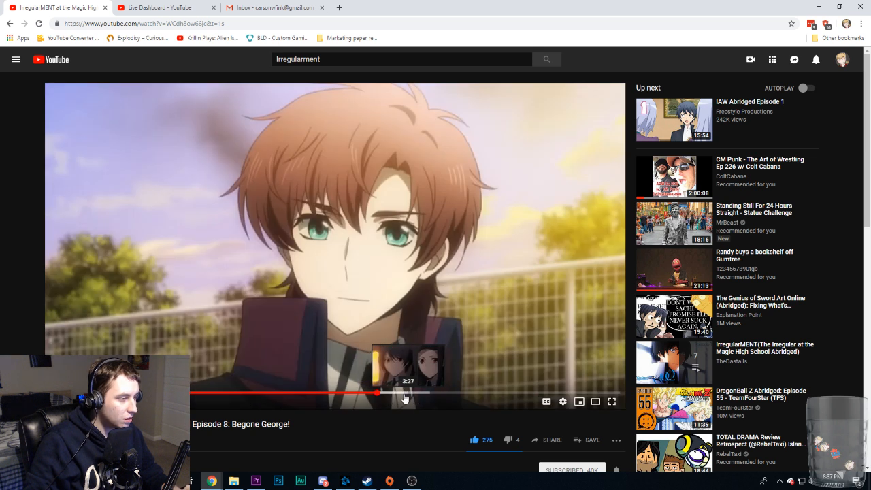
left_click(367, 395)
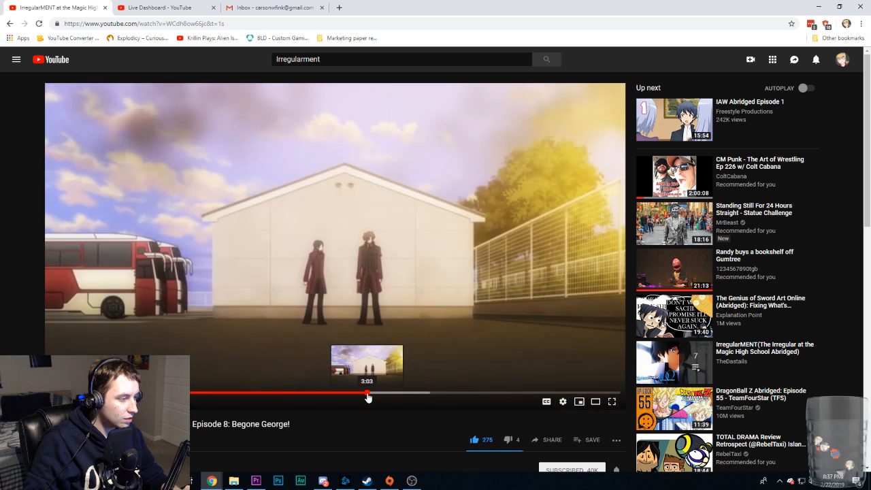
left_click(362, 397)
left_click(353, 398)
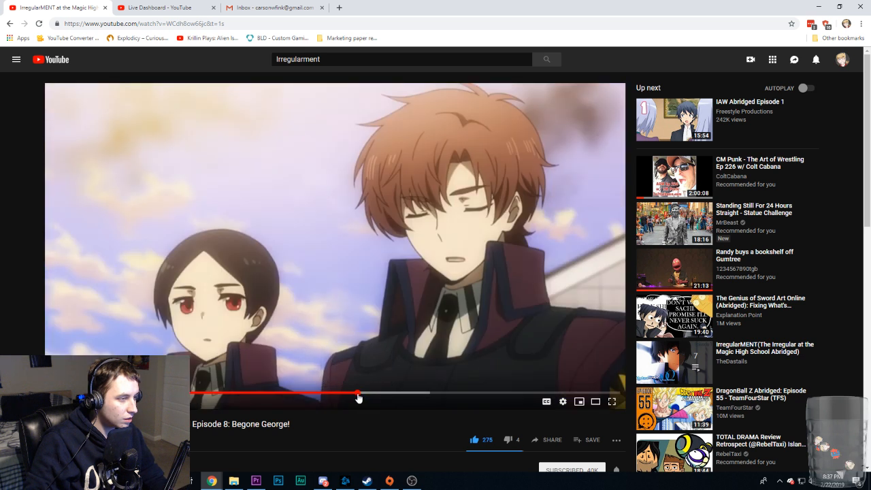
left_click_drag(344, 396, 368, 396)
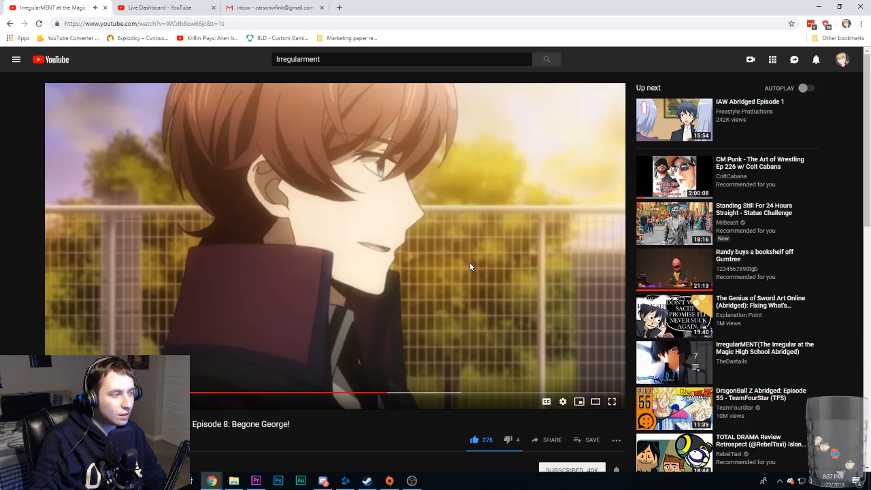
left_click(469, 263)
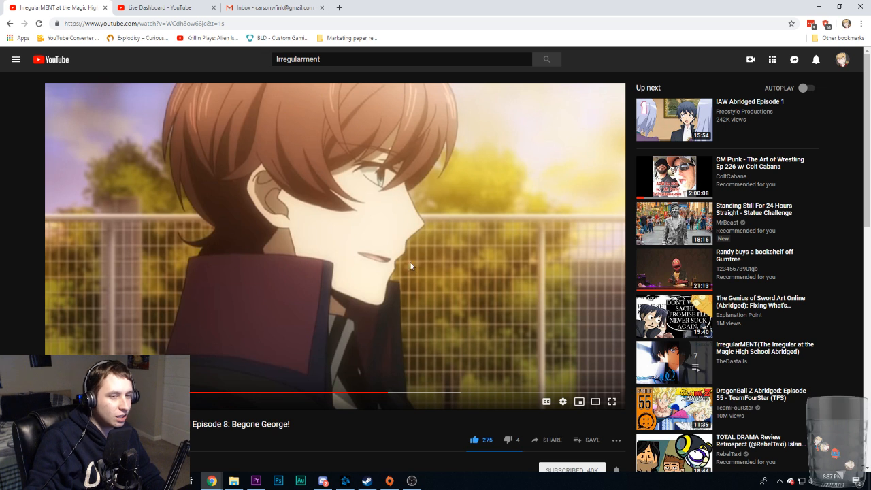
left_click(412, 262)
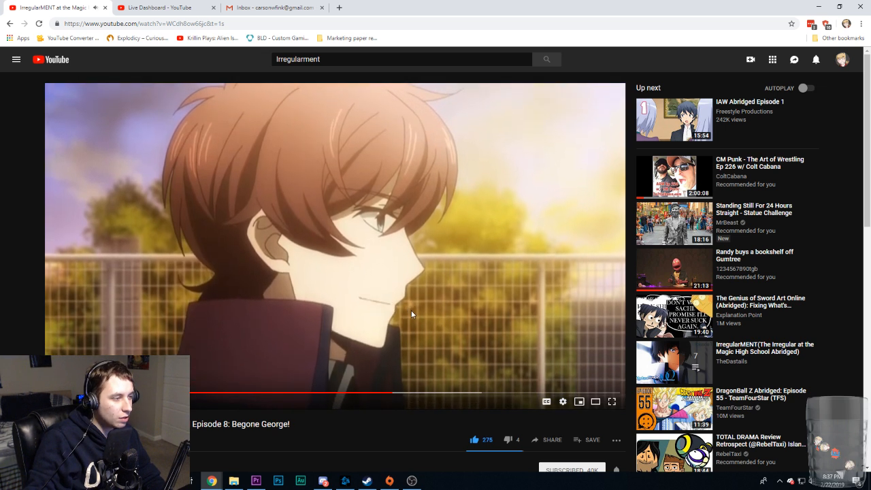
left_click(411, 309)
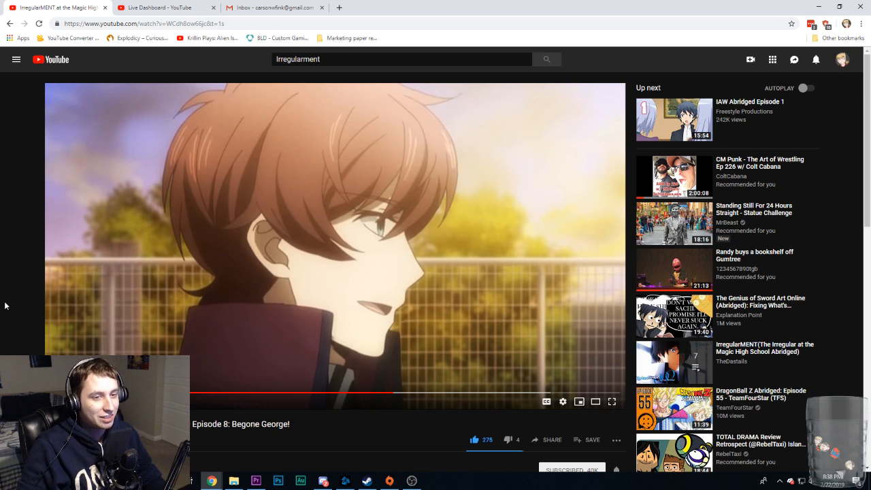
- Sort the video's comments by newest first and return to the player
scroll(11, 306, "down", 4)
scroll(11, 305, "down", 1)
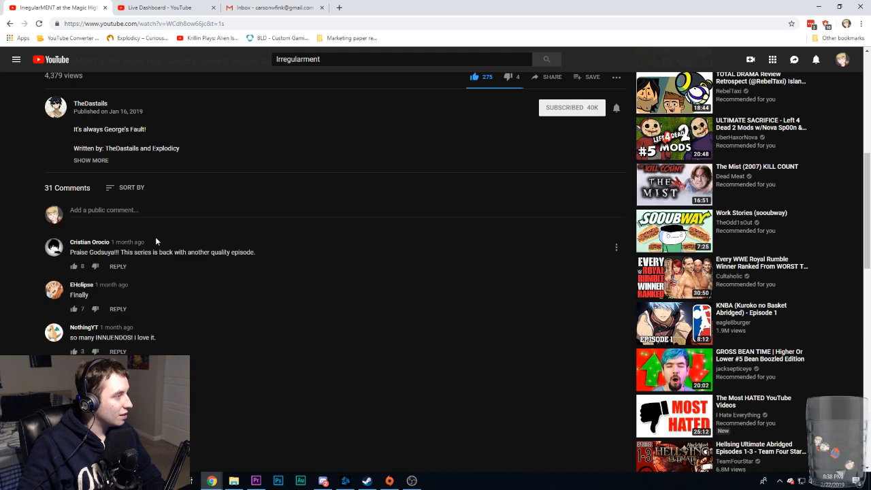
left_click(126, 187)
left_click(143, 235)
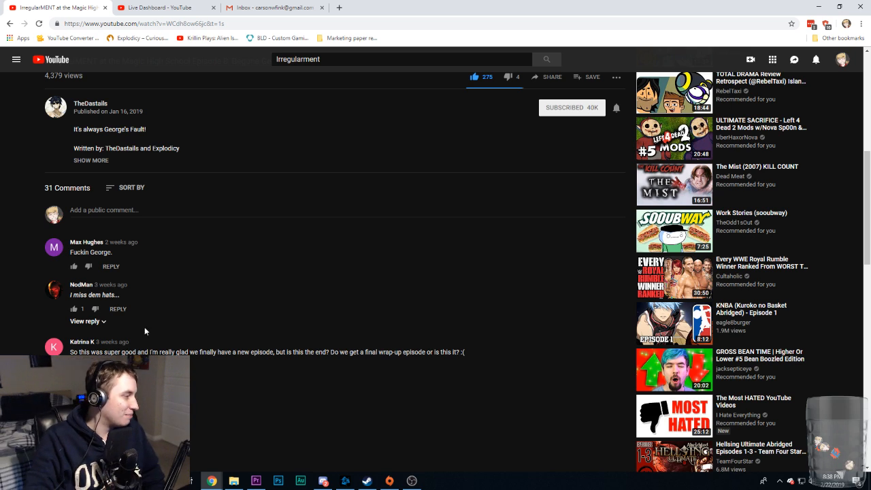
scroll(150, 339, "up", 1)
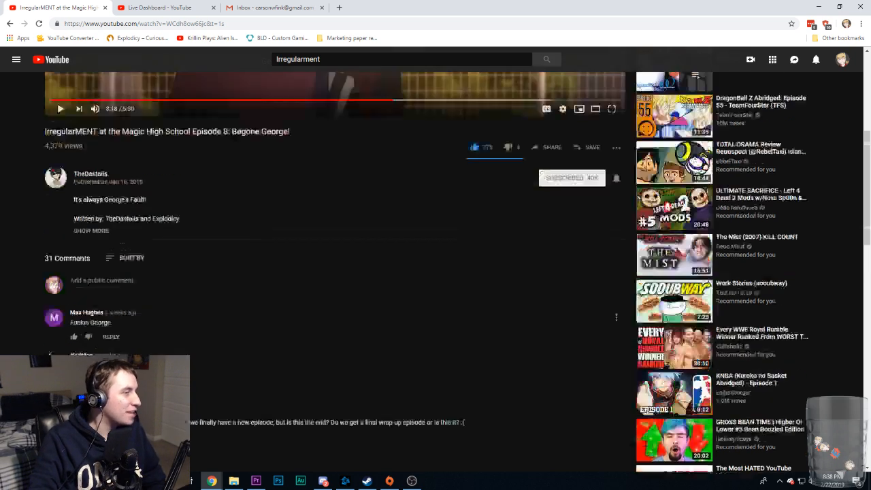
scroll(132, 325, "up", 4)
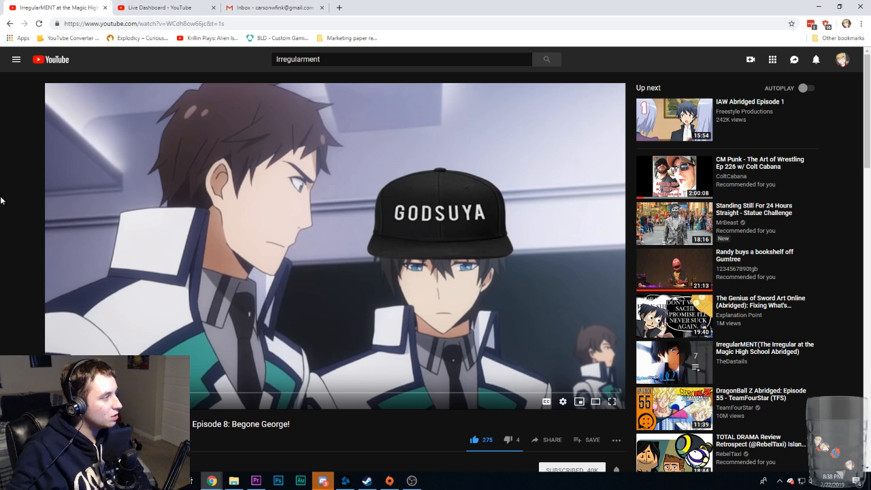
- Read through the viewers' comments under the video, highlighting the Re:Zero request, and return to the player
scroll(3, 191, "down", 10)
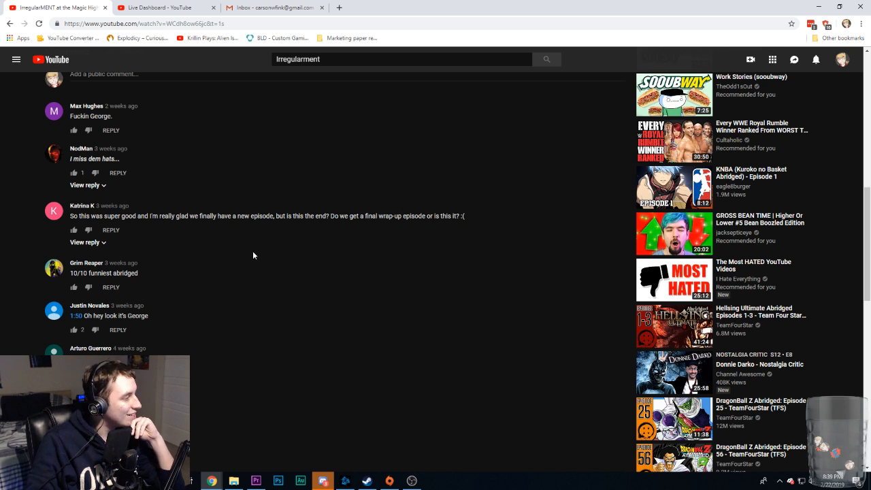
scroll(246, 258, "down", 1)
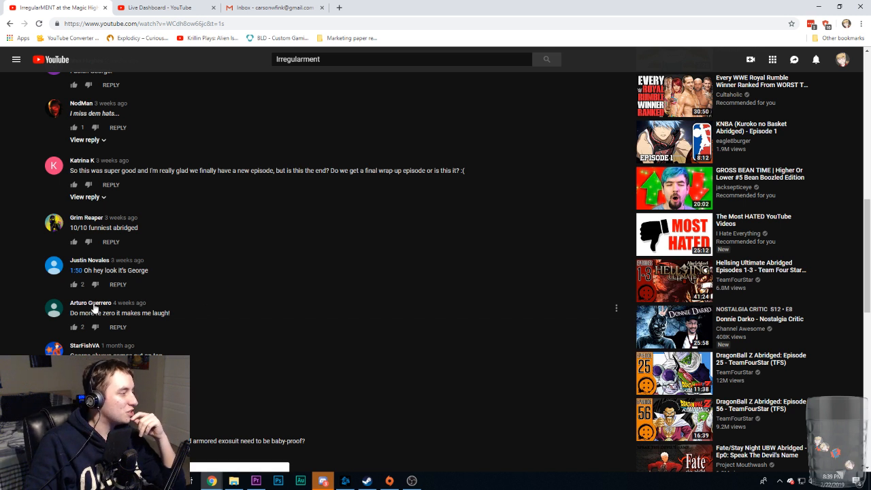
left_click_drag(173, 314, 70, 314)
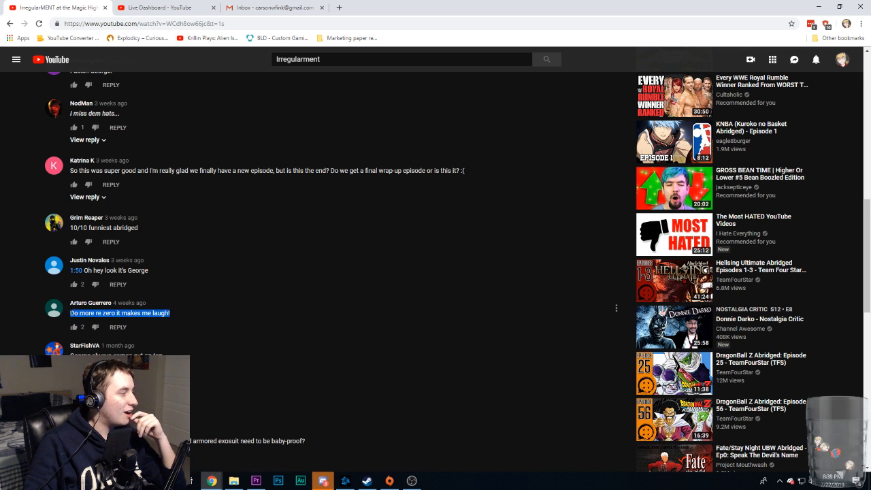
left_click(219, 318)
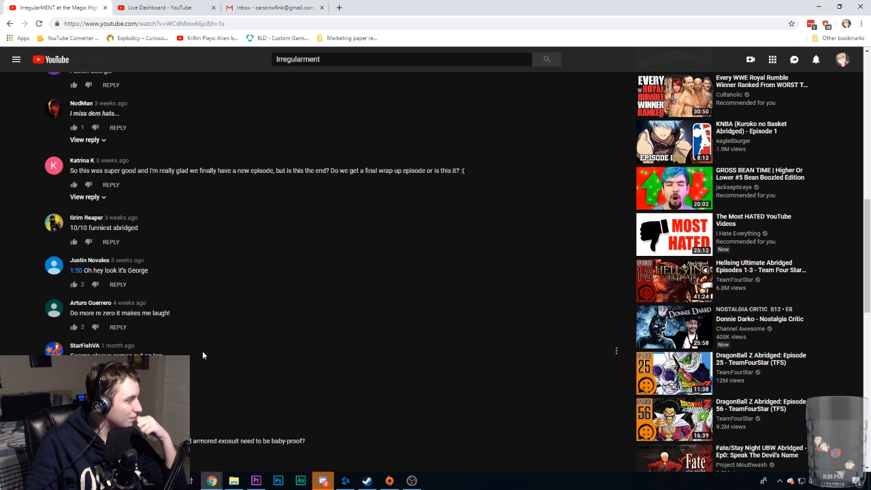
scroll(202, 350, "down", 1)
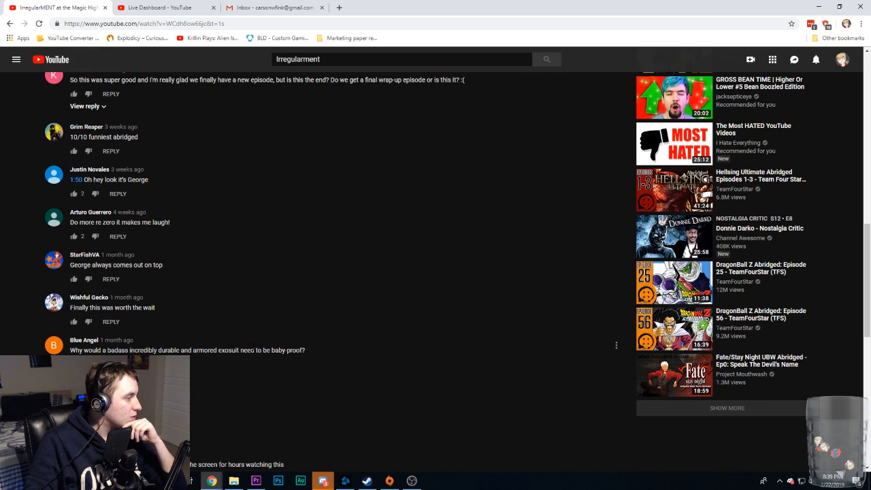
scroll(381, 363, "down", 2)
scroll(270, 304, "up", 3)
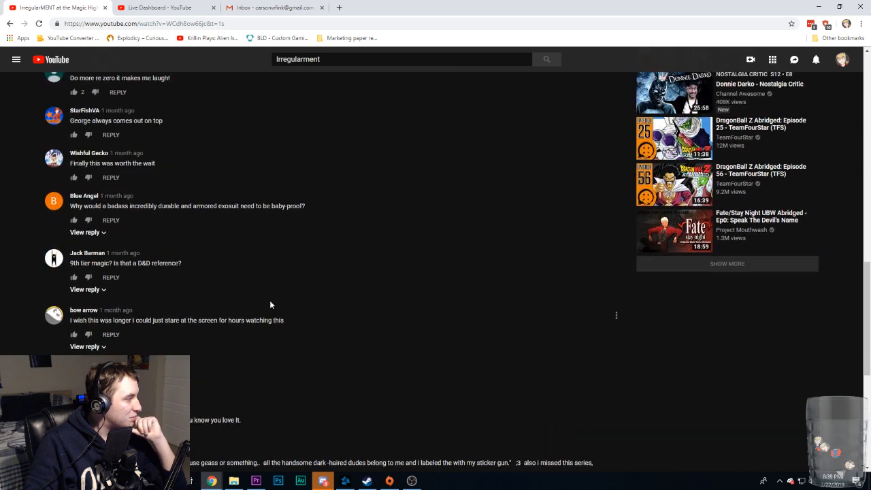
scroll(270, 308, "down", 2)
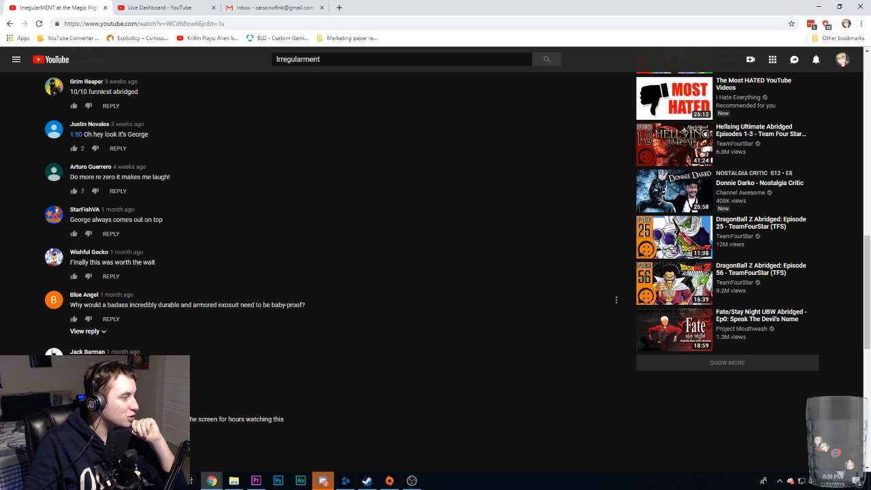
scroll(388, 307, "up", 7)
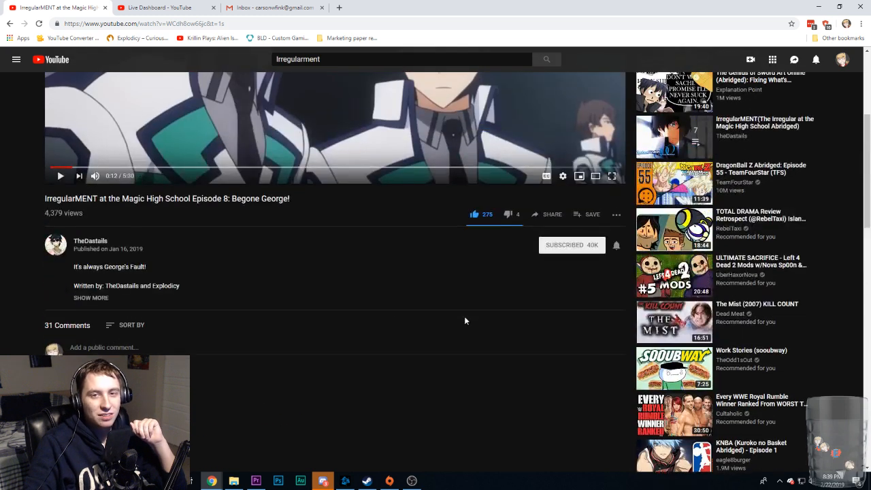
scroll(465, 320, "up", 3)
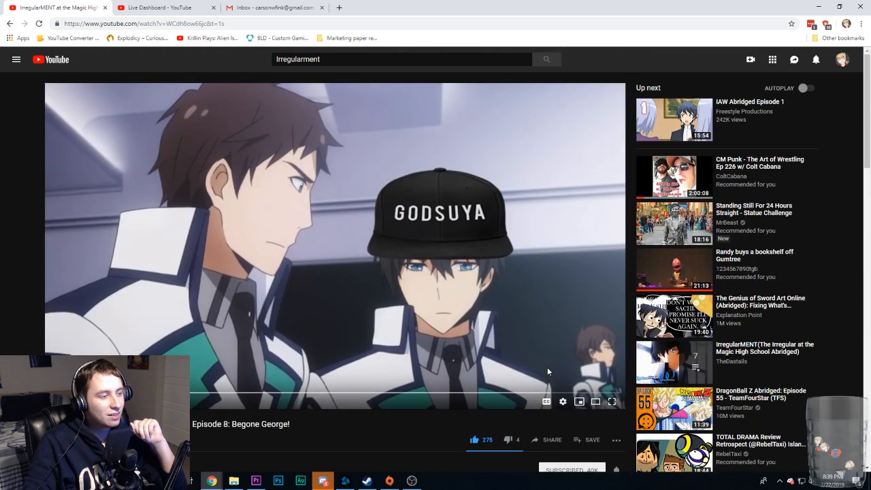
- Compare the black-haired boy's shot near the video's end with his earlier one, and open the YouTube Live Dashboard
left_click(590, 395)
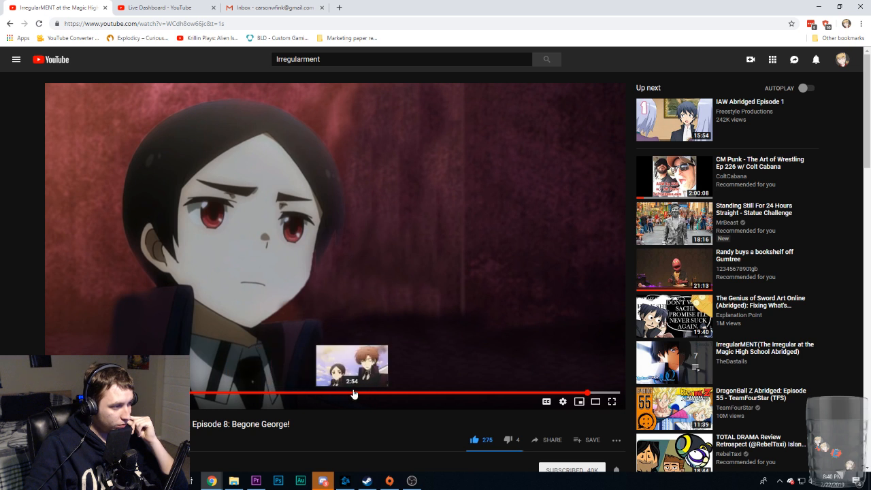
left_click(385, 393)
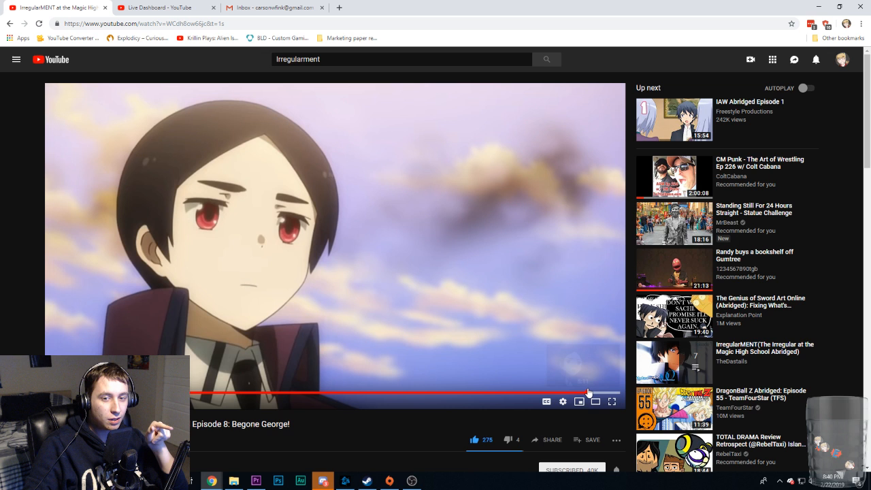
left_click(587, 392)
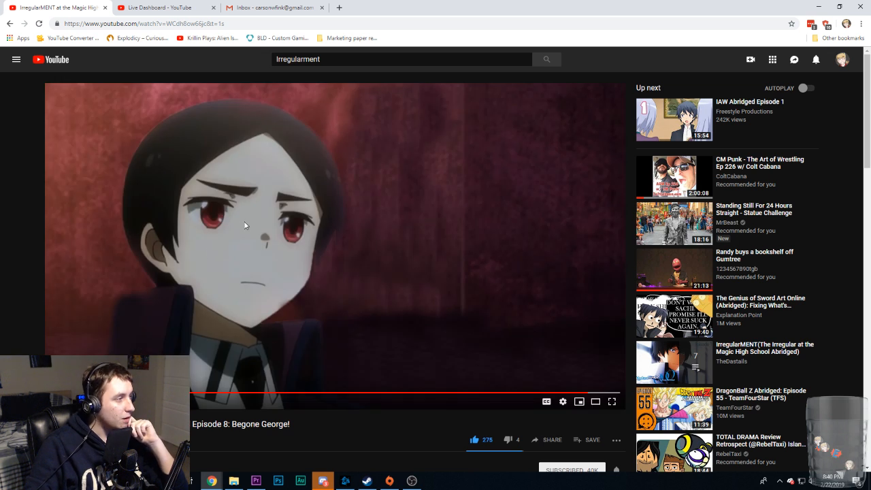
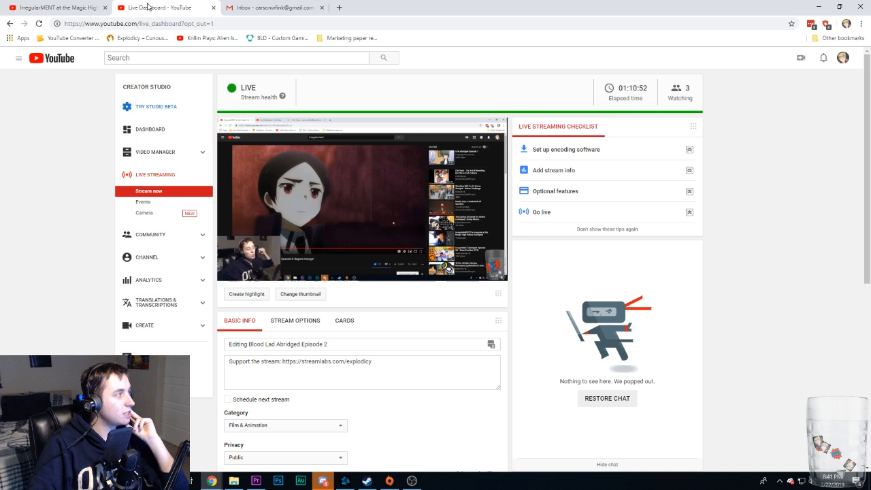
left_click(150, 7)
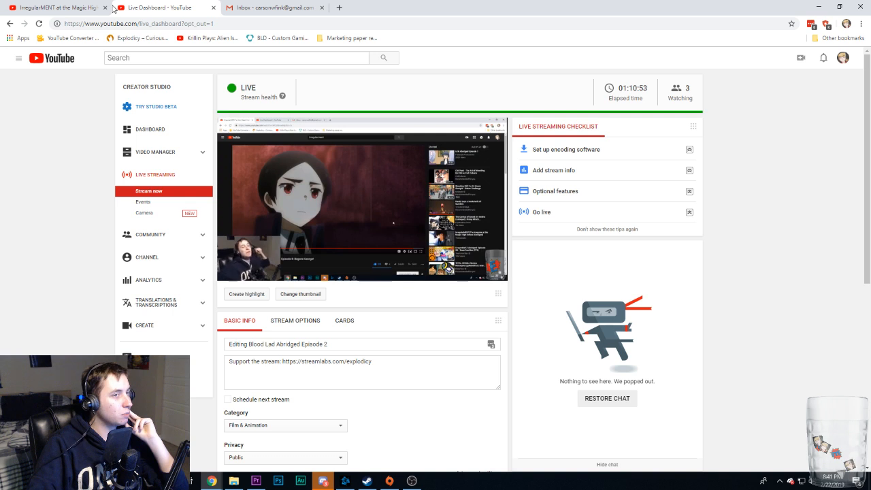
- Close the IrregularMENT video and switch to the Blood Lad Abridged project in Premiere Pro
left_click(104, 8)
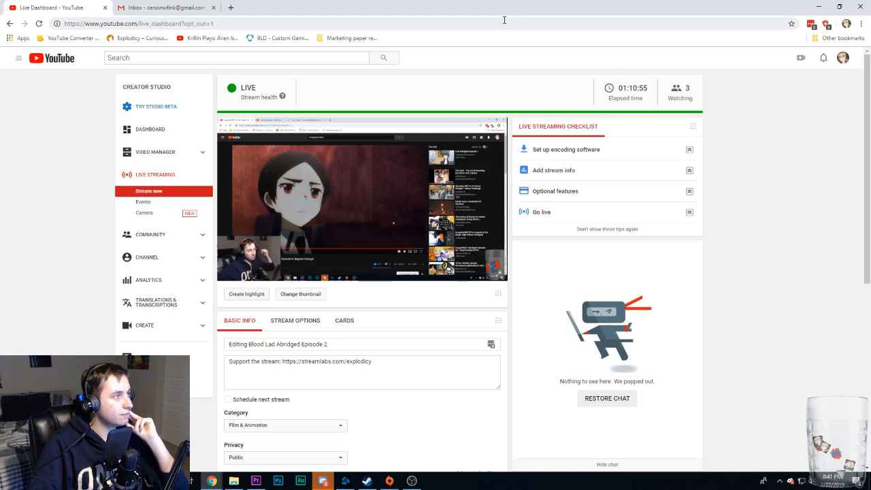
left_click_drag(270, 14, 870, 78)
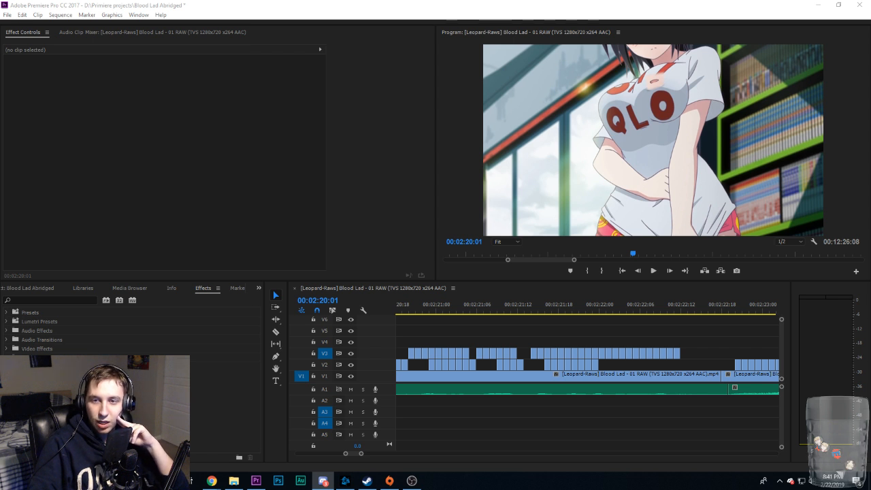
key("alt+Tab")
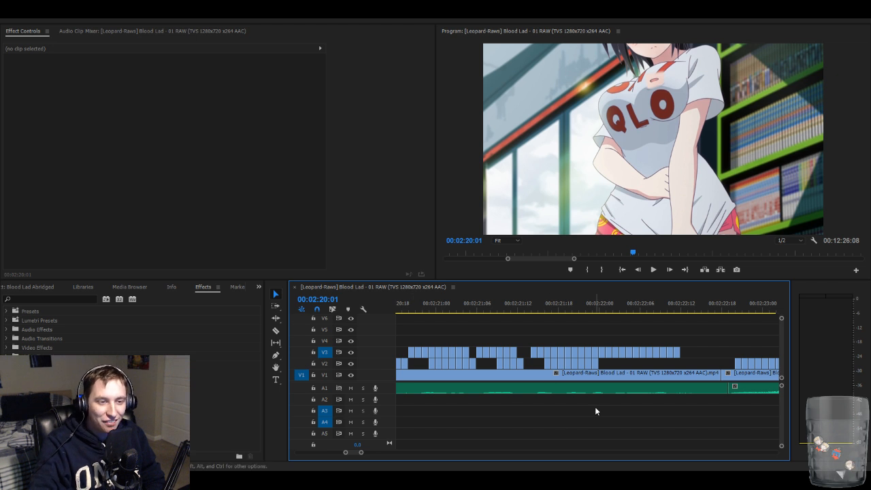
- Move the masked one-frame V3 clip at 00:02:20:01 up to a vertical position of 241, aligning its mouth with the girl's face
left_click_drag(454, 306, 438, 313)
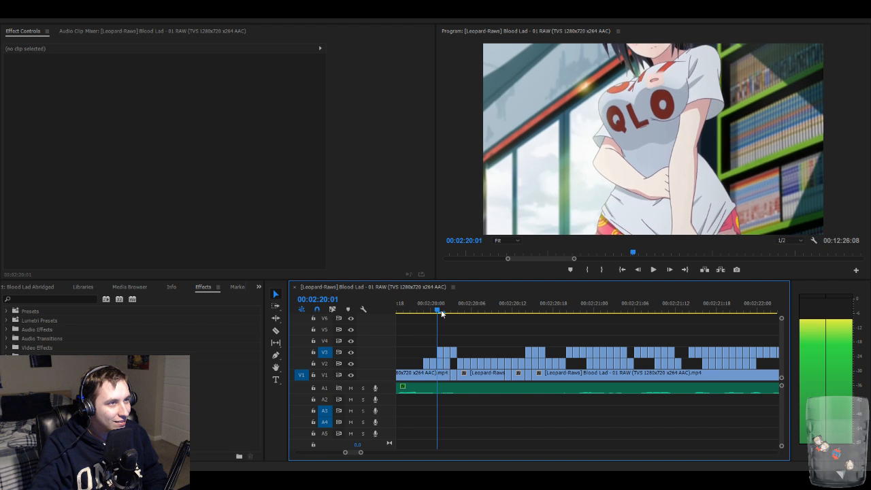
left_click(441, 352)
left_click(166, 68)
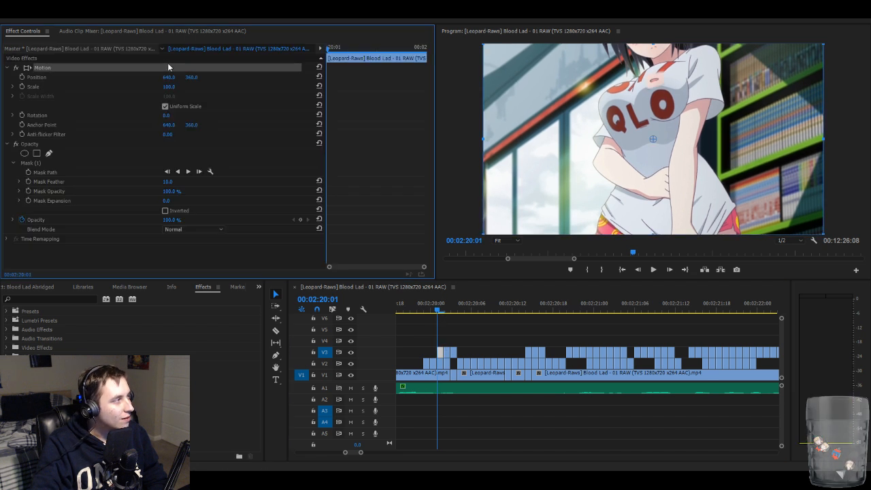
left_click(700, 134)
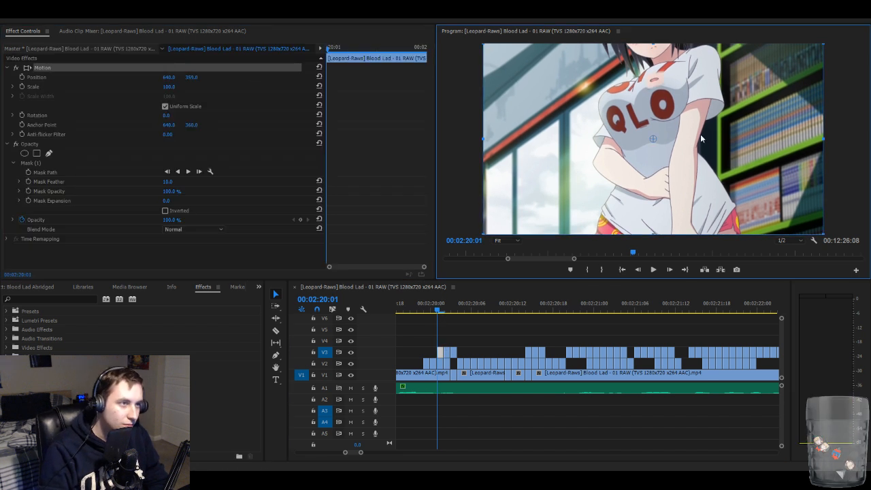
key("Up")
key("Up")
key("Up")
key("Up")
key("Up")
key("Up")
key("Up")
key("Up")
key("Up")
key("Up")
key("Up")
key("Up")
key("Up")
key("Up")
key("Up")
key("Up")
key("Up")
key("Up")
key("Up")
key("Up")
key("Up")
key("Up")
key("Up")
key("Up")
key("Up")
key("Up")
key("Up")
key("Up")
key("Up")
key("Up")
key("Up")
key("Up")
key("Up")
key("Up")
key("Up")
key("Up")
key("Up")
key("Up")
key("Up")
key("Up")
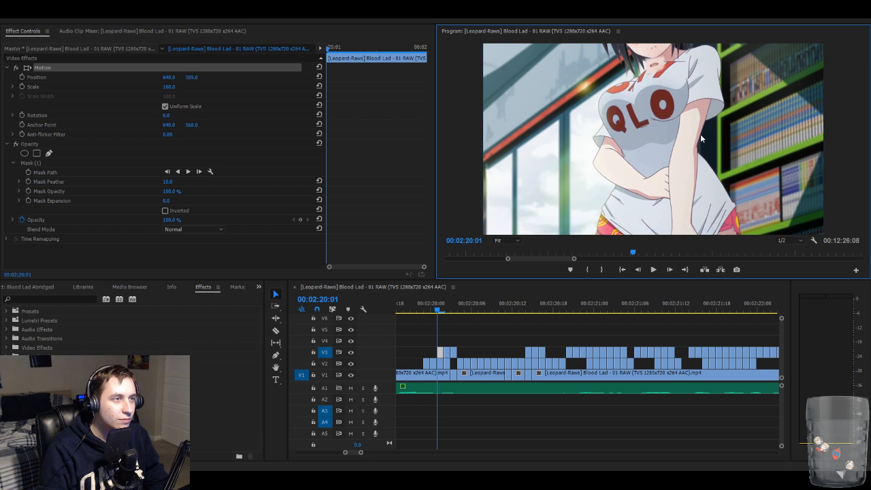
key("Up")
key("Up")
key("Up")
key("Up")
key("Up")
key("Up")
key("Up")
key("Up")
key("Up")
key("Up")
key("Up")
key("Up")
key("Up")
key("Up")
key("Up")
key("Up")
key("Up")
key("Up")
key("Up")
key("Up")
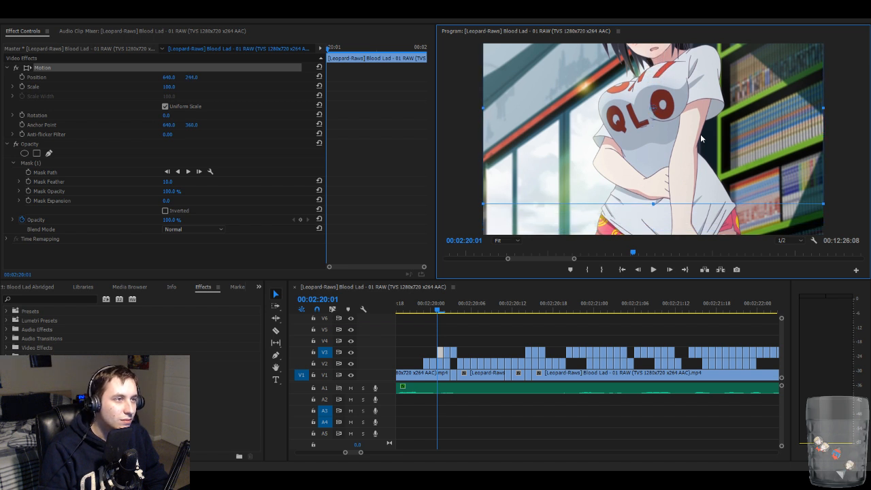
key("Down")
key("Down")
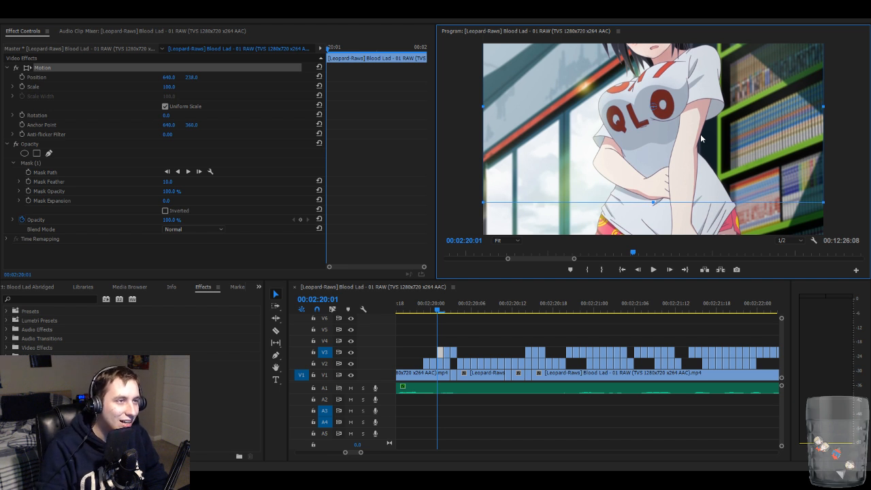
key("Down")
key("Down")
key("Down")
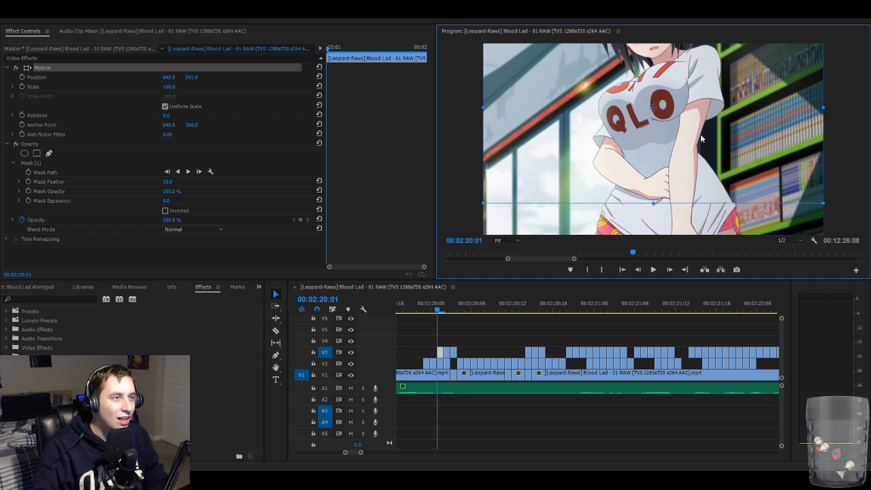
left_click(497, 220)
left_click(488, 334)
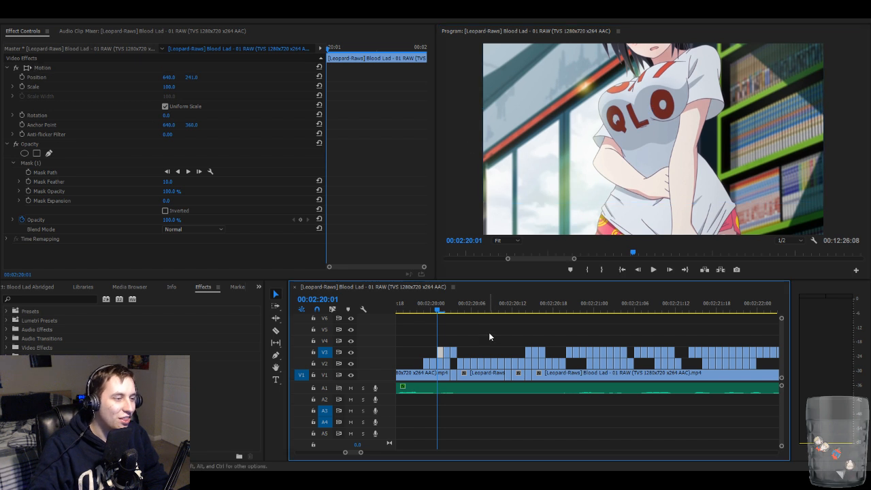
- Reposition the masked V3 clip at 00:02:20:02 to 650.2, 251 with its horizontal anchor point at 650.2, aligning its mouth with the face
key("Right")
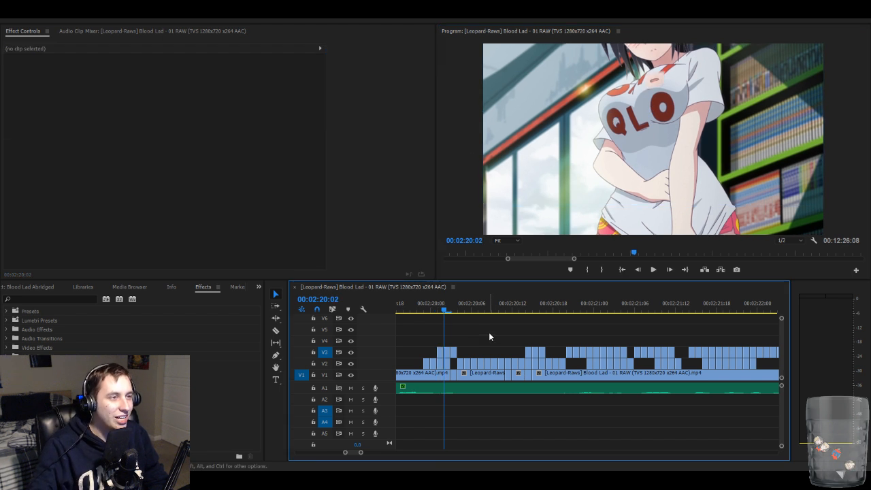
left_click(448, 354)
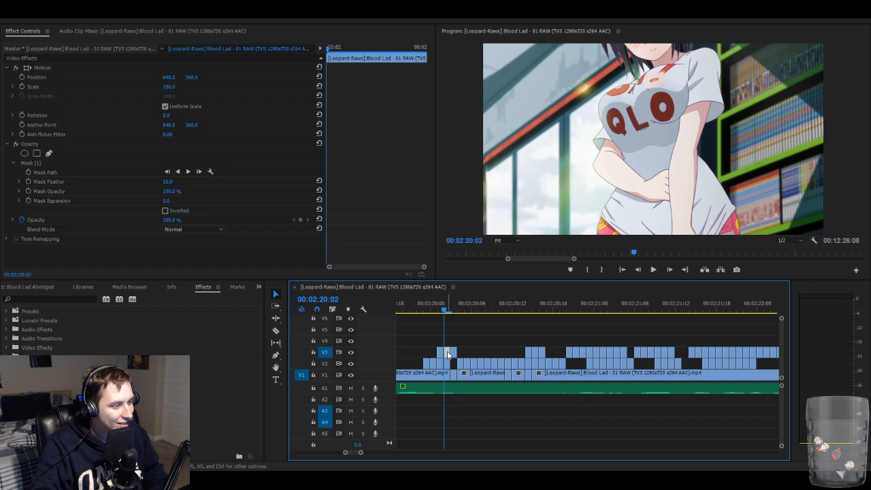
left_click(655, 139)
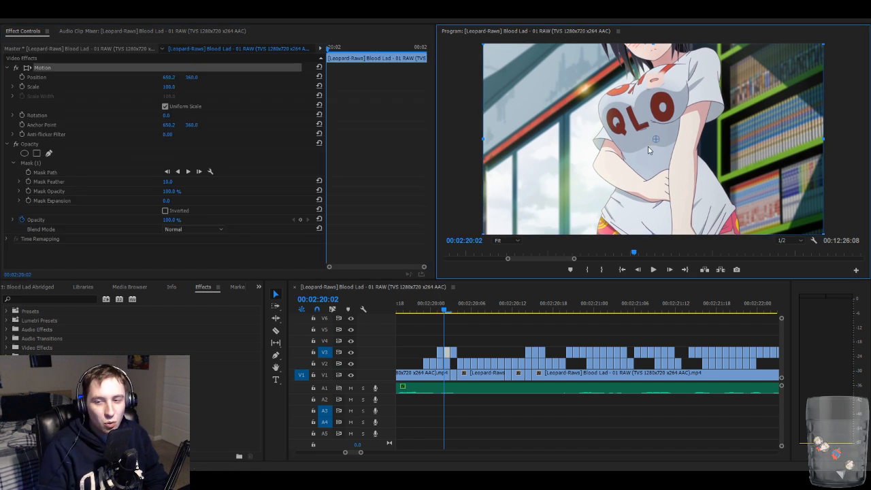
key("Up")
key("Up")
key("Up")
key("Up")
key("Up")
key("Up")
key("Up")
key("Up")
key("Up")
key("Up")
key("Up")
key("Up")
key("Up")
key("Up")
key("Up")
key("Up")
key("Up")
key("Up")
key("Up")
key("Up")
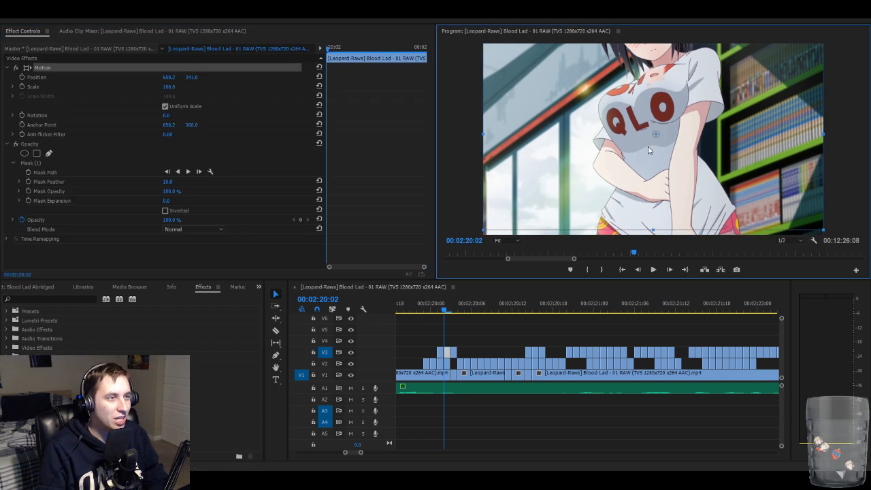
key("Up")
key("Up")
key("Up")
key("Up")
key("Up")
key("Up")
key("Up")
key("Up")
key("Up")
key("Up")
key("Up")
key("Up")
key("Up")
key("Up")
key("Up")
key("Up")
key("Up")
key("Up")
key("Up")
key("Up")
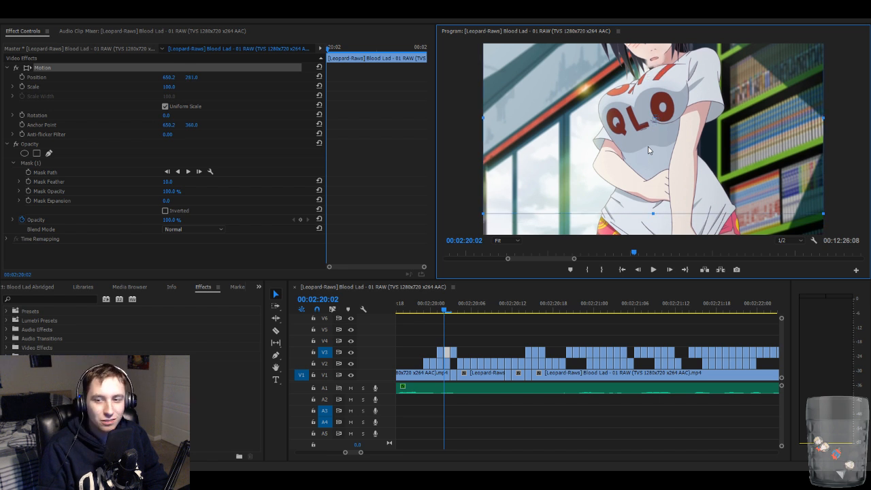
key("Up")
key("Up")
key("Up")
key("Up")
key("Up")
key("Up")
key("Up")
key("Up")
key("Up")
key("Up")
key("Up")
key("Up")
key("Up")
key("Up")
key("Up")
key("Up")
key("Up")
key("Up")
key("Up")
key("Up")
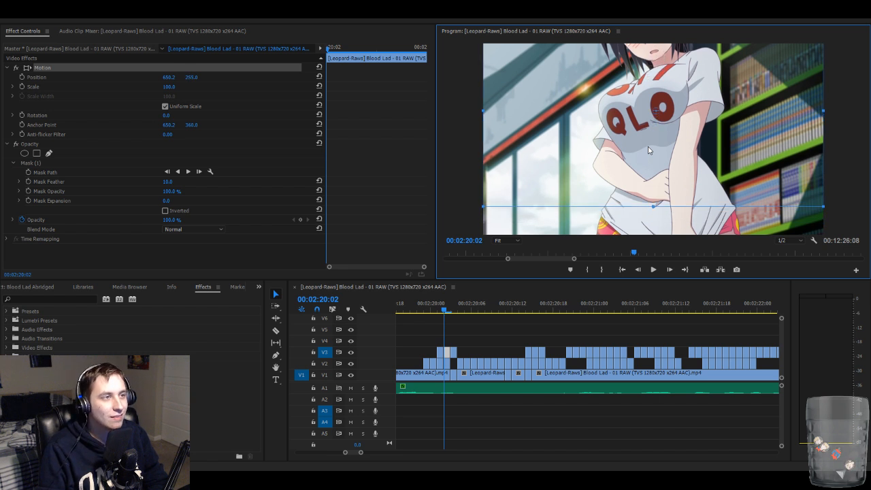
key("Down")
key("Down")
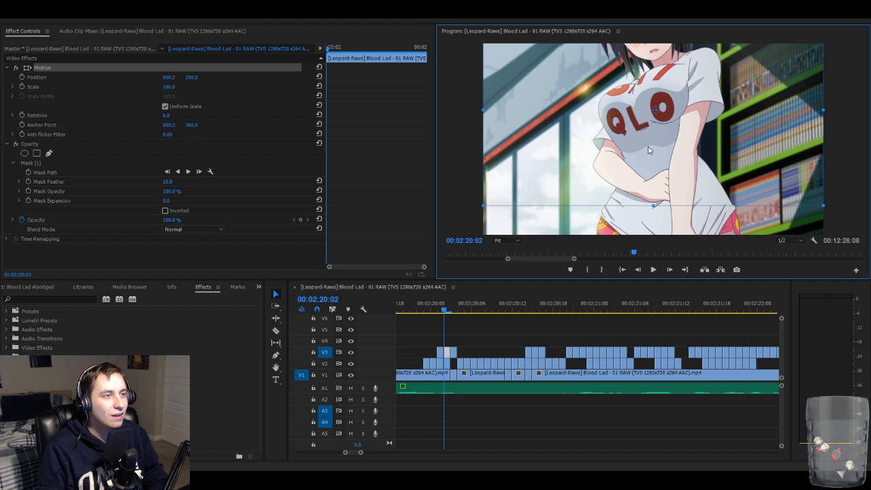
key("Down")
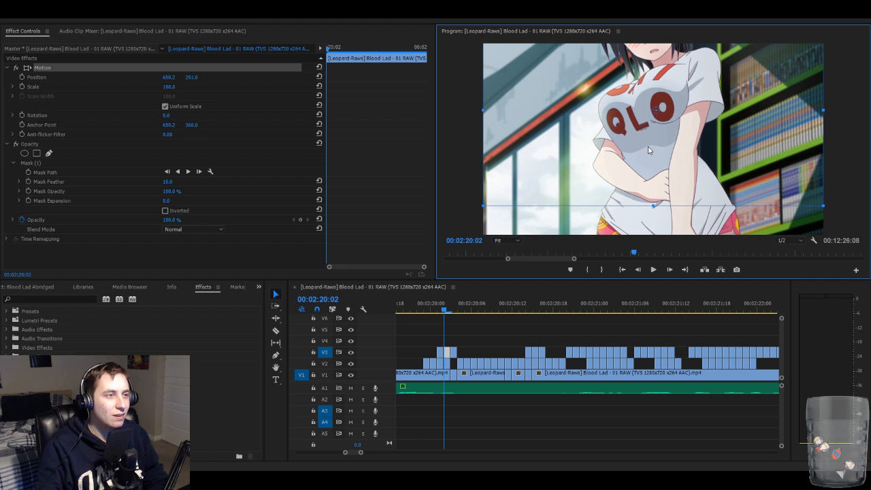
left_click(511, 329)
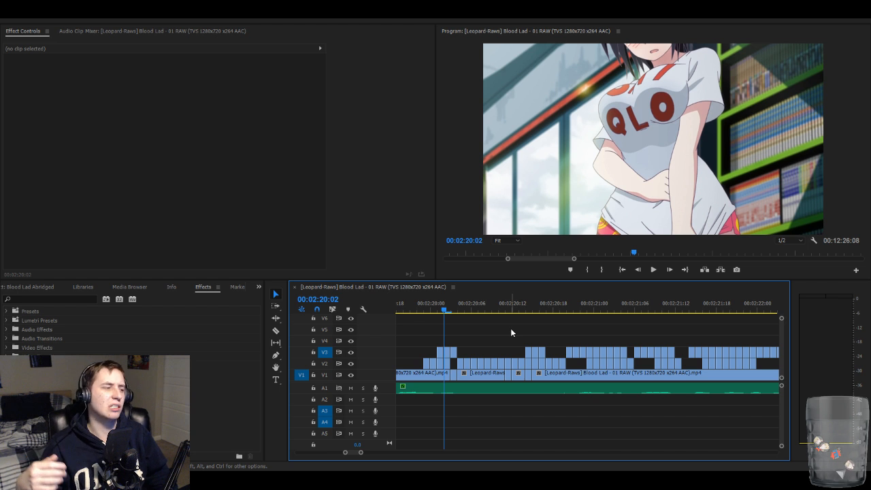
- Move the masked V3 clip at 00:02:20:03 up to a vertical position of 260, aligning its mouth with the girl's face
key("Right")
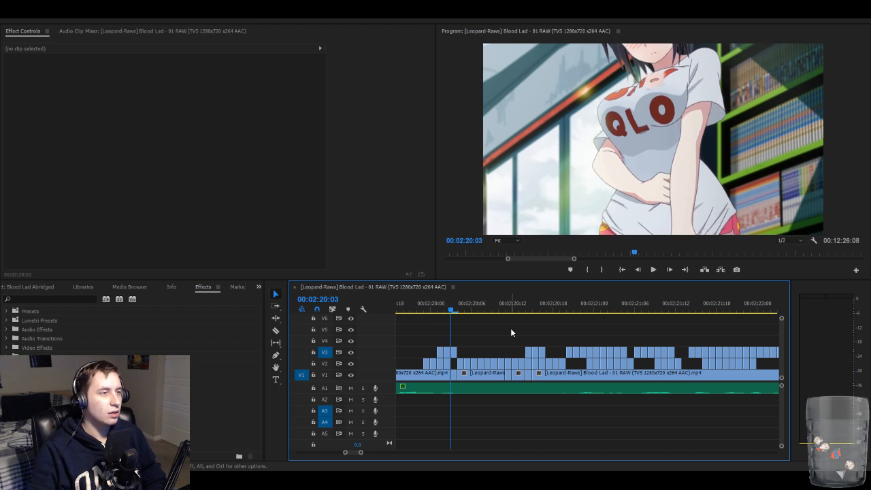
left_click(453, 352)
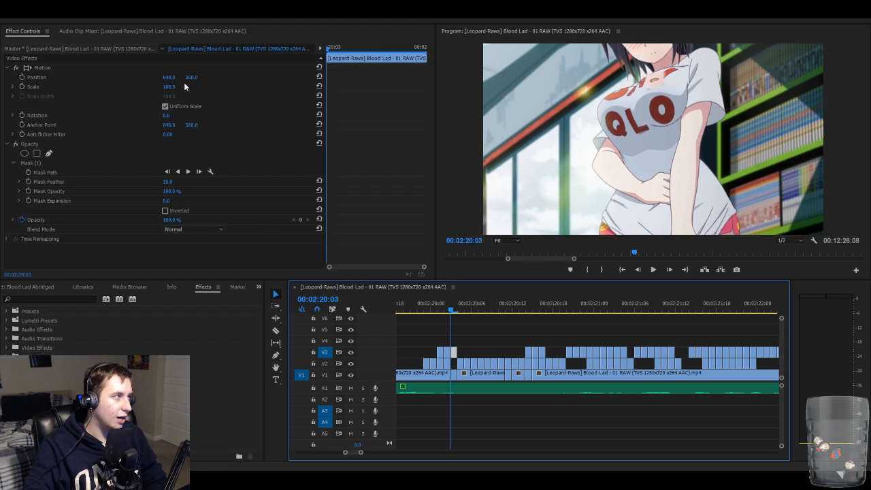
left_click(42, 68)
left_click(478, 109)
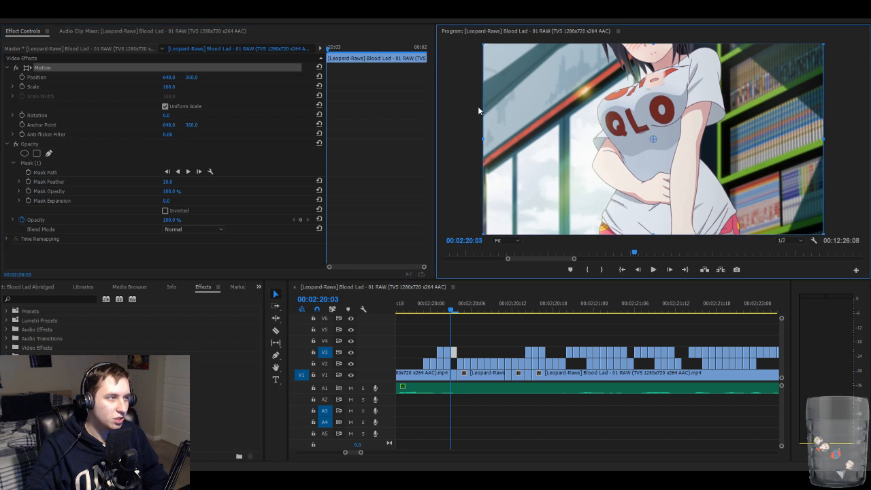
key("shift+Up")
key("shift+Up")
key("Up")
key("Up")
key("Up")
key("Up")
key("Up")
key("Up")
key("Up")
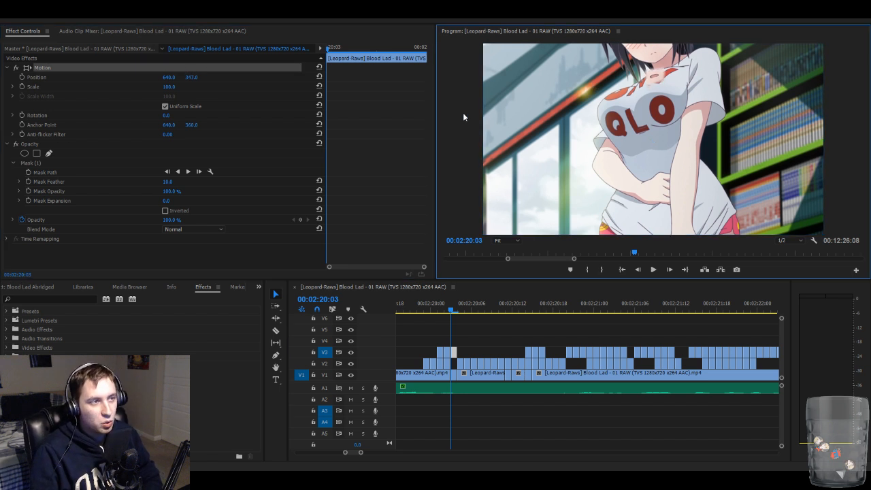
key("shift+Up")
key("shift+Up")
key("shift+Up")
key("shift+Up")
key("shift+Up")
key("shift+Up")
key("Up")
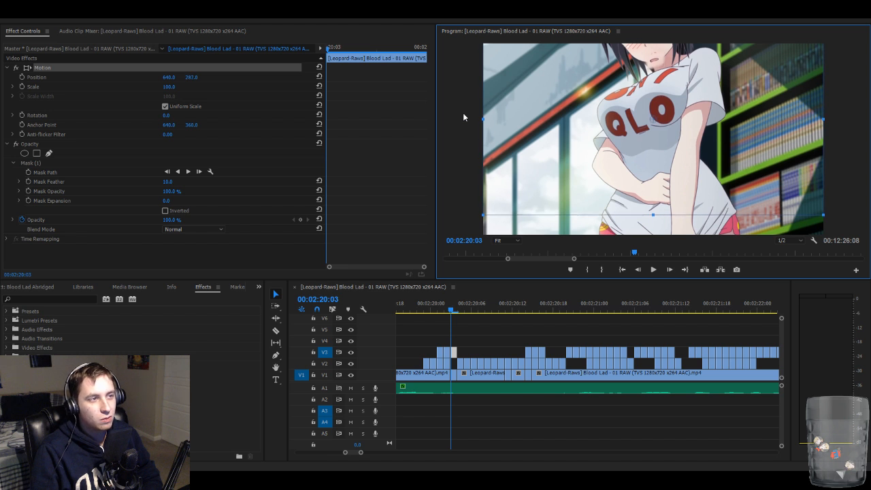
key("shift+Up")
key("Up")
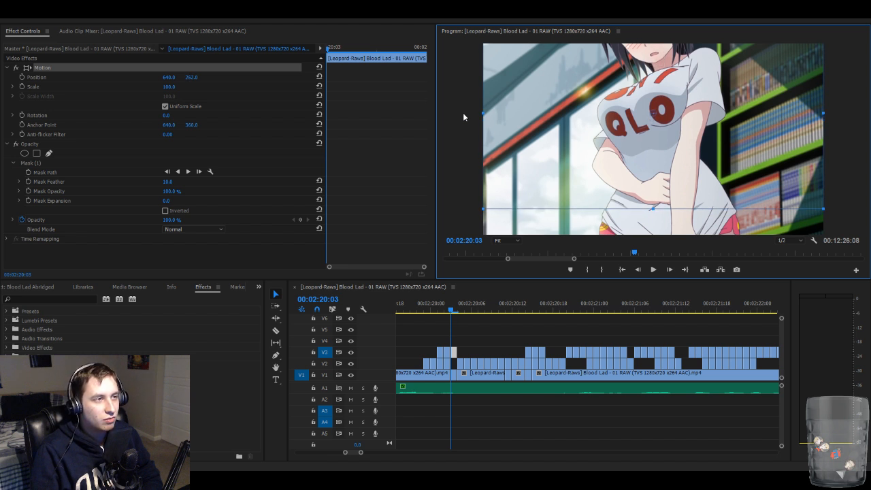
key("Up")
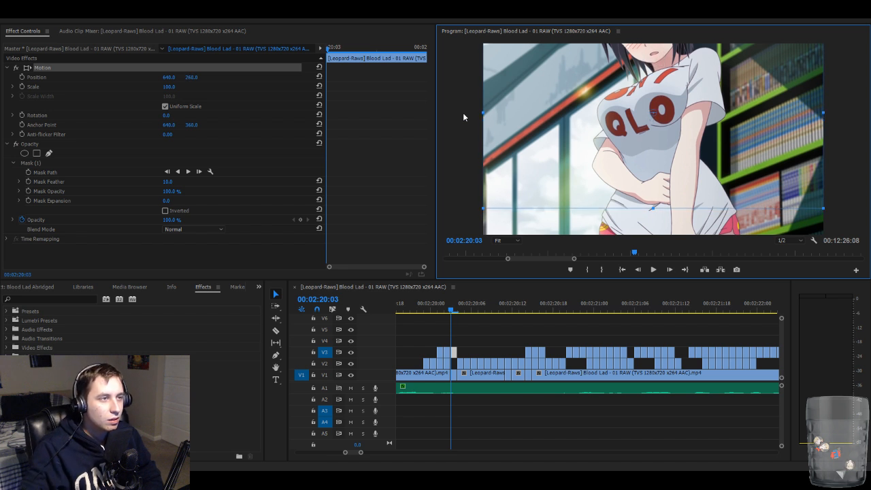
left_click(518, 330)
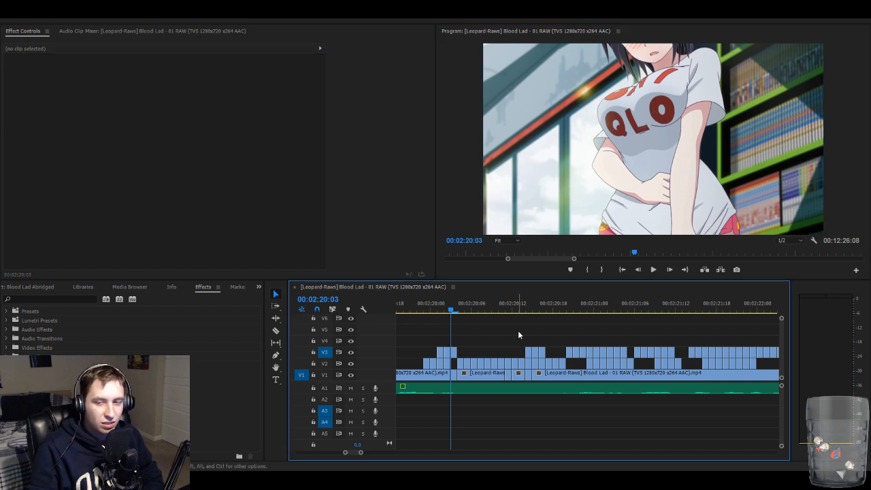
- Try small vertical nudges of the masked V3 clip at 00:02:20:14 against the girl's mouth
key("space")
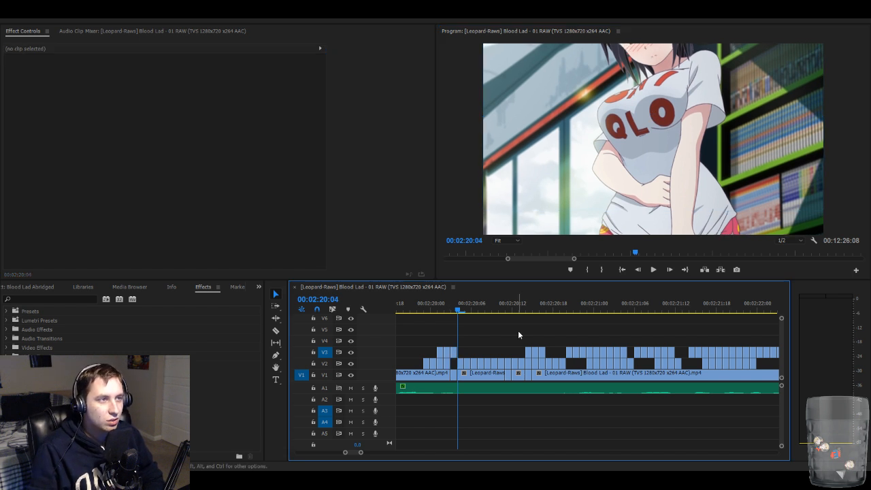
key("space")
key("Left")
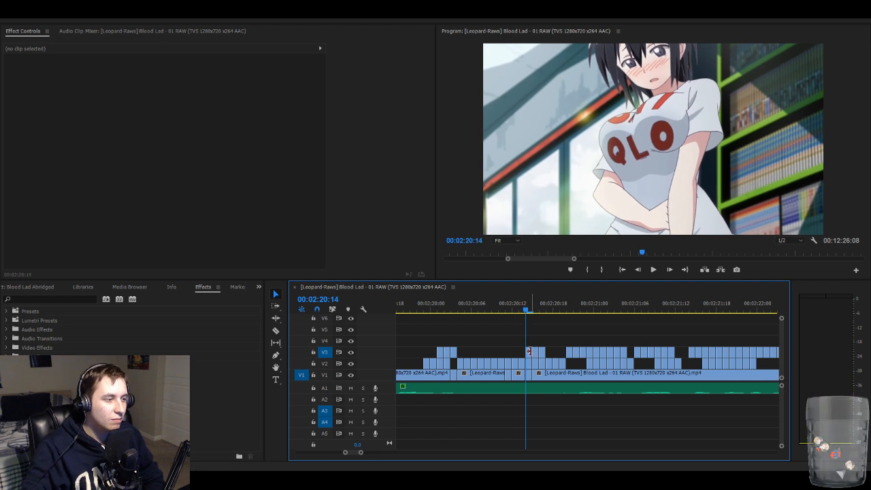
left_click(529, 352)
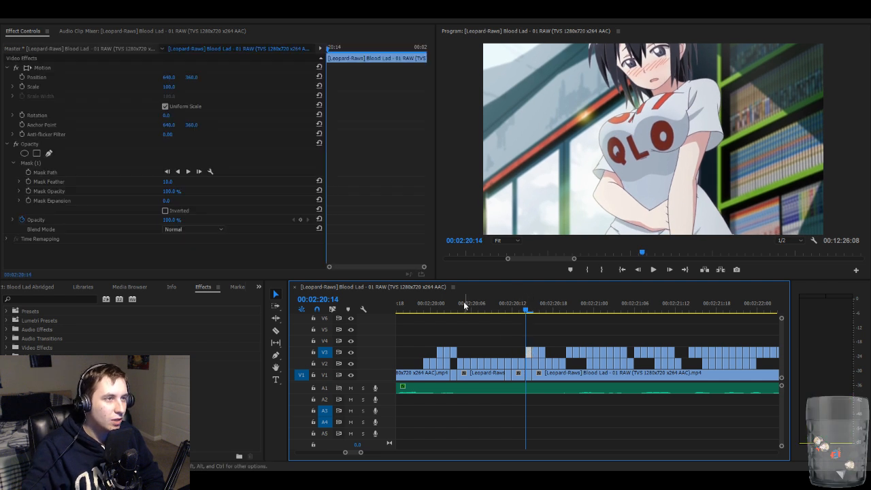
left_click(206, 67)
left_click(561, 141)
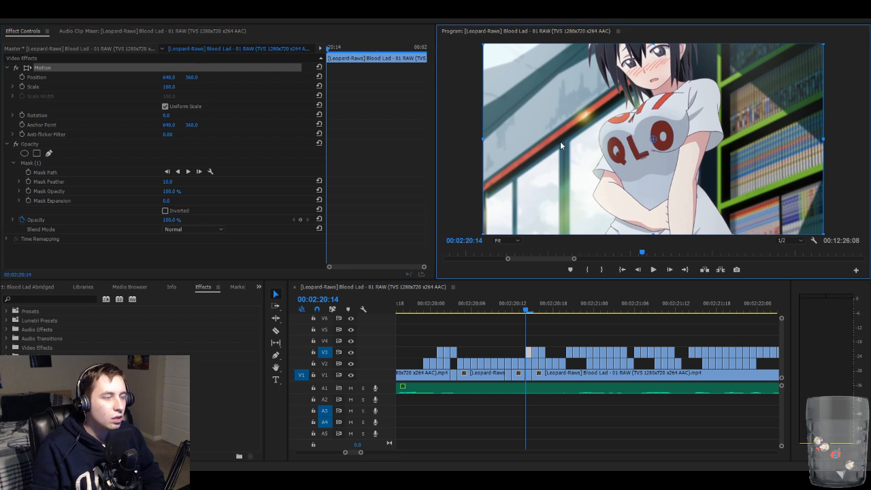
key("Down")
key("Down")
key("Up")
key("Up")
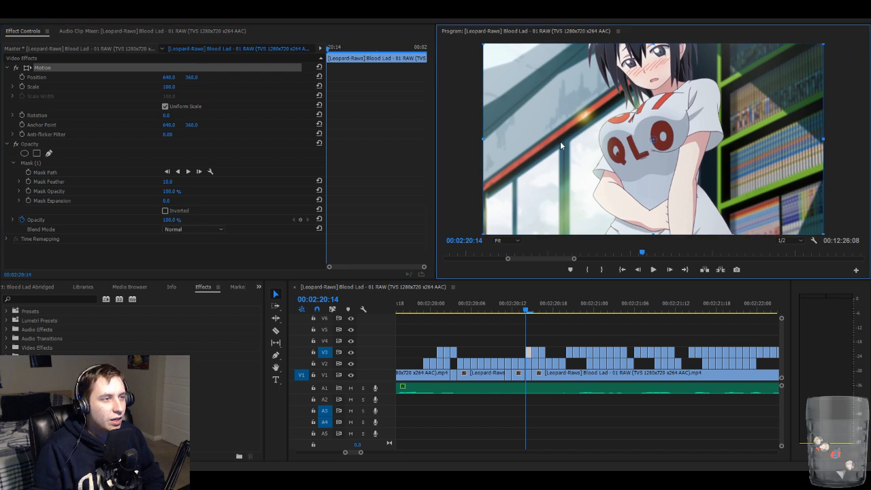
key("Up")
key("Down")
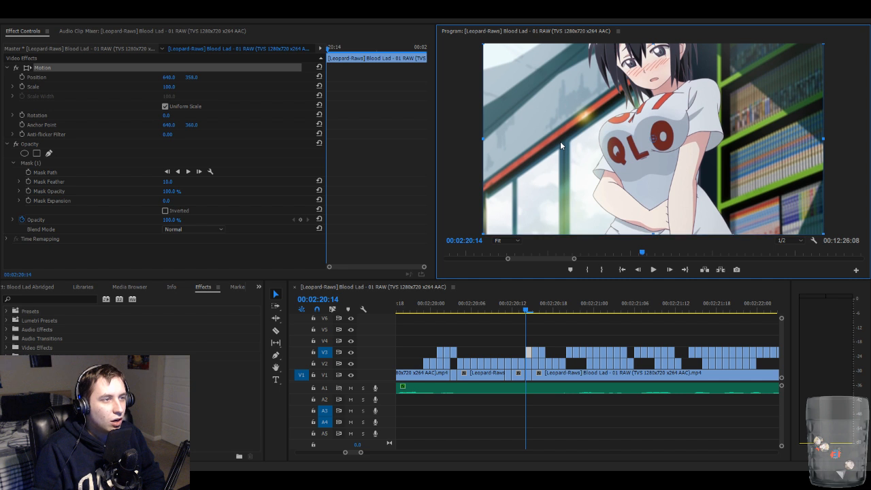
key("Up")
key("Down")
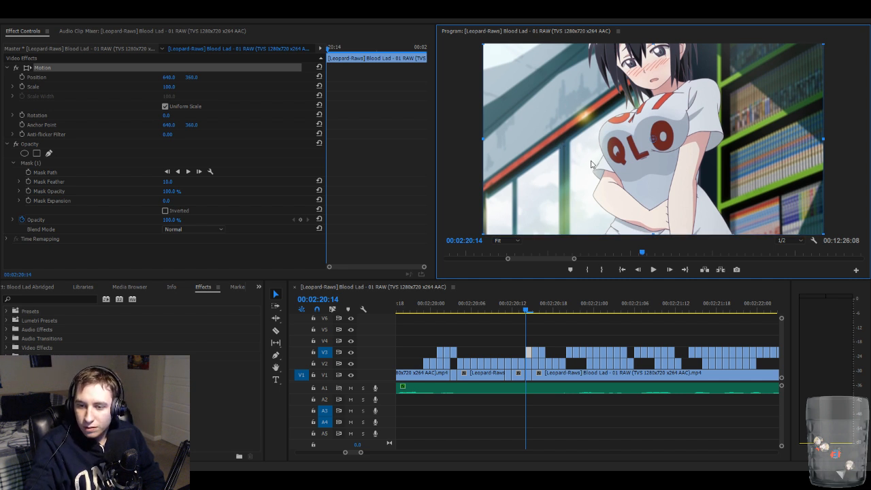
left_click(553, 328)
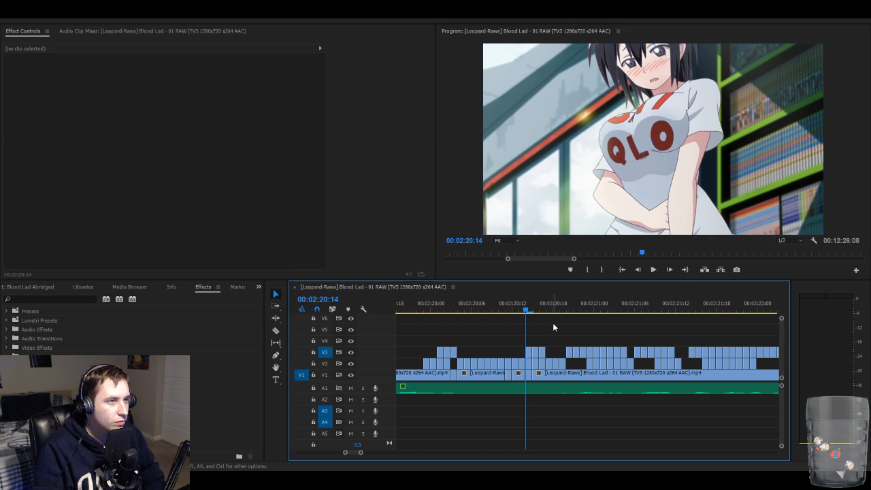
- Shift the opacity mask of the V3 clip at 00:02:20:15 slightly upward so it encloses the source mouth
key("Right")
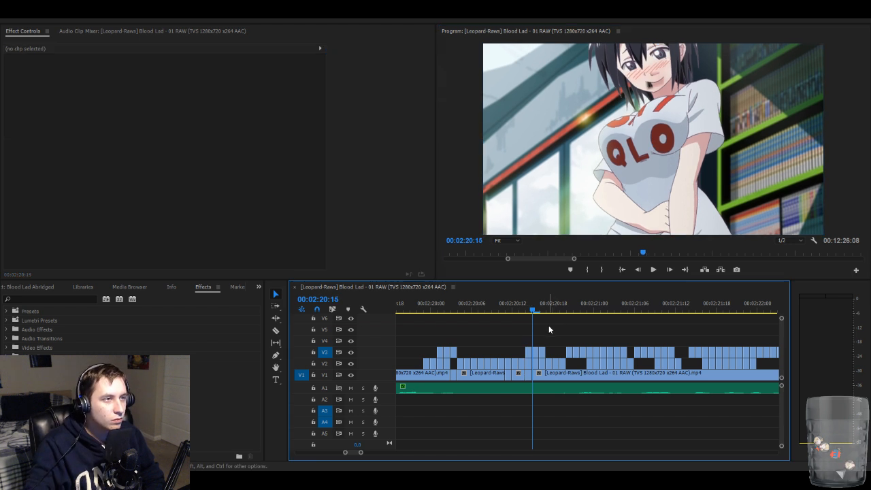
left_click(534, 349)
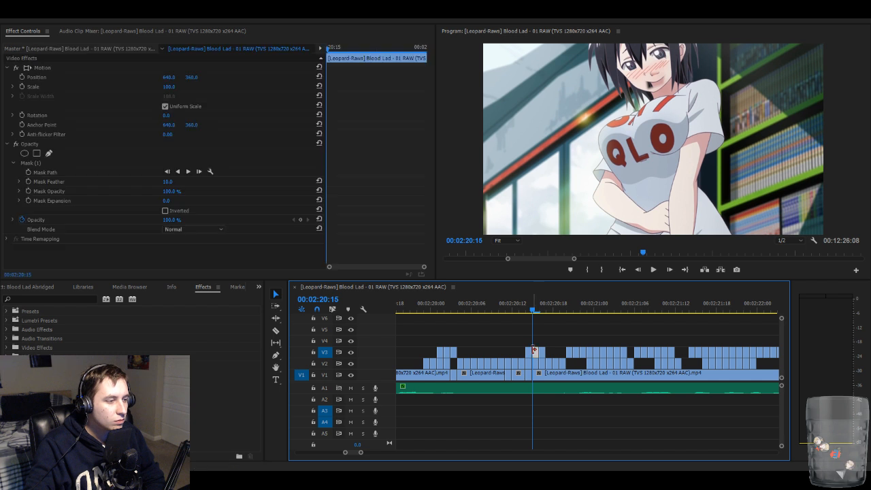
left_click(47, 162)
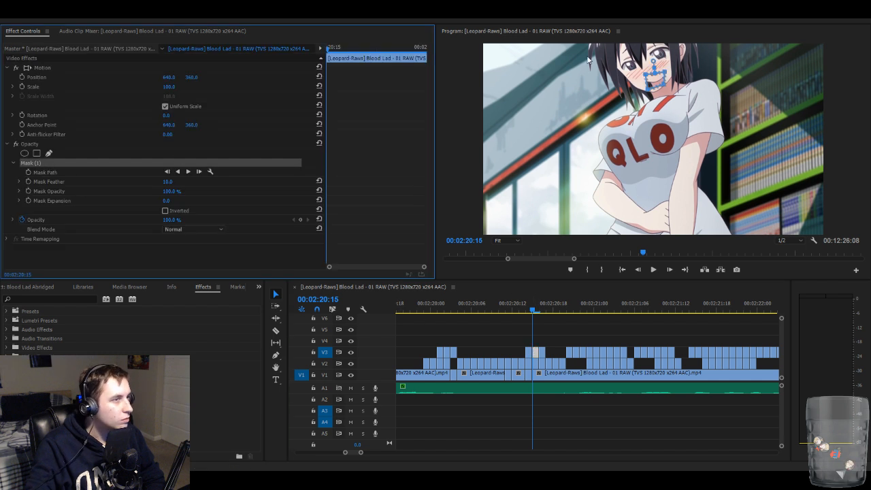
left_click(654, 81)
left_click_drag(653, 81, 656, 74)
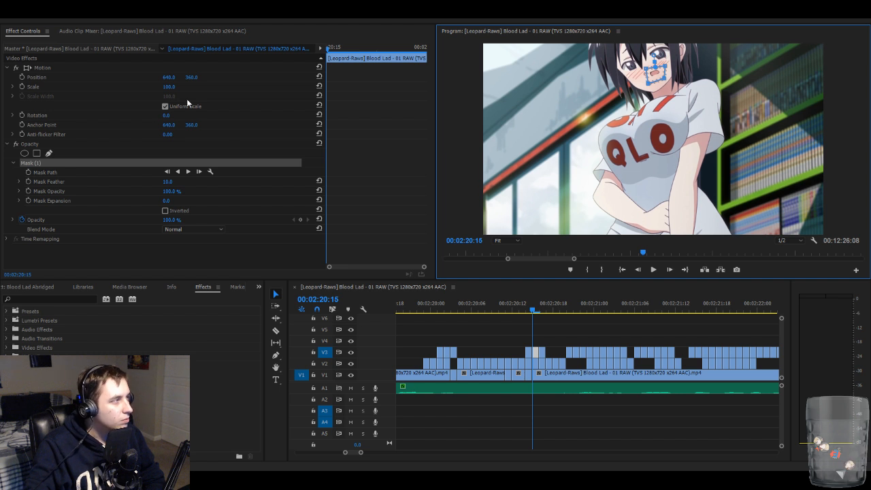
- Move the masked V3 clip at 00:02:20:15 down to a vertical position of 396, aligning its mouth with the girl's face
left_click(150, 67)
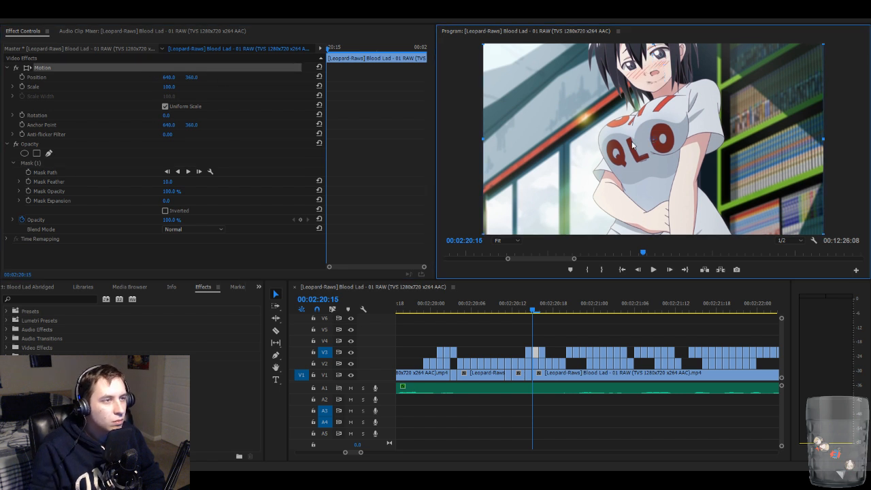
key("Down")
key("Down")
key("Down")
key("Down")
key("Down")
key("Down")
key("Down")
key("Down")
key("Down")
key("Down")
key("Down")
key("Down")
key("Down")
key("Down")
key("Down")
key("Down")
key("Down")
key("Down")
key("Down")
key("Down")
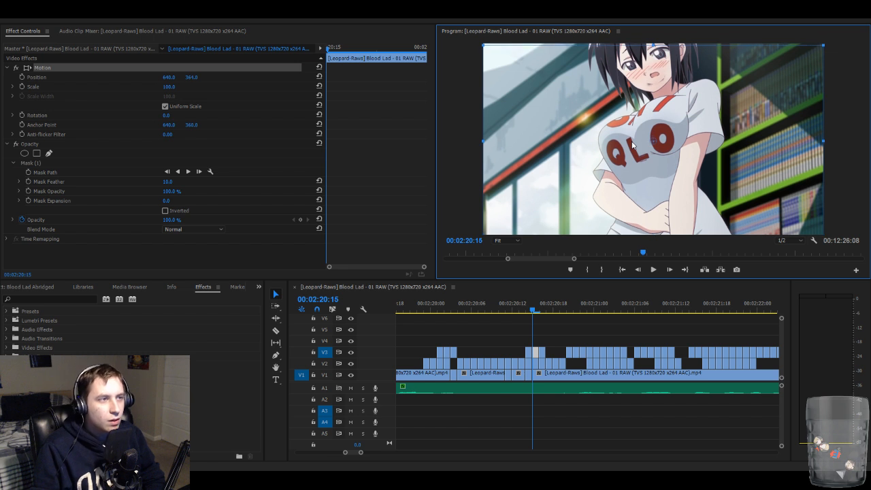
key("Down")
key("Down")
key("Down")
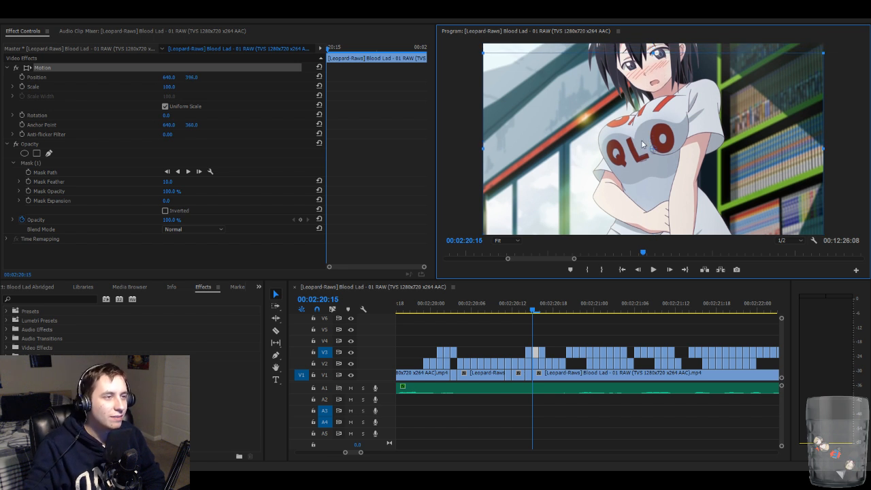
key("Down")
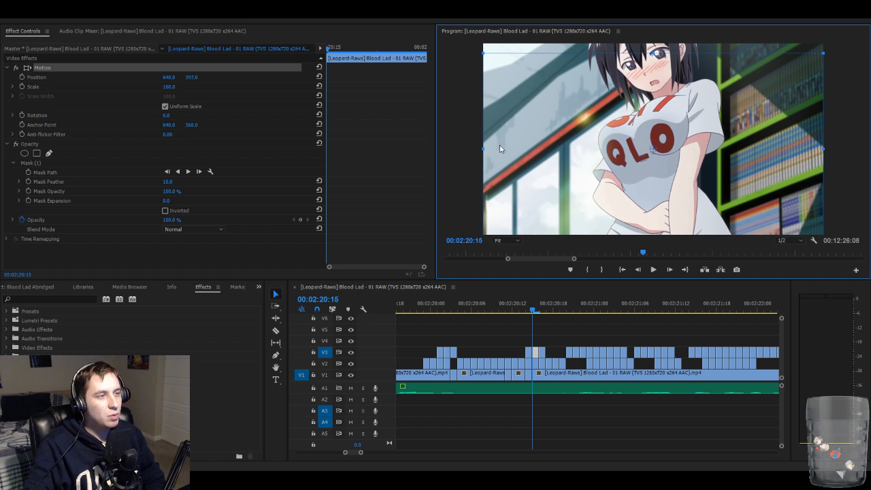
key("Up")
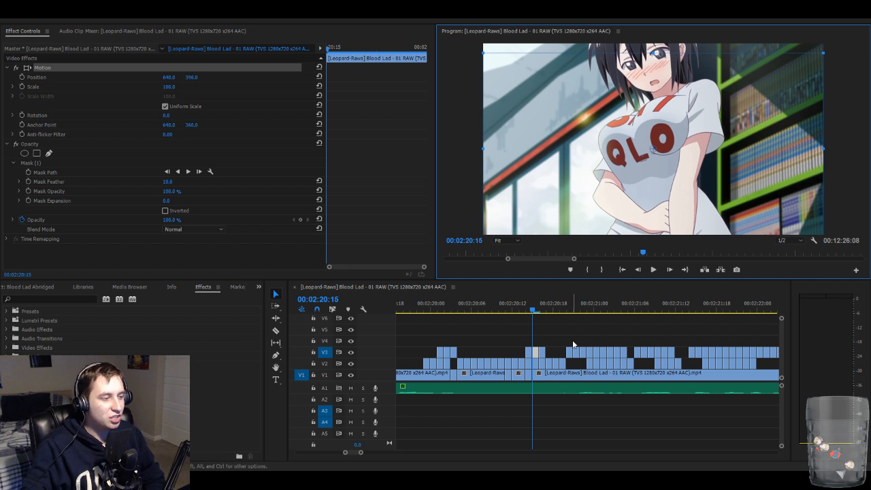
left_click(567, 344)
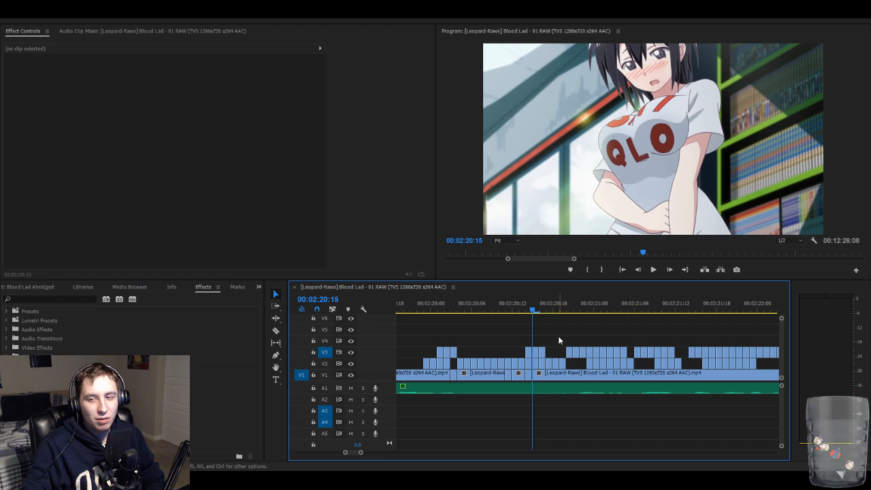
- Move the masked V3 clip at 00:02:20:16 down to a vertical position of 378, aligning its mouth with the face
key("Right")
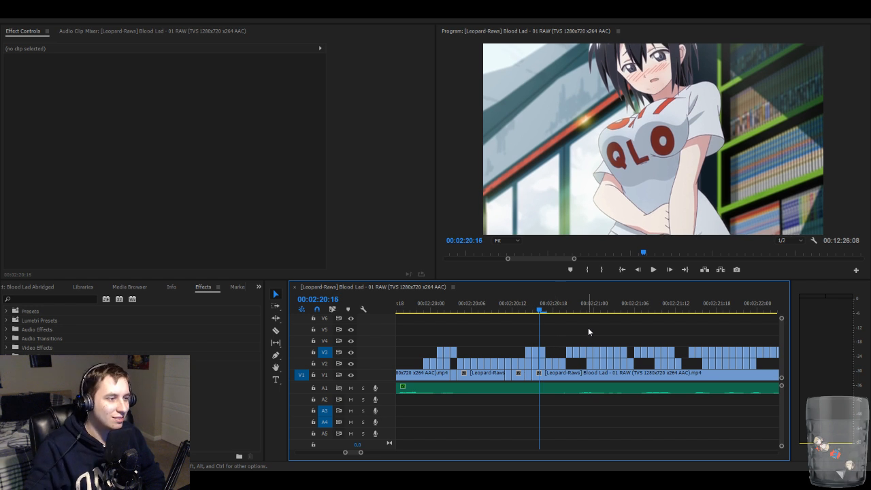
left_click(542, 351)
left_click(258, 72)
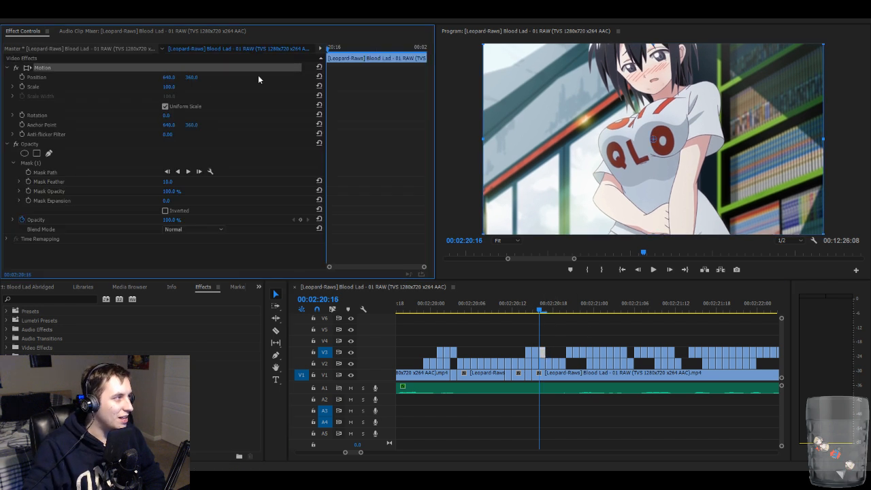
left_click(570, 156)
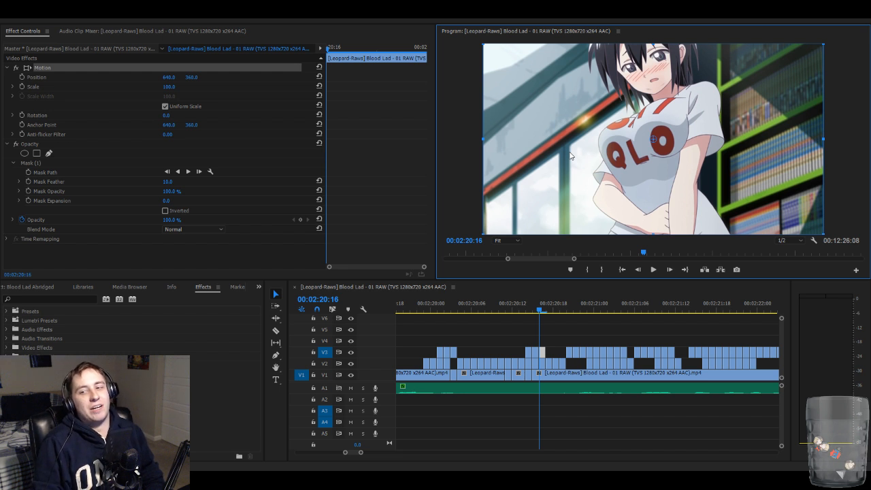
key("shift+Down")
key("shift+Down")
key("shift+Down")
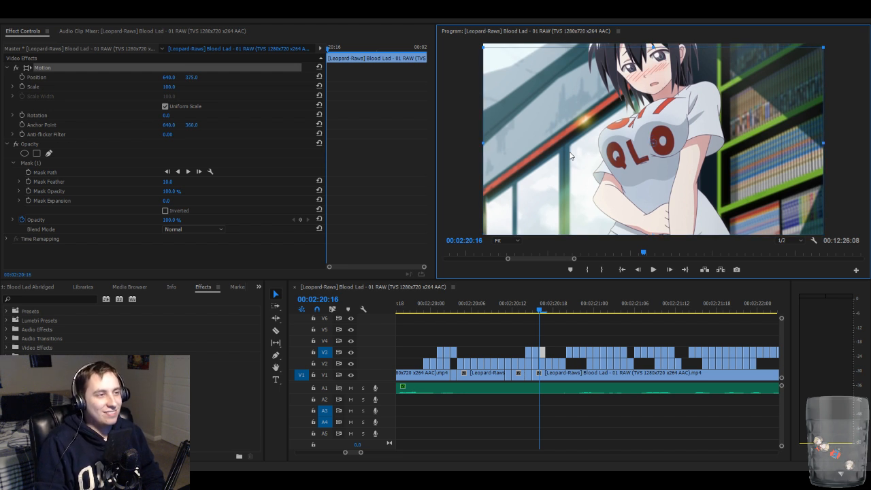
key("Down")
key("Down")
key("Down")
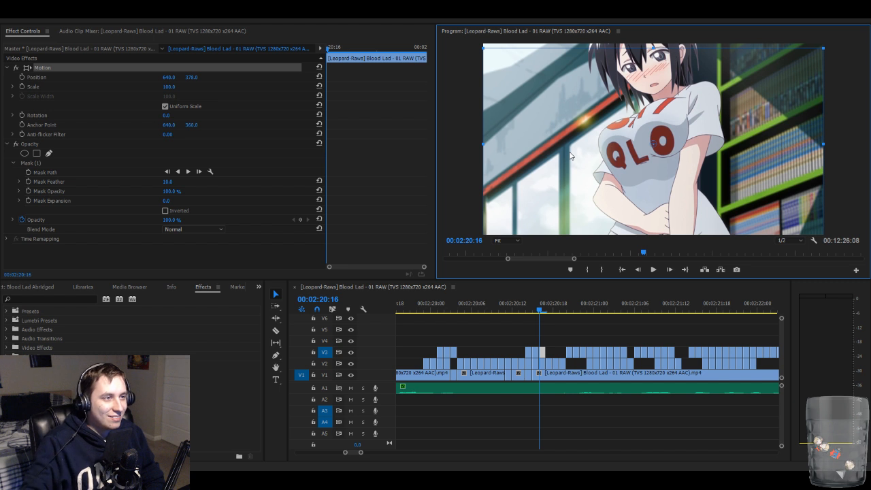
left_click(586, 336)
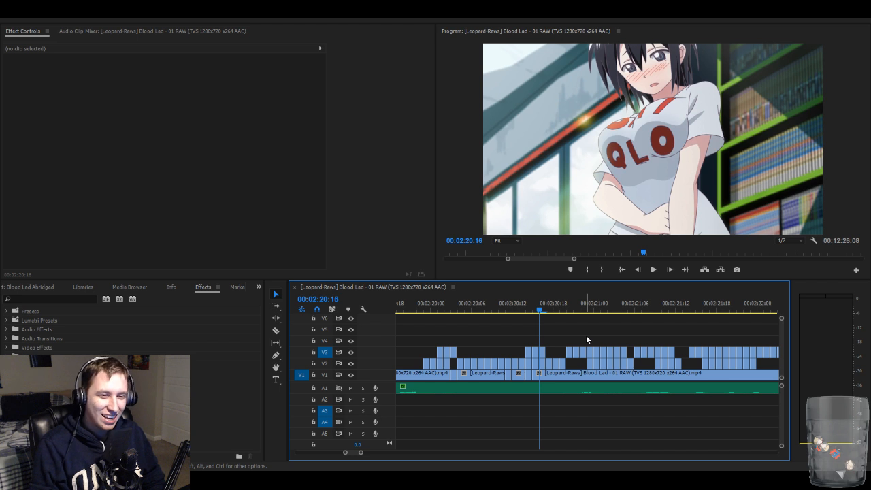
- Move the masked V3 clip at 00:02:20:20 down to a vertical position of 411, aligning its mouth with the girl's face
key("Right")
key("Right")
key("Right")
key("Right")
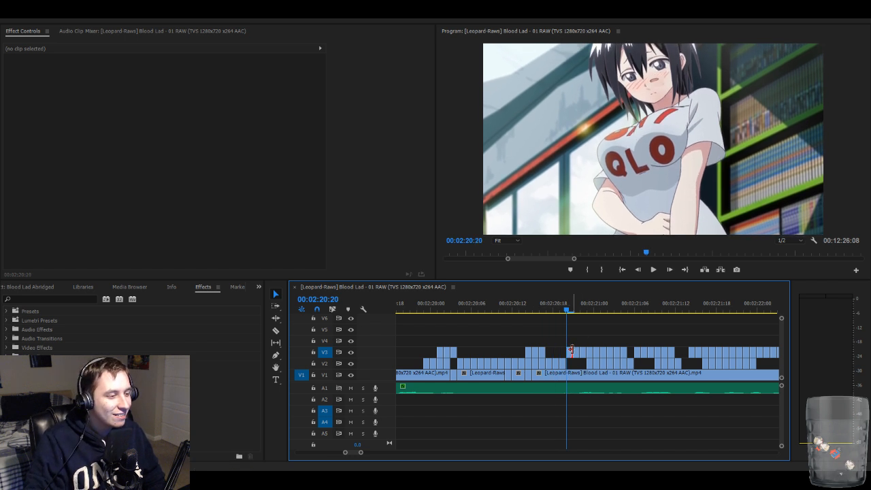
left_click(570, 353)
left_click(218, 66)
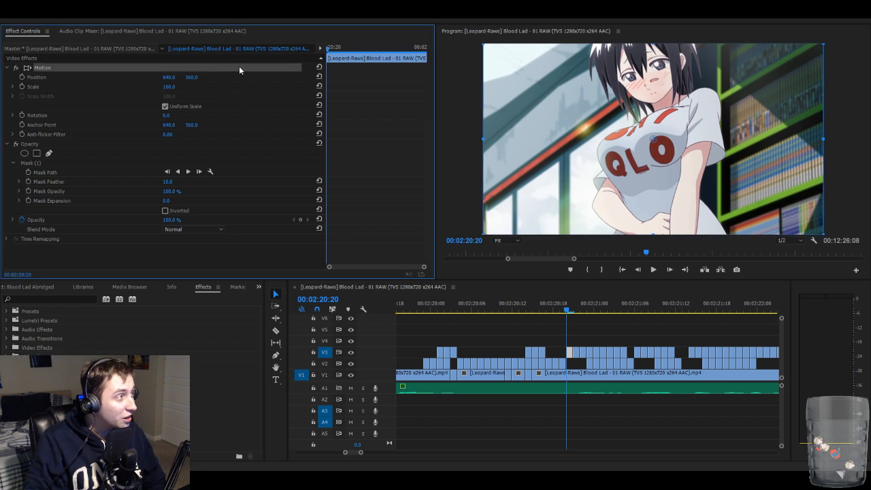
left_click(543, 159)
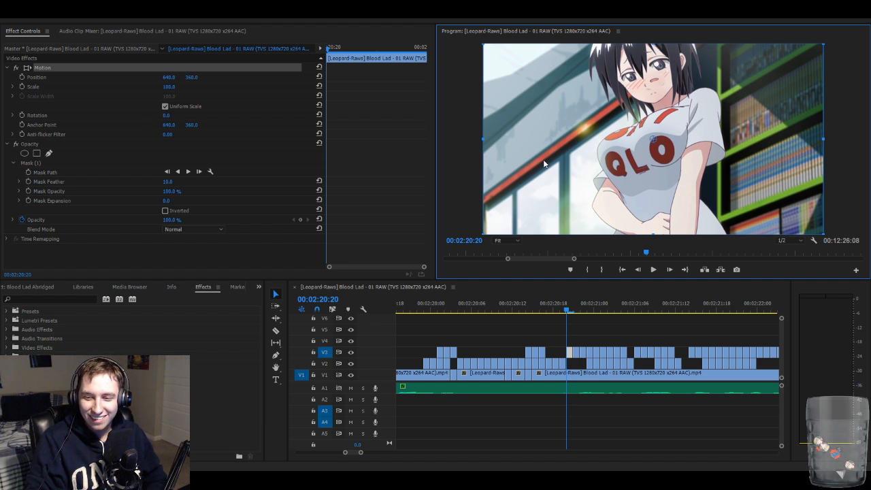
key("Down")
key("Down")
key("Down")
key("Down")
key("Down")
key("Down")
key("Down")
key("Down")
key("Down")
key("Down")
key("Down")
key("Down")
key("Down")
key("Down")
key("Down")
key("Down")
key("Down")
key("Down")
key("Down")
key("Down")
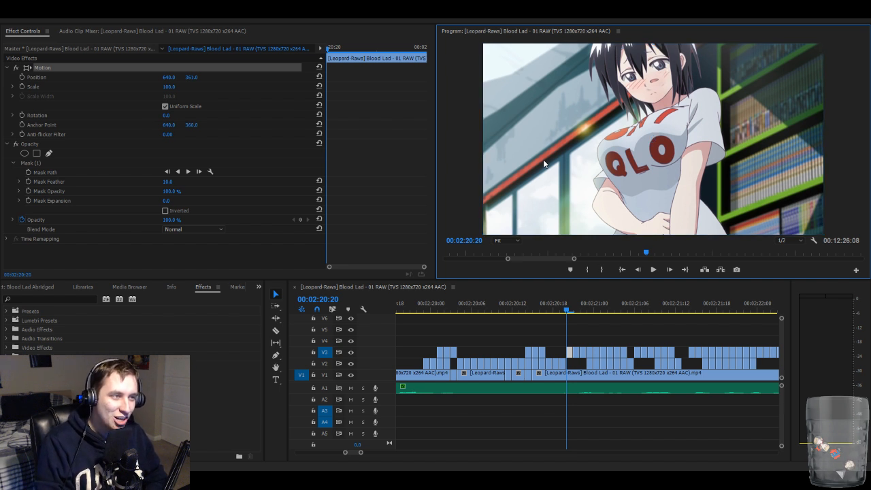
key("Down")
key("Down")
key("Down")
key("Down")
key("Down")
key("Down")
key("Down")
key("Down")
key("Down")
key("Down")
key("Down")
key("Down")
key("Down")
key("Down")
key("Down")
key("Down")
key("Down")
key("Down")
key("Down")
key("Down")
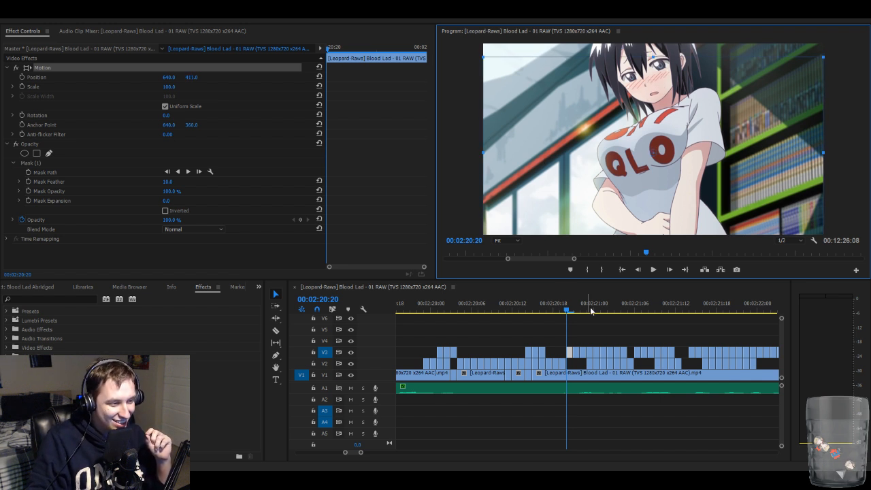
left_click(593, 328)
- Shift the opacity mask of the V3 clip at 00:02:20:21 slightly upward so it encloses the source mouth
key("Right")
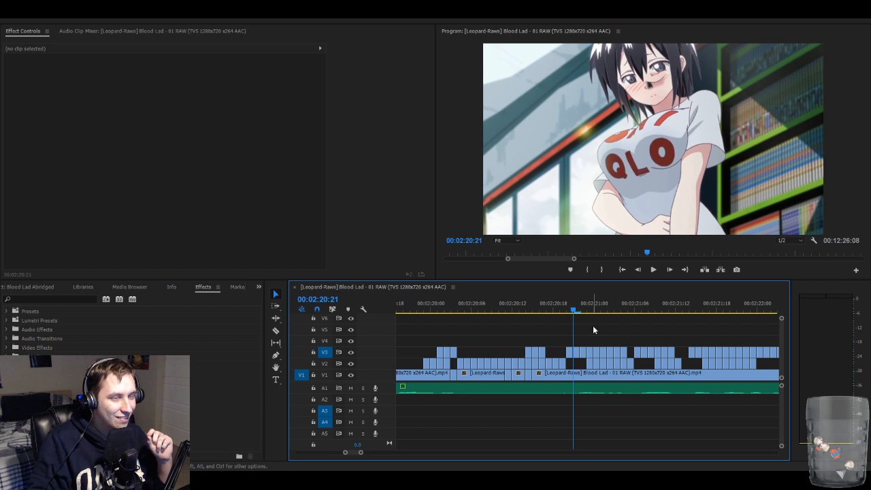
left_click(578, 353)
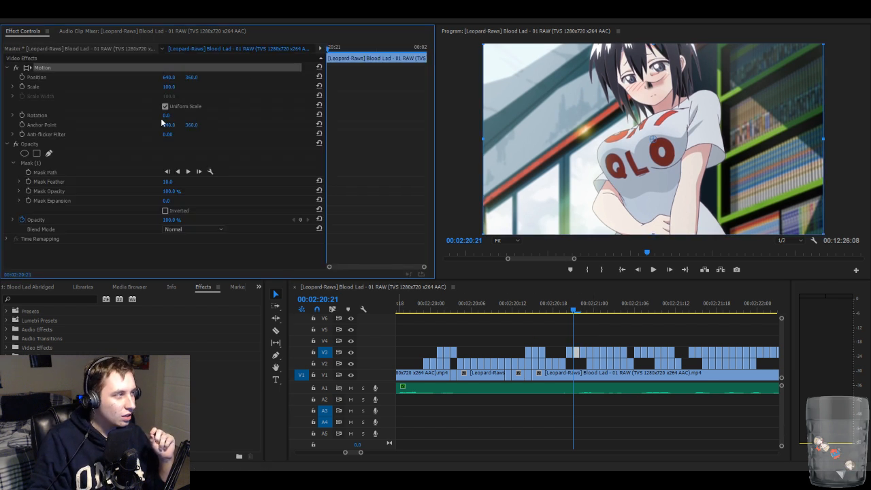
left_click(121, 164)
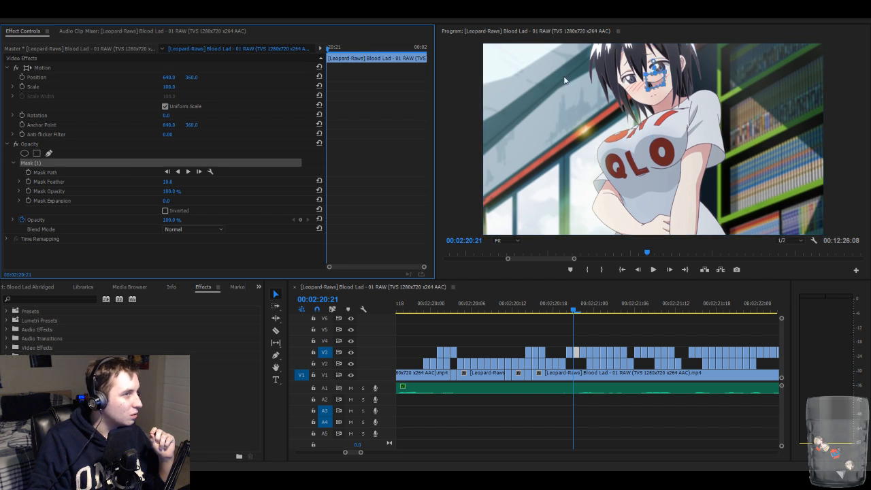
left_click(655, 77)
left_click_drag(655, 79, 653, 74)
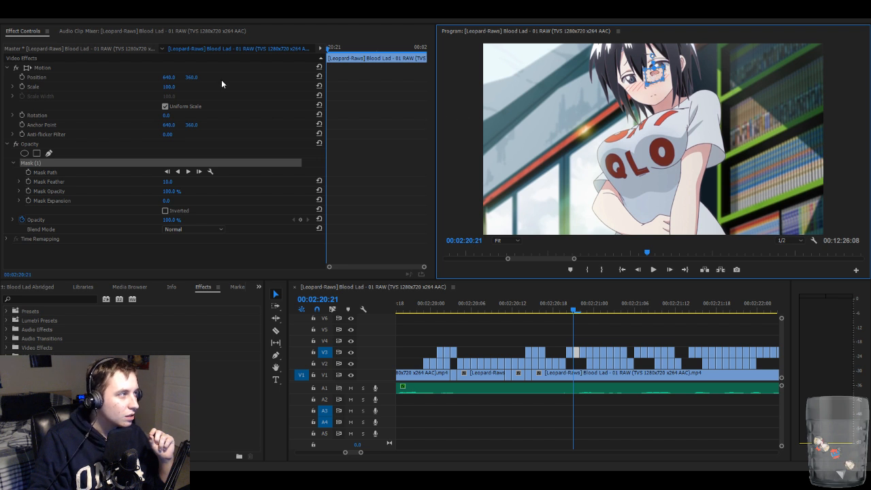
- Move the masked V3 clip at 00:02:20:21 down to a vertical position of 446, placing its mouth on the girl's face
left_click(247, 69)
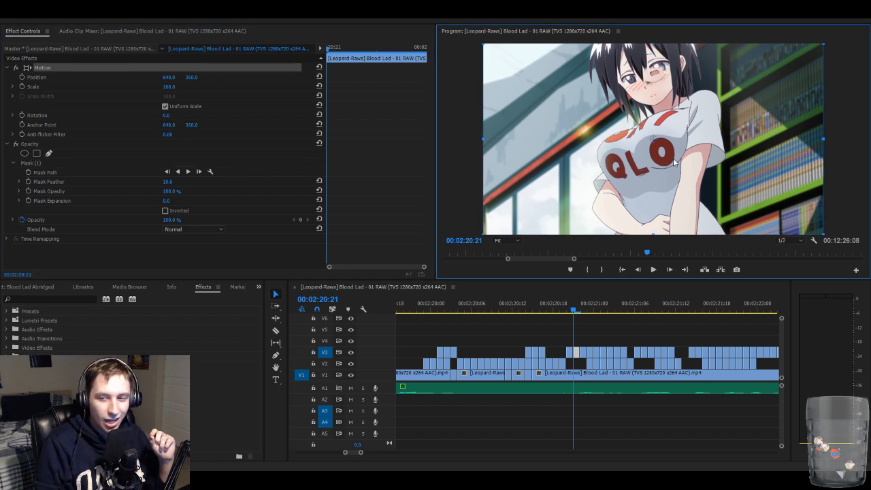
key("shift+Down")
key("shift+Down")
key("shift+Down")
key("shift+Down")
key("shift+Down")
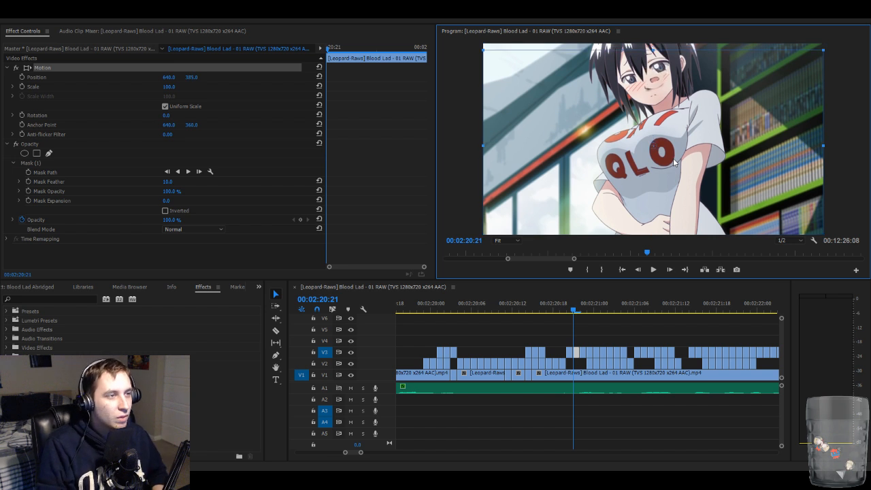
key("shift+Down")
key("shift+Down")
key("shift+Down")
key("shift+Down")
key("shift+Down")
key("shift+Down")
key("shift+Down")
key("shift+Down")
key("shift+Down")
key("shift+Down")
key("shift+Down")
key("shift+Down")
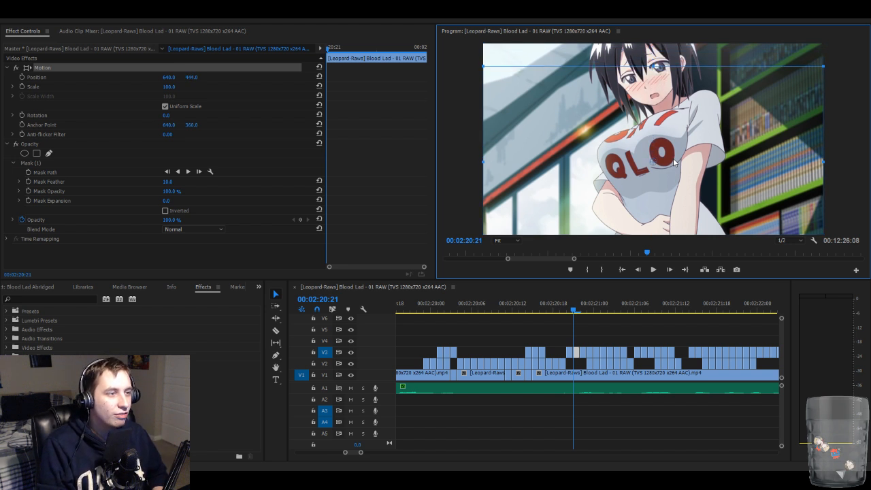
key("Down")
key("Down")
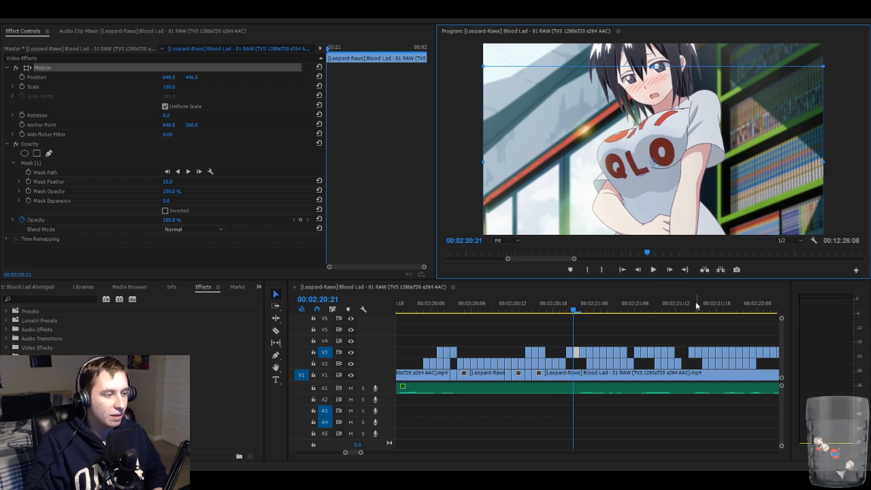
left_click(641, 337)
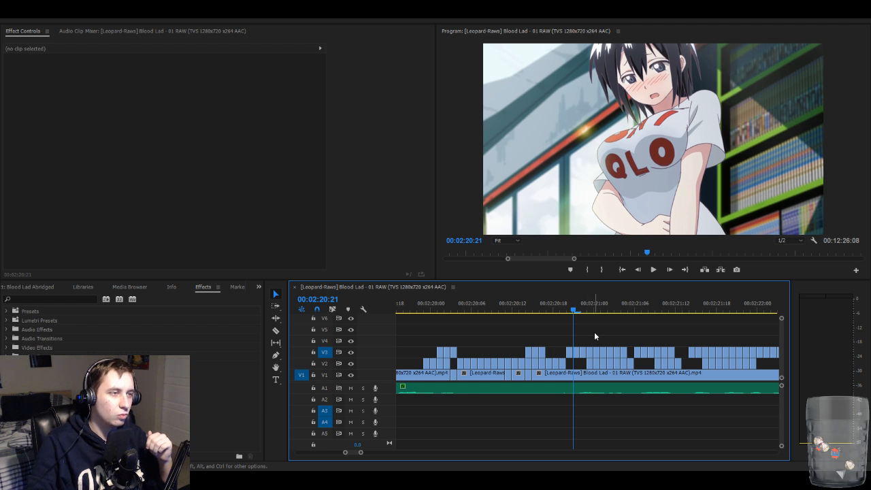
- Shift the opacity mask of the V3 clip at 00:02:20:22 slightly upward around the source mouth
key("Right")
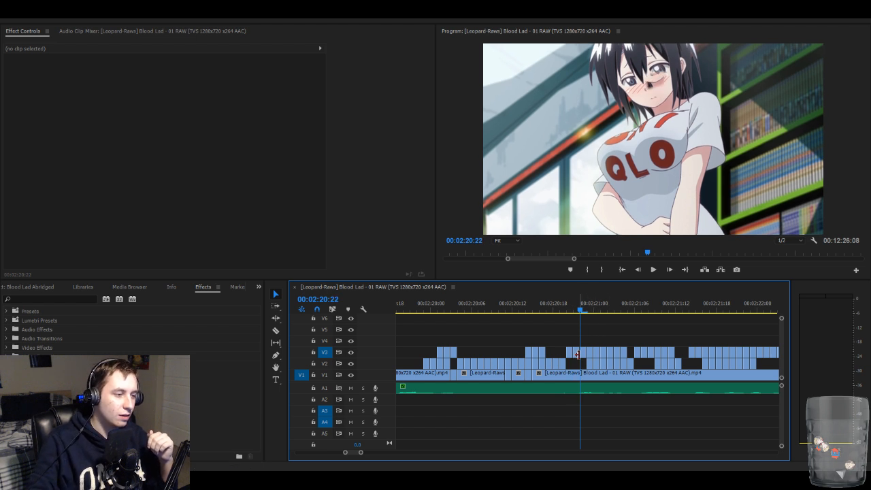
left_click(577, 353)
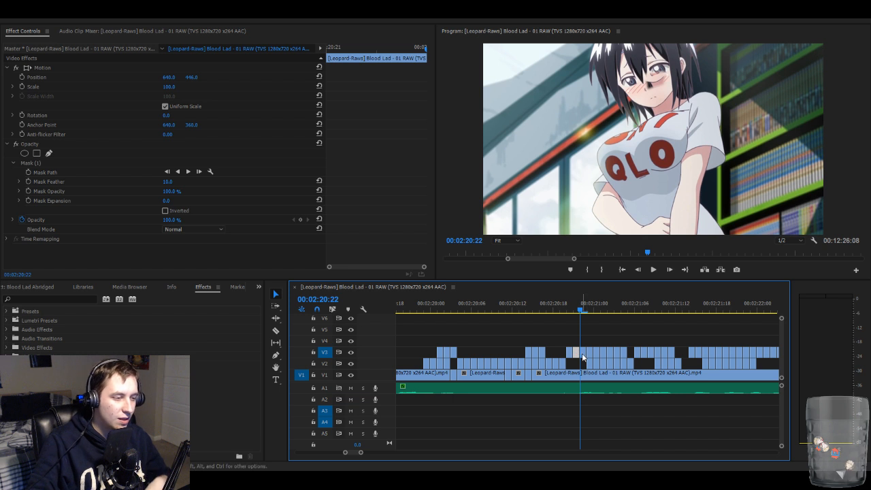
left_click(83, 163)
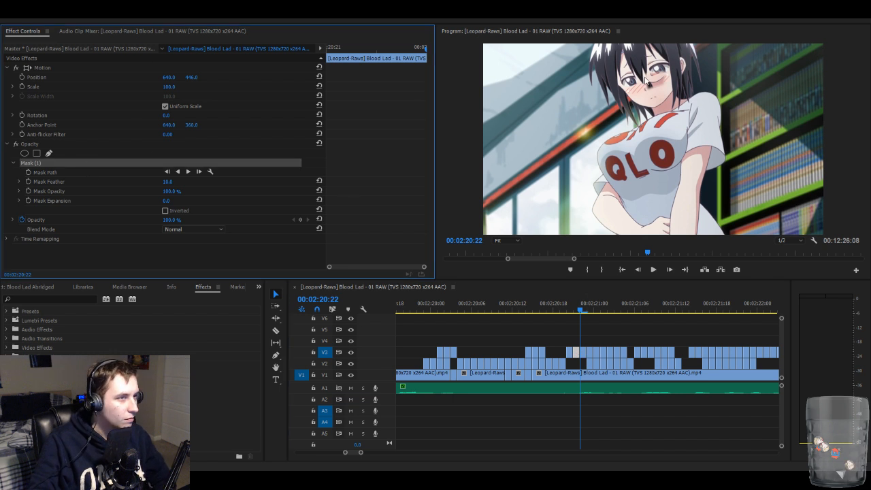
left_click(582, 351)
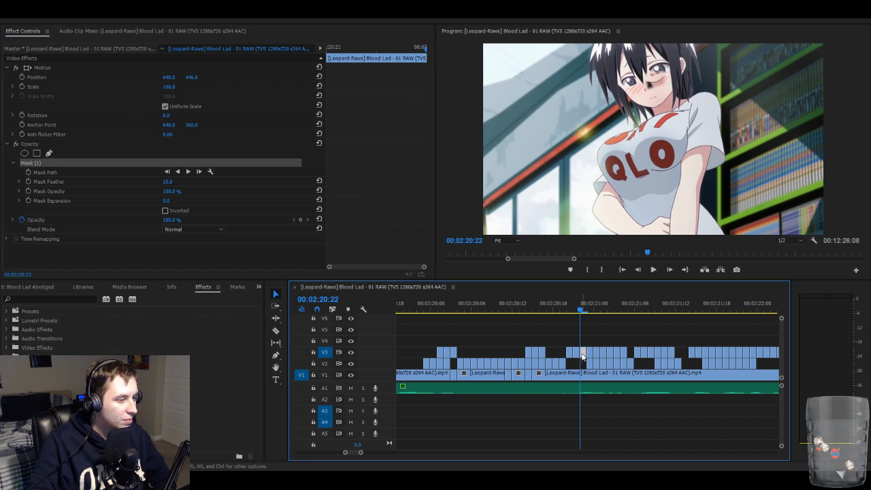
left_click(168, 162)
left_click(655, 81)
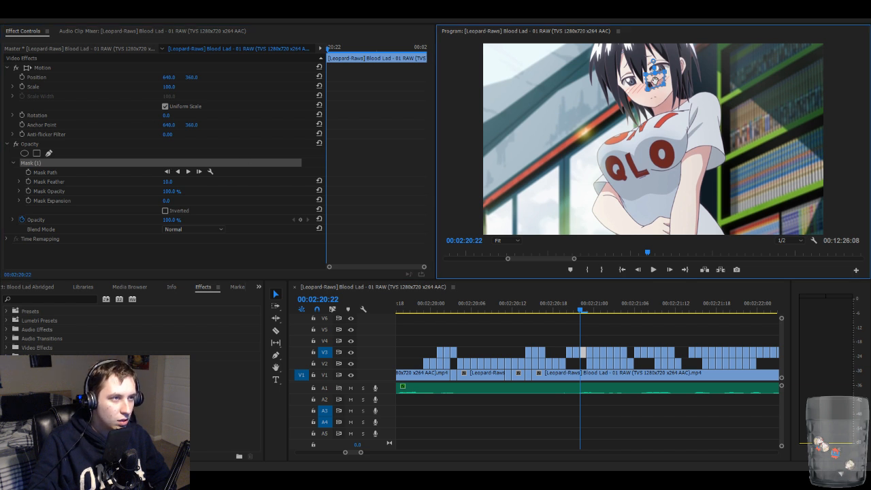
- Move the masked V3 clip at 00:02:20:22 down to a vertical position of 454, aligning its mouth with the face
left_click(247, 66)
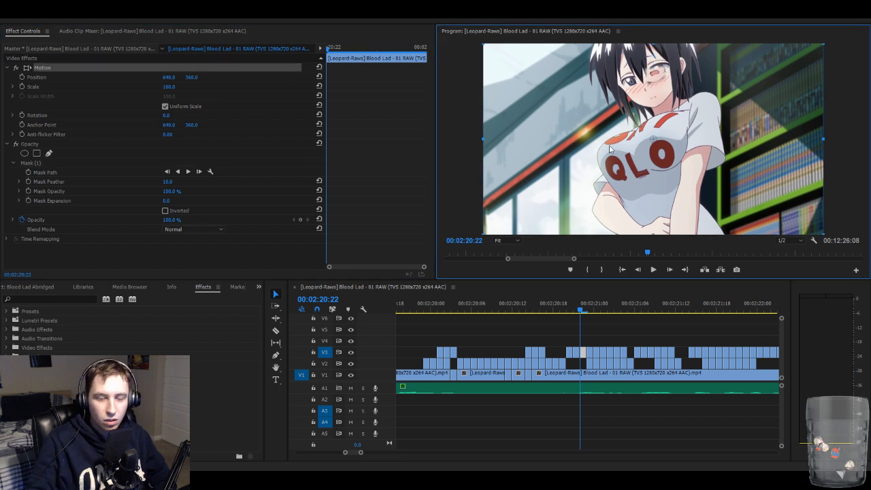
key("Down")
key("Down")
key("Down")
key("Down")
key("Down")
key("Down")
key("Down")
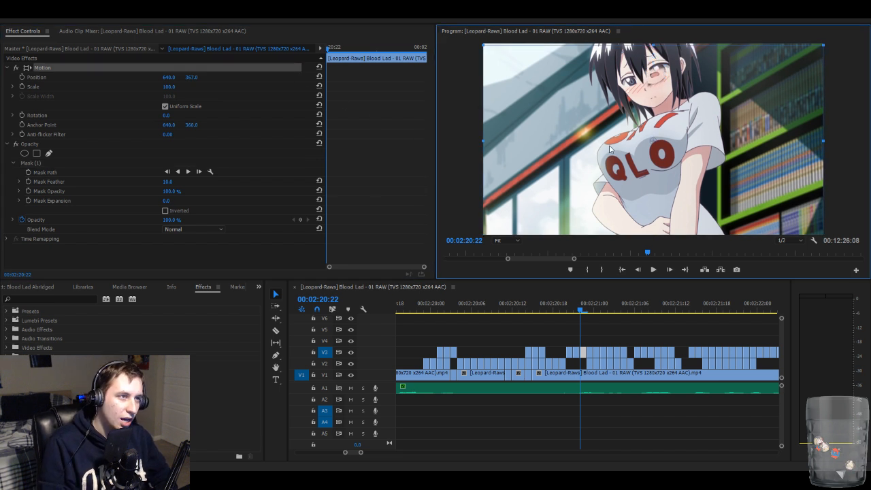
key("shift+Down")
key("shift+Down")
key("shift+Down")
key("shift+Down")
key("shift+Down")
key("shift+Down")
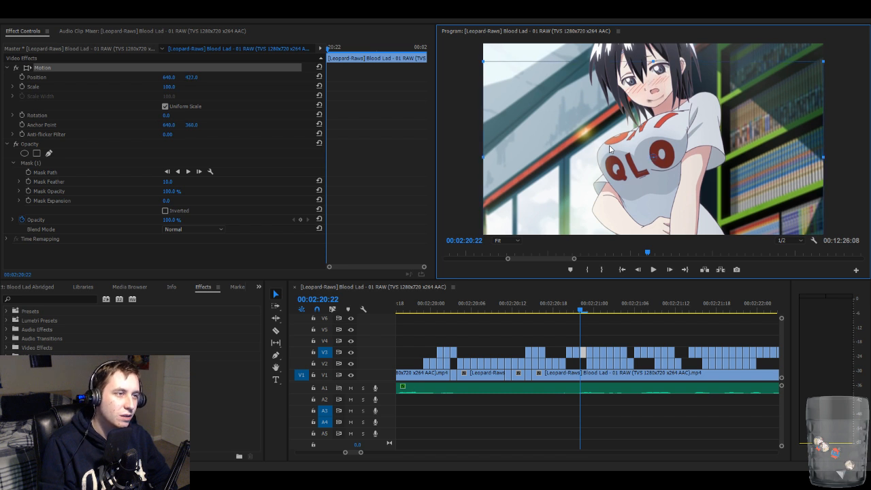
key("shift+Down")
key("shift+Down")
key("Down")
key("Down")
key("Down")
key("Down")
key("Down")
key("Down")
key("Down")
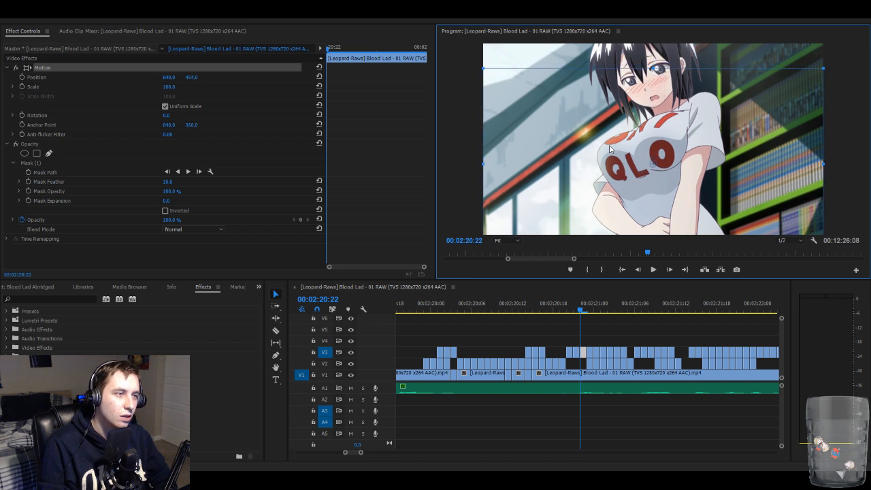
key("Down")
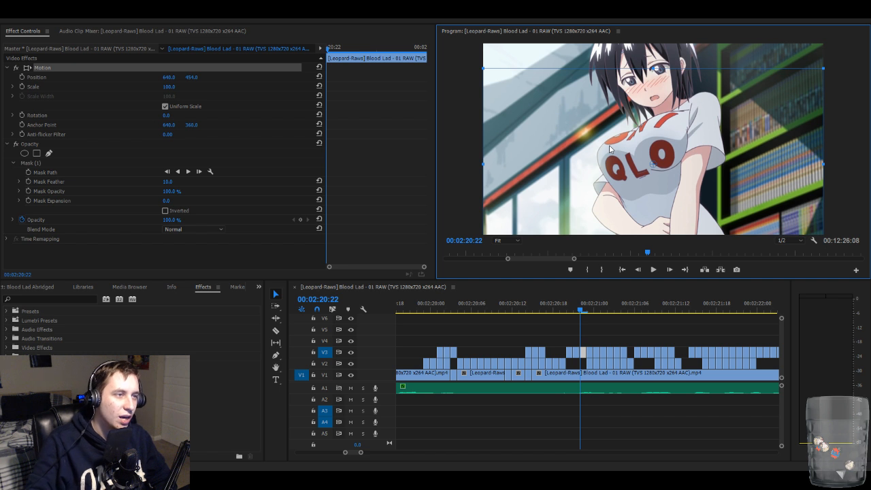
left_click(626, 331)
left_click(627, 330)
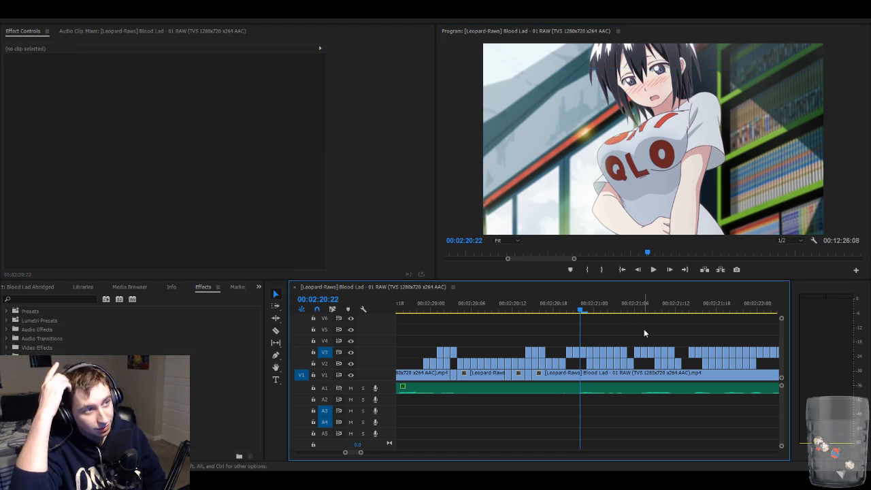
- Move the masked V3 clip at 00:02:20:23 down to a vertical position of 434, covering the girl's original mouth
key("Right")
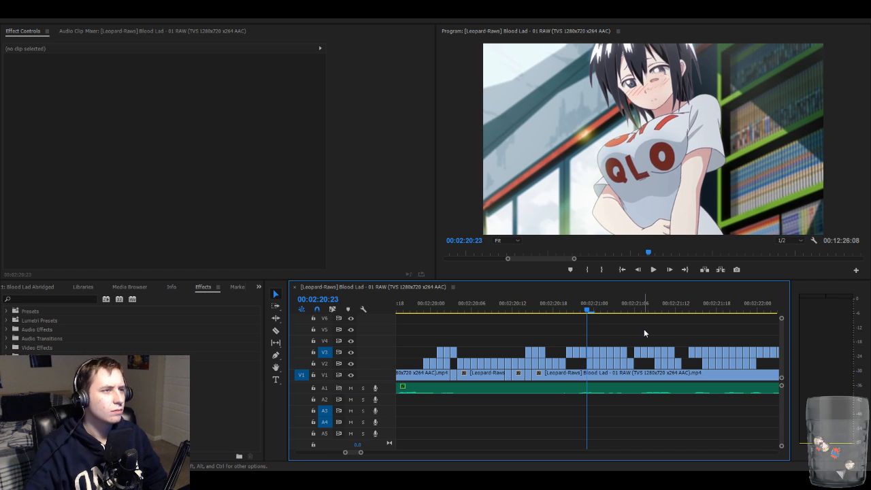
left_click(590, 354)
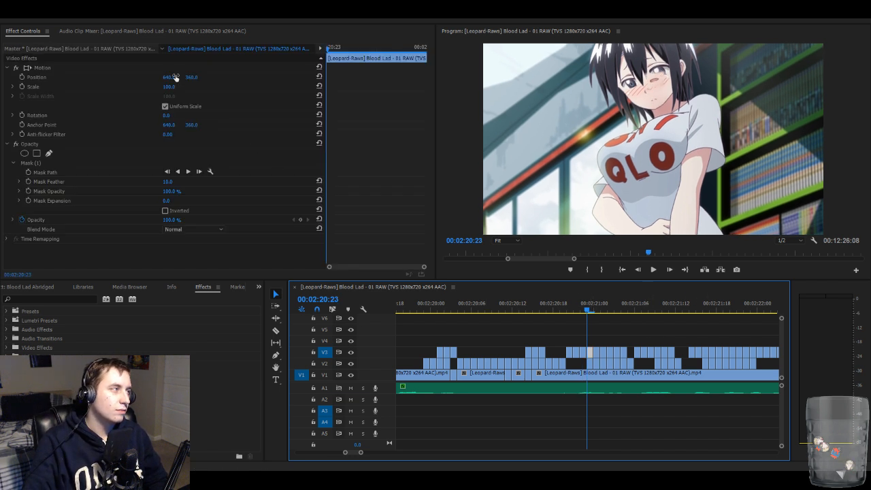
left_click(195, 69)
left_click(652, 170)
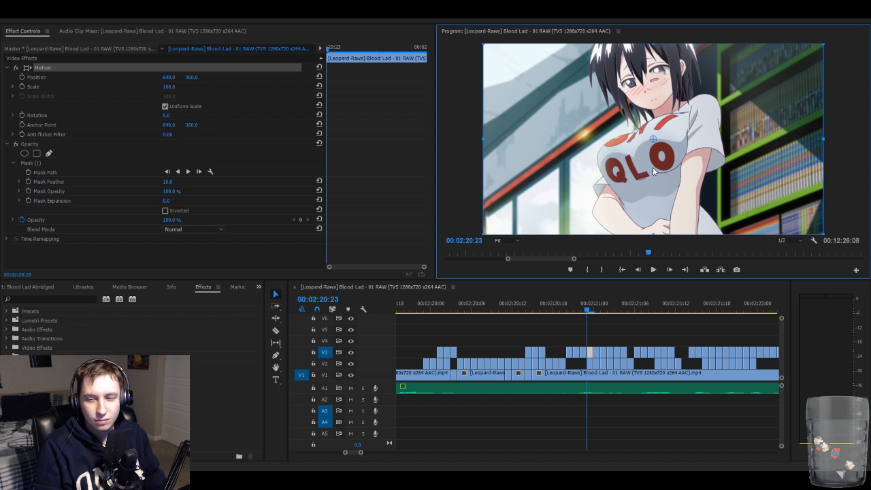
key("Down")
key("Down")
key("Down")
key("Down")
key("Down")
key("shift+Down")
key("shift+Down")
key("shift+Down")
key("shift+Down")
key("shift+Down")
key("shift+Down")
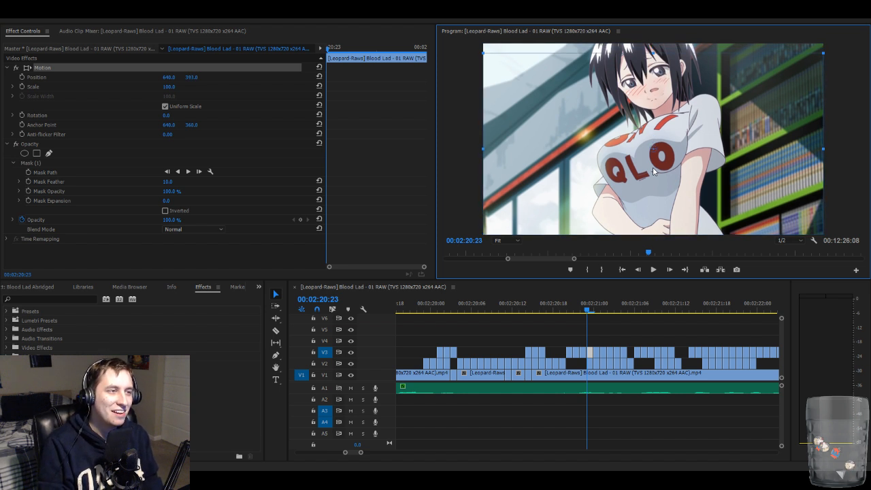
key("Down")
key("Down")
key("Down")
key("Down")
key("Down")
key("Down")
key("Down")
key("Down")
key("Down")
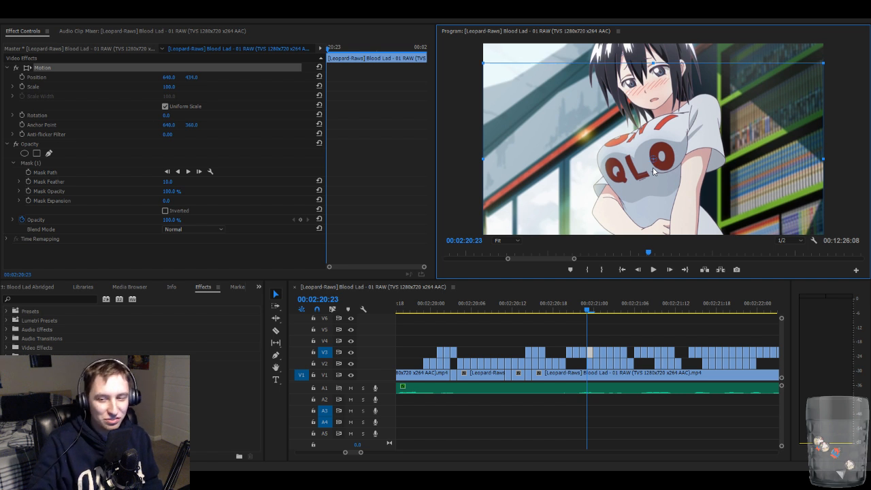
left_click(602, 347)
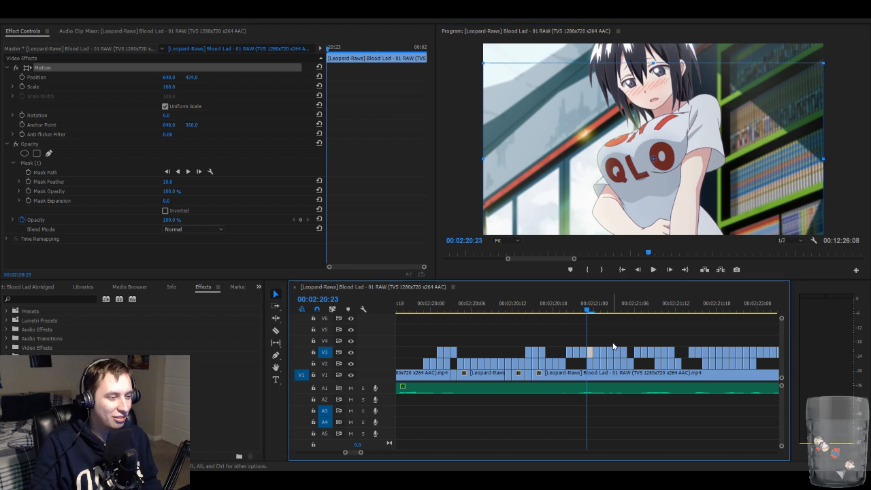
- Move the masked V3 clip at 00:02:21:00 down to a vertical position of 442, placing its mouth over the girl's original mouth
key("Right")
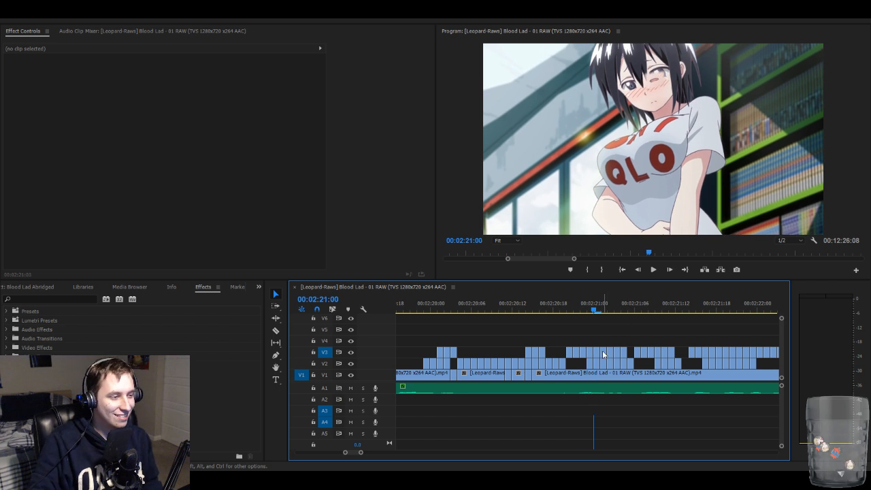
left_click(598, 355)
left_click(160, 70)
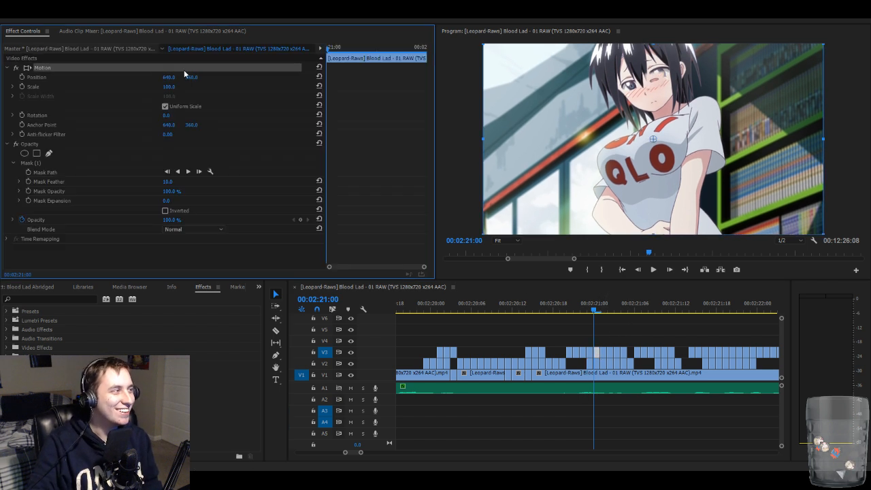
left_click(471, 159)
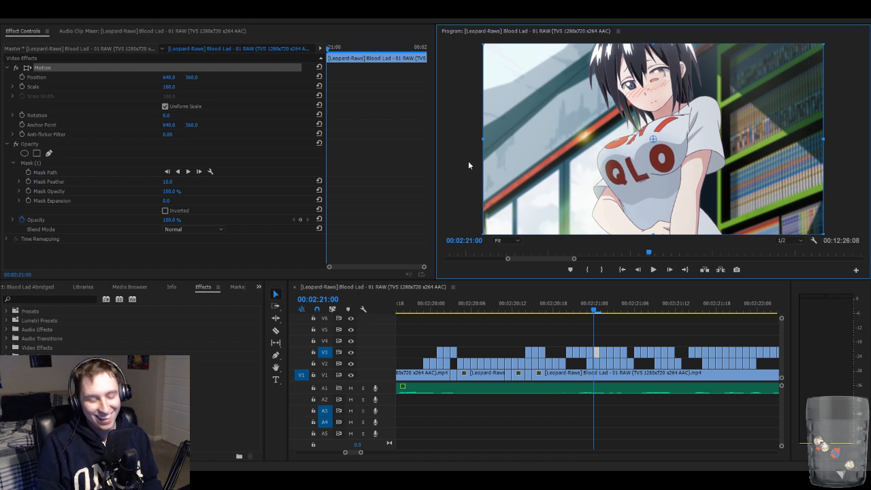
key("shift+Down")
key("shift+Down")
key("shift+Down")
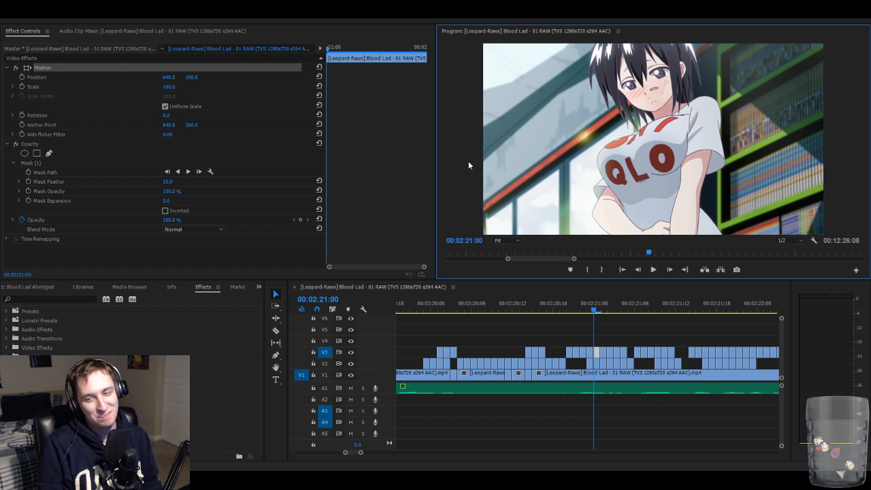
key("shift+Down")
key("shift+Down")
key("shift+Down")
key("shift+Down")
key("shift+Down")
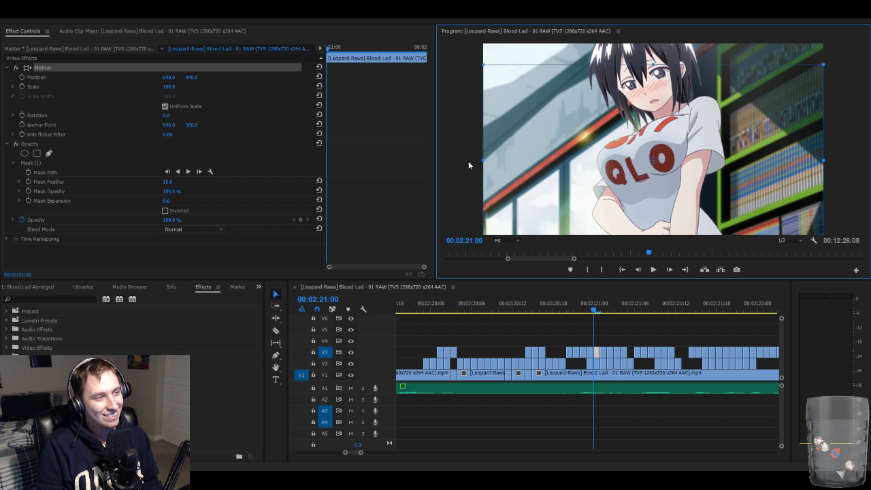
key("Down")
key("Down")
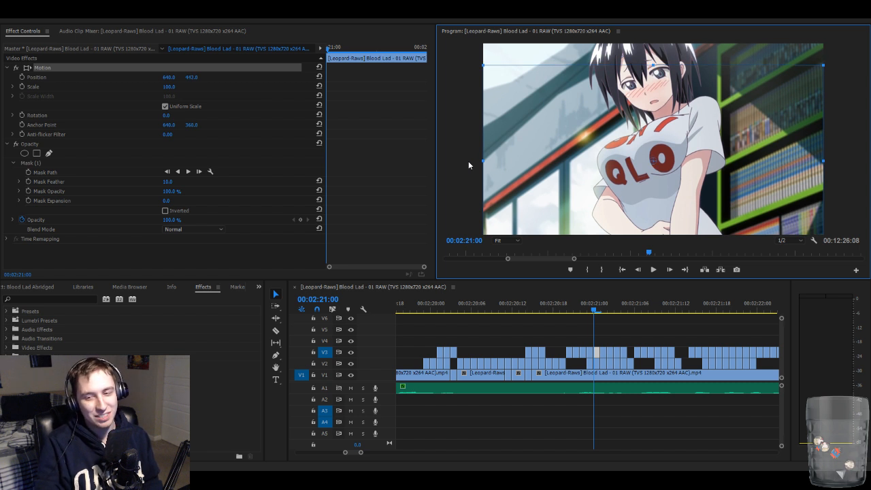
- Move the masked V3 clip at 00:02:21:01 down to a vertical position of 450, aligning its mouth with the face
left_click(628, 340)
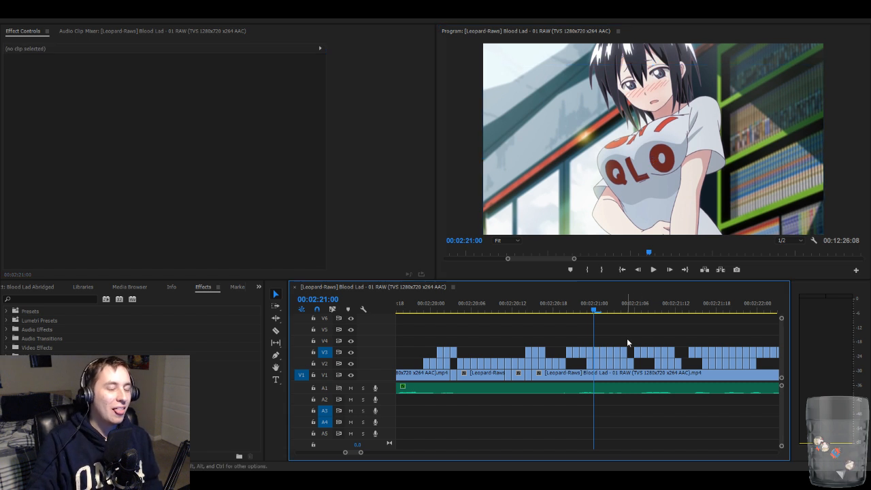
key("Right")
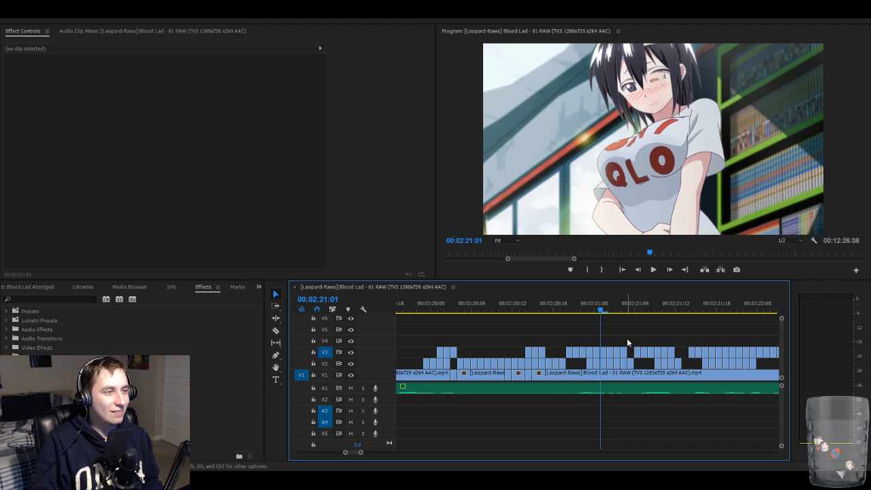
left_click(603, 352)
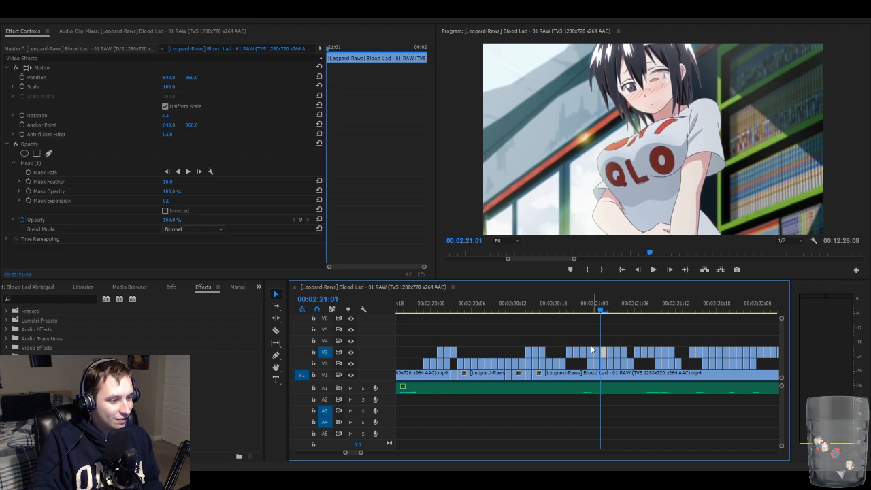
left_click(214, 69)
left_click(658, 146)
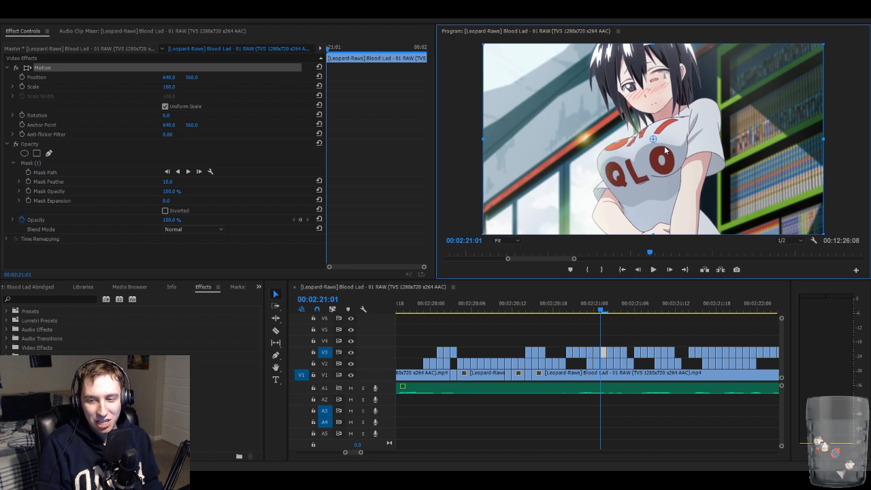
key("shift+Down")
key("shift+Down")
key("shift+Down")
key("shift+Down")
key("shift+Down")
key("shift+Down")
key("shift+Down")
key("shift+Down")
key("shift+Down")
key("shift+Down")
key("shift+Down")
key("shift+Down")
key("shift+Down")
key("shift+Down")
key("shift+Down")
key("shift+Down")
key("shift+Down")
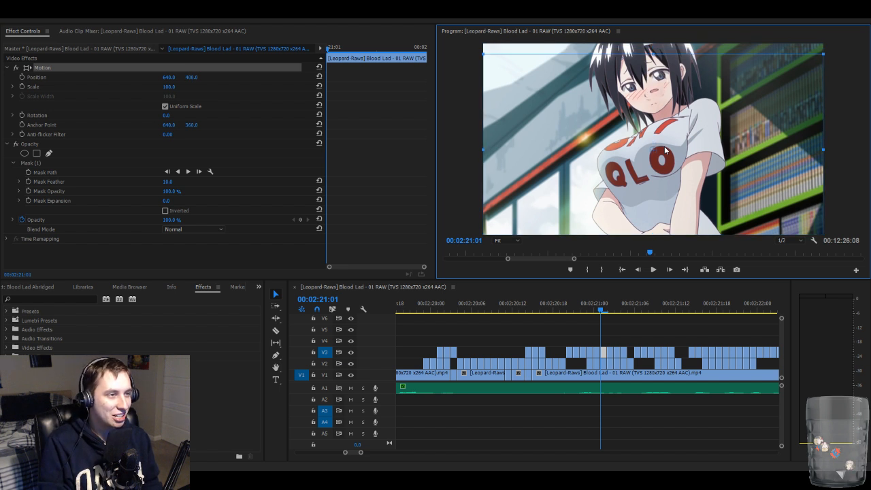
key("Down")
key("Down")
key("Down")
key("Down")
key("Down")
key("Down")
key("Down")
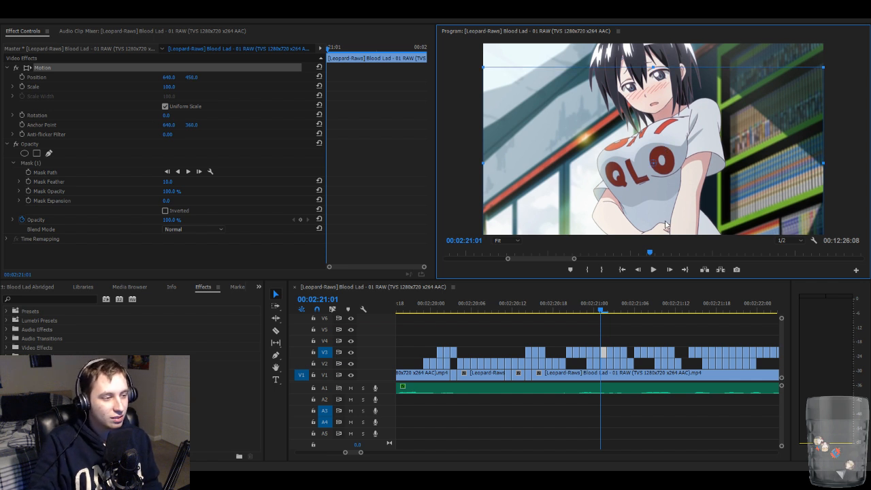
- Shift the opacity mask of the V3 clip at 00:02:21:02 slightly upward around the source mouth
left_click(632, 331)
key("Right")
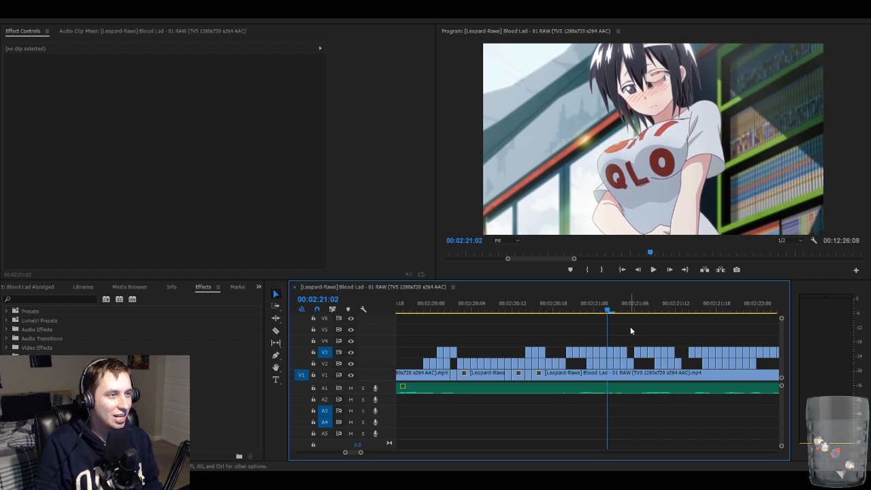
left_click(611, 351)
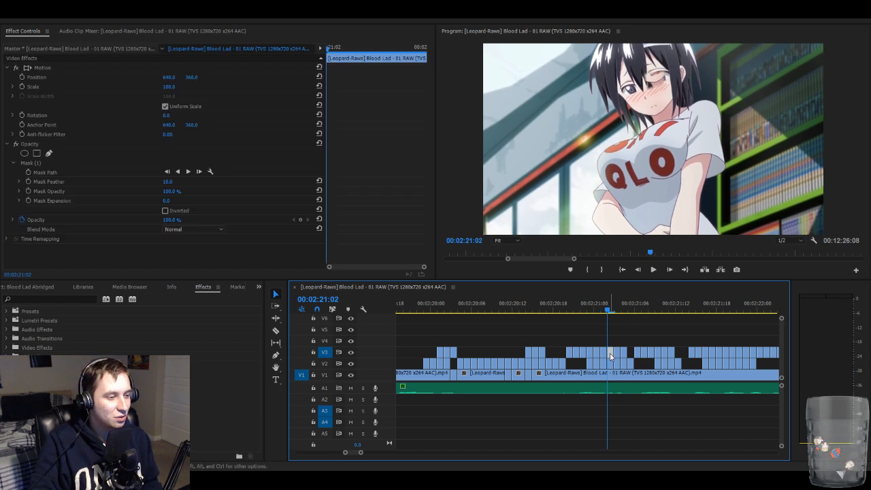
left_click(101, 163)
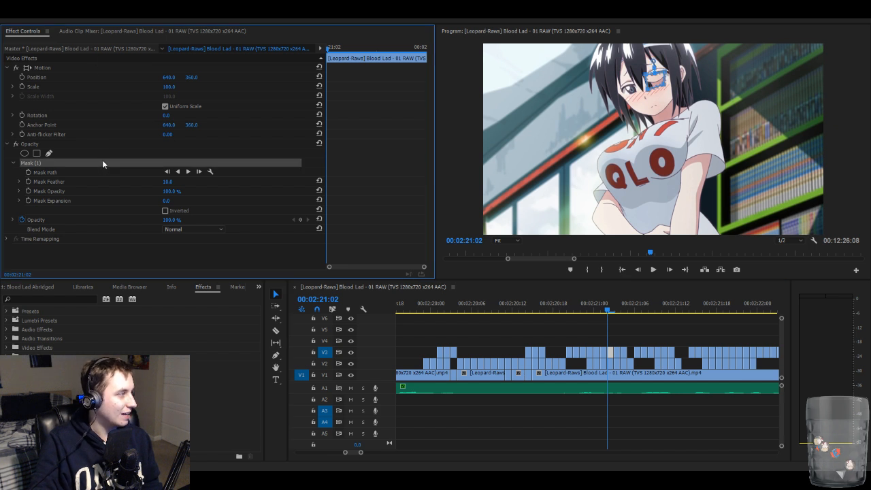
left_click(654, 78)
left_click_drag(654, 79, 653, 72)
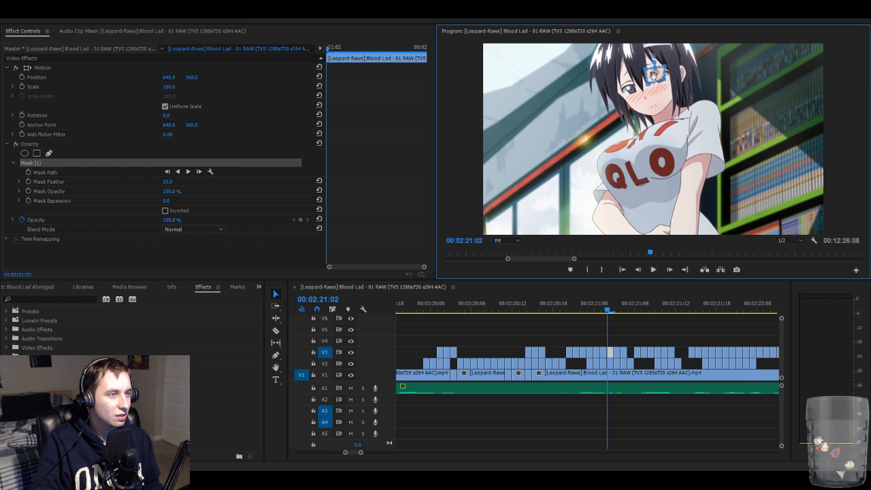
- Move the masked V3 clip at 00:02:21:02 down to a vertical position of 485, covering the girl's original mouth
left_click(214, 66)
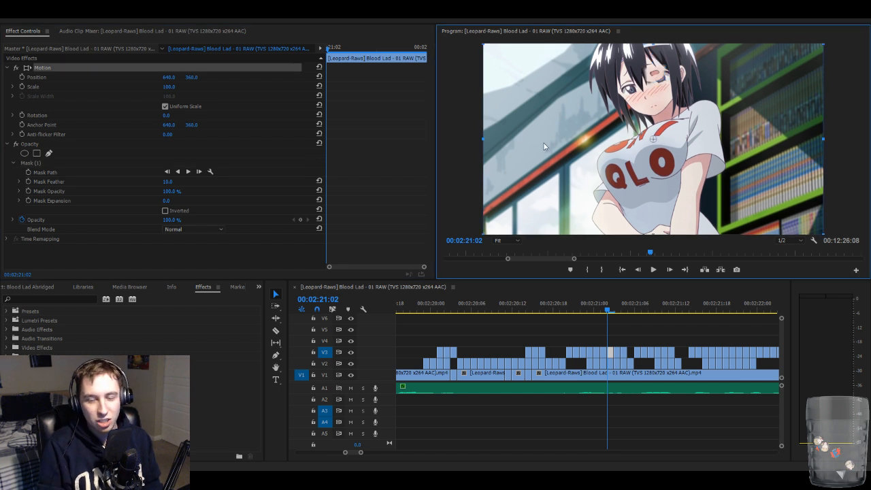
key("Down")
key("Down")
key("Down")
key("Down")
key("Down")
key("Down")
key("Down")
key("Down")
key("Down")
key("Down")
key("Down")
key("Down")
key("Down")
key("Down")
key("Down")
key("Down")
key("Down")
key("Down")
key("Down")
key("Down")
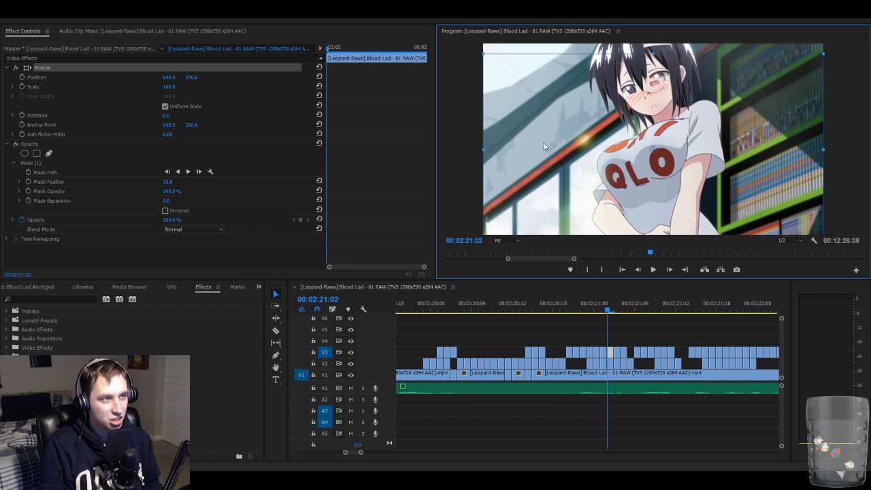
key("Down")
key("Down")
key("Down")
key("Down")
key("Down")
key("Down")
key("Down")
key("Down")
key("Down")
key("Down")
key("Down")
key("Down")
key("Down")
key("Down")
key("Down")
key("Down")
key("Down")
key("Down")
key("Down")
key("Down")
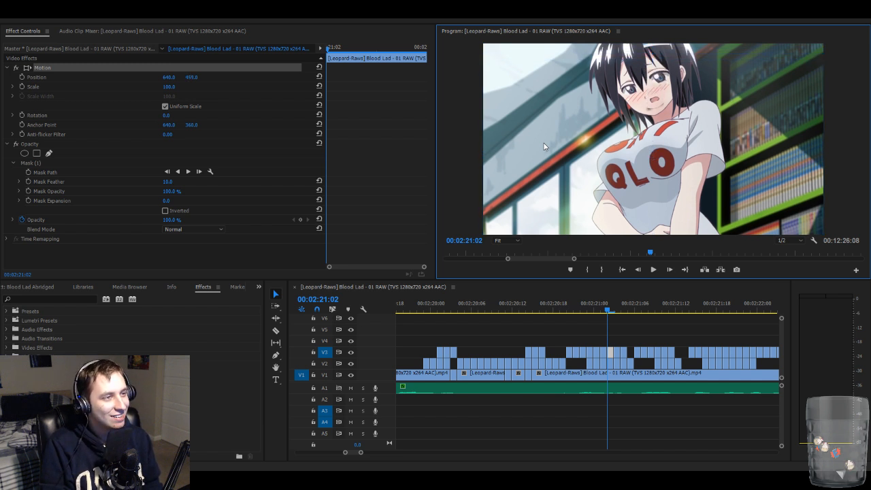
key("Down")
key("Down")
key("Down")
key("Down")
key("Down")
key("Down")
key("Down")
key("Down")
key("Down")
key("Down")
key("Down")
key("Down")
key("Down")
key("Down")
key("Down")
key("Down")
key("Down")
key("Down")
key("Down")
key("Down")
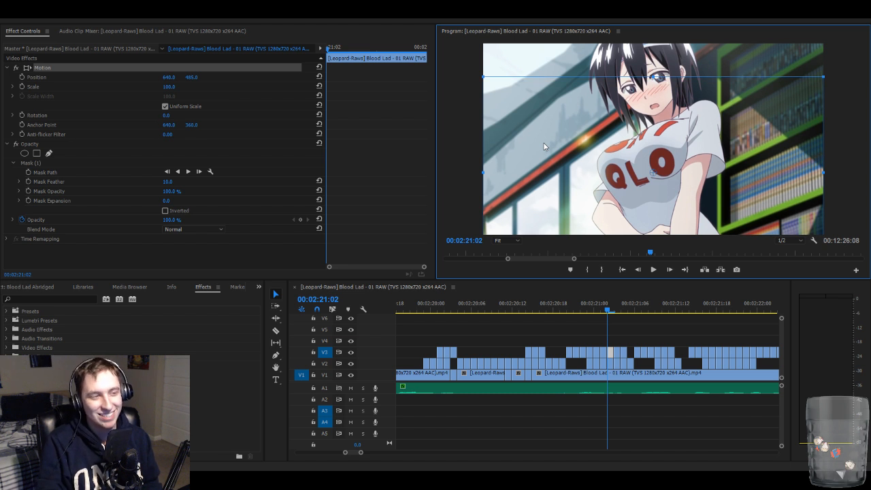
- Shift the opacity mask of the V3 clip at 00:02:21:03 slightly upward around the source mouth
left_click(633, 333)
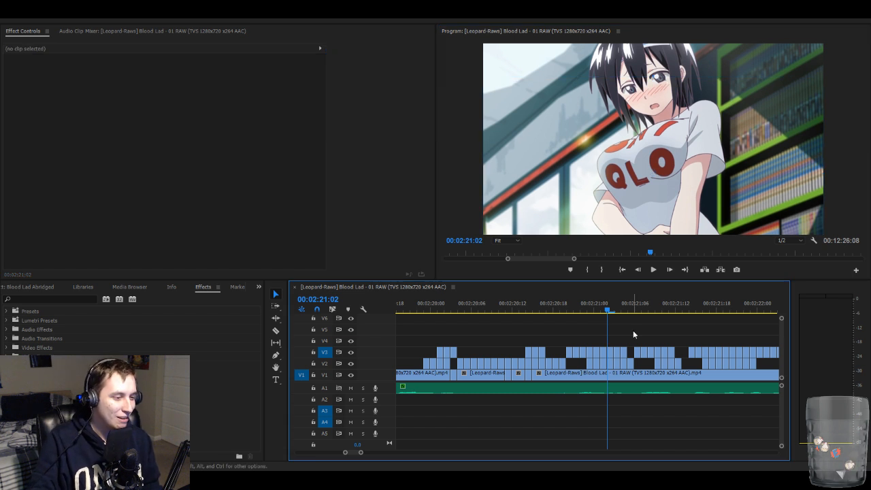
key("Right")
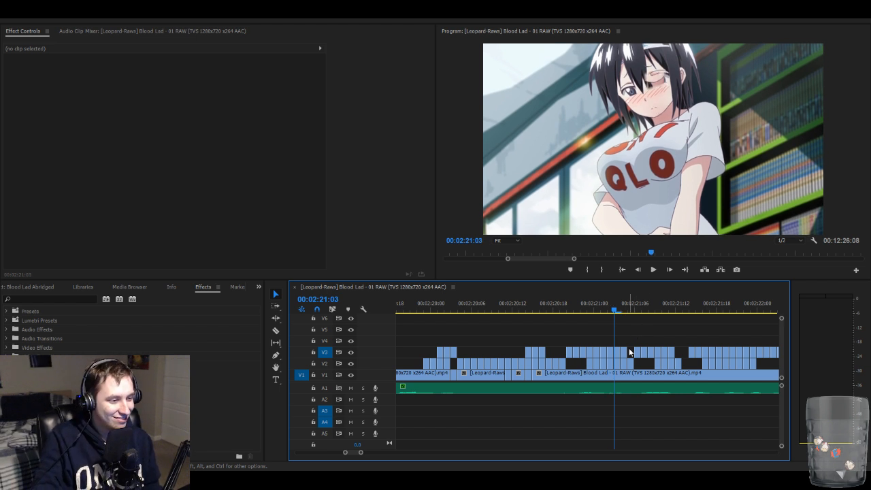
left_click(619, 354)
left_click(96, 66)
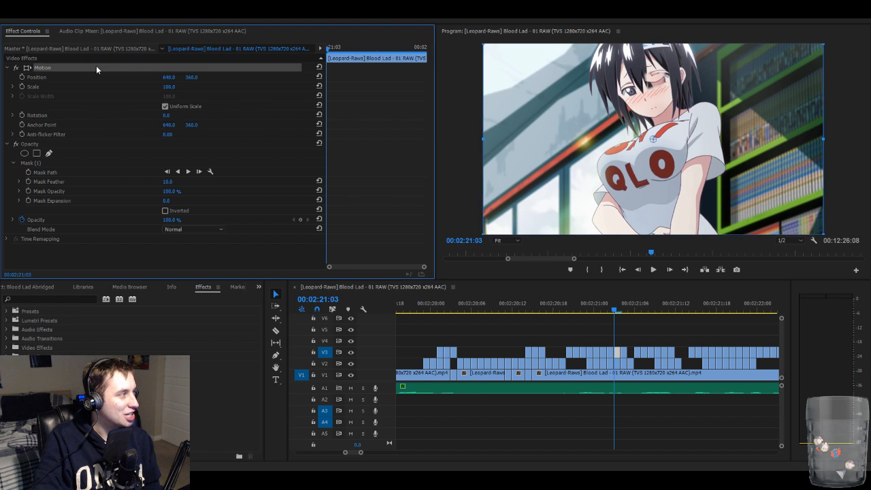
left_click(93, 164)
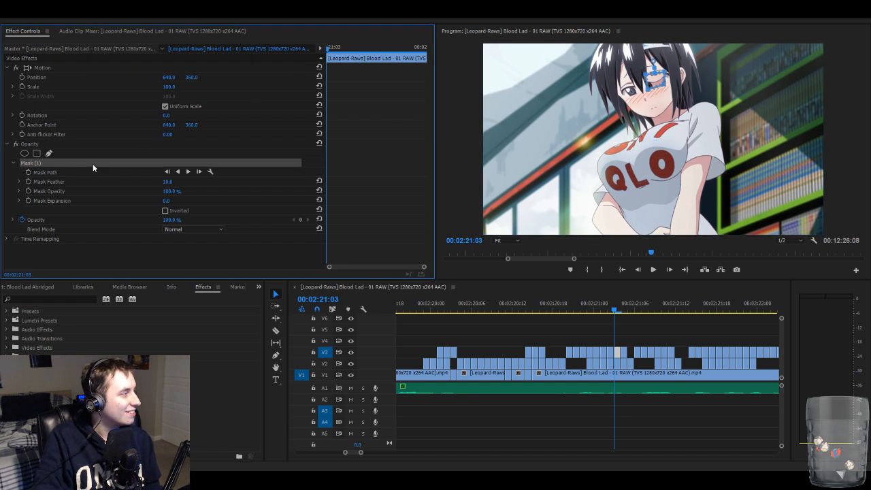
left_click(652, 79)
left_click_drag(652, 79, 652, 74)
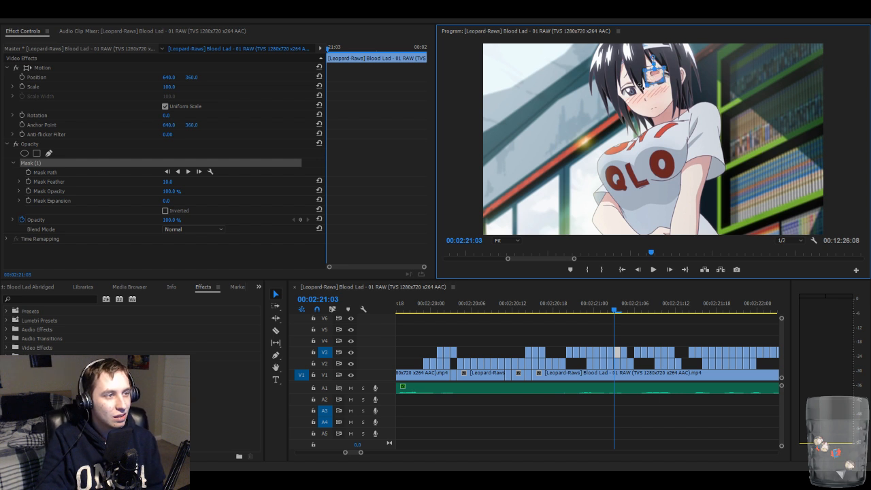
- Move the masked V3 clip at 00:02:21:03 down to a vertical position of 492, covering the girl's original mouth
left_click(92, 68)
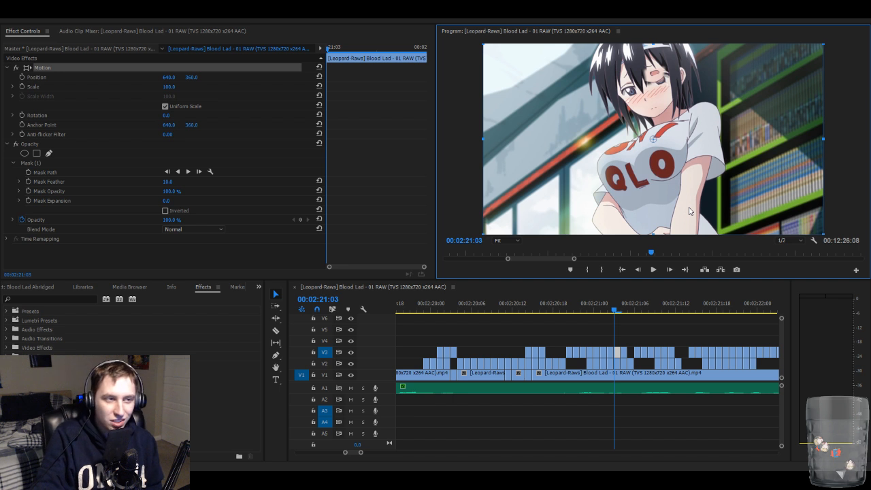
key("Down")
key("Down")
key("Down")
key("Down")
key("Down")
key("Down")
key("Down")
key("Down")
key("Down")
key("Down")
key("Down")
key("Down")
key("Down")
key("Down")
key("Down")
key("Down")
key("Down")
key("Down")
key("Down")
key("Down")
key("Down")
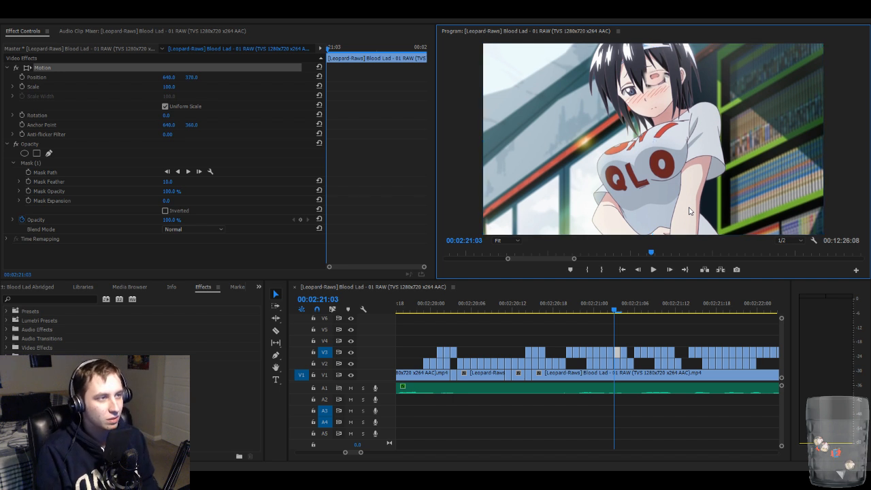
key("Down")
key("Down")
key("Down")
key("Down")
key("Down")
key("Down")
key("Down")
key("Down")
key("Down")
key("Down")
key("Down")
key("Down")
key("Down")
key("Down")
key("Down")
key("Down")
key("Down")
key("Down")
key("Down")
key("Down")
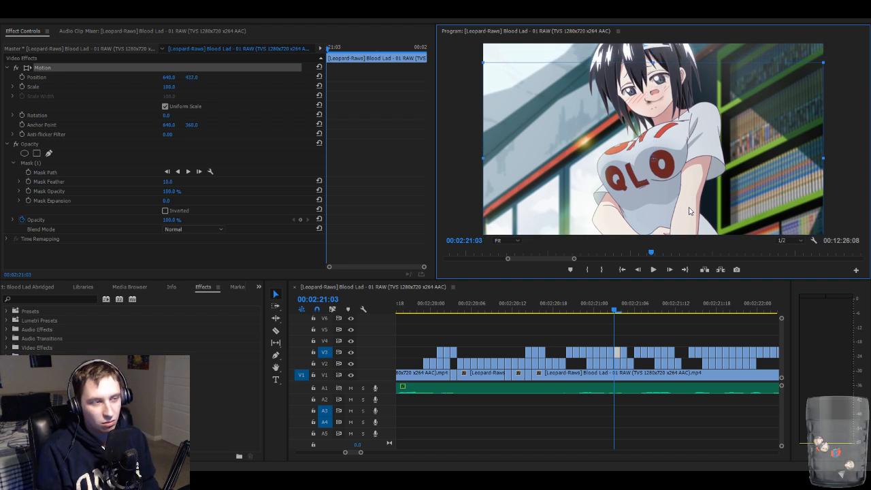
key("Down")
key("Down")
key("Down")
key("Down")
key("Down")
key("Down")
key("Down")
key("Down")
key("Down")
key("Down")
key("Down")
key("Down")
key("Down")
key("Down")
key("Down")
key("Down")
key("Down")
key("Down")
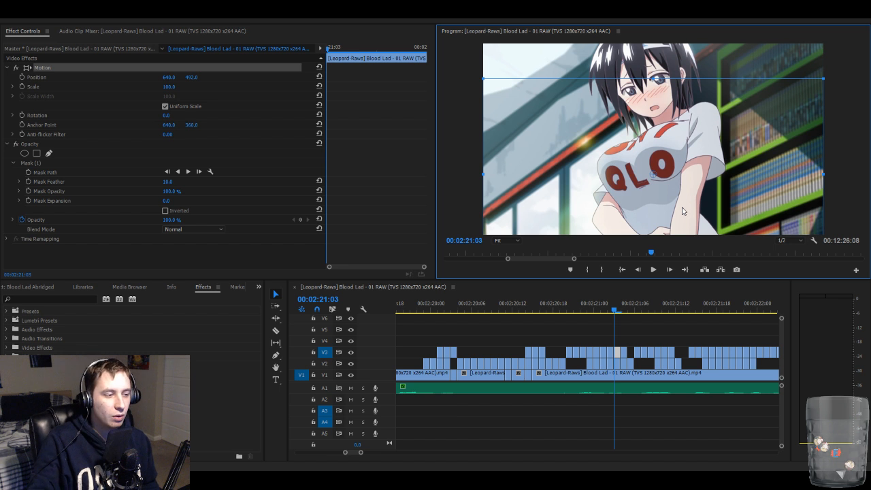
left_click(659, 332)
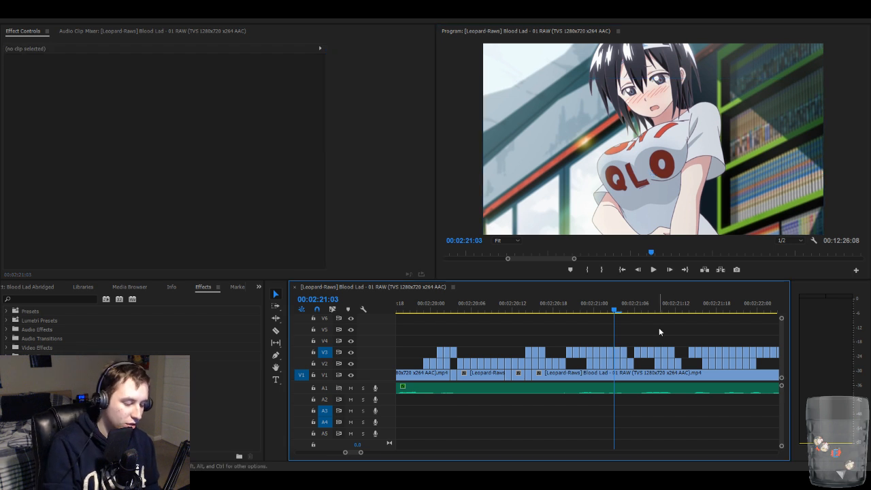
- Go to the end of the sequence and play its closing room shots from 00:12:19:04
key("minus")
key("minus")
key("minus")
key("minus")
key("minus")
key("minus")
key("minus")
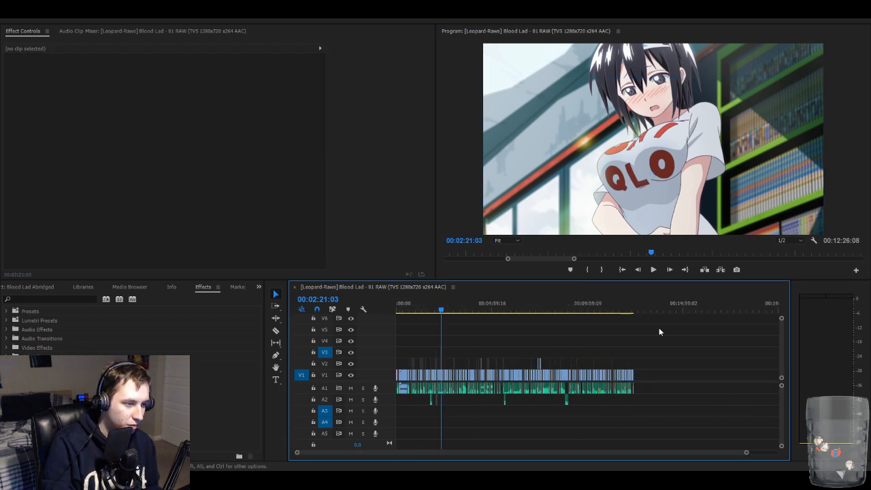
left_click(634, 312)
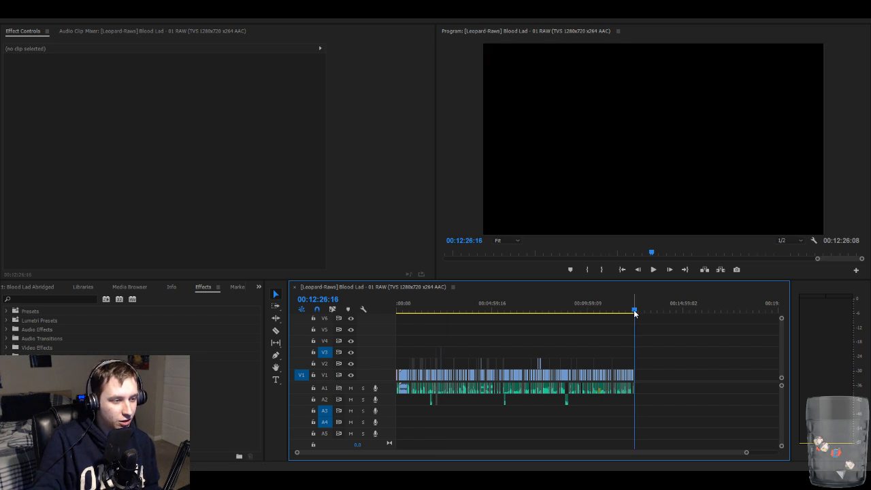
left_click(634, 312)
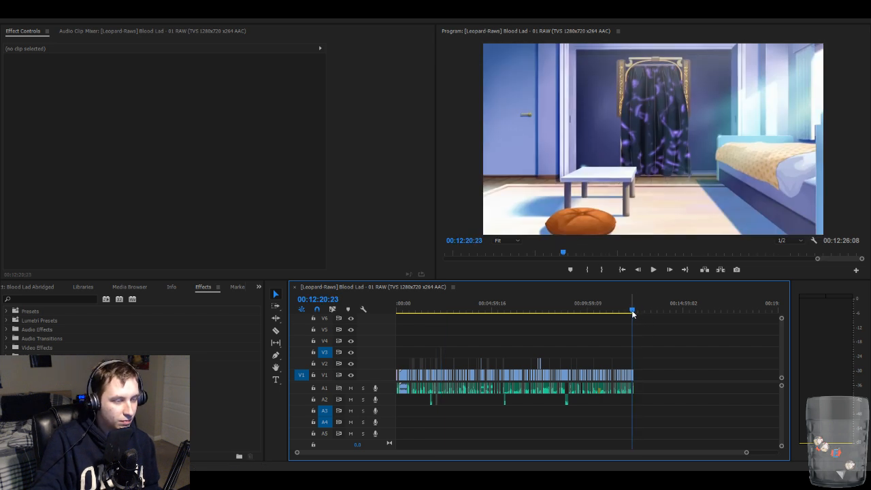
key("equal")
key("equal")
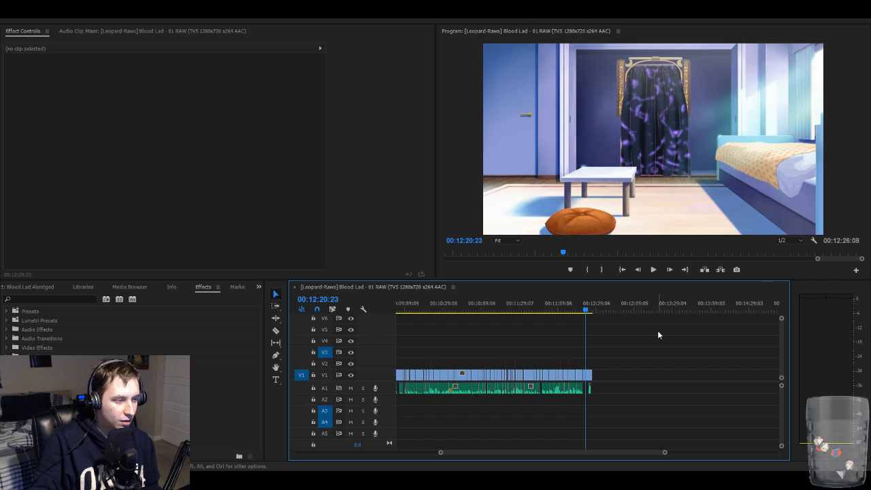
left_click_drag(584, 311, 583, 311)
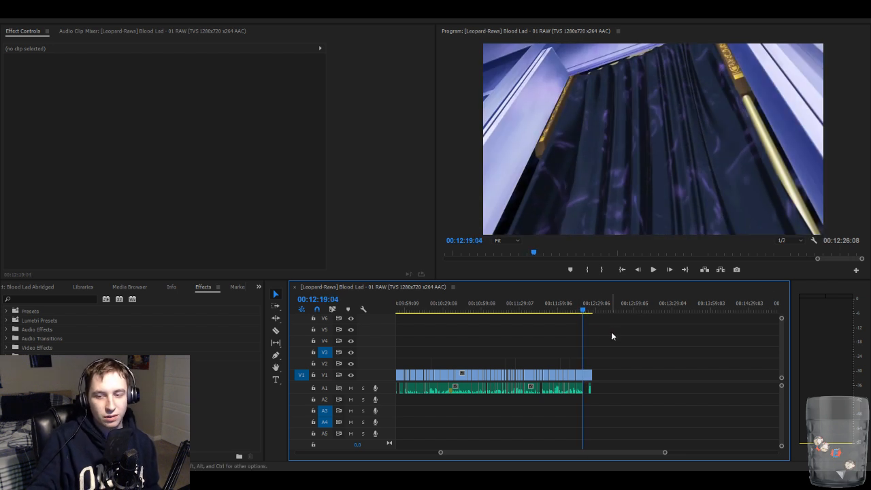
key("space")
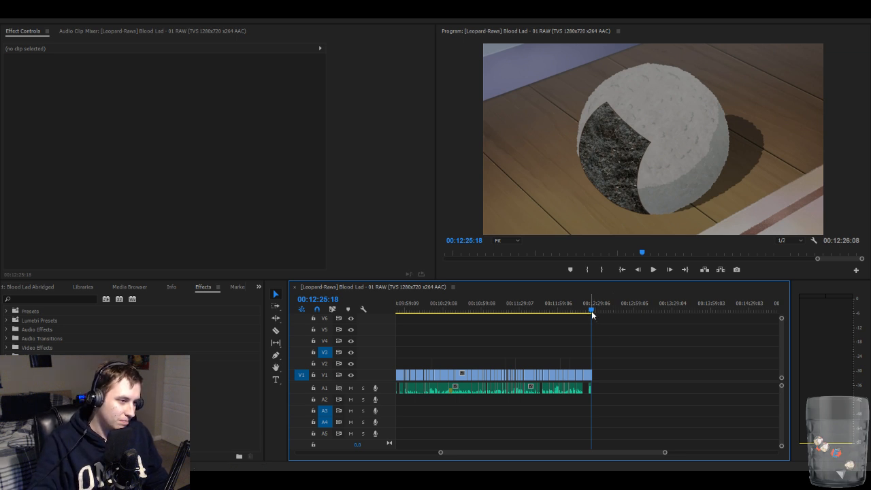
- Replay the closing rice ball shot from 00:12:22:09
left_click(589, 312)
left_click(588, 313)
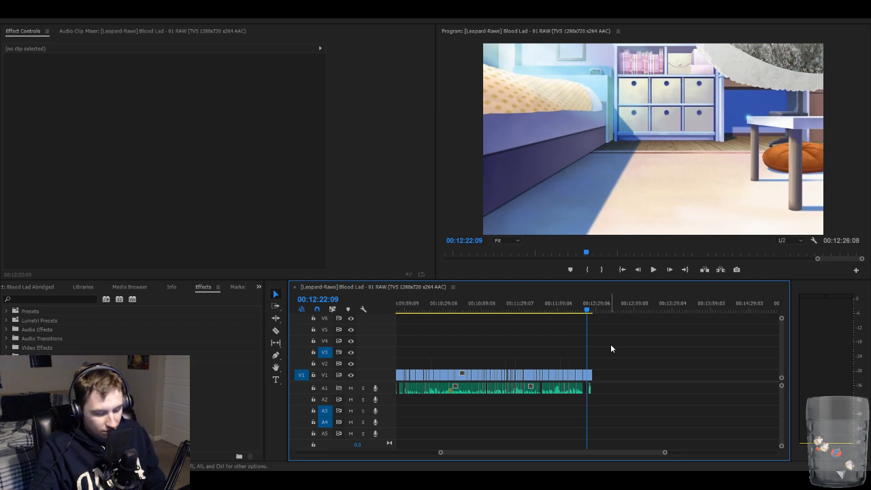
key("space")
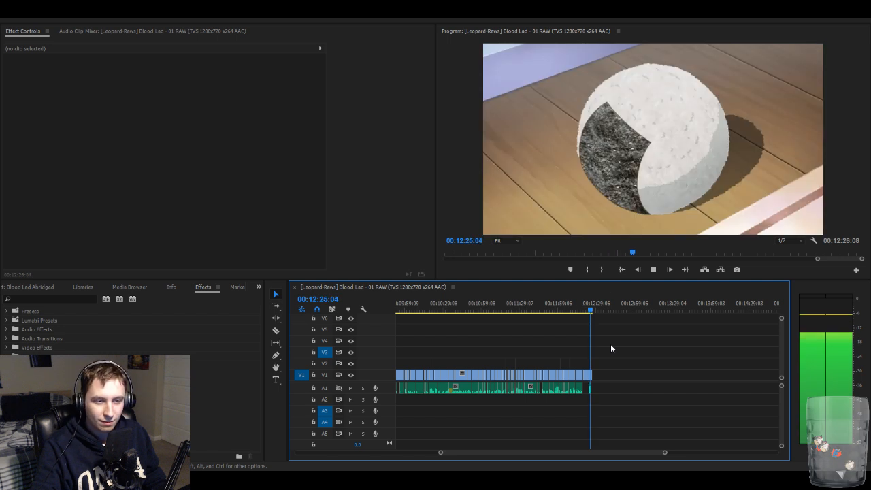
key("space")
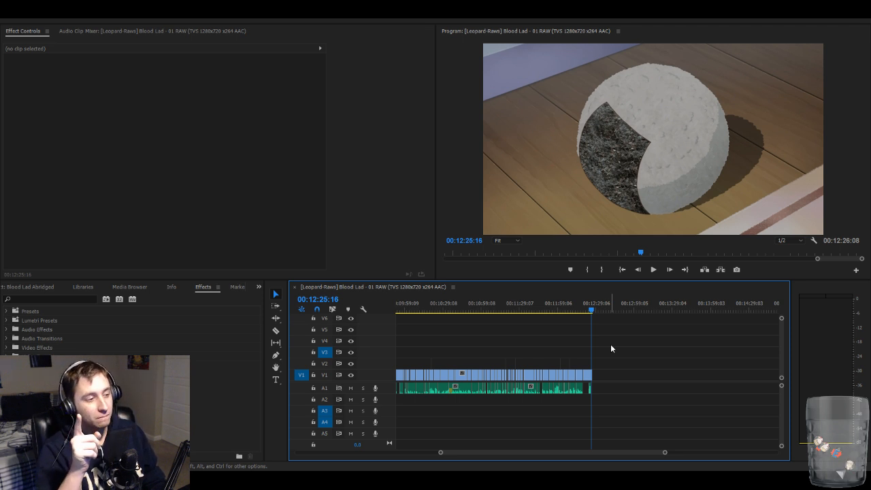
- Scrub back through the sequence to 00:04:08:21, and play the ending again from 00:12:22:09
key("minus")
key("minus")
key("minus")
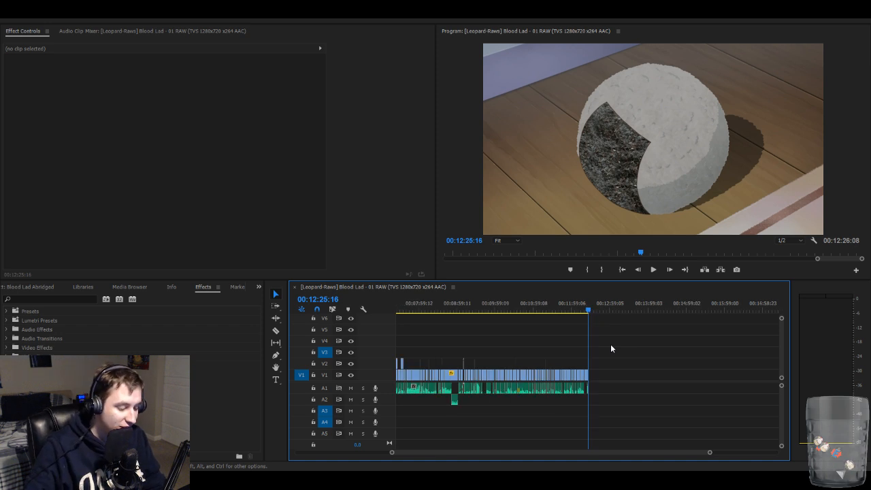
left_click_drag(487, 316, 428, 314)
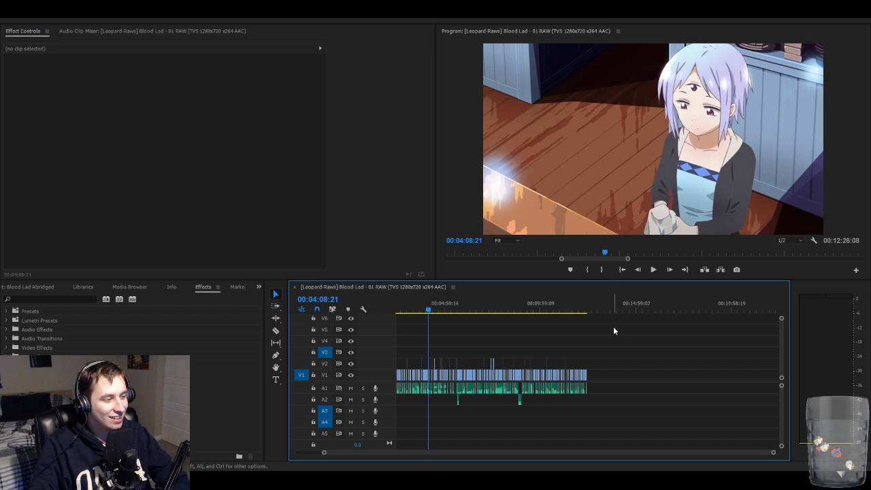
left_click(587, 310)
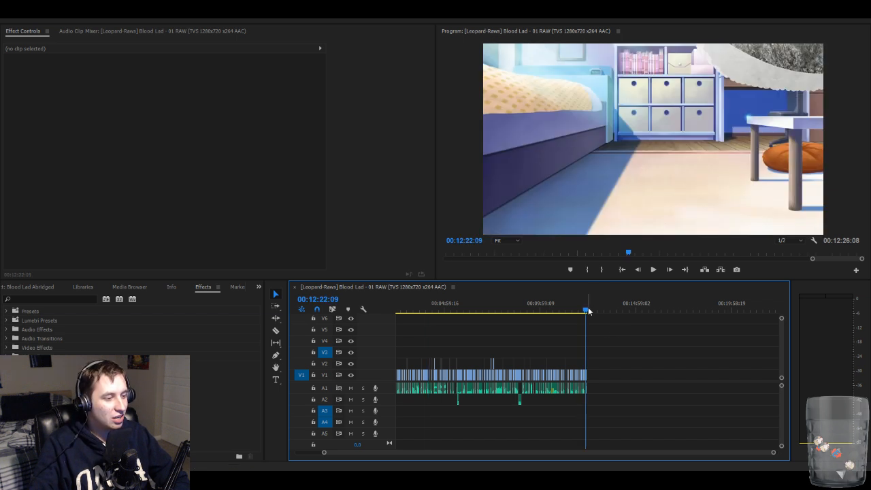
key("=")
key("=")
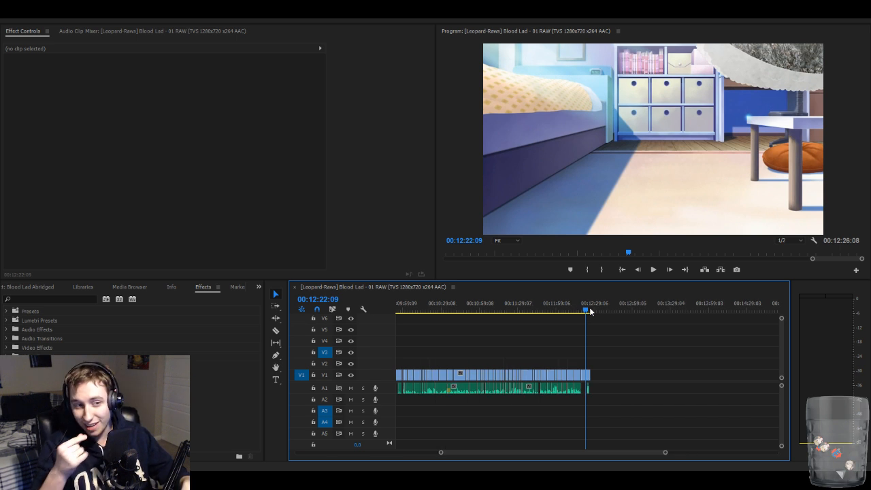
key("space")
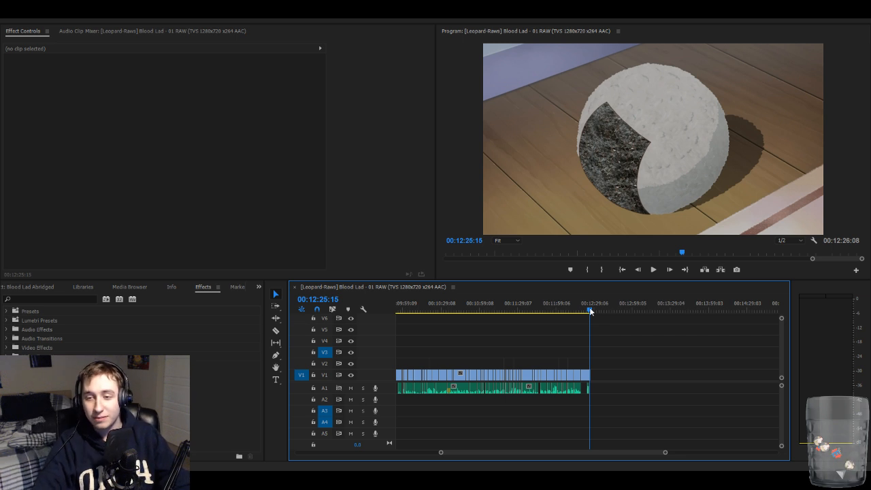
- Examine the timing of the last video clip and its audio around 00:12:25:15
key("equal")
key("equal")
key("equal")
key("equal")
key("equal")
key("equal")
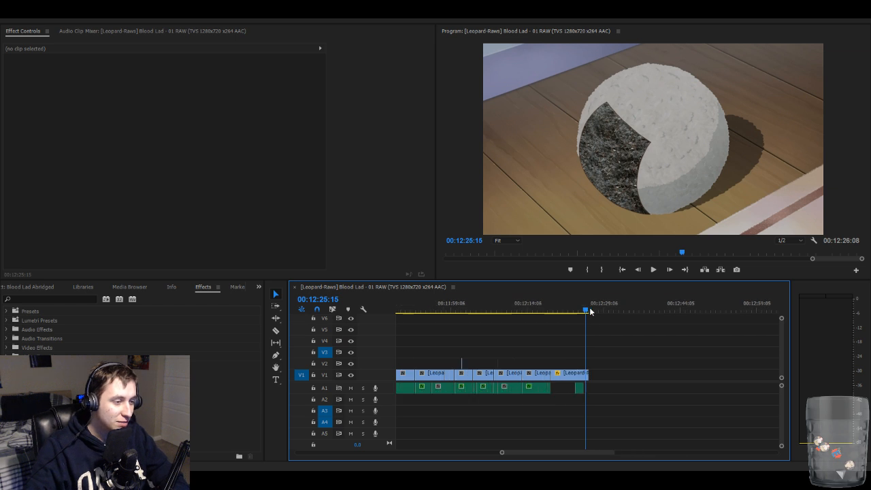
key("equal")
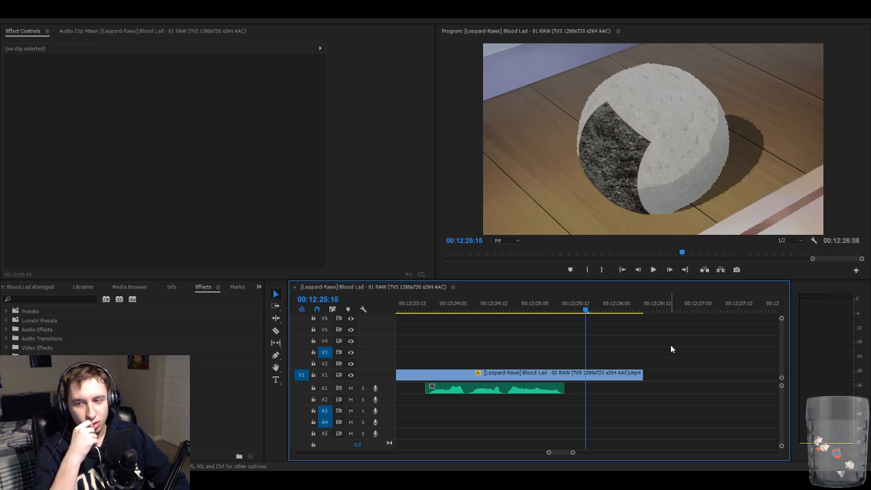
key("minus")
key("minus")
key("minus")
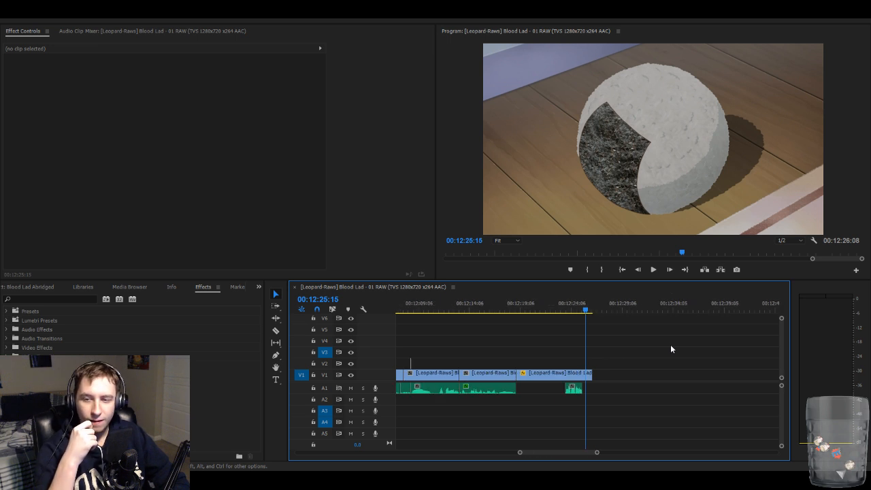
- Return to the girl's shot and place the playhead on the masked V3 clip at 00:02:21:04
key("minus")
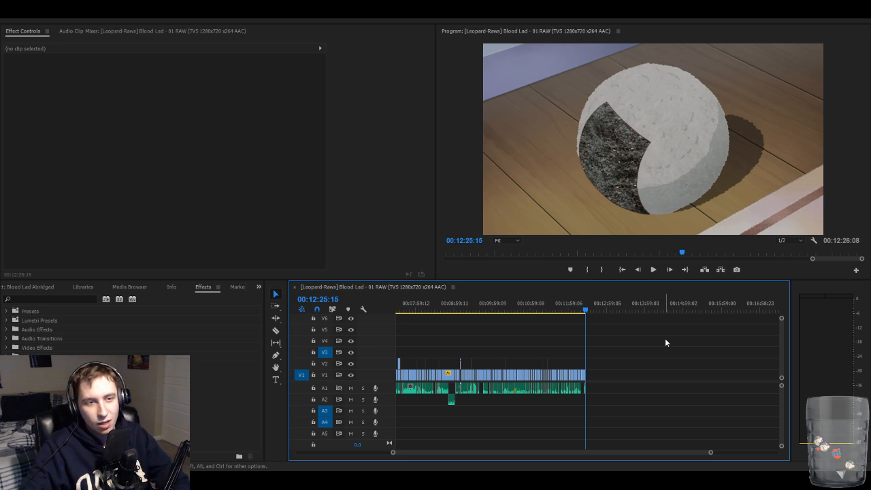
key("minus")
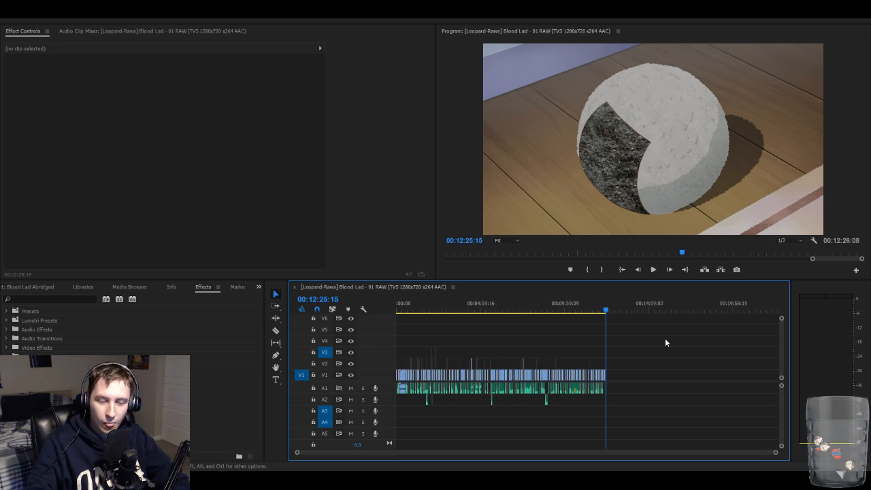
left_click(440, 309)
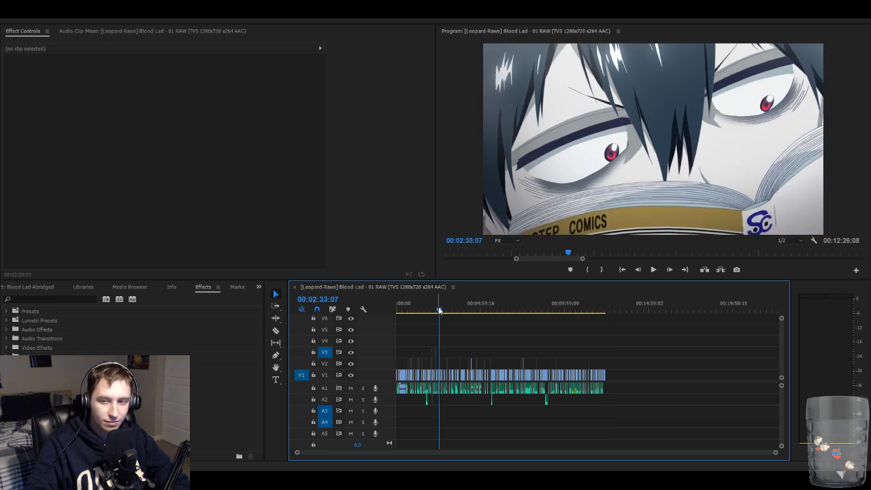
key("equal")
key("equal")
key("equal")
left_click(530, 306)
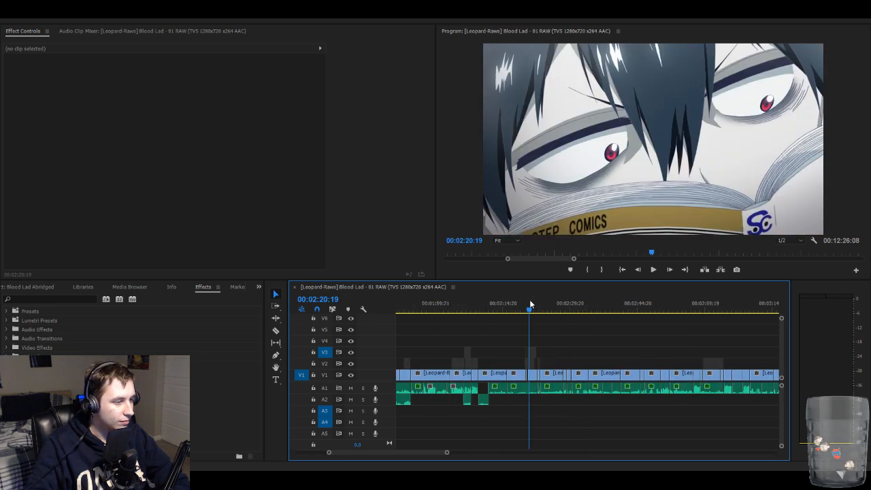
key("equal")
key("equal")
key("equal")
key("equal")
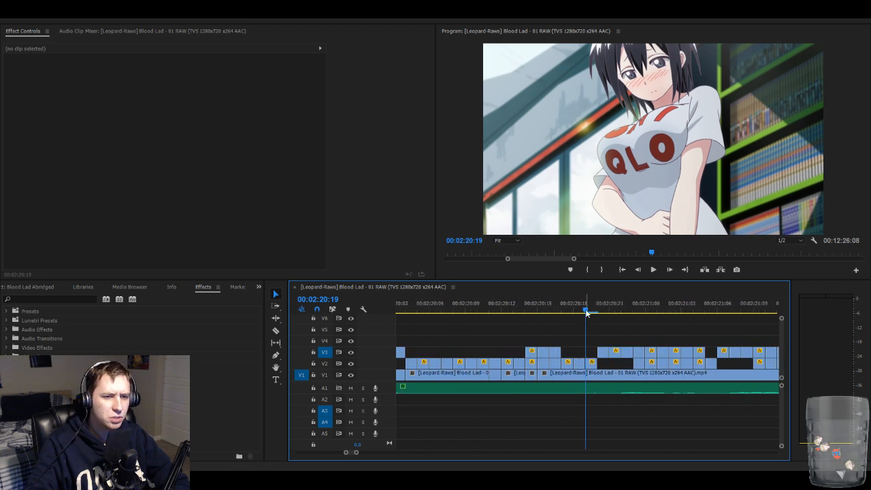
left_click_drag(586, 312, 693, 304)
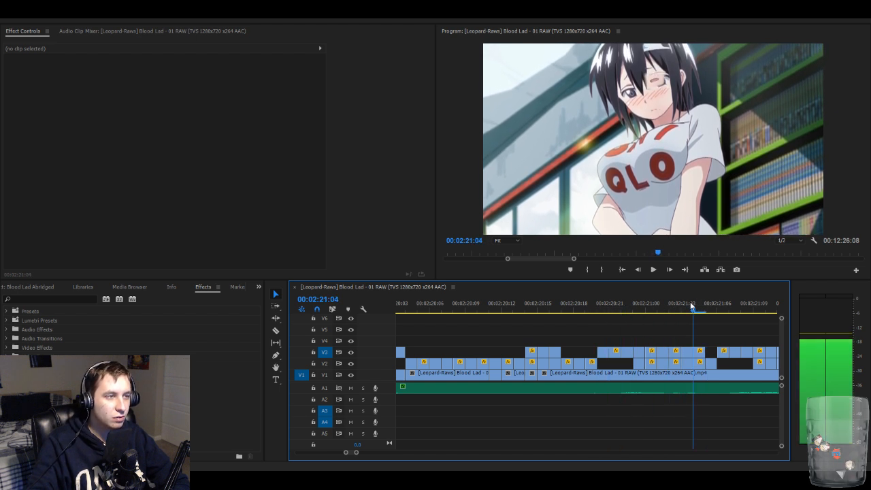
- Move the masked V3 clip at 00:02:21:04 down to a vertical position of 472, keeping its horizontal position at 640
left_click(700, 352)
left_click(146, 67)
left_click_drag(606, 120, 603, 123)
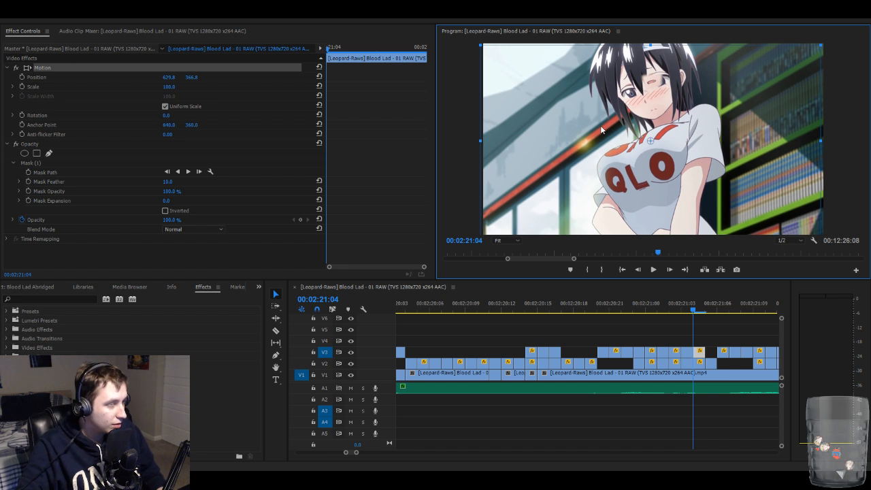
key("ctrl+z")
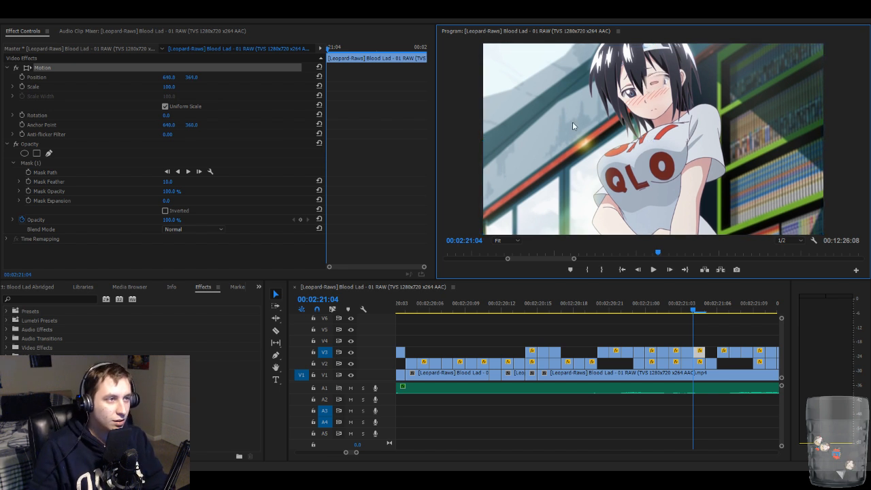
key("Down")
key("Down")
key("Down")
key("Down")
key("Down")
key("Down")
key("Down")
key("Down")
key("Down")
key("Down")
key("Down")
key("Down")
key("Down")
key("Down")
key("Down")
key("Down")
key("Down")
key("Down")
key("Down")
key("Down")
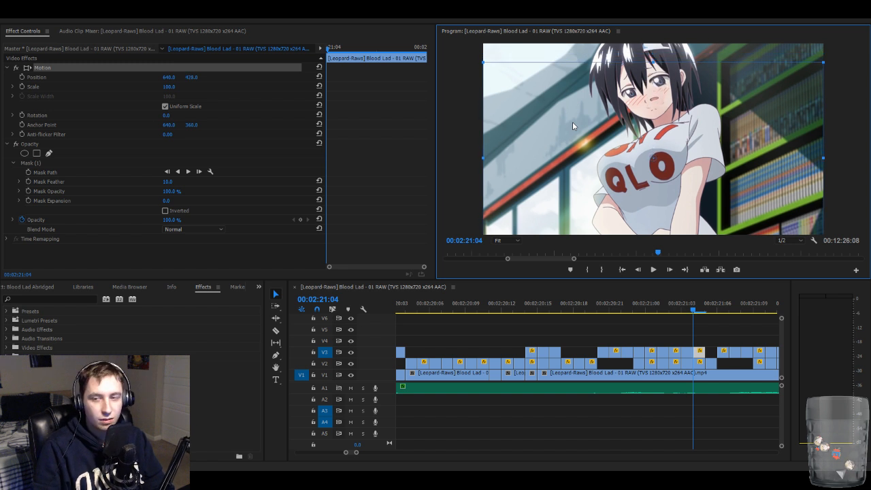
key("Down")
key("Down")
key("Down")
key("Down")
key("Down")
key("Down")
key("Down")
key("Down")
key("Down")
key("Down")
key("Down")
key("Down")
key("Down")
key("Down")
key("Down")
key("Down")
key("Down")
key("Down")
key("Down")
key("Down")
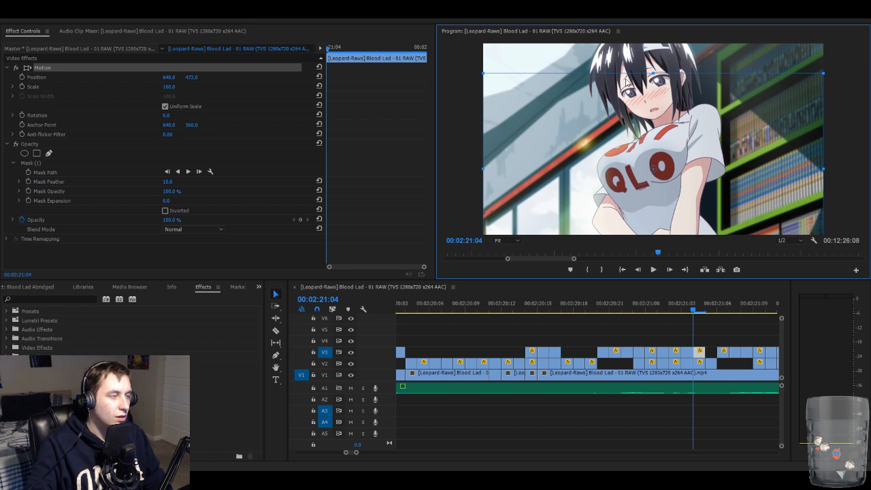
left_click(460, 133)
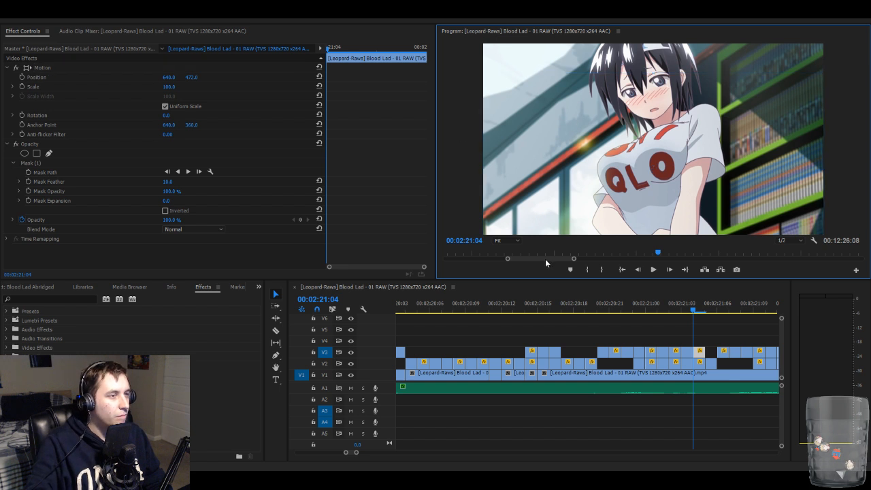
- Deselect the clip and advance the playhead to the next V3 clip at 00:02:21:06
left_click(724, 333)
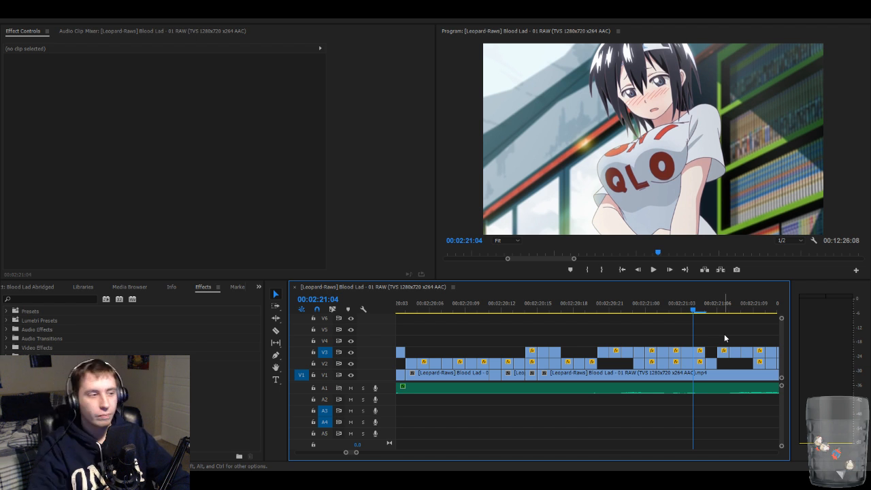
key("Right")
key("Right")
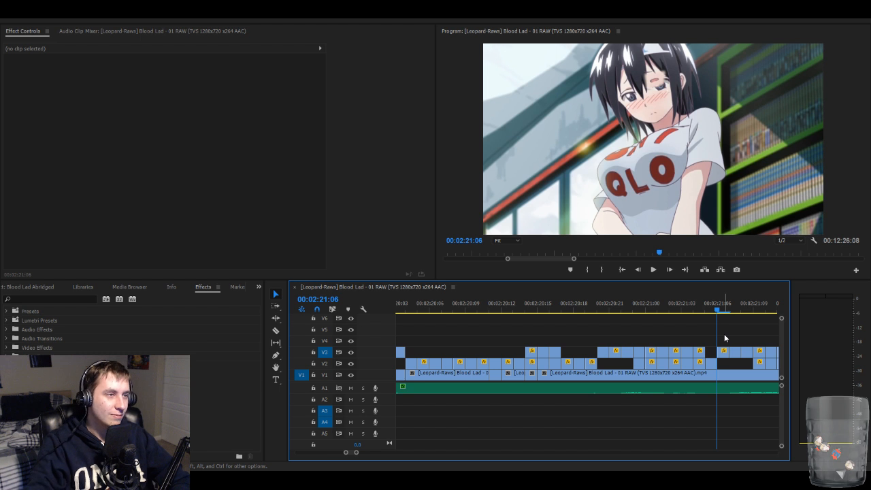
- Move the masked V3 clip at 00:02:21:06 down to a vertical position of 485, keeping its horizontal position at 640
left_click(725, 352)
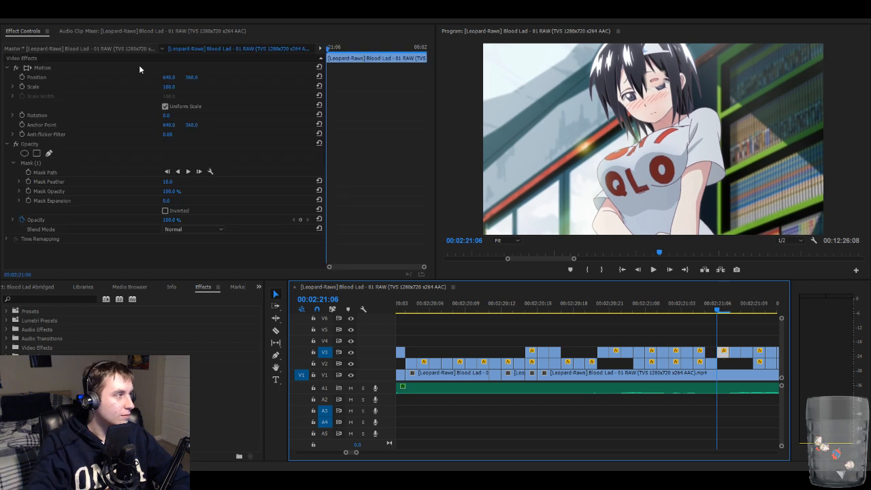
left_click(139, 68)
left_click(588, 126)
key("Down")
key("Down")
key("Down")
key("Down")
key("Down")
key("Down")
key("Down")
key("Down")
key("Down")
key("Down")
key("Down")
key("Down")
key("Down")
key("Down")
key("Down")
key("Down")
key("Down")
key("Down")
key("Down")
key("Down")
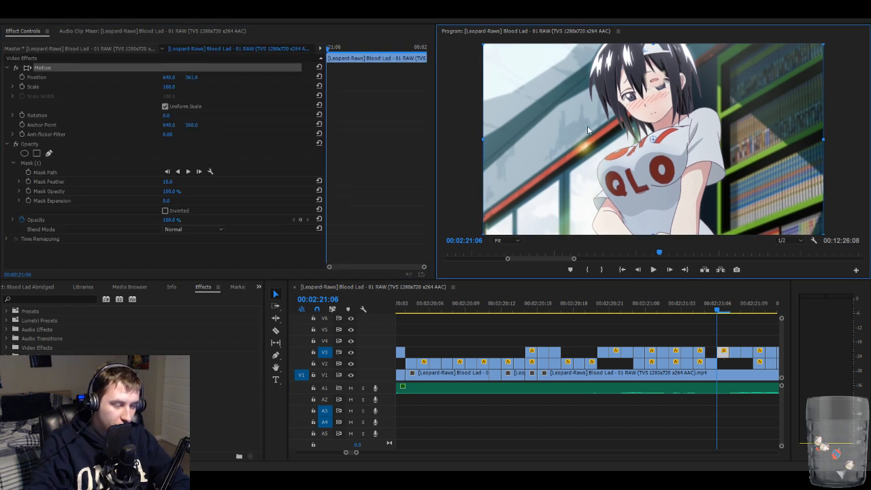
key("Down")
key("Down")
key("Down")
key("Down")
key("Down")
key("Down")
key("Down")
key("Down")
key("Down")
key("Down")
key("Down")
key("Down")
key("Down")
key("Down")
key("Down")
key("Down")
key("Down")
key("Down")
key("Down")
key("Down")
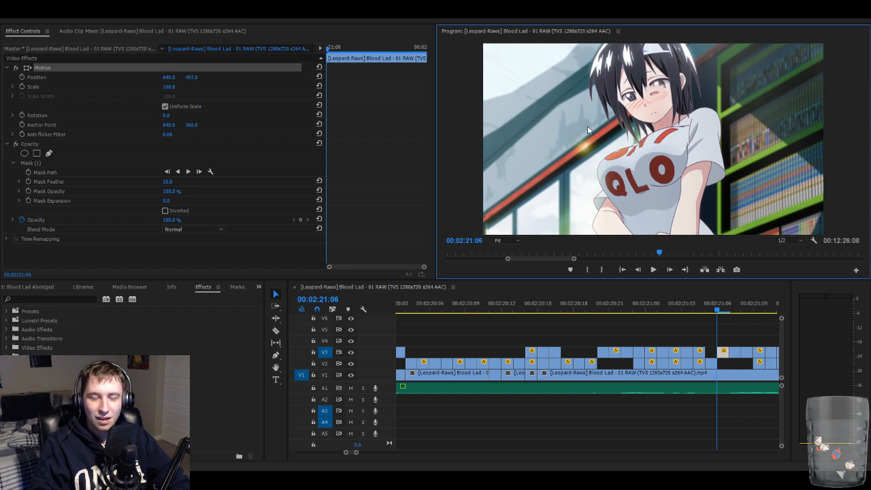
key("Down")
key("Down")
key("Down")
key("Down")
key("Down")
key("Down")
key("Down")
key("Down")
key("Down")
key("Down")
key("Down")
key("Down")
key("Down")
key("Down")
key("Down")
key("Down")
key("Down")
key("Down")
key("Down")
key("Down")
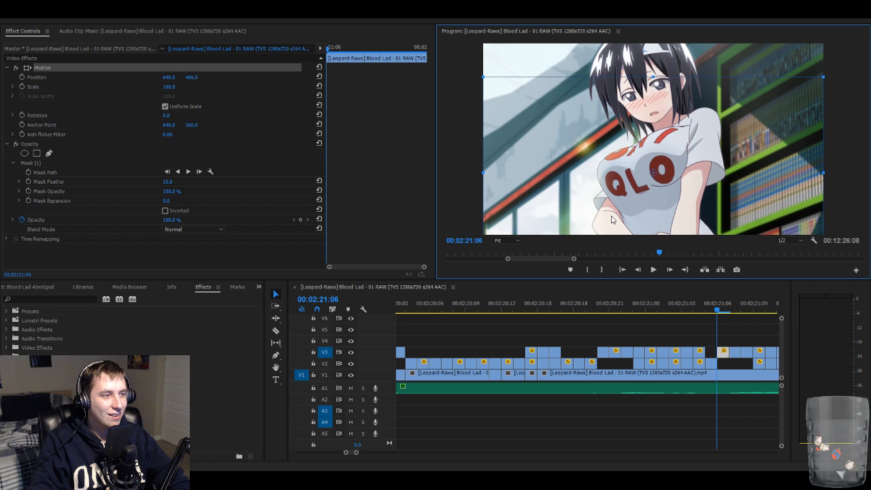
key("Up")
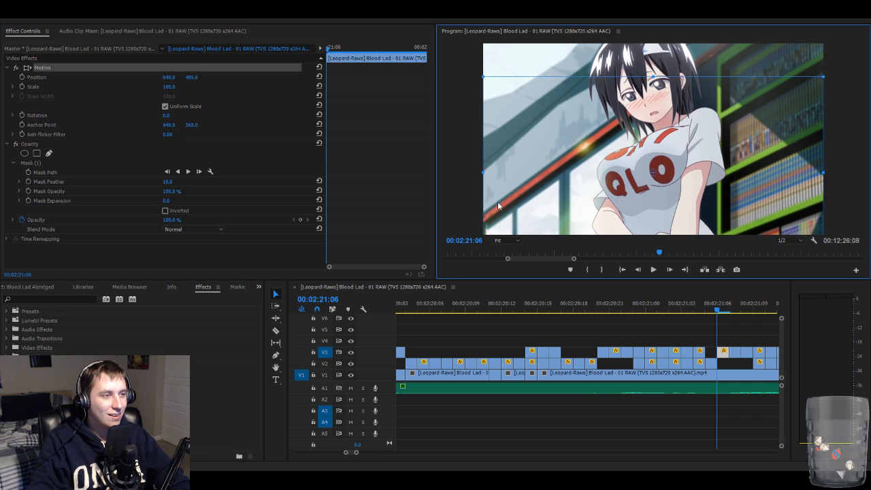
left_click(740, 329)
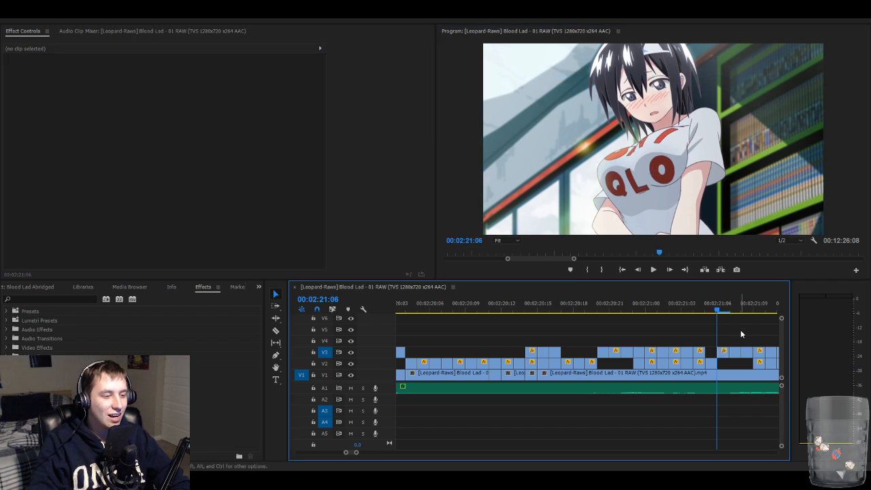
- Shift Mask (1) of the V3 clip at 00:02:21:07 up so that it frames the overlaid mouth
key("Right")
left_click(737, 352)
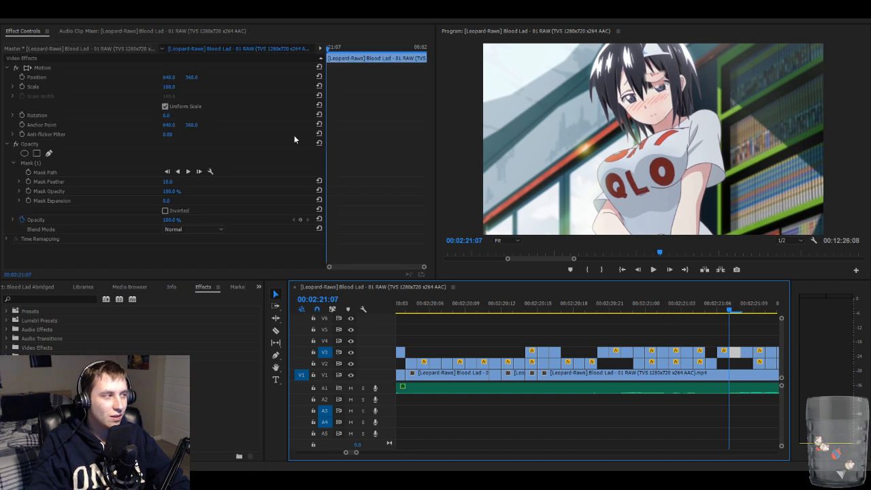
left_click(67, 164)
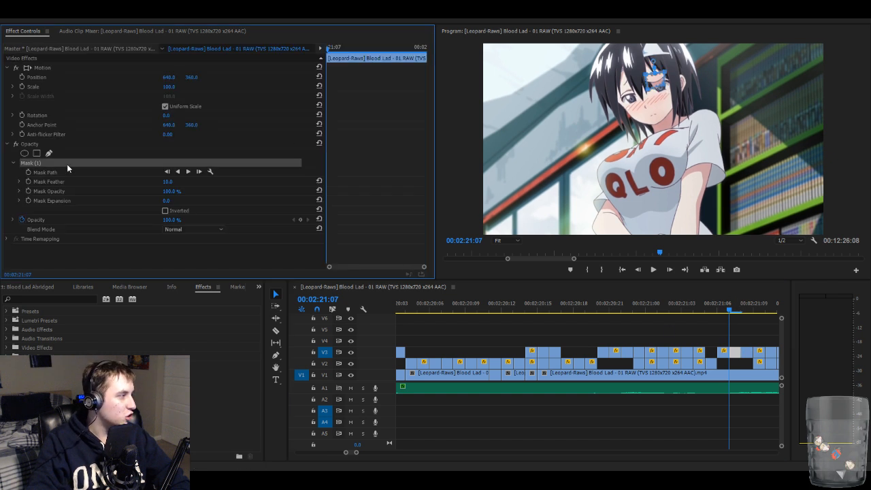
left_click(652, 81)
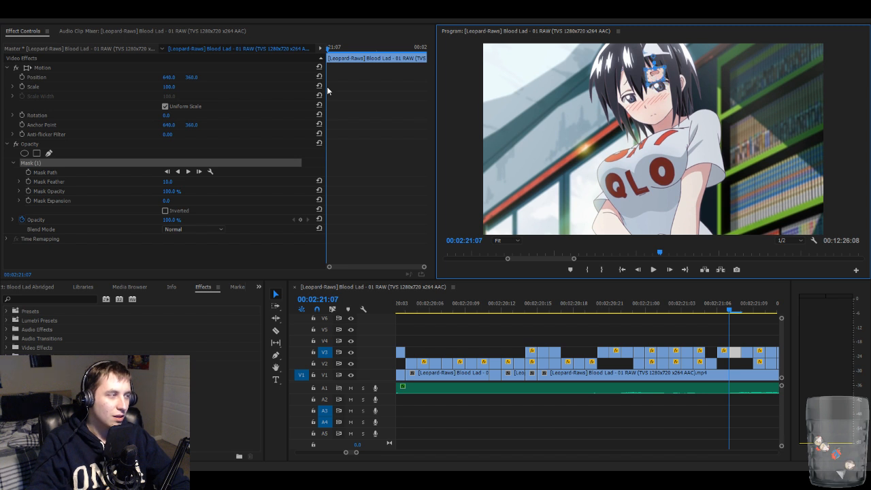
- Move the masked V3 clip at 00:02:21:07 down to a vertical position of 519, keeping its horizontal position at 640
left_click(202, 68)
left_click_drag(712, 165, 709, 166)
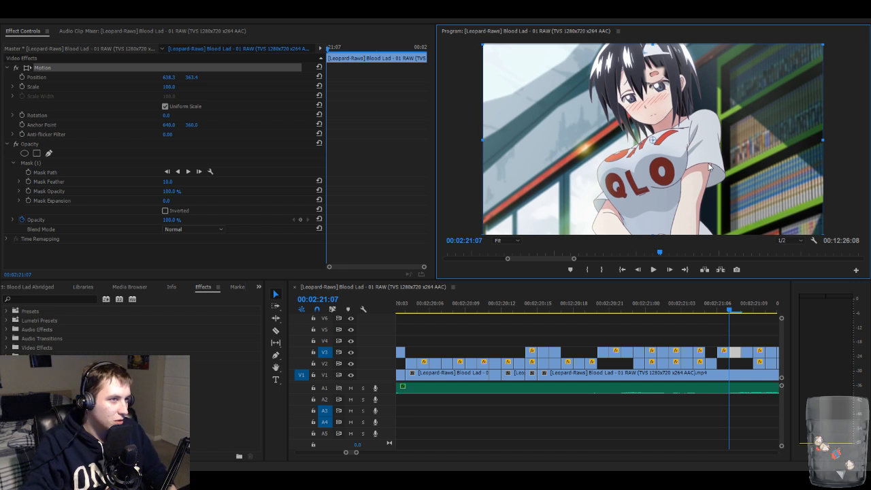
key("ctrl+z")
key("Down")
key("Down")
key("Down")
key("Down")
key("Down")
key("Down")
key("Down")
key("Down")
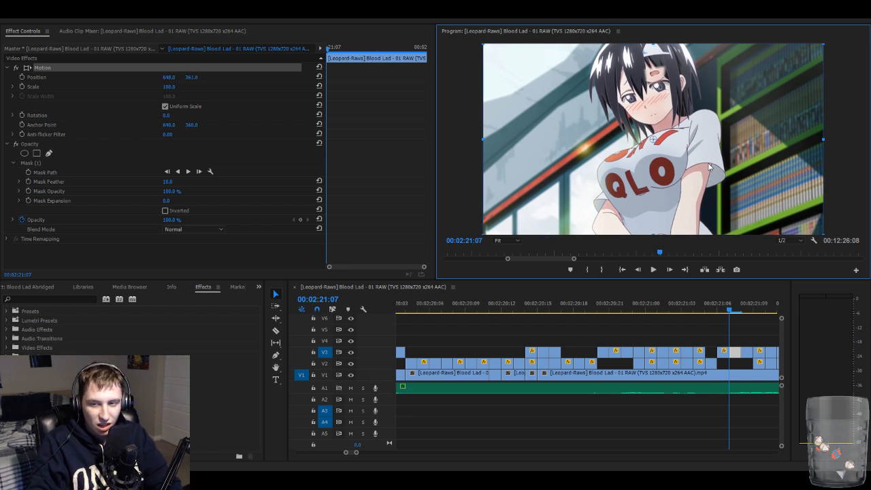
key("shift+Down")
key("shift+Down")
key("shift+Down")
key("shift+Down")
key("shift+Down")
key("shift+Down")
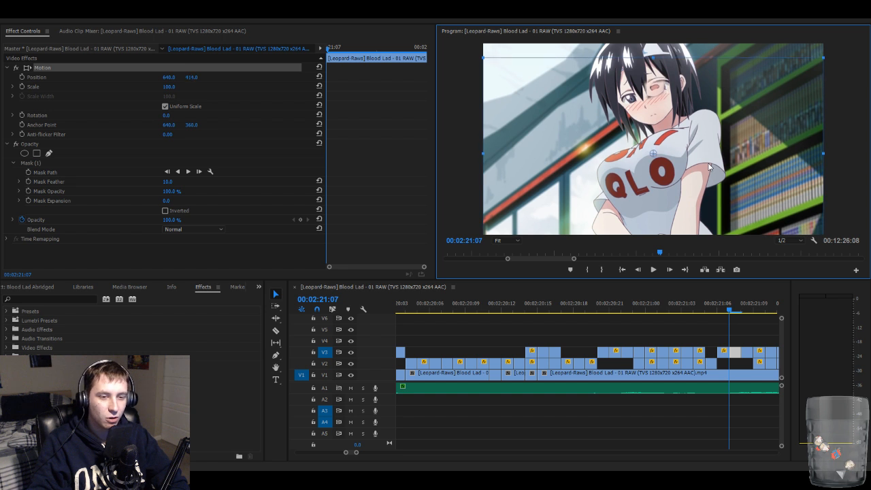
key("shift+Down")
key("shift+Down")
key("shift+Down")
key("shift+Down")
key("shift+Down")
key("shift+Down")
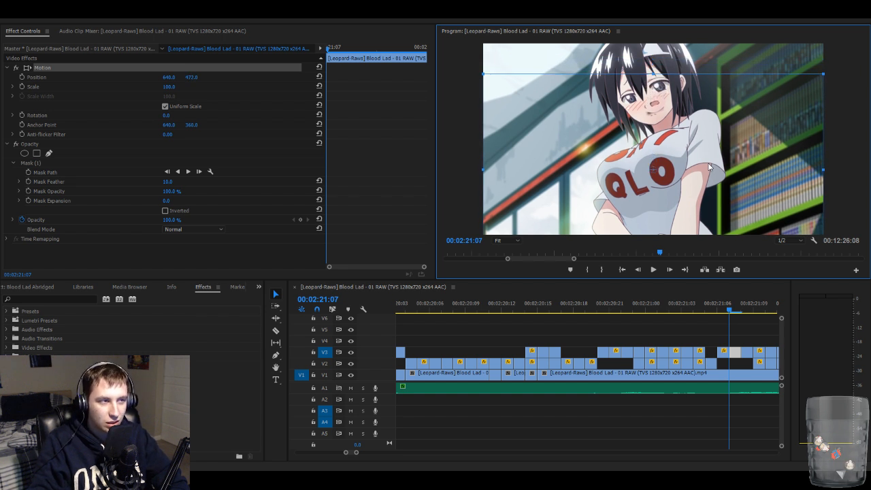
key("shift+Down")
key("shift+Down")
key("shift+Down")
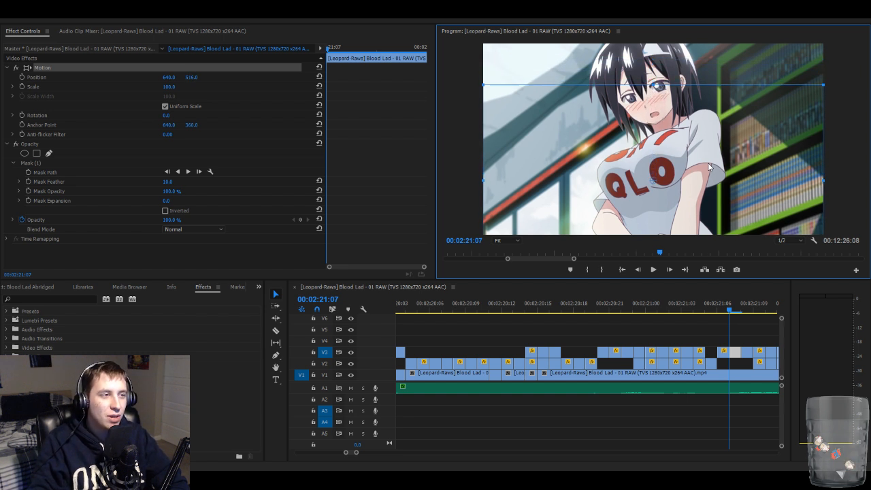
key("Down")
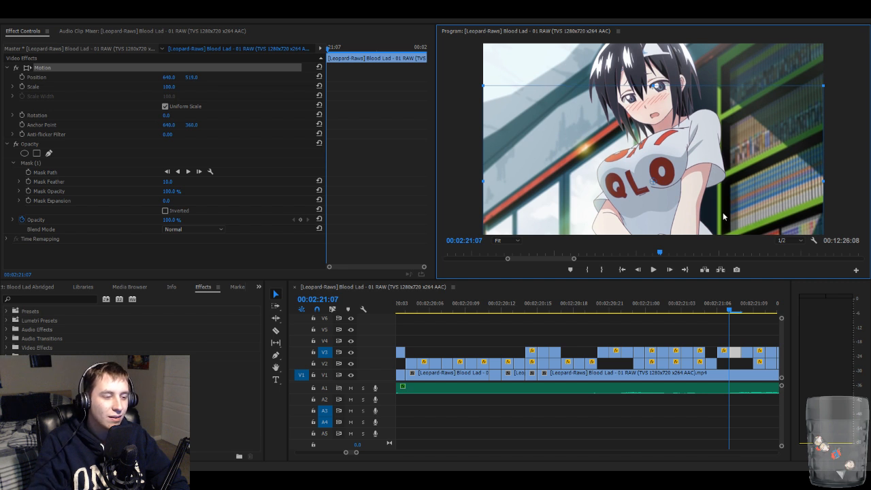
left_click(740, 341)
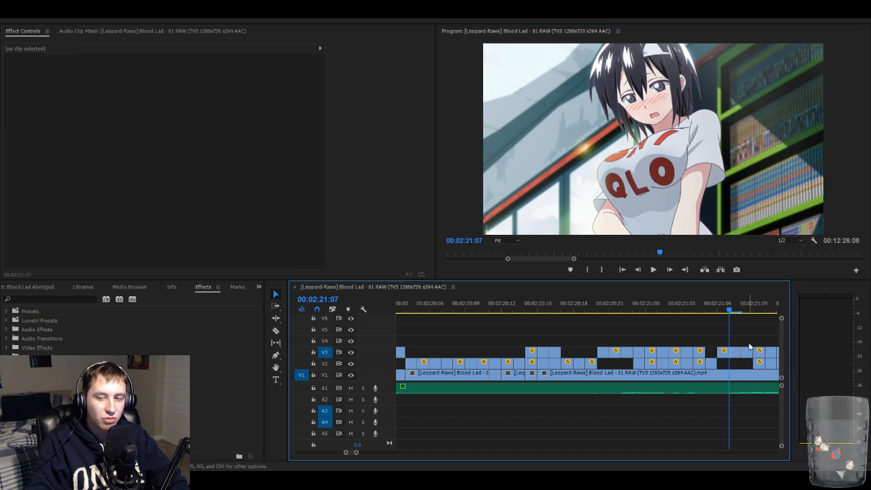
- Shift Mask (1) of the V3 clip at 00:02:21:08 up so that it frames the overlaid mouth
key("Right")
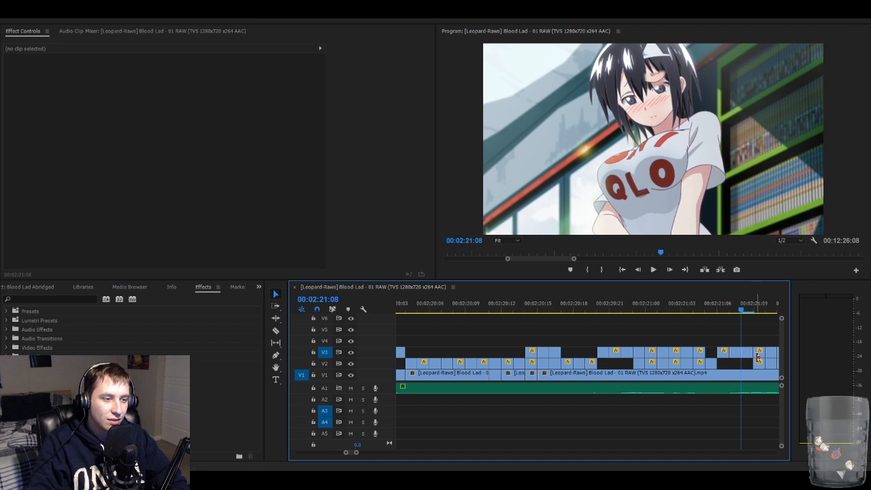
left_click(748, 354)
left_click(104, 162)
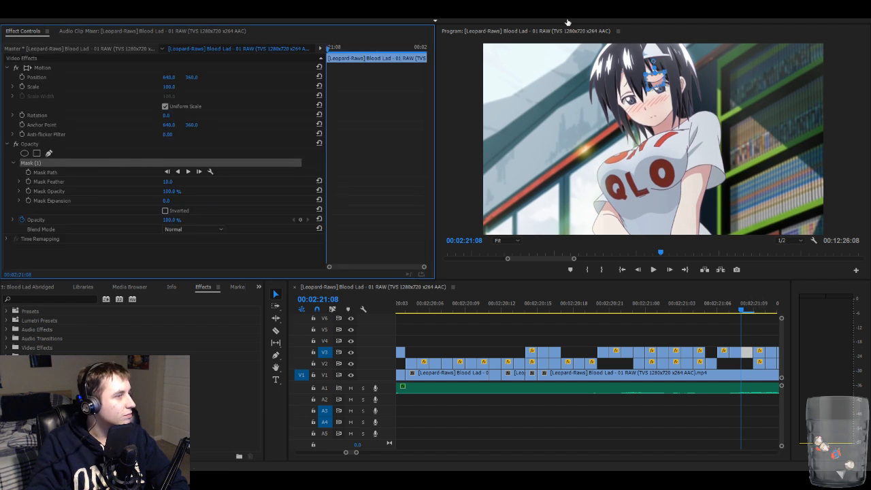
left_click(655, 73)
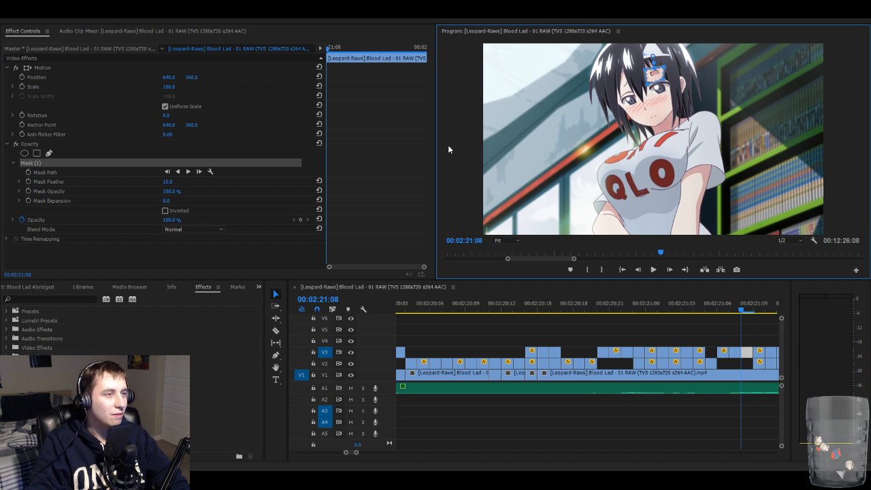
left_click(250, 67)
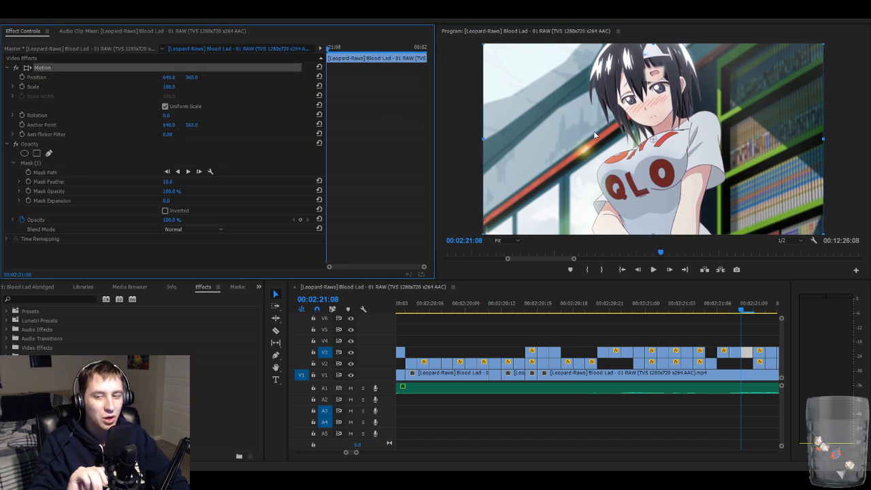
key("Right")
key("Right")
key("Right")
key("Right")
key("Right")
key("Right")
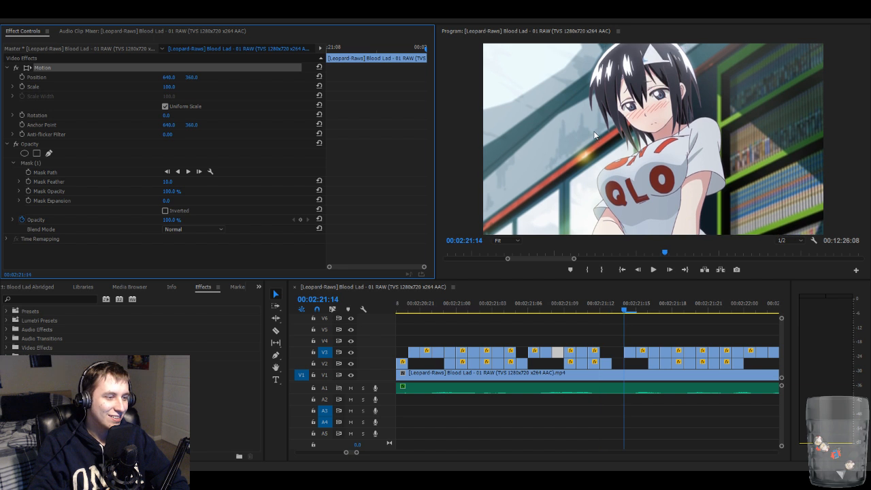
left_click(557, 308)
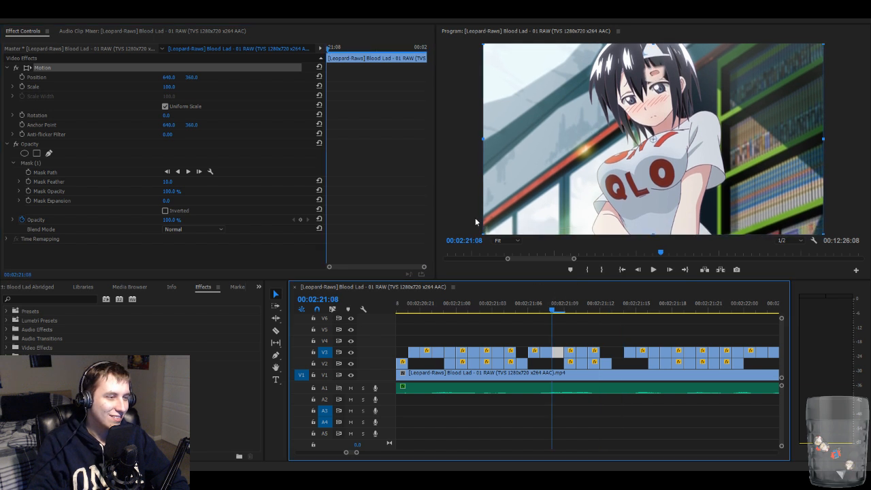
- Move the masked V3 clip at 00:02:21:08 down to a vertical position of 526, keeping its horizontal position at 640
left_click(233, 68)
left_click(689, 136)
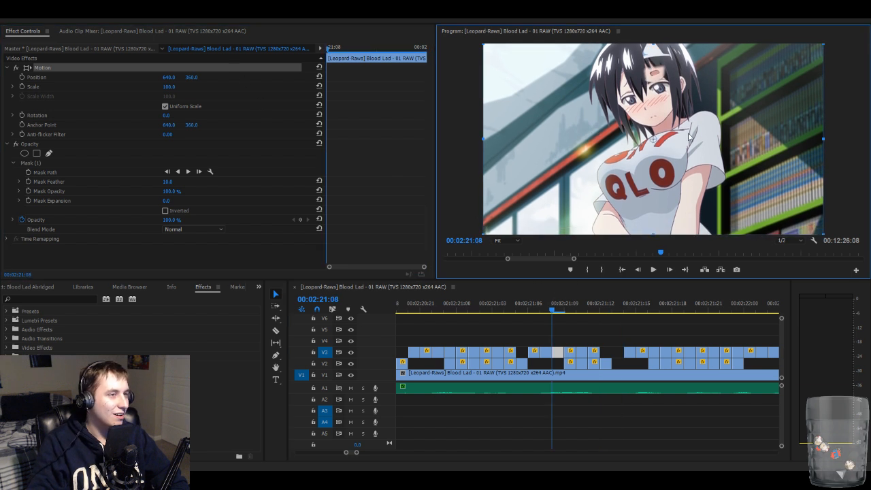
key("Down")
key("Down")
key("Down")
key("Down")
key("Down")
key("Down")
key("Down")
key("Down")
key("Down")
key("Down")
key("Down")
key("Down")
key("Down")
key("Down")
key("Down")
key("Down")
key("Down")
key("Down")
key("Down")
key("Down")
key("Down")
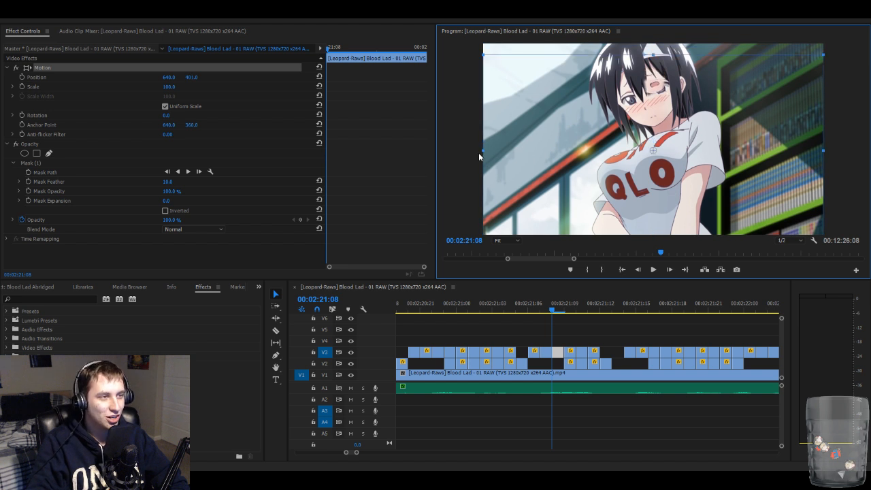
key("Down")
key("Down")
key("Down")
key("Down")
key("Down")
key("Down")
key("Down")
key("Down")
key("Down")
key("Down")
key("Down")
key("Down")
key("Down")
key("Down")
key("Down")
key("Down")
key("Down")
key("Down")
key("Down")
key("Down")
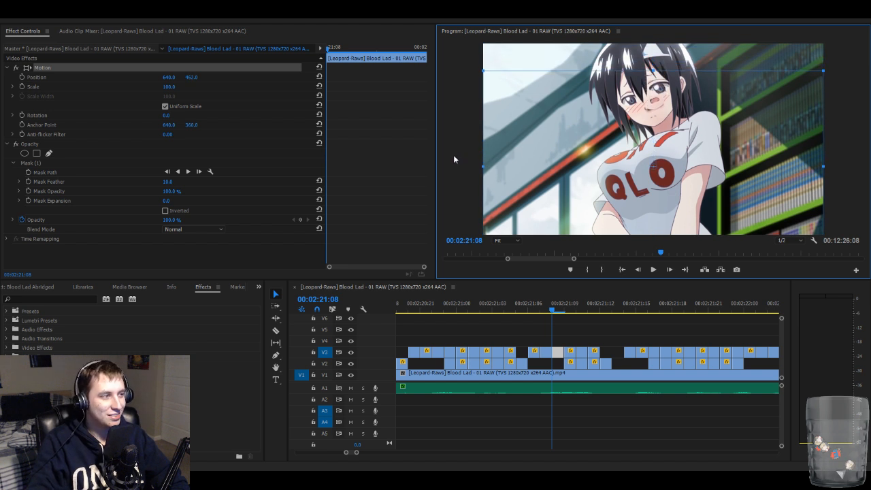
key("Down")
key("Down")
key("Down")
key("Down")
key("Down")
key("Down")
key("Down")
key("Down")
key("Down")
key("Down")
key("Down")
key("Down")
key("Down")
key("Down")
key("Down")
key("Down")
key("Down")
key("Down")
key("Down")
key("Down")
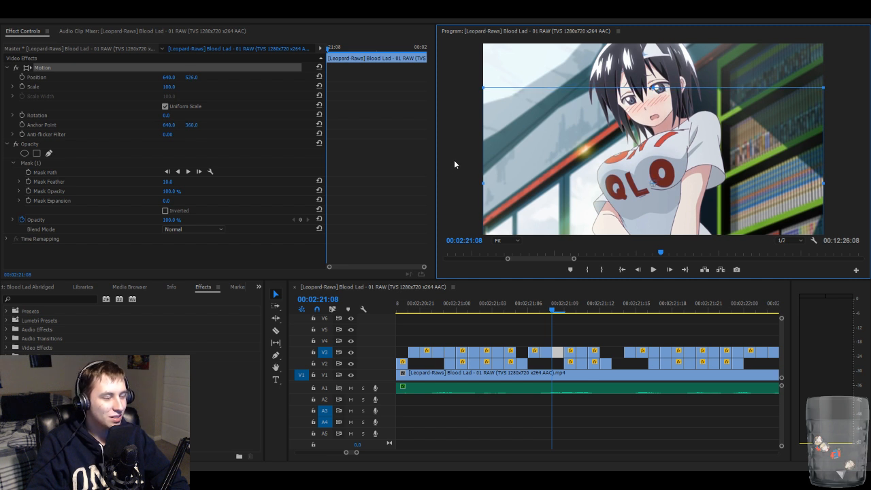
left_click(604, 331)
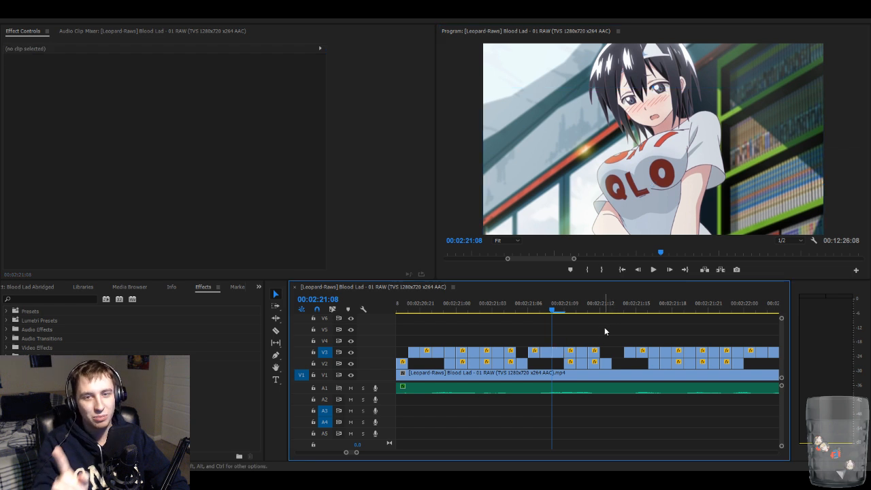
- Shift Mask (1) of the V3 clip at 00:02:21:09 up so that it frames the overlaid mouth
key("Right")
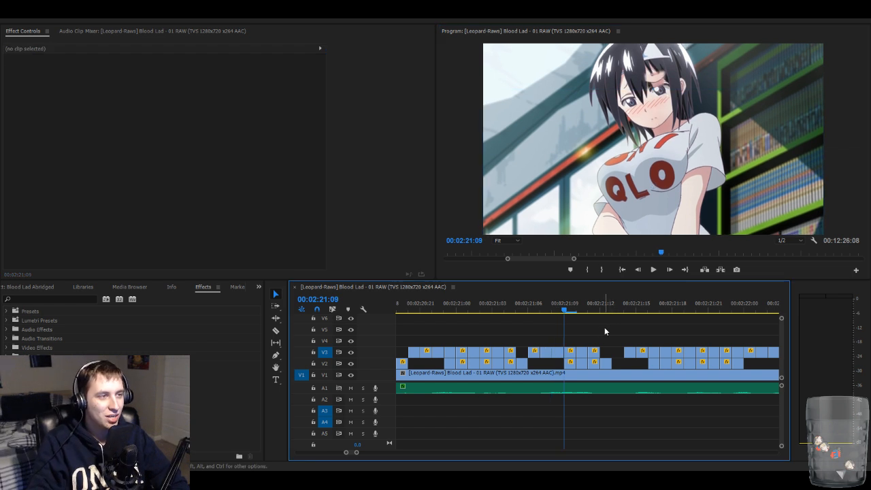
left_click(573, 352)
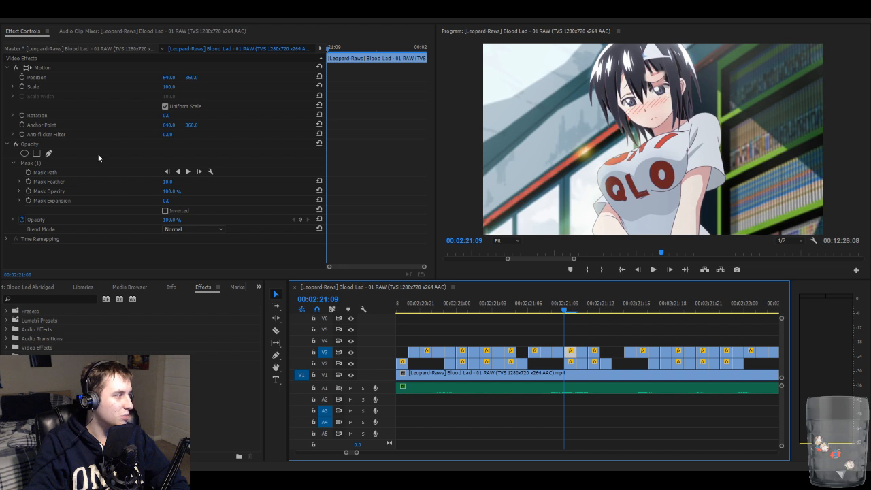
left_click(98, 162)
left_click(654, 78)
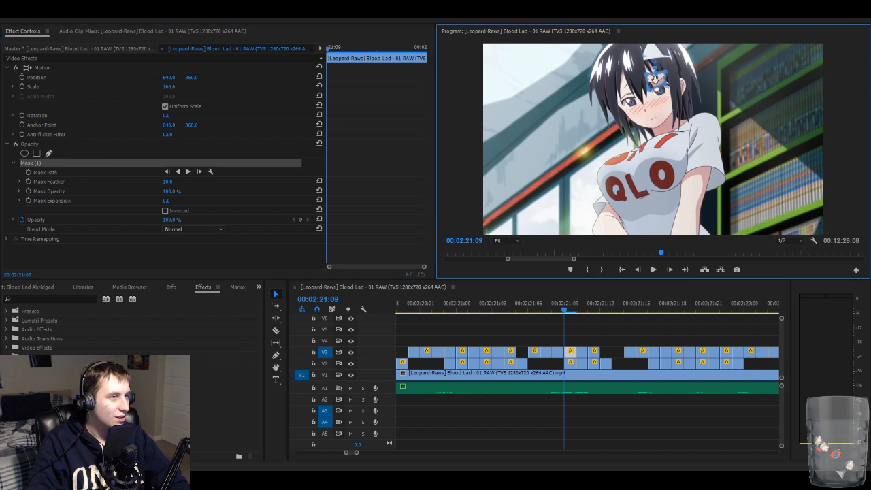
left_click_drag(655, 78, 653, 73)
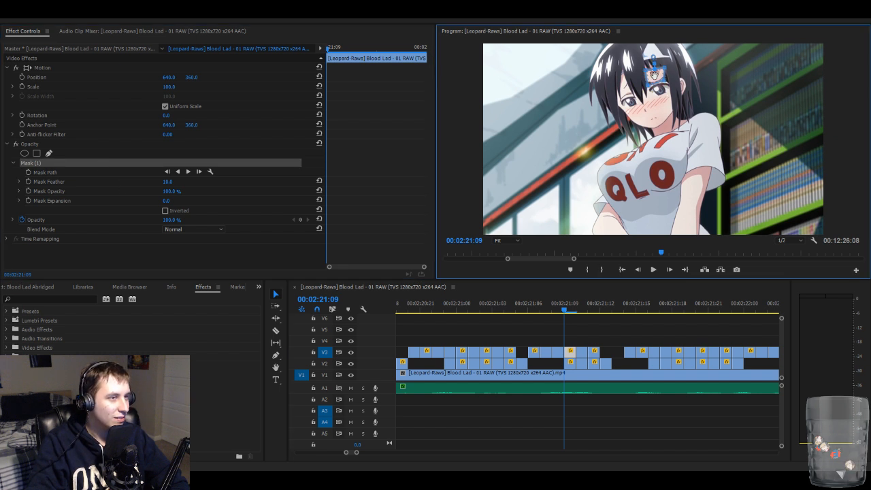
- Move the masked V3 clip at 00:02:21:09 down to a vertical position of 532, keeping its horizontal position at 640
left_click(176, 69)
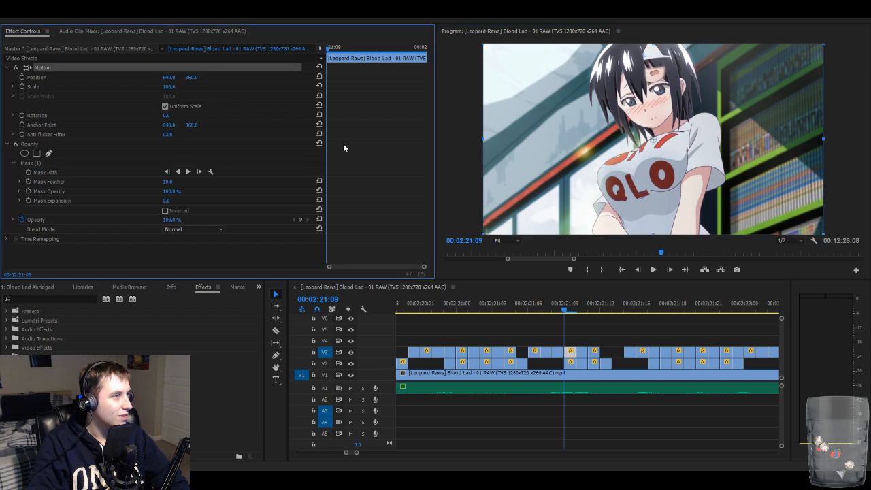
left_click(642, 201)
key("Down")
key("Down")
key("Down")
key("Down")
key("Down")
key("Down")
key("Down")
key("Down")
key("Down")
key("Down")
key("Down")
key("Down")
key("Down")
key("Down")
key("Down")
key("Down")
key("Down")
key("Down")
key("Down")
key("Down")
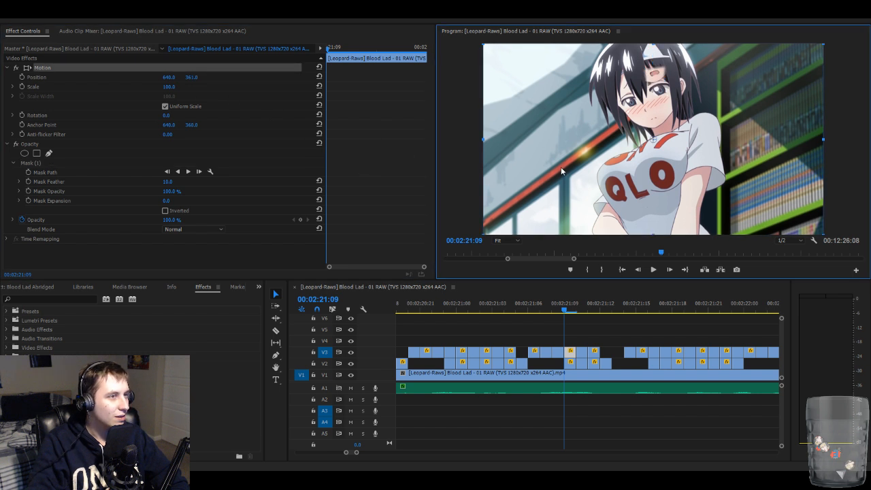
key("Down")
key("Down")
key("Down")
key("Down")
key("Down")
key("Down")
key("Down")
key("Down")
key("Down")
key("Down")
key("Down")
key("Down")
key("Down")
key("Down")
key("Down")
key("Down")
key("Down")
key("Down")
key("Down")
key("Down")
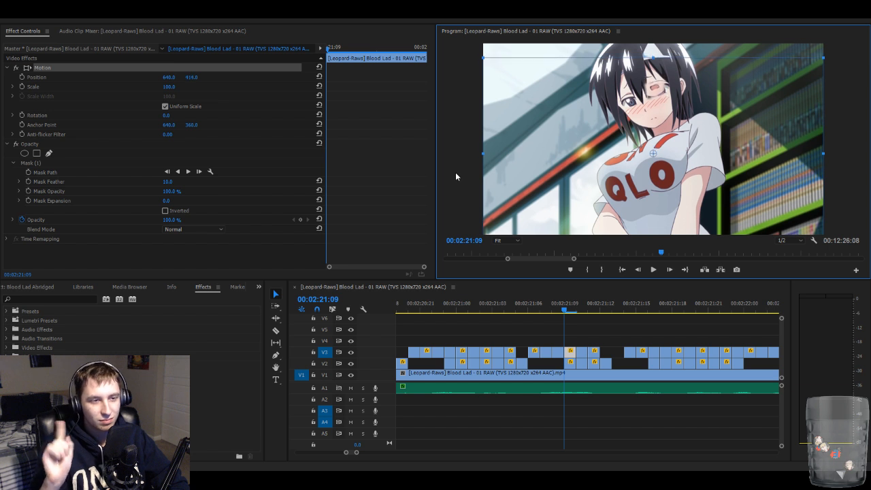
key("Down")
key("Down")
key("Down")
key("Down")
key("Down")
key("Down")
key("Down")
key("Down")
key("Down")
key("Down")
key("Down")
key("Down")
key("Down")
key("Down")
key("Down")
key("Down")
key("Down")
key("Down")
key("Down")
key("Down")
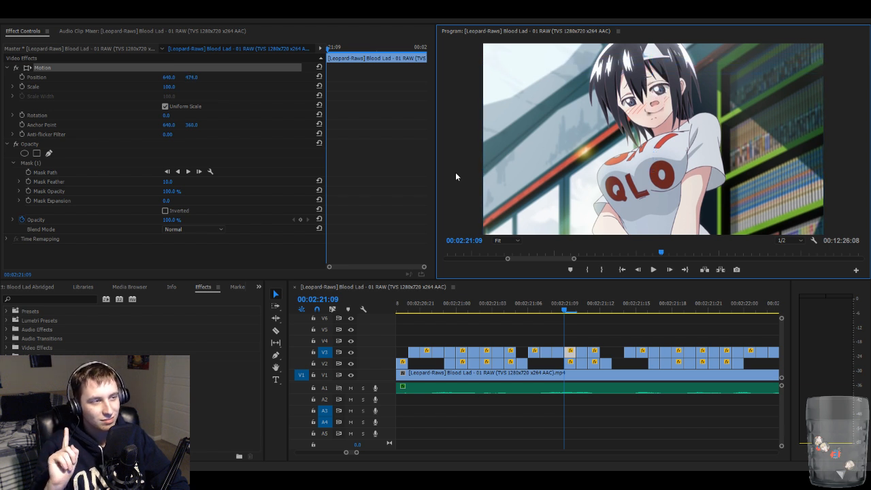
key("Down")
key("Down")
key("Down")
key("Down")
key("Down")
key("Down")
key("Down")
key("Down")
key("Down")
key("Down")
key("Down")
key("Down")
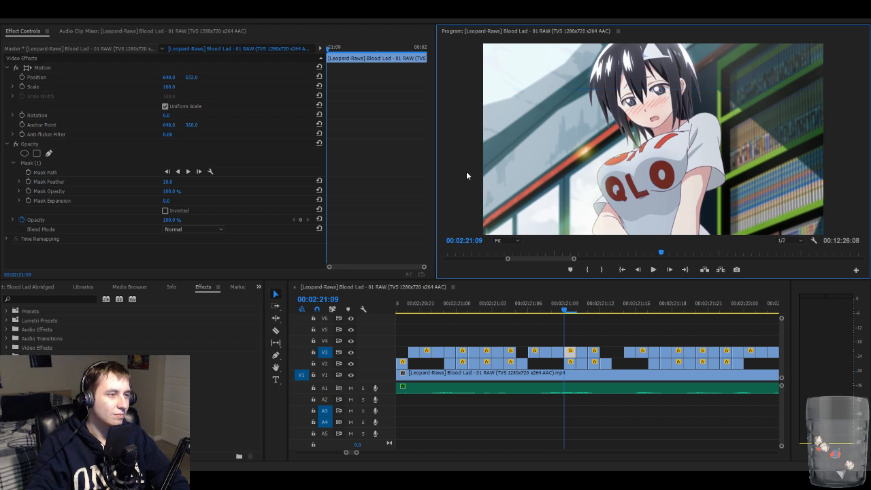
left_click(585, 330)
- Shift Mask (1) of the V3 clip at 00:02:21:10 up so that it frames the overlaid mouth
key("Right")
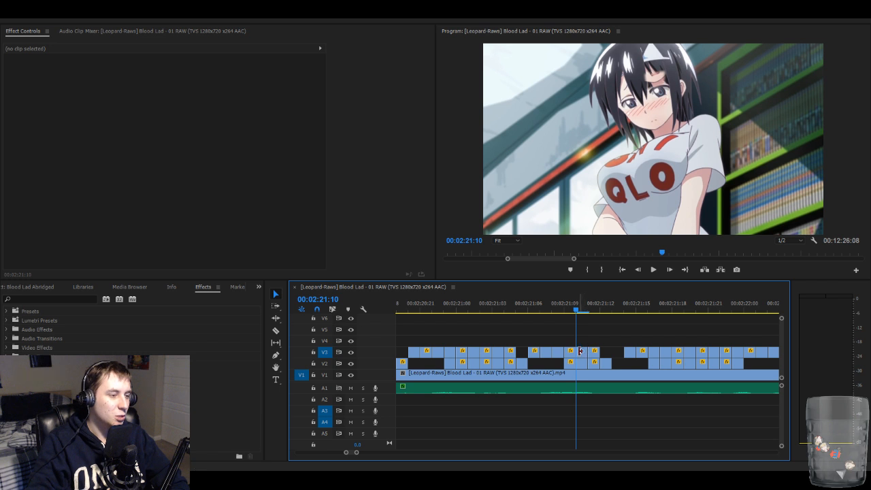
left_click(580, 354)
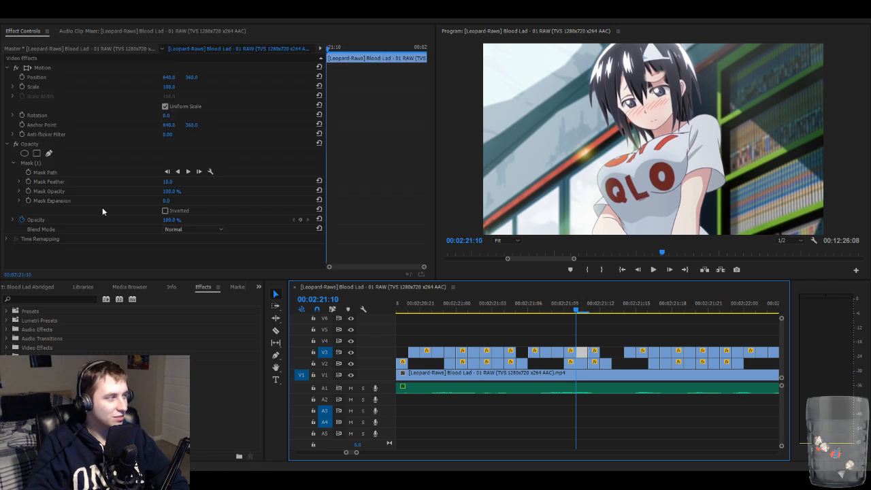
left_click(103, 164)
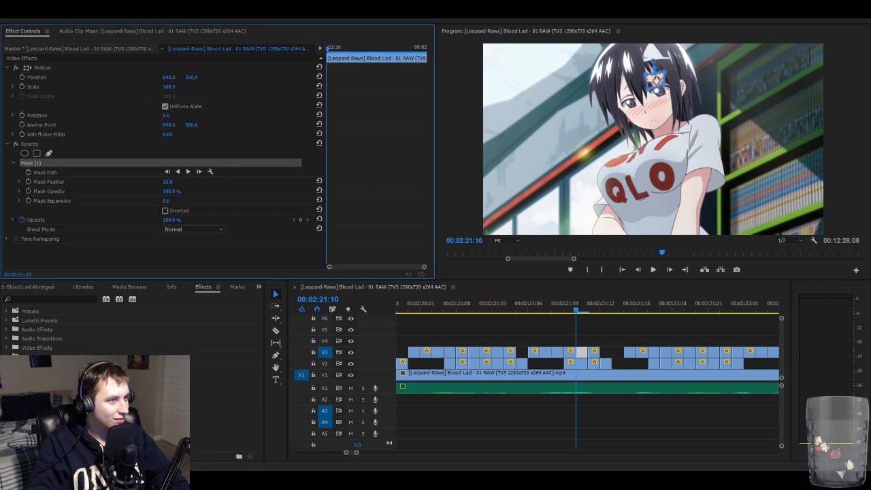
left_click_drag(657, 81, 656, 76)
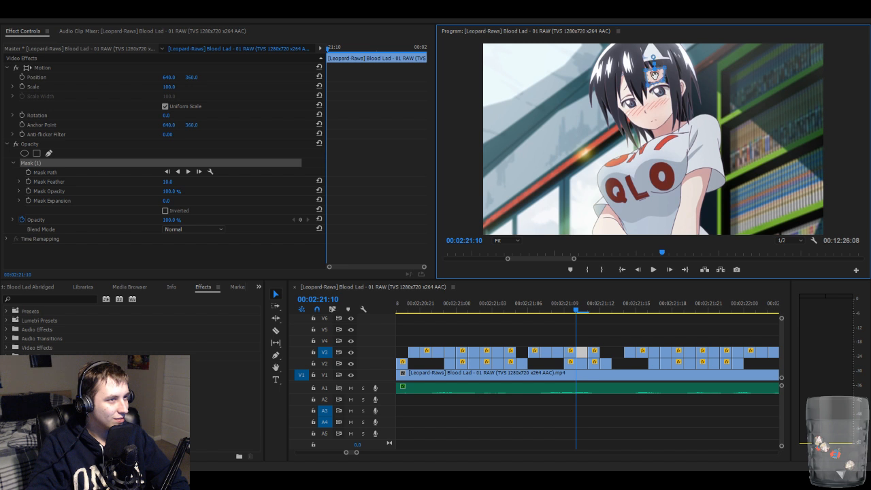
- Move the masked V3 clip at 00:02:21:10 down to a vertical position of 538, keeping its horizontal position at 640
left_click(187, 70)
left_click_drag(613, 172, 613, 176)
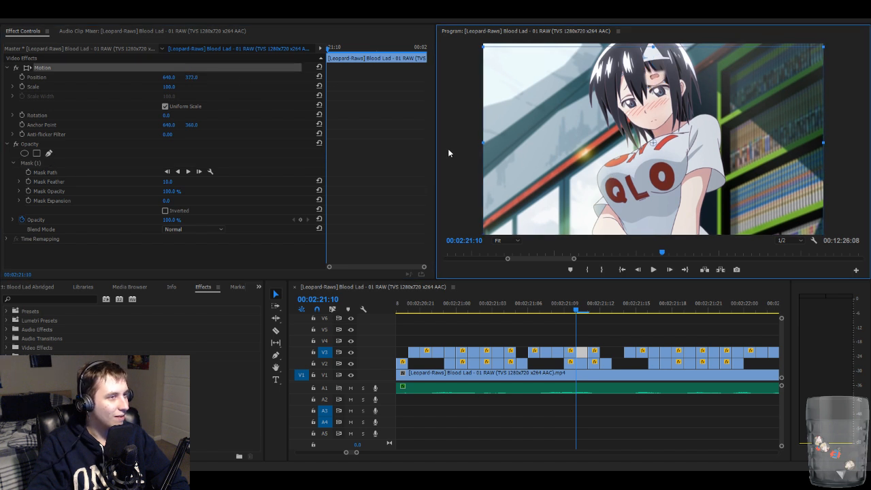
key("Down")
key("Down")
key("Down")
key("Down")
key("Down")
key("Down")
key("Down")
key("Down")
key("Down")
key("Down")
key("Down")
key("Down")
key("Down")
key("Down")
key("Down")
key("Down")
key("Down")
key("Down")
key("Down")
key("Down")
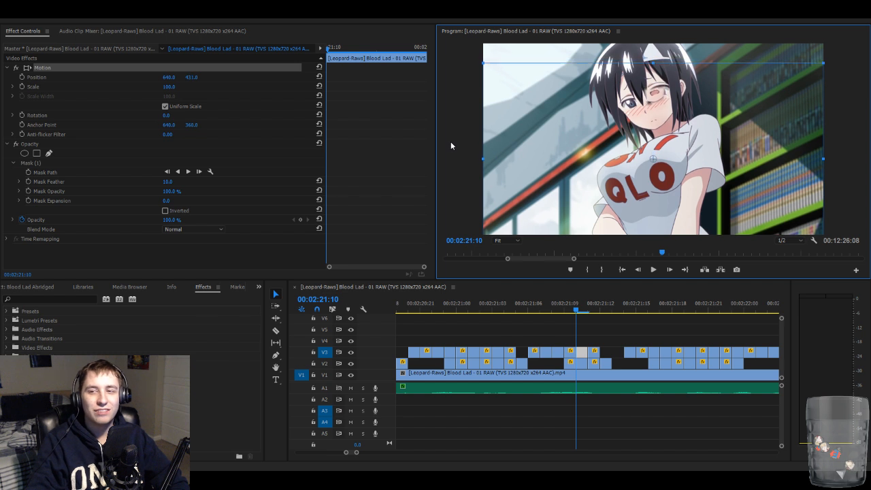
key("Down")
key("Down")
key("Down")
key("Down")
key("Down")
key("Down")
key("Down")
key("Down")
key("Down")
key("Down")
key("Down")
key("Down")
key("Down")
key("Down")
key("Down")
key("Down")
key("Down")
key("Down")
key("Down")
key("Down")
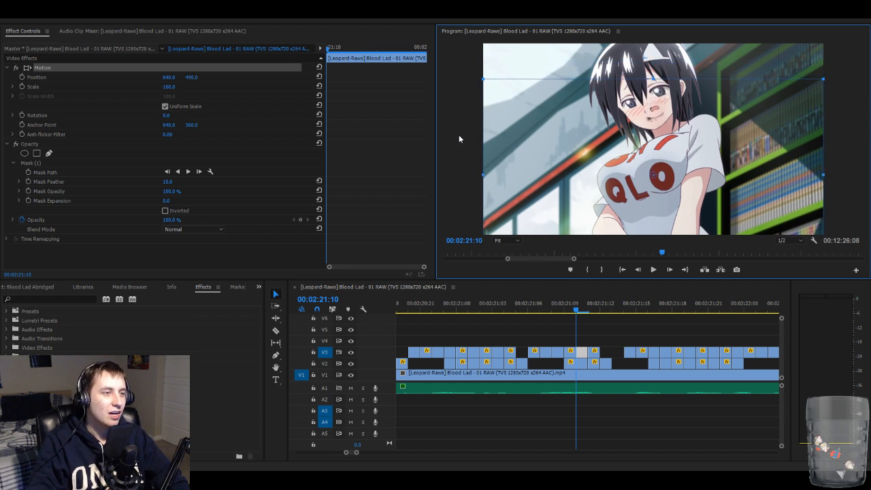
key("Down")
key("Down")
key("Down")
key("Down")
key("Down")
key("Down")
key("Down")
key("Down")
key("Down")
key("Down")
key("Down")
key("Down")
key("Down")
key("Down")
key("Down")
key("Down")
key("Down")
key("Down")
key("Down")
key("Down")
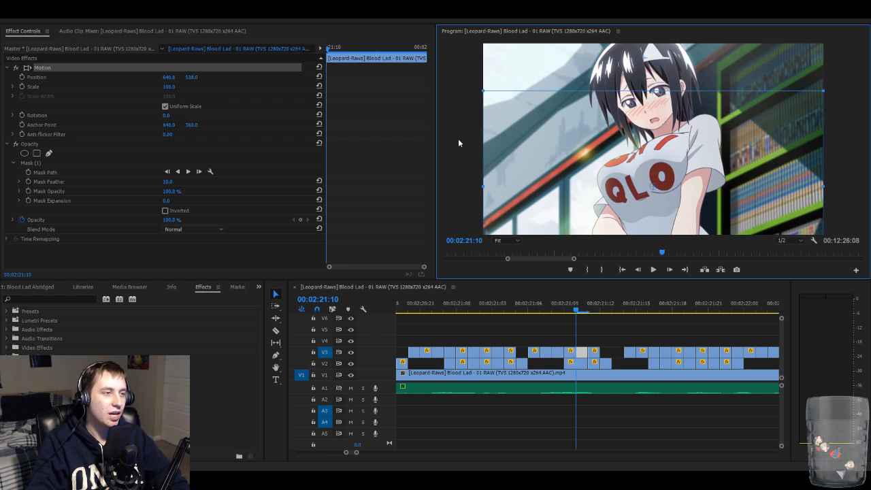
- Move the masked V3 clip at 00:02:21:11 down to a vertical position of 517, keeping its horizontal position at 640
left_click(606, 334)
key("Right")
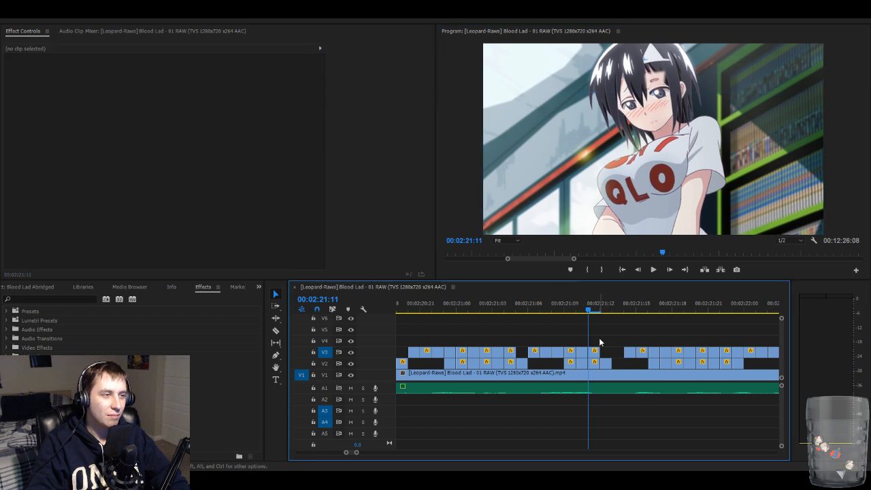
left_click(587, 350)
left_click(236, 67)
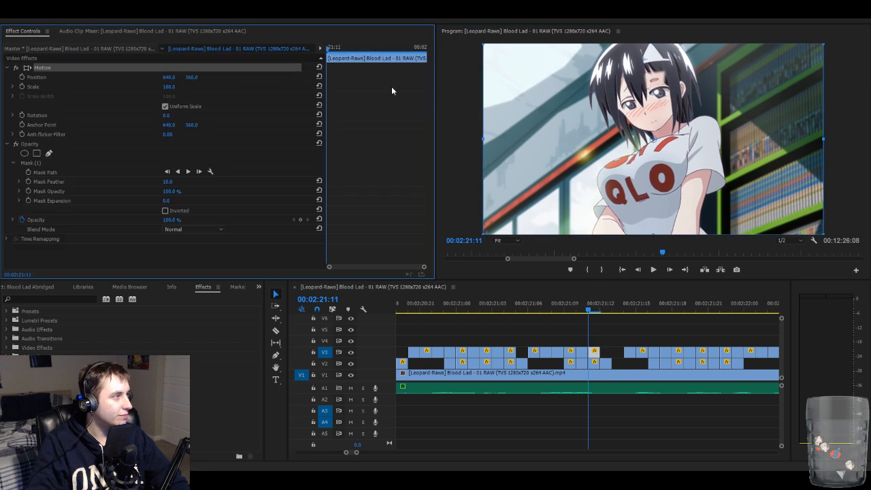
left_click(608, 121)
key("Down")
key("Down")
key("Down")
key("Down")
key("Down")
key("Down")
key("Down")
key("Down")
key("Down")
key("Down")
key("Down")
key("Down")
key("Down")
key("Down")
key("Down")
key("Down")
key("Down")
key("Down")
key("Down")
key("Down")
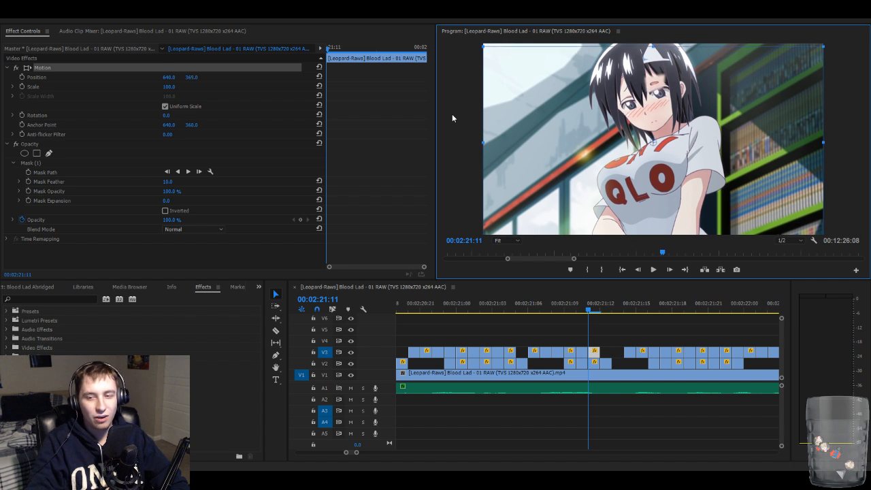
key("Down")
key("Down")
key("Down")
key("Down")
key("Down")
key("Down")
key("Down")
key("Down")
key("Down")
key("Down")
key("Down")
key("Down")
key("Down")
key("Down")
key("Down")
key("Down")
key("Down")
key("Down")
key("Down")
key("Down")
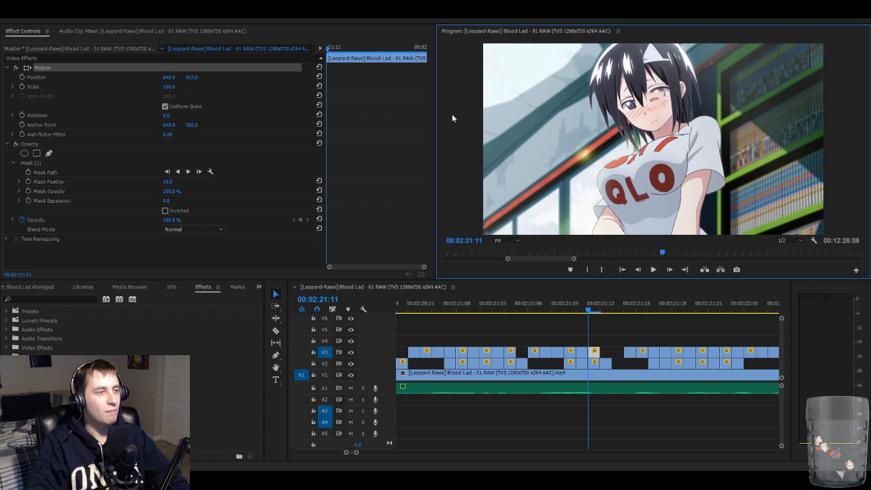
key("Down")
key("Down")
key("Down")
key("Down")
key("Down")
key("Down")
key("Down")
key("Down")
key("Down")
key("Down")
key("Down")
key("Down")
key("Down")
key("Down")
key("Down")
key("Down")
key("Down")
key("Down")
key("Down")
key("Down")
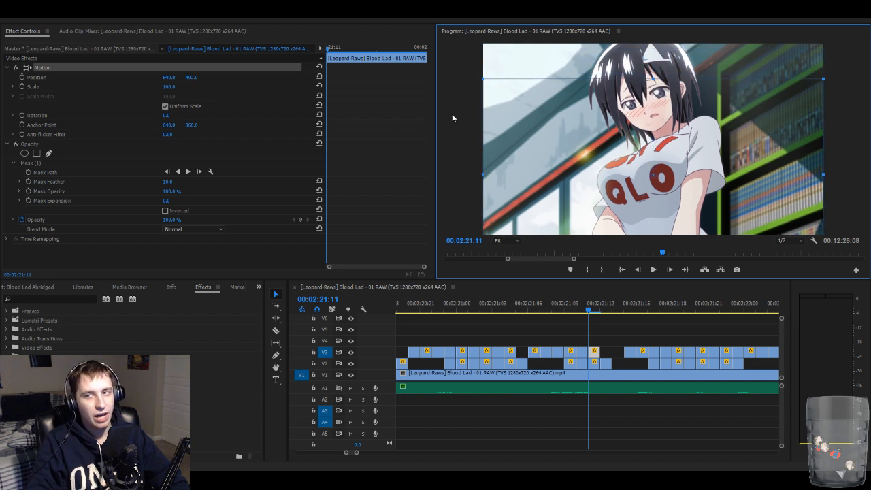
key("Down")
key("Down")
key("Down")
key("Down")
key("Down")
key("Down")
key("Down")
key("Down")
key("Down")
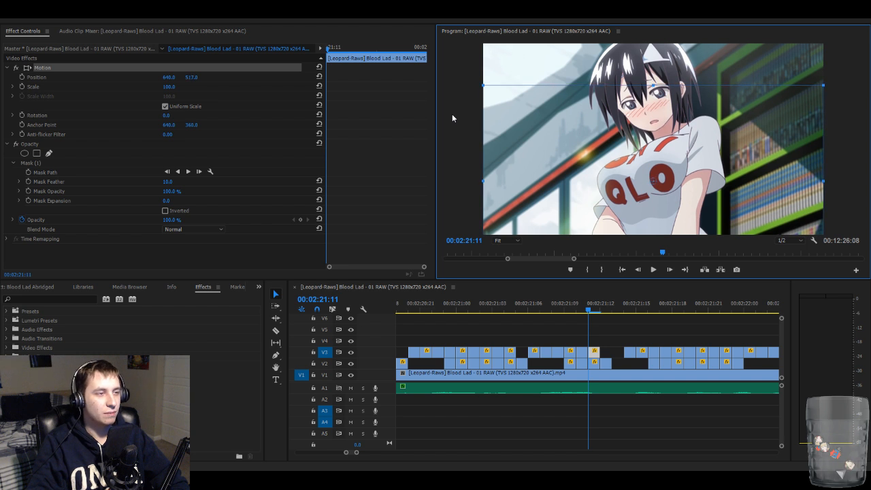
left_click(452, 117)
- Move the masked V3 clip at 00:02:21:14 down to a vertical position of 533, keeping its horizontal position at 640
left_click(641, 324)
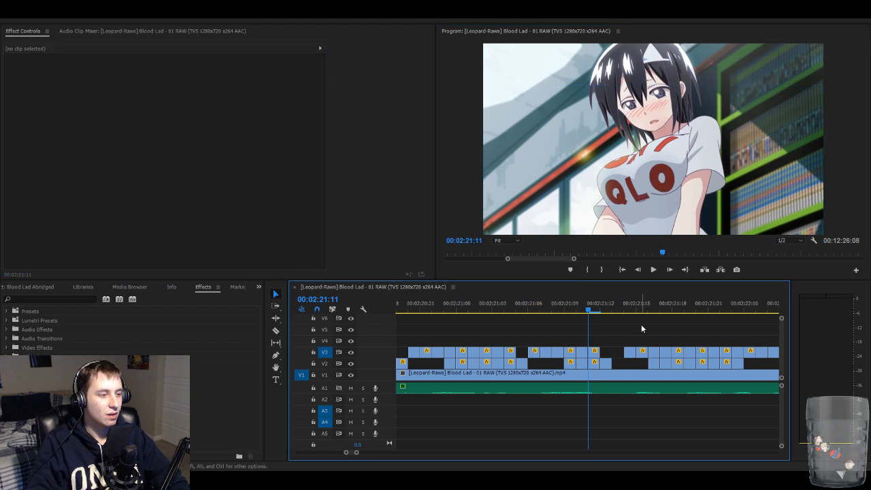
key("Right")
key("Right")
key("Right")
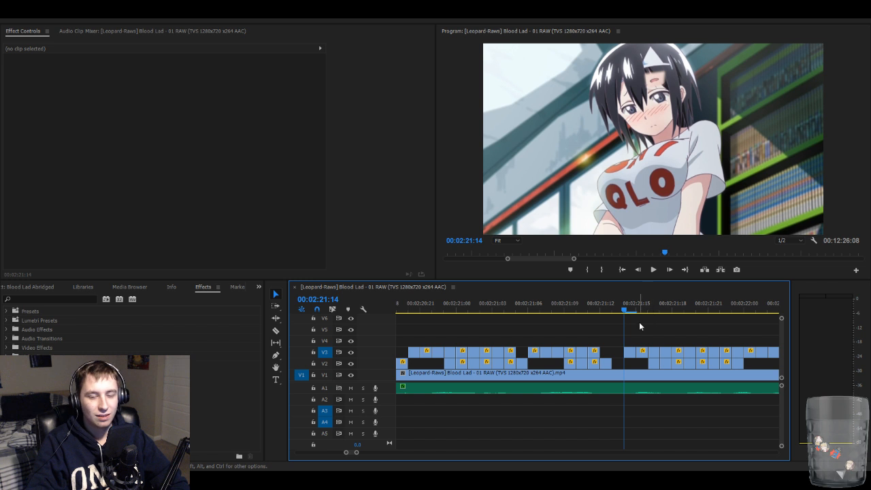
left_click(629, 351)
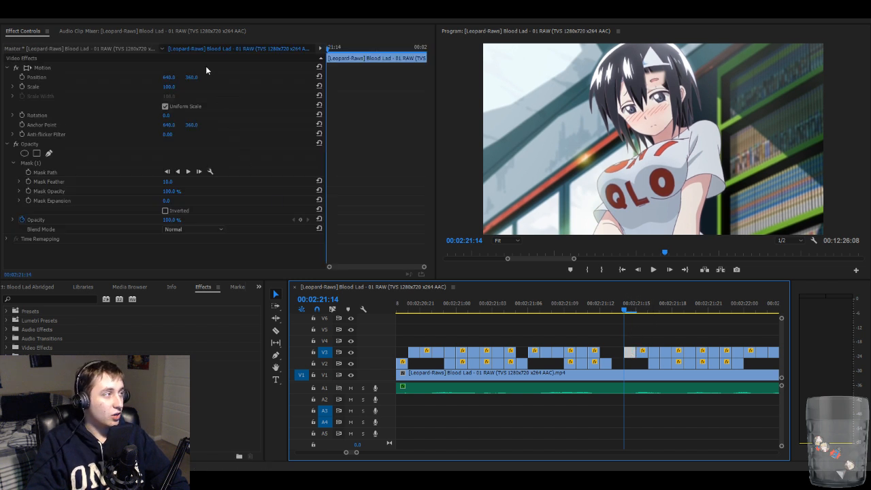
left_click(206, 68)
left_click(497, 137)
key("Down")
key("Down")
key("Down")
key("Down")
key("Down")
key("Down")
key("Down")
key("Down")
key("Down")
key("Down")
key("Down")
key("Down")
key("Down")
key("Down")
key("Down")
key("Down")
key("Down")
key("Down")
key("Down")
key("Down")
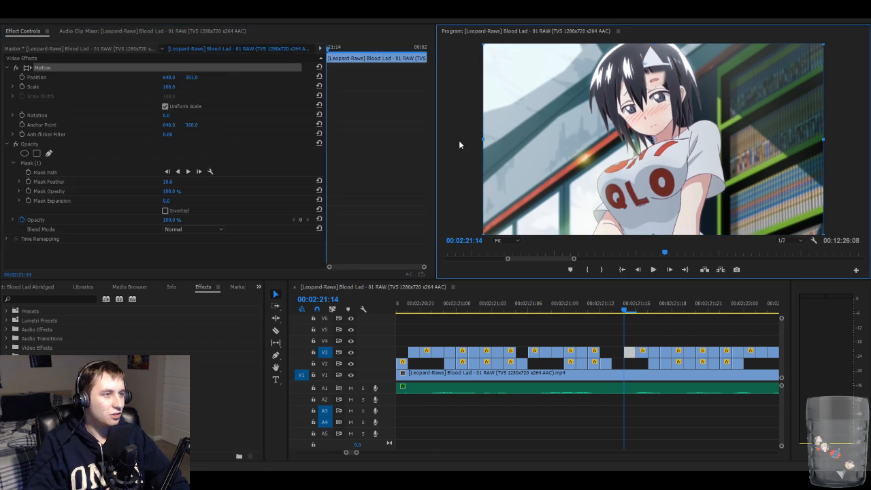
key("Down")
key("Down")
key("Down")
key("Down")
key("Down")
key("Down")
key("Down")
key("Down")
key("Down")
key("Down")
key("Down")
key("Down")
key("Down")
key("Down")
key("Down")
key("Down")
key("Down")
key("Down")
key("Down")
key("Down")
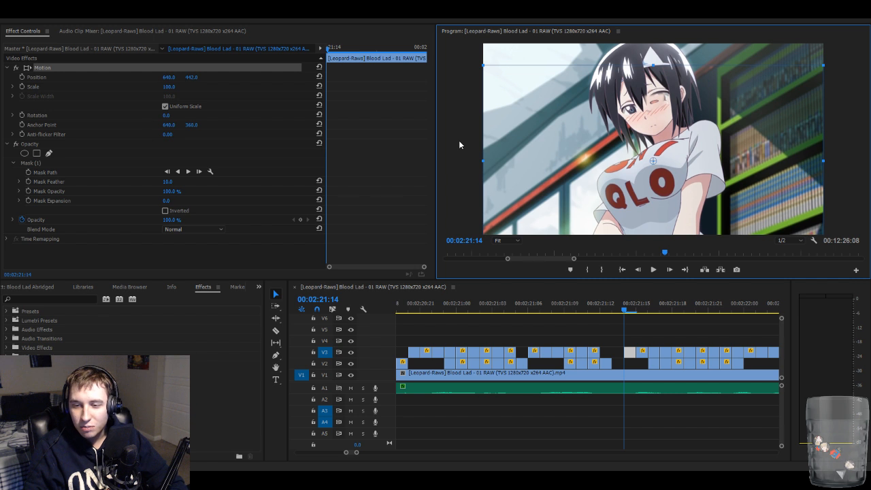
key("Down")
key("Down")
key("Down")
key("Down")
key("Down")
key("Down")
key("Down")
key("Down")
key("Down")
key("Down")
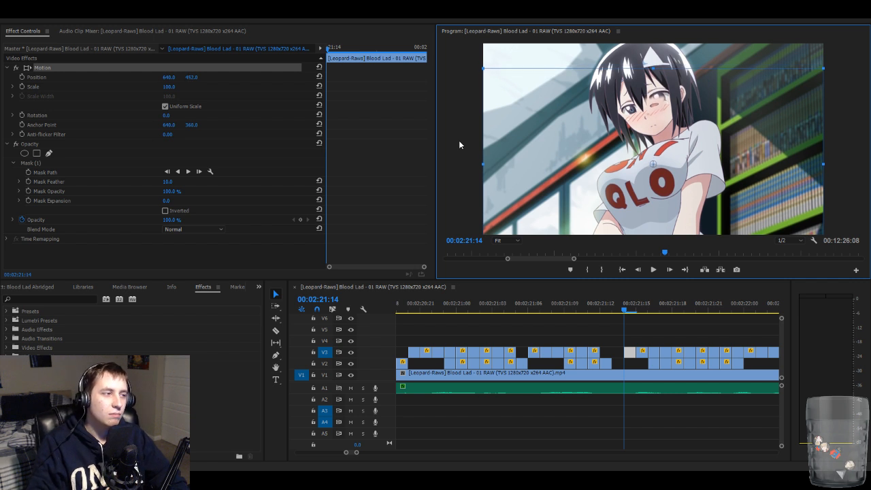
key("Down")
key("Down")
key("Down")
key("Down")
key("Down")
key("Down")
key("Down")
key("Down")
key("Down")
key("Down")
key("Down")
key("Down")
key("Down")
key("Down")
key("Down")
key("Down")
key("Down")
key("Down")
key("Down")
key("Down")
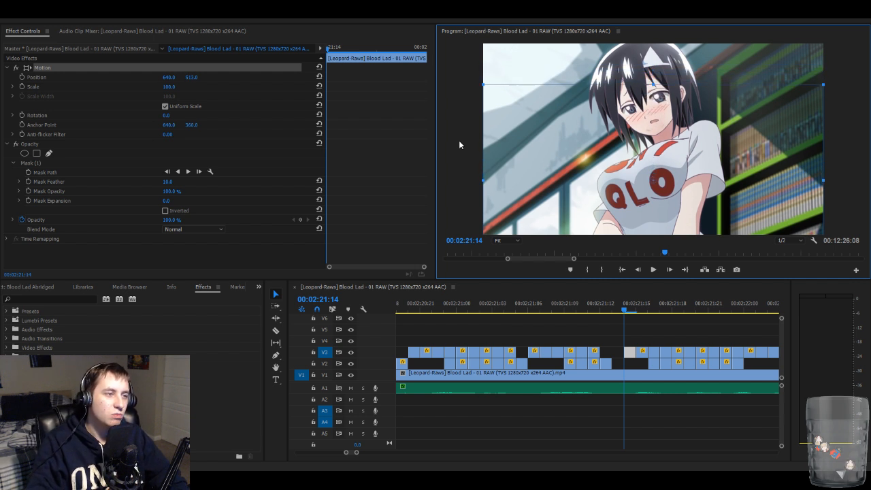
key("Down")
key("Down")
key("Down")
key("Down")
key("Down")
key("Down")
key("Down")
key("Down")
key("Down")
key("Down")
key("Down")
key("Down")
key("Down")
key("Down")
key("Down")
key("Down")
key("Down")
key("Down")
key("Down")
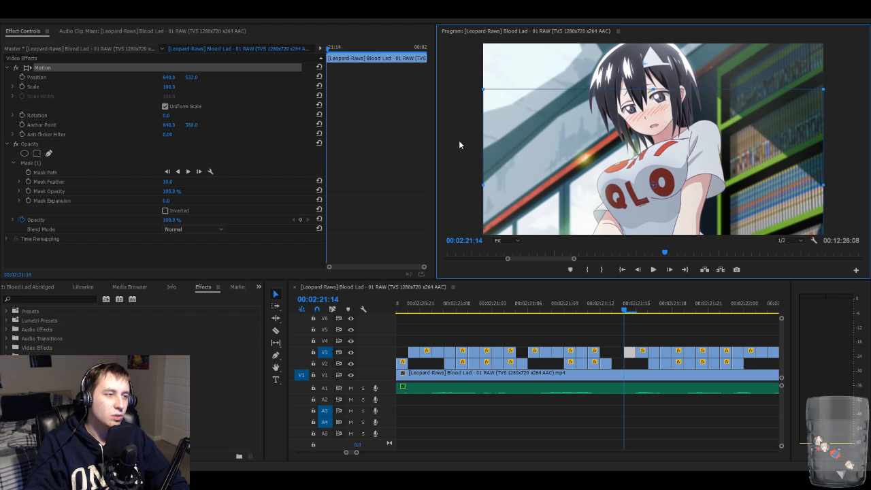
key("Down")
- Shift Mask (1) of the V3 clip at 00:02:21:15 up so that it frames the overlaid mouth
left_click(629, 326)
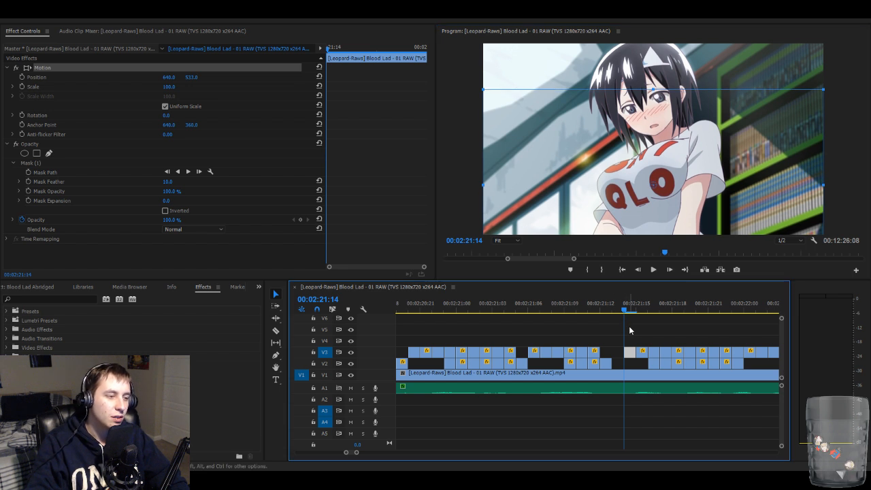
key("Right")
left_click(643, 353)
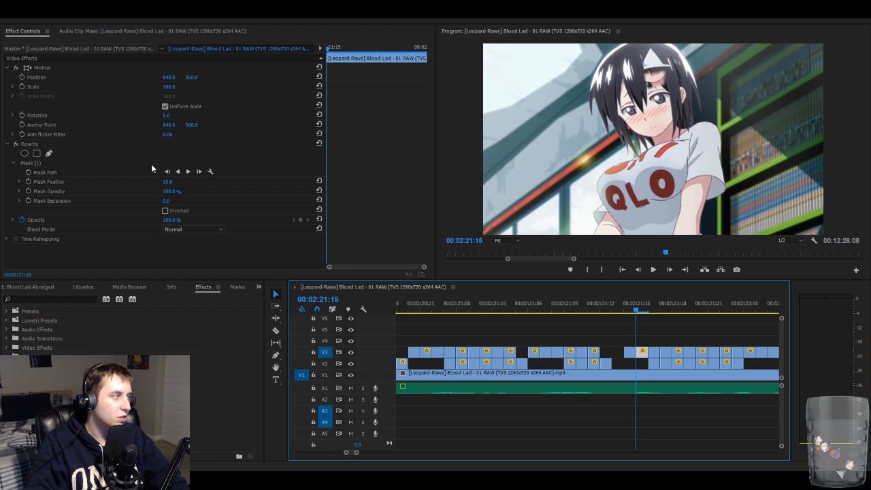
left_click(118, 163)
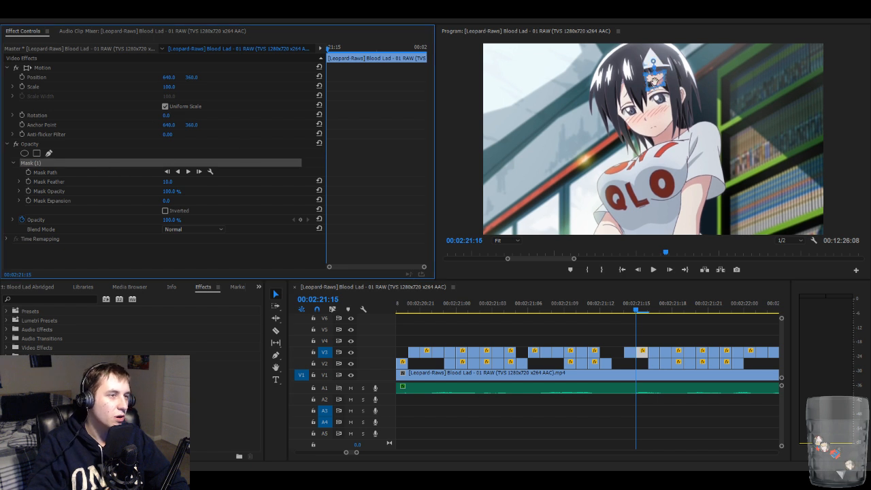
left_click(655, 79)
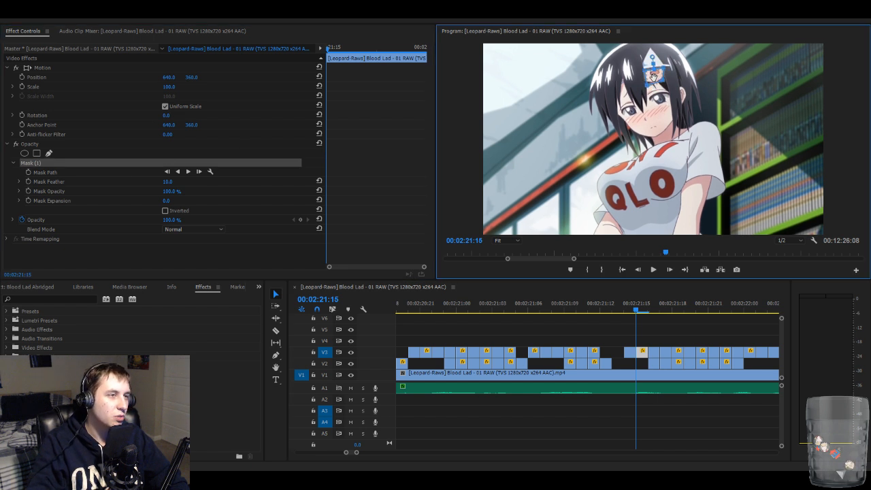
left_click_drag(654, 76, 655, 77)
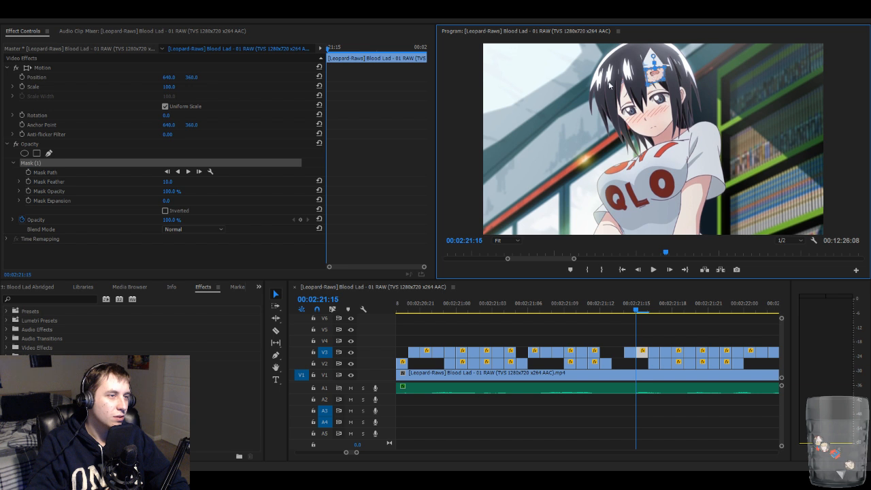
- Move the masked V3 clip at 00:02:21:15 to a horizontal position of 641 and a vertical position of 565
left_click(237, 66)
left_click(471, 113)
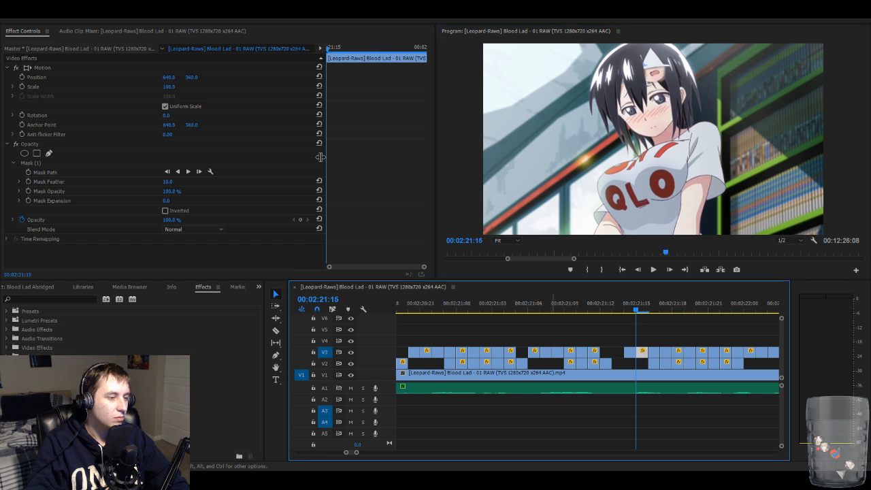
left_click(223, 71)
left_click(568, 118)
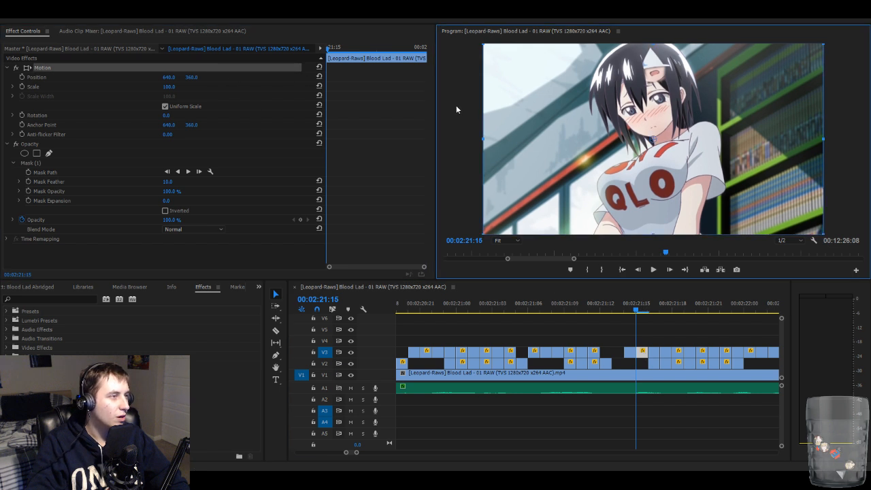
key("Down")
key("Down")
key("Down")
key("Down")
key("Down")
key("Down")
key("Down")
key("Down")
key("Down")
key("Down")
key("Down")
key("Down")
key("Down")
key("Down")
key("Down")
key("Down")
key("Down")
key("Down")
key("Down")
key("Down")
key("Down")
key("Down")
key("Down")
key("Down")
key("Down")
key("Down")
key("Down")
key("Down")
key("Down")
key("Down")
key("Down")
key("Down")
key("Down")
key("Down")
key("Right")
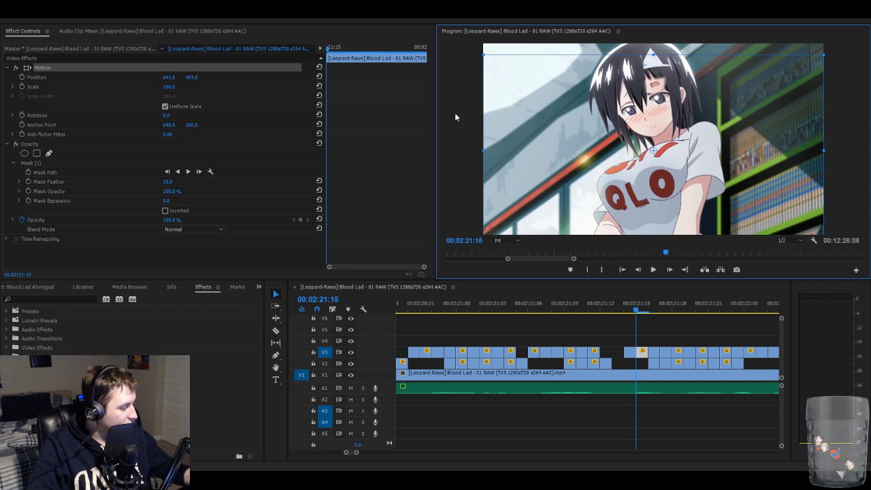
key("Down")
key("Down")
key("Down")
key("Down")
key("Down")
key("Down")
key("Down")
key("Down")
key("Down")
key("Down")
key("Down")
key("Down")
key("Down")
key("Down")
key("Down")
key("Down")
key("Down")
key("Down")
key("Down")
key("Down")
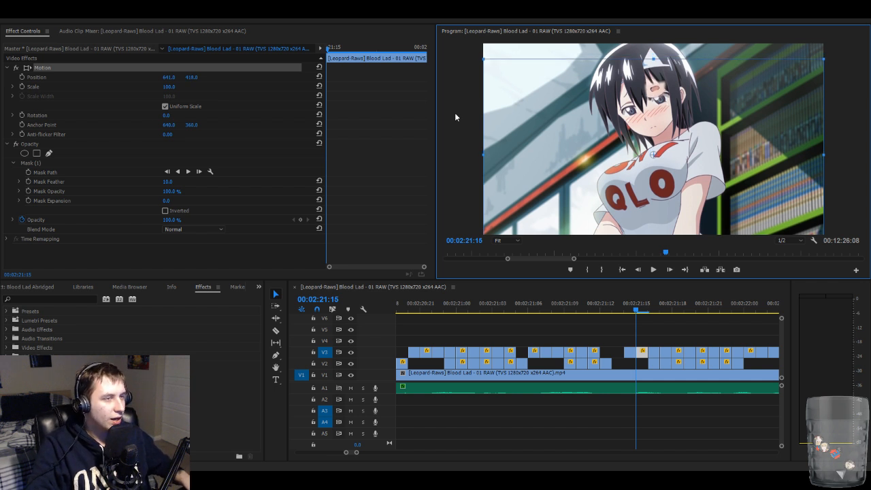
key("shift+Down")
key("shift+Down")
key("shift+Down")
key("shift+Down")
key("shift+Down")
key("shift+Down")
key("Down")
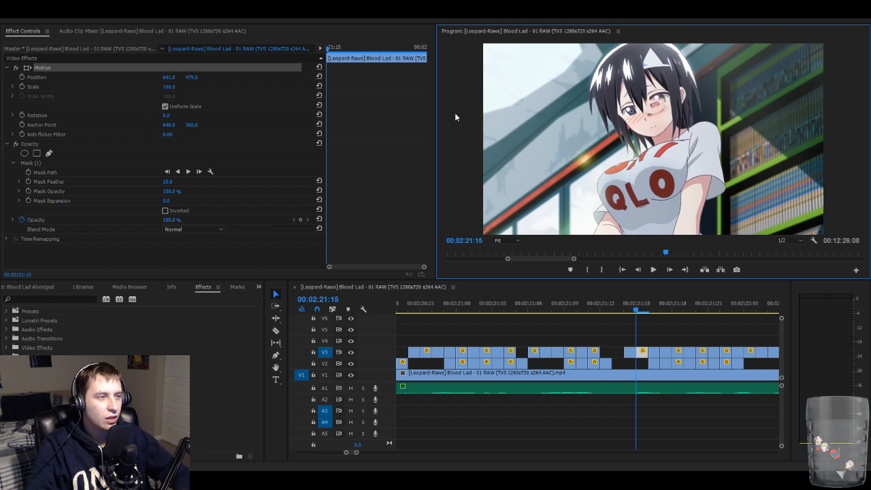
key("shift+Down")
key("shift+Down")
key("shift+Down")
key("shift+Down")
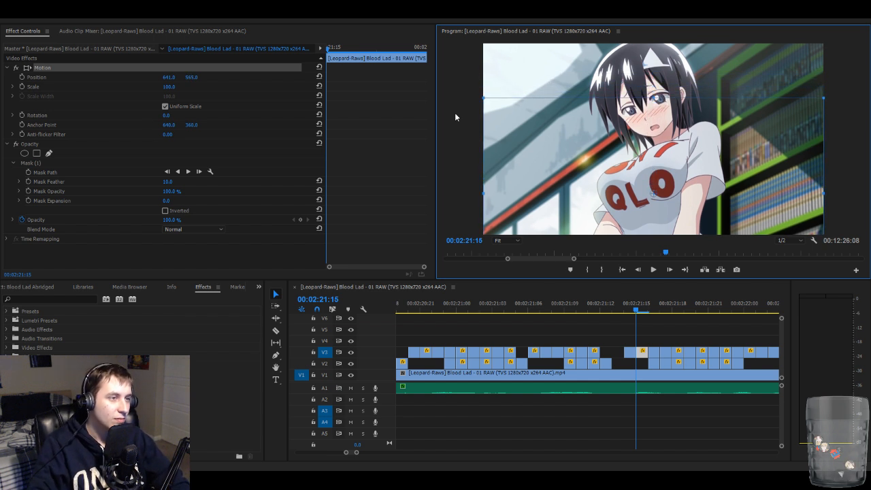
- Reposition Mask (1) of the V3 clip at 00:02:21:16 so that it frames the overlaid mouth
left_click(670, 333)
key("Right")
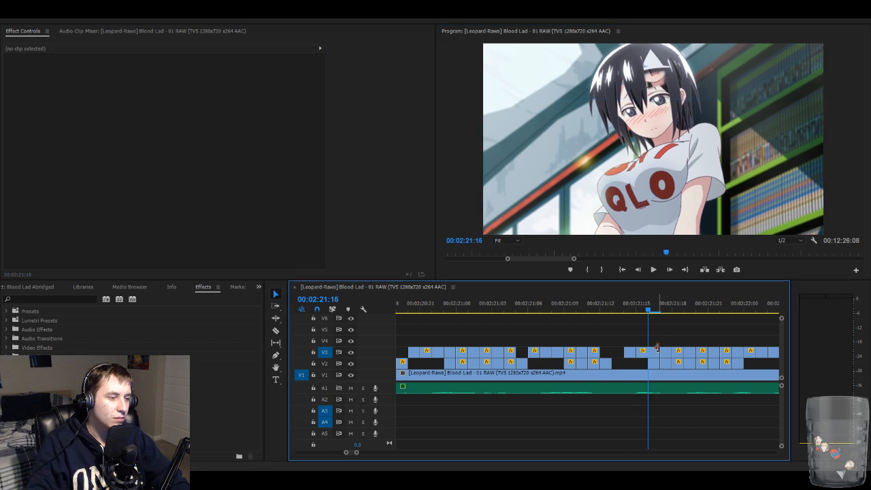
left_click(656, 356)
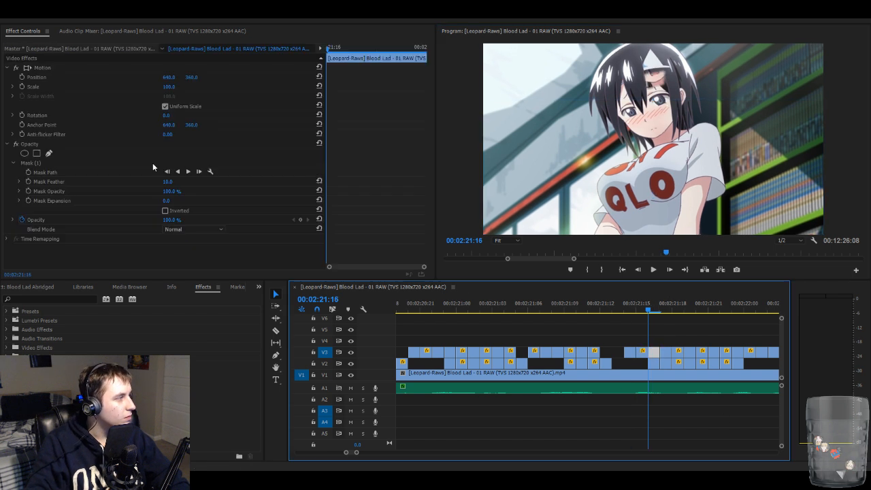
left_click(152, 163)
left_click(653, 76)
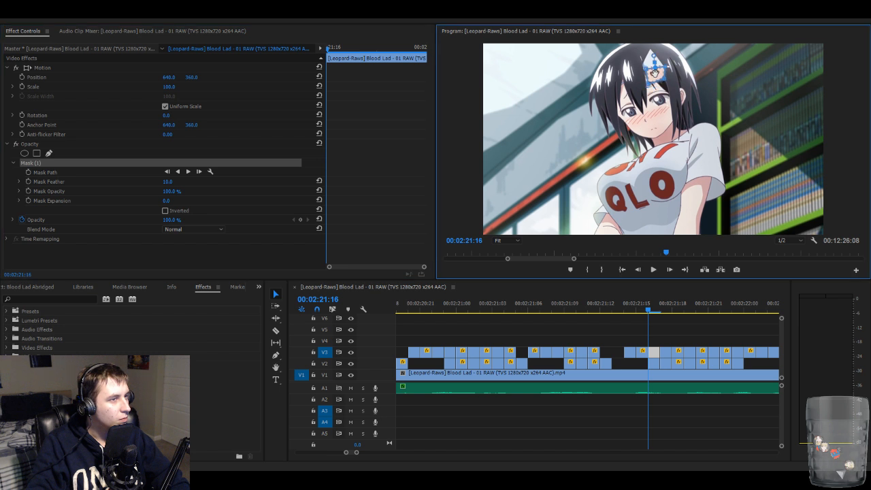
- Move the masked V3 clip at 00:02:21:16 down to a vertical position of 570, keeping its horizontal position at 640
left_click(200, 67)
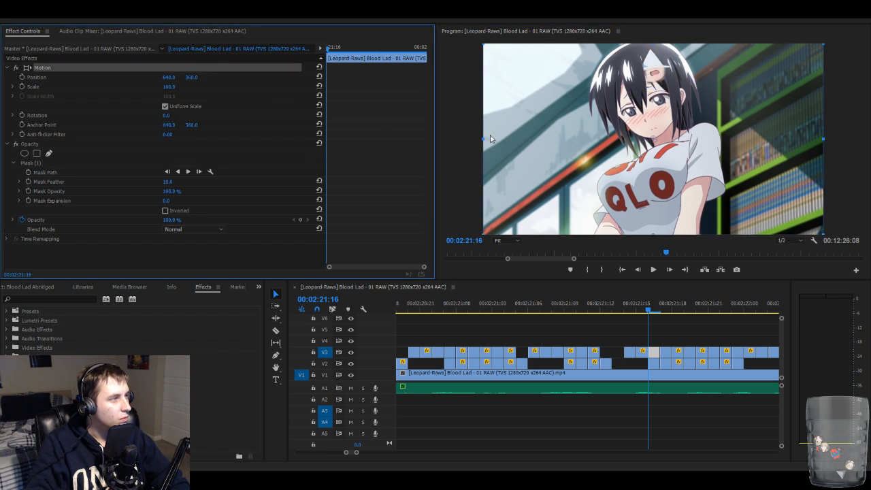
left_click_drag(600, 139, 601, 139)
key("Down")
key("Down")
key("Down")
key("Down")
key("Down")
key("Down")
key("Down")
key("Down")
key("Down")
key("Down")
key("Down")
key("Down")
key("Down")
key("Down")
key("Down")
key("Down")
key("Down")
key("Down")
key("Down")
key("Down")
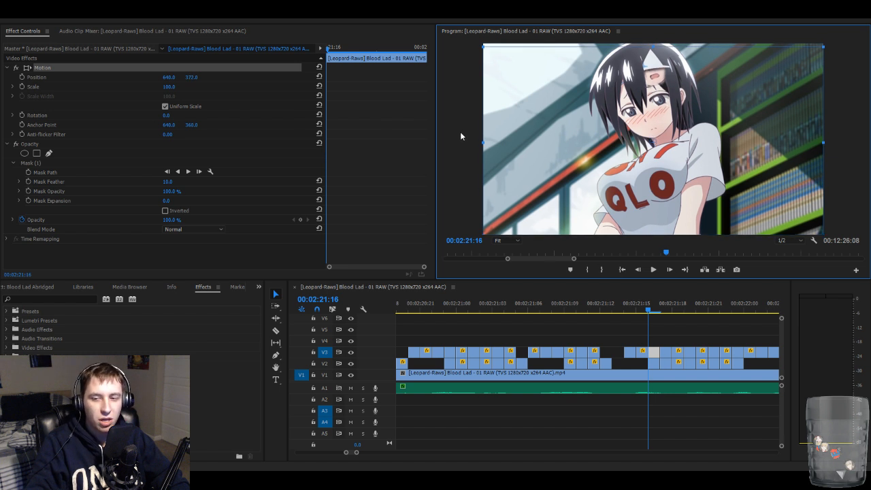
key("Down")
key("Down")
key("Down")
key("Down")
key("Down")
key("Down")
key("Down")
key("Down")
key("Down")
key("Down")
key("Down")
key("Down")
key("Down")
key("Down")
key("Down")
key("Down")
key("Down")
key("Down")
key("Down")
key("Down")
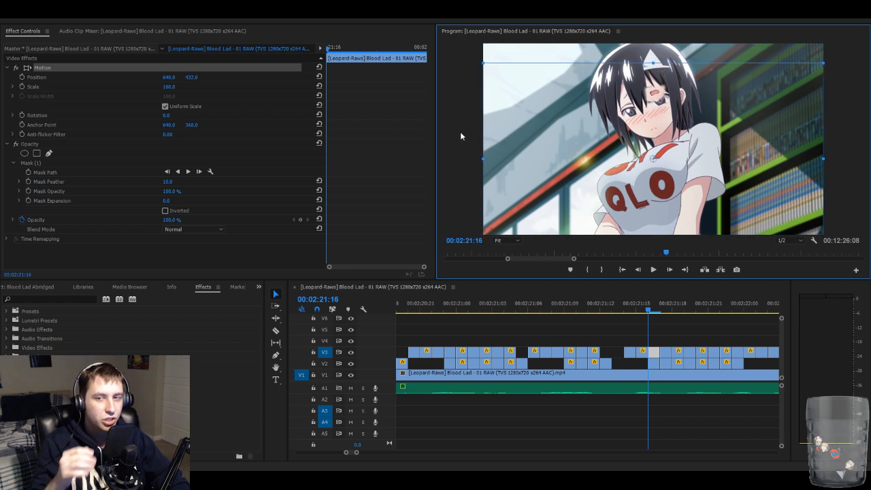
key("Down")
key("Down")
key("Down")
key("Down")
key("Down")
key("Down")
key("Down")
key("Down")
key("Down")
key("Down")
key("Down")
key("Down")
key("Down")
key("Down")
key("Down")
key("Down")
key("Down")
key("Down")
key("Down")
key("Down")
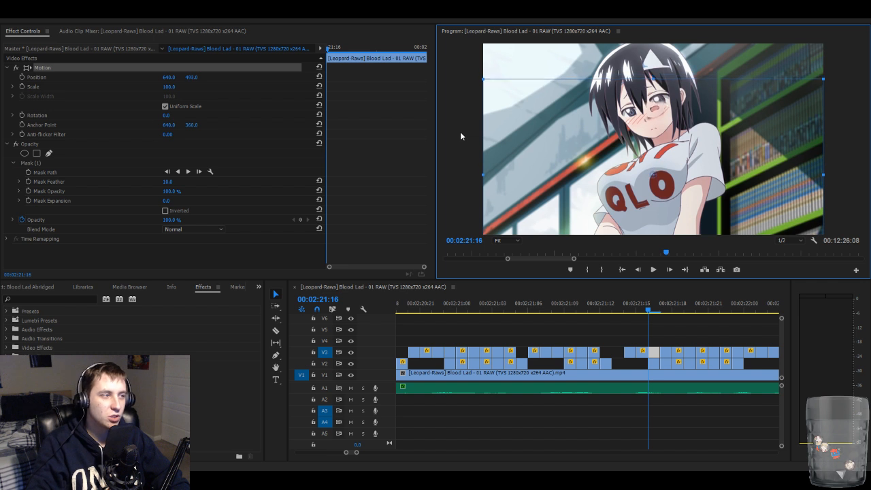
key("Down")
key("Down")
key("Down")
key("Down")
key("Down")
key("Down")
key("Down")
key("Down")
key("Down")
key("Down")
key("Down")
key("Down")
key("Down")
key("Down")
key("Down")
key("Down")
key("Down")
key("Down")
key("Down")
key("Down")
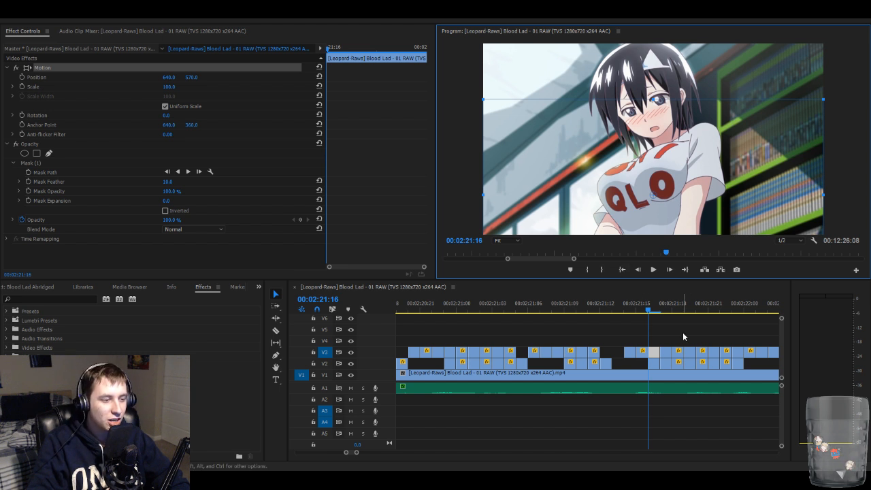
- Move the masked V3 clip at 00:02:21:17 down to a vertical position of 548, keeping its horizontal position at 640
key("Right")
left_click(666, 352)
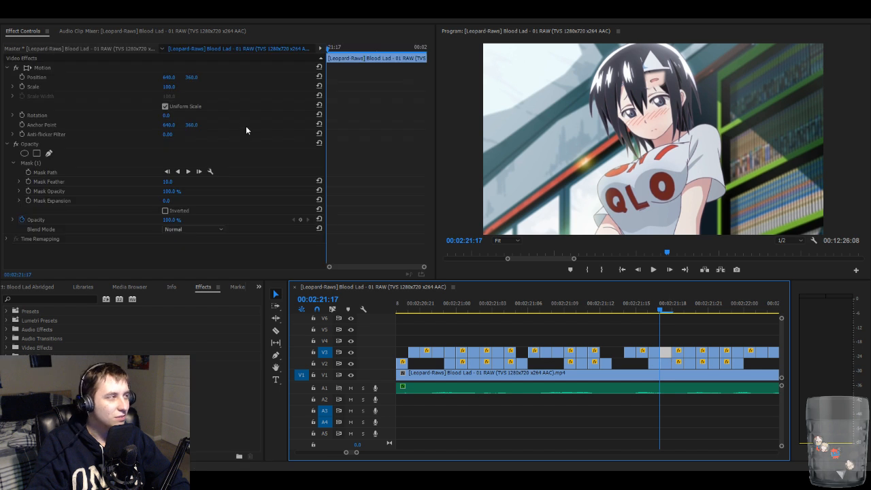
left_click(243, 67)
left_click(458, 106)
key("Down")
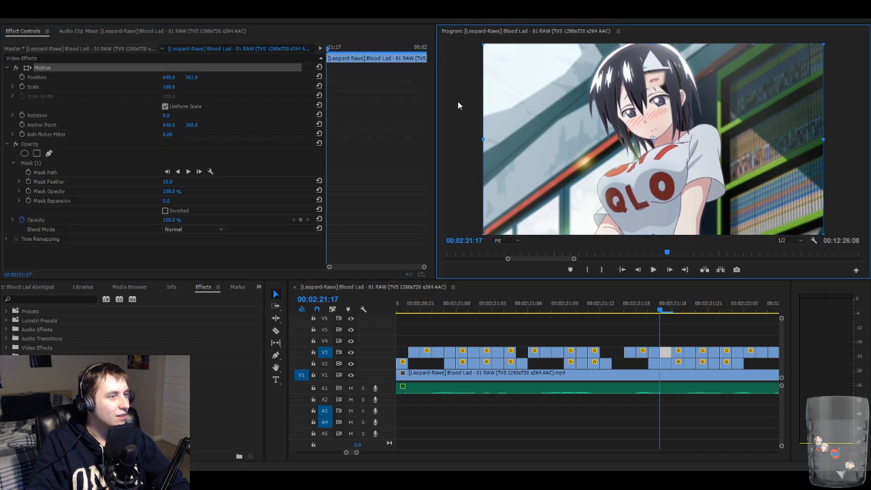
key("Down")
key("Down")
key("Down")
key("Down")
key("Down")
key("Down")
key("Down")
key("Down")
key("Down")
key("Down")
key("Down")
key("Down")
key("Down")
key("Down")
key("Down")
key("Down")
key("Down")
key("Down")
key("Down")
key("Down")
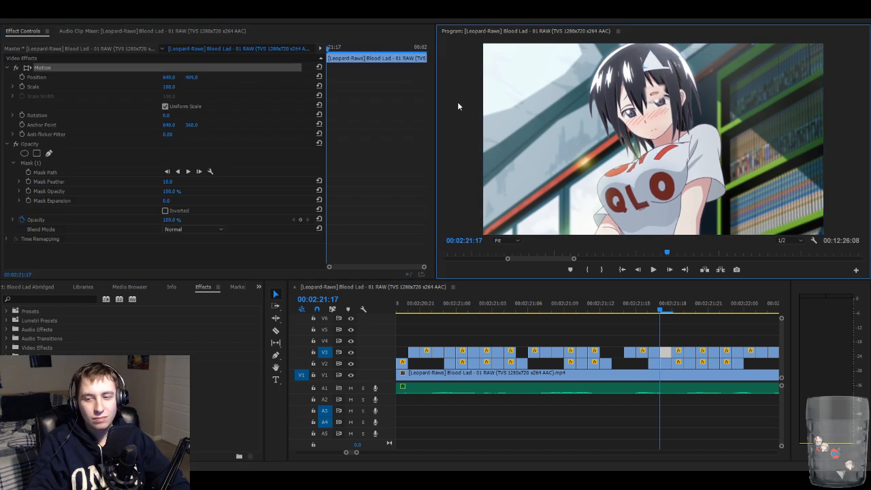
key("Down")
key("Down")
key("Down")
key("Down")
key("Down")
key("Down")
key("Down")
key("Down")
key("Down")
key("Down")
key("Down")
key("Down")
key("Down")
key("Down")
key("Down")
key("Down")
key("Down")
key("Down")
key("Down")
key("Down")
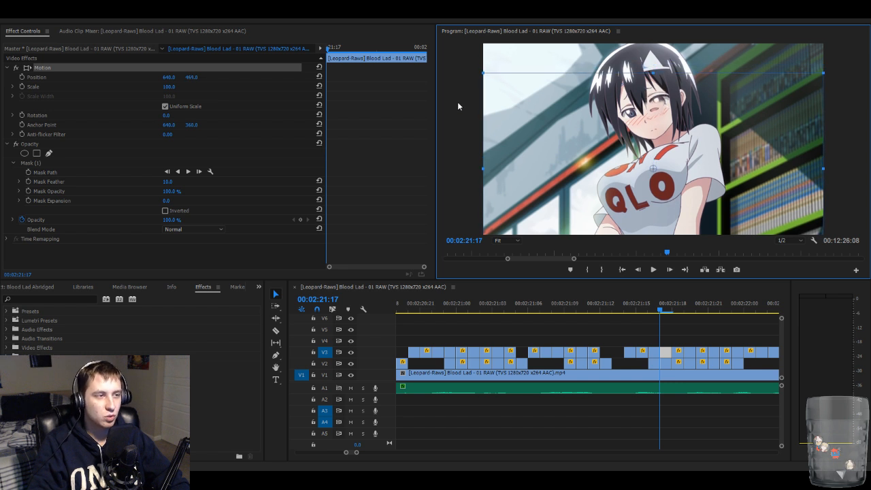
key("Down")
key("Down")
key("Down")
key("Down")
key("Down")
key("Down")
key("Down")
key("Down")
key("Down")
key("Down")
key("Down")
key("Down")
key("Down")
key("Down")
key("Down")
key("Down")
key("Down")
key("Down")
key("Down")
key("Down")
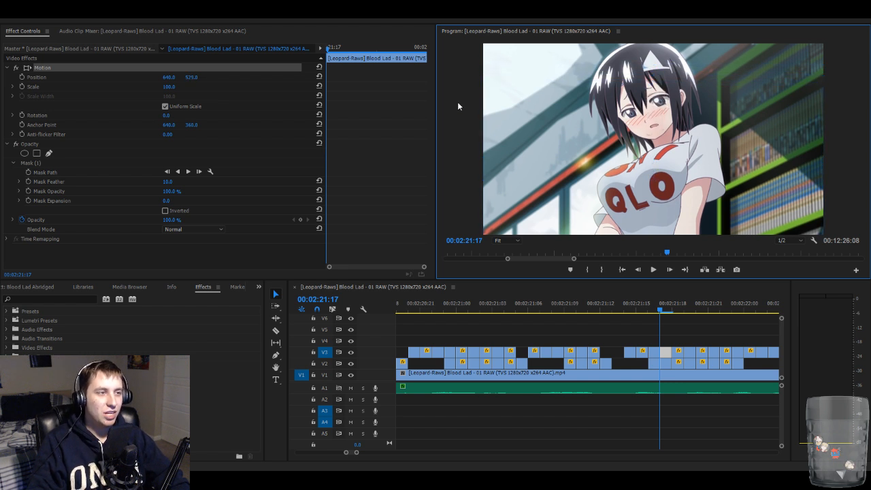
key("Down")
key("Down")
key("Down")
key("Down")
key("Down")
key("Down")
key("Down")
key("Down")
key("Down")
key("Down")
key("Down")
key("Down")
key("Down")
key("Down")
key("Down")
key("Down")
key("Down")
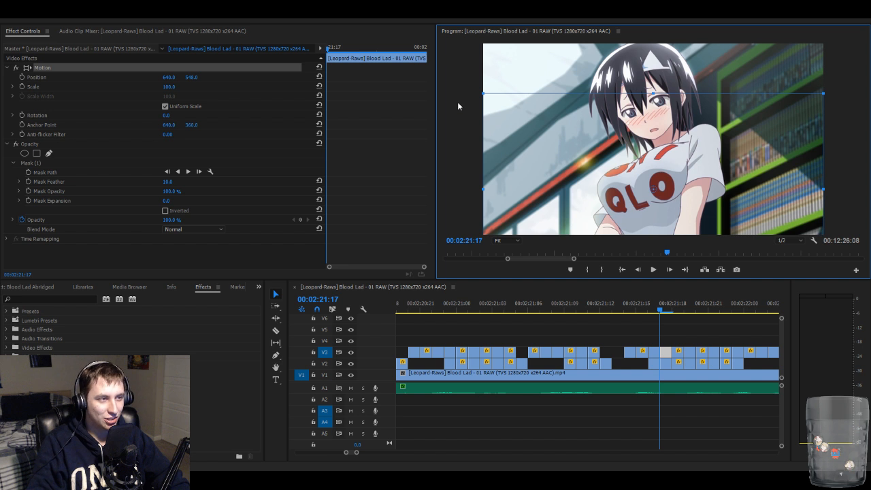
- Move the masked V3 clip at 00:02:21:18 down to a vertical position of 551, keeping its horizontal position at 640
left_click(683, 325)
key("Right")
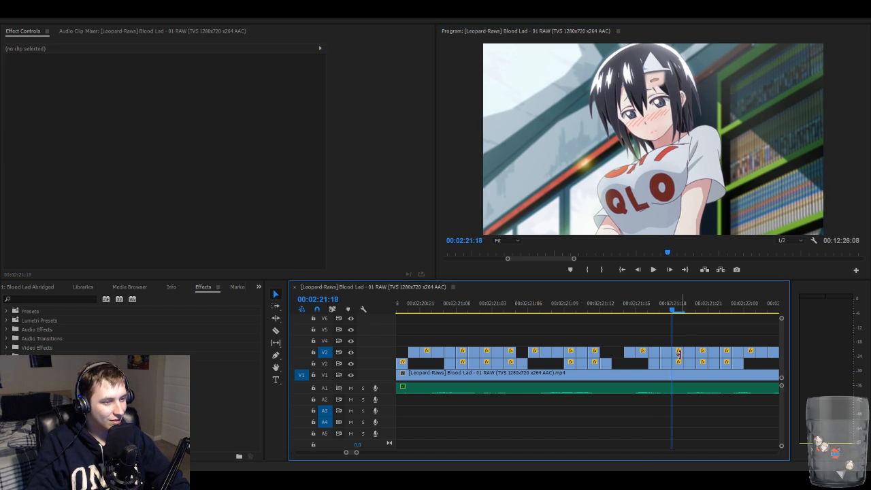
left_click(679, 353)
left_click(200, 67)
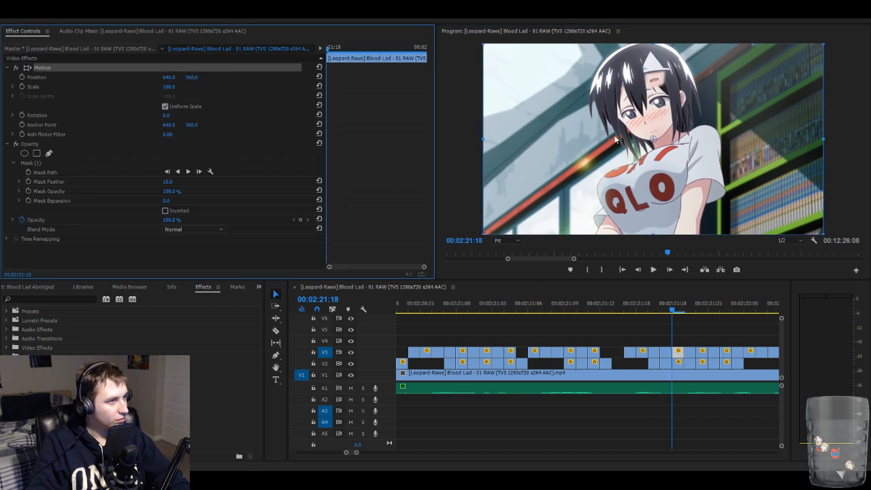
left_click(614, 135)
key("Down")
key("Down")
key("Down")
key("Down")
key("Down")
key("Down")
key("Down")
key("Down")
key("Down")
key("Down")
key("Down")
key("Down")
key("Down")
key("Down")
key("Down")
key("Down")
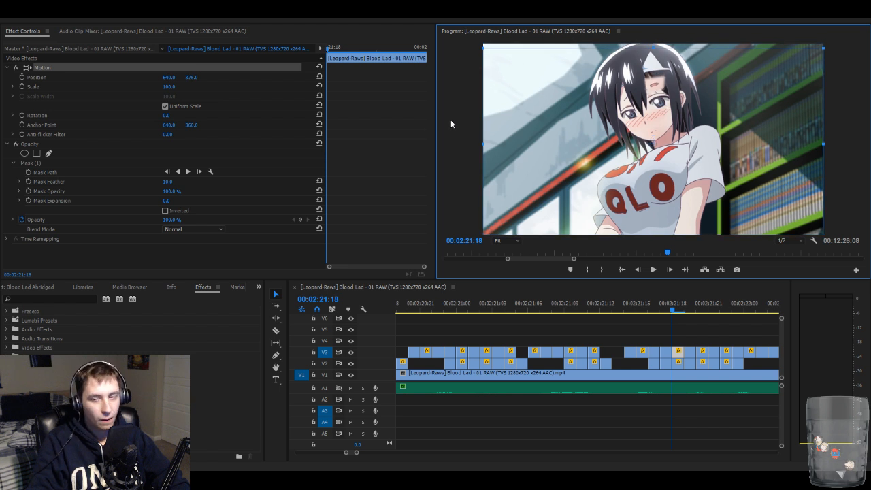
key("Down")
key("Down")
key("Down")
key("Down")
key("Down")
key("Down")
key("Down")
key("Down")
key("Down")
key("Down")
key("Down")
key("Down")
key("Down")
key("Down")
key("Down")
key("Down")
key("Down")
key("Down")
key("Down")
key("Down")
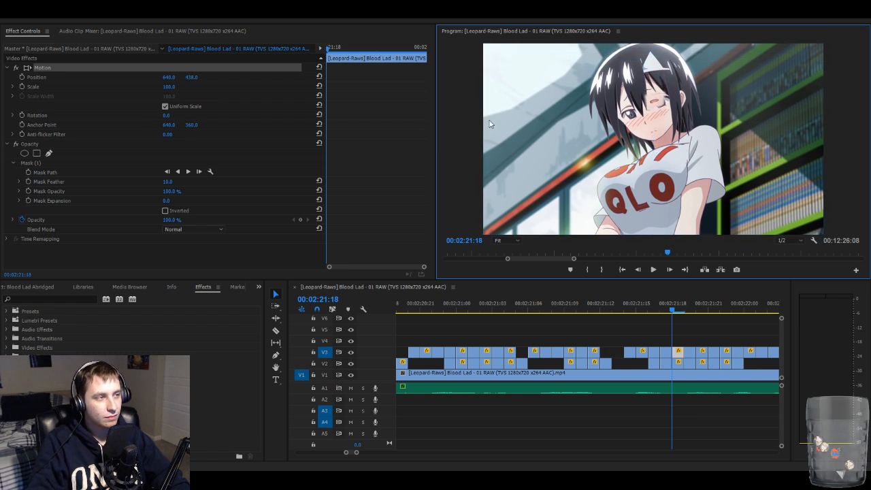
key("Down")
key("Down")
key("Down")
key("Down")
key("Down")
key("Down")
key("Down")
key("Down")
key("Down")
key("Down")
key("Down")
key("Down")
key("Down")
key("Down")
key("Down")
key("Down")
key("Down")
key("Down")
key("Down")
key("Down")
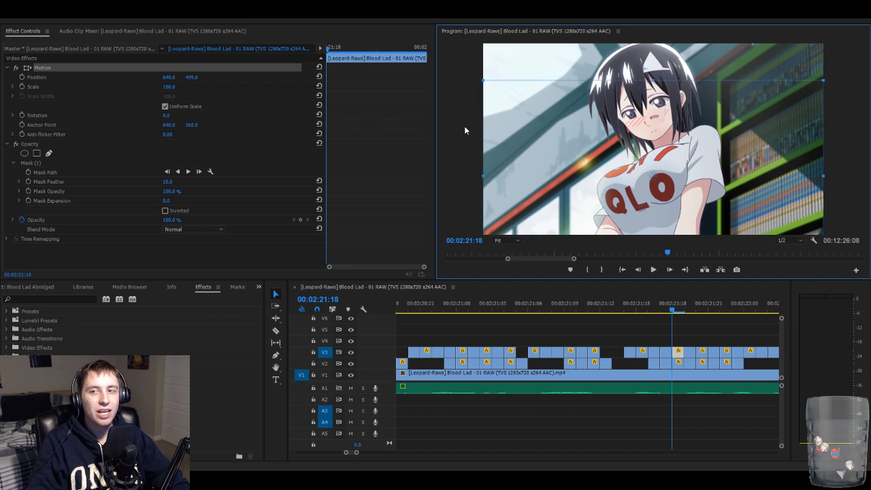
key("Down")
key("Down")
key("Down")
key("Down")
key("Down")
key("Down")
key("Down")
key("Down")
key("Down")
key("Down")
key("Down")
key("Down")
key("Down")
key("Down")
key("Down")
key("Down")
key("Down")
key("Down")
key("Down")
key("Down")
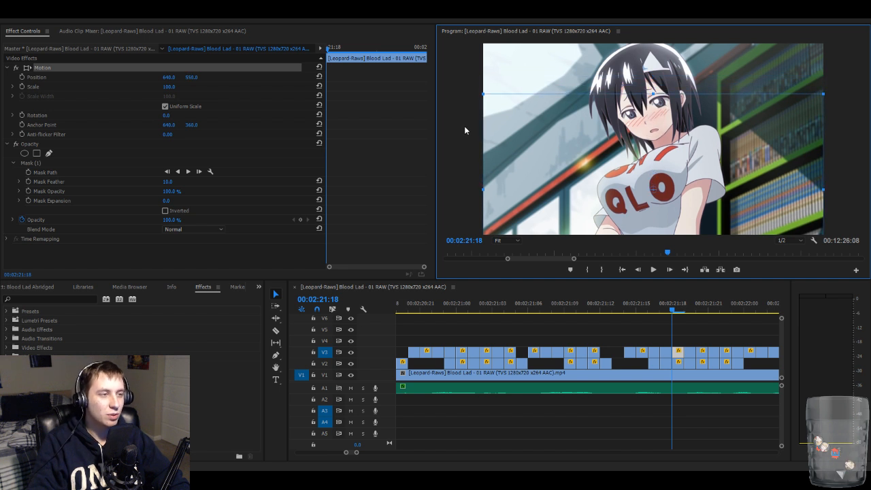
left_click(465, 130)
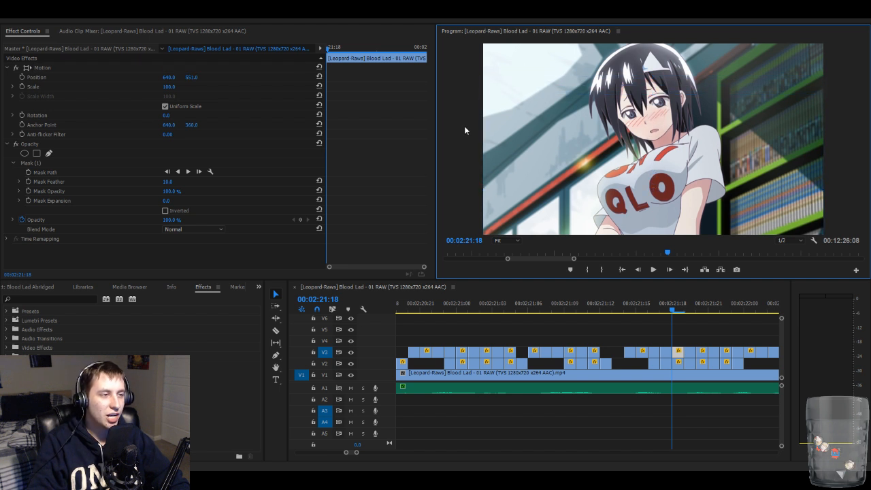
- Reposition Mask (1) of the V3 clip at 00:02:21:19 slightly upward so that it frames the overlaid mouth
key("Right")
left_click(690, 352)
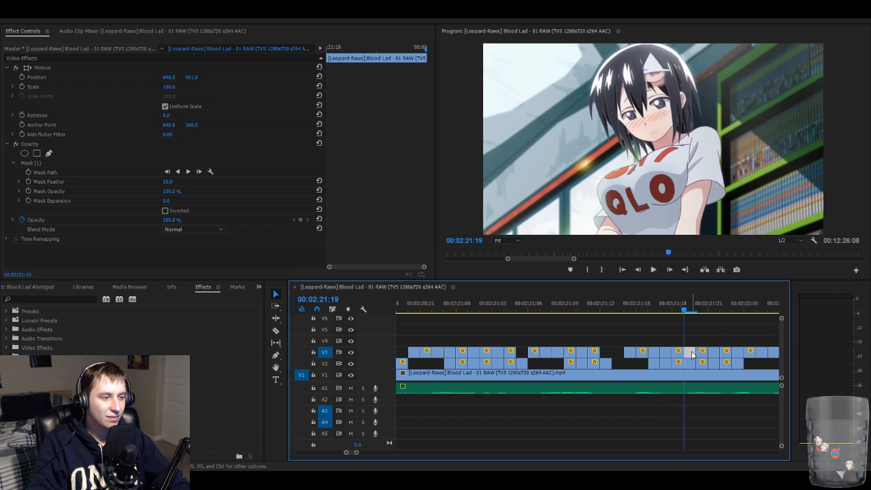
left_click(135, 163)
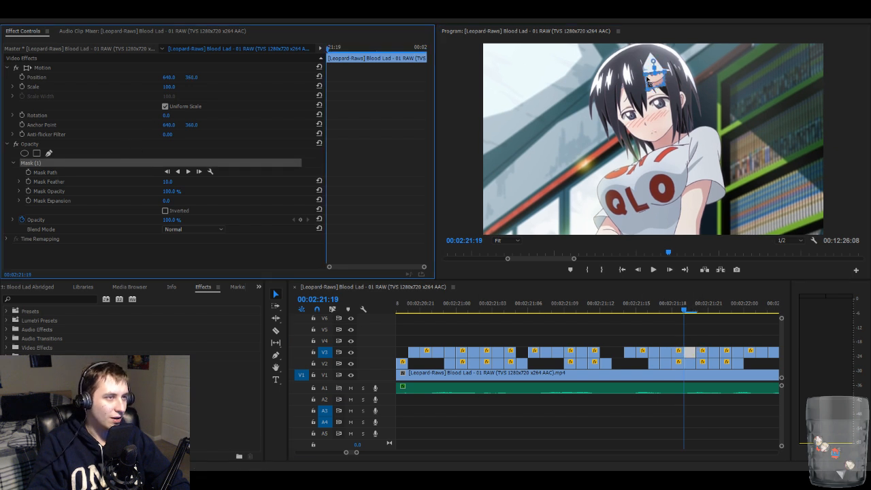
left_click_drag(652, 79, 653, 73)
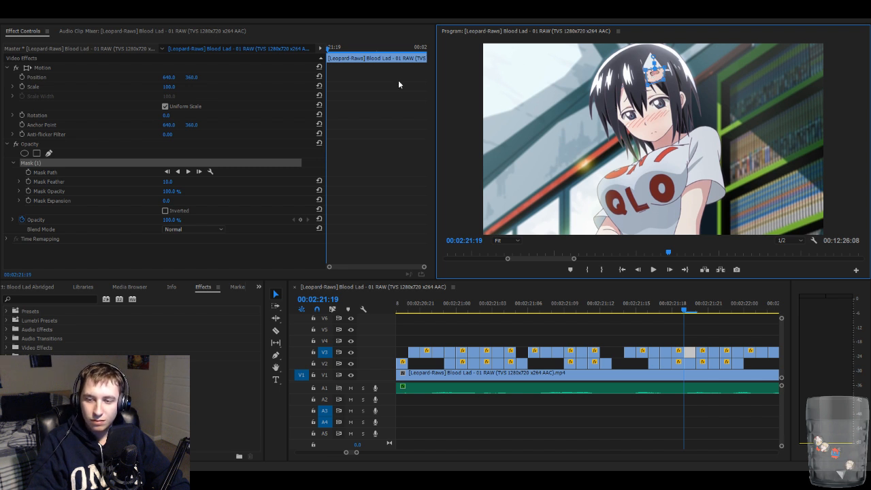
- Move the masked V3 clip at 00:02:21:19 down to a vertical position of 583, keeping its horizontal position at 640
left_click(260, 66)
left_click_drag(575, 128, 574, 128)
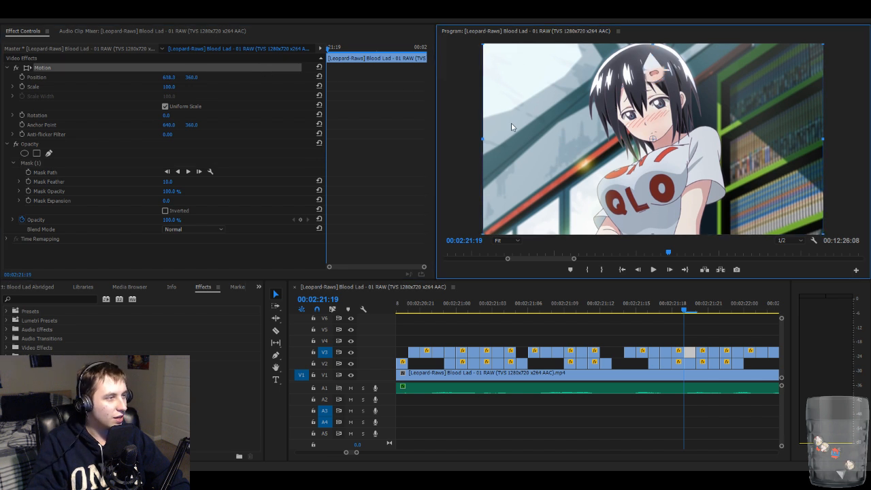
key("ctrl+z")
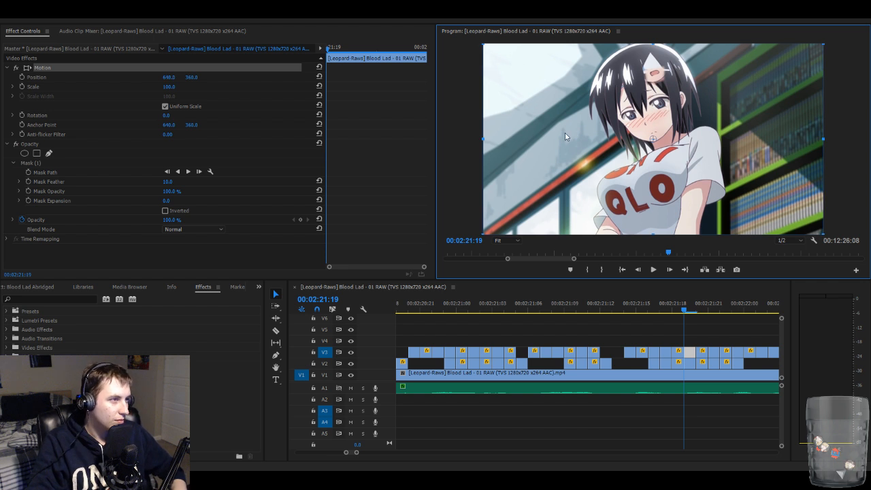
key("Down")
key("Down")
key("Down")
key("Down")
key("Down")
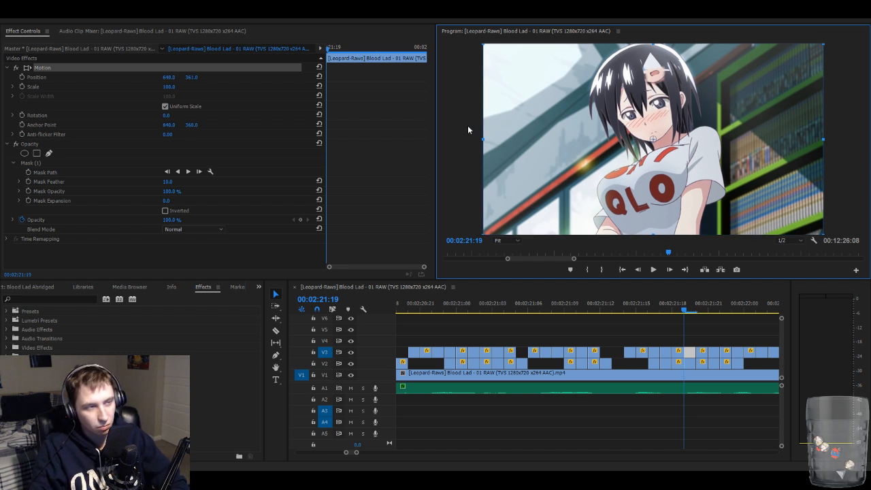
key("Down")
key("Down")
key("Down")
key("Down")
key("Down")
key("Down")
key("Down")
key("Down")
key("Down")
key("Down")
key("Down")
key("Down")
key("Down")
key("Down")
key("Down")
key("Down")
key("Down")
key("Down")
key("Down")
key("Down")
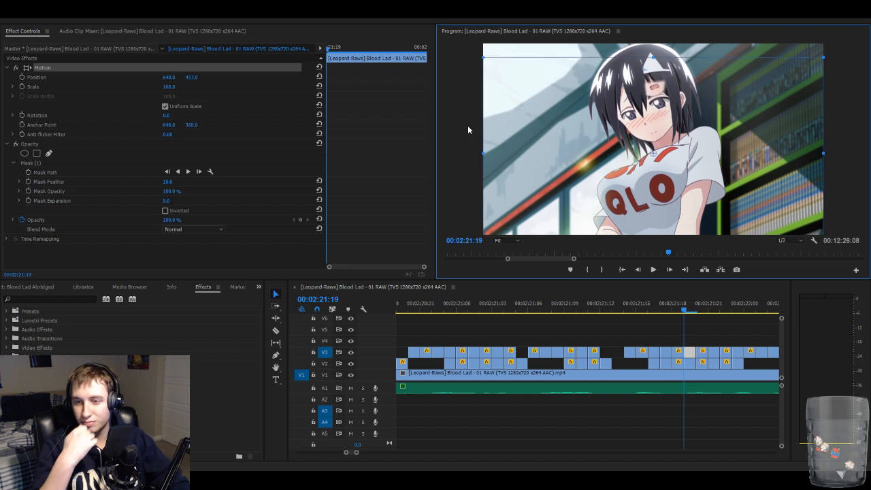
key("Down")
key("Down")
key("Down")
key("Down")
key("Down")
key("Down")
key("Down")
key("Down")
key("Down")
key("Down")
key("Down")
key("Down")
key("Down")
key("Down")
key("Down")
key("Down")
key("Down")
key("Down")
key("Down")
key("Down")
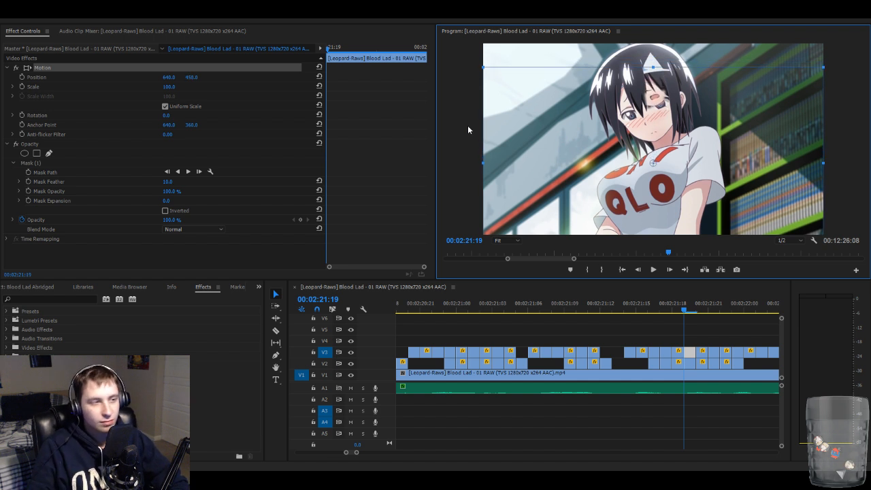
key("Down")
key("Down")
key("Down")
key("Down")
key("Down")
key("Down")
key("Down")
key("Down")
key("Down")
key("Down")
key("Down")
key("Down")
key("Down")
key("Down")
key("Down")
key("Down")
key("Down")
key("Down")
key("Down")
key("Down")
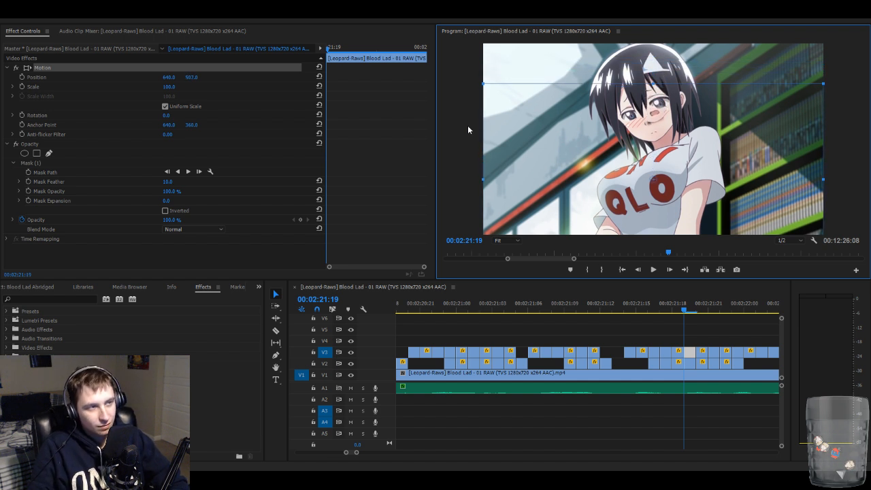
key("Down")
key("Down")
key("Down")
key("Down")
key("Down")
key("Down")
key("Down")
key("Down")
key("Down")
key("Down")
key("Down")
key("Down")
key("Down")
key("Down")
key("Down")
key("Down")
key("Down")
key("Down")
key("Down")
key("Down")
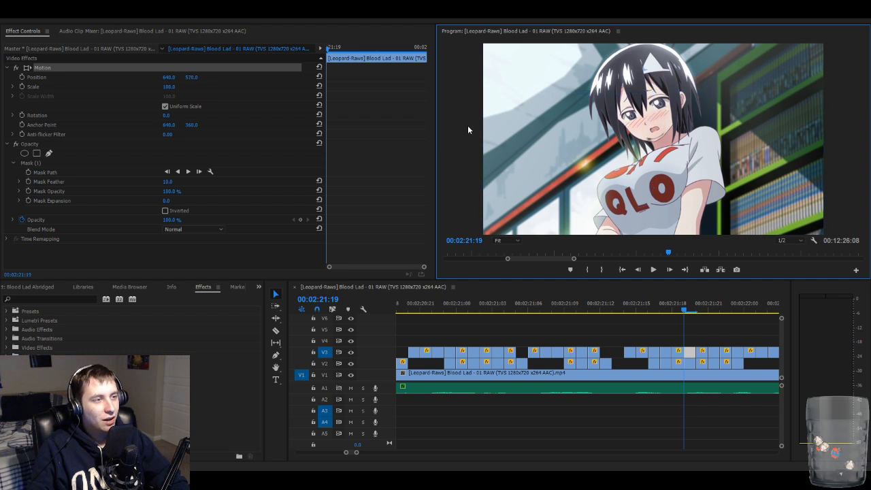
key("Down")
key("Down")
key("Down")
key("Down")
key("Down")
key("Down")
key("Down")
key("Down")
key("Down")
key("Down")
key("Down")
key("Down")
key("Down")
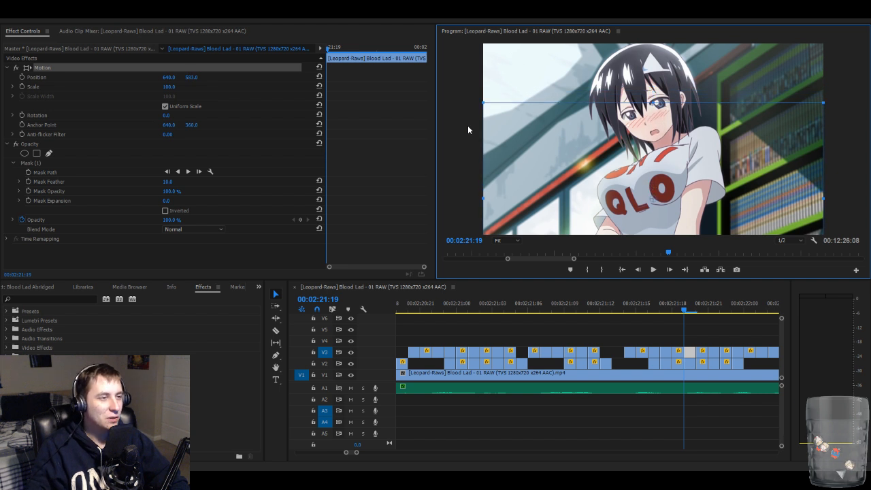
- Reposition Mask (1) of the V3 clip at 00:02:21:20 slightly upward so that it frames the overlaid mouth
left_click(721, 339)
key("Right")
left_click(705, 352)
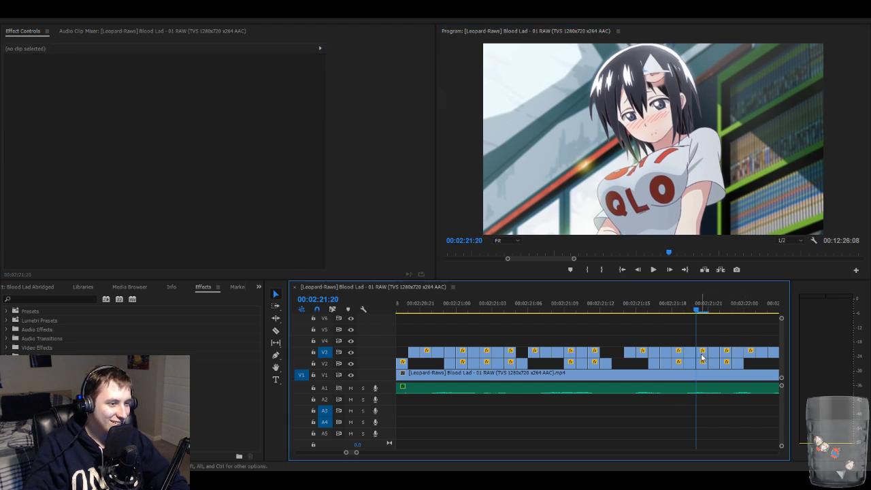
left_click(152, 163)
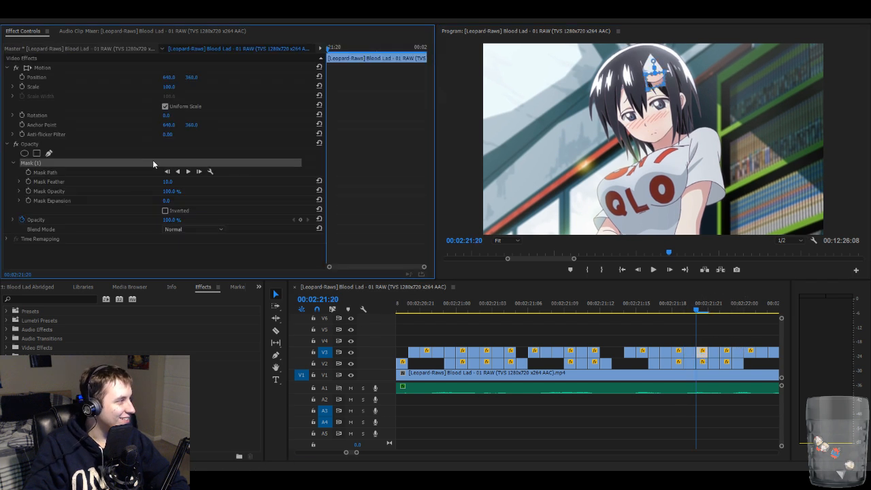
left_click(657, 81)
left_click_drag(656, 77, 655, 74)
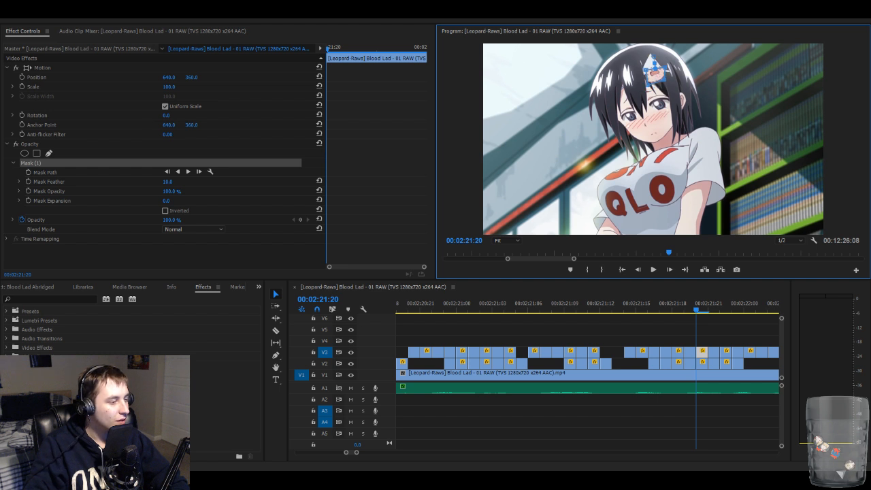
- Move the masked V3 clip at 00:02:21:20 down to a vertical position of 587, keeping its horizontal position at 640
left_click(219, 69)
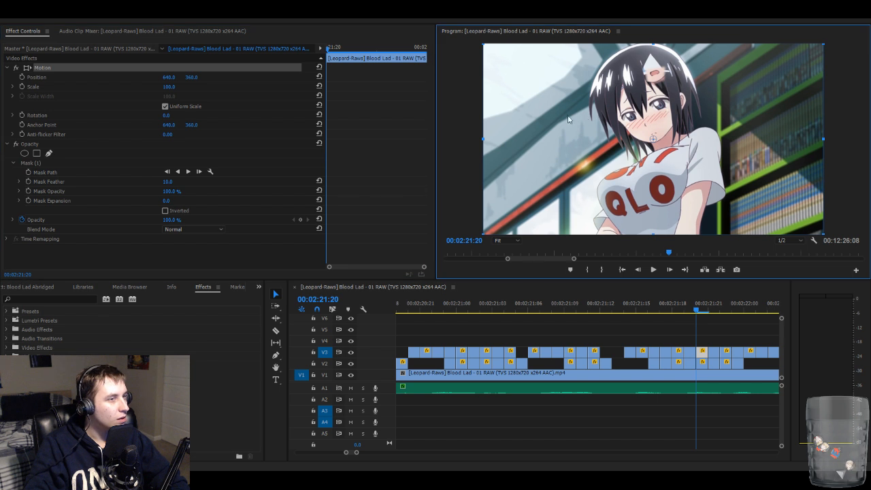
key("shift+Down")
key("shift+Down")
key("shift+Down")
key("shift+Down")
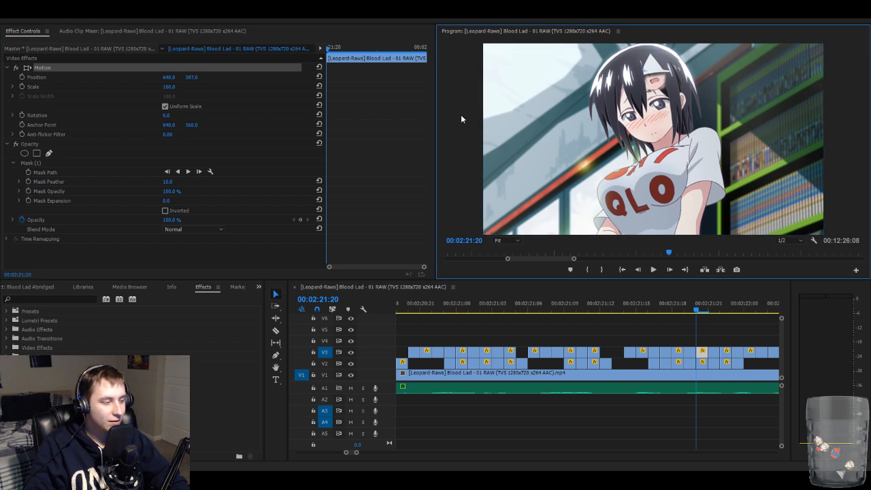
key("Down")
key("shift+Down")
key("shift+Down")
key("shift+Down")
key("shift+Down")
key("shift+Down")
key("shift+Down")
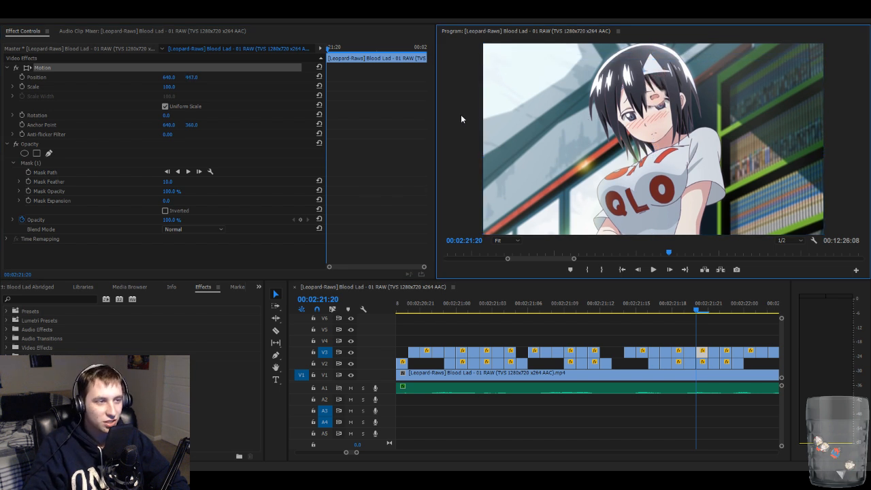
key("Down")
key("Down")
key("Down")
key("shift+Down")
key("shift+Down")
key("shift+Down")
key("shift+Down")
key("shift+Down")
key("Down")
key("Down")
key("Down")
key("Down")
key("Down")
key("Down")
key("Down")
key("Down")
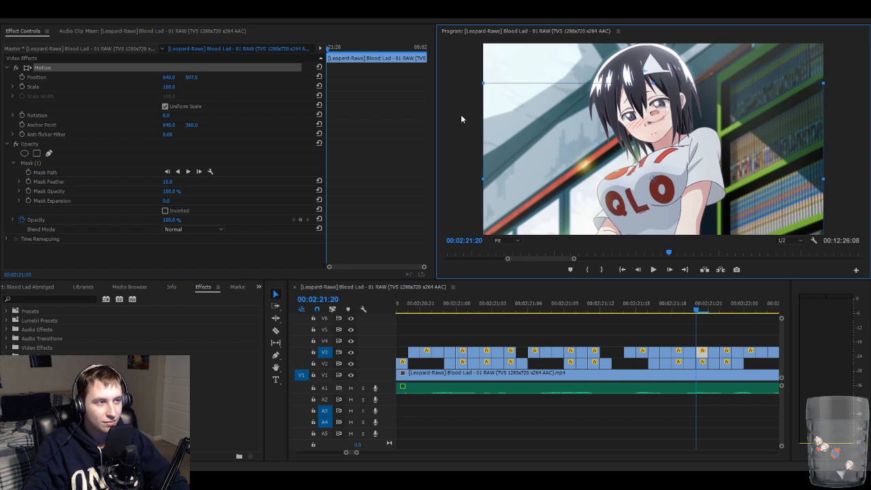
key("shift+Down")
key("shift+Down")
key("shift+Down")
key("shift+Down")
key("shift+Down")
key("Down")
key("Down")
key("Down")
key("Down")
key("Down")
key("Down")
key("Down")
key("Down")
key("Down")
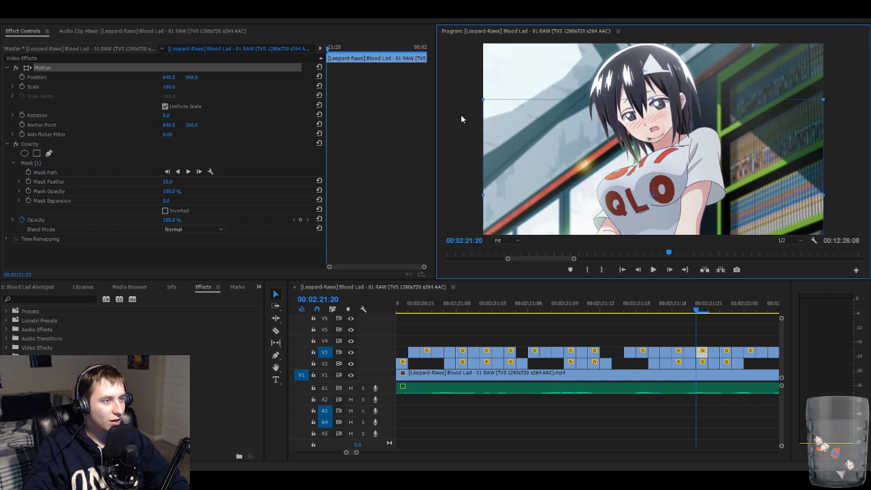
key("Down")
key("Down")
key("Down")
key("Down")
key("Down")
key("Down")
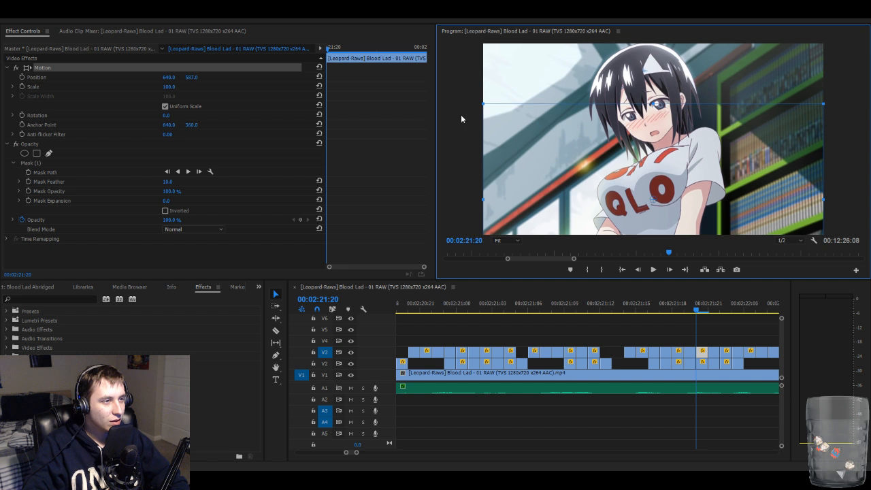
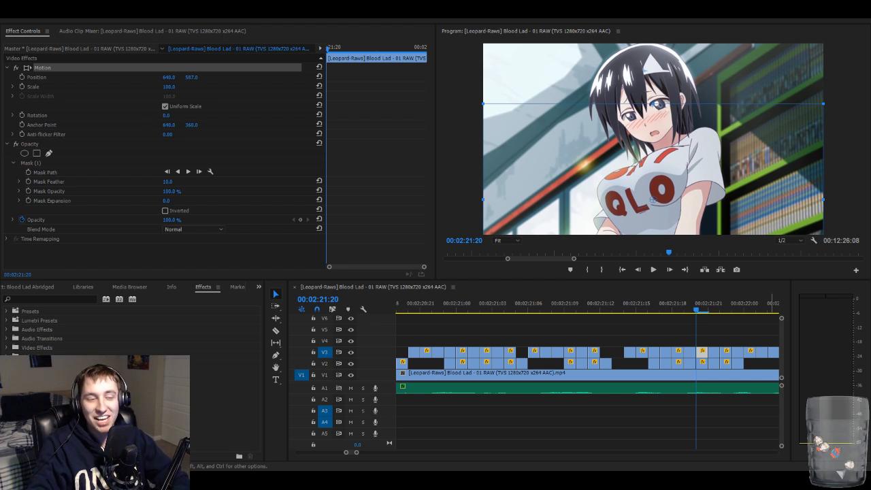
- Reposition Mask (1) of the V3 clip at 00:02:21:21 slightly upward so that it frames the overlaid mouth
left_click(684, 339)
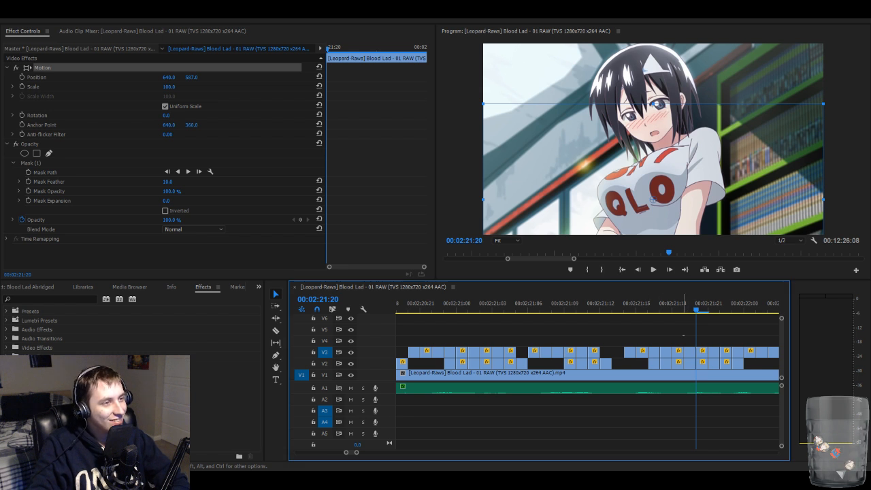
key("Right")
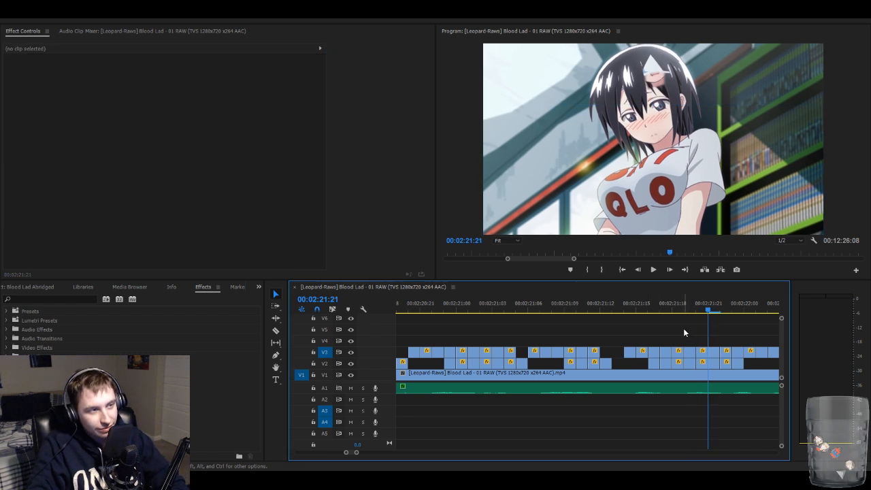
left_click(715, 356)
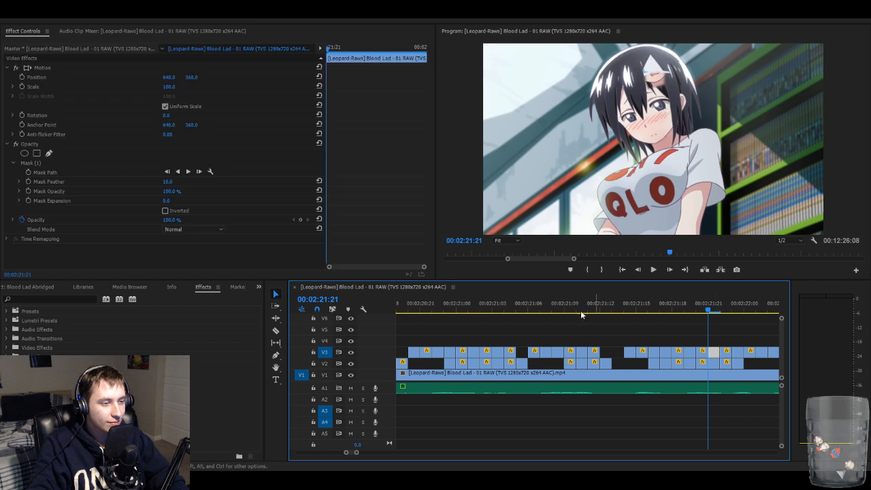
left_click(96, 164)
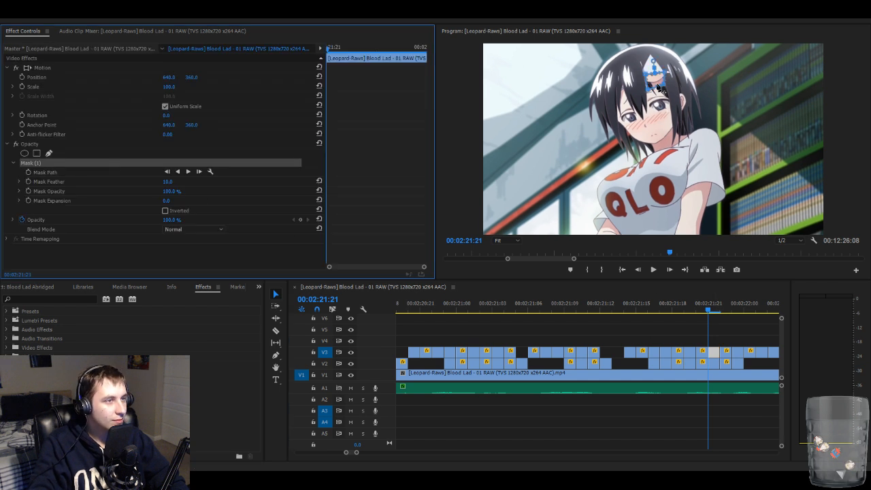
left_click(655, 79)
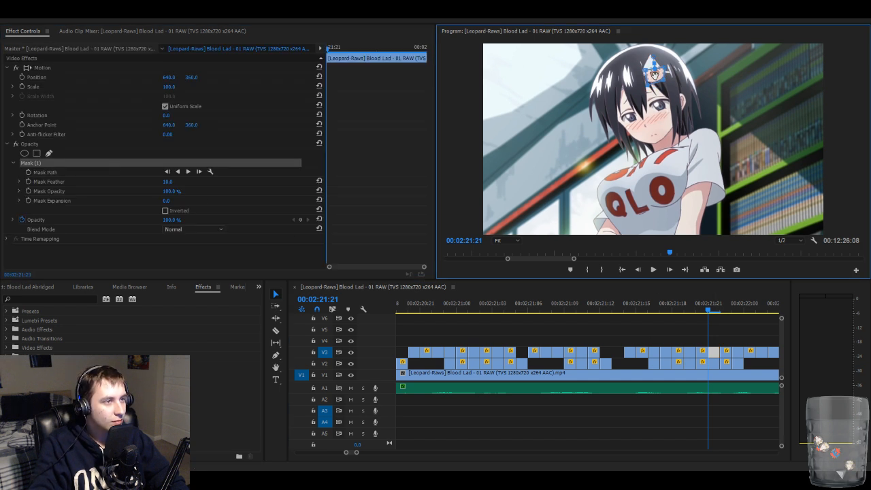
- Move the masked V3 clip at 00:02:21:21 down to a vertical position of 590, keeping its horizontal position at 640
left_click(182, 68)
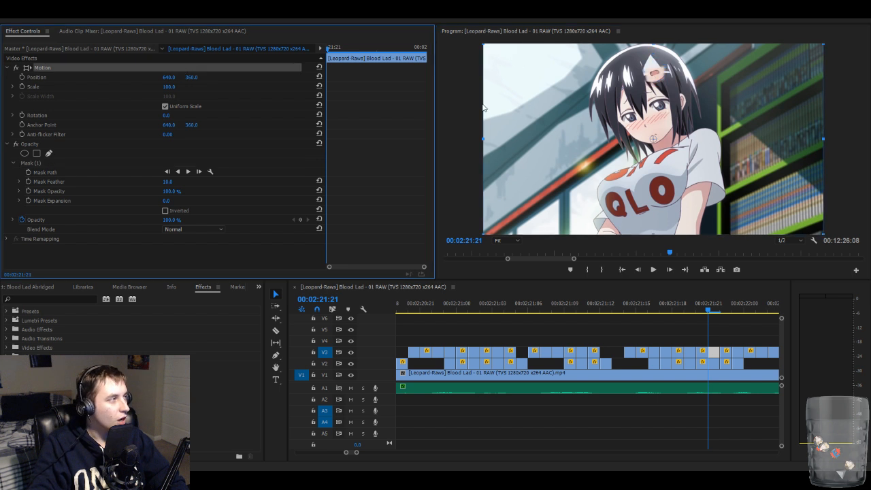
key("shift+Down")
key("shift+Down")
key("shift+Down")
key("shift+Down")
key("Down")
key("Down")
key("Down")
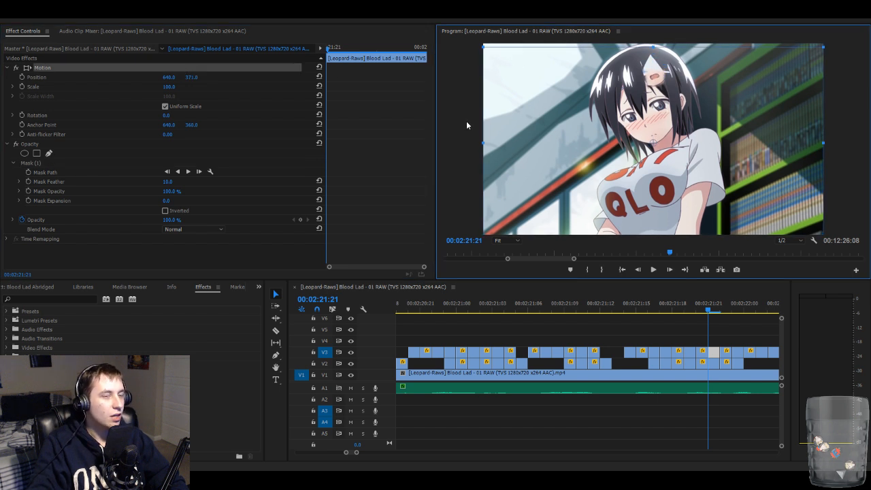
key("shift+Down")
key("shift+Down")
key("shift+Down")
key("shift+Down")
key("shift+Down")
key("shift+Down")
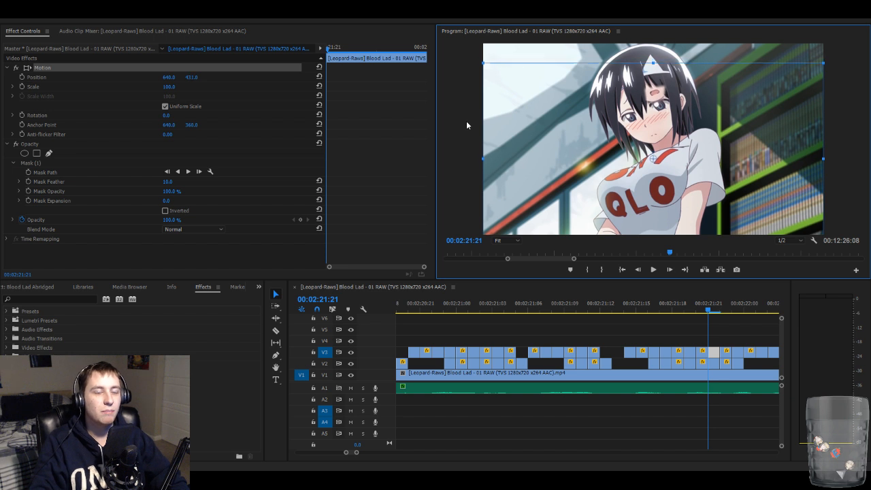
key("shift+Down")
key("shift+Down")
key("shift+Down")
key("shift+Down")
key("shift+Down")
key("shift+Down")
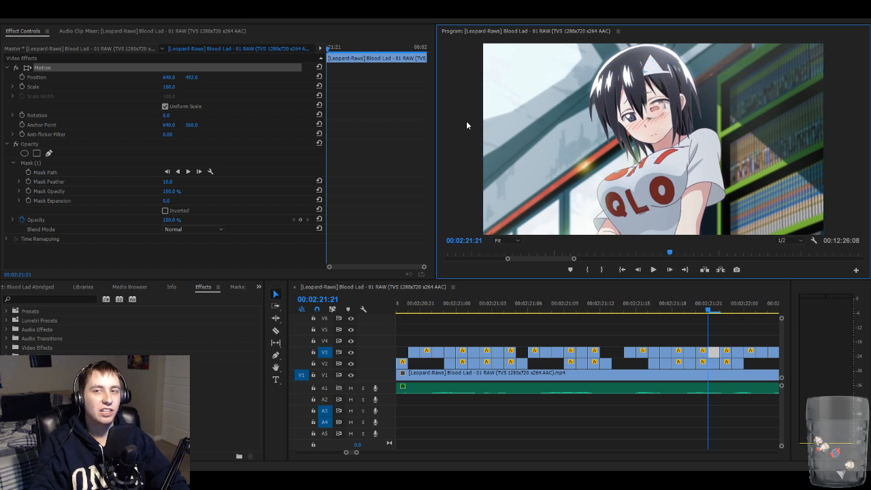
key("shift+Down")
key("shift+Down")
key("shift+Down")
key("shift+Down")
key("shift+Down")
key("shift+Down")
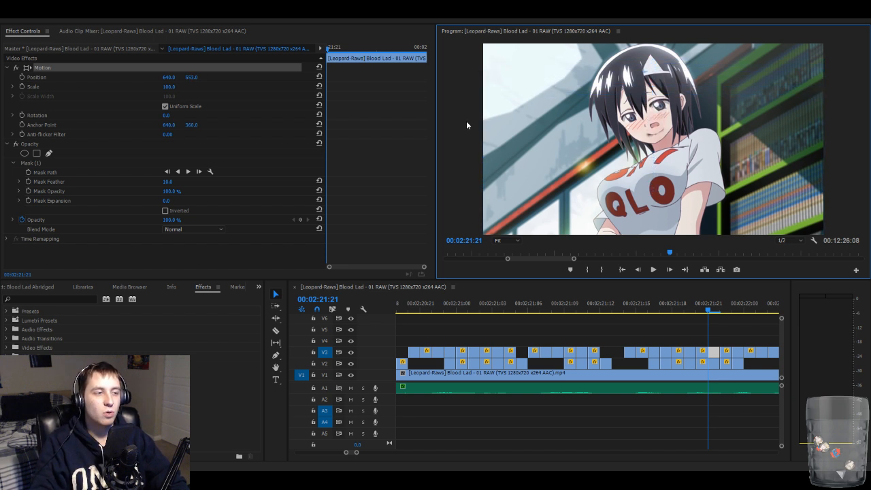
key("shift+Down")
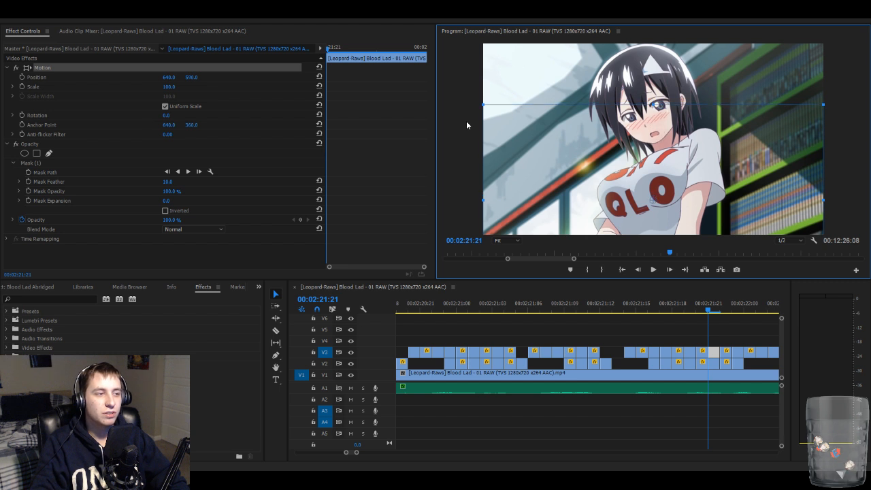
left_click(458, 129)
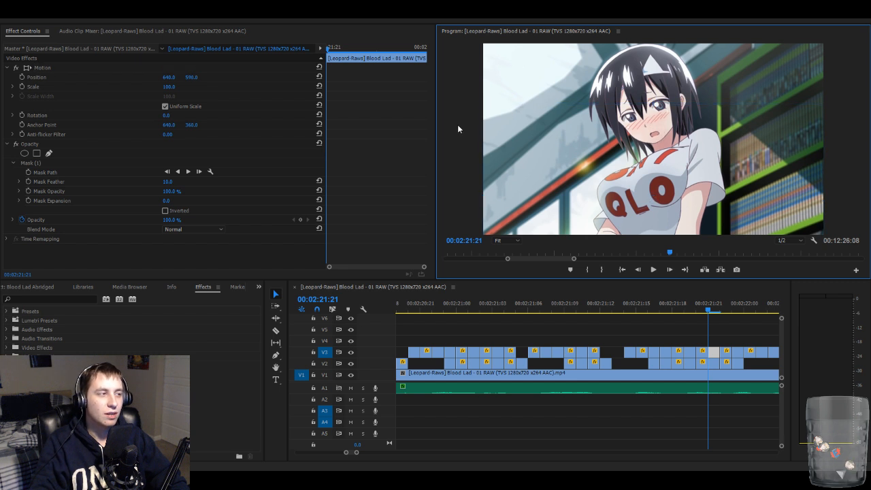
left_click(733, 333)
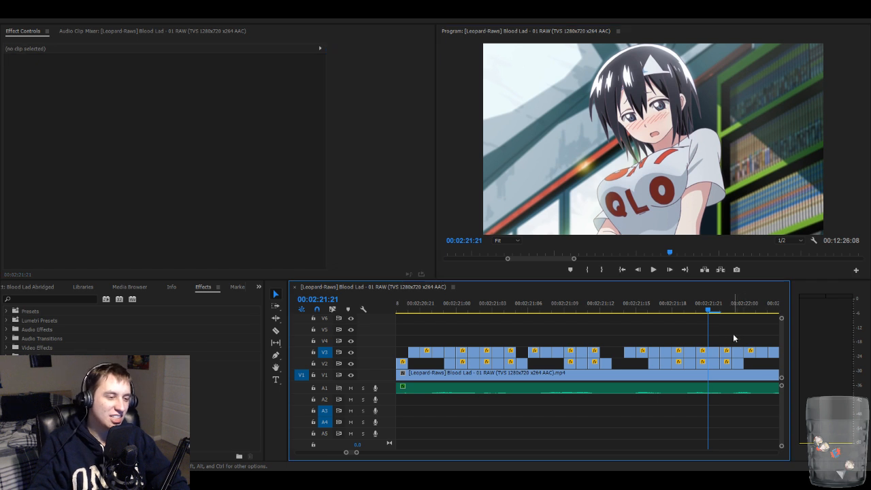
- Move the masked V3 clip at 00:02:21:22 down towards the girl's mouth, to a vertical position of 478 with horizontal position 640
key("Right")
left_click(726, 354)
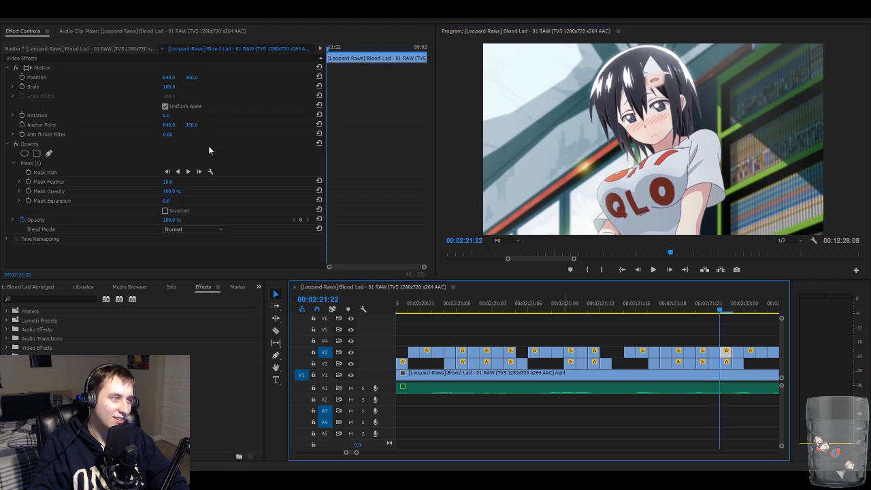
left_click(158, 68)
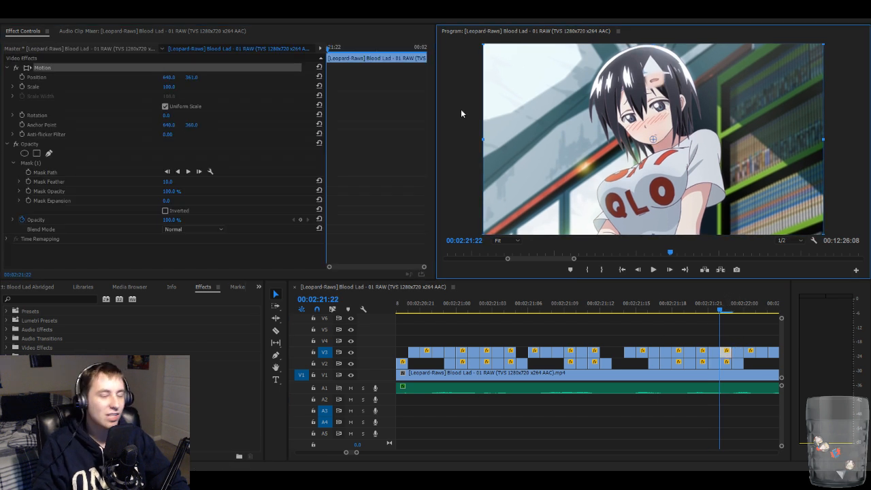
key("shift+Down")
key("shift+Down")
key("shift+Down")
key("shift+Down")
key("Down")
key("Down")
key("Down")
key("Down")
key("shift+Down")
key("shift+Down")
key("shift+Down")
key("shift+Down")
key("shift+Down")
key("shift+Down")
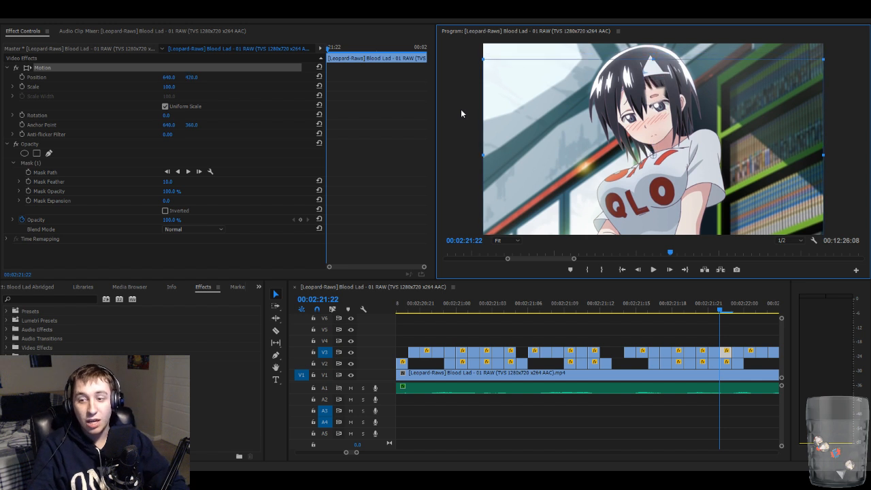
key("shift+Down")
key("shift+Down")
key("shift+Down")
key("shift+Down")
key("shift+Down")
key("shift+Down")
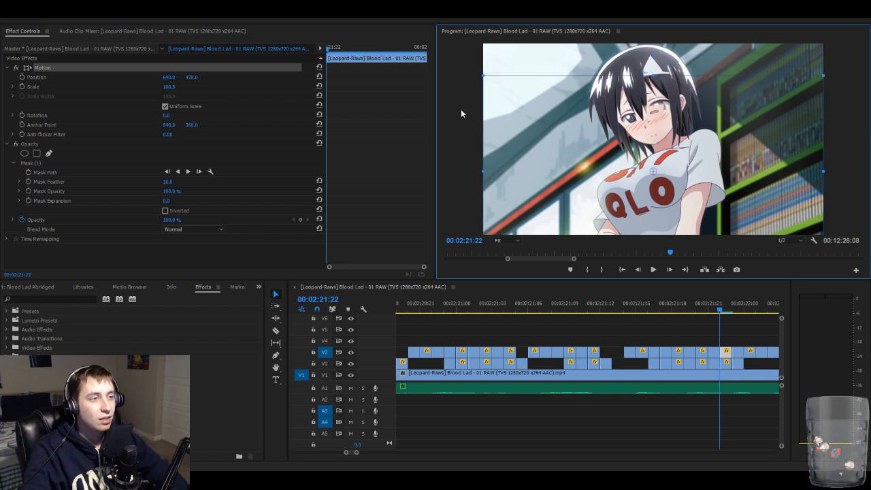
- Lower the masked mouth clip on V3 at 00:02:21:22 onto the girl's mouth, setting its vertical position to 566
key("Down")
key("Down")
key("shift+Down")
key("shift+Down")
key("shift+Down")
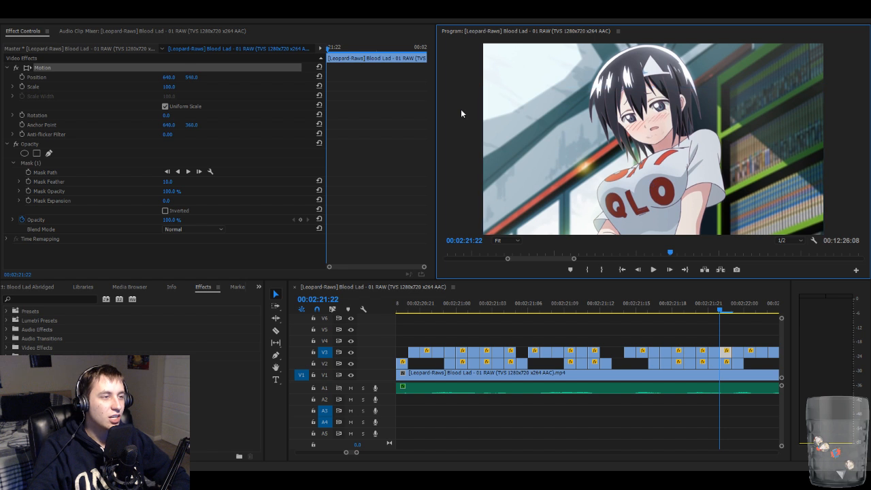
key("Down")
key("Down")
key("Down")
key("Down")
key("Down")
key("Down")
key("Down")
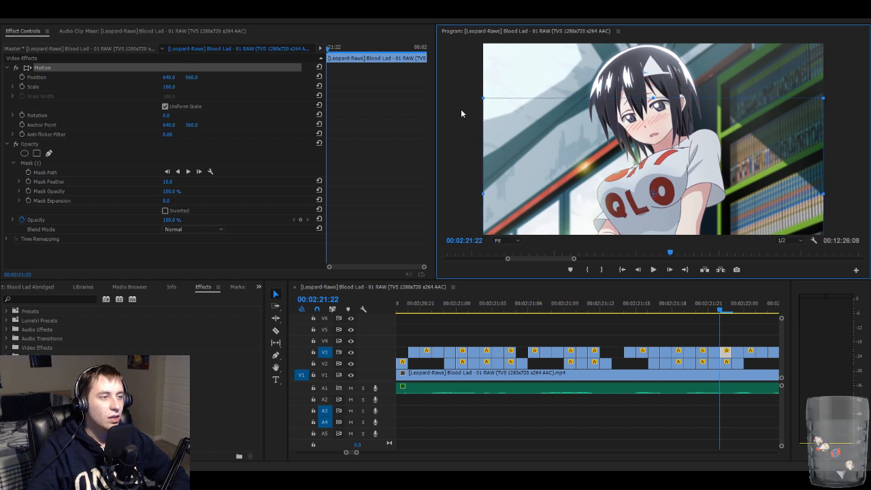
key("Down")
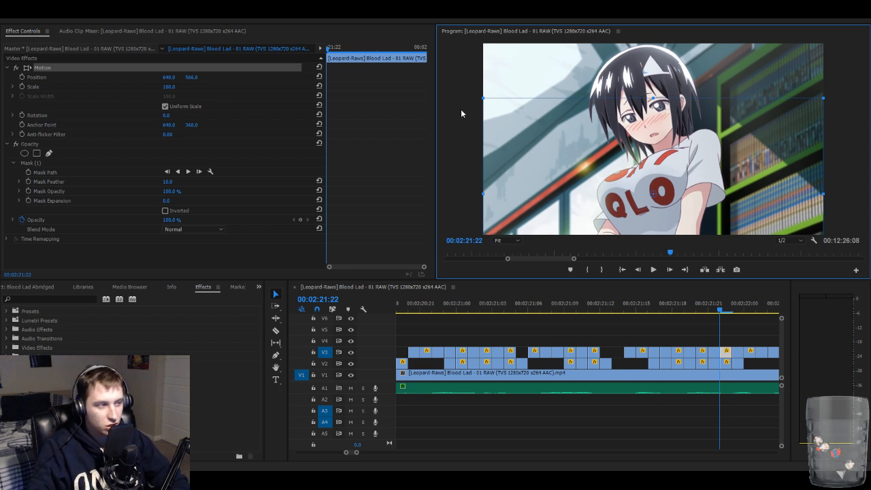
left_click(465, 109)
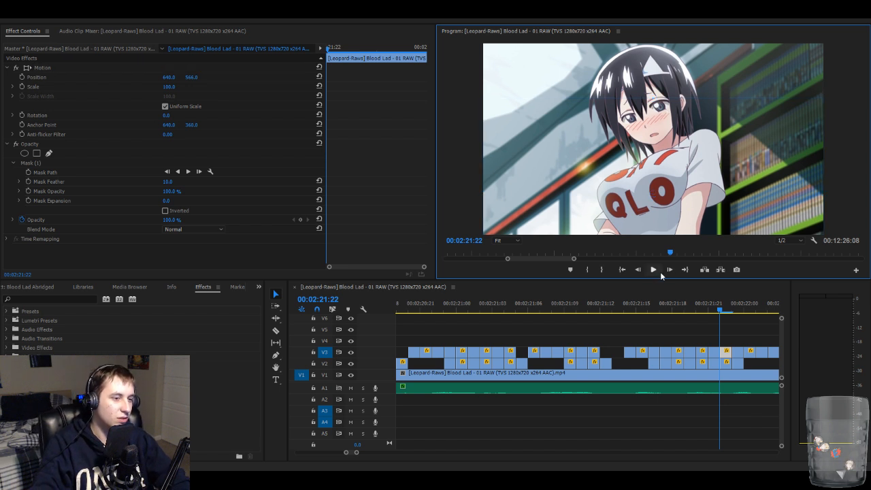
- Advance to 00:02:21:23 and shift the V3 clip's opacity mask slightly up around the mouth overlay on the forehead
left_click(744, 342)
key("Right")
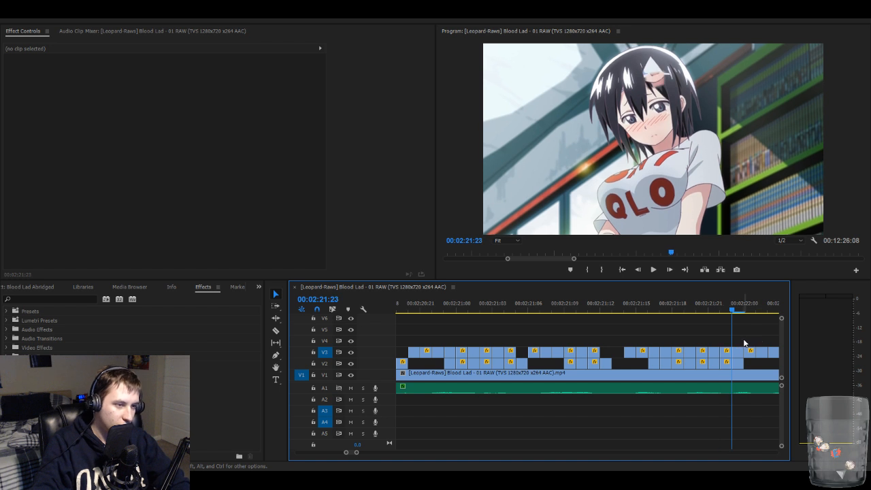
left_click(732, 350)
left_click(145, 163)
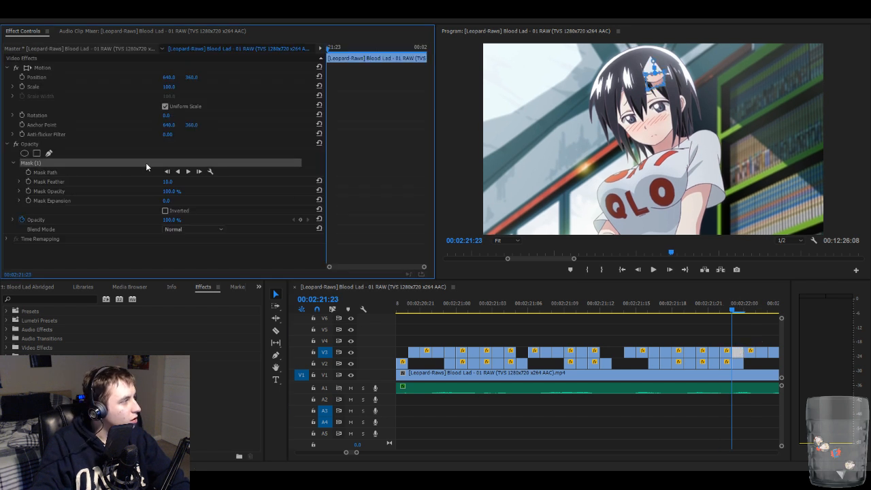
left_click_drag(656, 79, 655, 75)
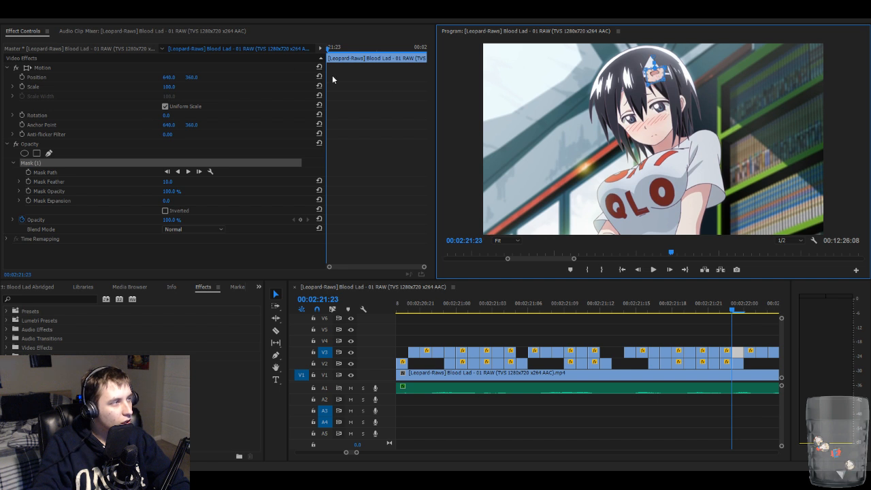
- Lower the V3 mouth overlay at 00:02:21:23 onto the girl's mouth, bringing its vertical position to 597
left_click(283, 68)
key("Down")
key("Down")
key("Down")
key("Down")
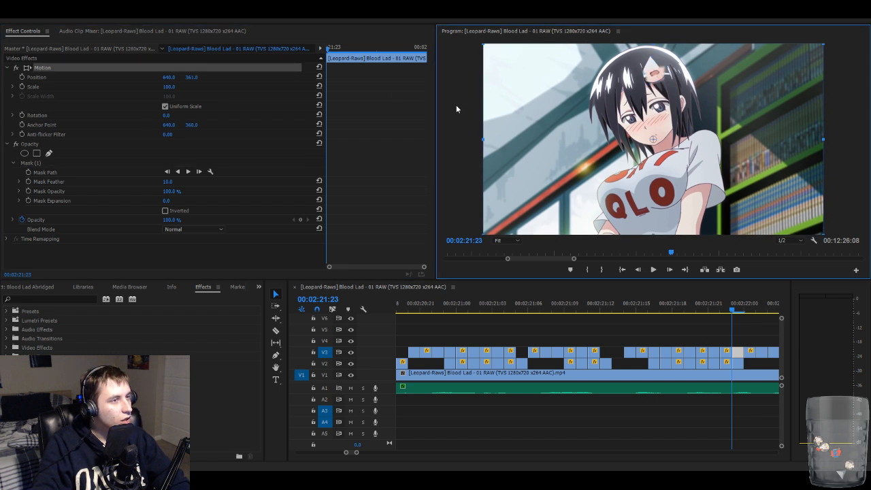
key("Down")
key("Down")
key("Down")
key("Down")
key("Down")
key("Down")
key("Down")
key("Down")
key("Down")
key("Down")
key("Down")
key("Down")
key("Down")
key("Down")
key("Down")
key("Down")
key("Down")
key("Down")
key("Down")
key("Down")
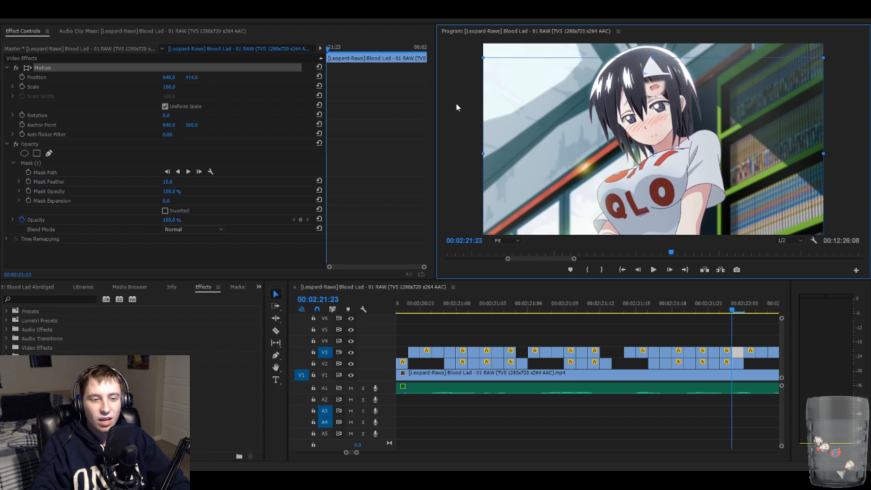
key("Down")
key("Down")
key("Down")
key("Down")
key("Down")
key("Down")
key("Down")
key("Down")
key("Down")
key("Down")
key("Down")
key("Down")
key("Down")
key("Down")
key("Down")
key("Down")
key("Down")
key("Down")
key("Down")
key("Down")
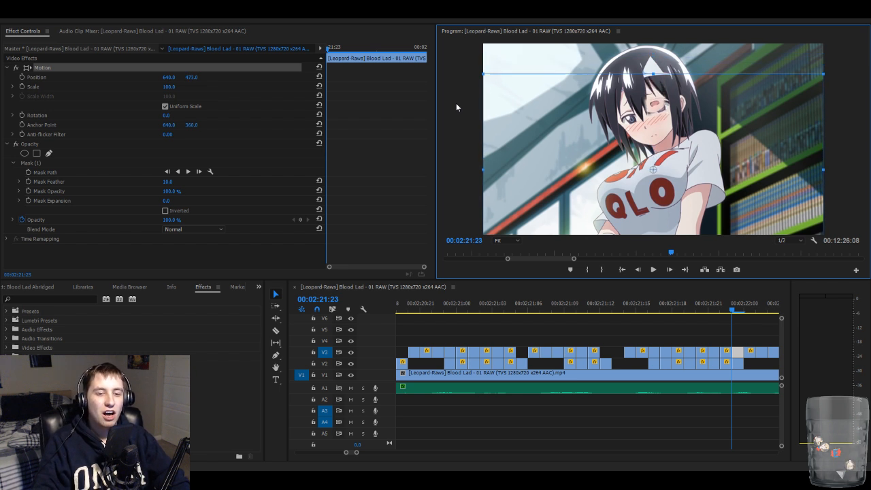
key("Down")
key("Down")
key("Down")
key("Down")
key("Down")
key("Down")
key("Down")
key("Down")
key("Down")
key("Down")
key("Down")
key("Down")
key("Down")
key("Down")
key("Down")
key("Down")
key("Down")
key("Down")
key("Down")
key("Down")
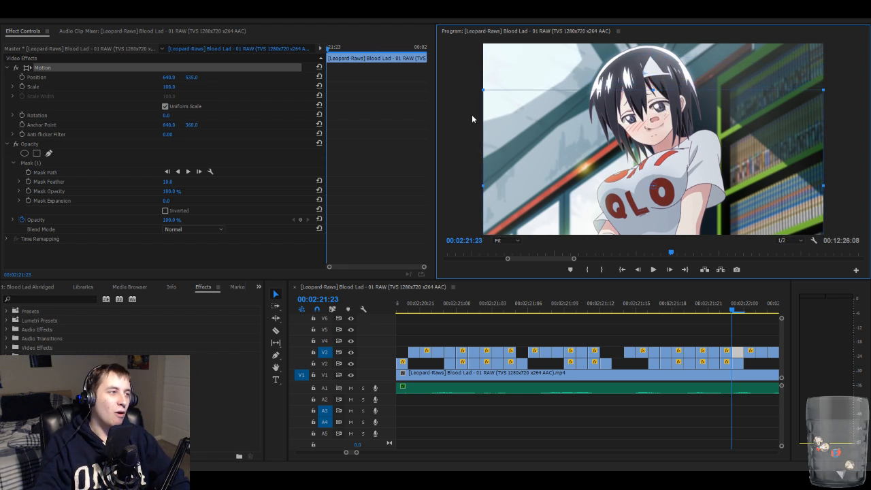
key("Down")
key("Down")
key("Down")
key("Down")
key("Down")
key("Down")
key("Down")
key("Down")
key("Down")
key("Down")
key("Down")
key("Down")
key("Down")
key("Down")
key("Down")
key("Down")
key("Down")
key("Down")
key("Down")
key("Down")
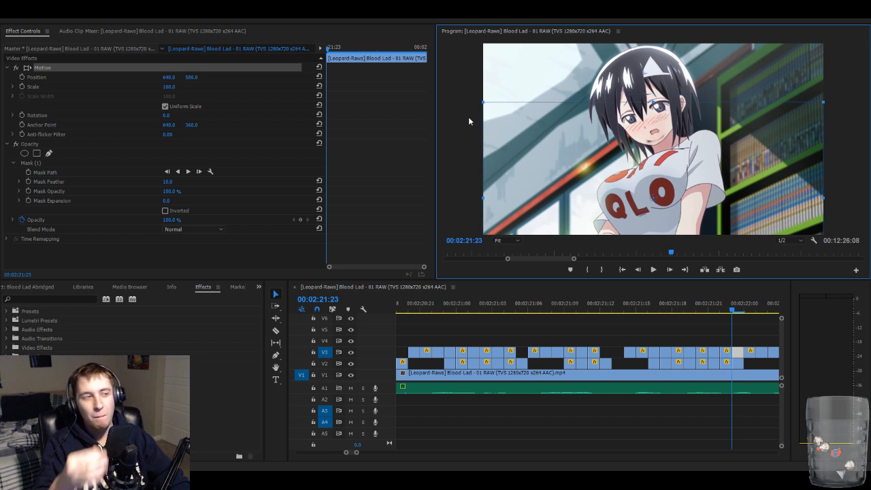
key("Down")
key("Down")
key("Down")
key("Down")
key("Down")
key("Down")
key("Down")
key("Down")
key("Down")
key("Down")
key("Down")
key("Down")
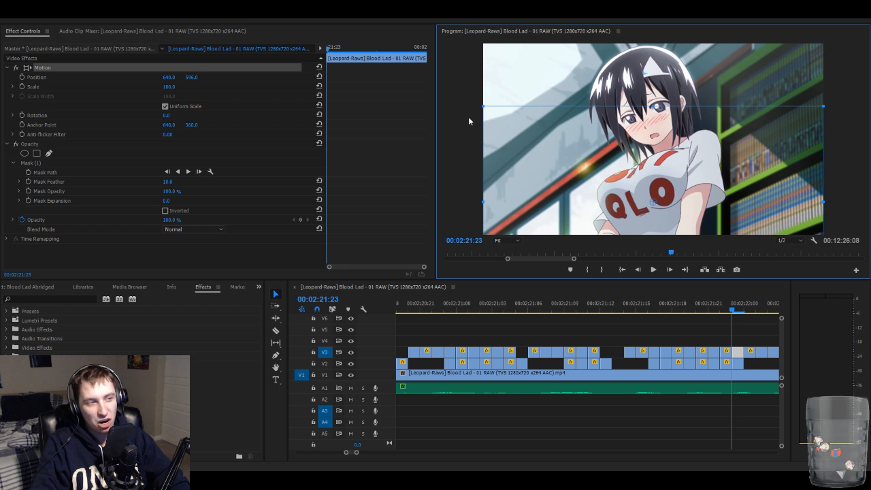
left_click(462, 126)
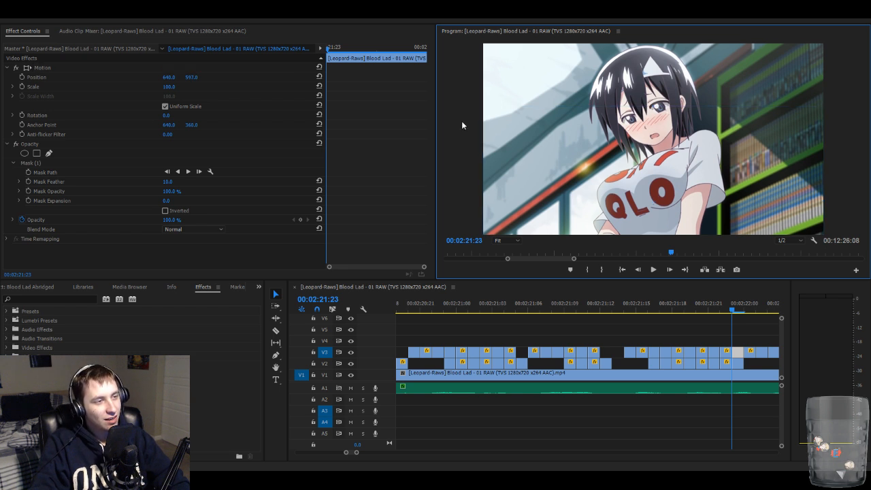
- Advance to 00:02:22:00 and shift the V3 clip's opacity mask slightly up around the mouth overlay on the forehead
key("Right")
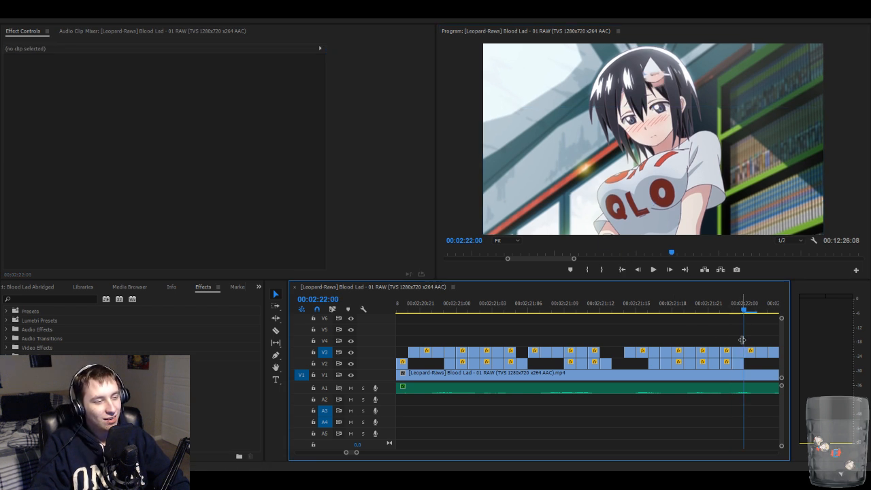
left_click(744, 340)
left_click(752, 352)
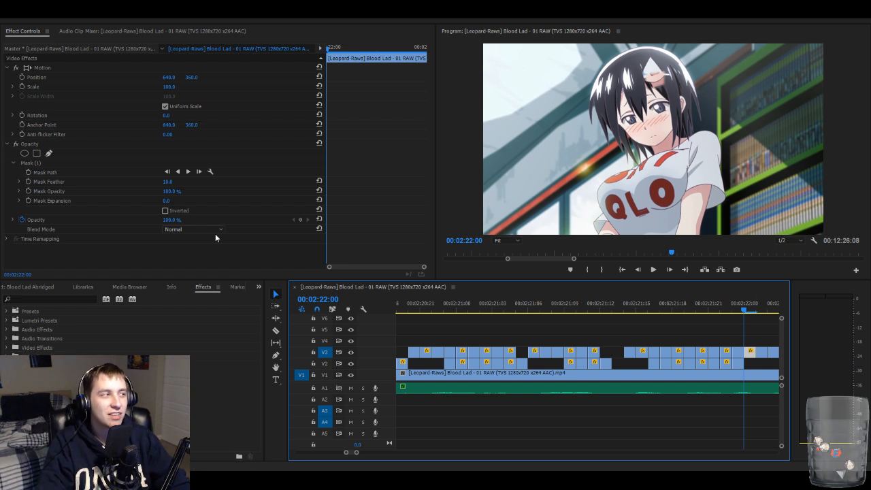
left_click(61, 162)
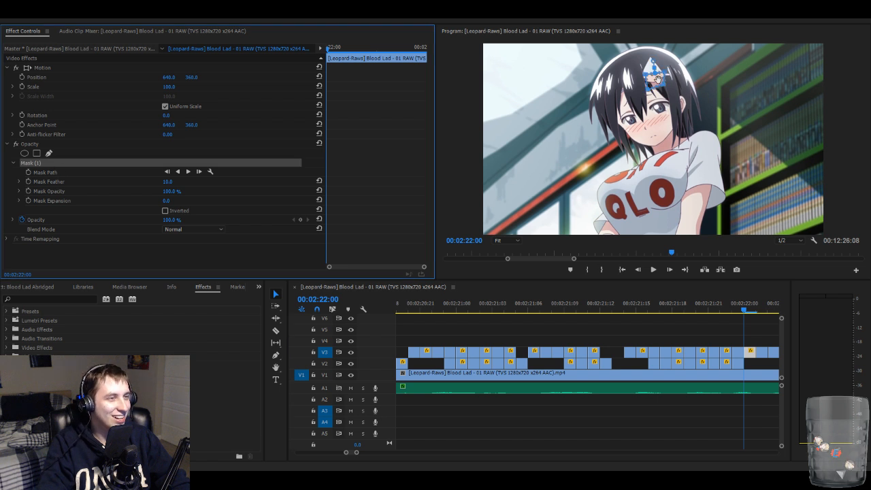
left_click_drag(657, 79, 656, 72)
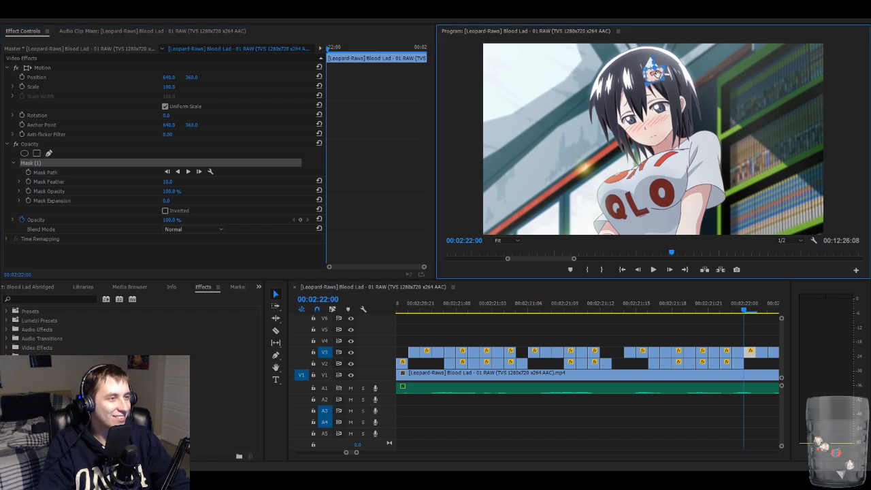
- Lower the V3 mouth overlay at 00:02:22:00 onto the girl's mouth, bringing its vertical position to 600
left_click(214, 68)
key("shift+Down")
key("shift+Down")
key("shift+Down")
key("shift+Down")
key("shift+Down")
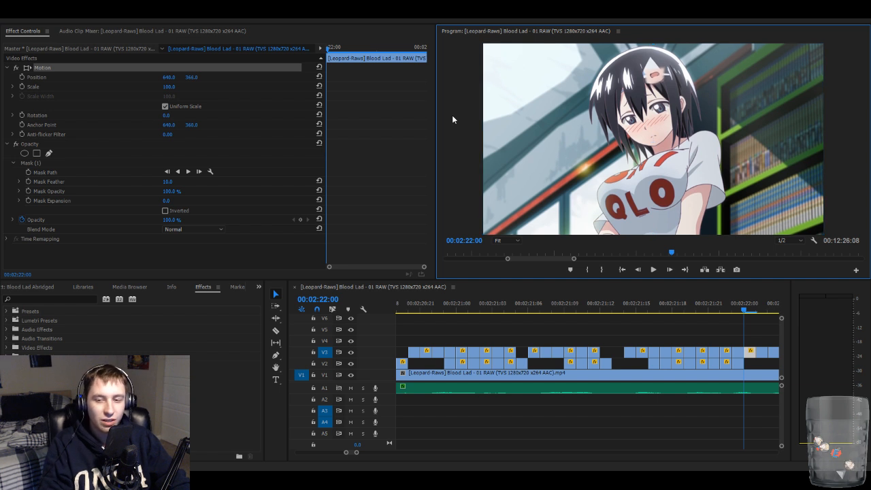
key("shift+Down")
key("shift+Down")
key("shift+Down")
key("shift+Down")
key("shift+Down")
key("shift+Down")
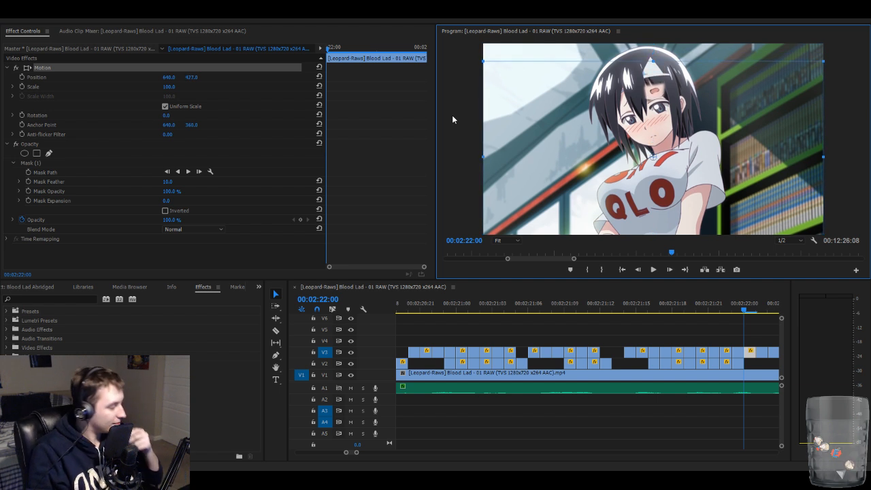
key("shift+Down")
key("shift+Down")
key("shift+Down")
key("shift+Down")
key("shift+Down")
key("shift+Down")
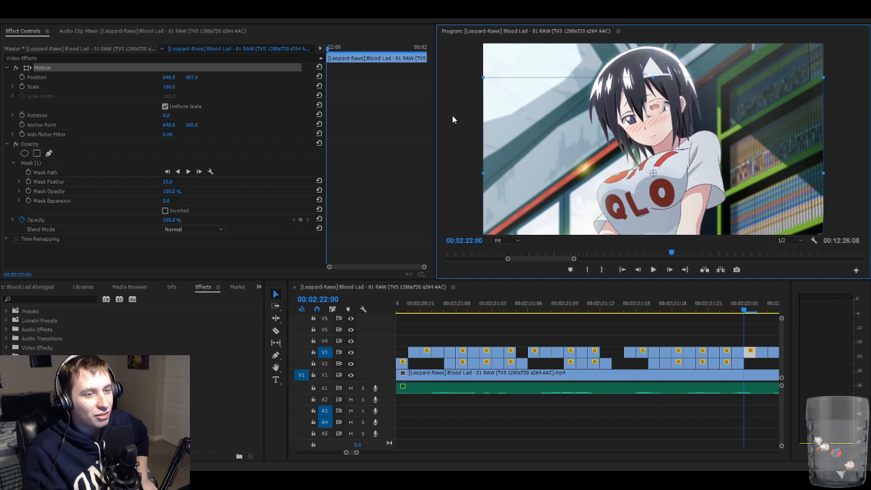
key("shift+Down")
key("shift+Down")
key("shift+Down")
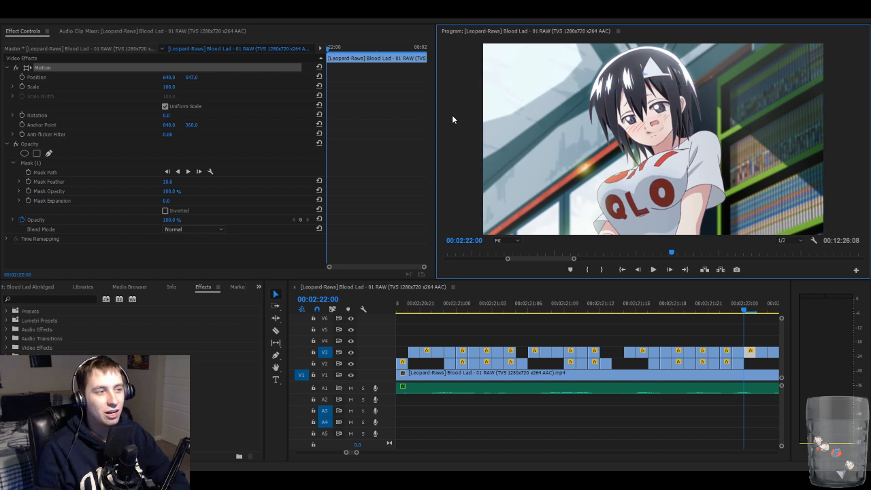
key("shift+Down")
key("shift+Down")
key("shift+Down")
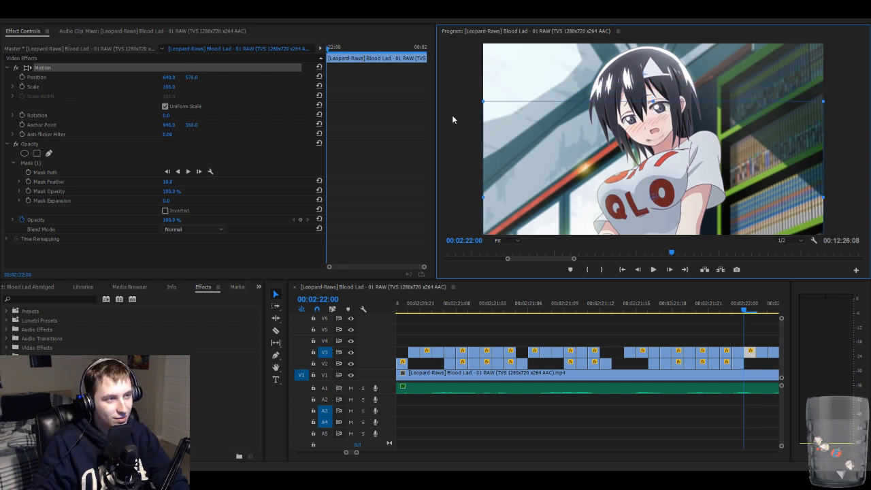
key("Down")
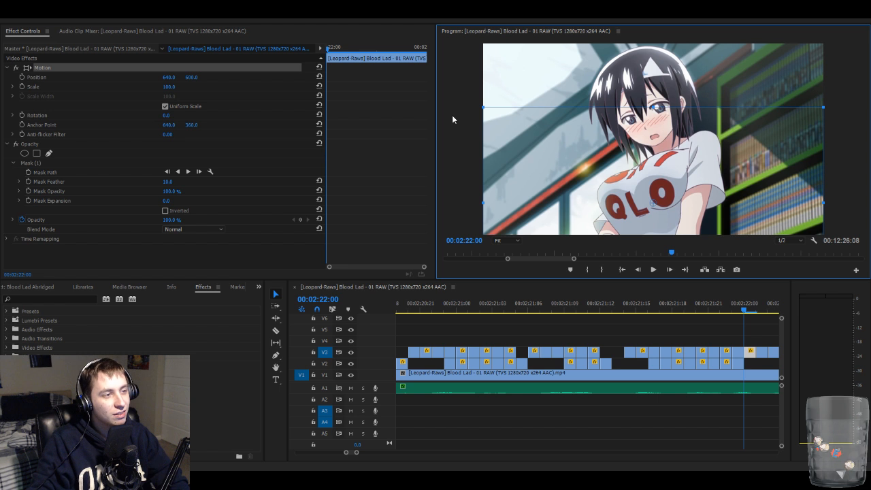
left_click(450, 121)
- Advance to 00:02:22:01 and lower that frame's V3 mouth overlay onto the girl's mouth, bringing its vertical position to 575
left_click(746, 337)
key("Right")
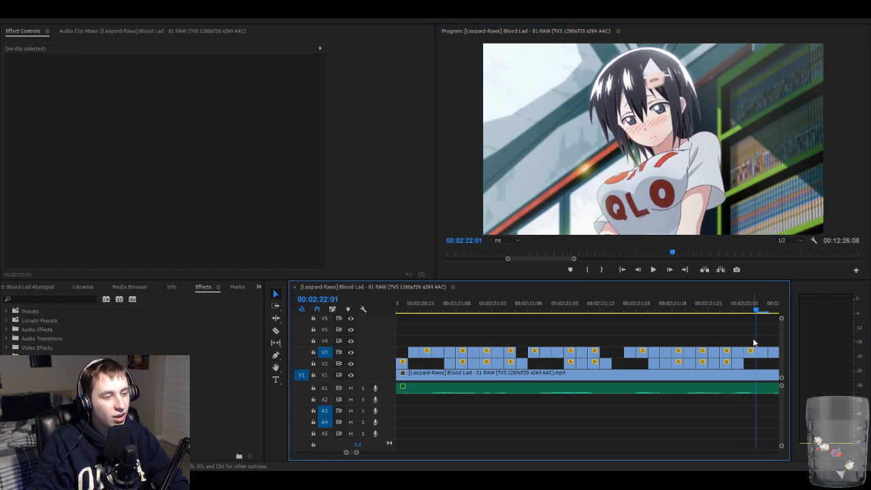
left_click(764, 354)
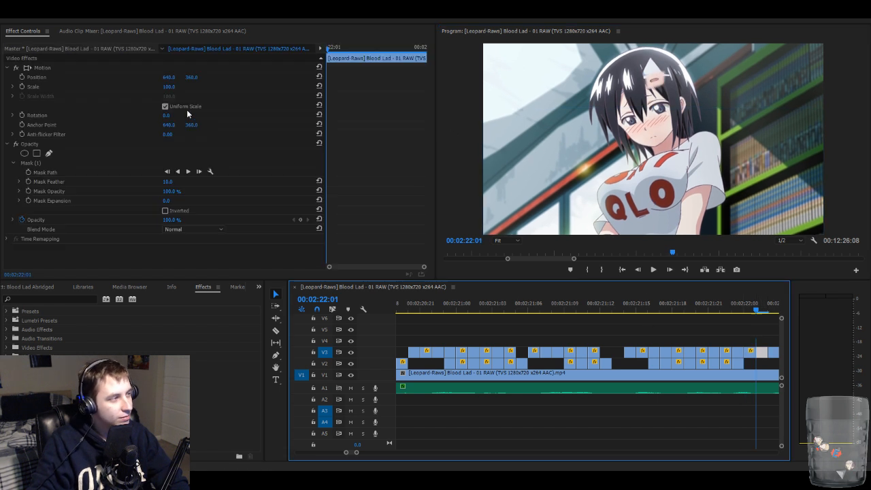
left_click(109, 67)
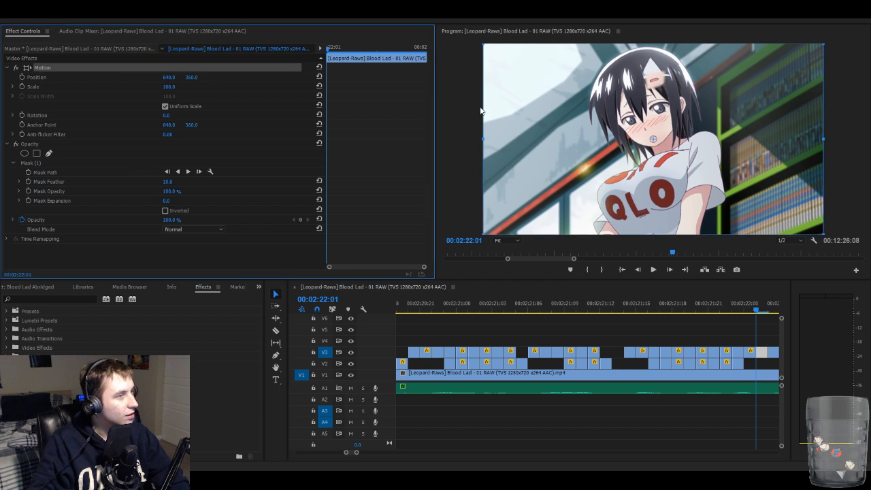
left_click(446, 121)
key("Down")
key("shift+Down")
key("shift+Down")
key("shift+Down")
key("shift+Down")
key("shift+Down")
key("shift+Down")
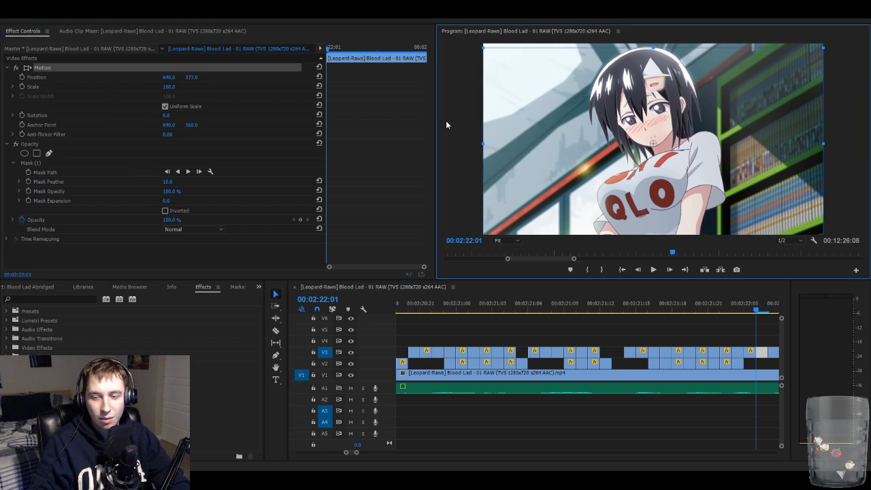
key("shift+Down")
key("shift+Down")
key("shift+Down")
key("shift+Down")
key("shift+Down")
key("shift+Down")
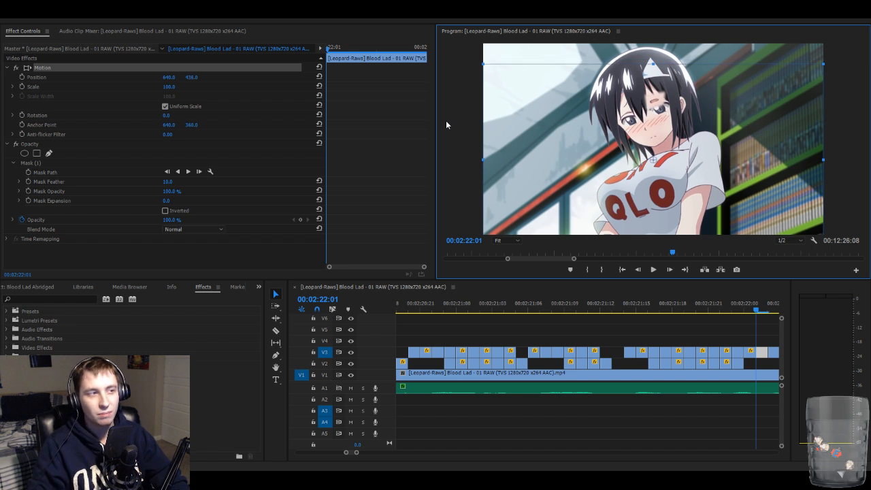
key("shift+Down")
key("shift+Down")
key("shift+Down")
key("shift+Down")
key("shift+Down")
key("shift+Down")
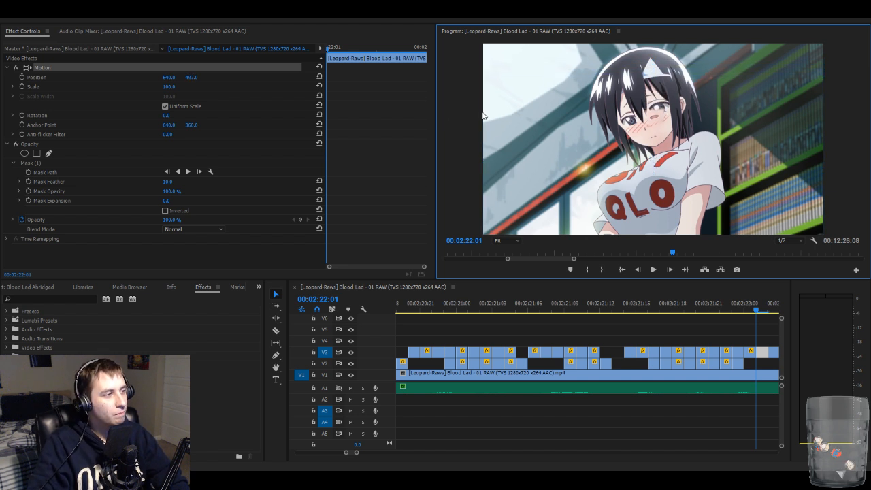
key("shift+Down")
key("shift+Down")
key("shift+Down")
key("Down")
key("Down")
key("Down")
key("Down")
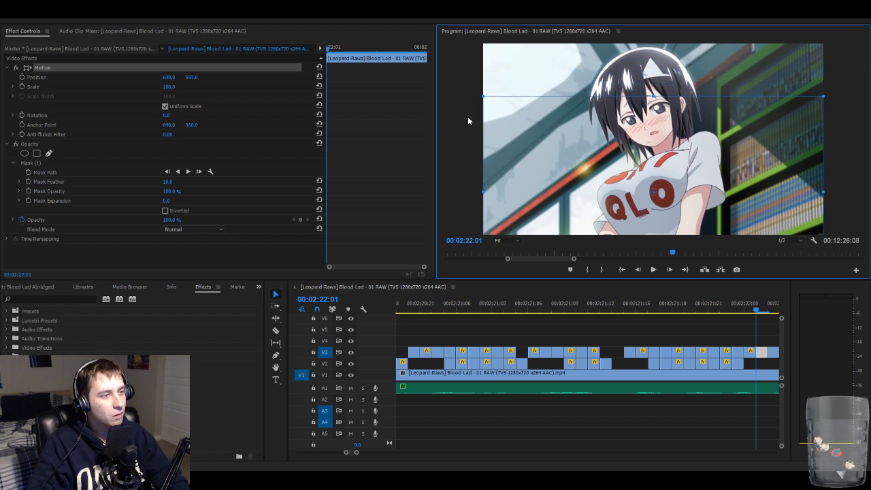
left_click(461, 118)
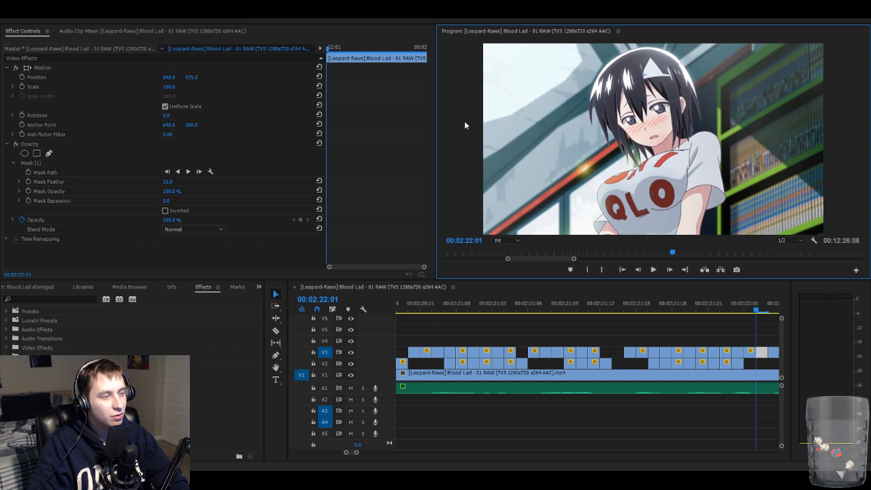
- Advance to 00:02:22:02 and shift the V3 clip's opacity mask slightly up around the mouth overlay on the forehead
left_click(711, 328)
scroll(714, 327, "down", 3)
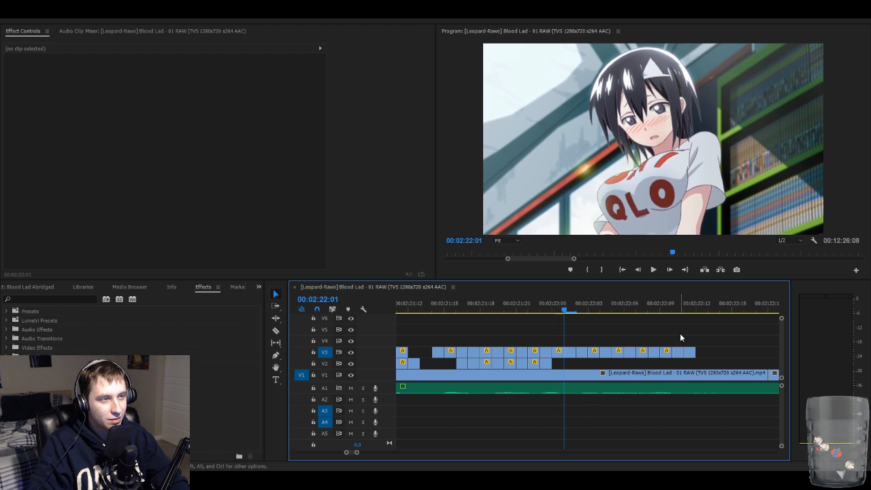
key("Right")
left_click(584, 352)
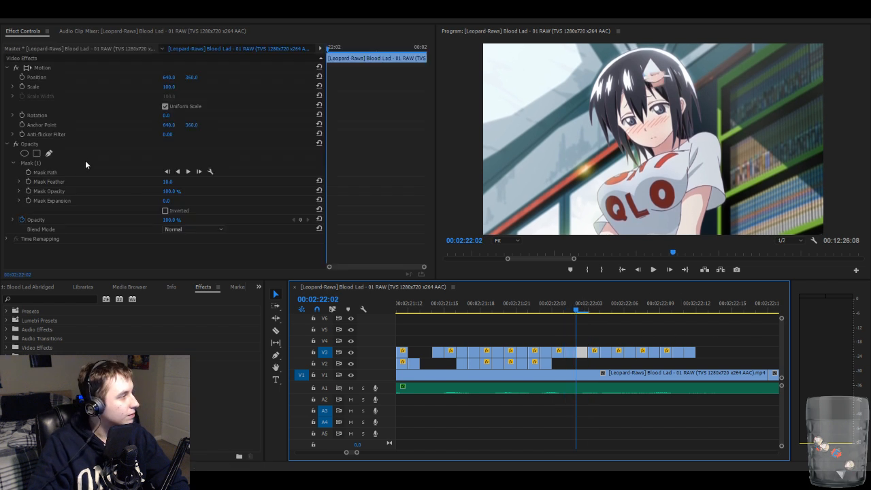
left_click(85, 163)
left_click(657, 76)
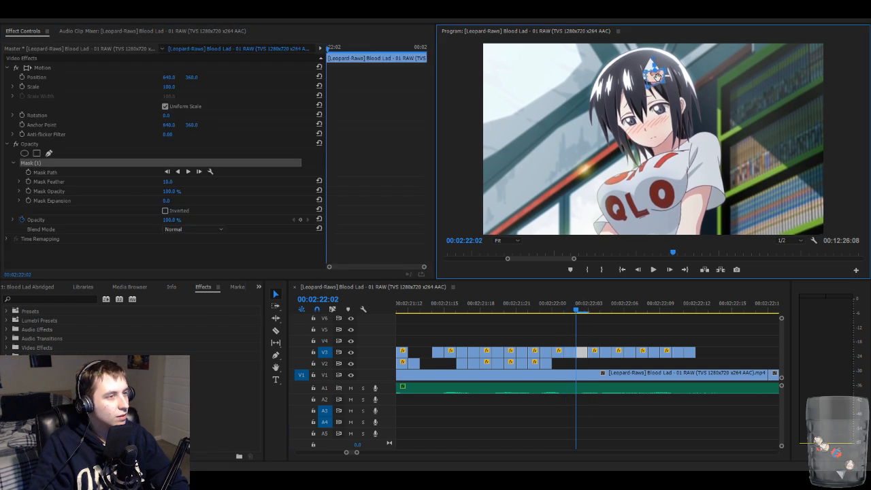
left_click_drag(657, 77, 656, 74)
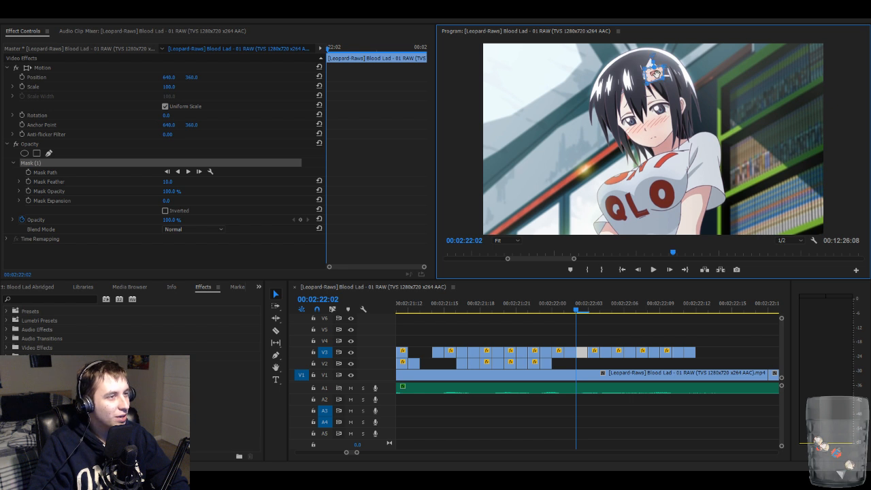
- Lower the V3 mouth overlay at 00:02:22:02 onto the girl's mouth, bringing its vertical position to 605
left_click(191, 68)
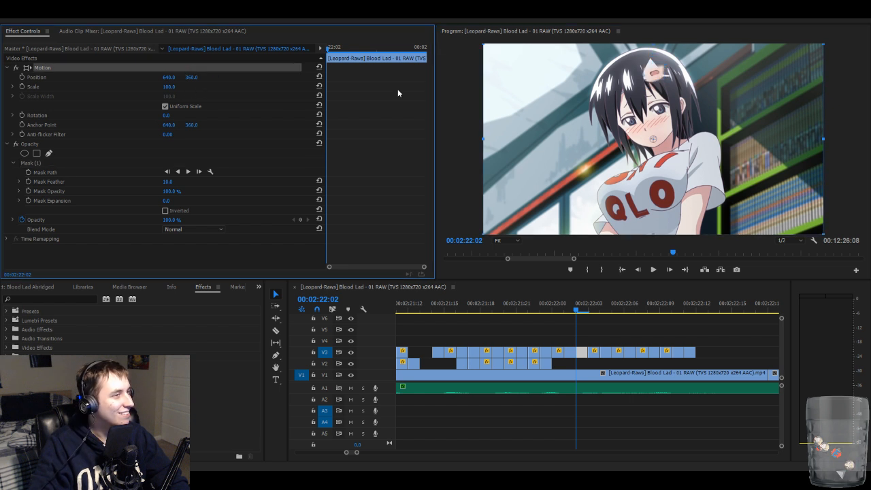
key("Down")
key("Down")
key("Down")
key("Down")
key("Down")
key("Down")
key("Down")
key("Down")
key("Down")
key("Down")
key("Down")
key("Down")
key("Down")
key("Down")
key("Down")
key("Down")
key("Down")
key("Down")
key("Down")
key("Down")
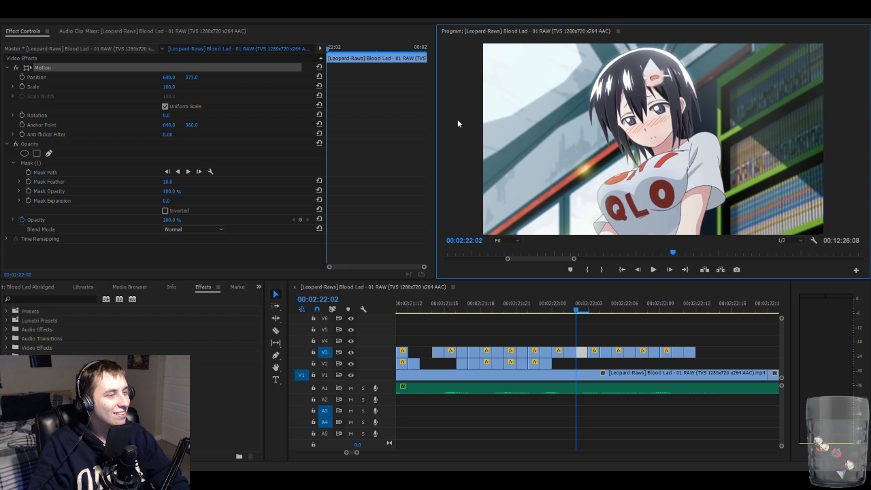
key("Down")
key("Down")
key("Down")
key("Down")
key("Down")
key("Down")
key("Down")
key("Down")
key("Down")
key("Down")
key("Down")
key("Down")
key("Down")
key("Down")
key("Down")
key("Down")
key("Down")
key("Down")
key("Down")
key("Down")
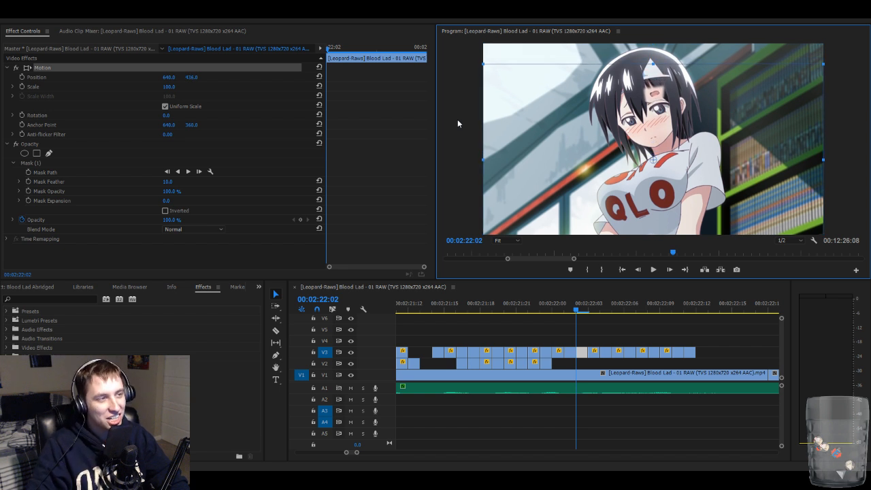
key("Down")
key("Down")
key("Down")
key("Down")
key("Down")
key("Down")
key("Down")
key("Down")
key("Down")
key("Down")
key("Down")
key("Down")
key("Down")
key("Down")
key("Down")
key("Down")
key("Down")
key("Down")
key("Down")
key("Down")
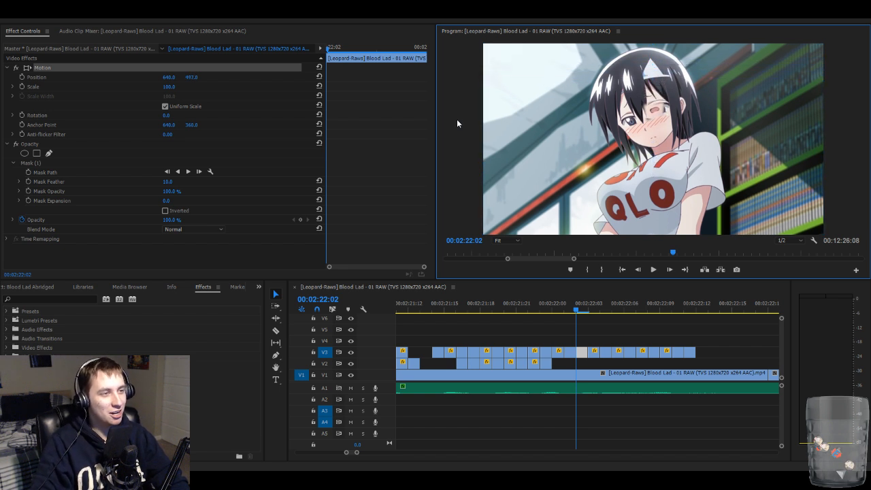
key("Down")
key("Down")
key("Down")
key("Down")
key("Down")
key("Down")
key("Down")
key("Down")
key("Down")
key("Down")
key("Down")
key("Down")
key("Down")
key("Down")
key("Down")
key("Down")
key("Down")
key("Down")
key("Down")
key("Down")
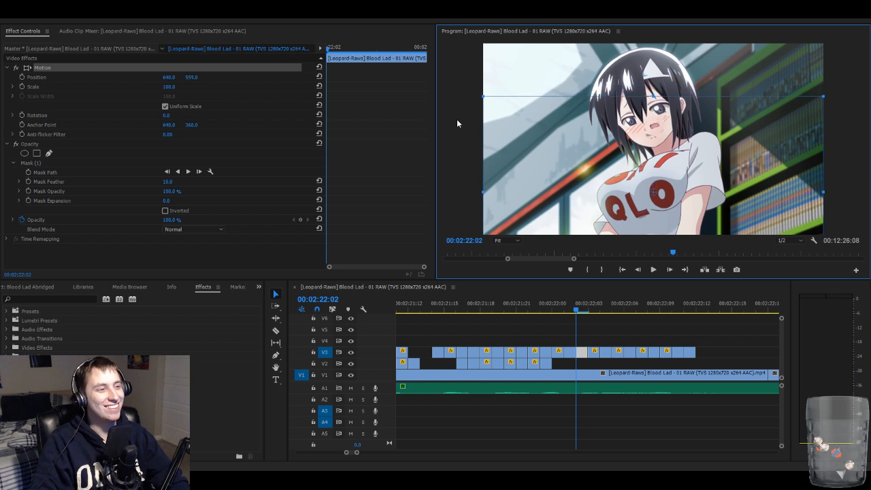
key("Down")
key("Down")
key("Down")
key("Down")
key("Down")
key("Down")
key("Down")
key("Down")
key("Down")
key("Down")
key("Down")
key("Down")
key("Down")
key("Down")
key("Down")
key("Down")
key("Down")
key("Down")
key("Down")
key("Down")
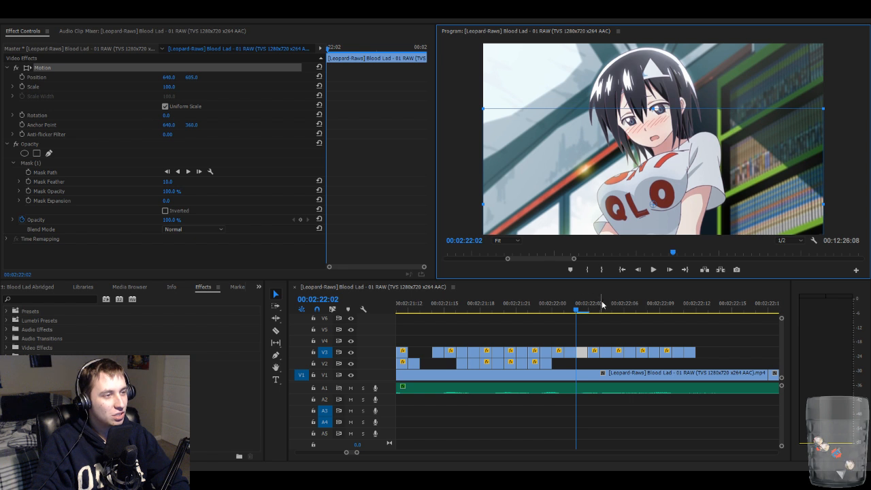
- Advance to 00:02:22:03 and shift the V3 clip's opacity mask slightly up around the mouth overlay on the forehead
left_click(596, 333)
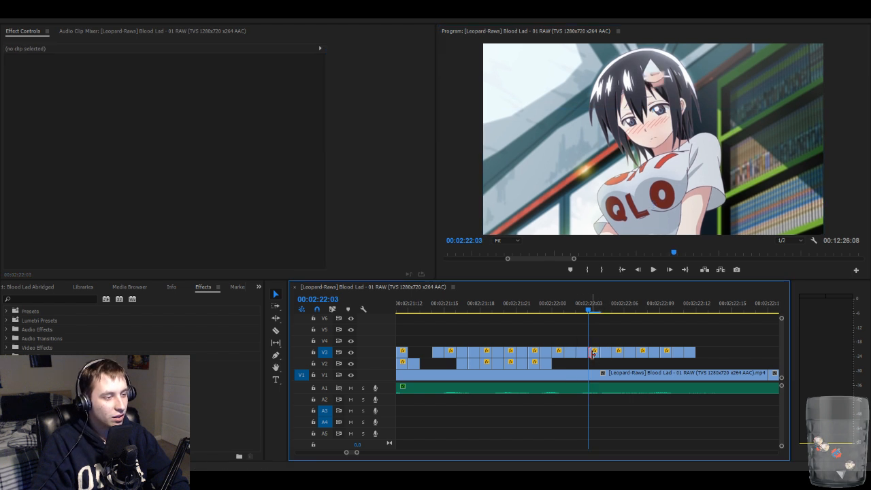
left_click(595, 352)
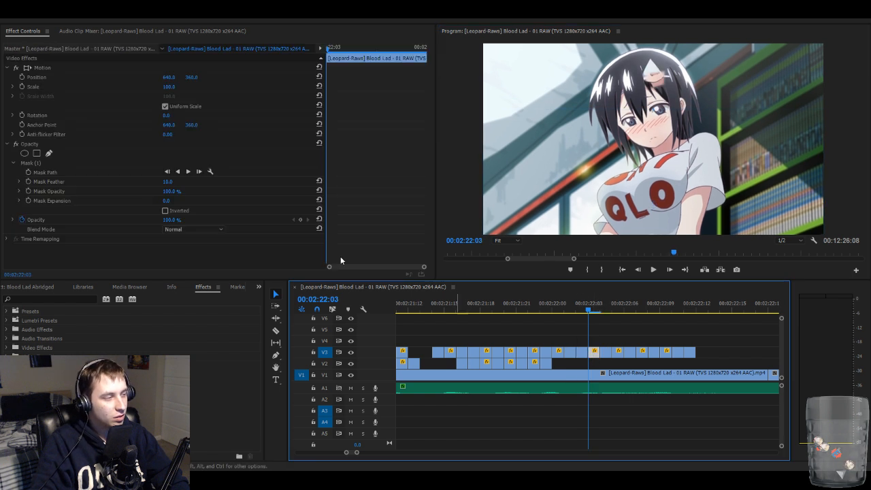
left_click(101, 165)
left_click(653, 75)
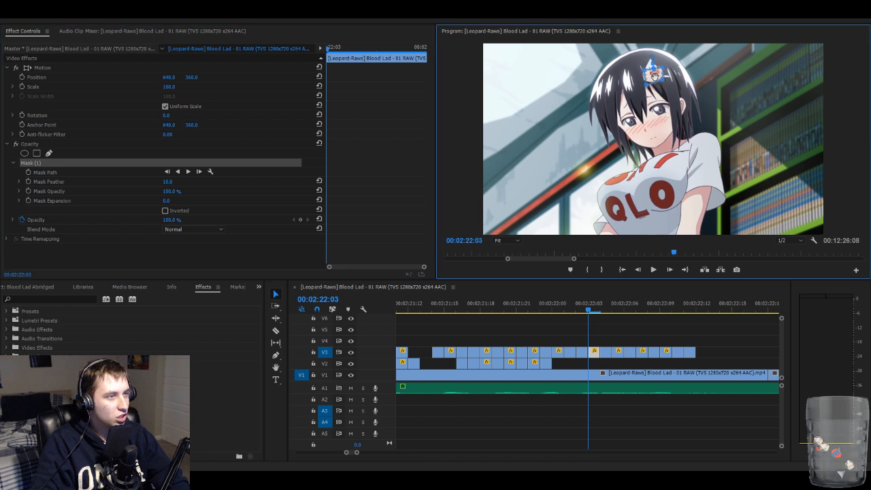
- Lower the V3 mouth overlay at 00:02:22:03 onto the girl's mouth, bringing its vertical position to 606
left_click(180, 67)
left_click(570, 143)
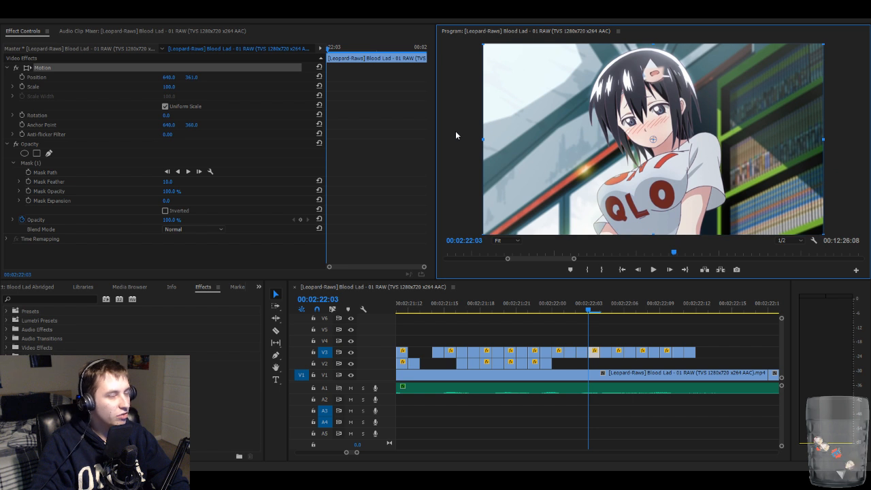
key("Down")
key("Down")
key("Down")
key("Down")
key("Down")
key("Down")
key("Down")
key("Down")
key("Down")
key("Down")
key("Down")
key("Down")
key("Down")
key("Down")
key("Down")
key("Down")
key("Down")
key("Down")
key("Down")
key("Down")
key("Down")
key("Down")
key("Down")
key("Down")
key("Down")
key("Down")
key("Down")
key("Down")
key("Down")
key("Down")
key("Down")
key("Down")
key("Down")
key("Down")
key("Down")
key("Down")
key("Down")
key("Down")
key("Down")
key("Down")
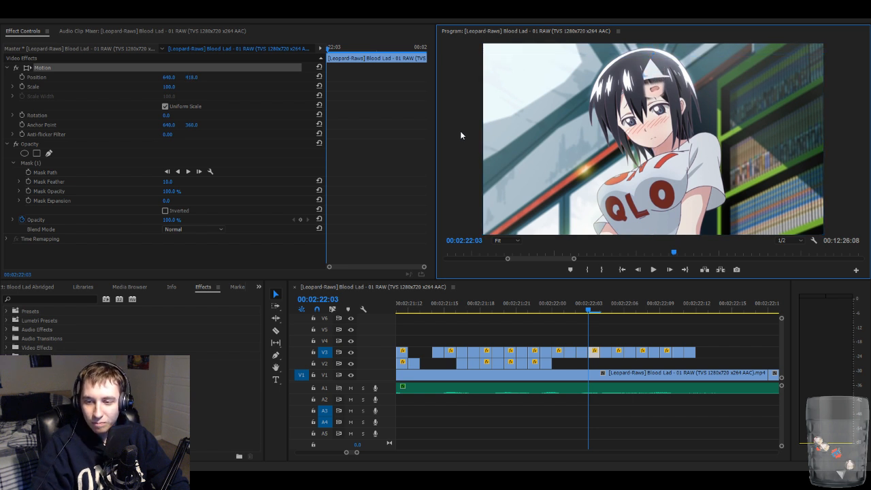
key("Down")
key("Down")
key("Down")
key("Down")
key("Down")
key("Down")
key("Down")
key("Down")
key("Down")
key("Down")
key("Down")
key("Down")
key("Down")
key("Down")
key("Down")
key("Down")
key("Down")
key("Down")
key("Down")
key("Down")
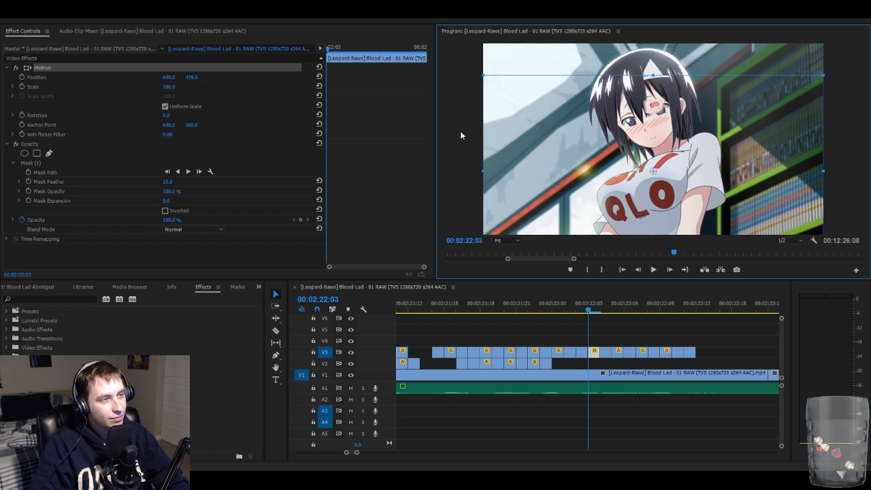
key("Down")
key("Down")
key("Down")
key("Down")
key("Down")
key("Down")
key("Down")
key("Down")
key("Down")
key("Down")
key("Down")
key("Down")
key("Down")
key("Down")
key("Down")
key("Down")
key("Down")
key("Down")
key("Down")
key("Down")
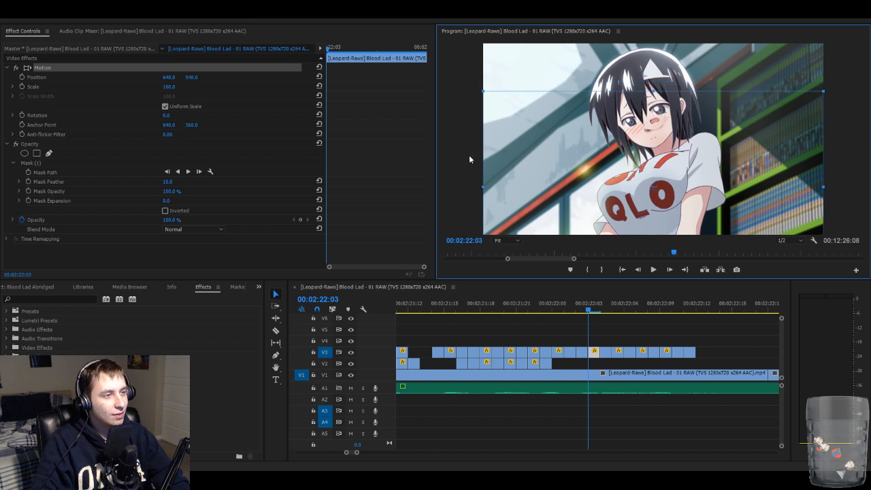
key("Down")
key("Down")
key("Down")
key("Down")
key("Down")
key("Down")
key("Down")
key("Down")
key("Down")
key("Down")
key("Down")
key("Down")
key("Down")
key("Down")
key("Down")
key("Down")
key("Down")
key("Down")
key("Down")
key("Down")
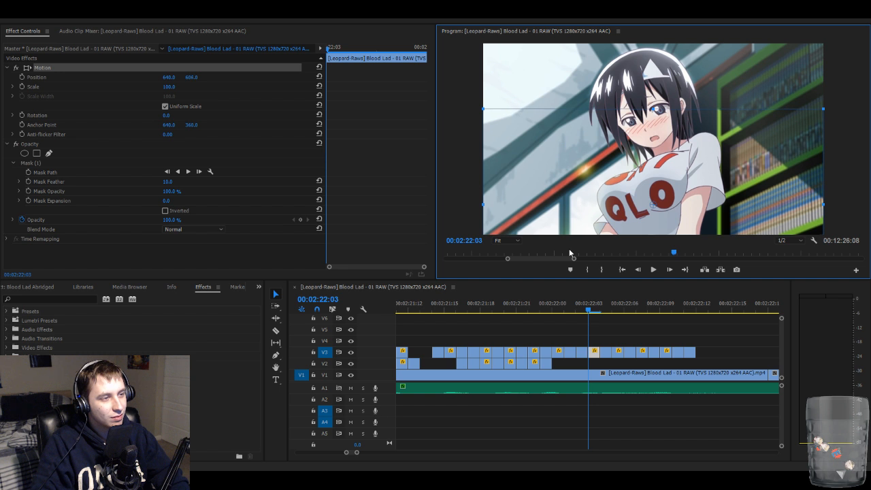
- Advance to 00:02:22:04 and lower that frame's V3 mouth overlay from the forehead onto the girl's mouth, bringing its vertical position to 581
left_click(654, 329)
key("Right")
left_click(606, 352)
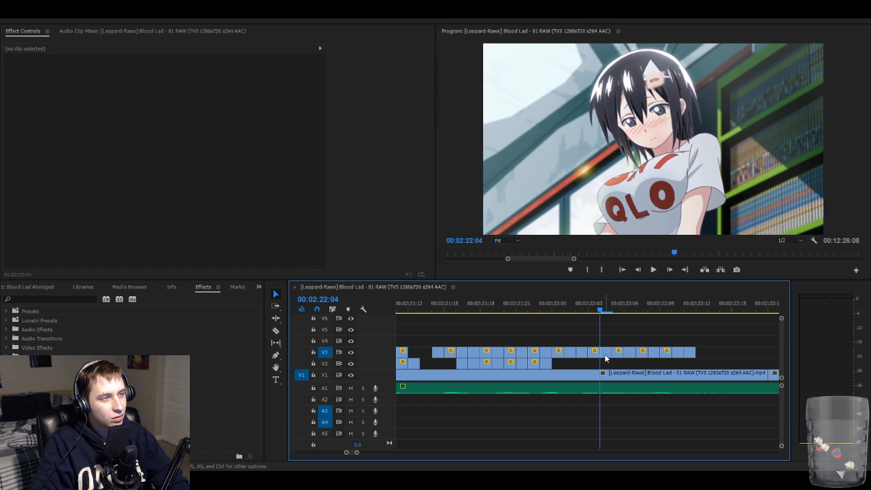
left_click(454, 120)
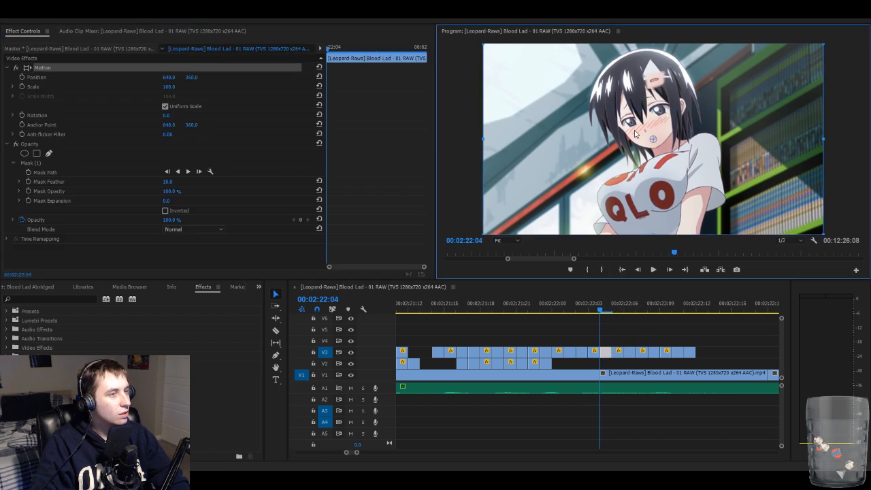
key("Down")
key("Down")
key("Down")
key("Down")
key("Down")
key("Down")
key("Down")
key("Down")
key("Down")
key("Down")
key("Down")
key("Down")
key("Down")
key("Down")
key("Down")
key("Down")
key("Down")
key("Down")
key("Down")
key("Down")
key("Down")
key("Down")
key("Down")
key("Down")
key("Down")
key("Down")
key("Down")
key("Down")
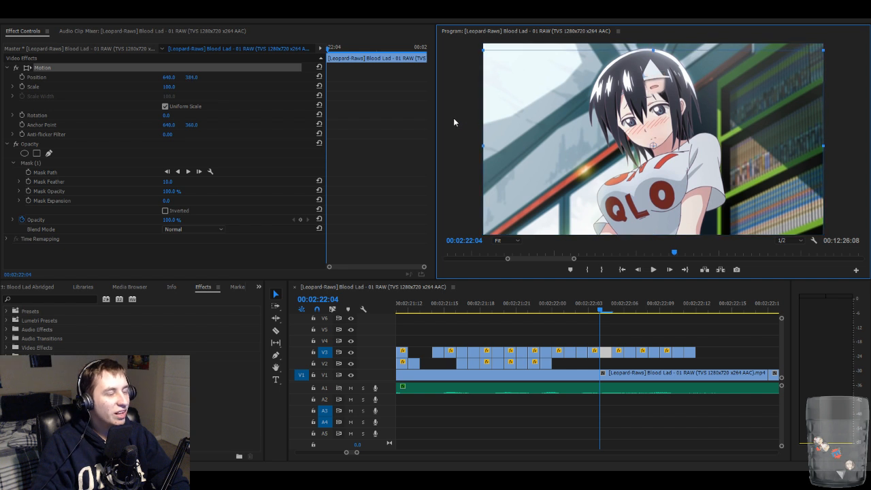
key("Down")
key("Down")
key("Down")
key("Down")
key("Down")
key("Down")
key("Down")
key("Down")
key("Down")
key("Down")
key("Down")
key("Down")
key("Down")
key("Down")
key("Down")
key("Down")
key("Down")
key("Down")
key("Down")
key("Down")
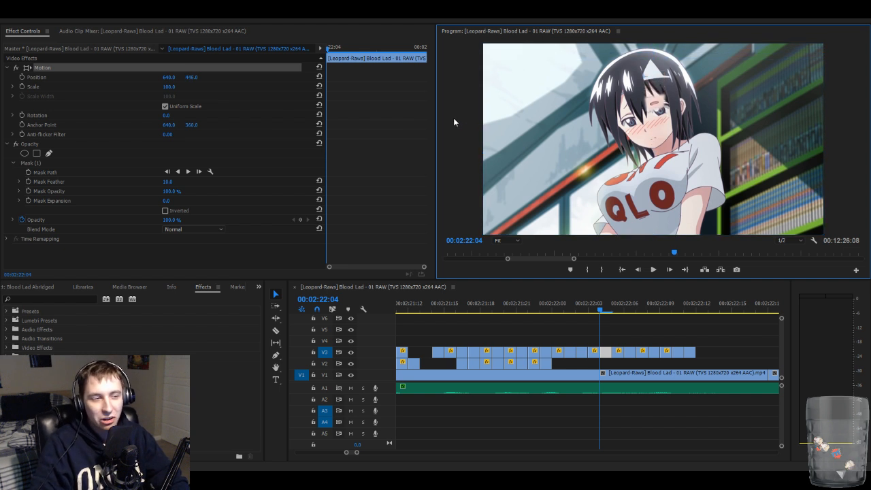
key("Down")
key("Down")
key("Down")
key("Down")
key("Down")
key("Down")
key("Down")
key("Down")
key("Down")
key("Down")
key("Down")
key("Down")
key("Down")
key("Down")
key("Down")
key("Down")
key("Down")
key("Down")
key("Down")
key("Down")
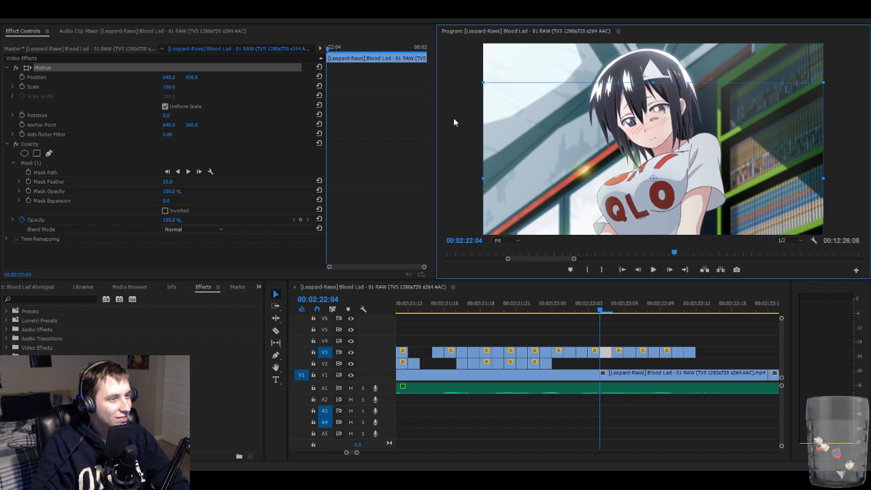
key("Down")
key("Down")
key("Down")
key("Down")
key("Down")
key("Down")
key("Down")
key("Down")
key("Down")
key("Down")
key("Down")
key("Down")
key("Down")
key("Down")
key("Down")
key("Down")
key("Down")
key("Down")
key("Down")
key("Down")
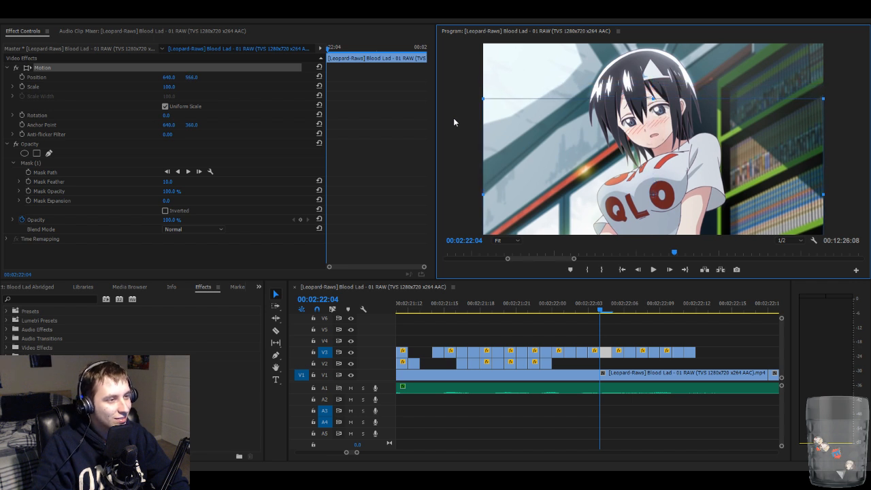
left_click(454, 123)
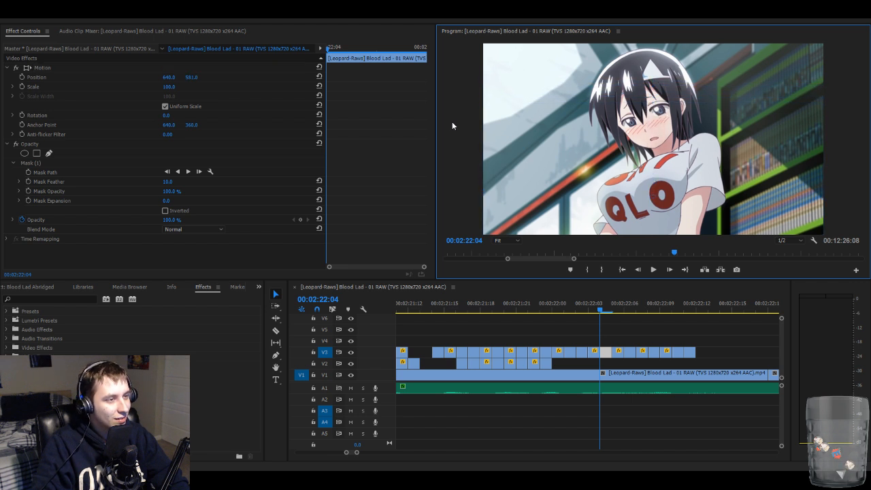
- Advance to 00:02:22:05 and lower that frame's V3 mouth overlay from the forehead onto the girl's mouth, bringing its vertical position to 582
key("Right")
left_click(622, 354)
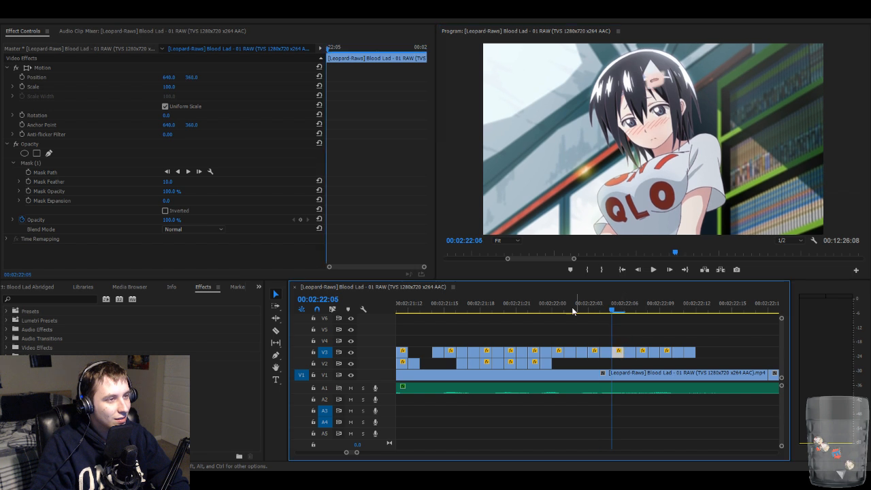
left_click(153, 64)
left_click(618, 136)
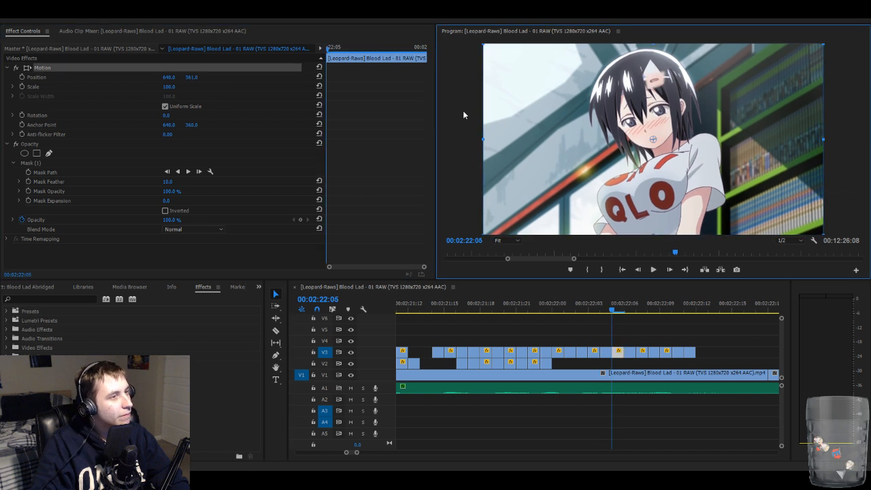
key("Down")
key("Down")
key("Down")
key("Down")
key("Down")
key("Down")
key("Down")
key("Down")
key("Down")
key("Down")
key("Down")
key("Down")
key("Down")
key("Down")
key("Down")
key("Down")
key("Down")
key("Down")
key("Down")
key("Down")
key("Down")
key("Down")
key("Down")
key("Down")
key("Down")
key("Down")
key("Down")
key("Down")
key("Down")
key("Down")
key("Down")
key("Down")
key("Down")
key("Down")
key("Down")
key("Down")
key("Down")
key("Down")
key("Down")
key("Down")
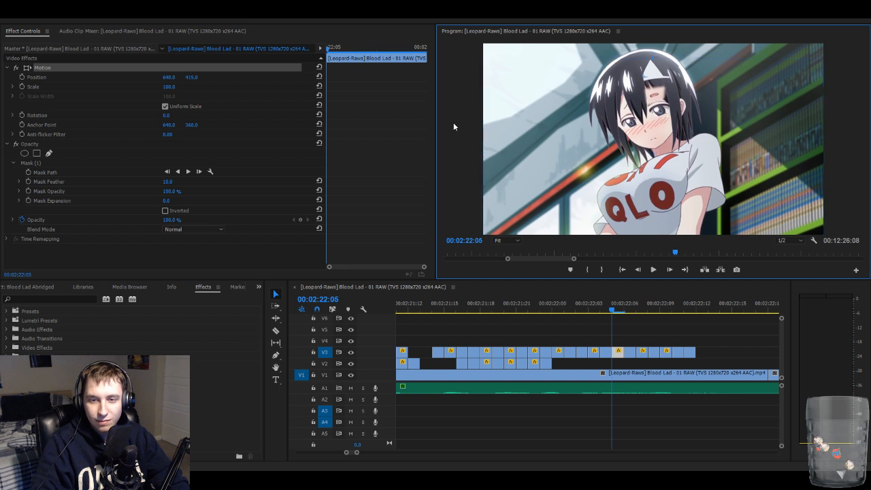
key("Down")
key("Down")
key("Down")
key("Down")
key("Down")
key("Down")
key("Down")
key("Down")
key("Down")
key("Down")
key("Down")
key("Down")
key("Down")
key("Down")
key("Down")
key("Down")
key("Down")
key("Down")
key("Down")
key("Down")
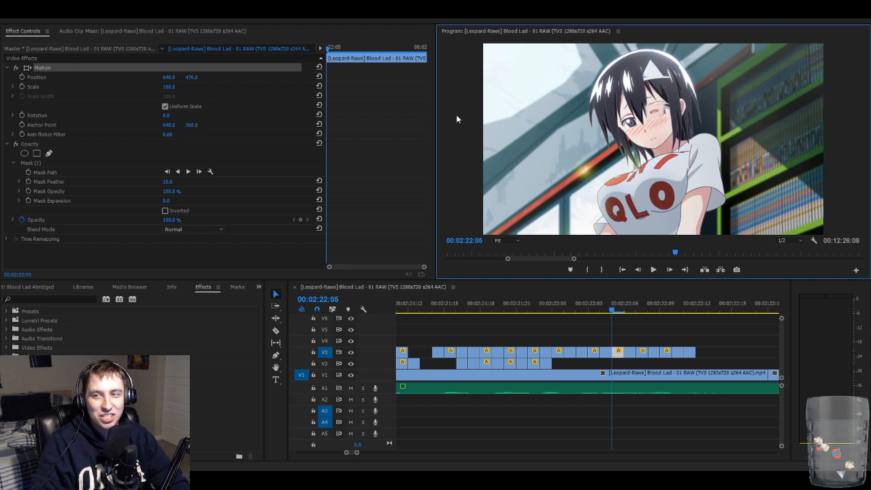
key("Down")
key("Down")
key("Down")
key("Down")
key("Down")
key("Down")
key("Down")
key("Down")
key("Down")
key("Down")
key("Down")
key("Down")
key("Down")
key("Down")
key("Down")
key("Down")
key("Down")
key("Down")
key("Down")
key("Down")
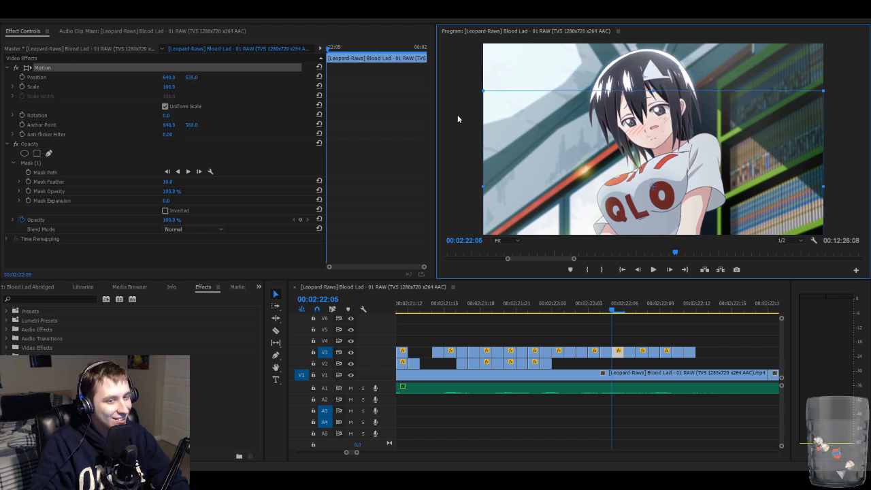
key("Down")
key("Down")
key("Down")
key("Down")
key("Down")
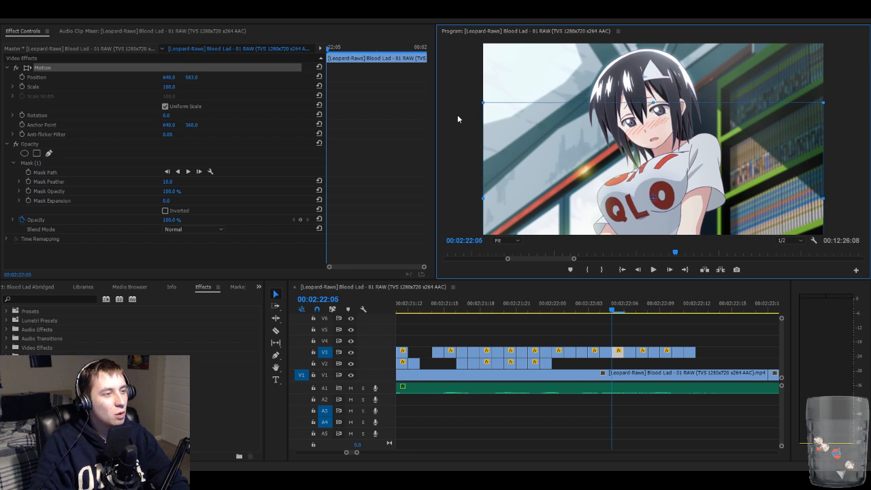
left_click(458, 119)
- Advance to 00:02:22:06 and shift the V3 clip's opacity mask slightly up and left around the mouth overlay on the forehead
key("Right")
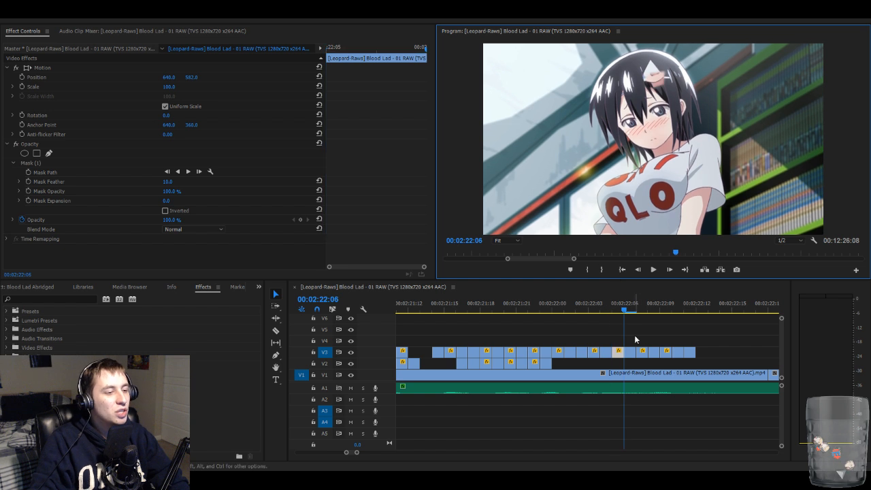
left_click(630, 354)
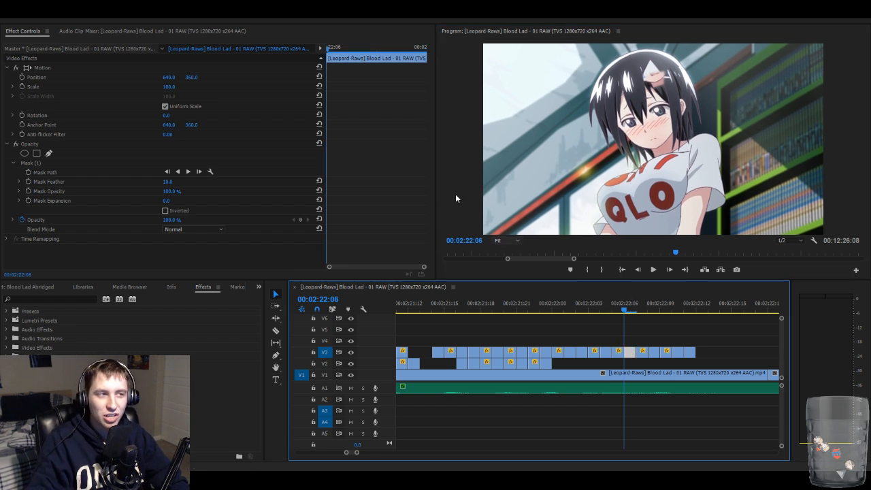
left_click(118, 164)
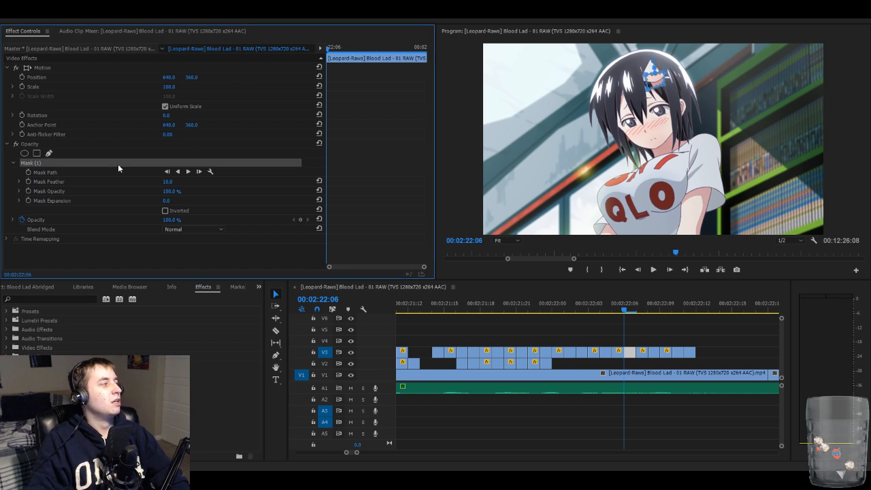
left_click(655, 76)
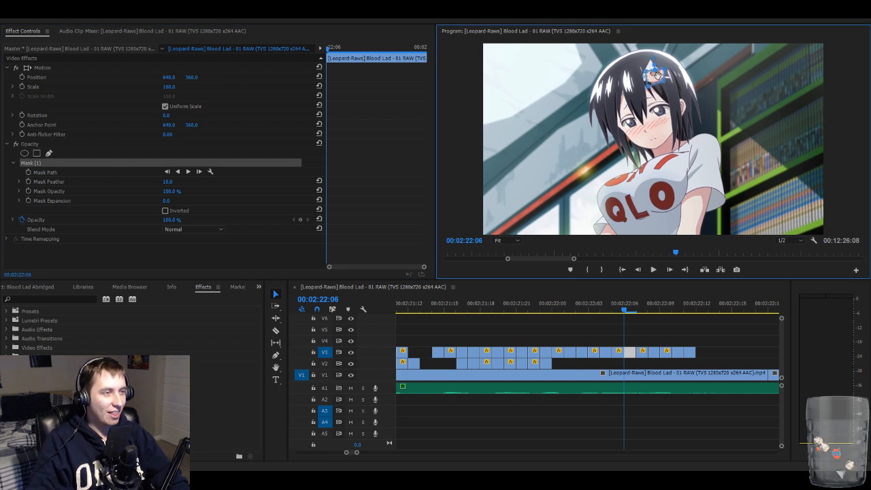
left_click_drag(657, 75, 654, 74)
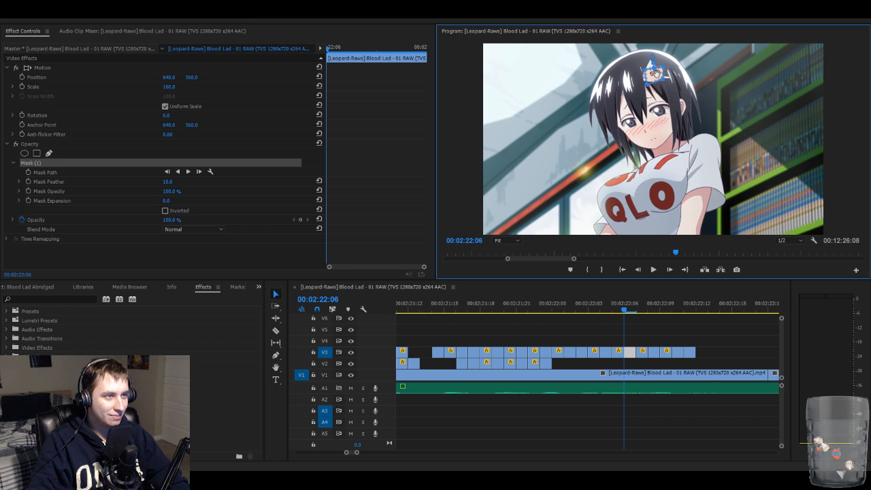
- Lower the V3 mouth overlay at 00:02:22:06 from the forehead onto the girl's mouth, bringing its vertical position to 611
left_click(581, 134)
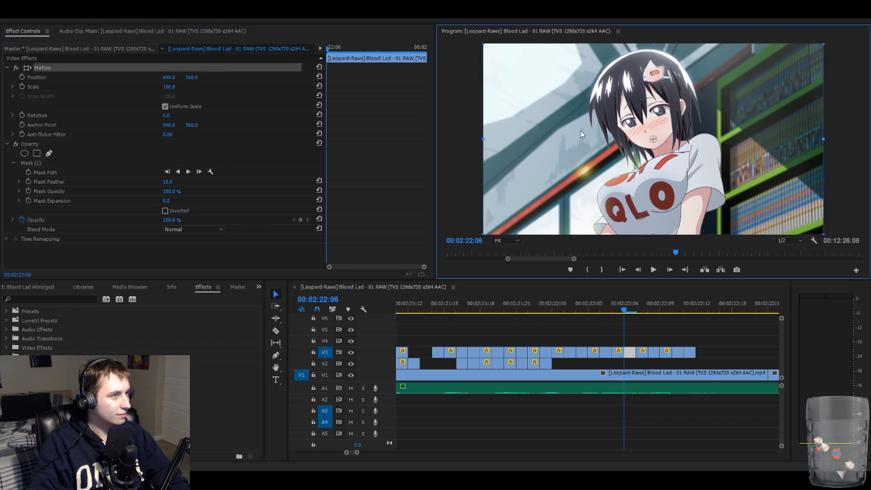
left_click(460, 129)
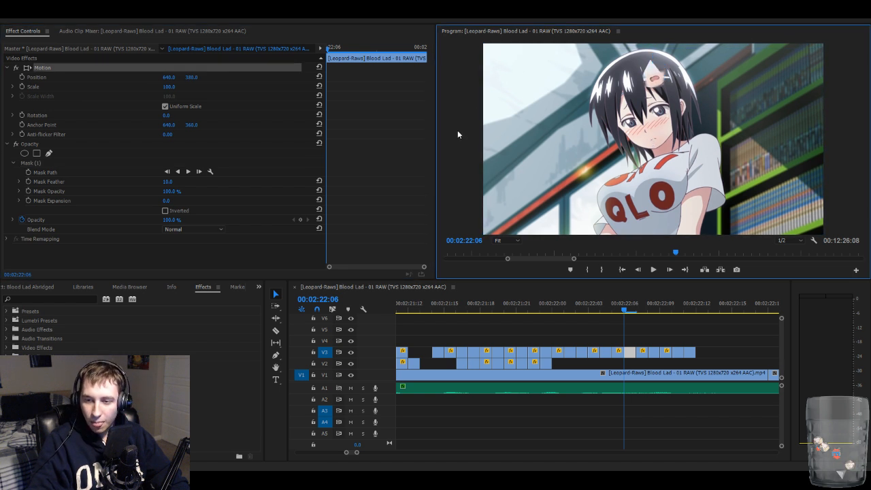
key("Down")
key("Down")
key("Down")
key("Down")
key("Down")
key("Down")
key("Down")
key("Down")
key("Down")
key("Down")
key("Down")
key("Down")
key("Down")
key("Down")
key("Down")
key("Down")
key("Down")
key("Down")
key("Down")
key("Down")
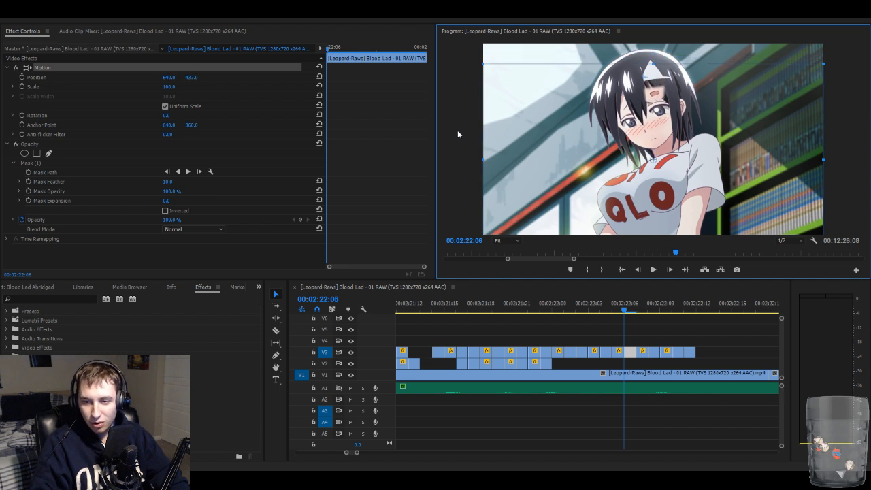
key("Down")
key("Down")
key("Down")
key("Down")
key("Down")
key("Down")
key("Down")
key("Down")
key("Down")
key("Down")
key("Down")
key("Down")
key("Down")
key("Down")
key("Down")
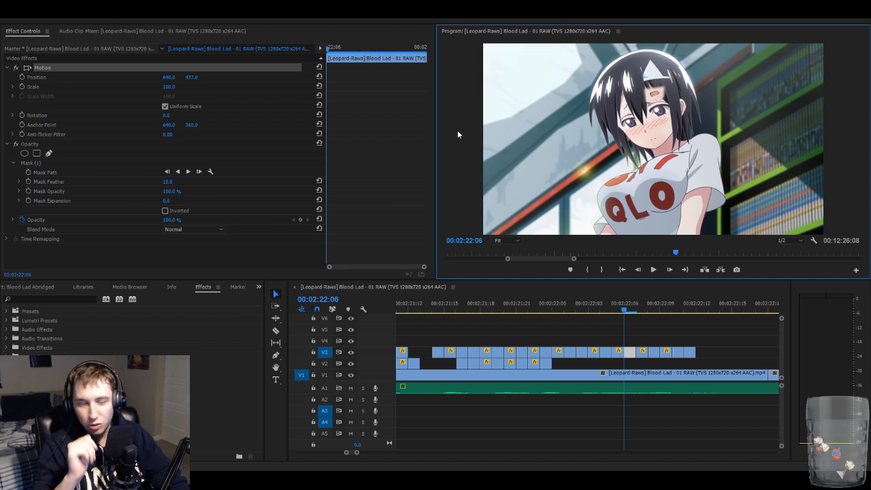
key("Down")
key("Down")
key("Down")
key("Down")
key("Down")
key("Down")
key("Down")
key("Down")
key("Down")
key("Down")
key("Down")
key("Down")
key("Down")
key("Down")
key("Down")
key("Down")
key("Down")
key("Down")
key("Down")
key("Down")
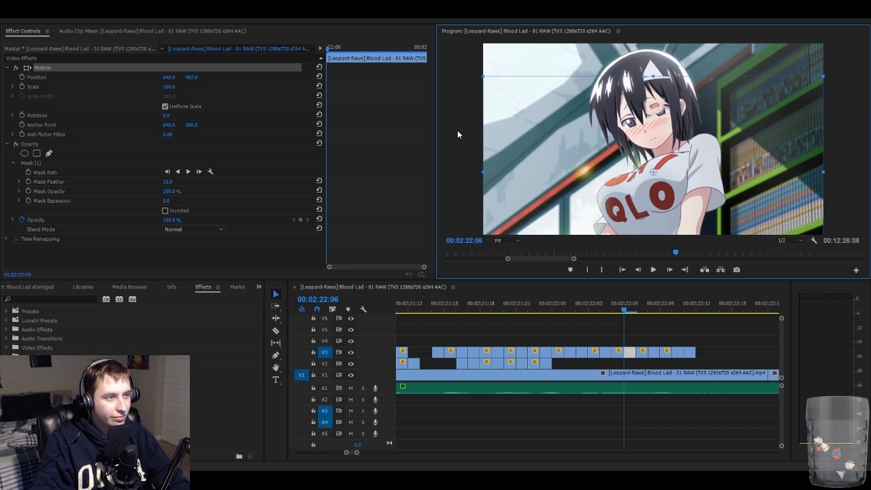
key("Down")
key("Down")
key("Down")
key("Down")
key("Down")
key("Down")
key("Down")
key("Down")
key("Down")
key("Down")
key("Down")
key("Down")
key("Down")
key("Down")
key("Down")
key("Down")
key("Down")
key("Down")
key("Down")
key("Down")
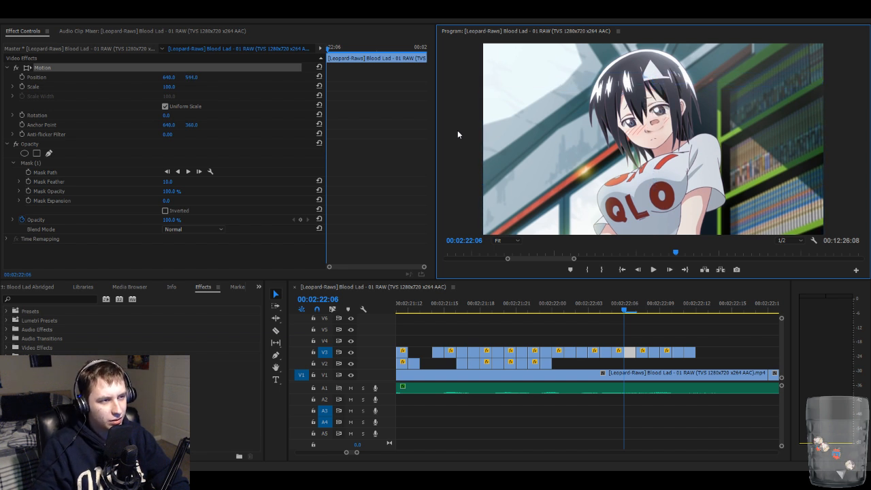
key("Down")
key("Down")
key("Down")
key("Down")
key("Down")
key("Down")
key("Down")
key("Down")
key("Down")
key("Down")
key("Down")
key("Down")
key("Down")
key("Down")
key("Down")
key("Down")
key("Down")
key("Down")
key("Down")
key("Down")
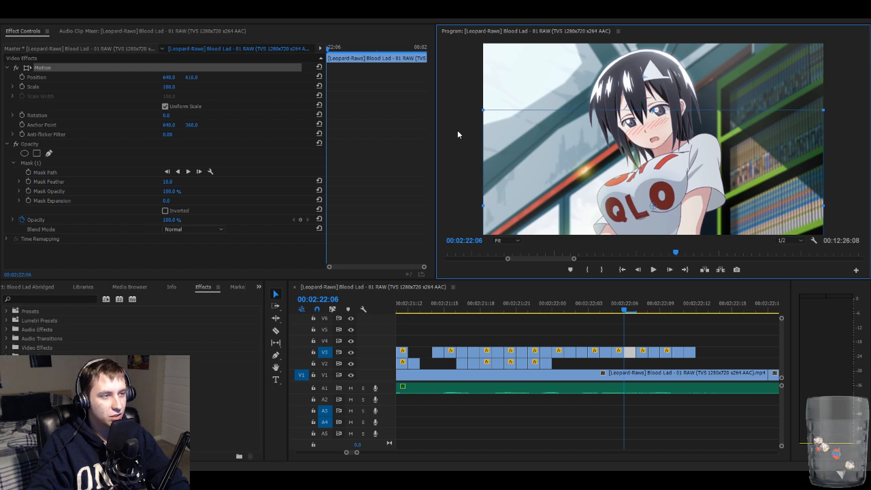
left_click(456, 136)
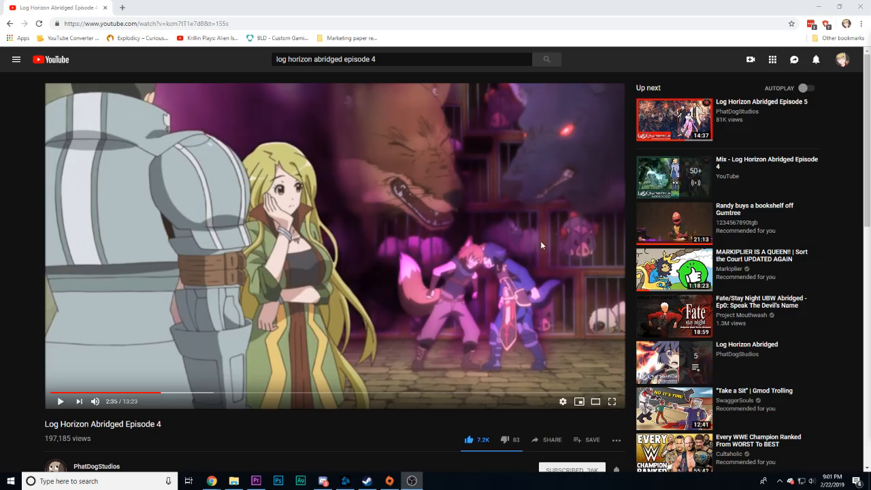
- Switch to Log Horizon Abridged Episode 4 on YouTube and examine the wide shot with the blonde woman from 2:31 to 2:33
left_click(2, 214)
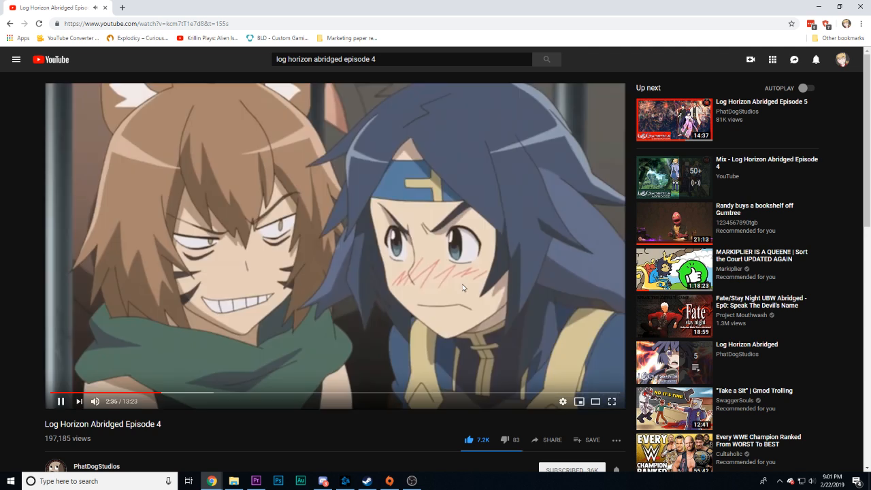
left_click(461, 283)
key("j")
key("j")
key("j")
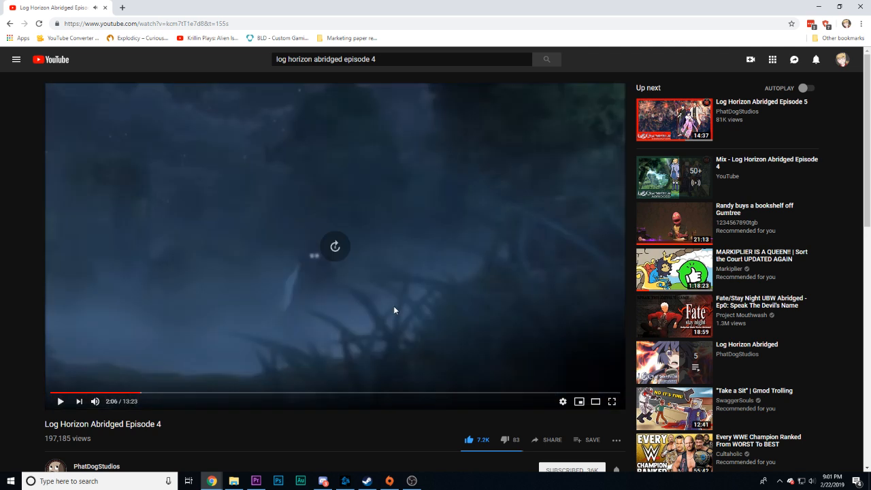
key("Right")
key("Right")
key("Right")
key("Right")
key("Right")
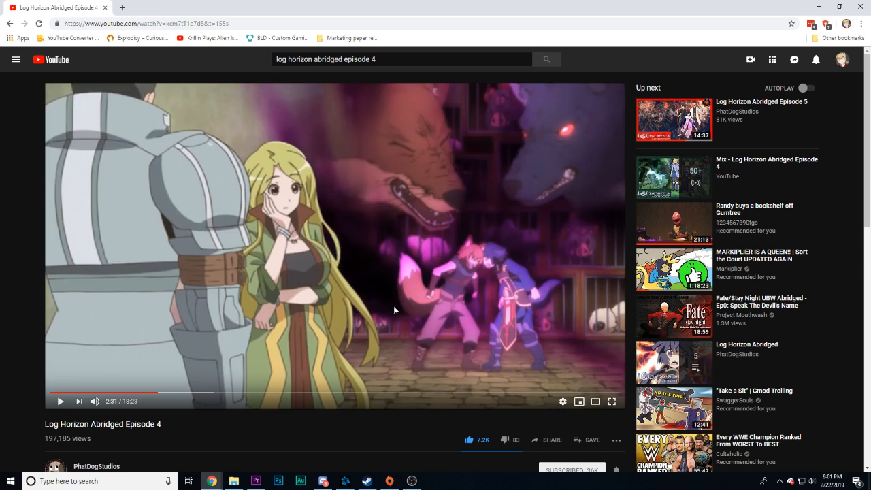
key("k")
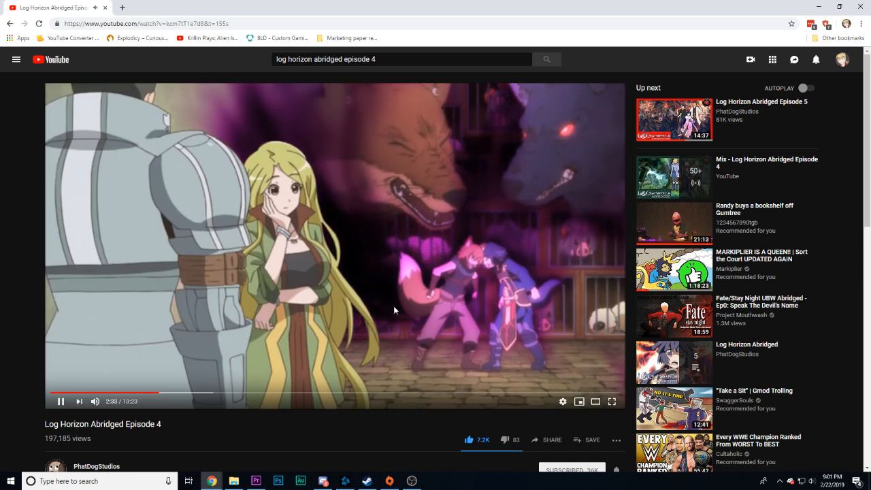
key("k")
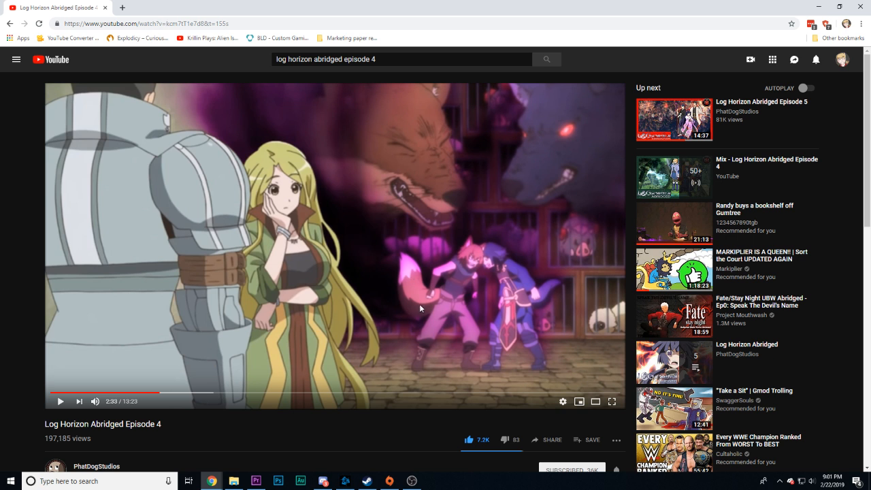
- Play the wide shot in short bursts from 2:33 through the cut to the two characters' close-up at 2:36
left_click(414, 285)
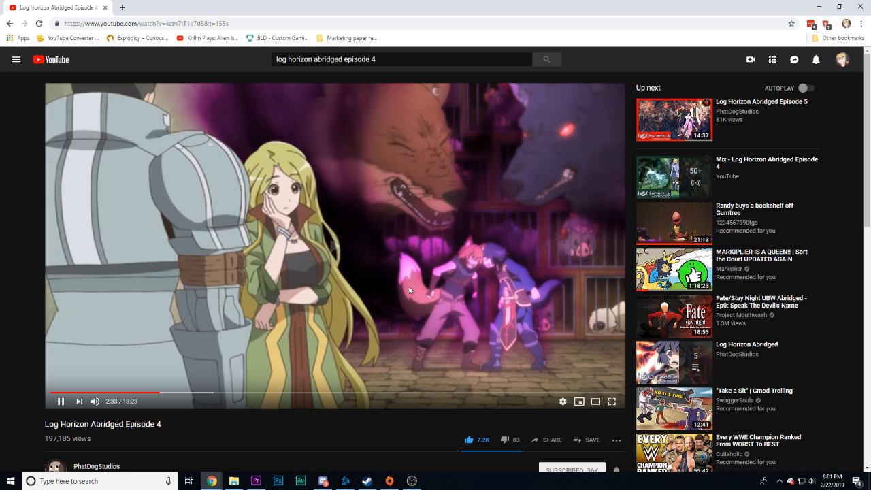
left_click(407, 285)
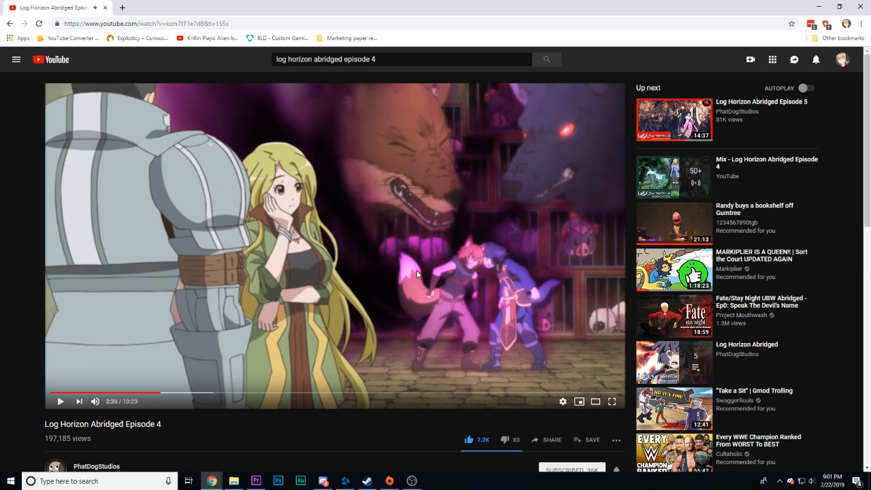
left_click(398, 278)
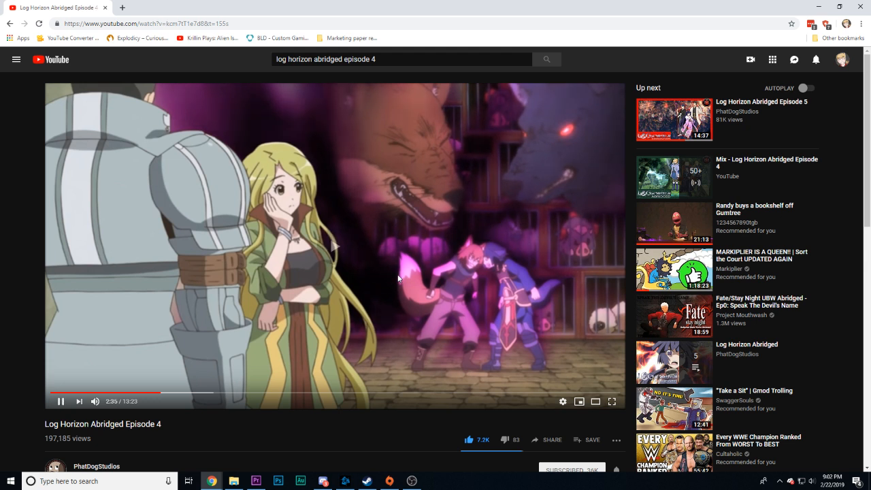
left_click(392, 282)
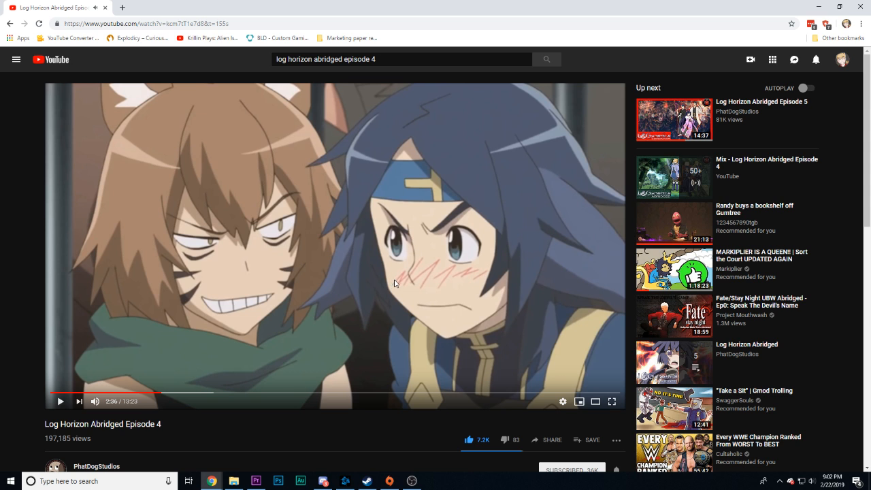
- Go back to the close-up at 2:28 and replay the scene up to the wide shot at 2:31
left_click(151, 394)
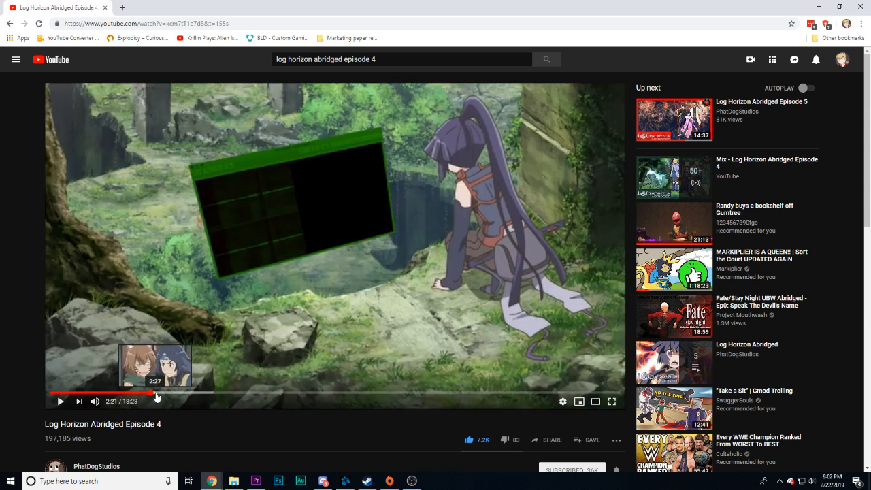
left_click(153, 394)
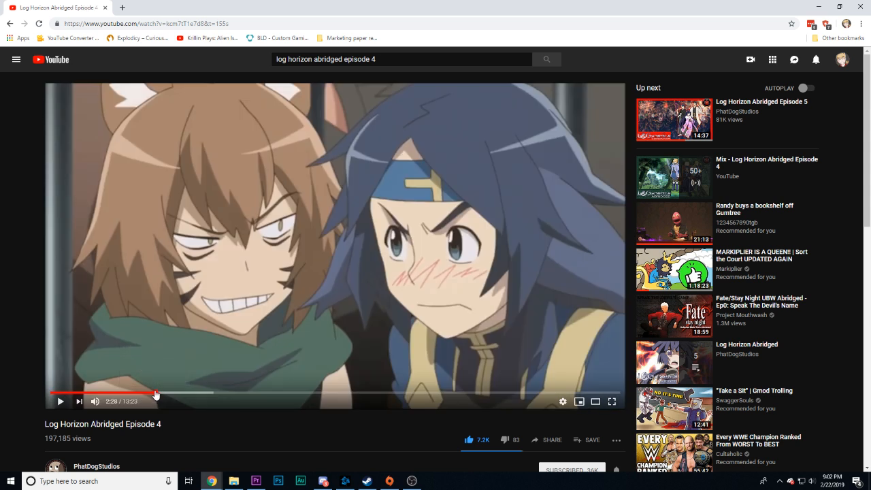
left_click(153, 395)
key("space")
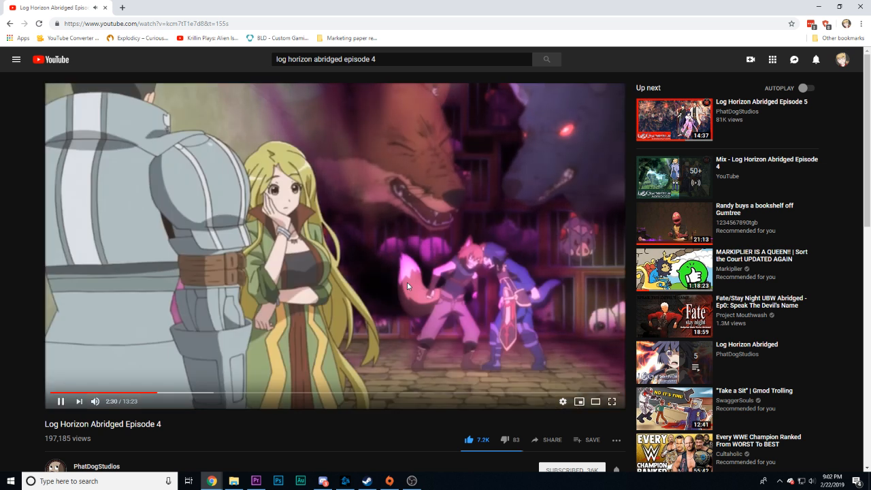
left_click(408, 282)
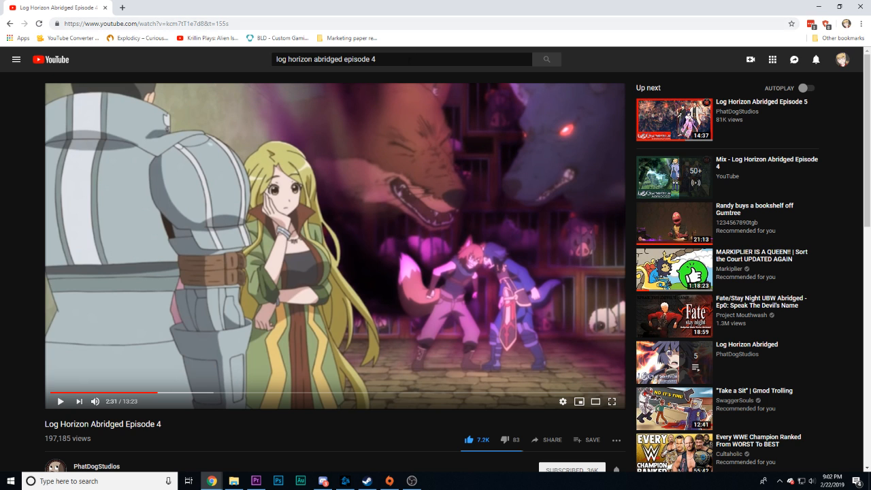
- Search YouTube for "Nisekoi abridged"
key("/")
key("BackSpace")
type("N")
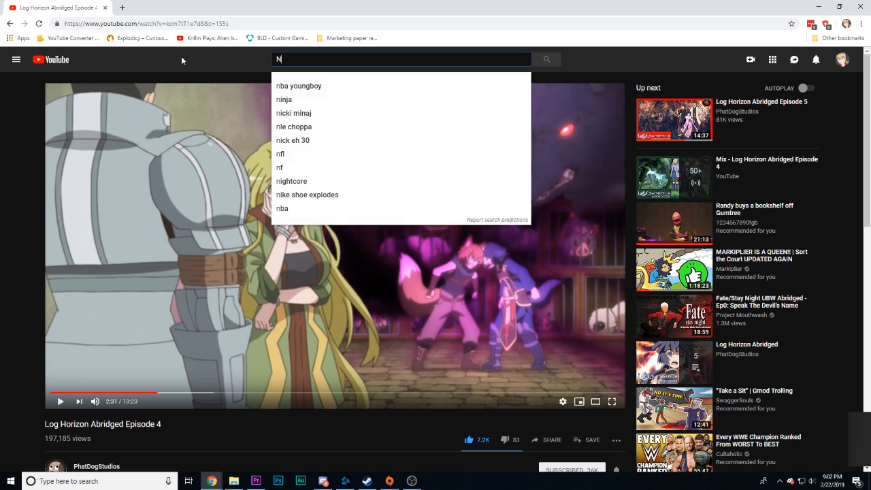
type("ise")
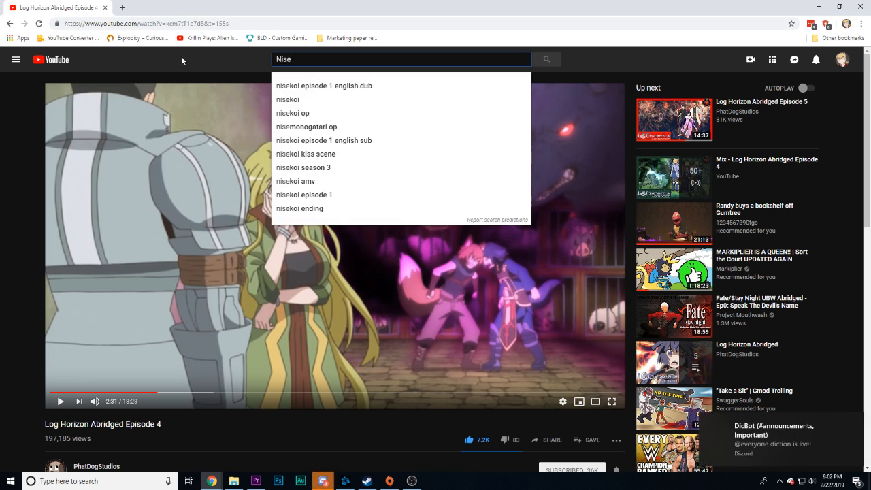
type("koi ca")
key("BackSpace")
key("BackSpace")
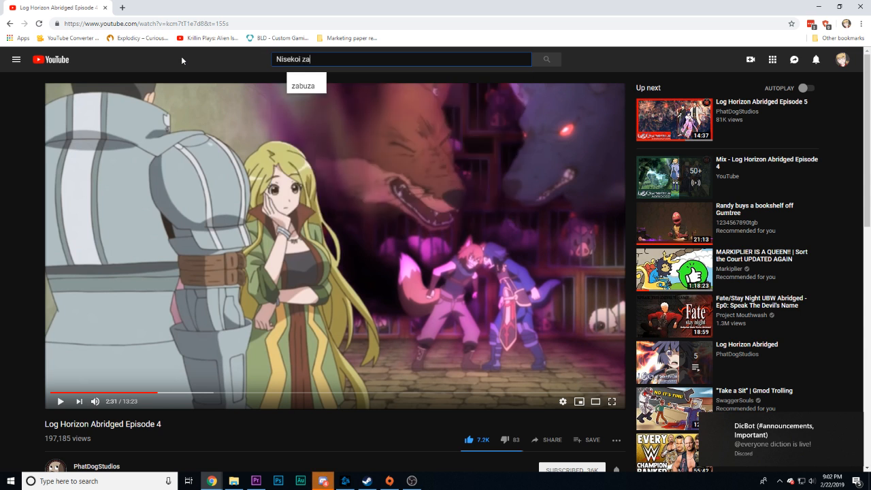
type("abri")
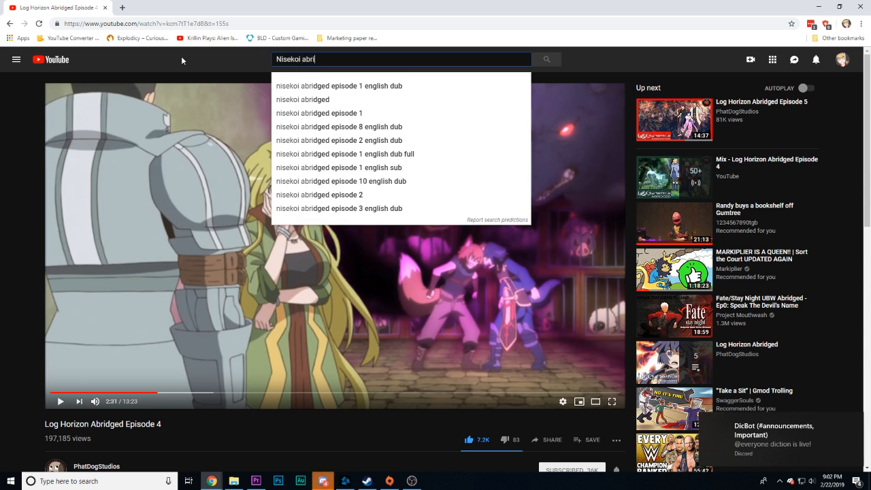
type("dged")
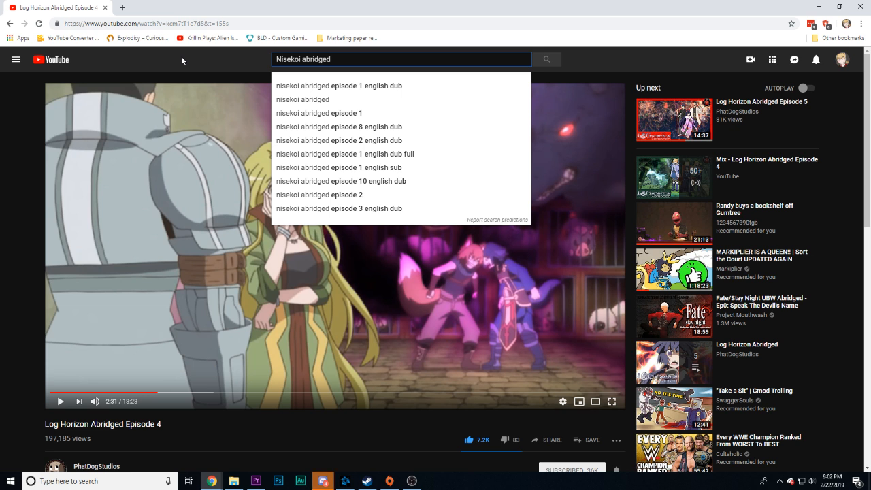
key("Return")
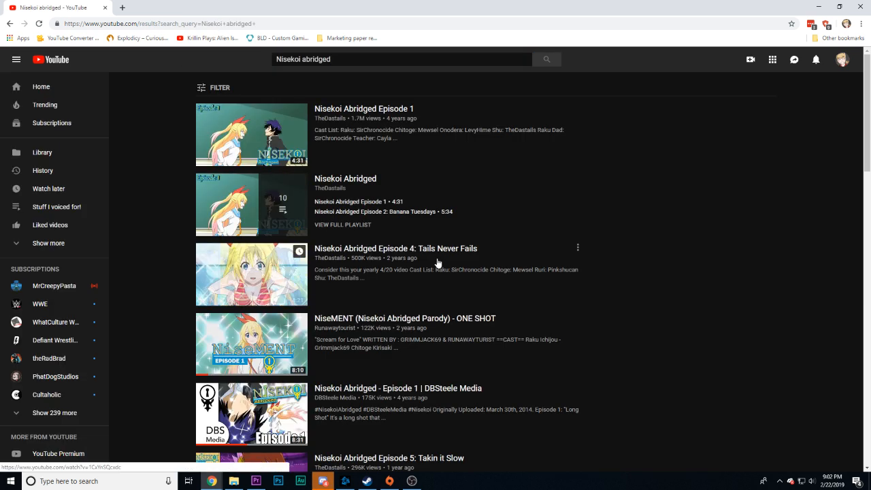
- Open the video Nisekoi Abridged Episode 5: Takin it Slow from the search results and pause it
scroll(411, 291, "down", 2)
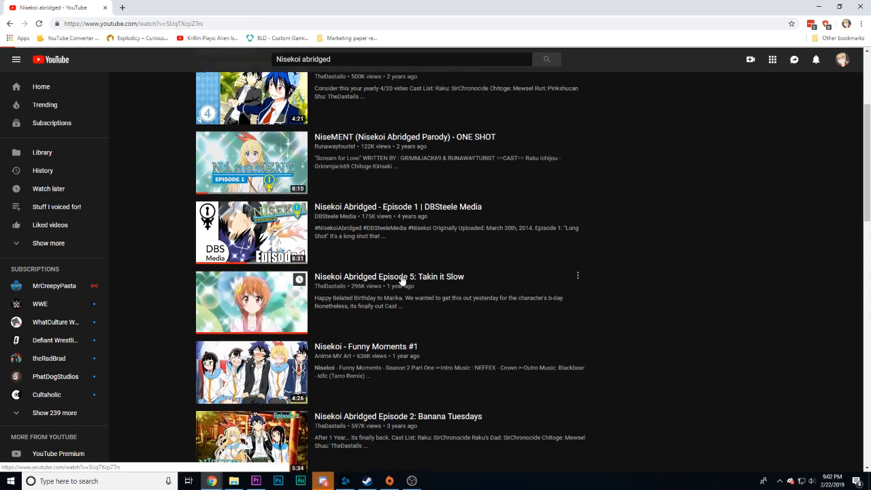
left_click(398, 278)
left_click(277, 274)
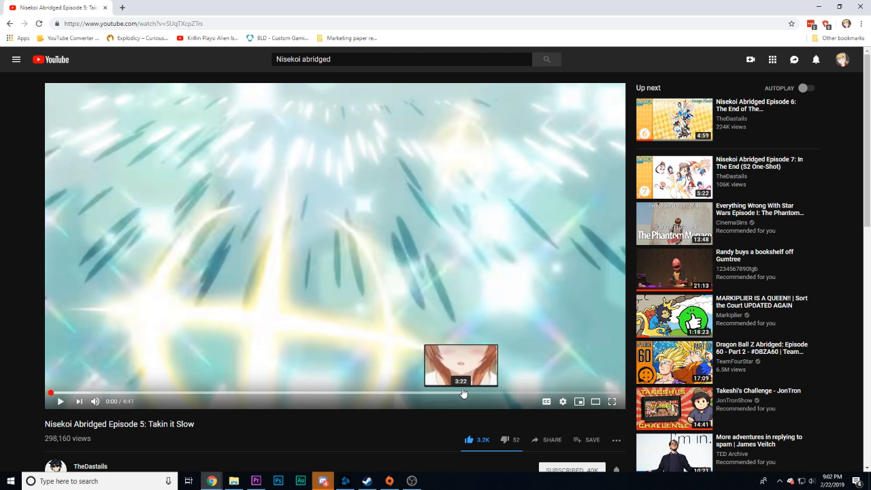
- Examine the trophy room scene from 3:44 to 3:53 and replay the scarred man's close-up from 3:48
left_click(505, 393)
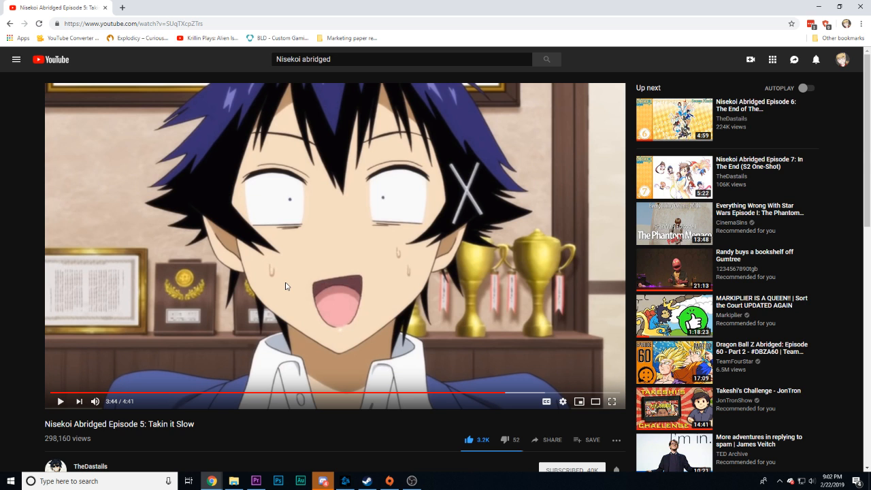
left_click(285, 286)
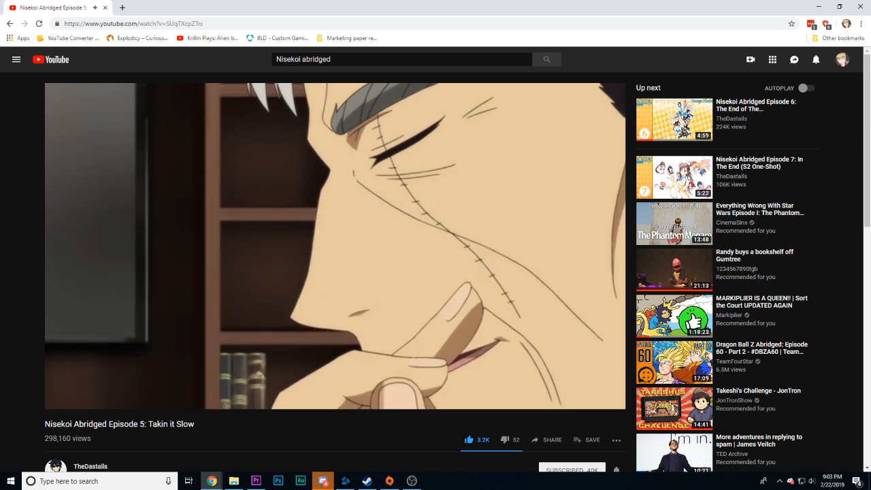
left_click(286, 286)
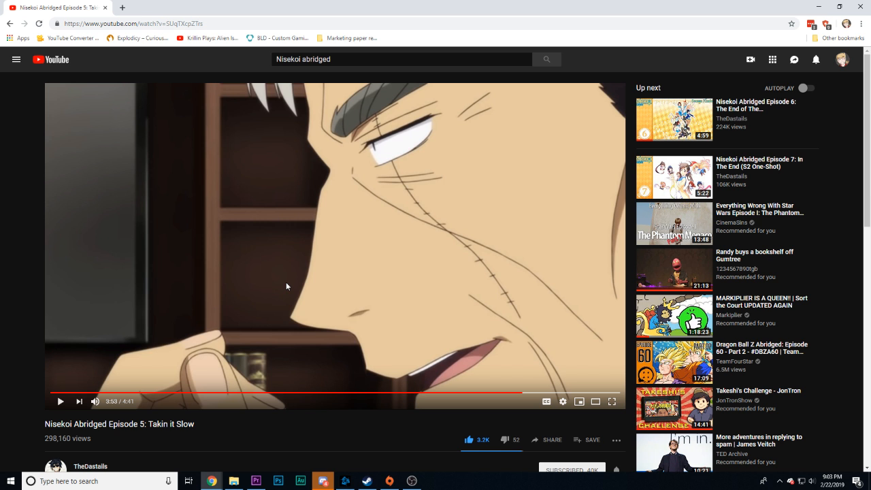
key("Left")
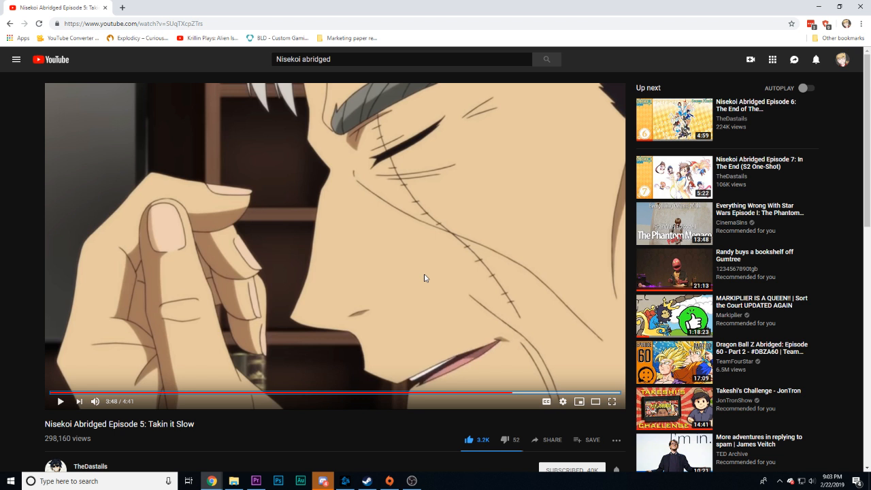
left_click(424, 278)
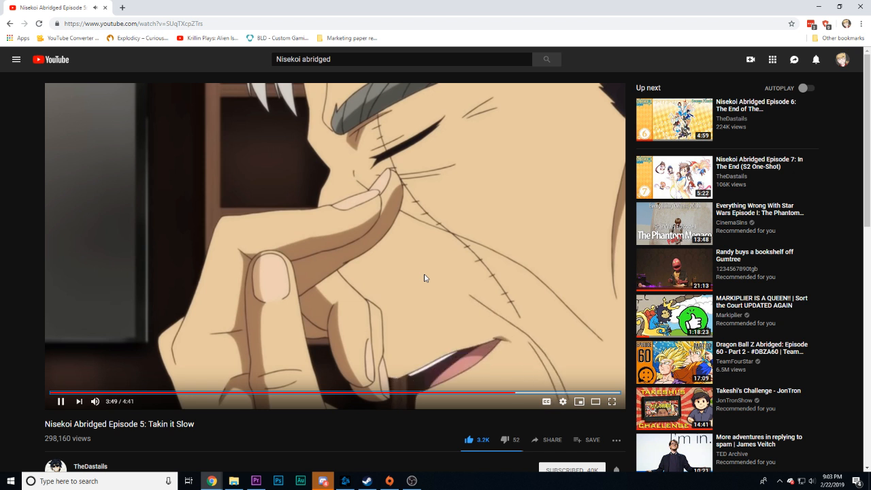
left_click(424, 277)
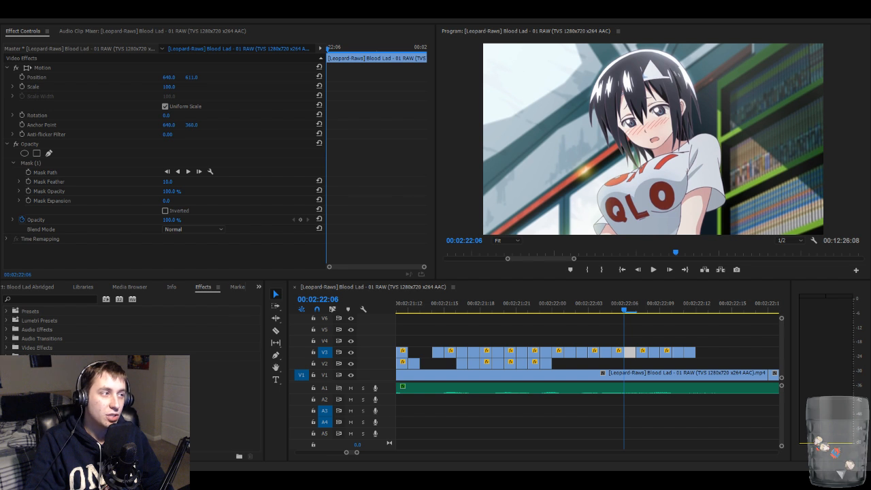
- Select the V3 overlay clip at 00:02:22:07 and reposition its opacity mask slightly around the mouth on the forehead
left_click(654, 140)
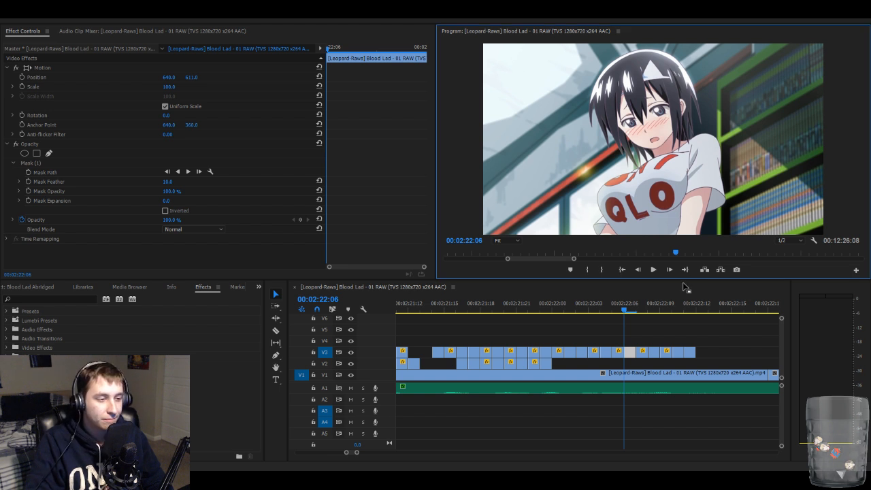
left_click(671, 321)
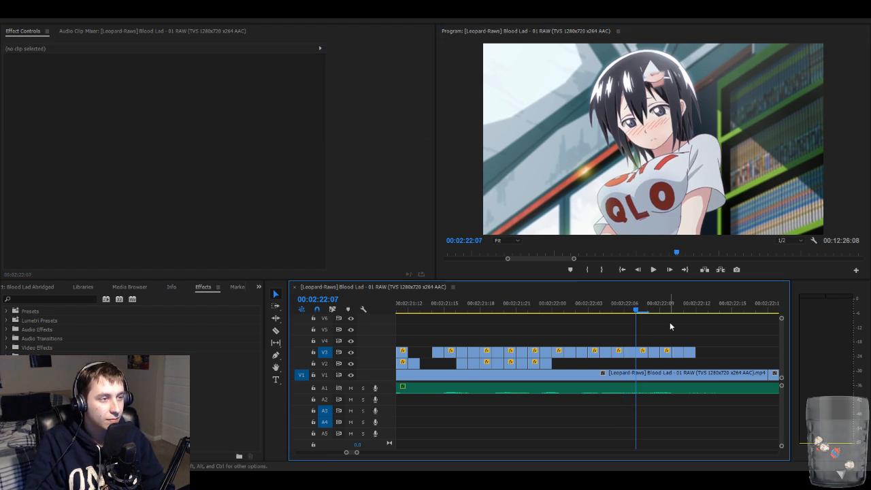
key("Right")
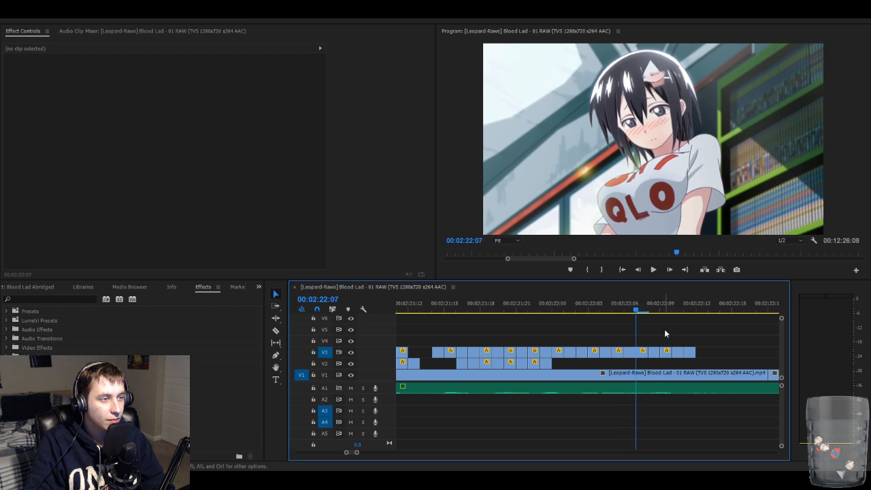
left_click(642, 351)
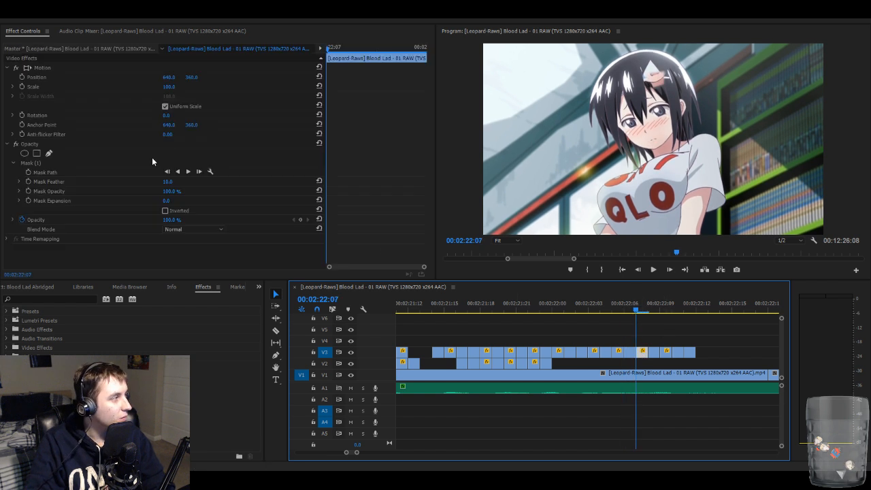
left_click(142, 171)
left_click(123, 163)
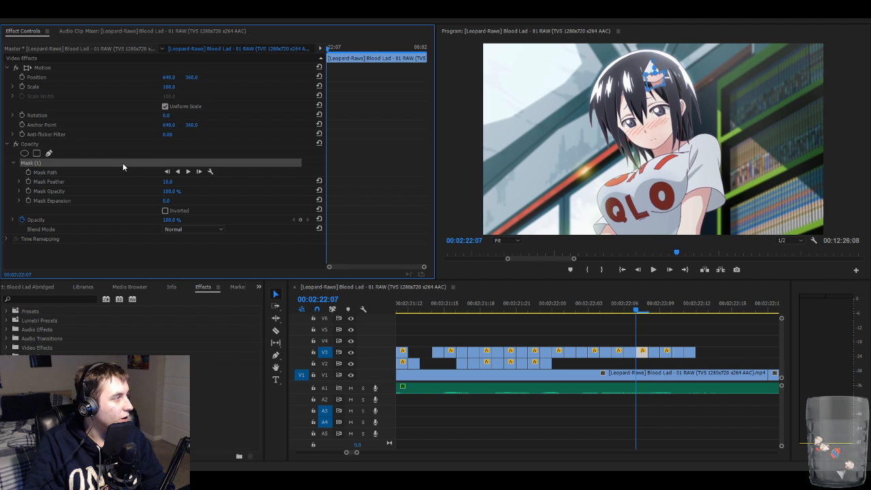
left_click(656, 79)
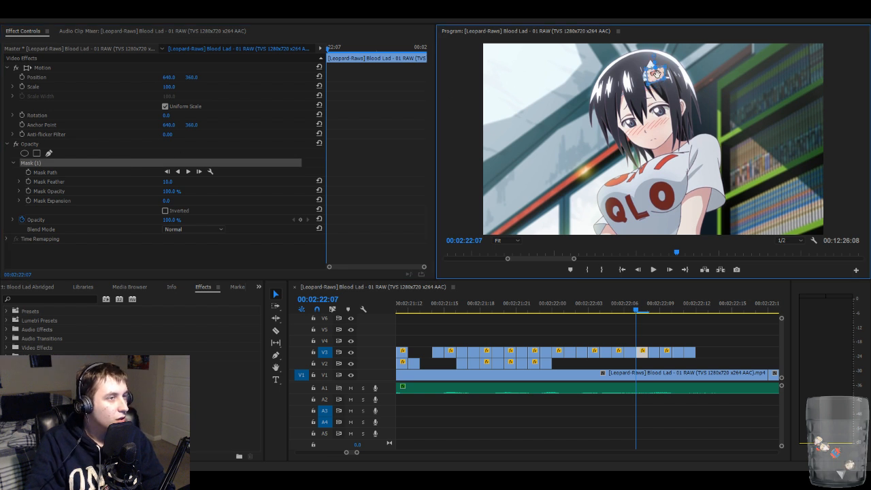
- Move the 00:02:22:07 overlay straight down onto the character's mouth, to a vertical position of 611
left_click(160, 69)
key("Down")
key("Down")
key("Down")
key("Down")
key("Down")
key("Down")
key("Down")
key("Down")
key("Down")
key("Down")
key("Down")
key("Down")
key("Down")
key("Down")
key("Down")
key("Down")
key("Down")
key("Down")
key("Down")
key("Down")
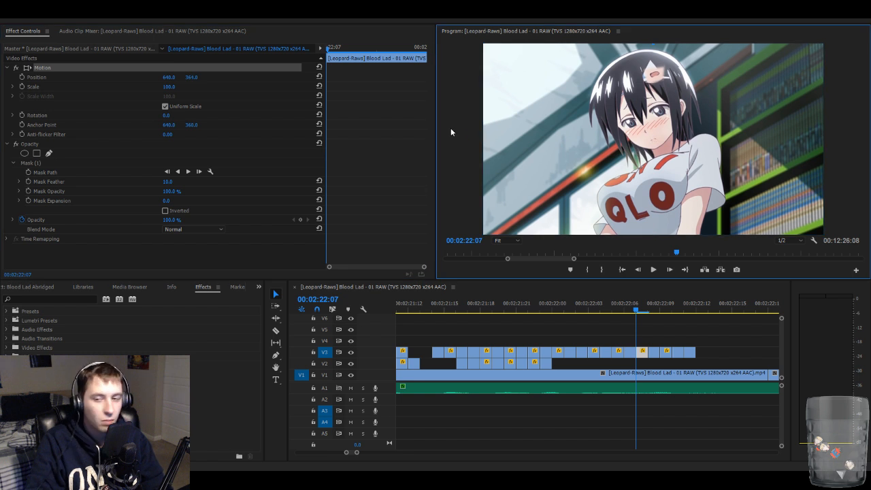
key("Down")
key("Down")
key("Down")
key("Down")
key("Down")
key("Down")
key("Down")
key("Down")
key("Down")
key("Down")
key("Down")
key("Down")
key("Down")
key("Down")
key("Down")
key("Down")
key("Down")
key("Down")
key("Down")
key("Down")
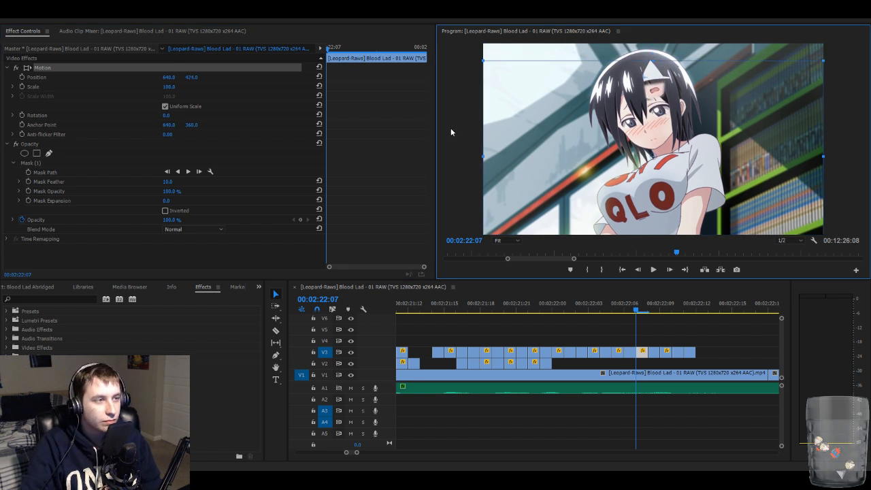
key("Down")
key("Down")
key("Down")
key("Down")
key("Down")
key("Down")
key("Down")
key("Down")
key("Down")
key("Down")
key("Down")
key("Down")
key("Down")
key("Down")
key("Down")
key("Down")
key("Down")
key("Down")
key("Down")
key("Down")
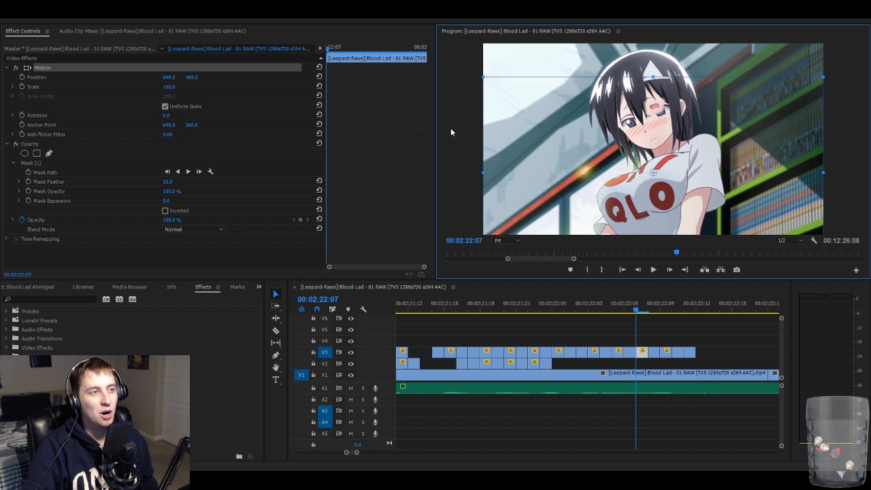
key("Down")
key("Down")
key("Down")
key("Down")
key("Down")
key("Down")
key("Down")
key("Down")
key("Down")
key("Down")
key("Down")
key("Down")
key("Down")
key("Down")
key("Down")
key("Down")
key("Down")
key("Down")
key("Down")
key("Down")
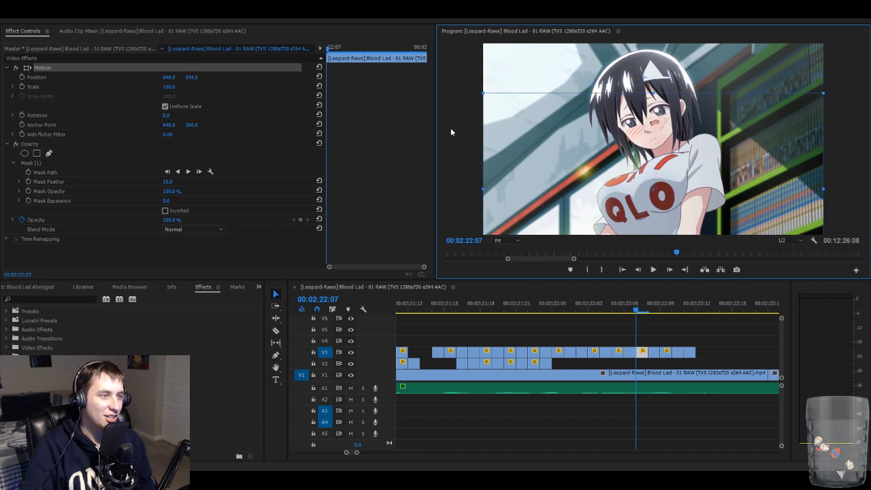
key("Down")
key("Down")
key("Down")
key("Down")
key("Down")
key("Down")
key("Down")
key("Down")
key("Down")
key("Down")
key("Down")
key("Down")
key("Down")
key("Down")
key("Down")
key("Down")
key("Down")
key("Down")
key("Down")
key("Down")
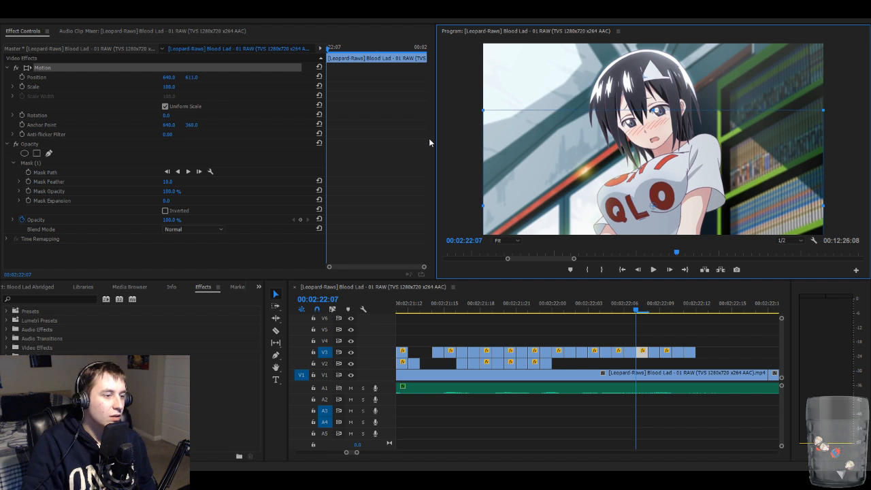
- Advance to 00:02:22:08, select its V3 overlay clip and reposition the opacity mask slightly around the mouth
left_click(673, 321)
key("Right")
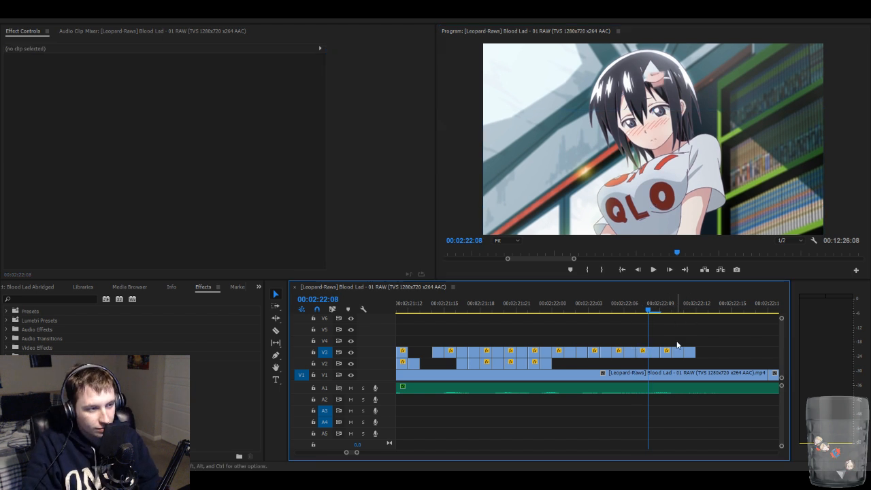
left_click(652, 353)
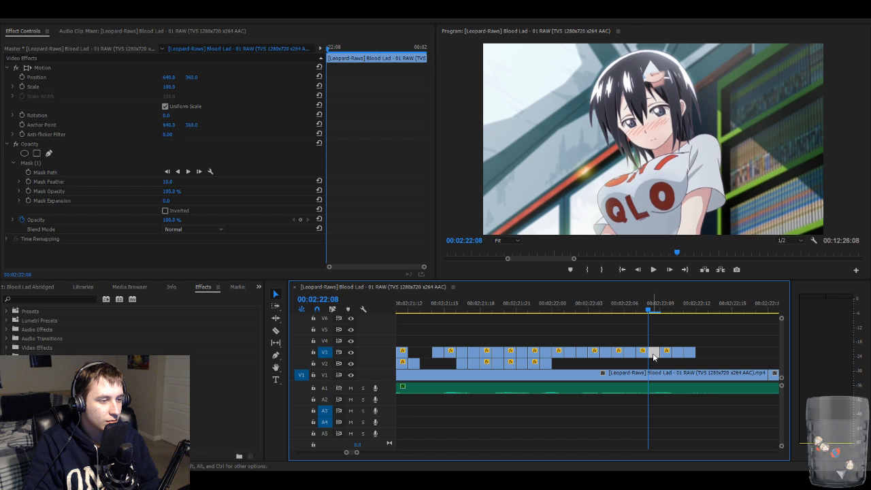
left_click(55, 162)
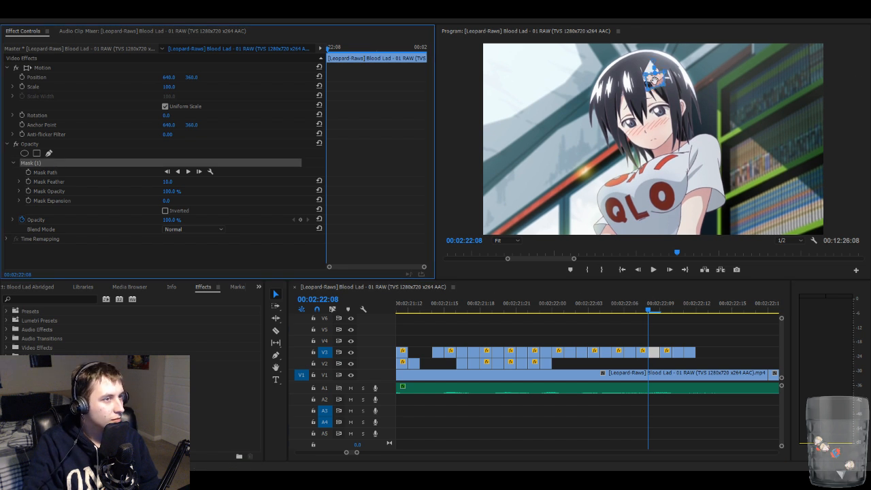
left_click(653, 80)
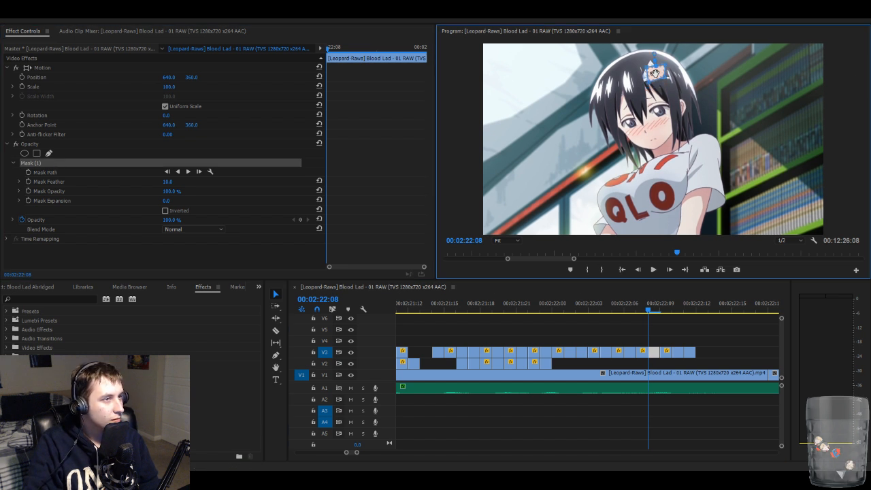
- Lower the 00:02:22:08 overlay onto the character's mouth, to a vertical position of 610
left_click(226, 67)
left_click(451, 116)
key("shift+Down")
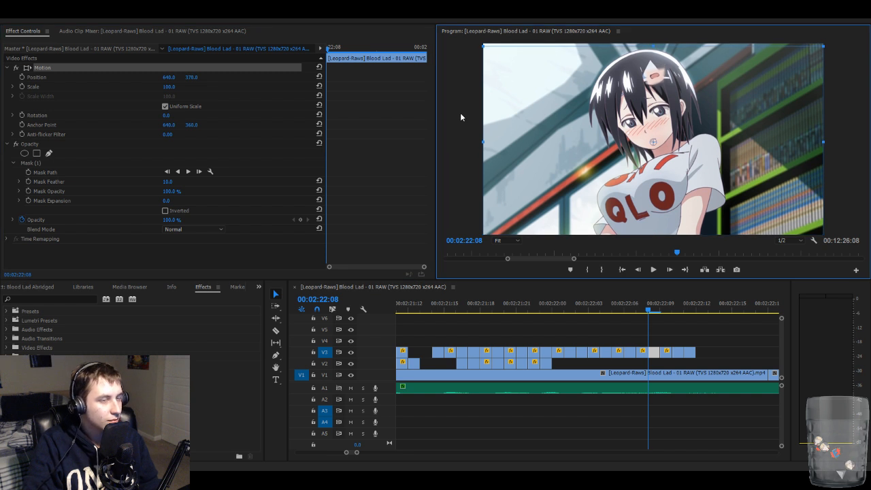
key("shift+Down")
key("shift+Down")
key("shift+Down")
key("shift+Down")
key("shift+Down")
key("shift+Down")
key("Down")
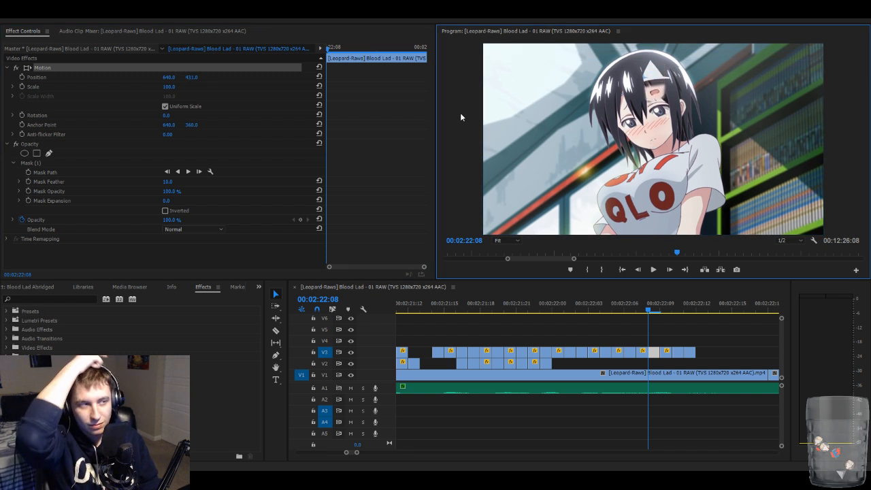
key("shift+Down")
key("shift+Down")
key("shift+Down")
key("shift+Down")
key("shift+Down")
key("shift+Down")
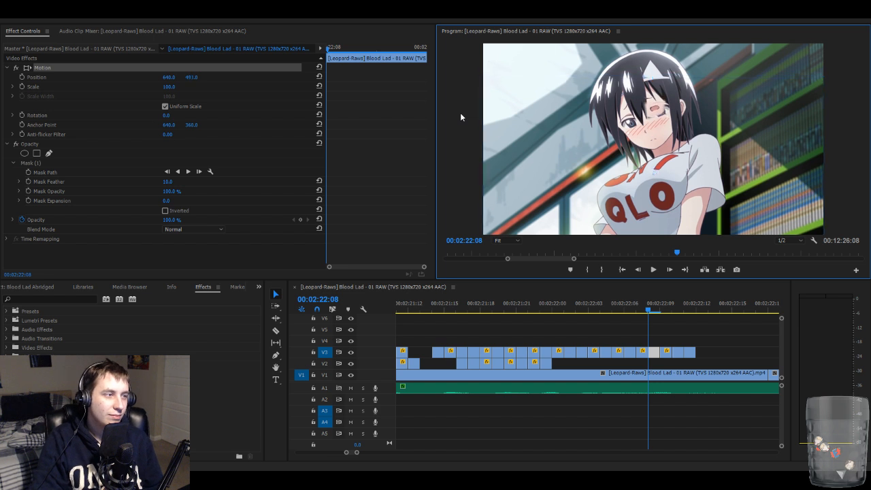
key("shift+Down")
key("shift+Down")
key("shift+Down")
key("shift+Down")
key("shift+Down")
key("shift+Down")
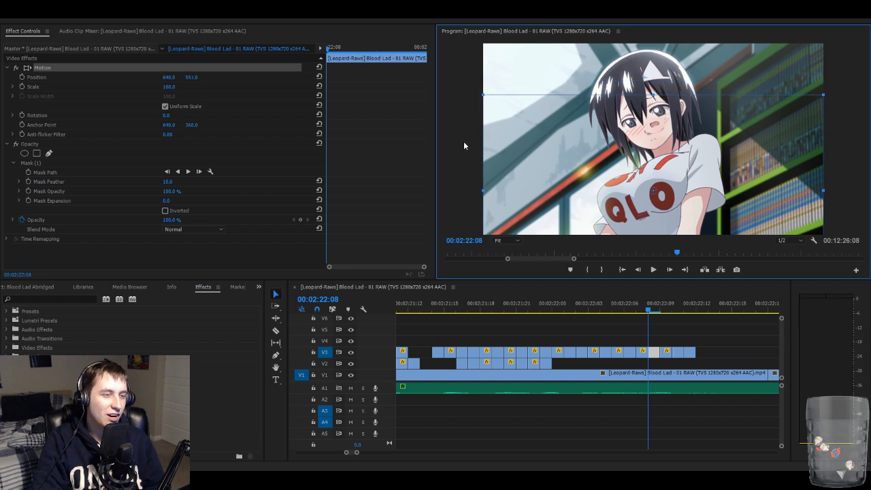
key("shift+Down")
key("shift+Down")
key("shift+Down")
key("shift+Down")
key("shift+Down")
key("shift+Down")
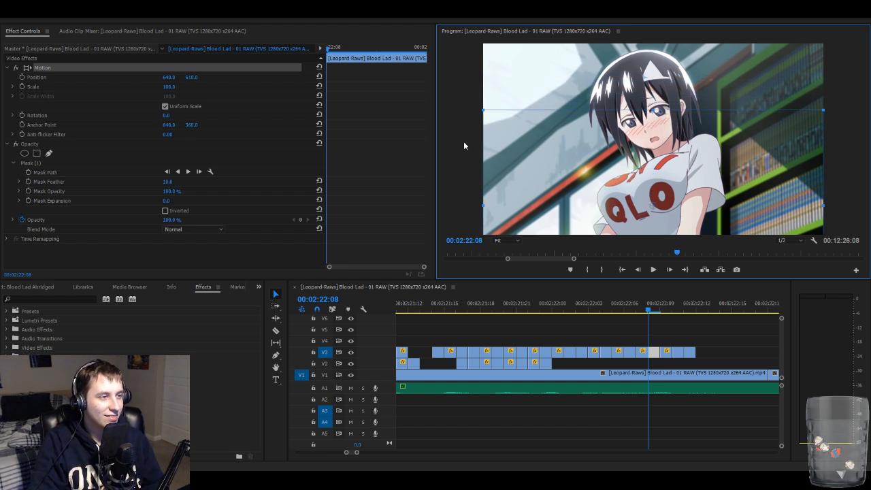
- Advance to 00:02:22:09, select its V3 overlay clip and adjust the opacity mask's placement around the mouth
left_click(673, 337)
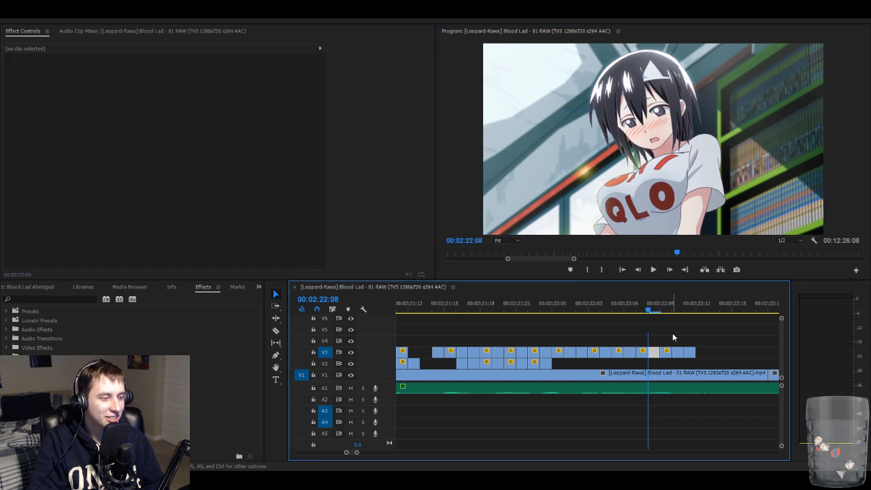
key("Right")
left_click(669, 352)
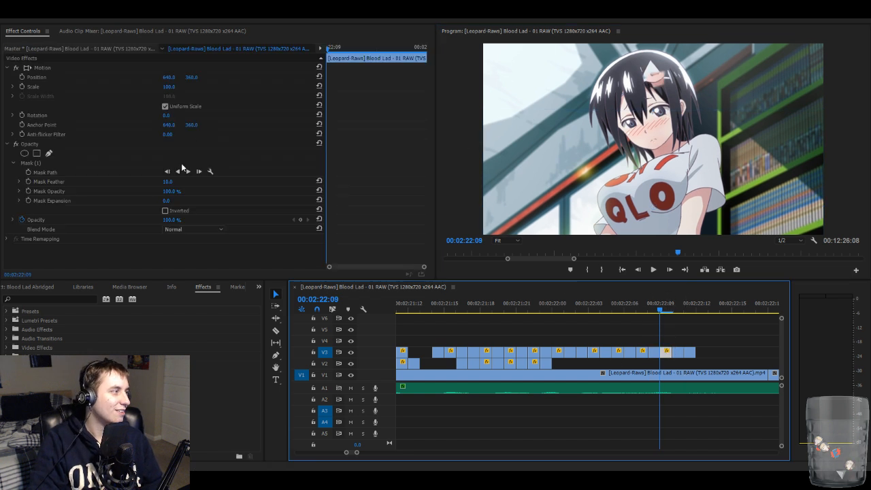
left_click(181, 162)
left_click(656, 75)
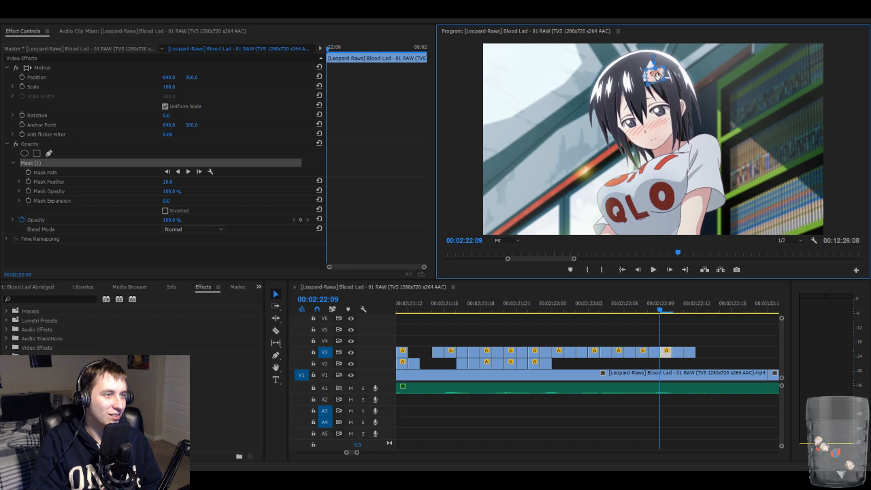
- Lower the 00:02:22:09 overlay straight down onto the character's mouth, to a vertical position of 612
left_click(260, 67)
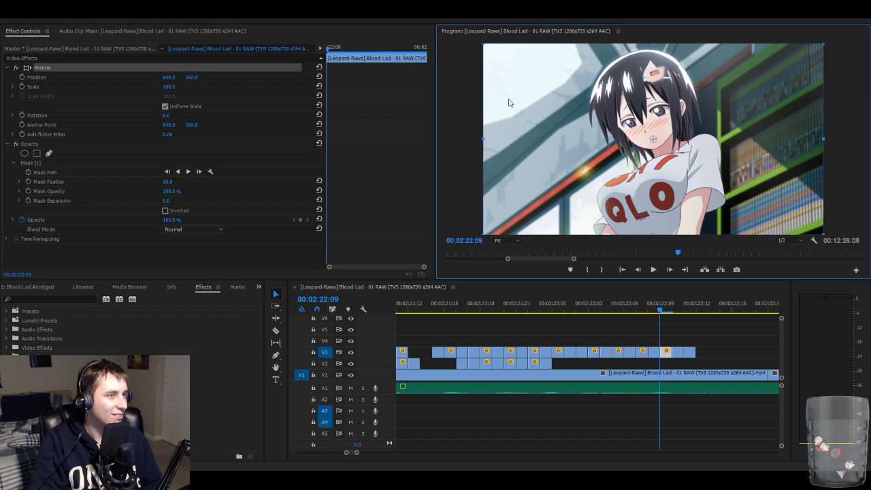
key("shift+Down")
key("shift+Down")
key("shift+Down")
key("shift+Down")
key("shift+Down")
key("shift+Down")
key("shift+Down")
key("shift+Down")
key("shift+Down")
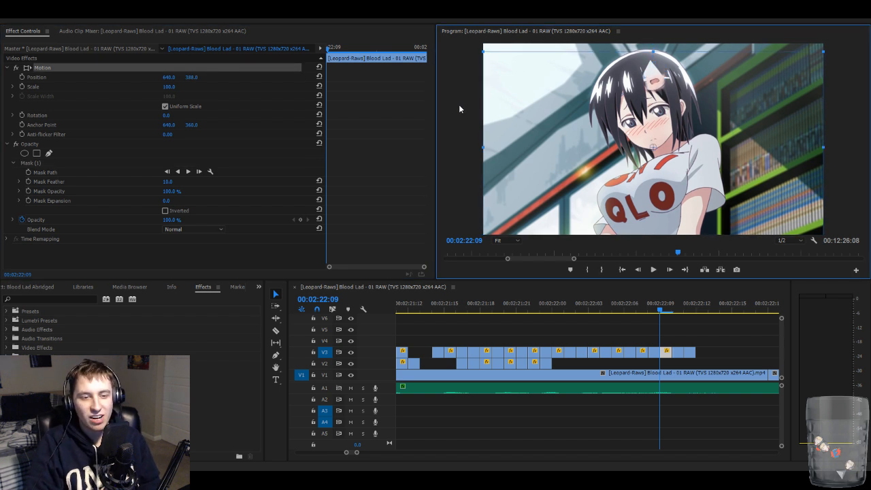
key("shift+Down")
key("shift+Down")
key("shift+Down")
key("shift+Down")
key("shift+Down")
key("shift+Down")
key("shift+Down")
key("shift+Down")
key("shift+Down")
key("shift+Down")
key("shift+Down")
key("shift+Down")
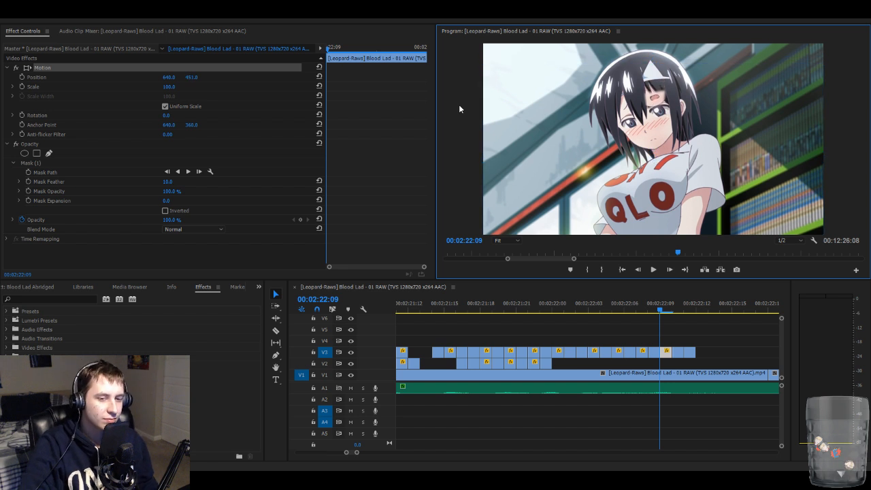
key("shift+Down")
key("shift+Down")
key("shift+Down")
key("shift+Down")
key("shift+Down")
key("shift+Down")
key("shift+Down")
key("shift+Down")
key("shift+Down")
key("shift+Down")
key("shift+Down")
key("shift+Down")
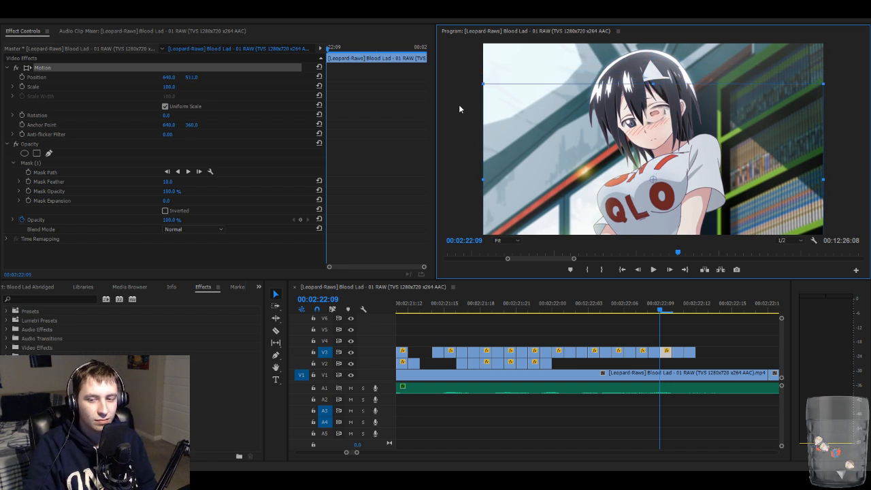
key("shift+Down")
key("shift+Down")
key("shift+Down")
key("shift+Down")
key("shift+Down")
key("shift+Down")
key("shift+Down")
key("shift+Down")
key("shift+Down")
key("shift+Down")
key("shift+Down")
key("shift+Down")
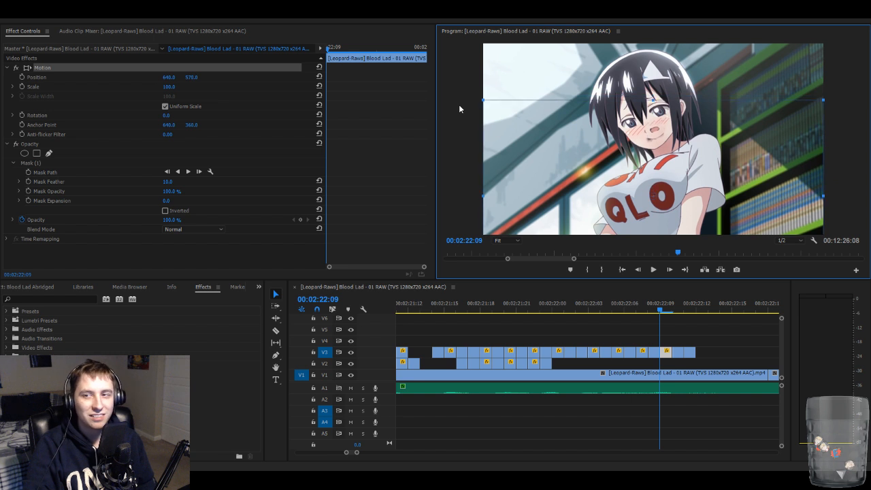
key("shift+Down")
key("shift+Down")
key("shift+Down")
key("shift+Down")
key("shift+Down")
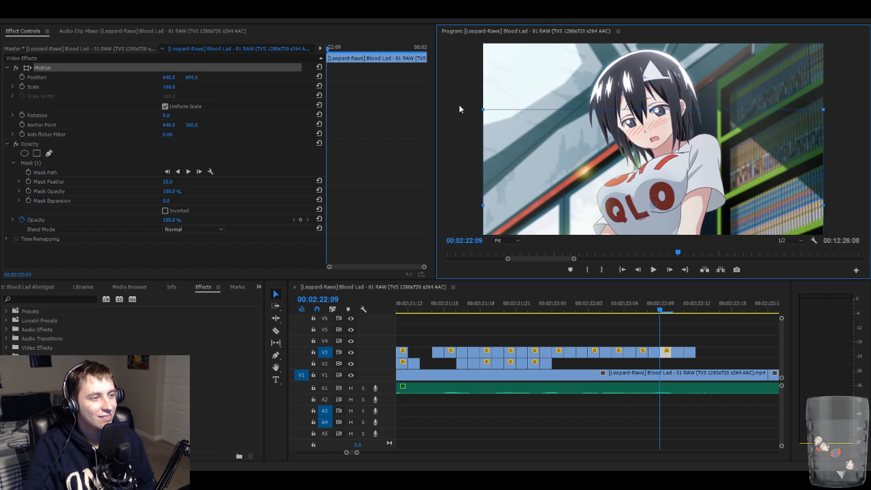
key("Down")
key("Down")
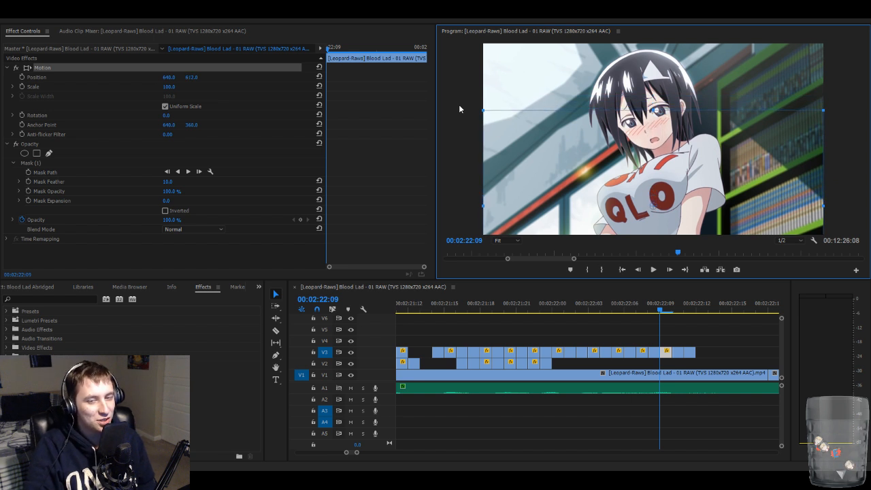
- Advance to 00:02:22:10, select its V3 overlay clip and lower it onto the character's mouth, to a vertical position of 584
left_click(691, 332)
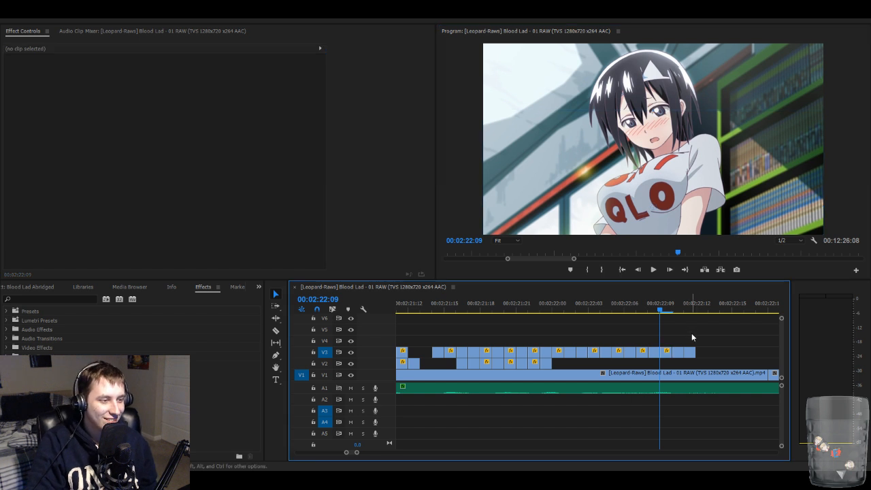
key("Right")
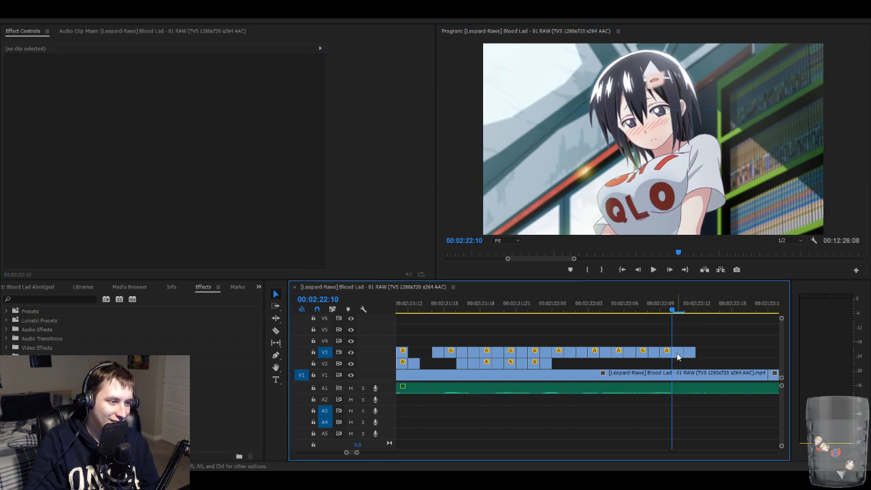
left_click(677, 353)
left_click(228, 66)
left_click(578, 116)
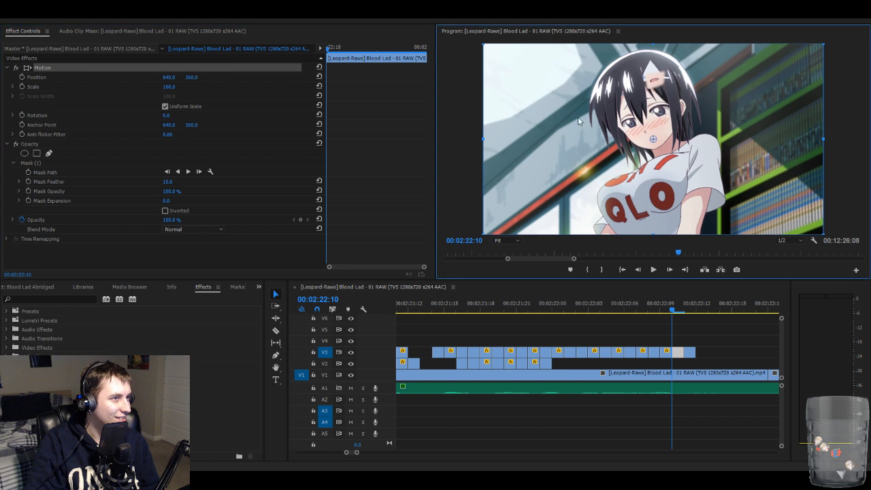
key("Down")
key("Down")
key("Down")
key("Down")
key("Down")
key("Down")
key("Down")
key("Down")
key("Down")
key("Down")
key("Down")
key("Down")
key("Down")
key("Down")
key("Down")
key("Down")
key("Down")
key("Down")
key("Down")
key("Down")
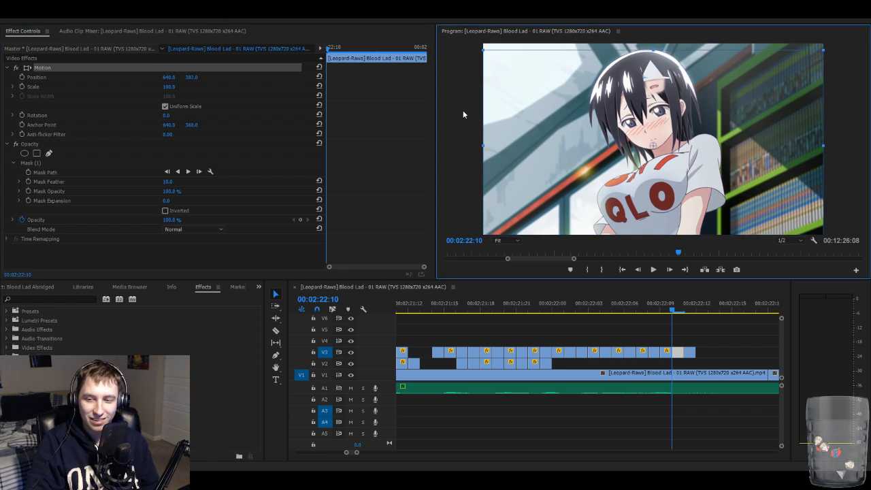
key("Down")
key("Down")
key("Down")
key("Down")
key("Down")
key("Down")
key("Down")
key("Down")
key("Down")
key("Down")
key("Down")
key("Down")
key("Down")
key("Down")
key("Down")
key("Down")
key("Down")
key("Down")
key("Down")
key("Down")
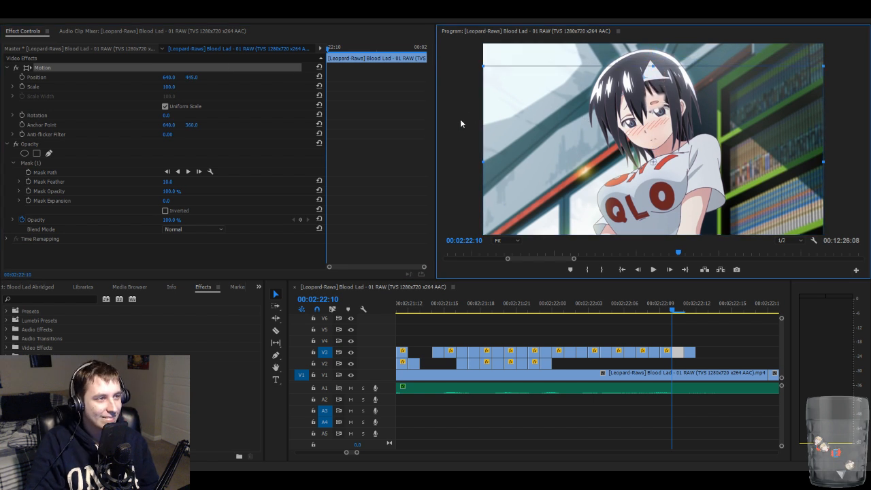
key("Down")
key("Down")
key("Down")
key("Down")
key("Down")
key("Down")
key("Down")
key("Down")
key("Down")
key("Down")
key("Down")
key("Down")
key("Down")
key("Down")
key("Down")
key("Down")
key("Down")
key("Down")
key("Down")
key("Down")
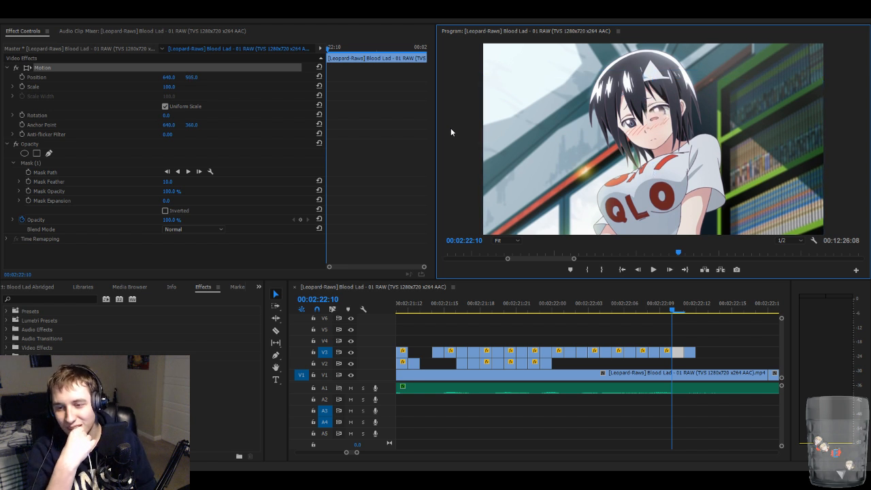
key("Down")
key("Down")
key("Down")
key("Down")
key("Down")
key("Down")
key("Down")
key("Down")
key("Down")
key("Down")
key("Down")
key("Down")
key("Down")
key("Down")
key("Down")
key("Down")
key("Down")
key("Down")
key("Down")
key("Down")
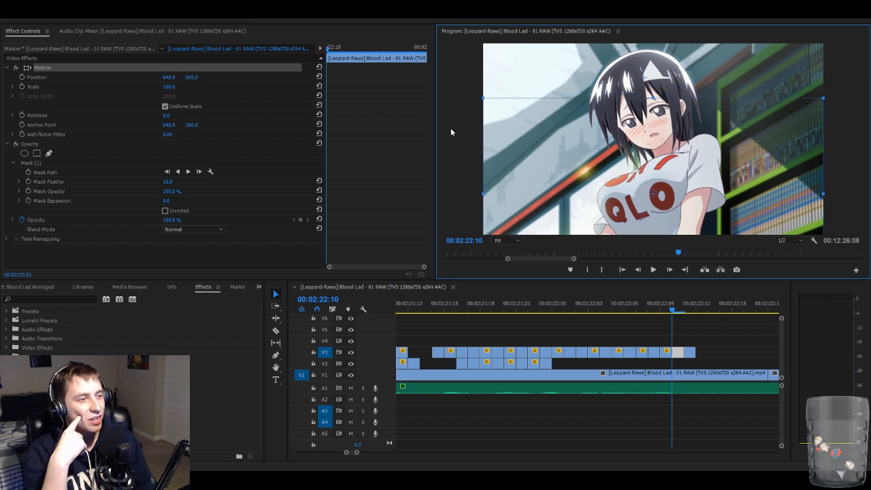
key("Down")
key("Down")
key("Down")
key("Down")
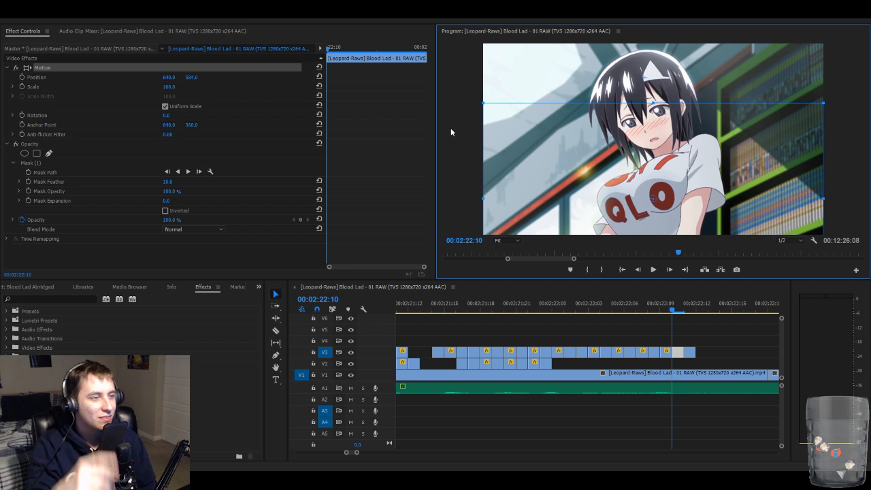
key("Down")
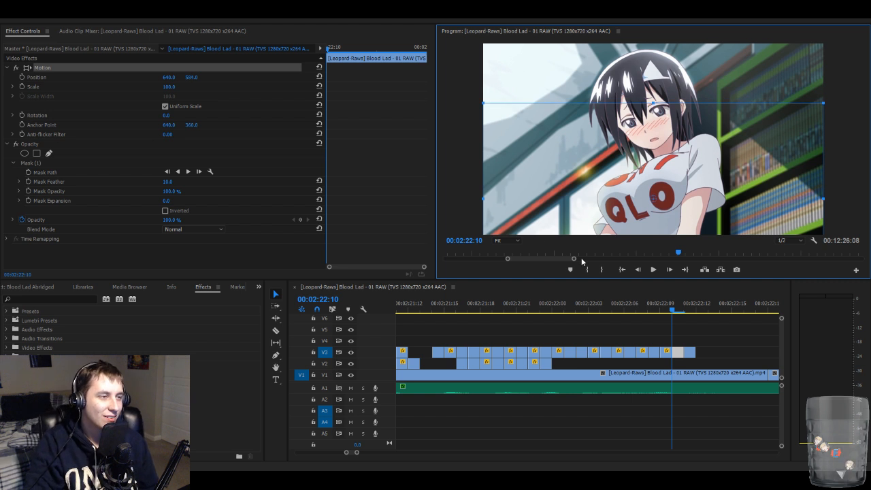
- Advance to 00:02:22:11, select its V3 overlay clip and lower it onto the character's mouth, to a vertical position of 584
left_click(706, 330)
left_click(691, 352)
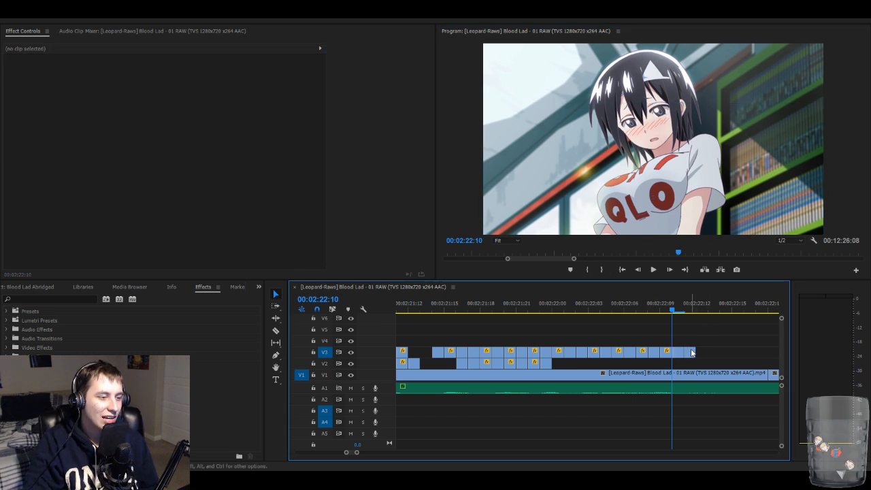
key("Right")
left_click(191, 76)
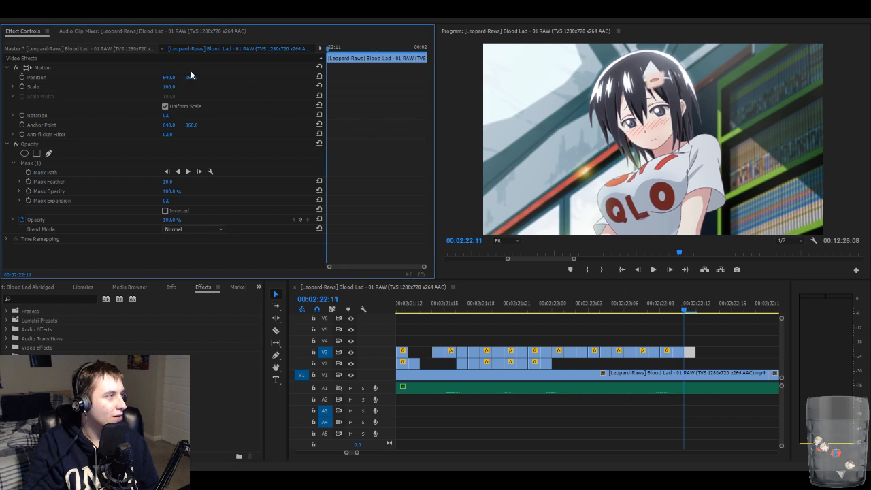
left_click(224, 65)
left_click_drag(638, 122, 638, 123)
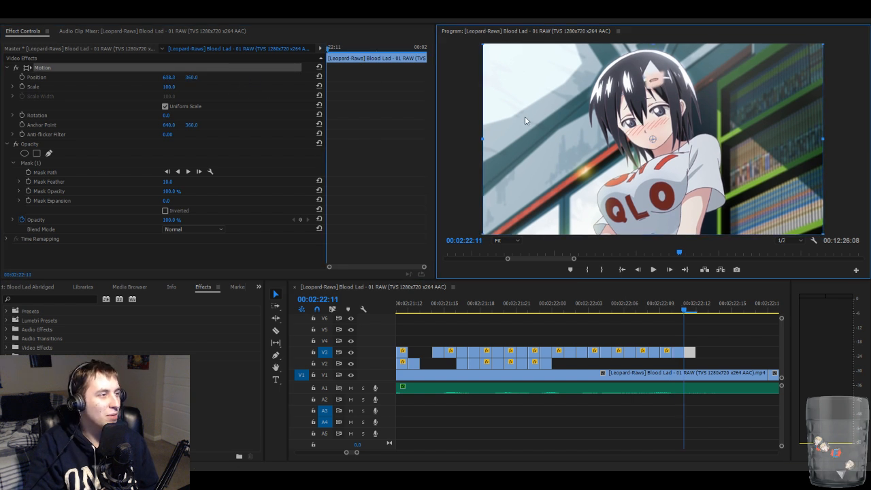
key("ctrl+z")
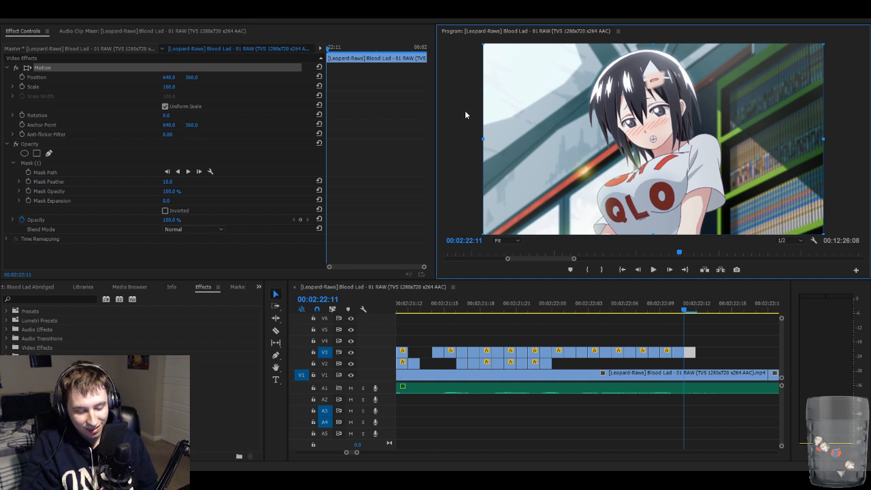
key("shift+Down")
key("Down")
key("Down")
key("shift+Down")
key("shift+Down")
key("shift+Down")
key("shift+Down")
key("shift+Down")
key("shift+Down")
key("Down")
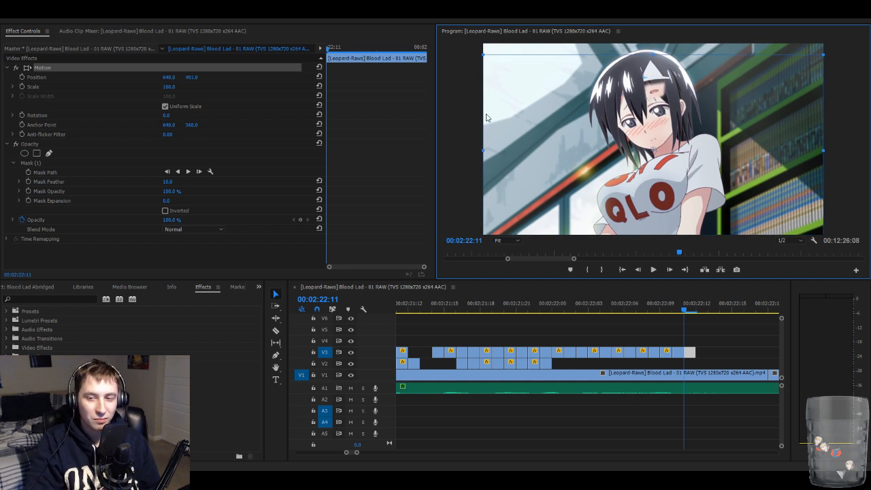
key("shift+Down")
key("shift+Down")
key("shift+Down")
key("shift+Down")
key("shift+Down")
key("shift+Down")
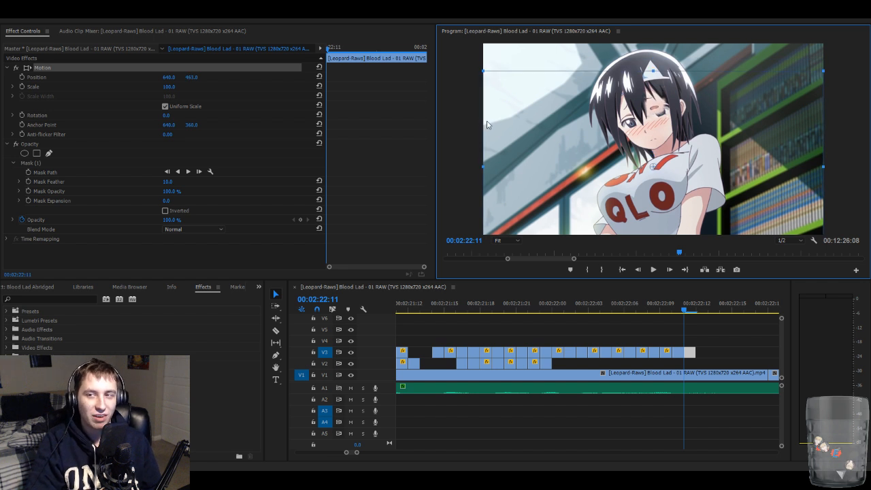
key("shift+Down")
key("shift+Down")
key("shift+Down")
key("shift+Down")
key("shift+Down")
key("shift+Down")
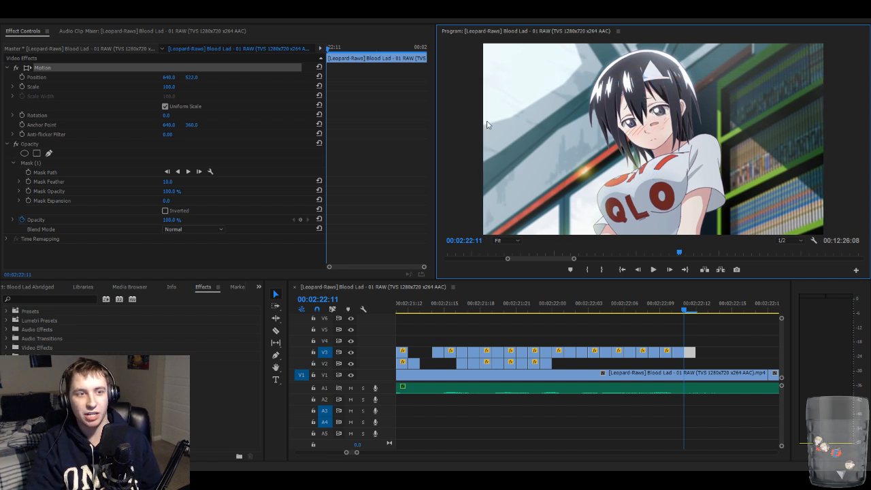
key("shift+Down")
key("shift+Down")
key("shift+Down")
key("Down")
key("Down")
key("Down")
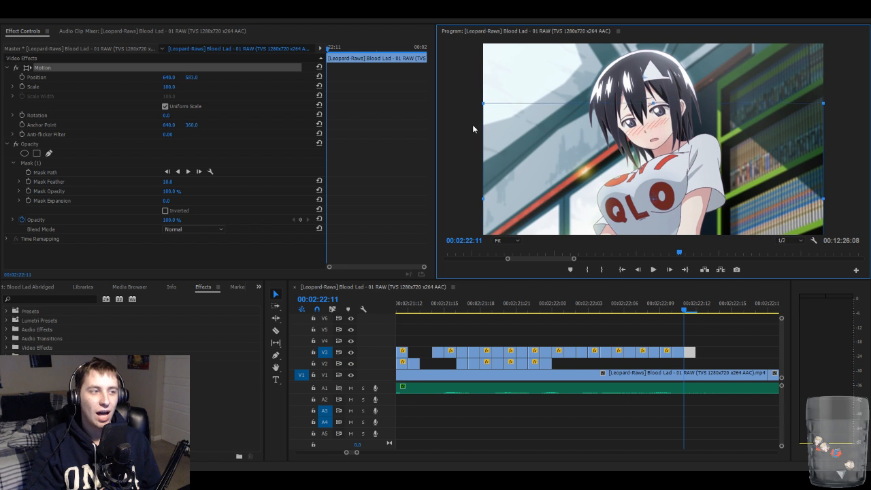
key("Down")
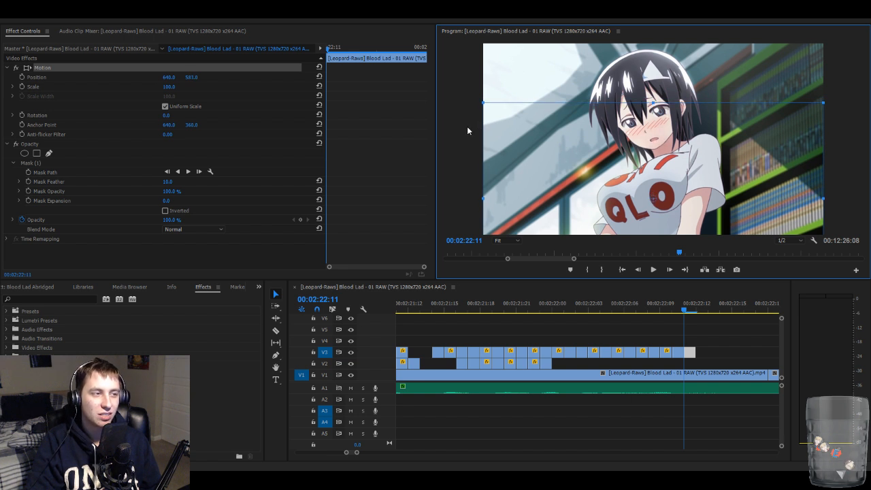
key("Up")
key("Up")
key("Up")
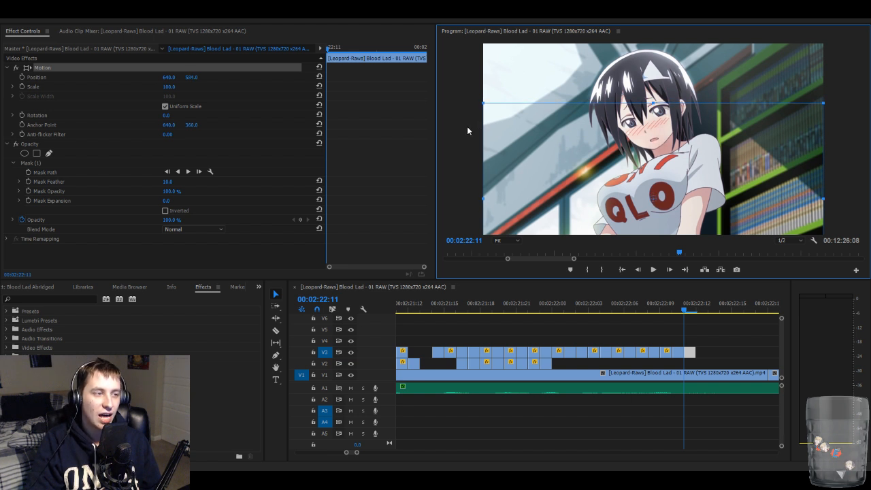
key("Down")
key("Down")
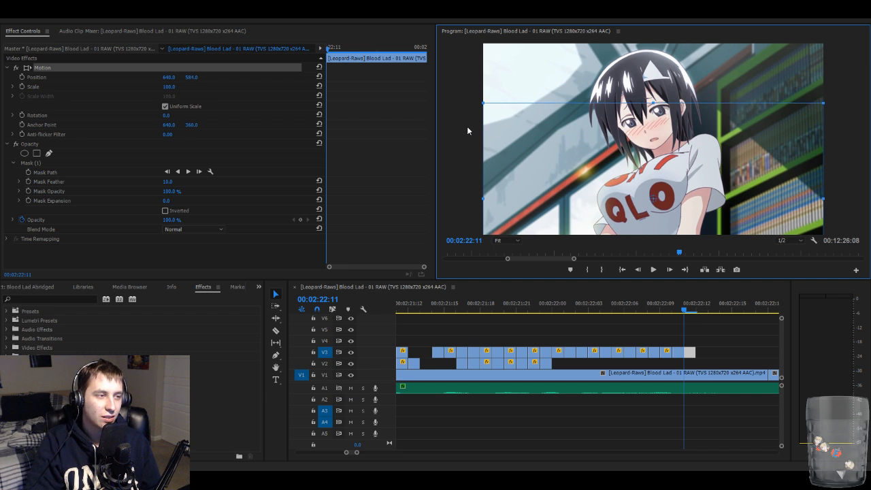
- Play back the scene from about 00:02:19:23 twice to review the finished lip movement
left_click(751, 336)
key("minus")
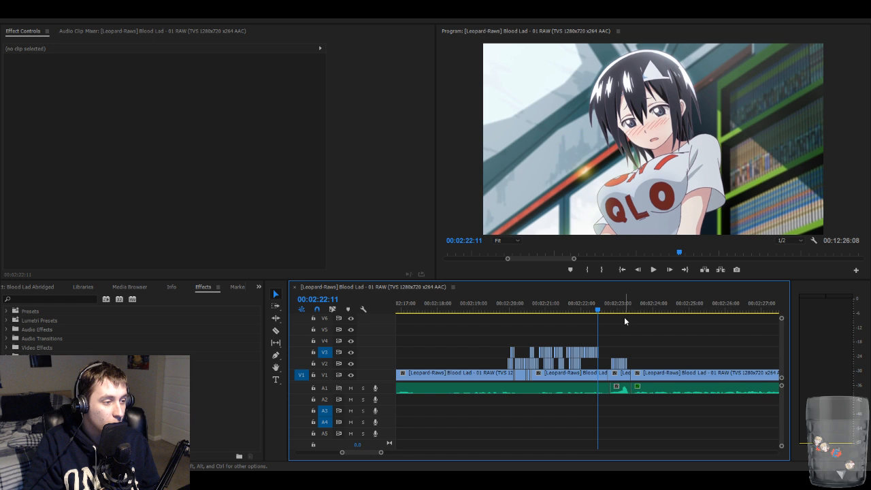
left_click(509, 304)
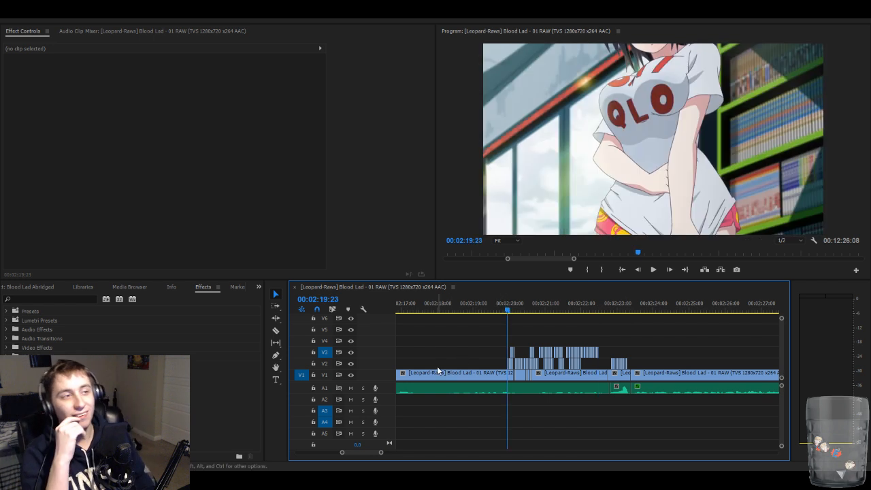
key("space")
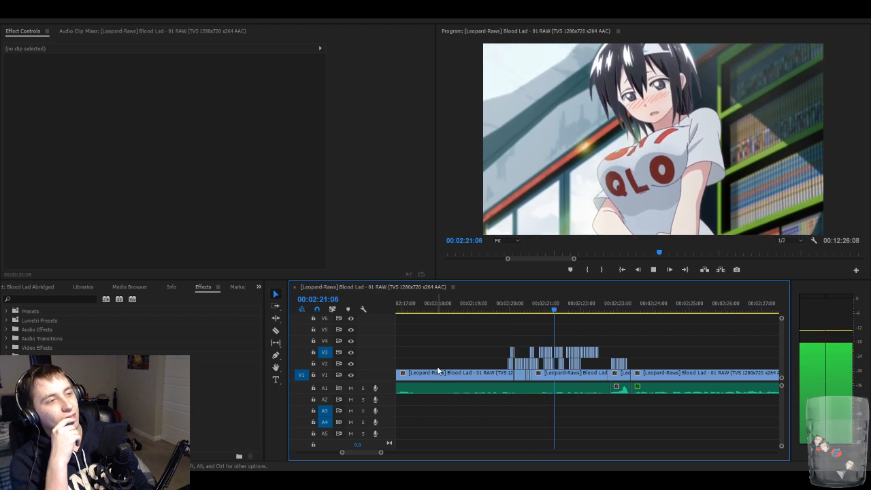
key("space")
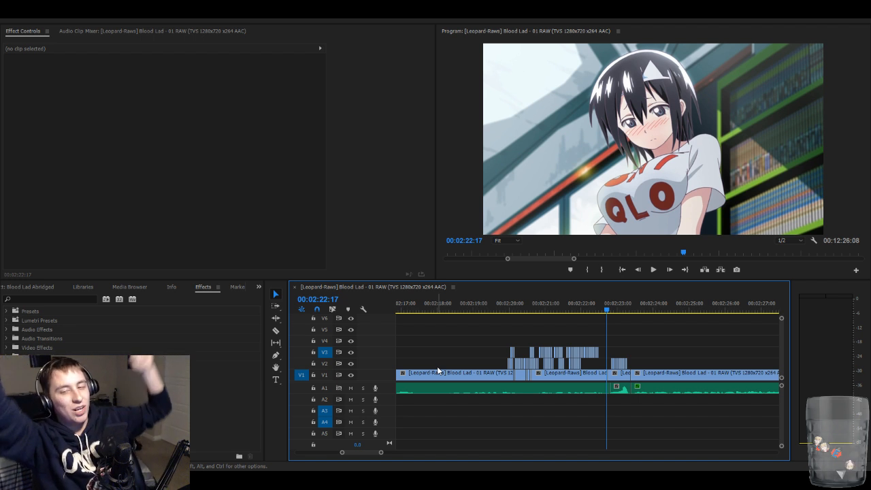
left_click(505, 310)
key("space")
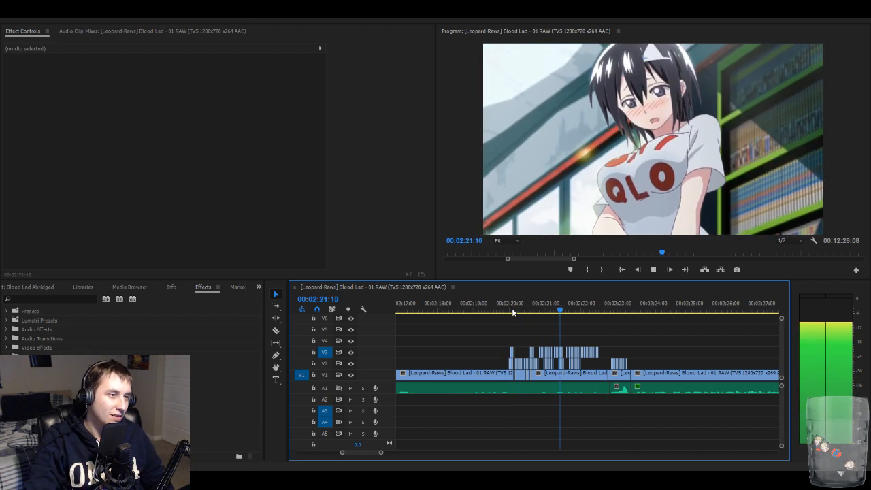
key("space")
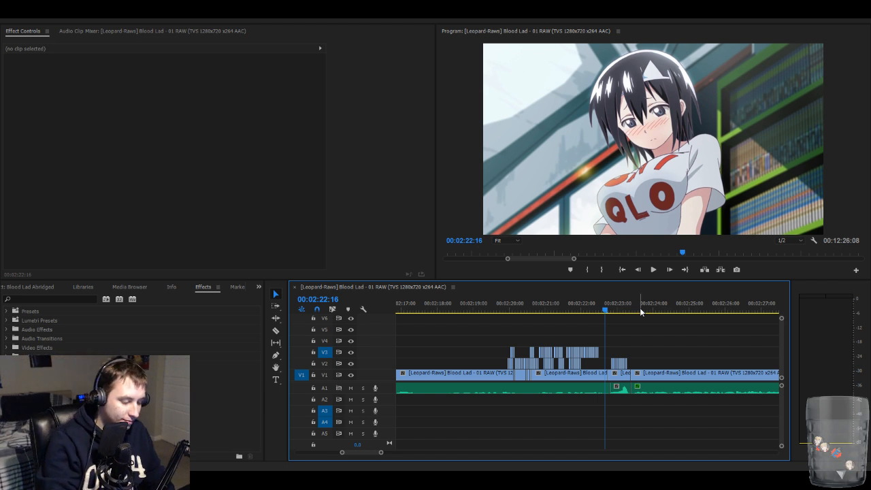
- Examine the entire sequence in the timeline to judge how much of the edit is covered by overlay clips
key("minus")
key("minus")
key("minus")
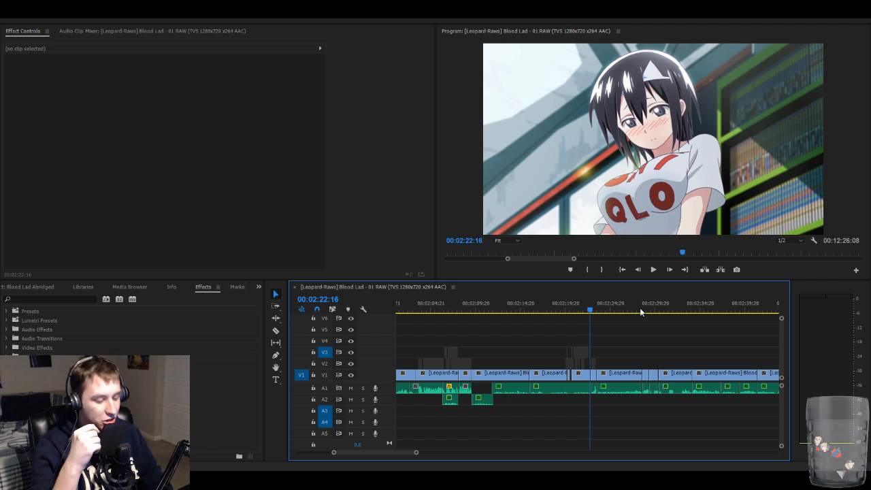
key("minus")
key("minus")
key("minus")
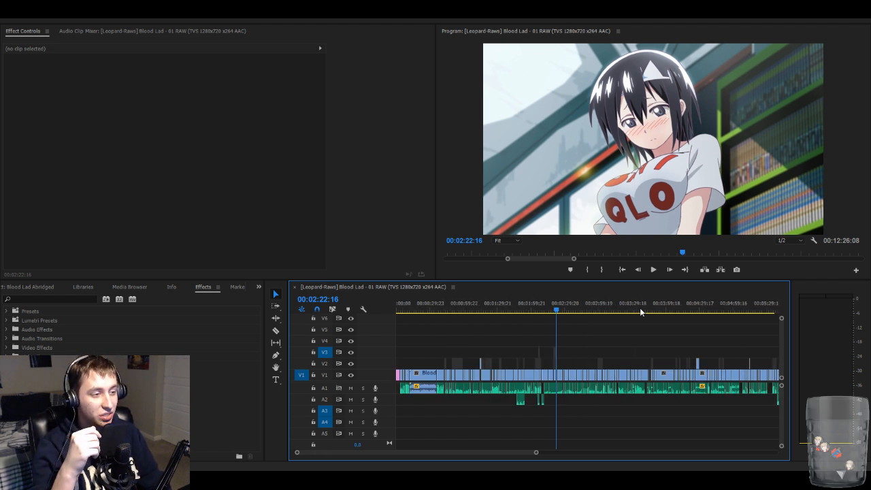
key("minus")
key("minus")
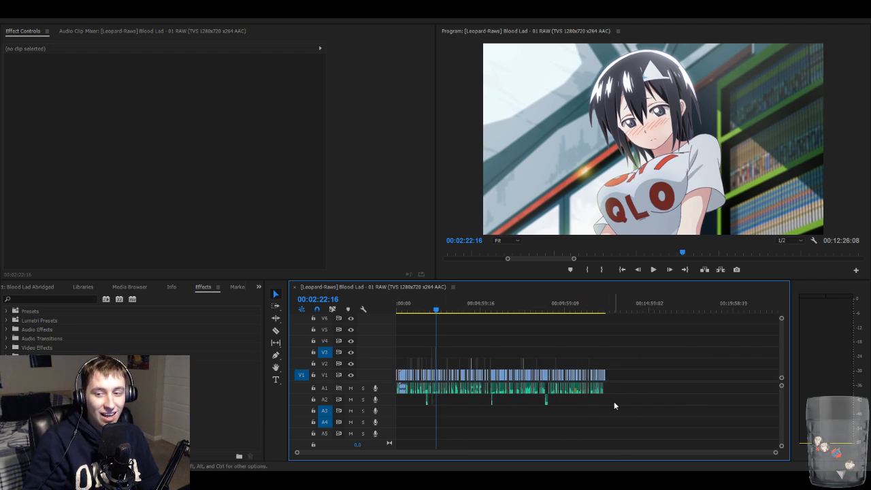
key("equal")
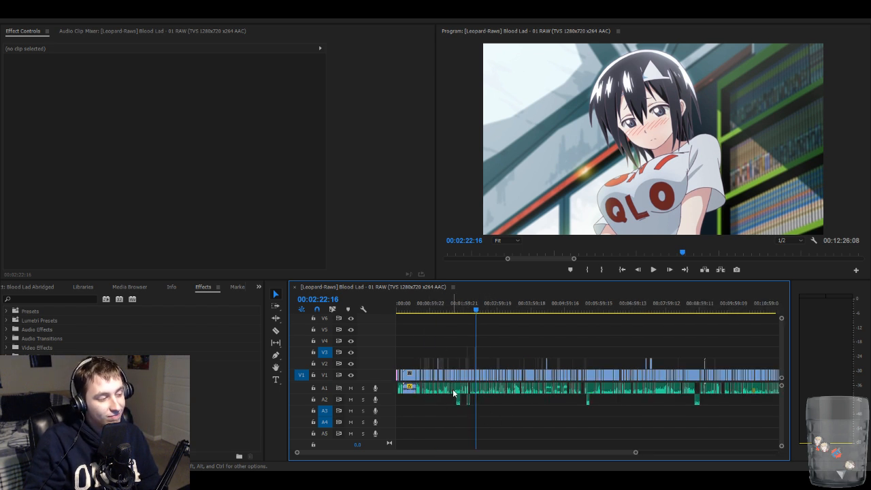
key("minus")
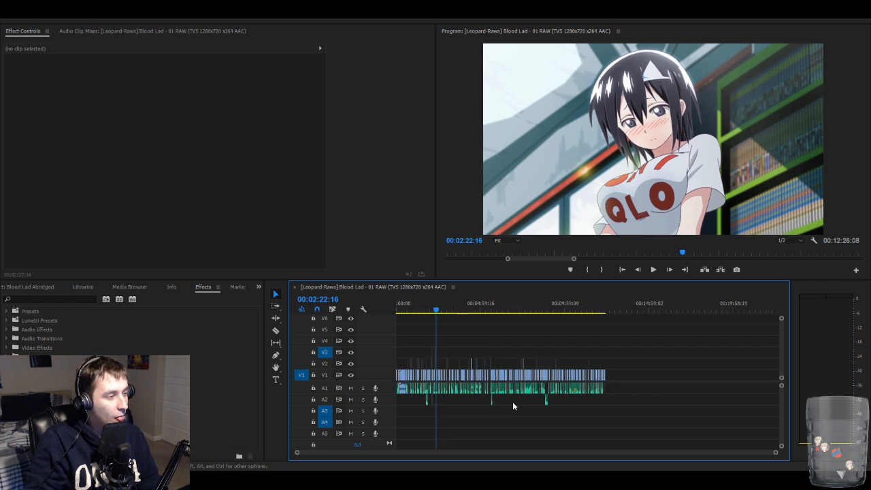
- Inspect the end of the sequence around 00:12:26:07, then view the full timeline again
left_click_drag(613, 312, 609, 313)
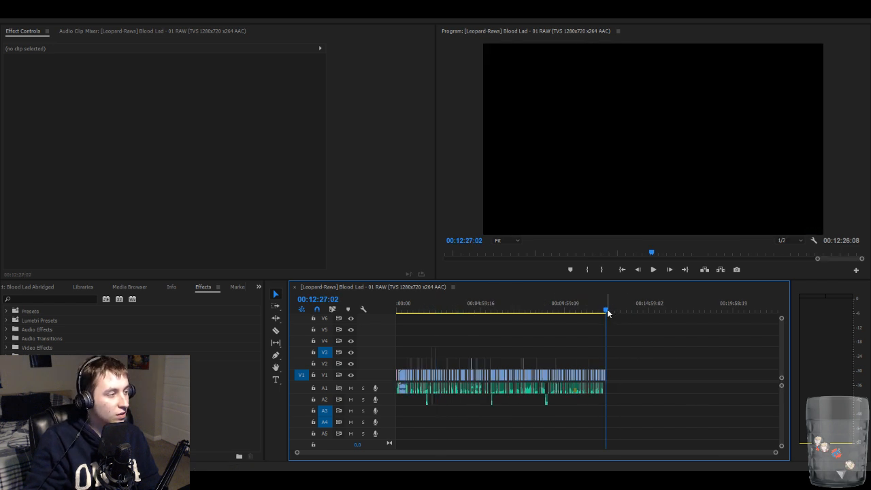
key("equal")
key("equal")
key("equal")
left_click(580, 311)
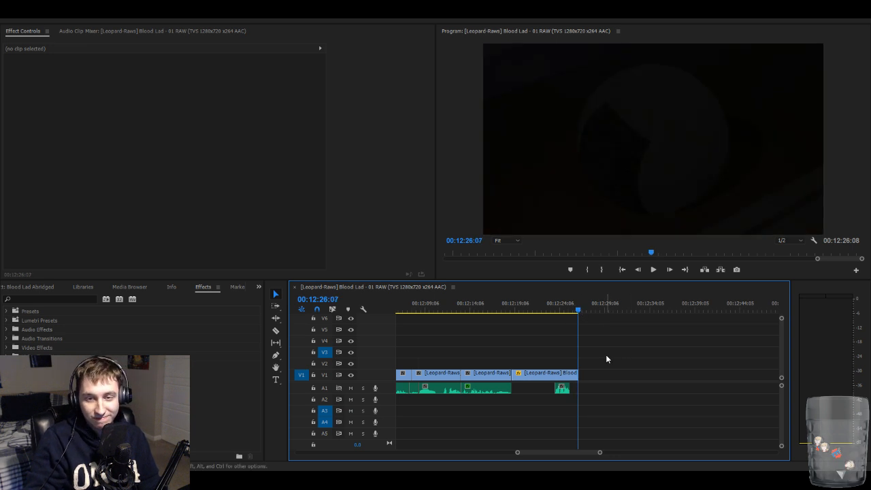
key("minus")
key("minus")
key("minus")
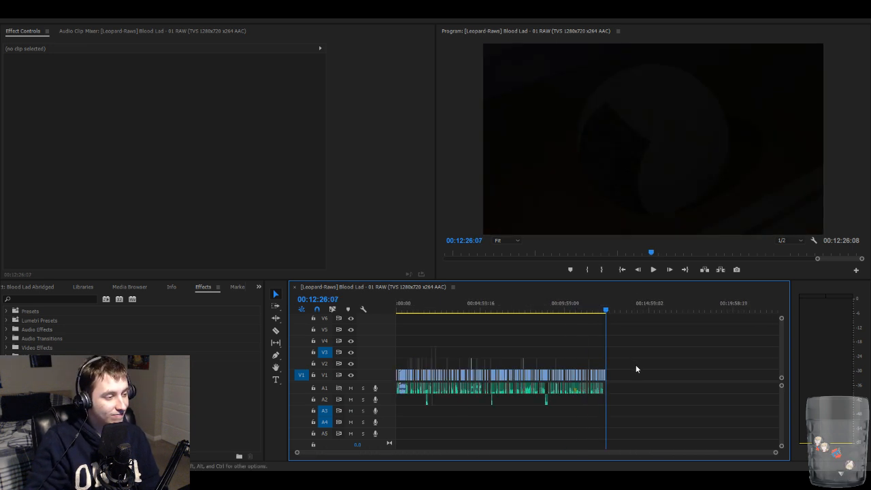
- Return to 00:02:20:18 and play through the following scenes up to 00:02:30:23
left_click(433, 310)
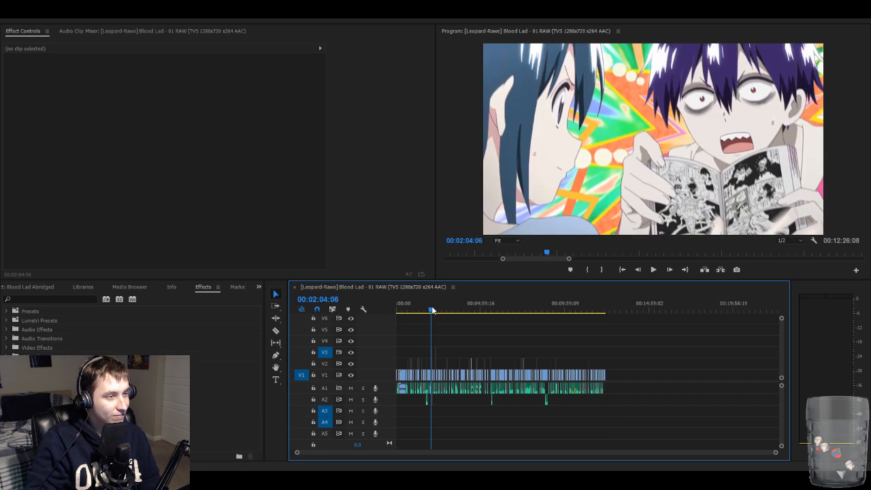
key("equal")
key("equal")
key("equal")
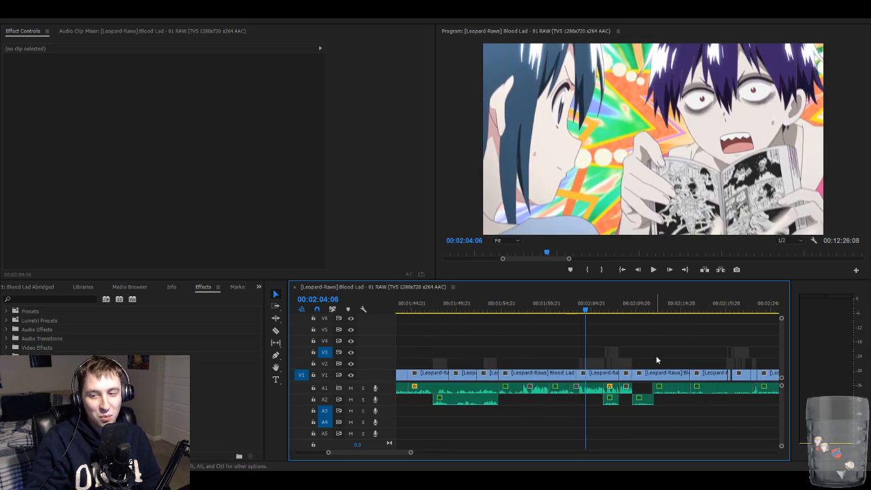
left_click(734, 299)
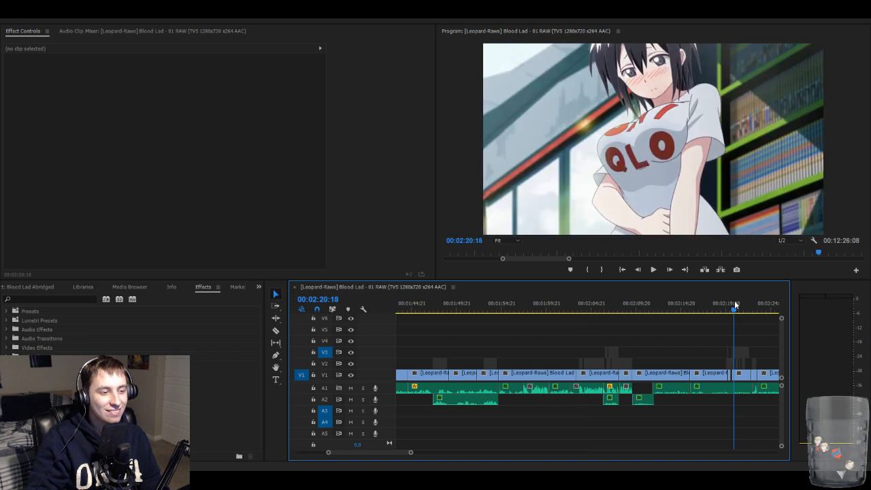
key("space")
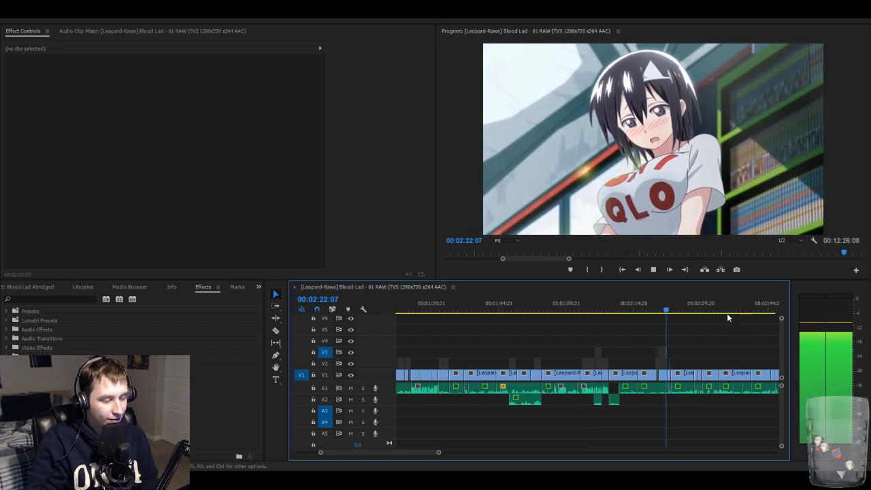
key("minus")
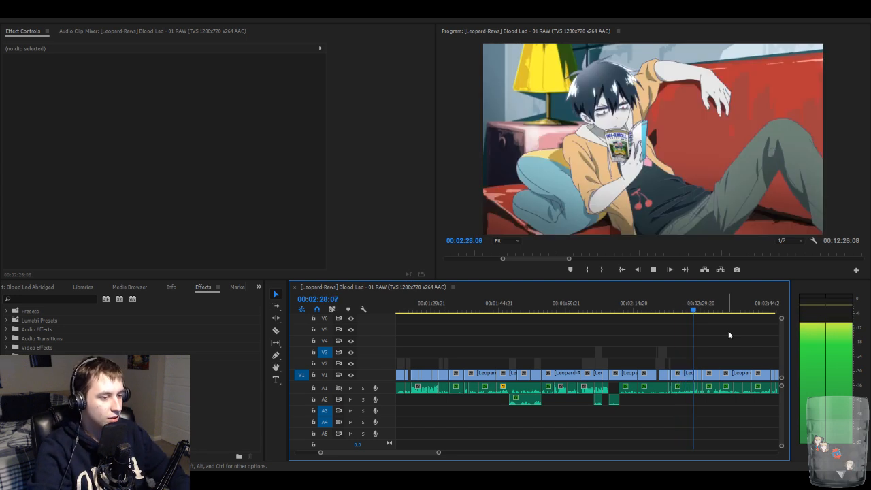
key("space")
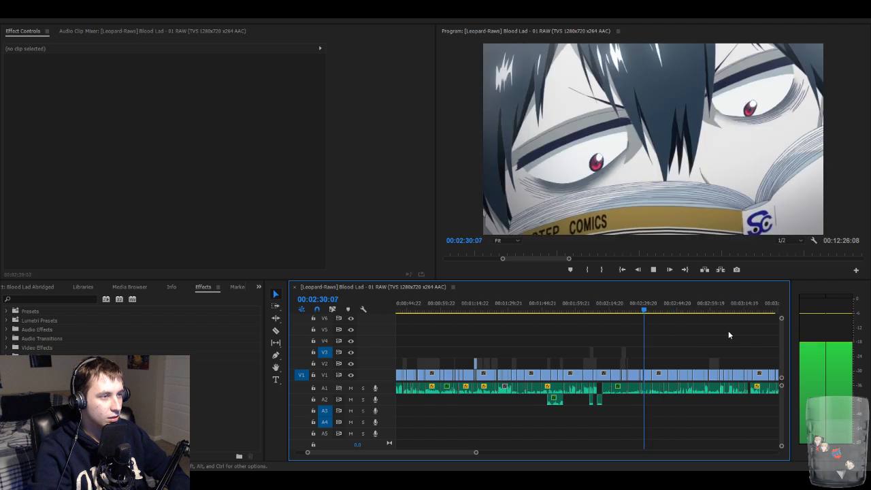
key("=")
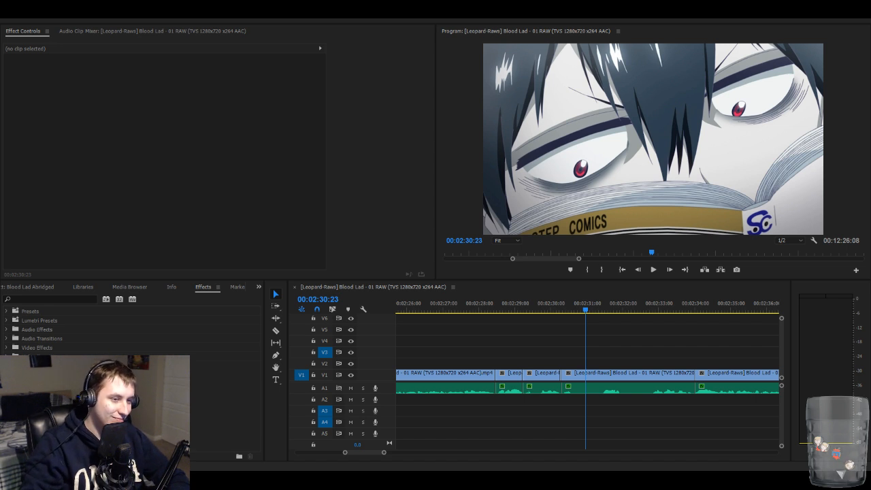
- Go back to the girl's close-up at 00:02:29:12 and step frame by frame through her mouth movement to 00:02:29:17
left_click(746, 353)
key("minus")
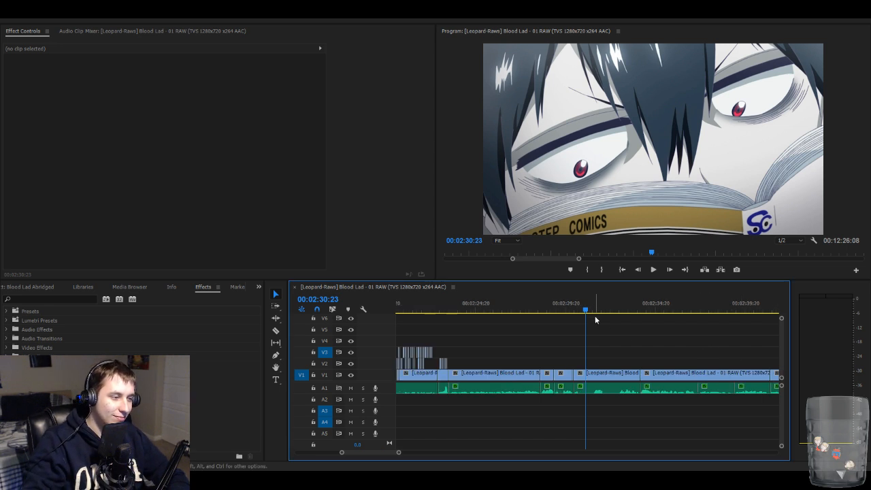
left_click_drag(584, 308, 482, 297)
key("equal")
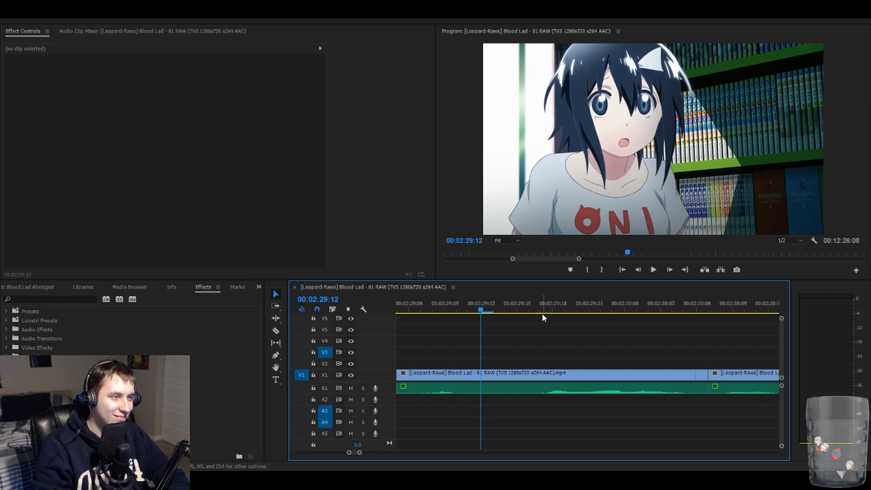
key("Right")
key("Right")
key("Right")
key("Right")
key("Right")
key("Right")
key("Right")
key("Left")
key("Left")
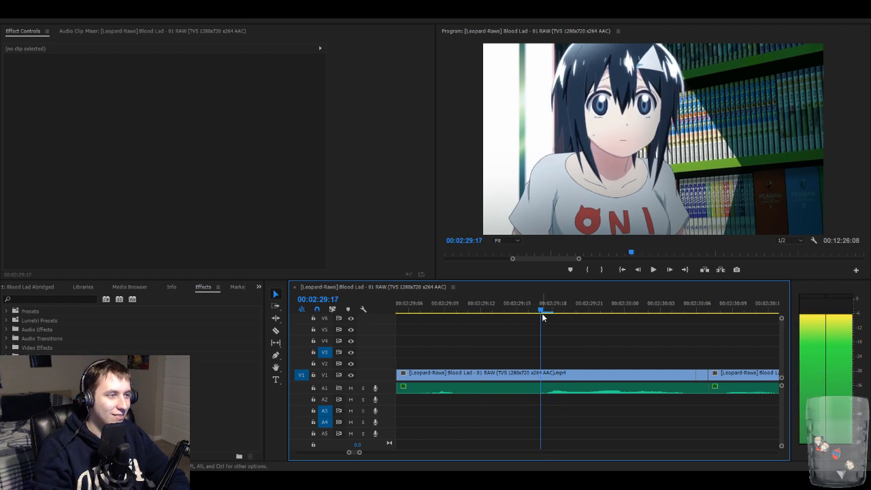
- Cut the V1 clip at 00:02:29:17 and 00:02:29:18 to isolate a single closed-mouth frame of the girl
key("Right")
key("Left")
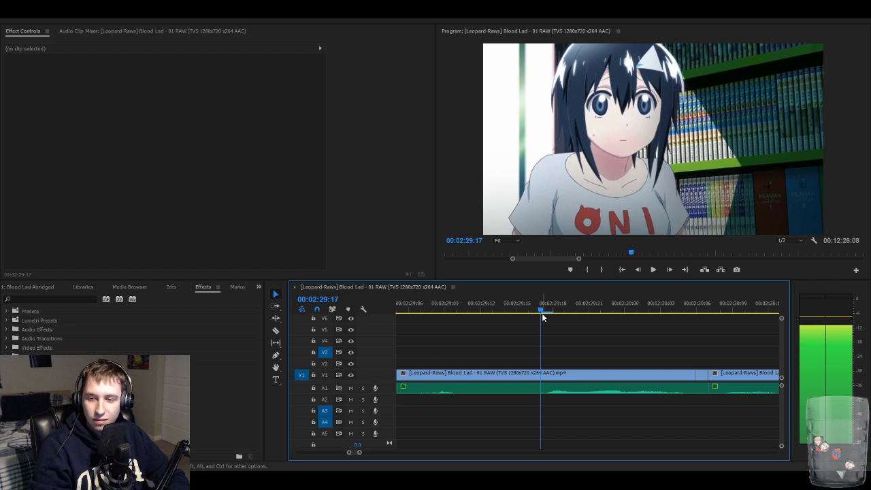
left_click(325, 375)
key("ctrl+k")
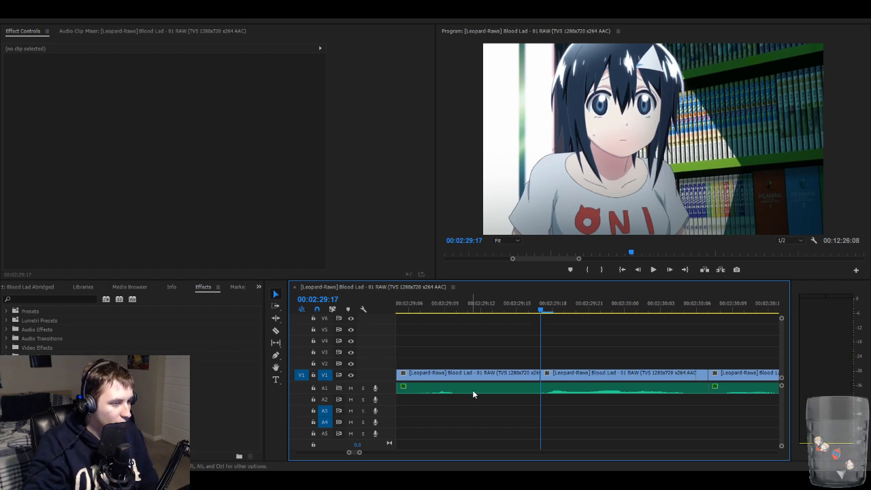
left_click(569, 380)
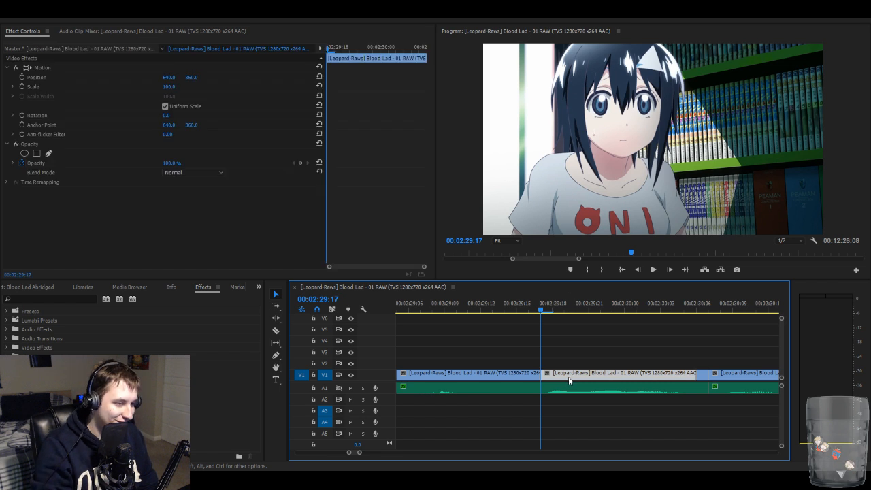
key("Left")
key("Right")
key("Right")
key("ctrl+k")
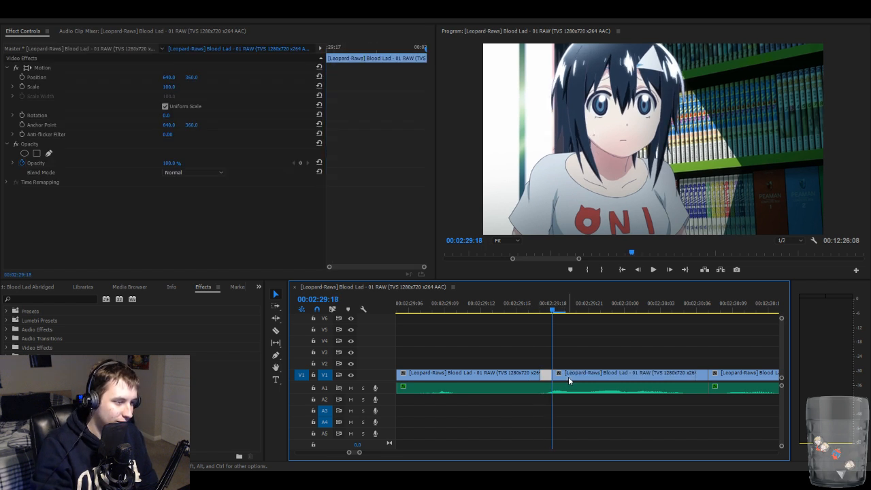
- Move the rest of the girl's shot from V1 to V5, then slow the isolated closed-mouth frame and extend it across the V1 gap
left_click_drag(572, 376, 680, 332)
key("minus")
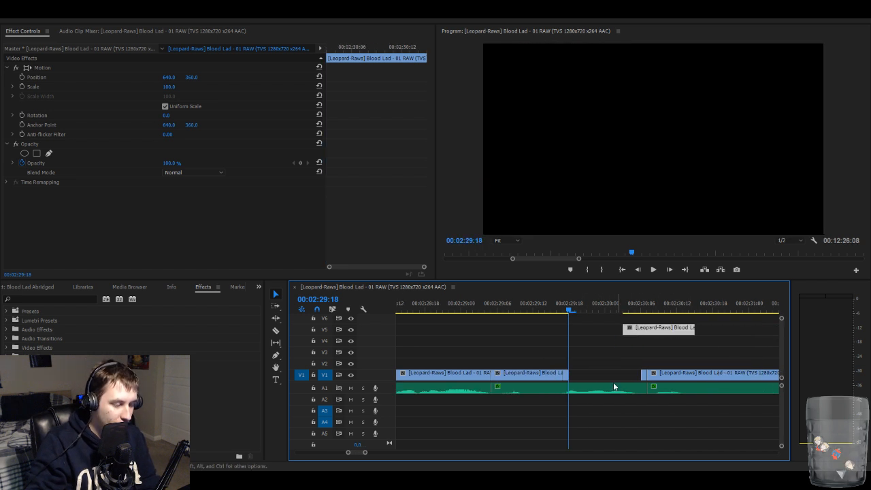
left_click(566, 374)
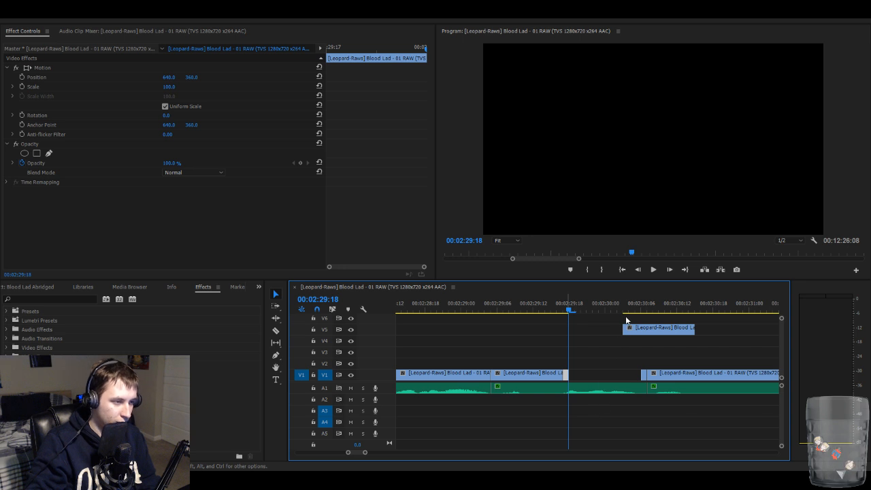
key("ctrl+r")
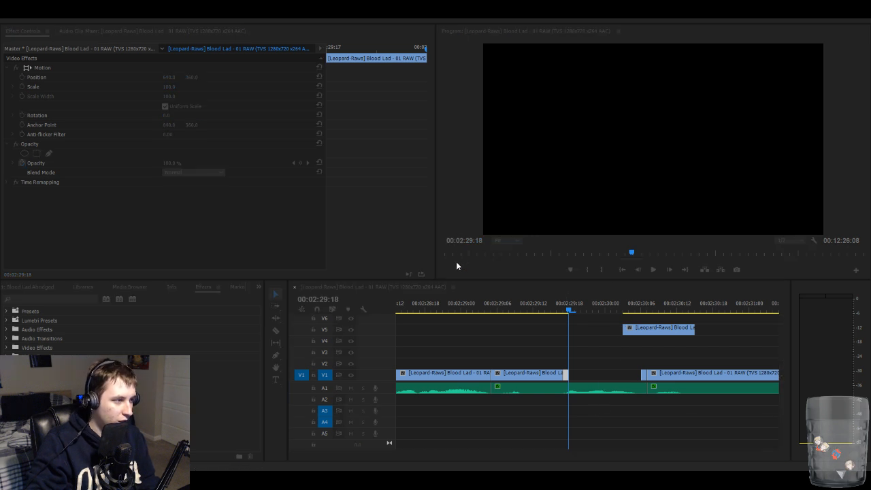
key("Return")
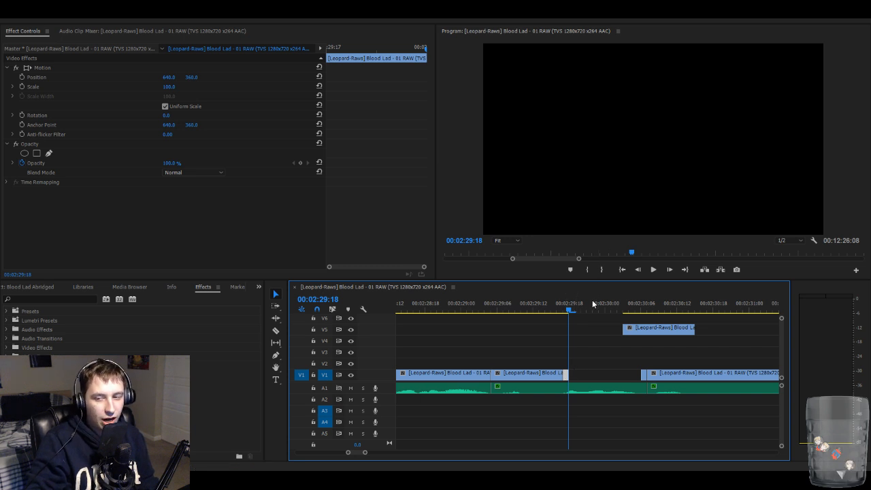
key("ctrl+r")
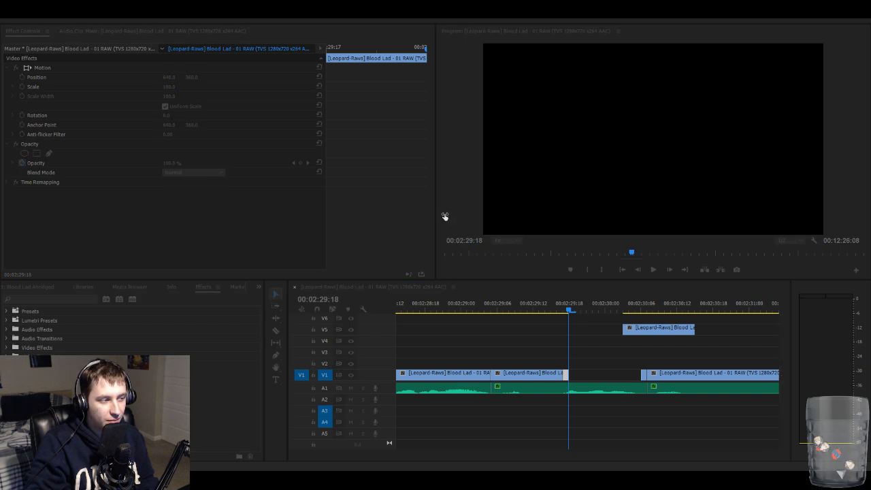
key("Return")
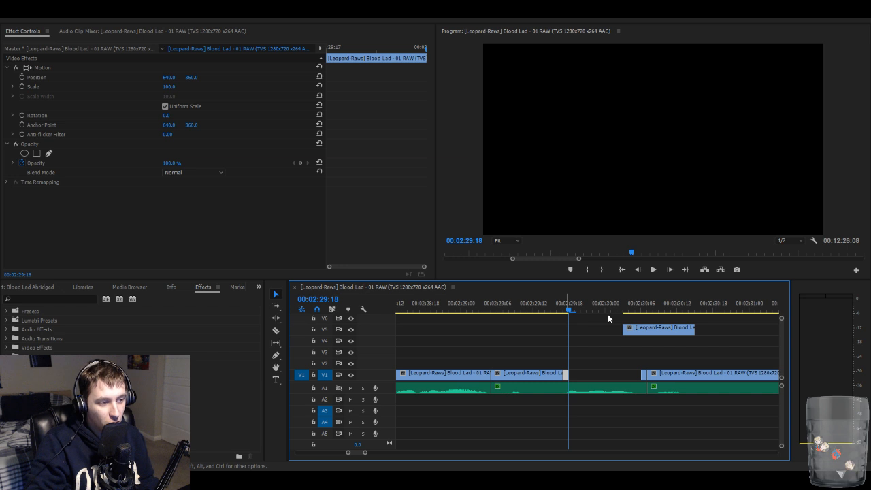
key("ctrl+r")
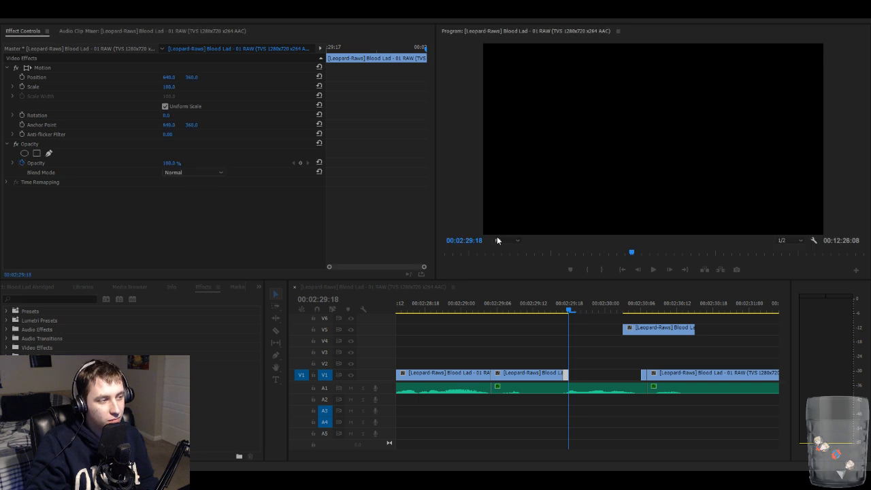
key("Return")
left_click_drag(568, 373, 644, 368)
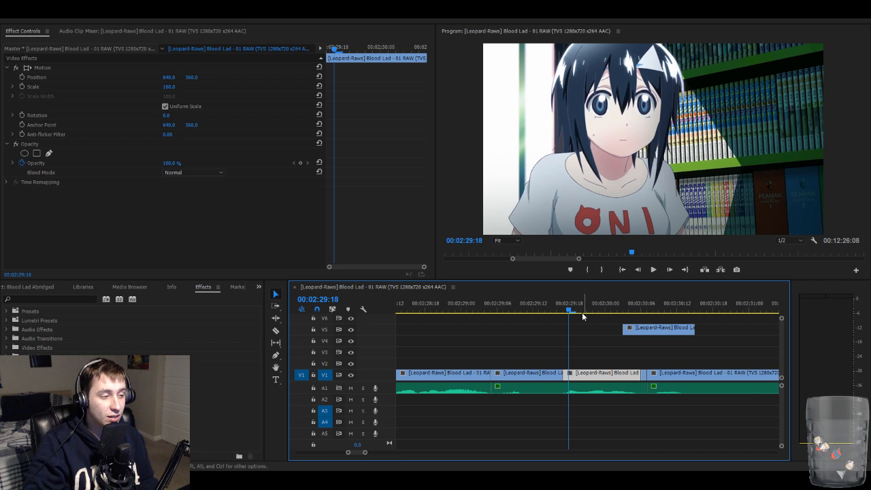
- Move the spare V5 clip back so it starts at 00:02:29:05, above the beginning of the girl's shot
left_click_drag(567, 308, 610, 308)
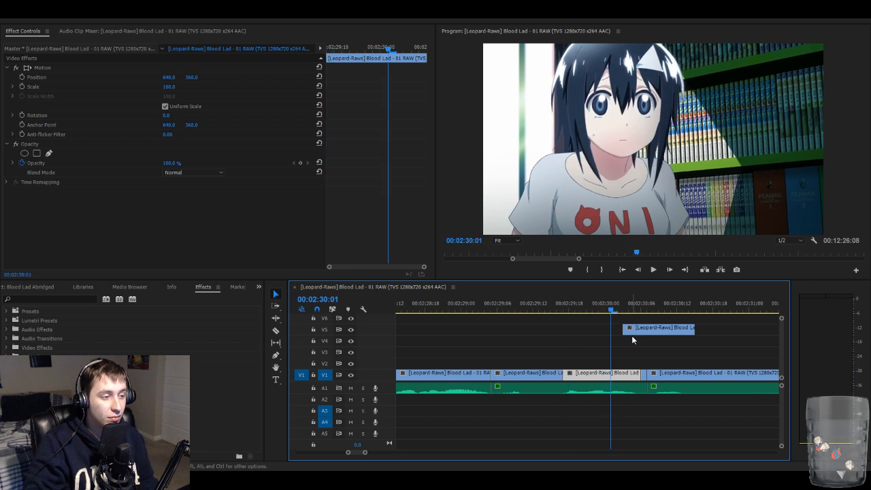
left_click(642, 379)
left_click_drag(644, 334, 515, 328)
- Step frame by frame from 00:02:30:06 back to the start of the girl's shot, examining her mouth and head movement
left_click_drag(610, 310, 646, 313)
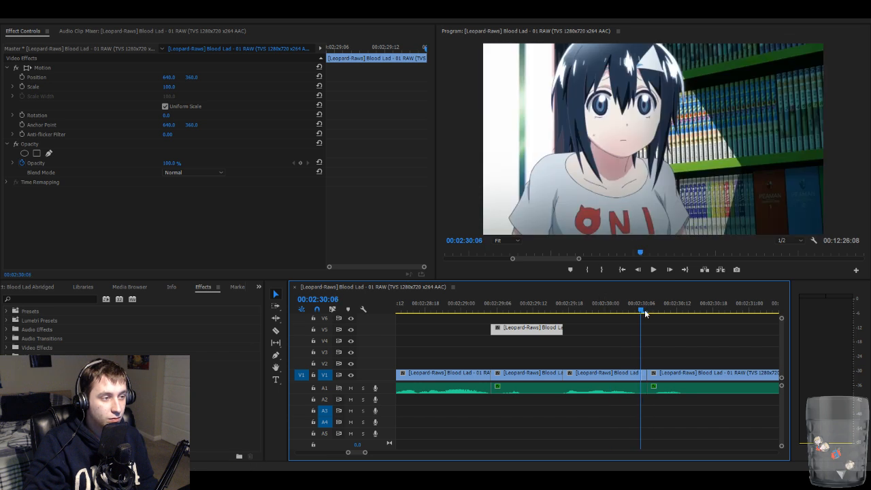
key("Left")
key("Left")
key("Left")
key("Left")
key("Left")
key("Left")
key("Left")
key("Left")
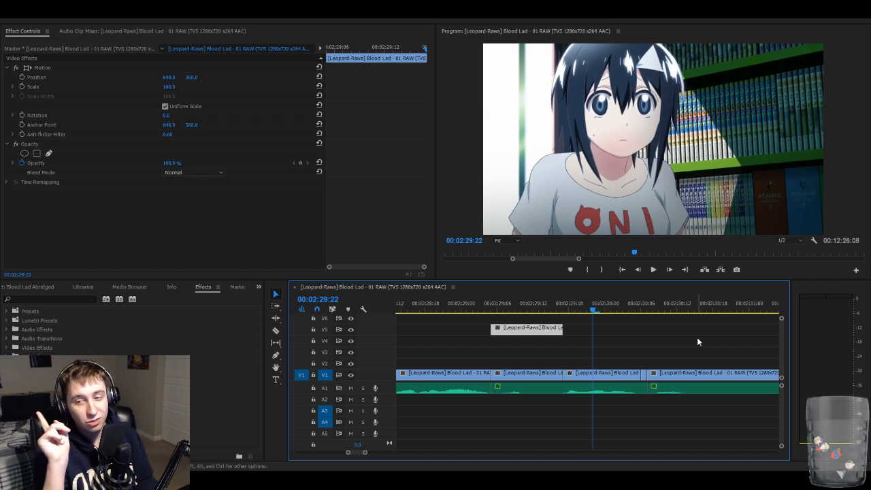
key("Left")
key("Left")
key("Left")
key("Left")
key("Left")
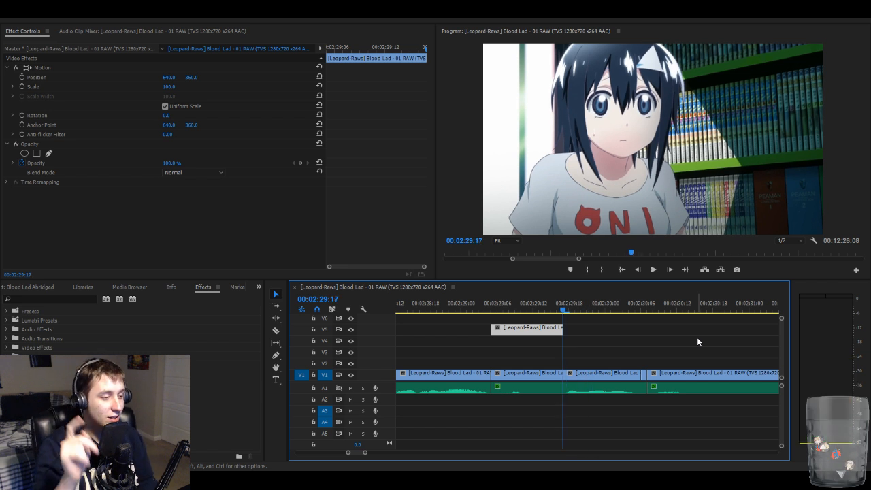
key("Left")
key("Left")
key("Left")
key("Left")
key("Left")
key("Left")
key("Left")
key("Left")
key("Left")
key("Left")
key("Left")
key("Left")
key("Left")
key("Left")
key("Left")
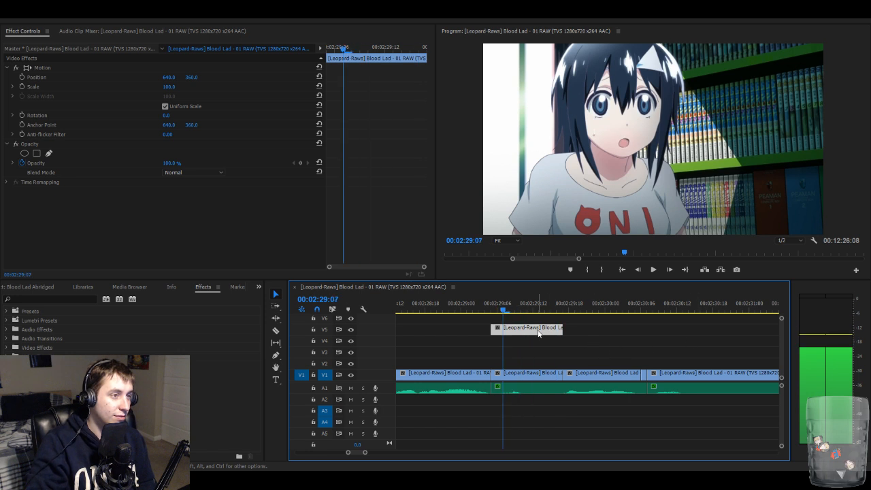
key("Right")
key("Right")
key("Right")
key("Right")
key("Right")
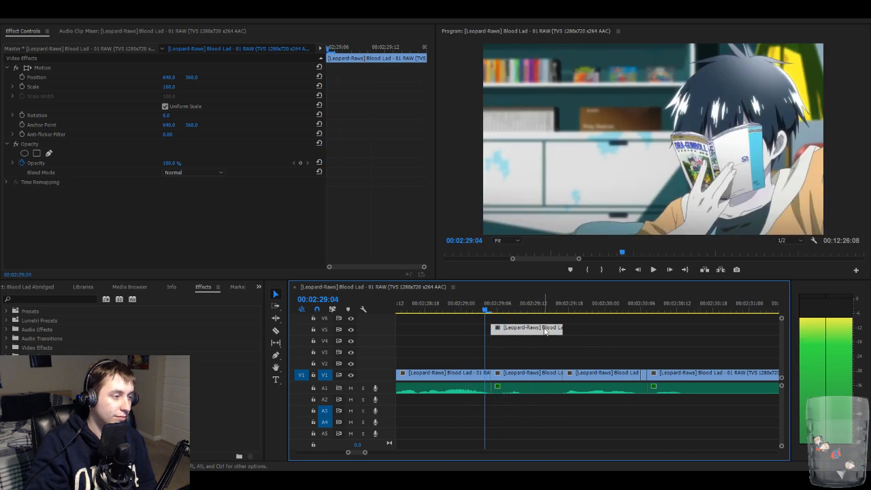
- Park the spare clip on V6 before the girl's shot and advance to 00:02:29:19 on the held closed-mouth frame
left_click_drag(529, 336, 460, 323)
key("Right")
key("Right")
key("Right")
key("Right")
key("Right")
key("Right")
key("Right")
key("Right")
key("Right")
key("Right")
key("Right")
key("Right")
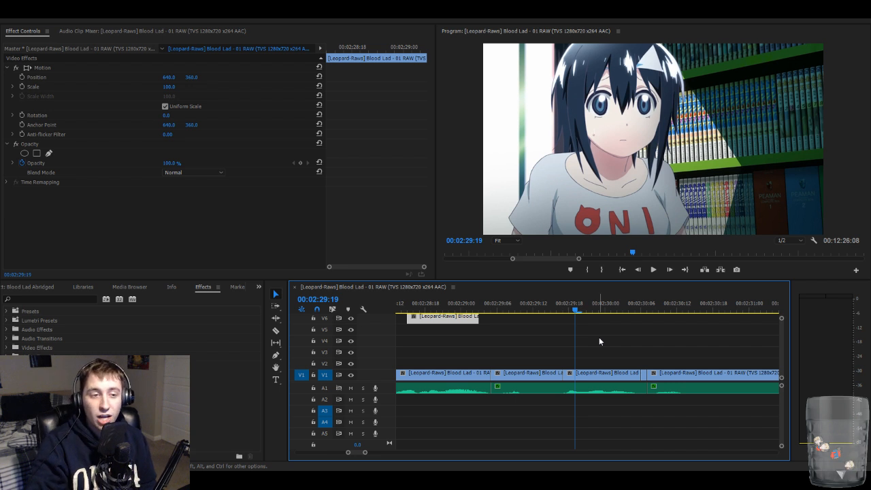
- Copy the held closed-mouth clip from V1 onto V2, starting at 00:02:29:05
left_click(604, 373)
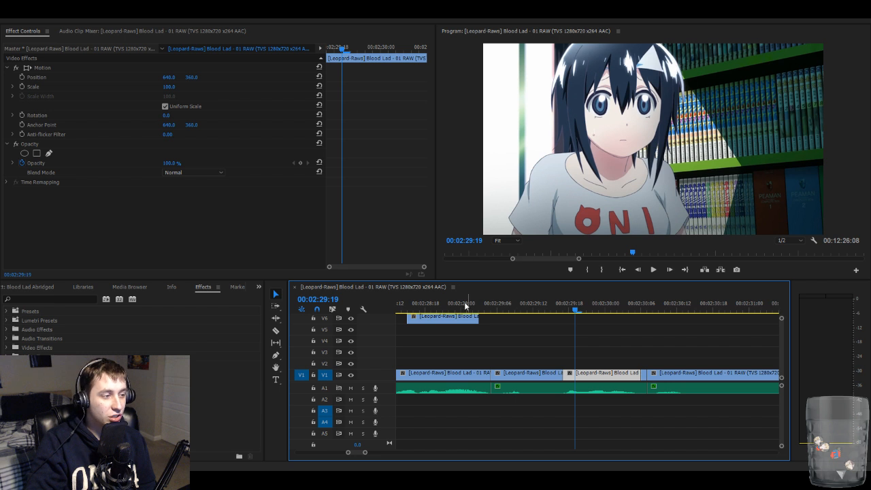
left_click(492, 311)
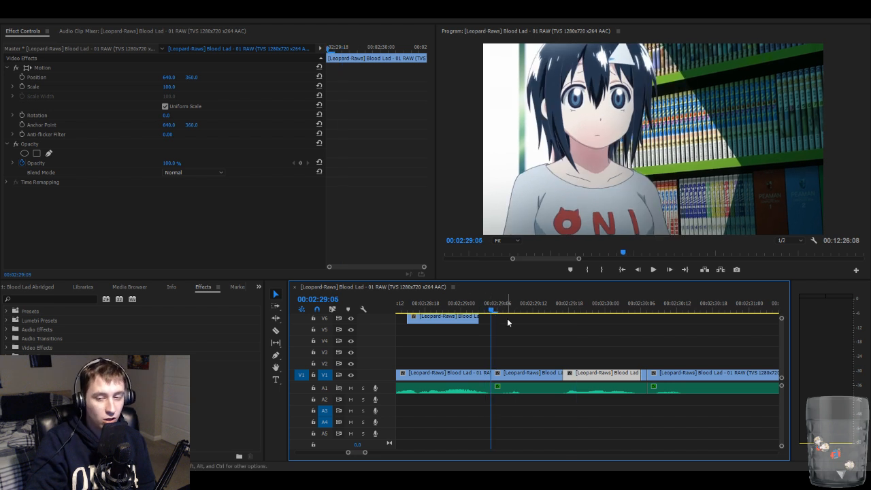
left_click(325, 364)
key("ctrl+v")
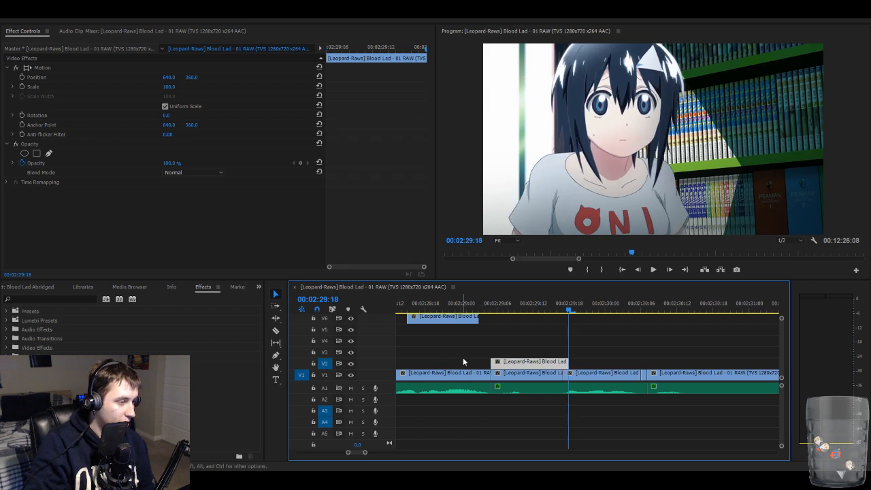
- At 00:02:29:05, add a four-point opacity mask to the V2 clip and shape it tightly around the closed mouth and chin
left_click_drag(574, 317, 496, 324)
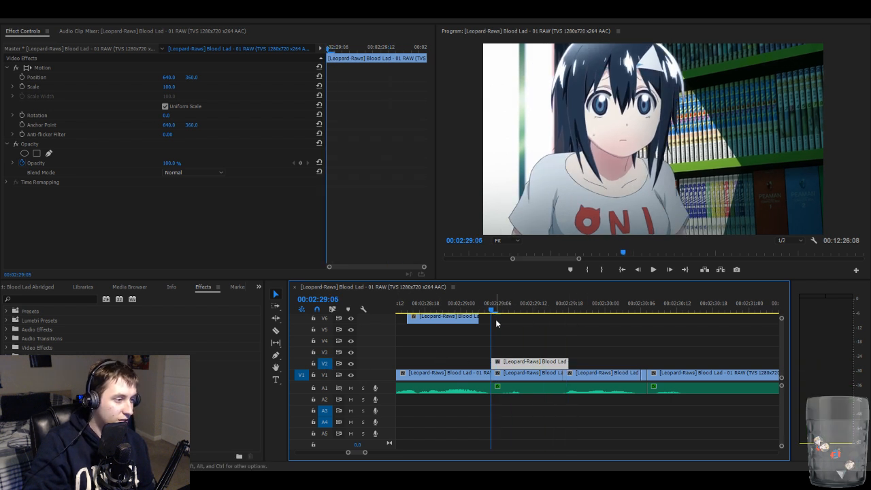
left_click(37, 153)
left_click_drag(611, 116, 618, 136)
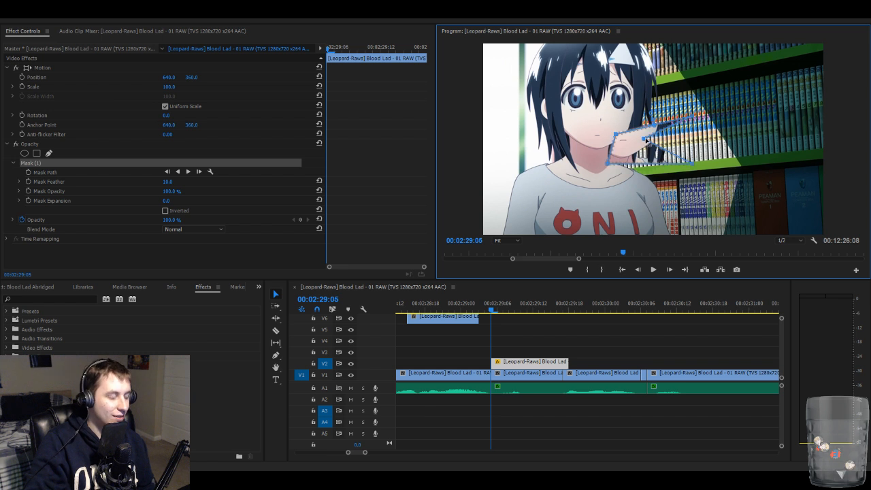
left_click_drag(643, 141, 616, 139)
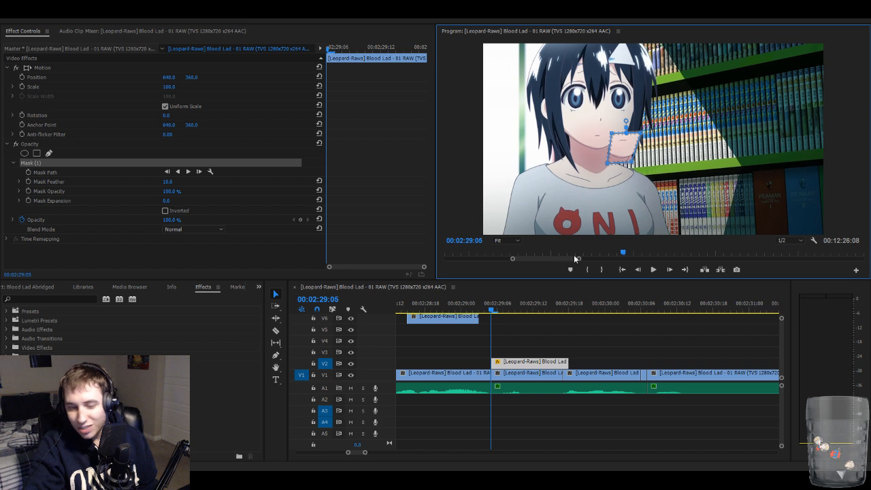
left_click(567, 341)
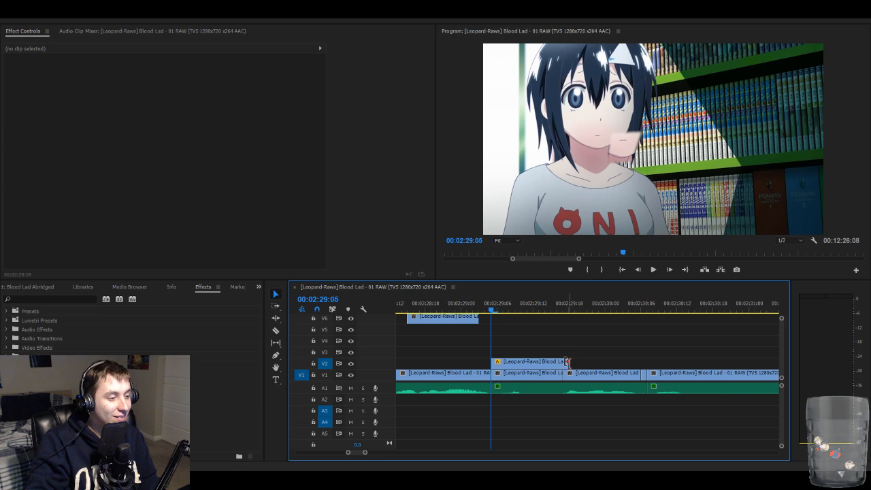
- Trim the masked mouth clip on V2 down to a single frame at 00:02:29:05
left_click_drag(568, 361, 565, 361)
left_click(522, 364)
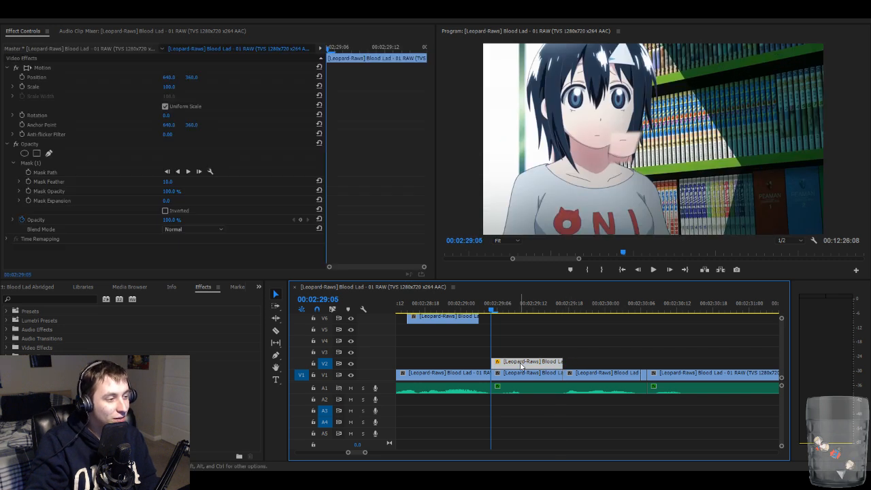
double_click(495, 361)
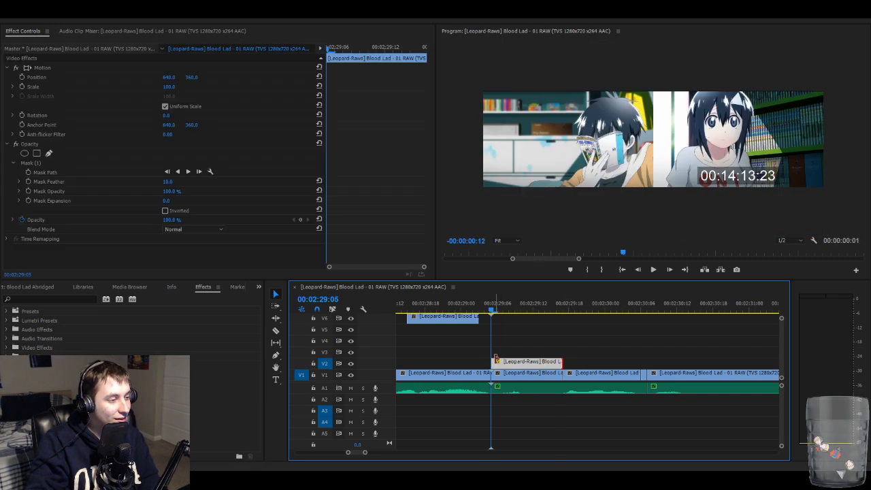
key("Delete")
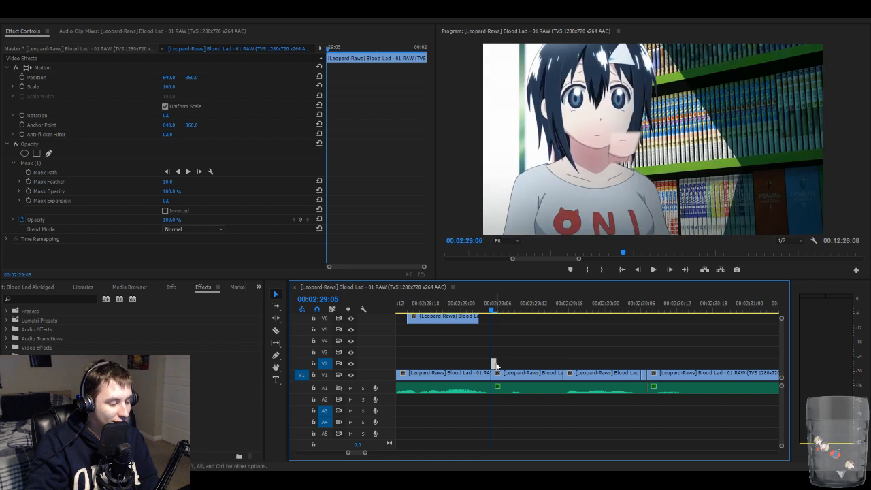
key("=")
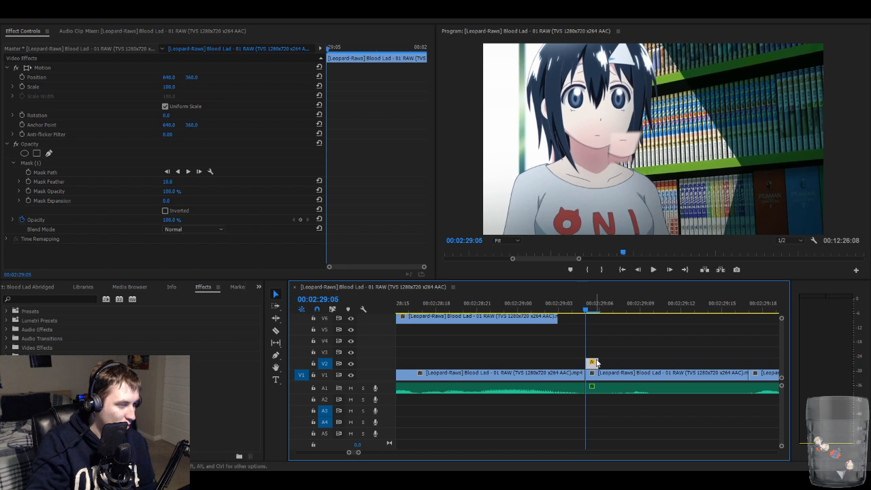
- Paste copies of the one-frame mouth overlay back to back on V2 until they reach 00:02:29:17
key("ctrl+v")
key("ctrl+v")
key("ctrl+v")
key("ctrl+v")
key("ctrl+v")
key("ctrl+v")
key("ctrl+v")
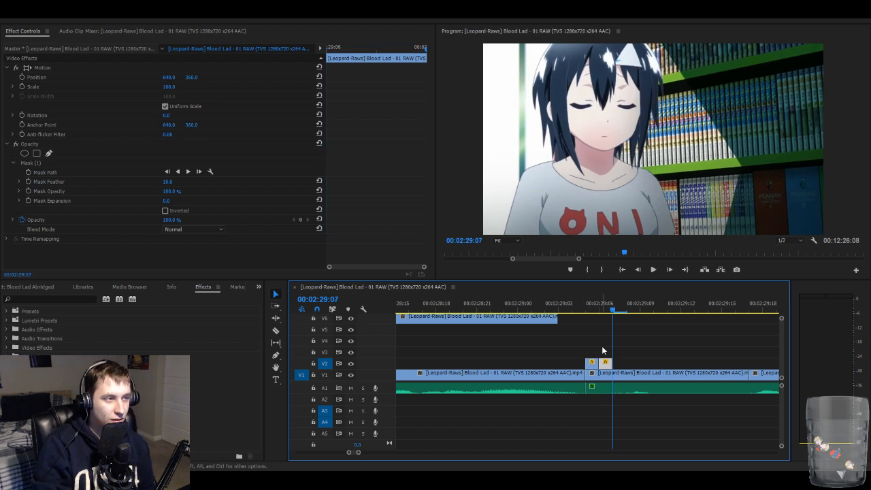
key("ctrl+v")
key("ctrl+v")
key("ctrl+v")
key("ctrl+v")
key("ctrl+v")
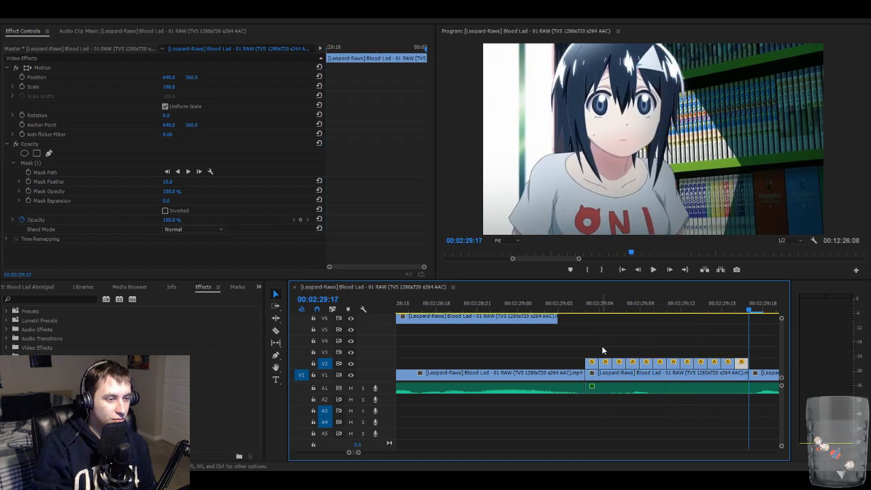
- Return to 00:02:29:05 and select the first one-frame mouth overlay on V2
key("Left")
key("Left")
key("Left")
key("Left")
key("Left")
key("Left")
key("Left")
key("Left")
key("Left")
key("Left")
key("Left")
key("Left")
key("Left")
key("Right")
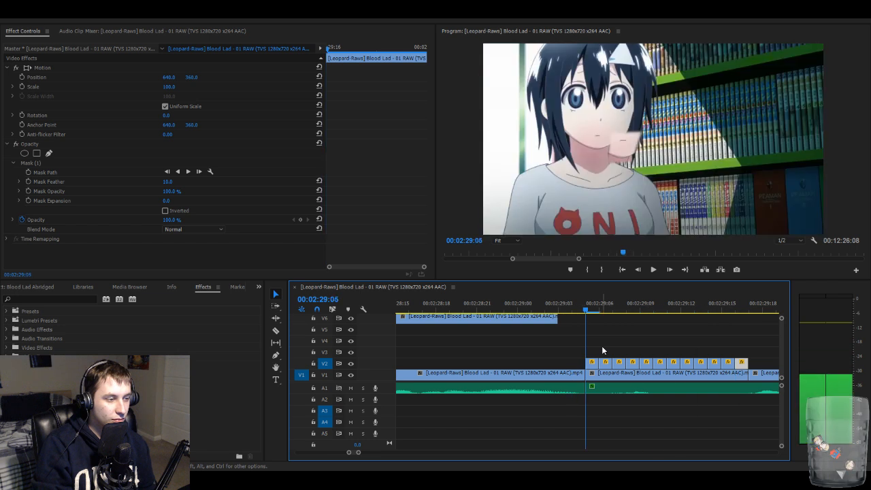
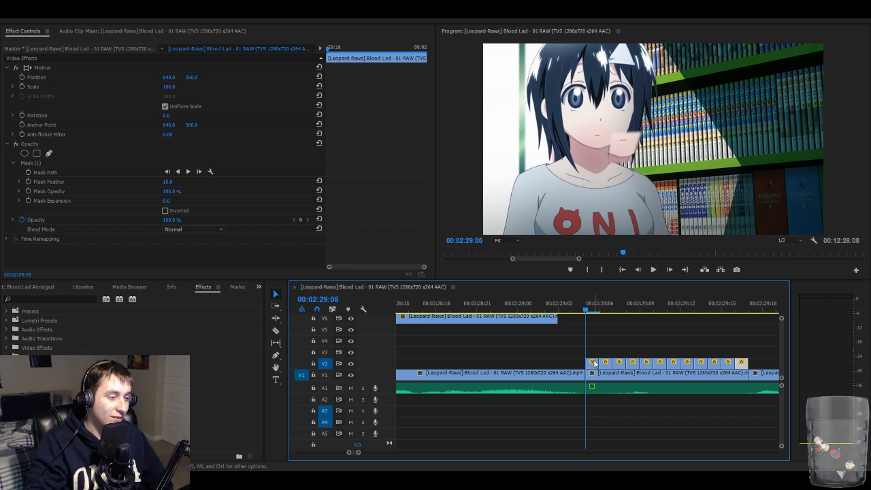
left_click(593, 364)
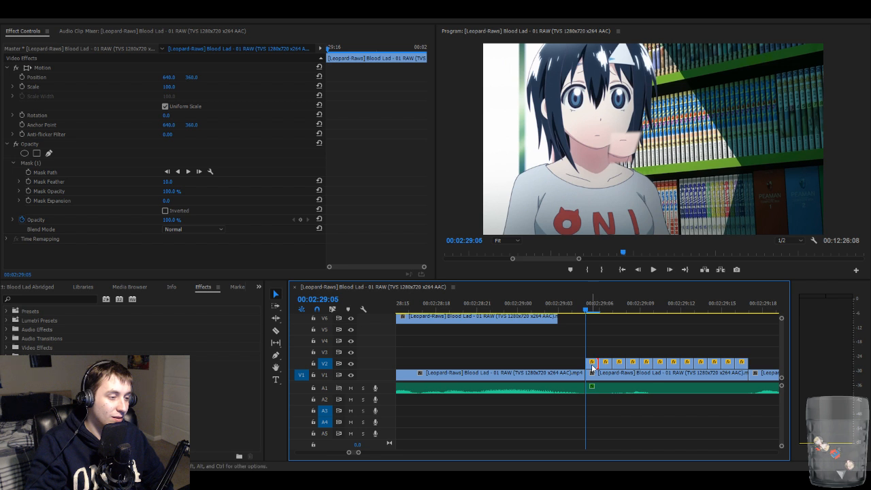
- Move the first one-frame mouth overlay at 00:02:29:05 over the girl's mouth, to position 548.5, 328.3
left_click(221, 67)
left_click_drag(629, 158, 601, 148)
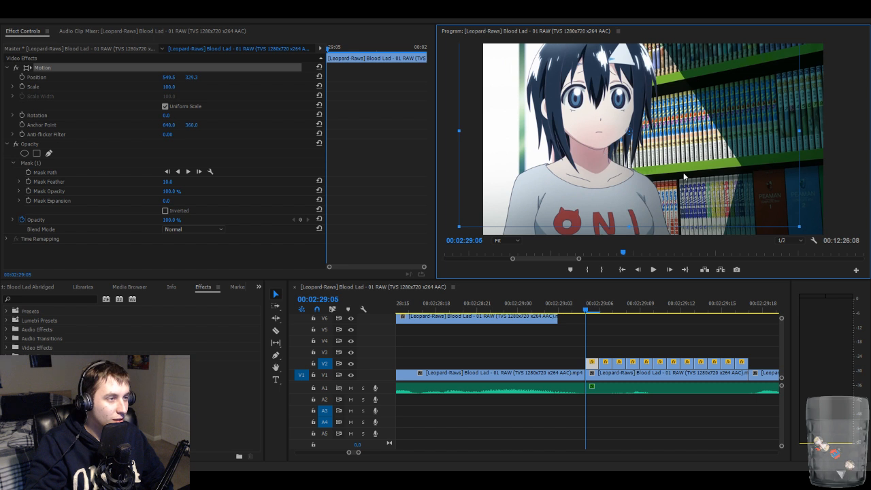
key("Up")
key("Left")
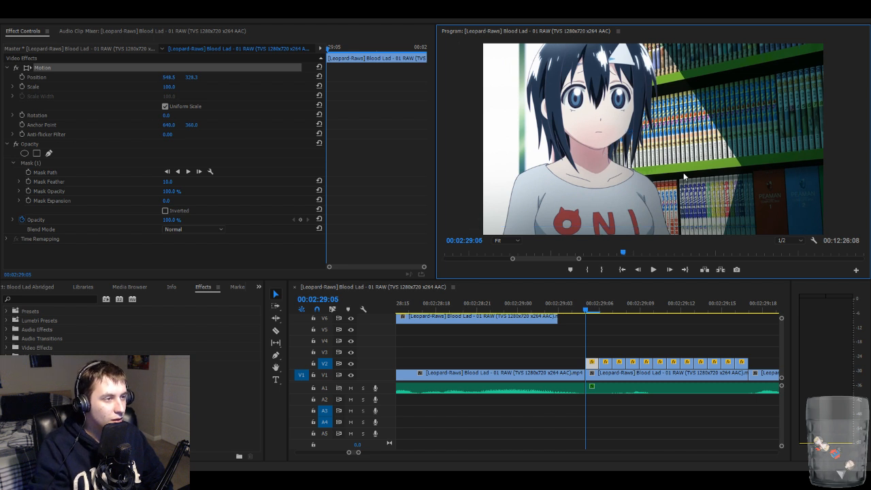
key("Left")
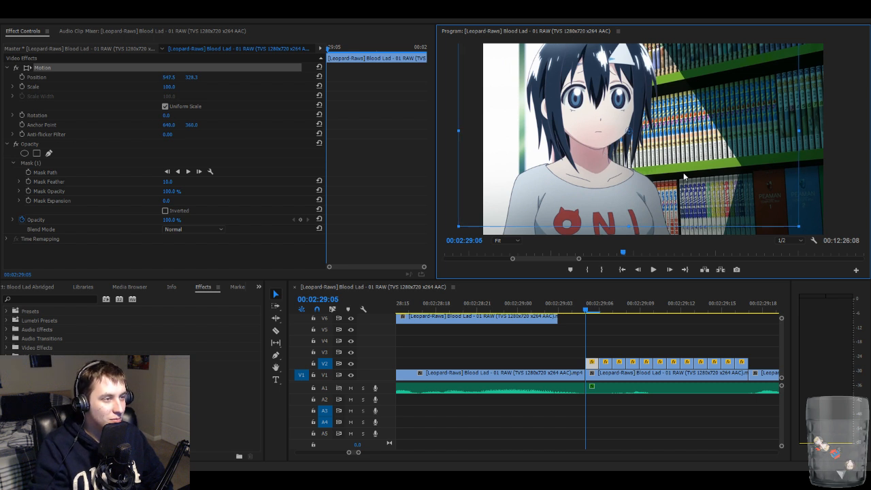
key("Right")
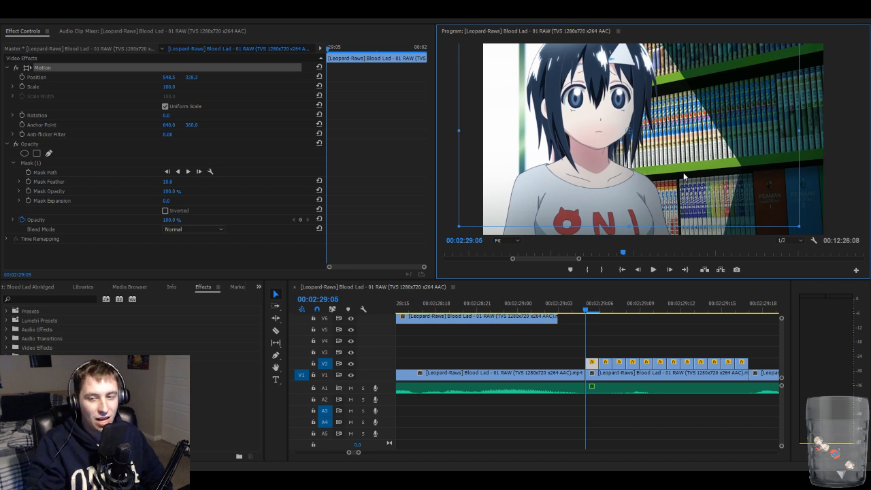
- Compare the mouth overlay at 00:02:29:05 with its neighbouring frames and inspect the mouth and chin at 200% magnification
left_click(652, 331)
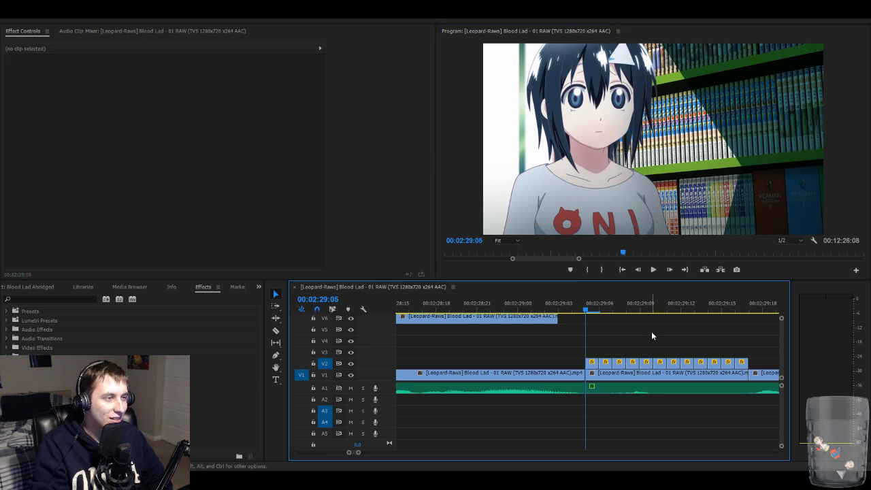
key("Left")
key("Right")
key("Right")
key("Left")
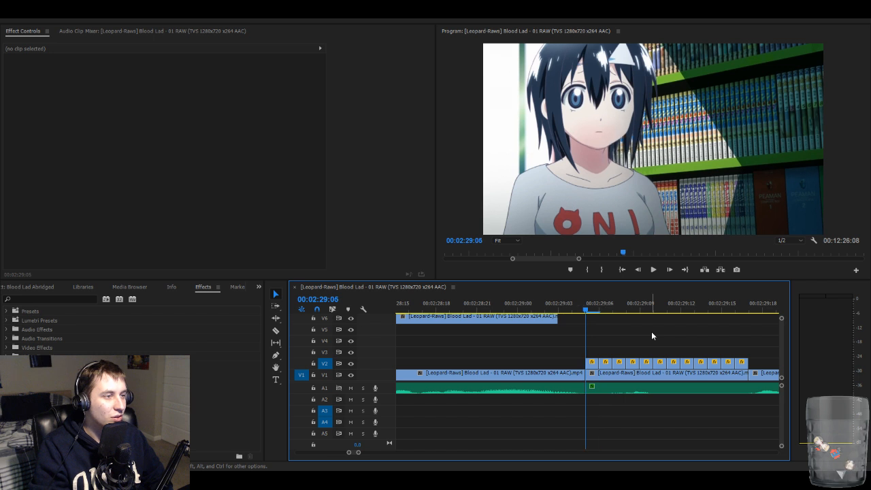
key("Right")
key("Left")
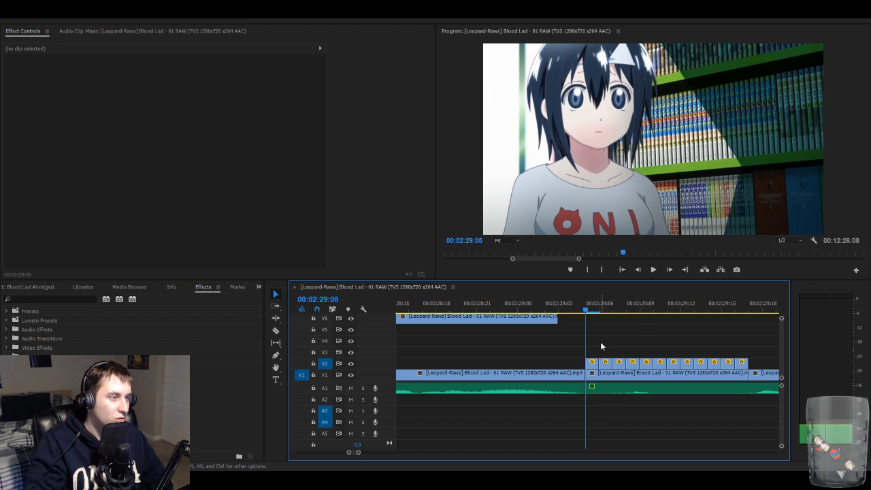
left_click(593, 364)
left_click(518, 242)
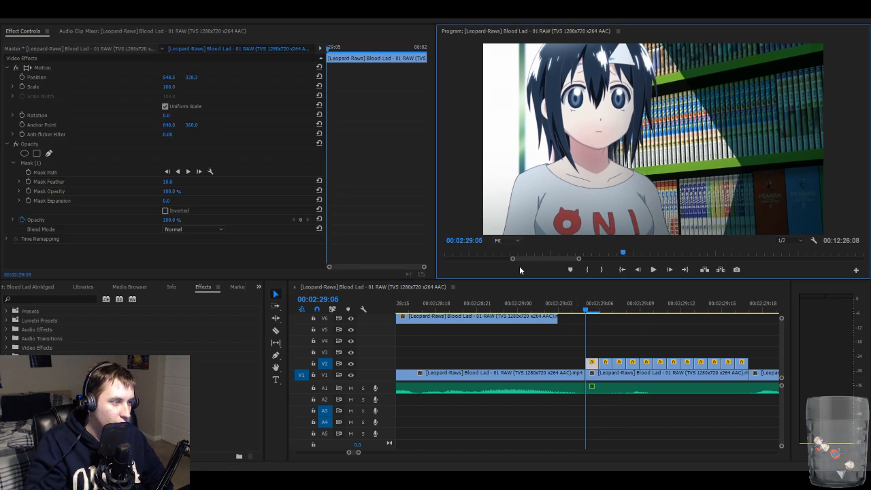
left_click(526, 322)
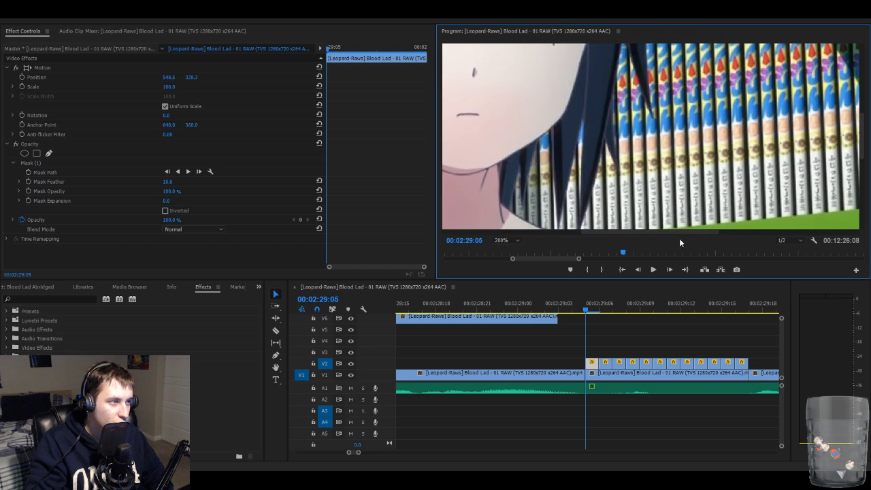
scroll(642, 235, "down", 5)
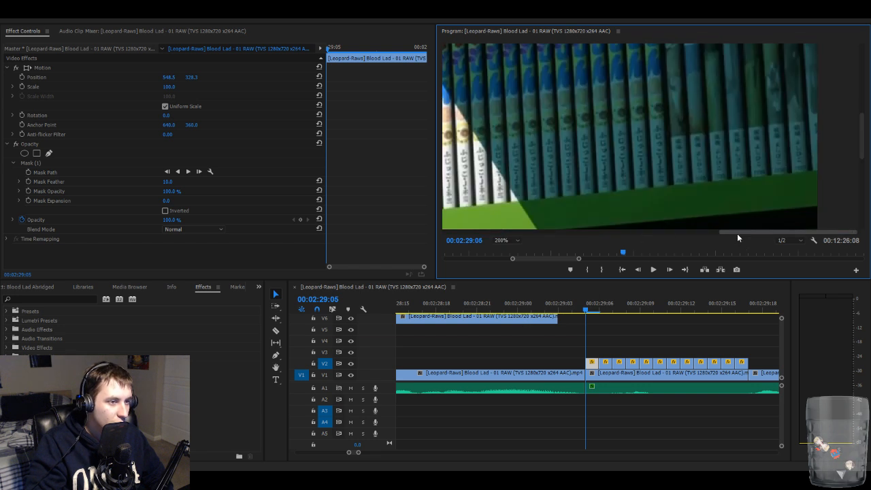
left_click_drag(737, 234, 539, 226)
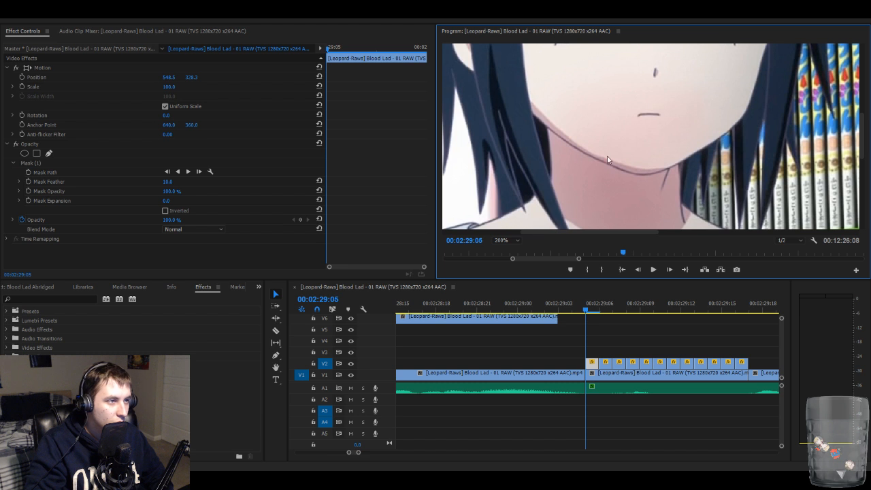
left_click(654, 333)
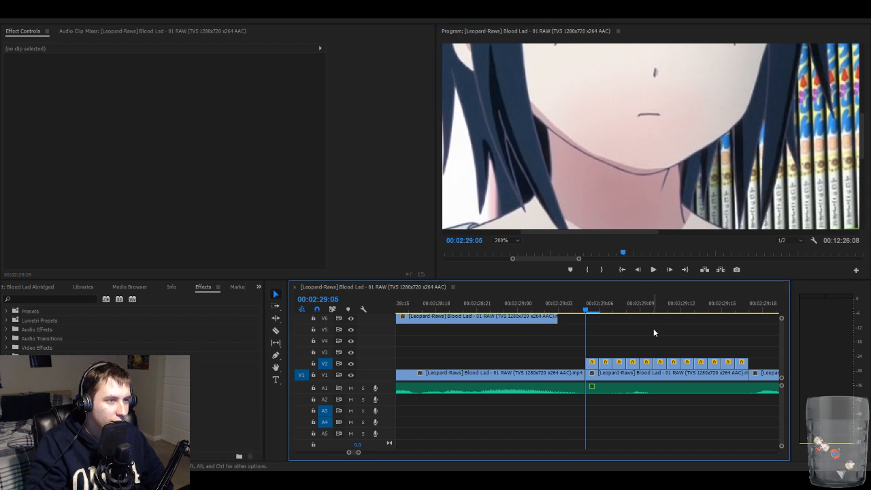
- Copy the aligned first overlay and paste it over the V2 overlay at 00:02:29:06
left_click(591, 365)
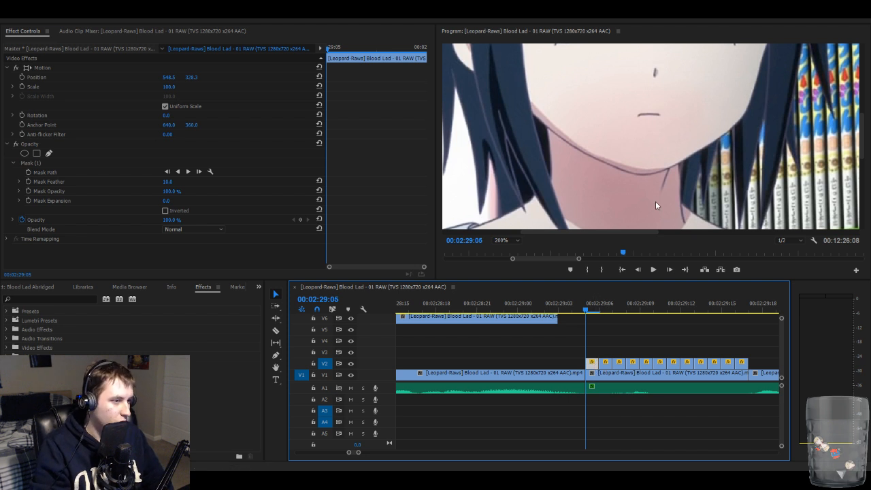
key("Right")
key("Right")
key("Left")
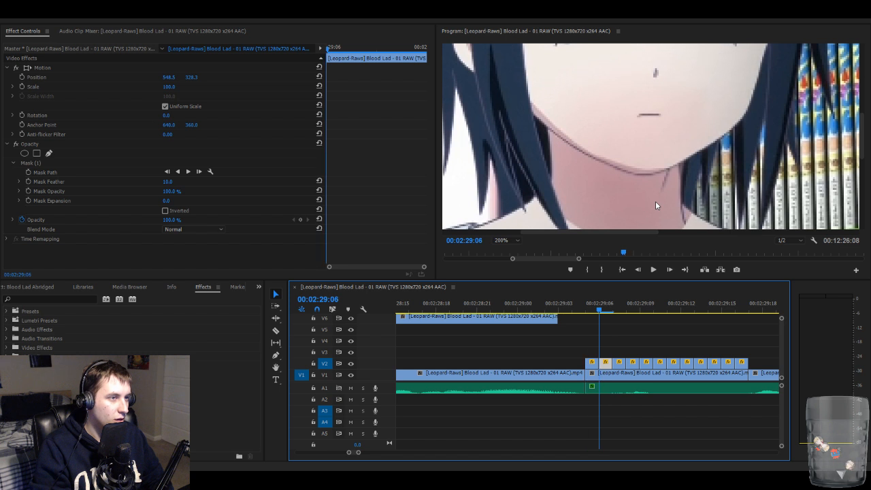
- Align the V2 mouth overlay at 00:02:29:07 with the face by nudging its position to 570, 337
key("Right")
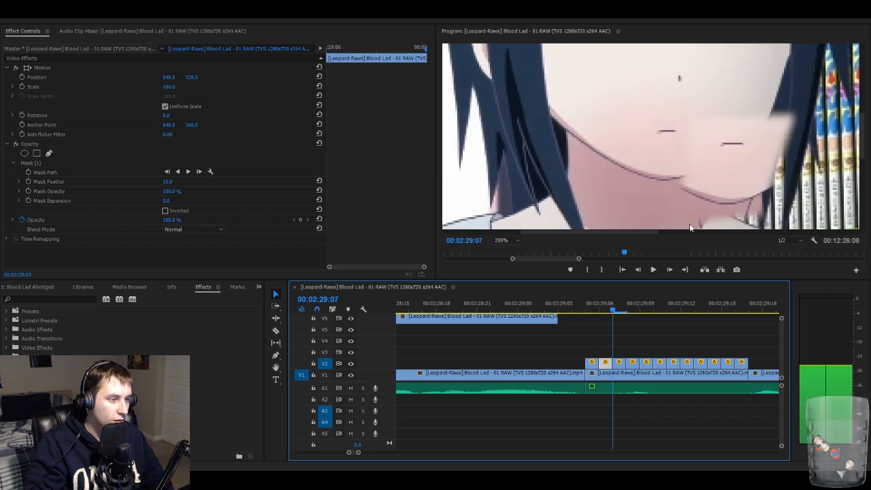
left_click(619, 361)
left_click(177, 68)
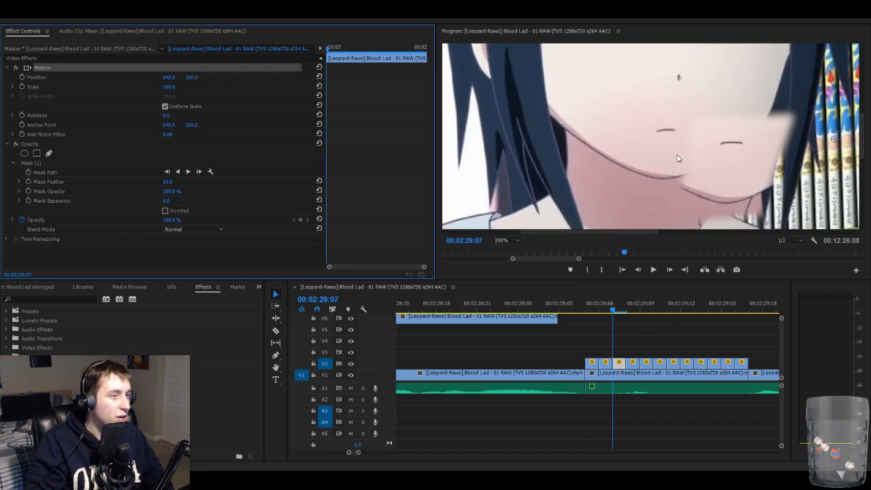
key("Left")
key("Right")
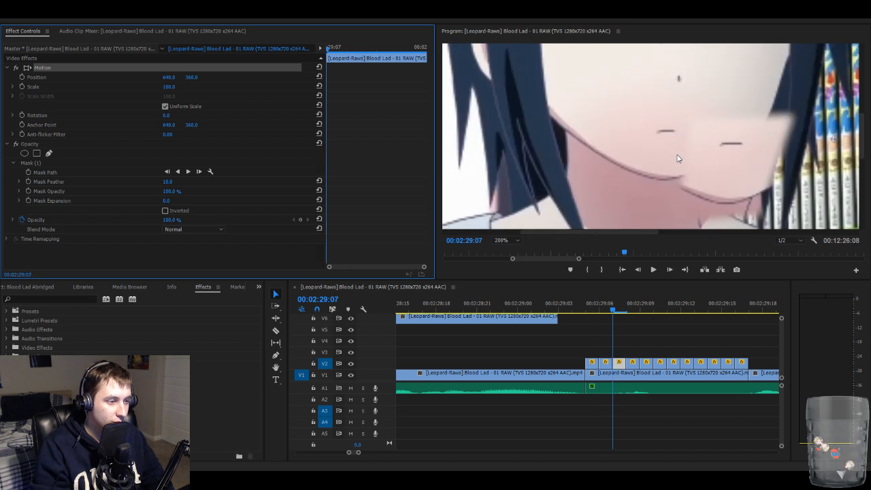
left_click(608, 129)
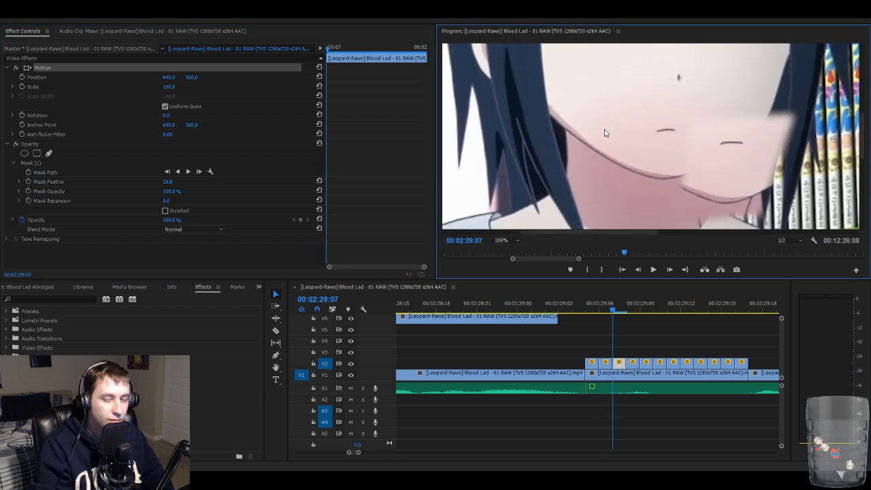
key("Left")
key("Left")
key("Left")
key("Left")
key("Left")
key("Left")
key("Left")
key("Left")
key("Left")
key("Left")
key("Left")
key("Left")
key("Left")
key("Left")
key("Left")
key("Left")
key("Left")
key("Left")
key("Left")
key("Left")
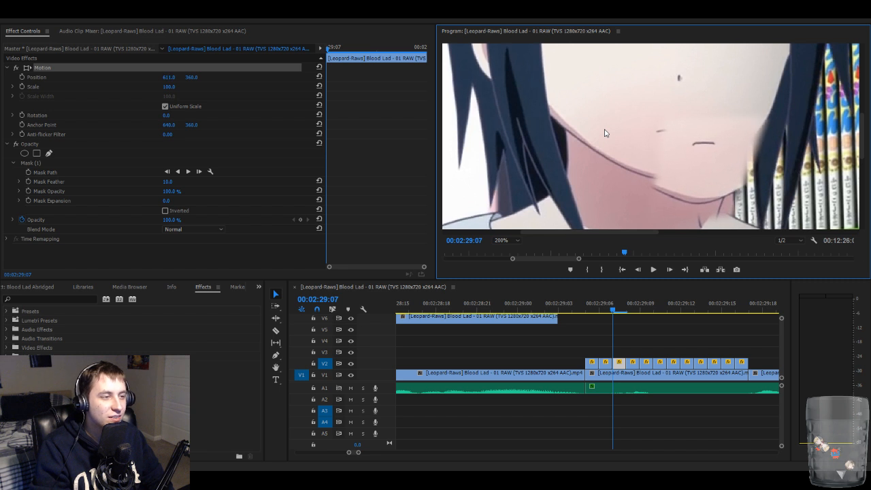
key("Left")
key("Left")
key("Left")
key("Left")
key("Left")
key("Left")
key("Left")
key("Left")
key("Left")
key("Left")
key("Left")
key("Left")
key("Left")
key("Left")
key("Up")
key("Up")
key("Up")
key("Up")
key("Up")
key("Up")
key("Up")
key("Up")
key("Up")
key("Up")
key("Up")
key("Up")
key("Up")
key("Up")
key("Up")
key("Up")
key("Up")
key("Up")
key("Up")
key("Up")
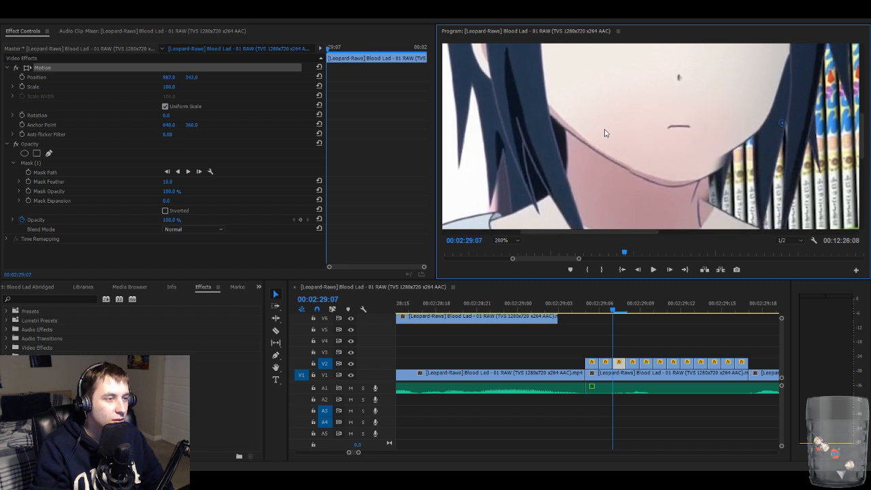
key("Left")
key("Left")
key("Left")
key("Left")
key("Left")
key("Left")
key("Left")
key("Left")
key("Left")
key("Left")
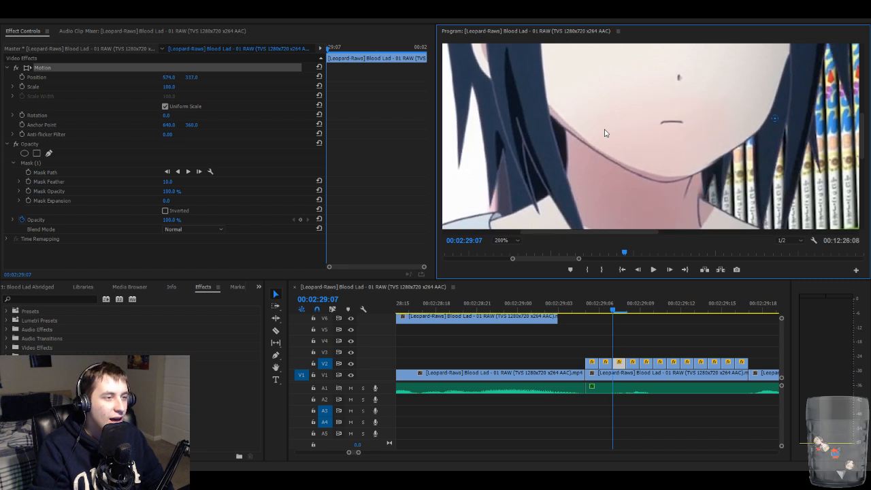
key("Left")
key("Left")
key("Left")
key("Left")
key("Left")
key("Left")
key("Left")
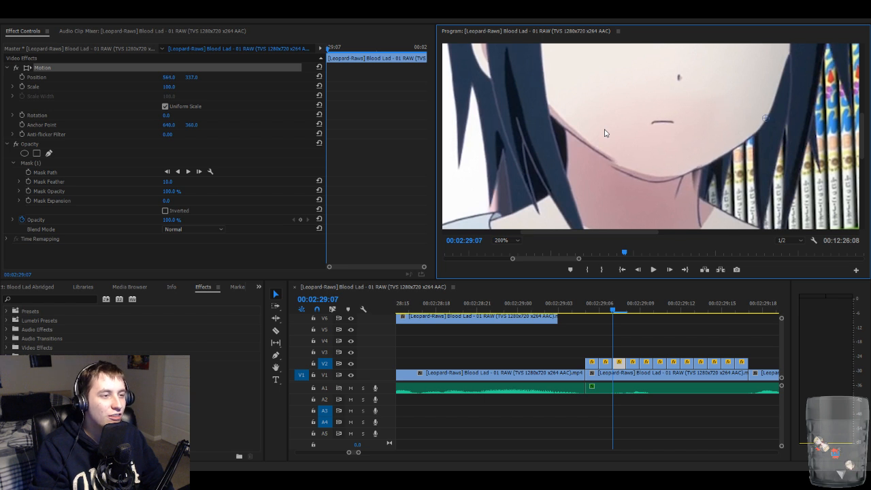
key("Down")
key("Right")
key("Right")
key("Right")
key("Right")
key("Right")
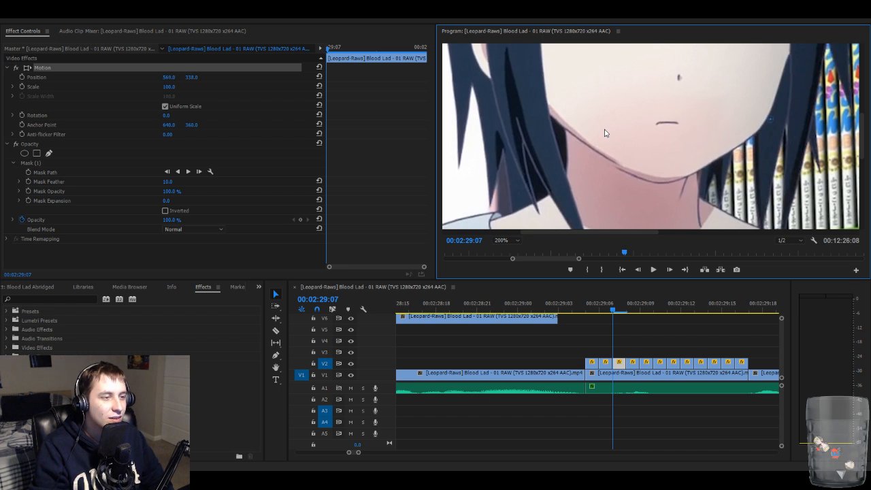
key("Right")
key("Up")
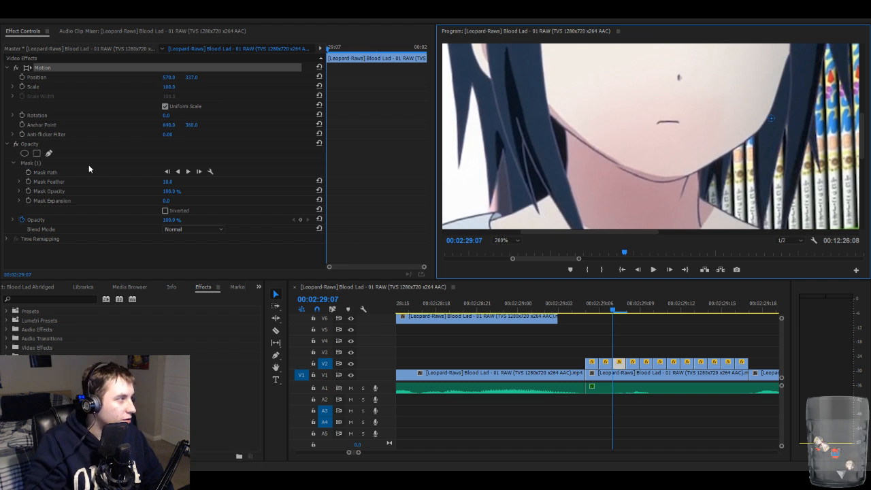
- Reshape the 00:02:29:07 overlay's mask by pulling its lower corner beside the hair inward onto the neck
left_click(57, 160)
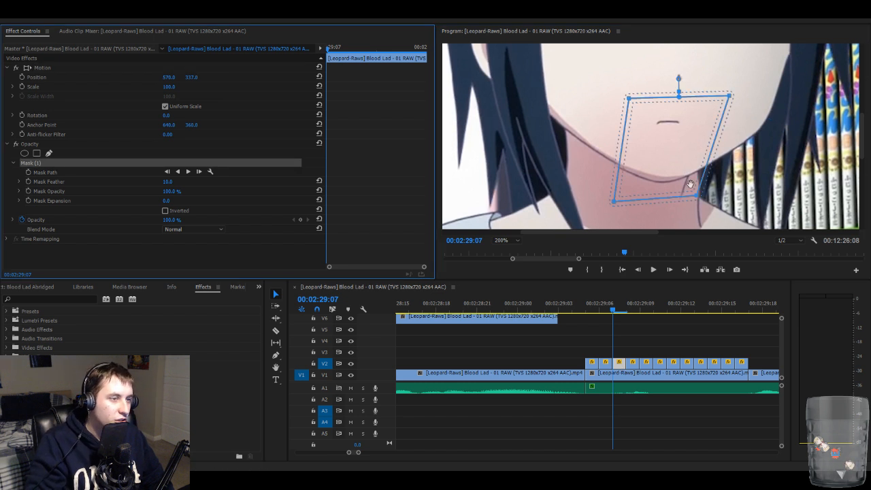
left_click_drag(701, 196, 623, 199)
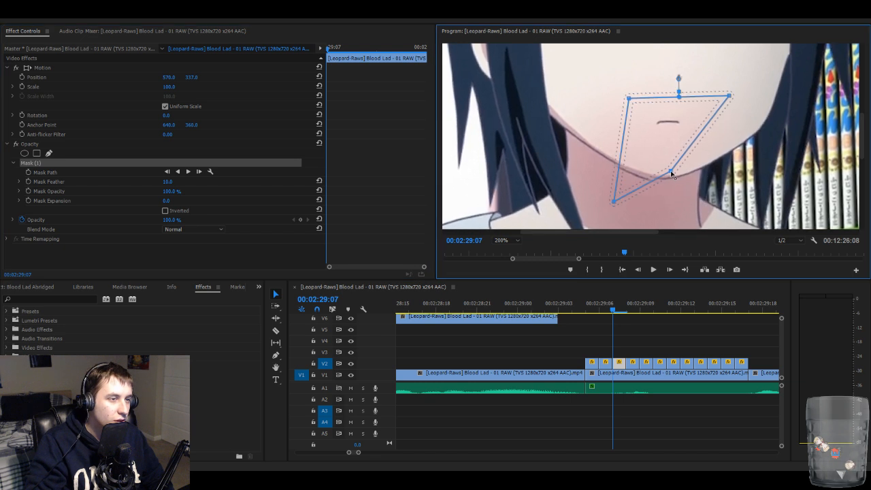
left_click(686, 182)
left_click(685, 184)
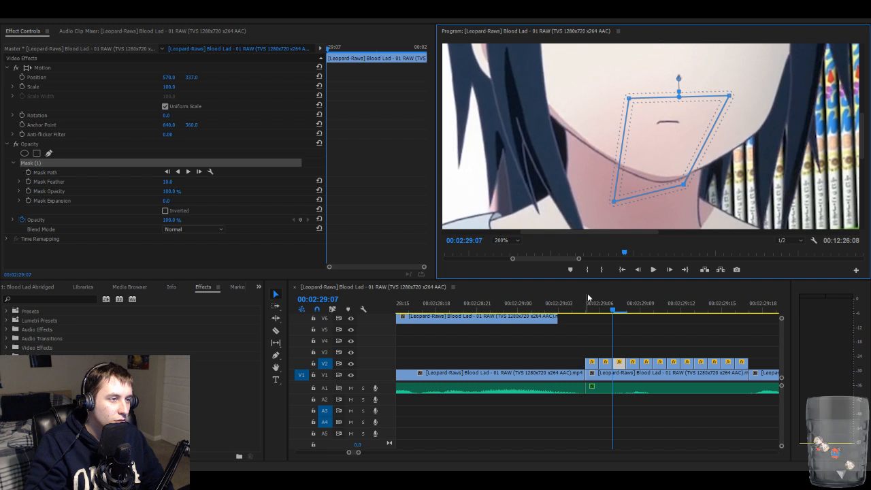
- Nudge the 00:02:29:07 overlay upward to position 570, 334 so its chin line meets the jaw
left_click(203, 69)
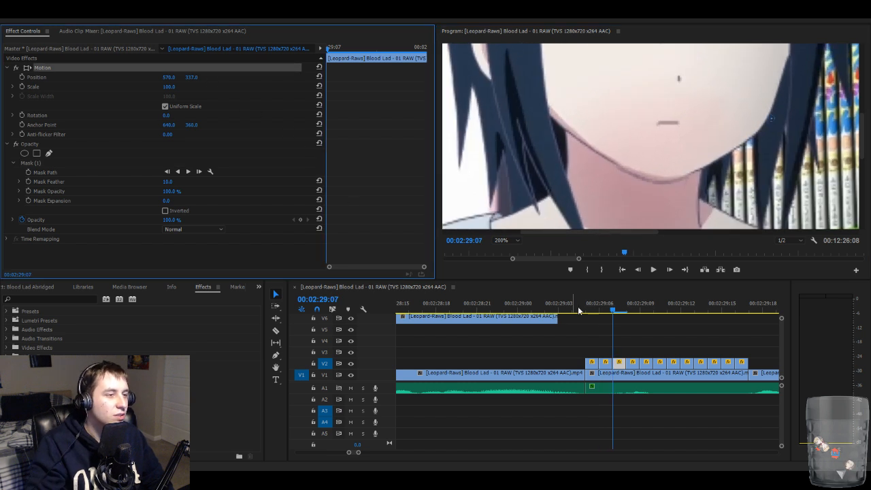
left_click_drag(633, 152, 633, 155)
key("Up")
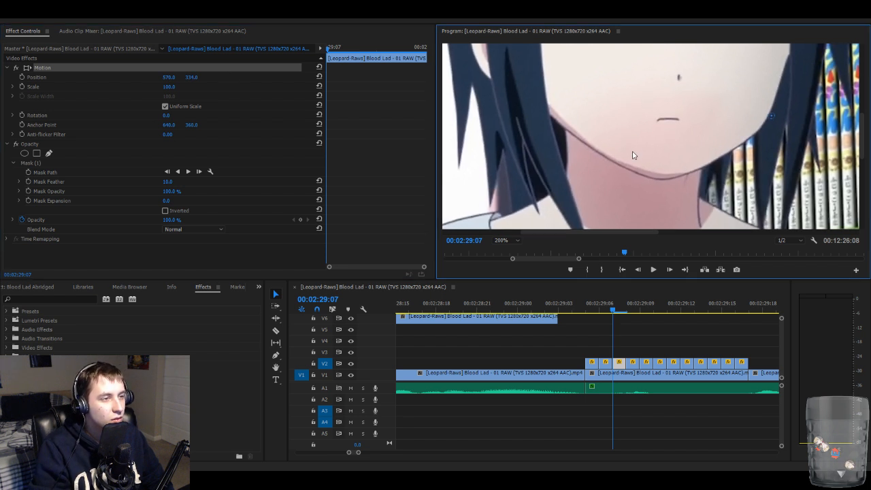
- Copy the 00:02:29:07 overlay and paste it over the remaining V2 overlays, frame by frame through 00:02:29:16
left_click(622, 368)
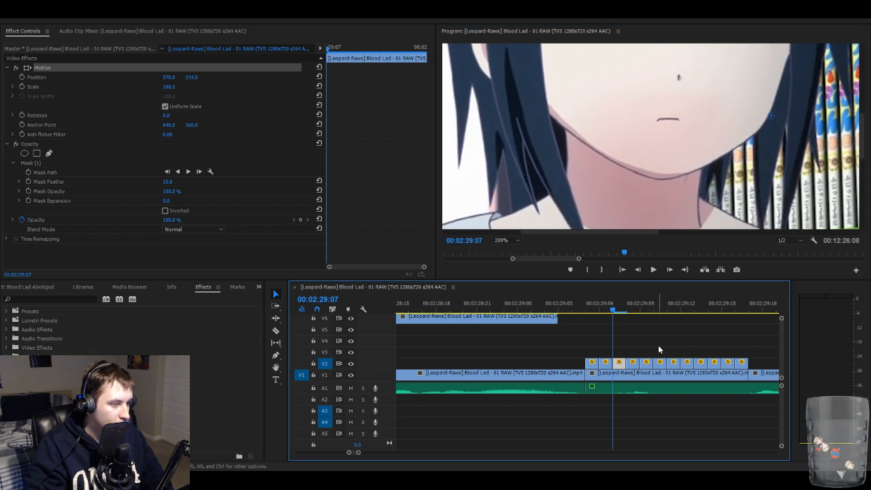
key("Right")
key("Right")
key("Right")
key("Right")
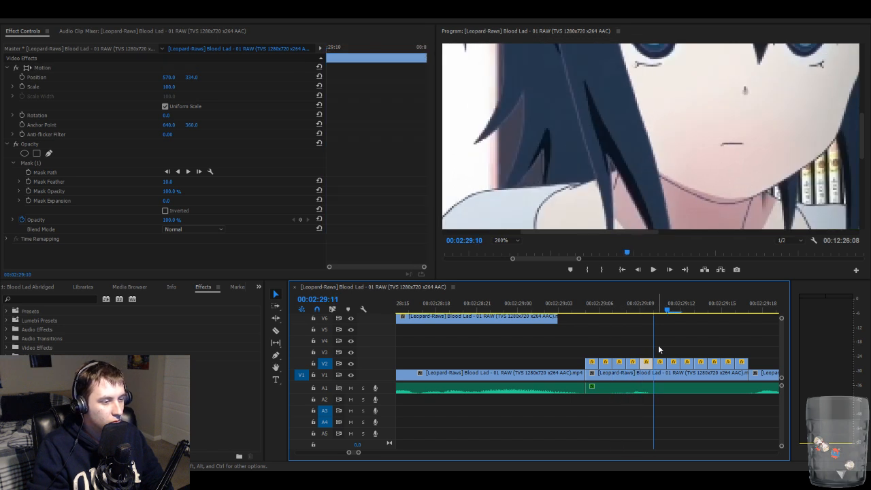
key("Right")
key("Right")
key("Right")
key("Right")
key("Right")
key("Right")
- Step back frame by frame through the V2 mouth overlays to 00:02:29:09, checking their alignment with the face
key("Left")
key("Left")
key("Left")
key("Left")
key("Left")
key("Left")
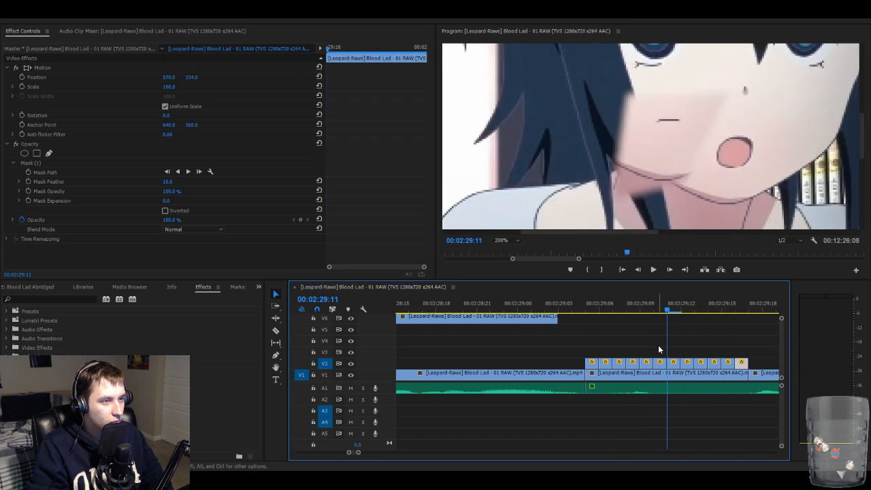
key("Left")
key("Left")
key("Left")
key("Right")
key("Left")
key("Right")
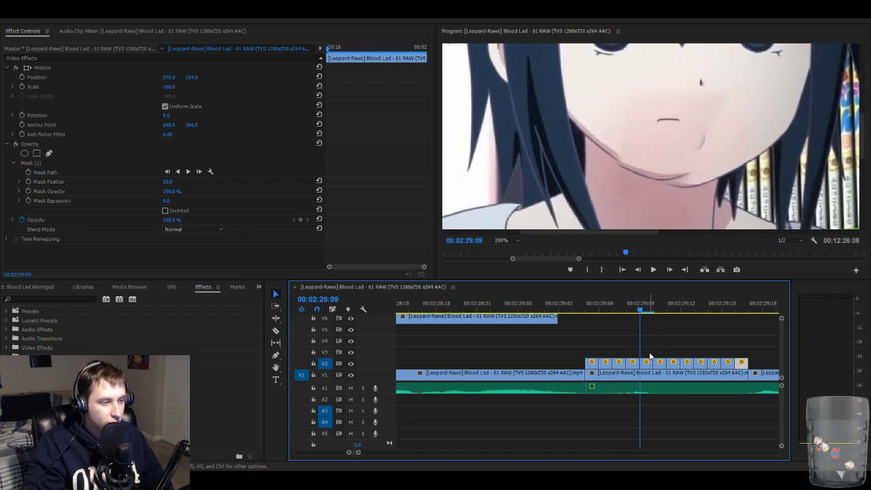
- Align the V2 mouth overlay at 00:02:29:09 with the face by nudging its position to 595, 343
left_click(650, 362)
left_click(256, 68)
left_click(626, 134)
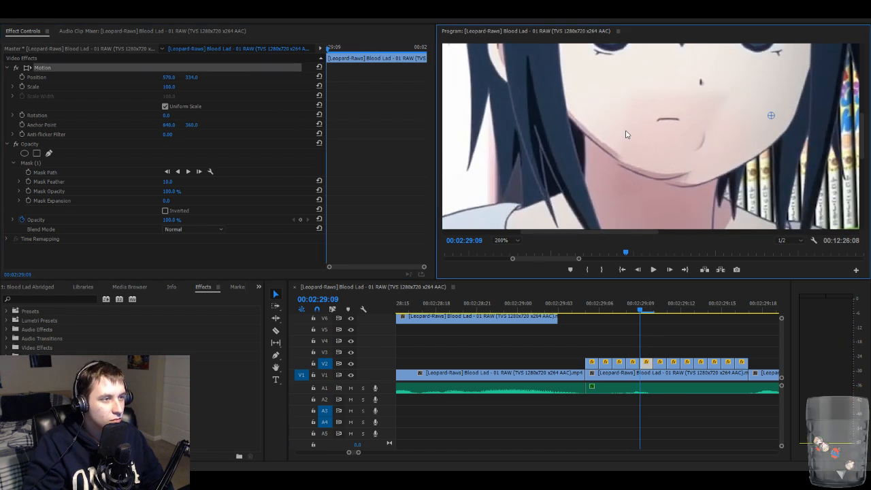
key("Right")
key("Right")
key("Right")
key("Right")
key("Right")
key("Right")
key("Right")
key("Right")
key("Right")
key("Right")
key("Right")
key("Right")
key("Right")
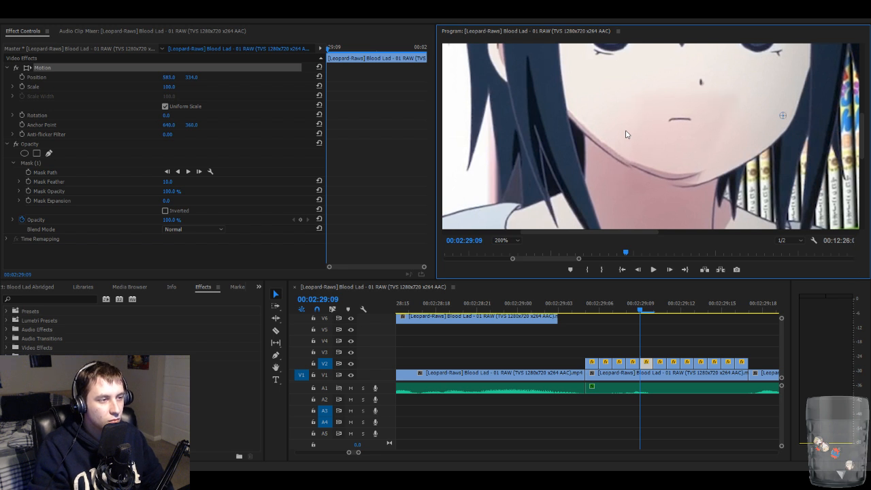
key("Right")
key("Right")
key("Right")
key("Right")
key("Right")
key("Right")
key("Right")
key("Right")
key("Right")
key("Right")
key("Down")
key("Down")
key("Down")
key("Down")
key("Down")
key("Down")
key("Down")
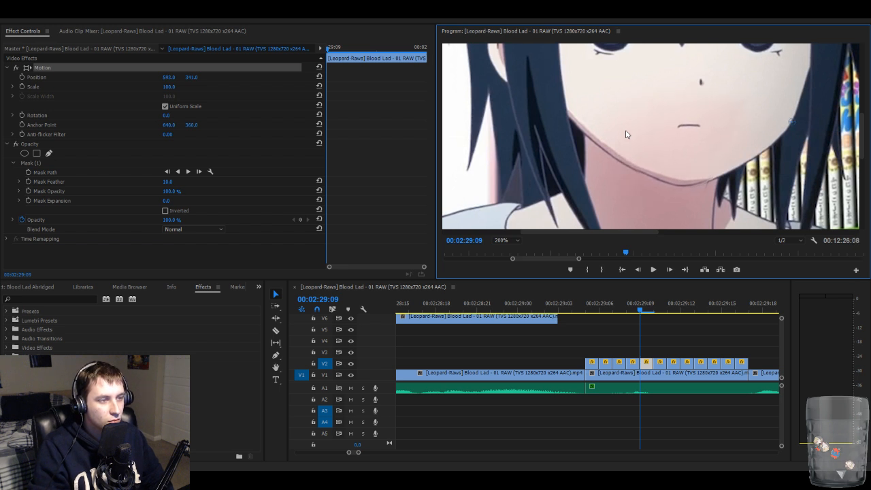
key("Right")
key("Right")
key("Down")
key("Down")
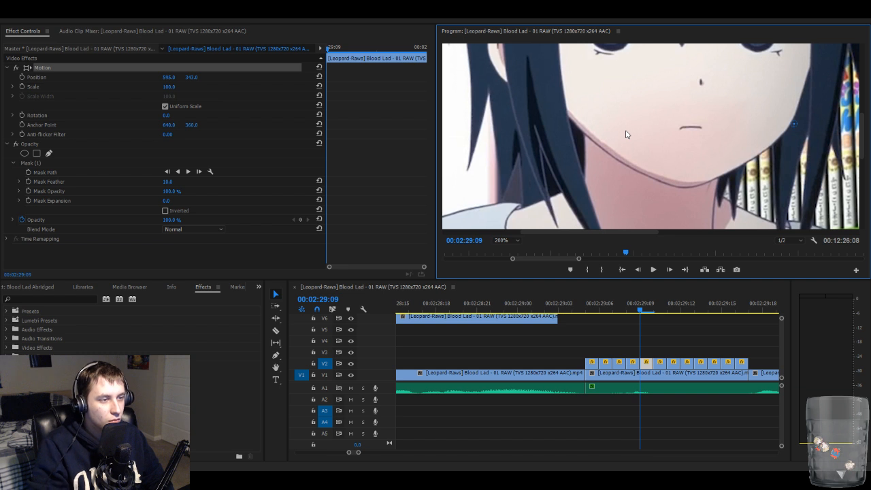
left_click(709, 344)
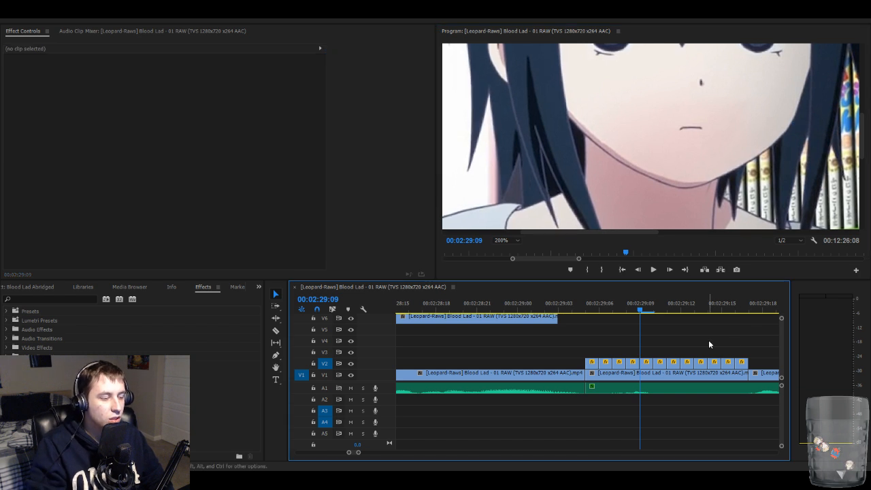
- Align the V2 mouth overlay at 00:02:29:10 with the face by nudging its position to 594, 343
key("Right")
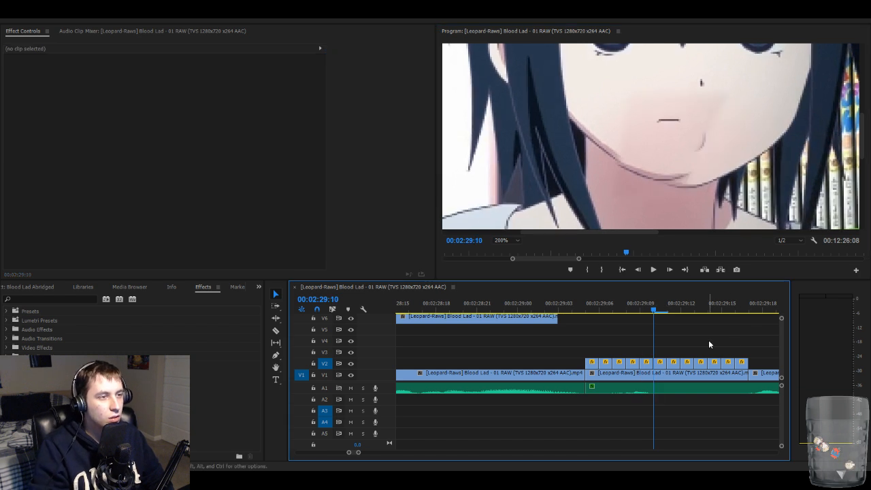
left_click(655, 367)
left_click(167, 69)
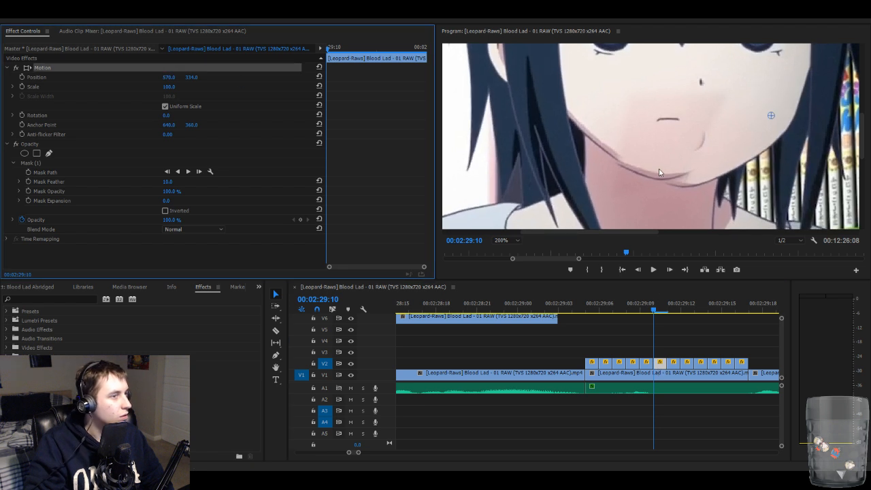
left_click(659, 172)
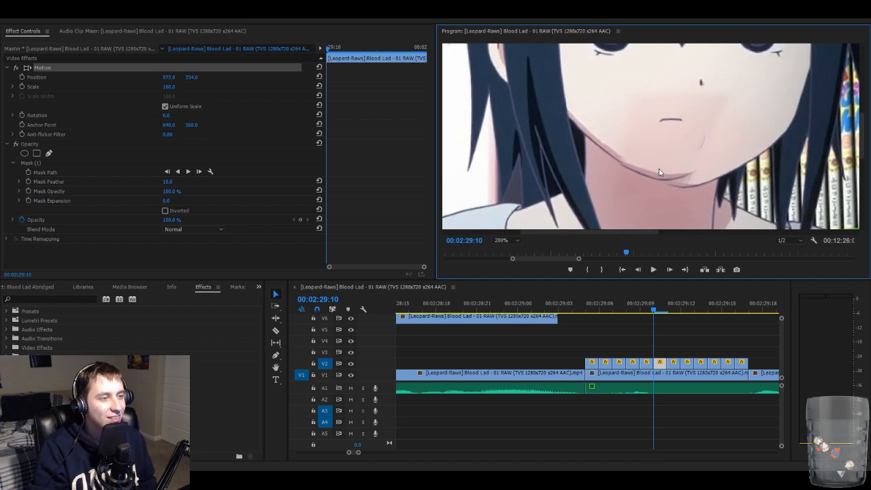
key("Right")
key("Right")
key("Right")
key("Right")
key("Right")
key("Right")
key("Right")
key("Right")
key("Right")
key("Right")
key("Right")
key("Right")
key("Right")
key("Right")
key("Right")
key("Right")
key("Right")
key("Right")
key("Right")
key("Right")
key("Down")
key("Down")
key("Down")
key("Down")
key("Down")
key("Down")
key("Down")
key("Down")
key("Down")
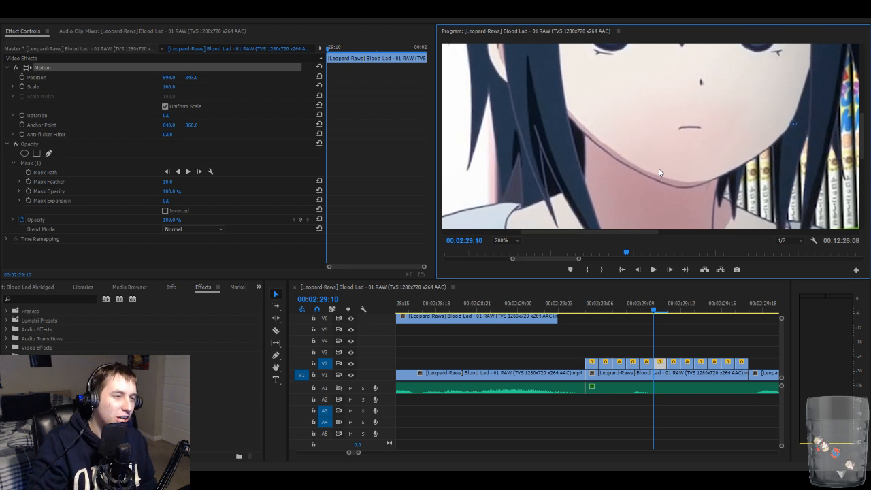
left_click(723, 336)
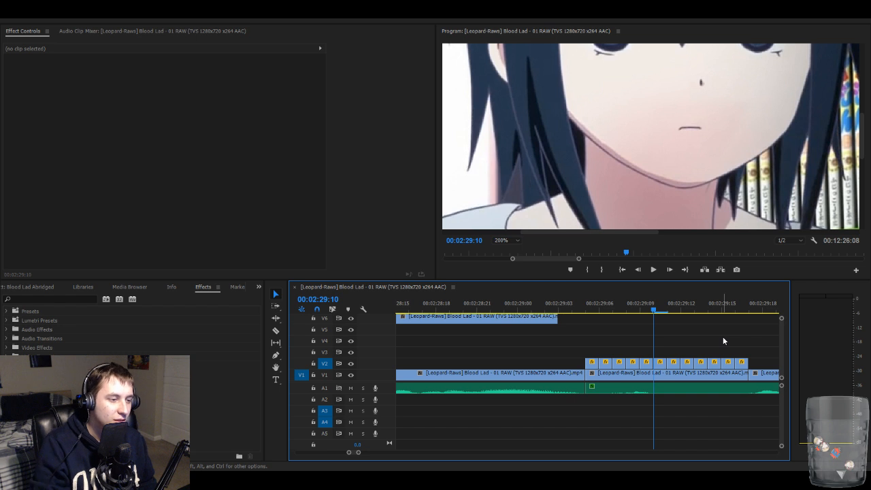
- Select the Motion effect of the V2 mouth overlay at 00:02:29:11
key("Right")
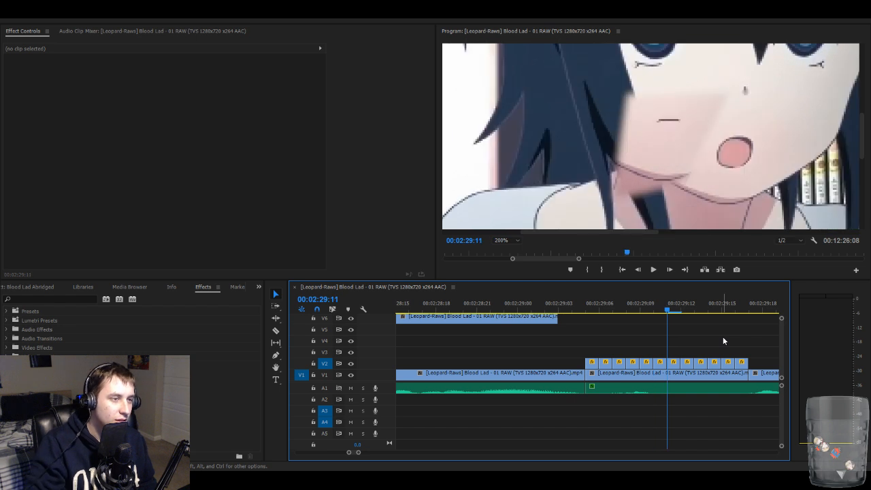
left_click(672, 373)
left_click(241, 68)
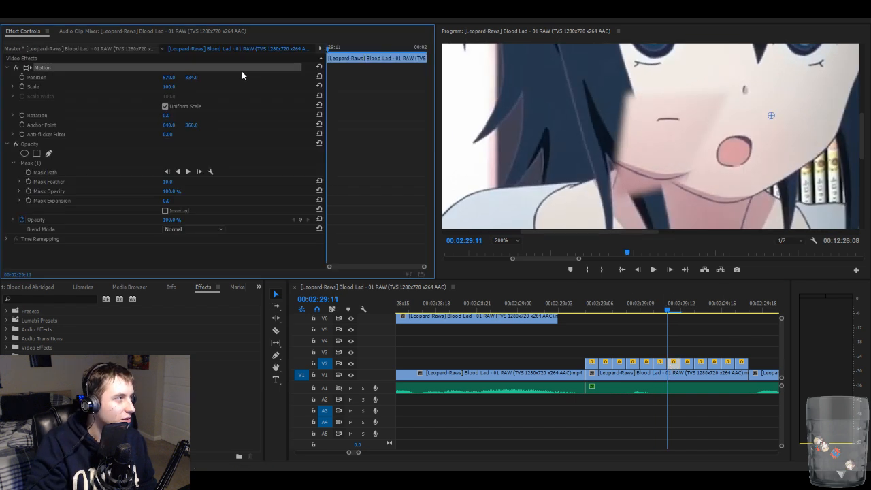
key("Right")
key("Right")
key("Right")
key("Right")
key("Right")
key("Right")
key("Right")
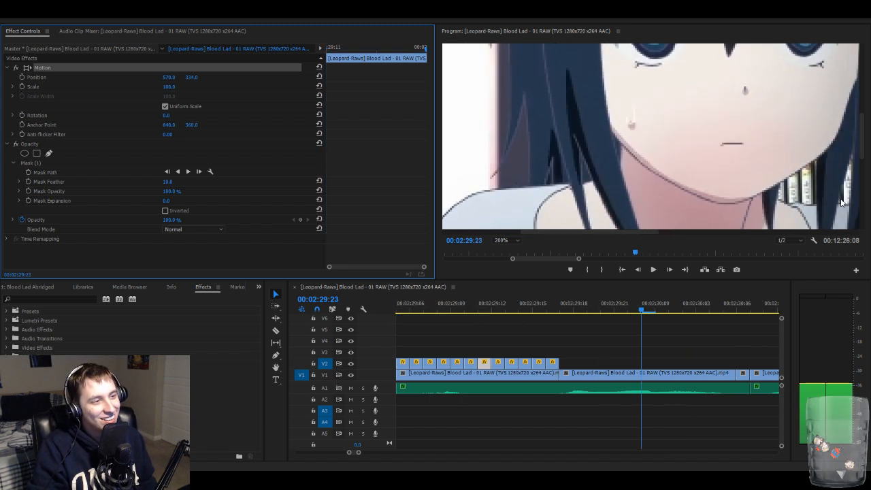
key("Left")
key("Left")
key("Left")
key("Left")
key("Left")
key("Left")
key("Left")
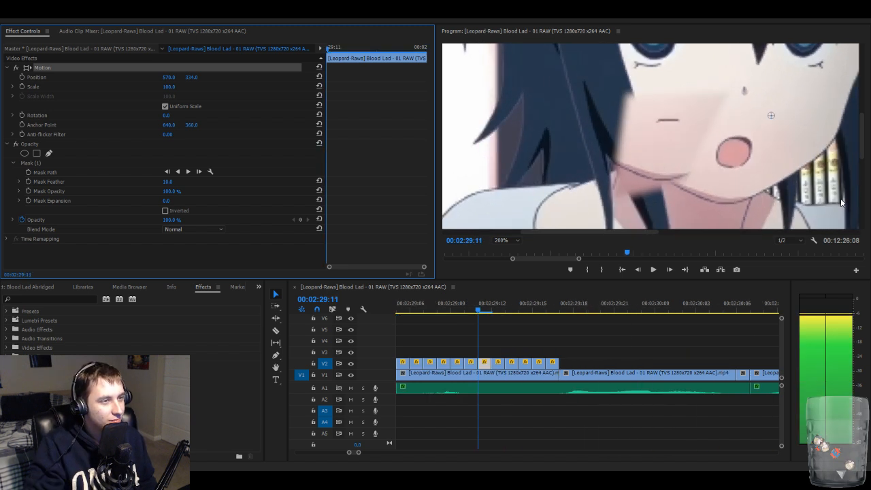
- Nudge the 00:02:29:11 overlay over the girl's open mouth and match it to the jaw line at position 642, 360
left_click(652, 109)
key("Right")
key("Right")
key("Right")
key("Right")
key("Right")
key("Right")
key("Right")
key("Right")
key("Right")
key("Right")
key("Right")
key("Right")
key("Right")
key("Right")
key("Right")
key("Right")
key("Right")
key("Right")
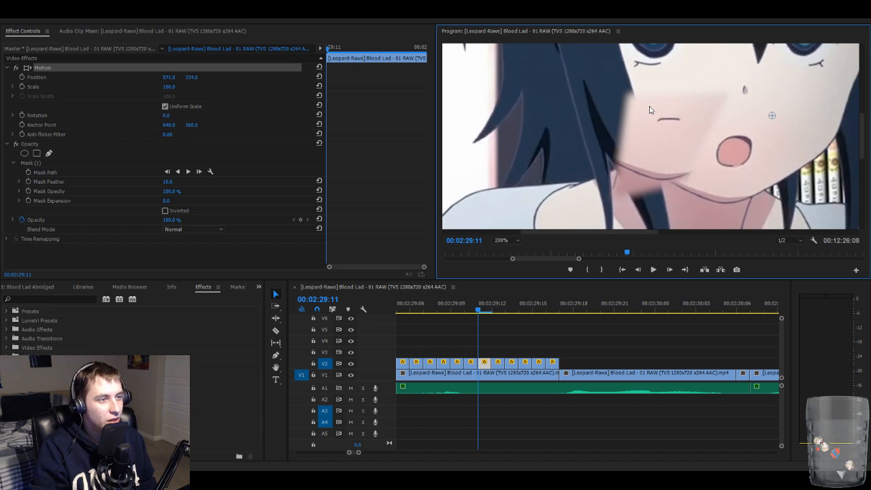
key("shift+Right")
key("shift+Right")
key("shift+Right")
key("shift+Right")
key("shift+Right")
key("shift+Right")
key("shift+Right")
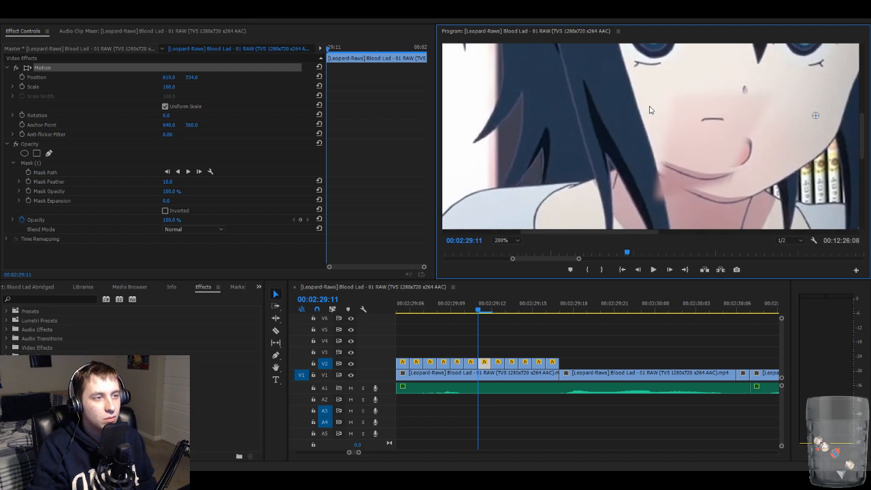
key("Down")
key("shift+Left")
key("shift+Left")
key("shift+Left")
key("shift+Left")
key("shift+Left")
key("shift+Down")
key("shift+Down")
key("shift+Down")
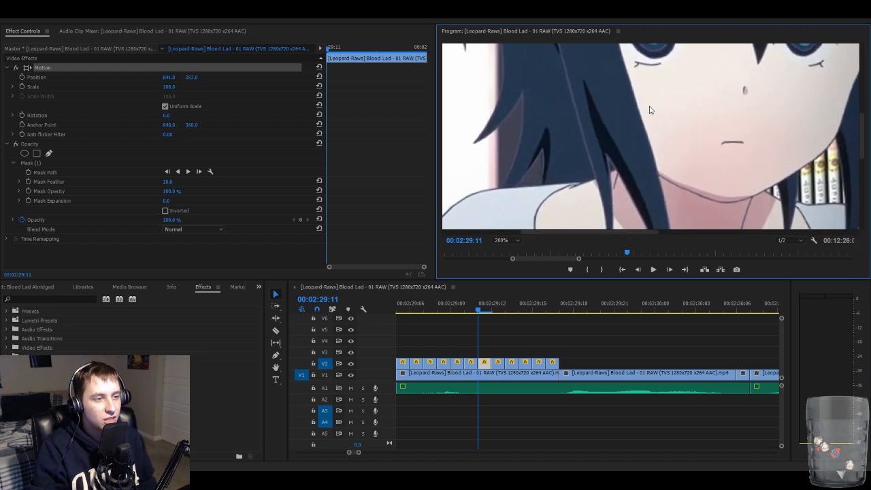
key("Up")
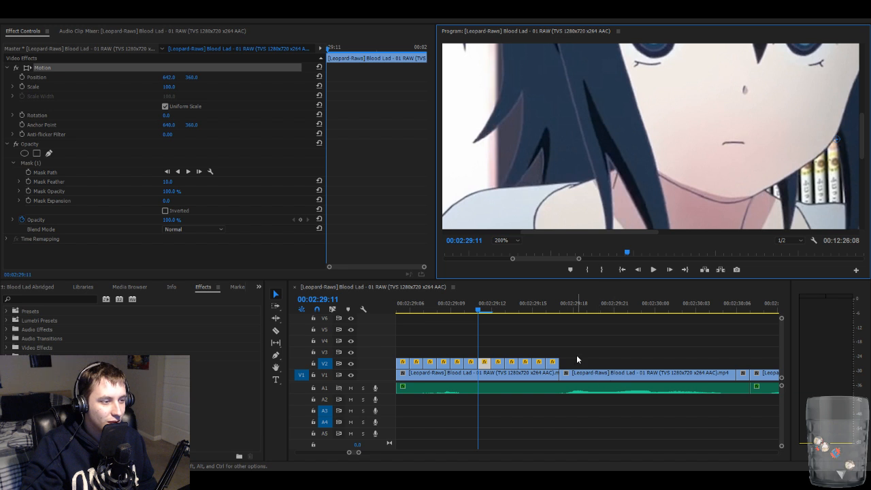
left_click(573, 337)
- Copy the aligned 00:02:29:11 overlay and paste it over the V2 overlays from 00:02:29:12 through 00:02:29:15
key("Right")
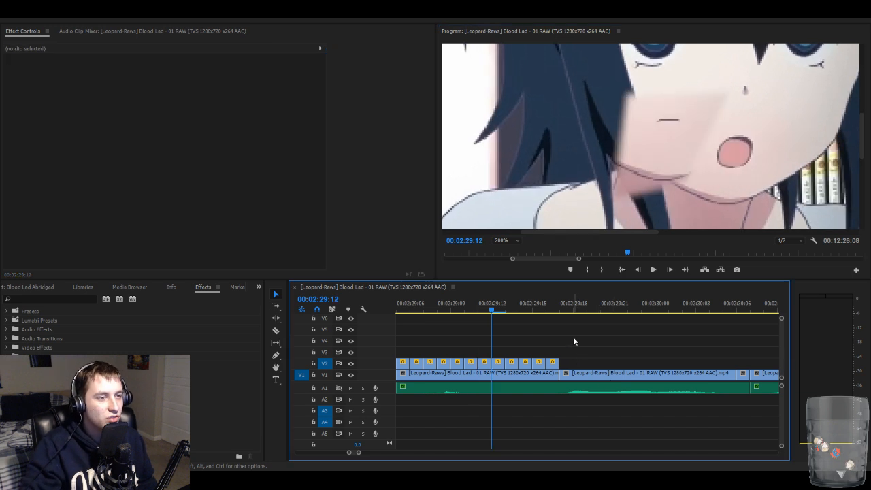
left_click(499, 362)
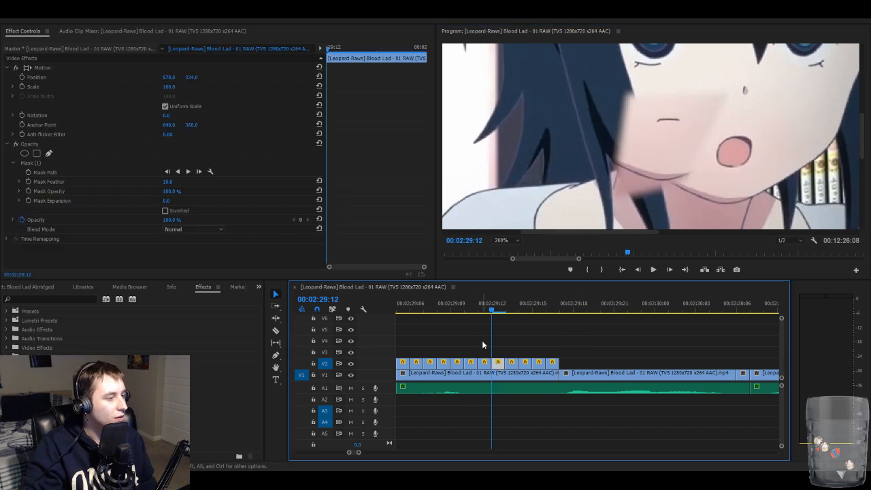
key("Left")
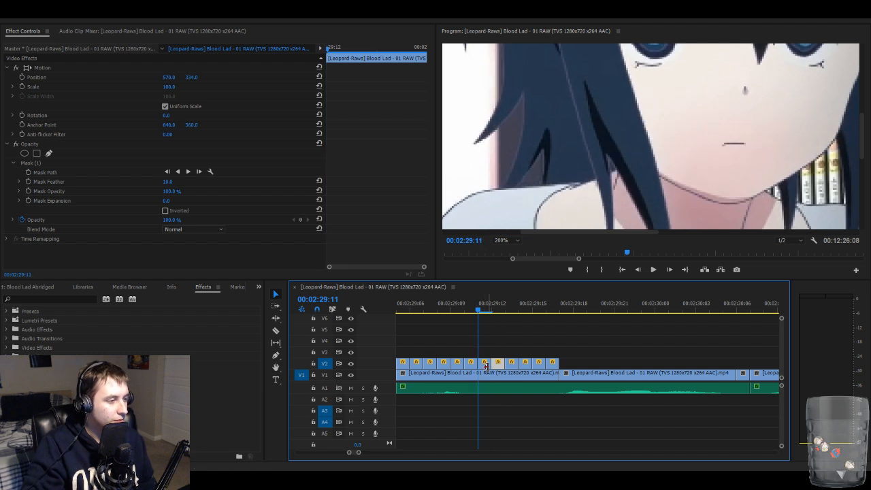
left_click(485, 363)
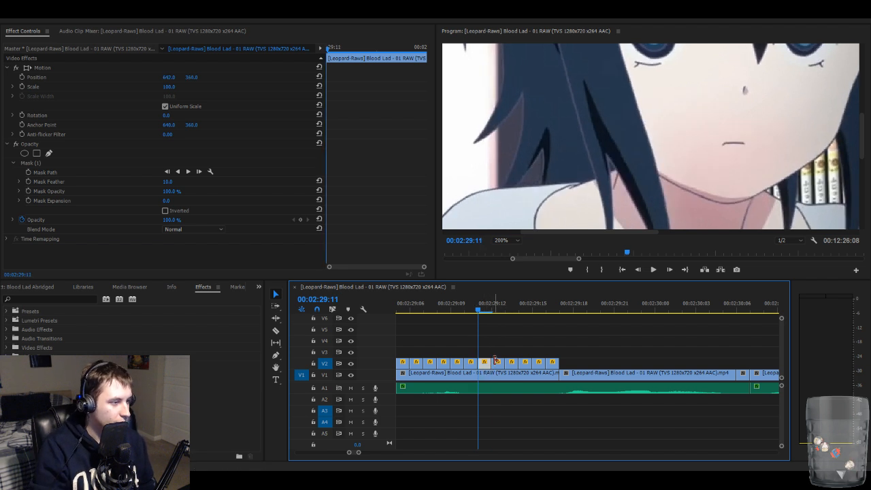
key("Right")
key("Right")
key("Right")
key("Right")
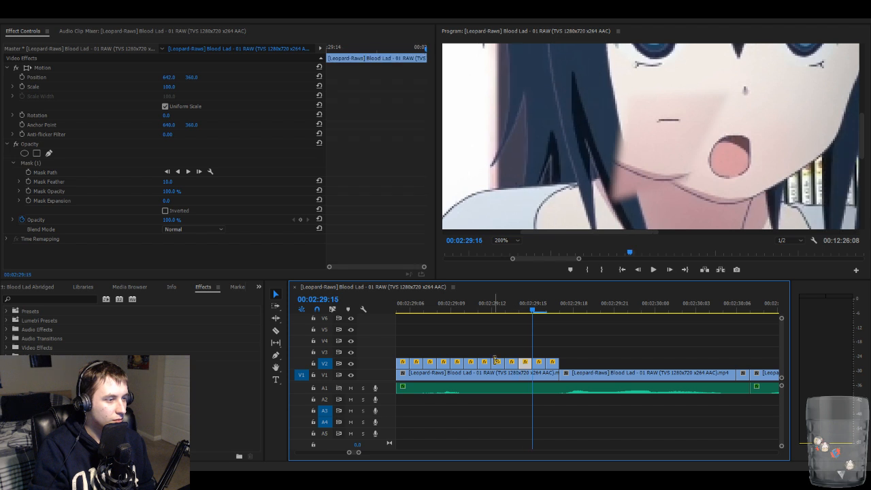
key("Right")
key("Right")
key("Left")
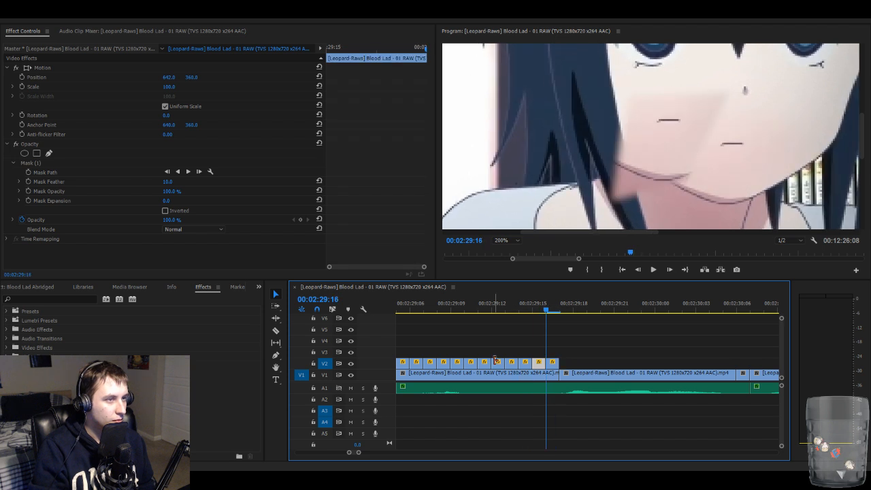
- Delete the surplus V2 mouth overlay clip at 00:02:29:16
left_click(552, 362)
key("Delete")
key("Left")
key("Left")
key("Left")
key("Left")
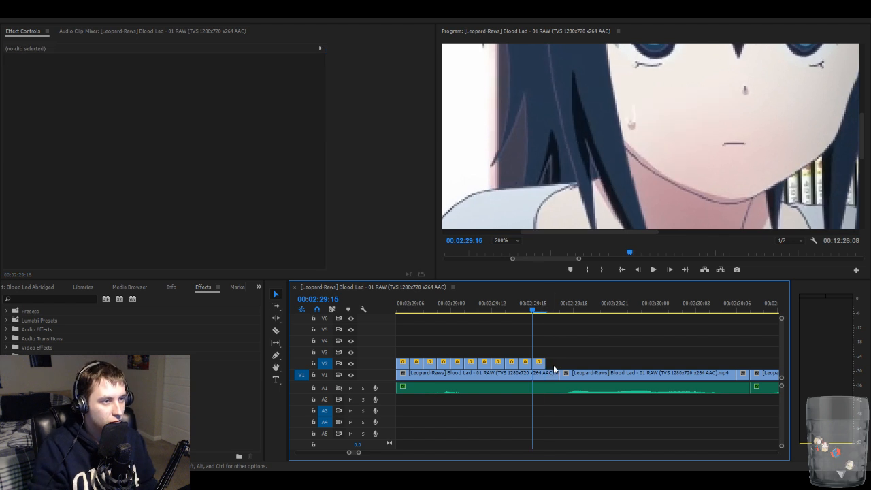
- Step frame by frame through the V2 mouth overlays between 00:02:29:05 and 00:02:29:16 to check how the closed mouth follows the face
key("Right")
key("Right")
key("Right")
key("Right")
key("Right")
key("Right")
key("Right")
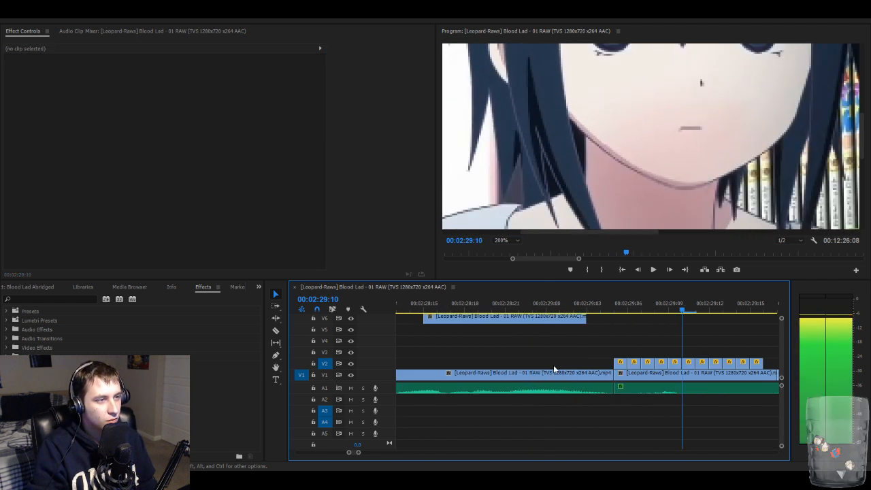
key("Left")
key("shift+Left")
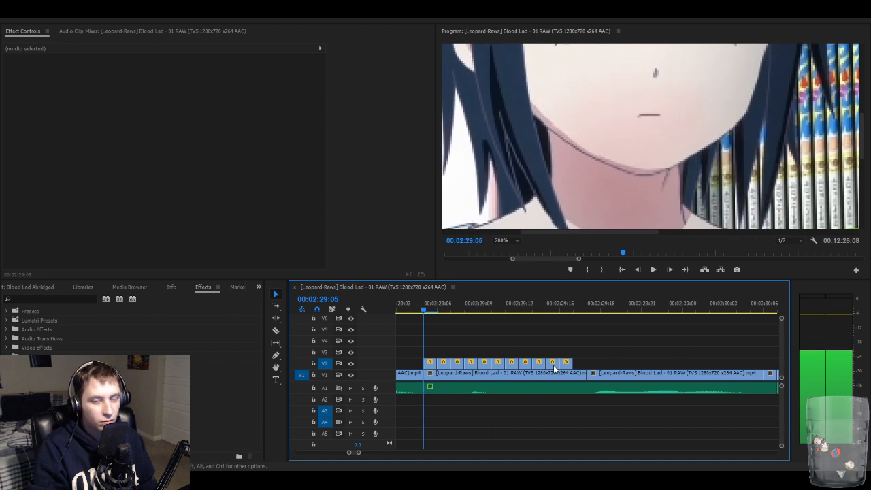
key("Right")
key("Right")
key("Right")
key("Right")
key("Right")
key("Right")
key("Right")
key("Right")
key("Right")
key("Right")
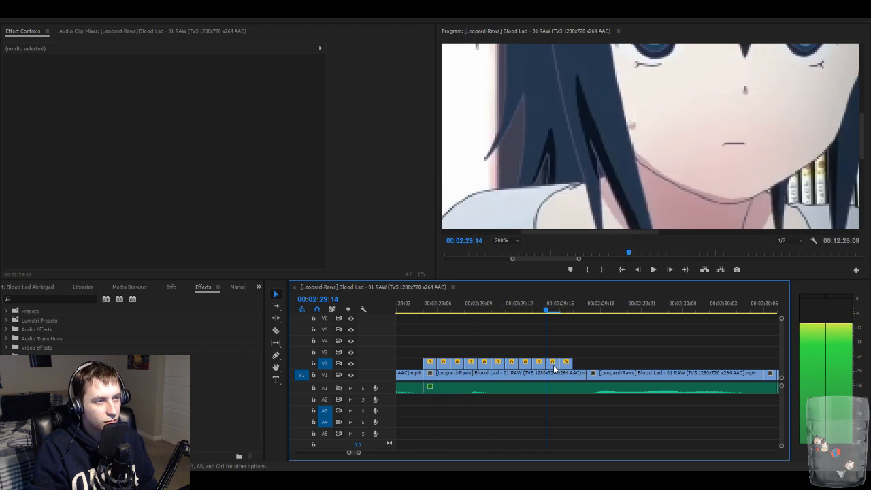
key("Right")
key("Right")
key("Left")
key("Right")
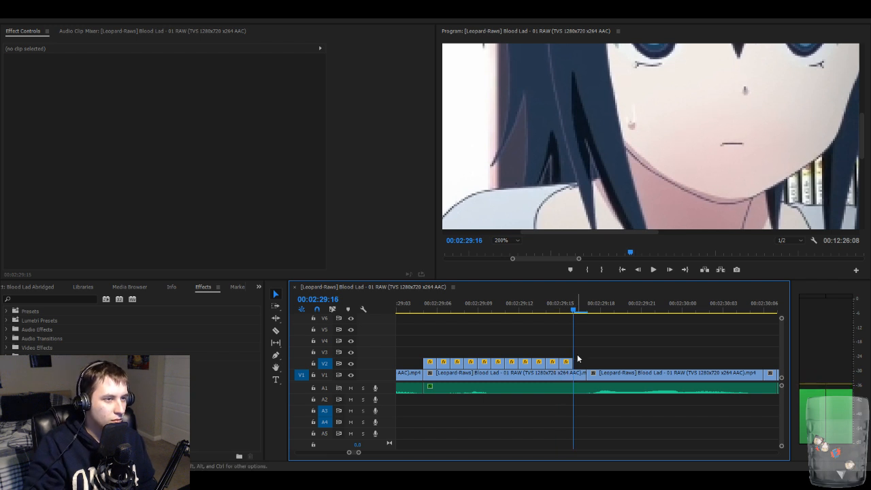
key("Left")
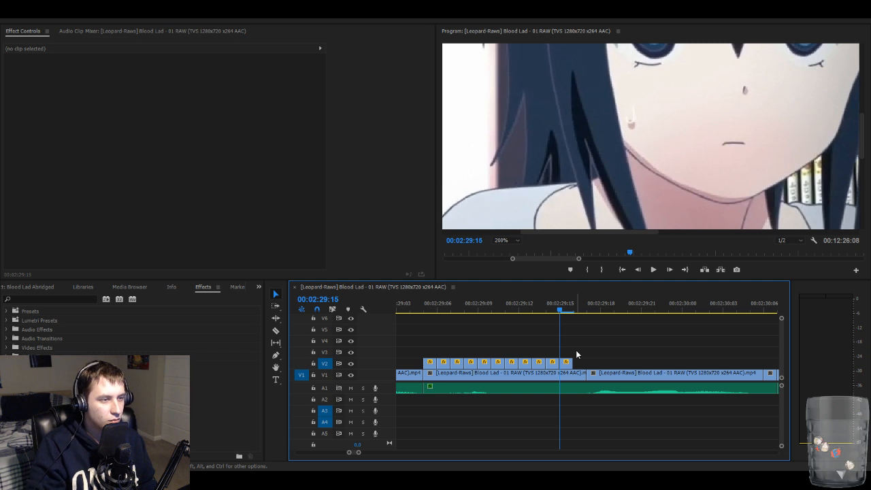
left_click(576, 351)
key("Delete")
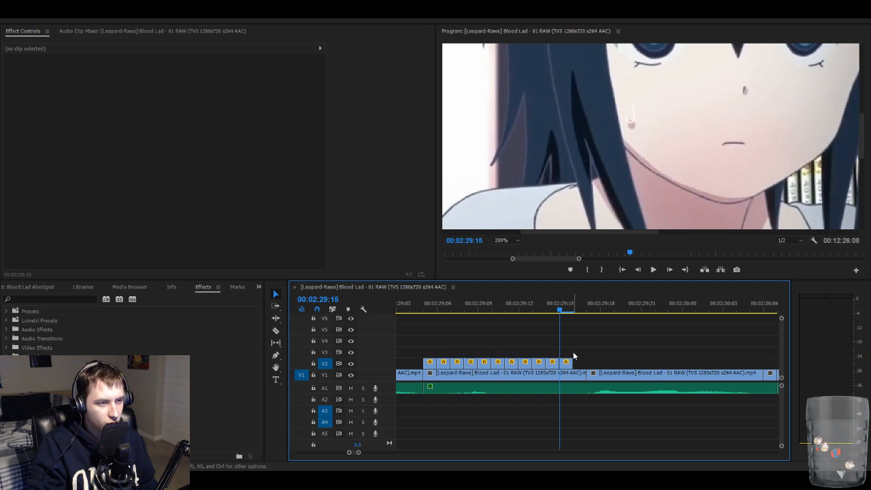
- Shorten the V6 talking-girl clip to about four frames and move it to V4, starting at 00:02:29:16
key("minus")
key("minus")
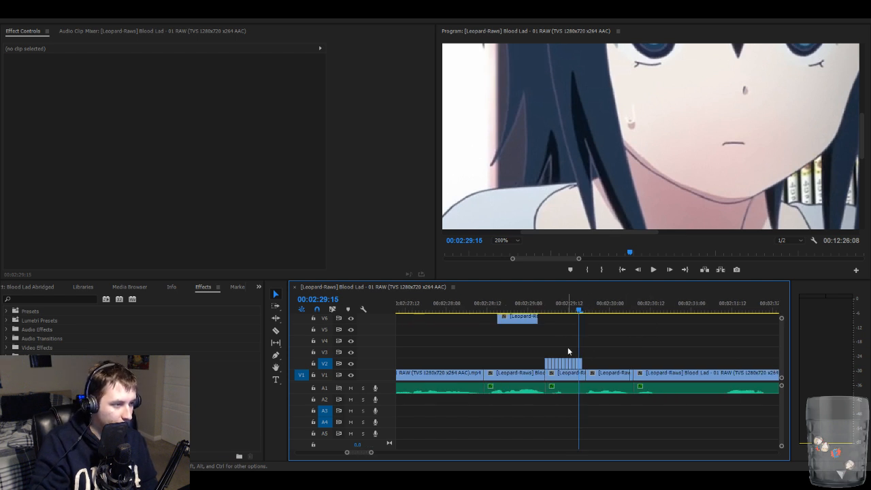
left_click(517, 241)
left_click(517, 241)
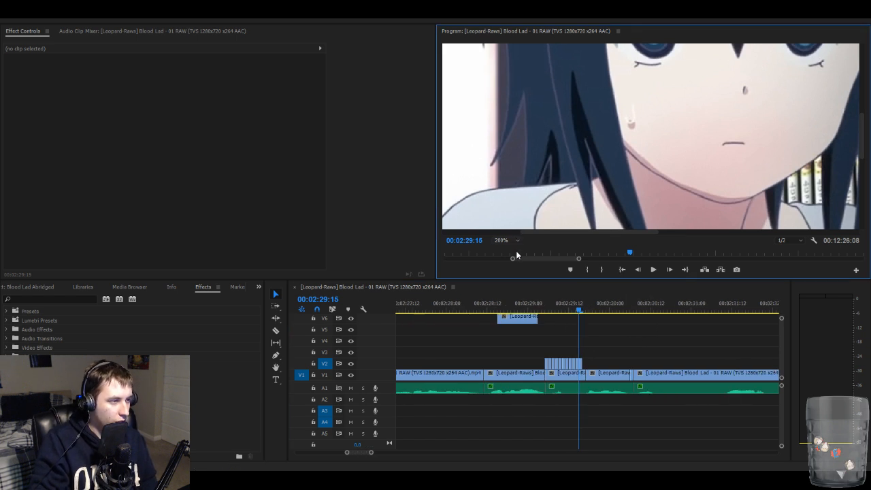
left_click(516, 251)
left_click_drag(510, 303, 500, 311)
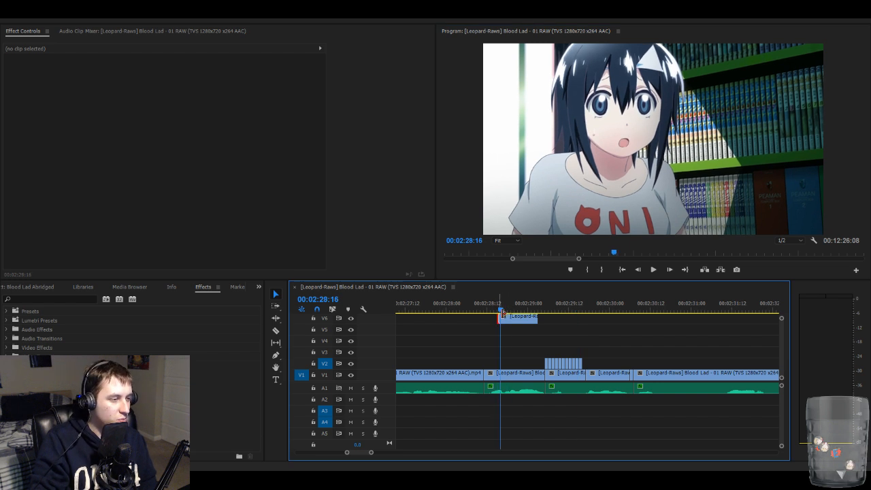
left_click_drag(503, 314, 609, 342)
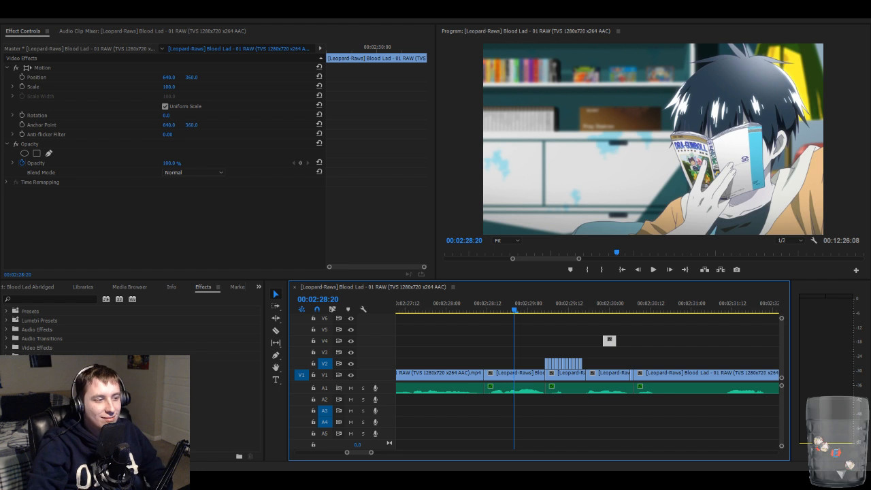
left_click(606, 310)
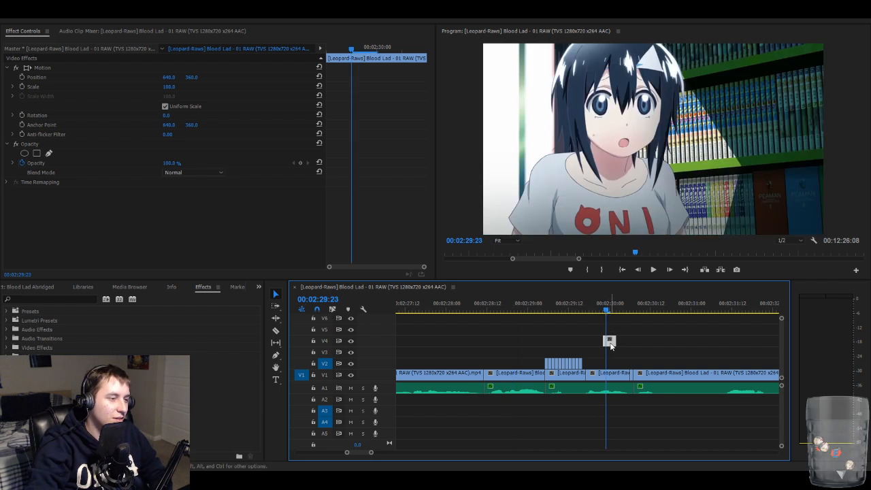
left_click_drag(609, 340, 589, 335)
- Make V4 the targeted video track instead of V2 and cut its clip into single frames at 00:02:29:17, 00:02:29:18 and 00:02:29:19
left_click(582, 309)
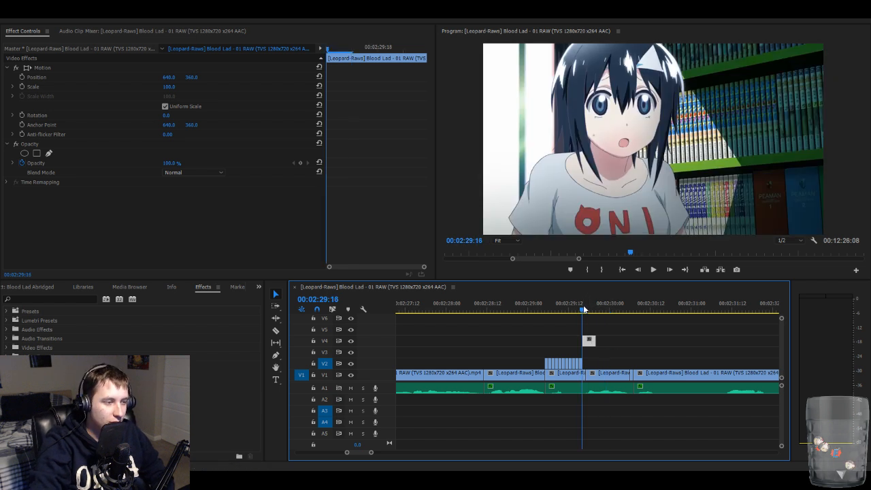
left_click(585, 309)
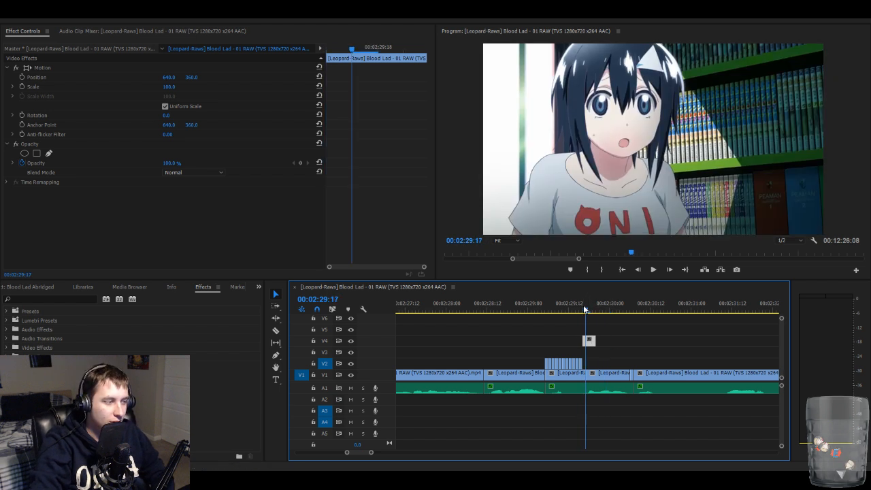
left_click(325, 341)
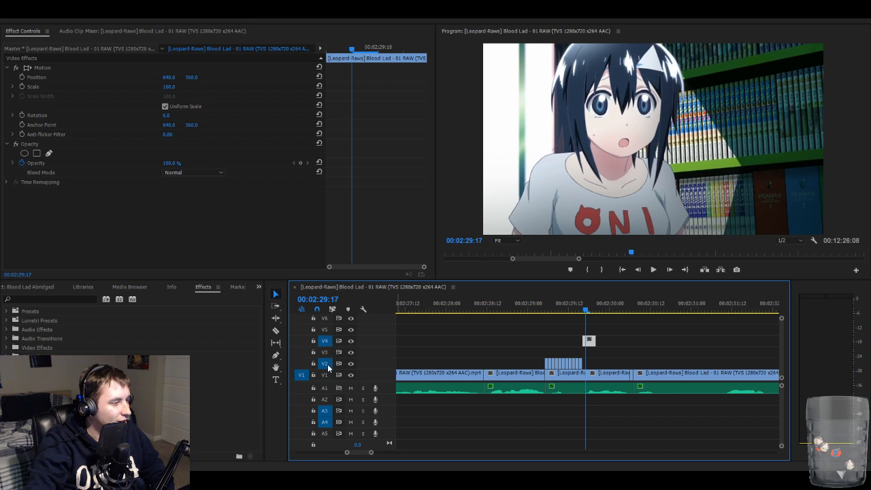
left_click(326, 365)
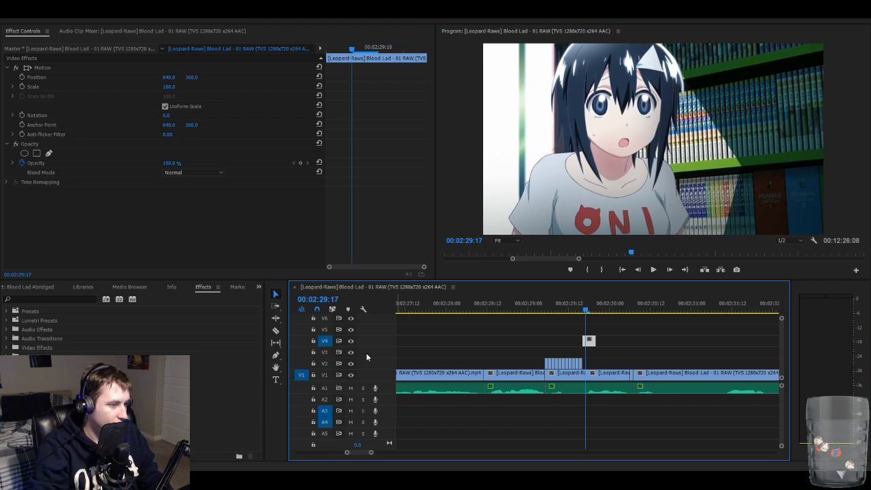
key("Right")
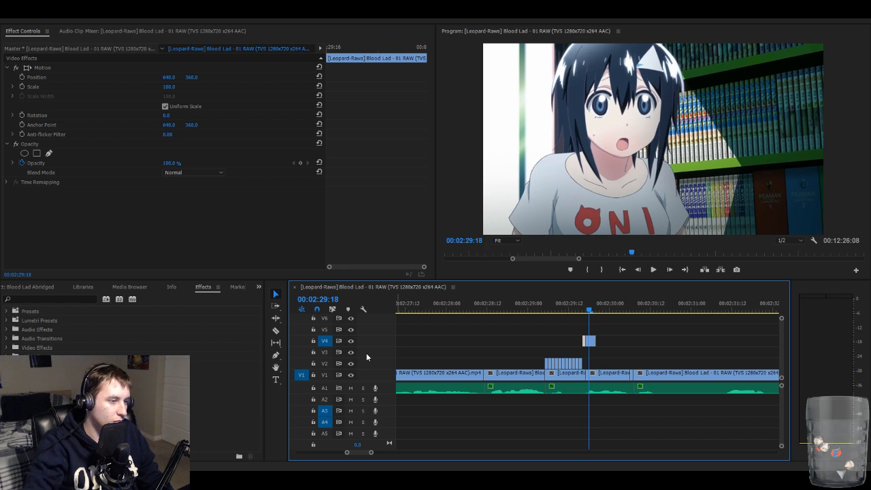
key("Right")
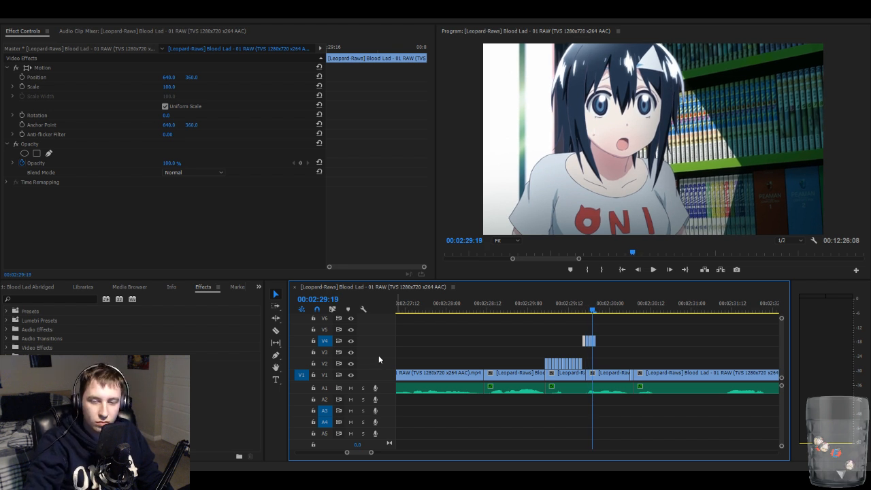
- Delete the second and fourth one-frame pieces on V4, keeping the ones at 00:02:29:16 and 00:02:29:18
left_click(592, 347)
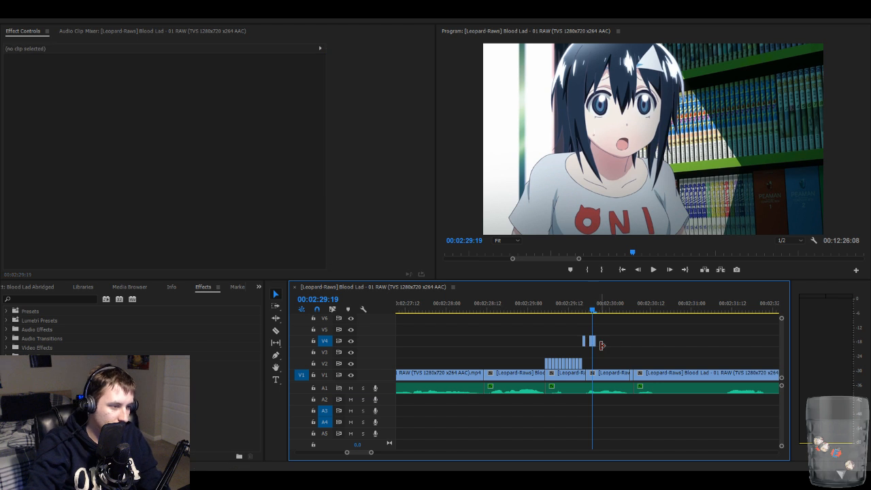
left_click(590, 342)
left_click(594, 344)
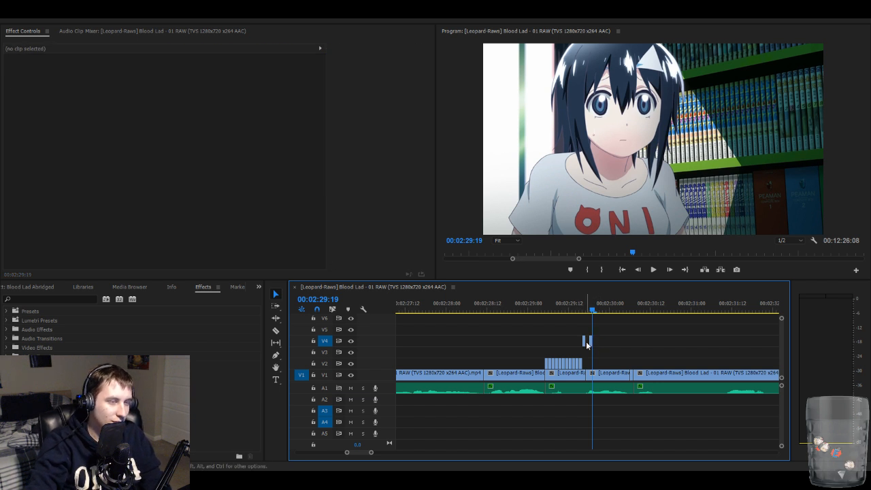
- Step between 00:02:29:13 and 00:02:29:18 to compare the mouth shapes of the two remaining V4 frames
key("Left")
key("Left")
key("Left")
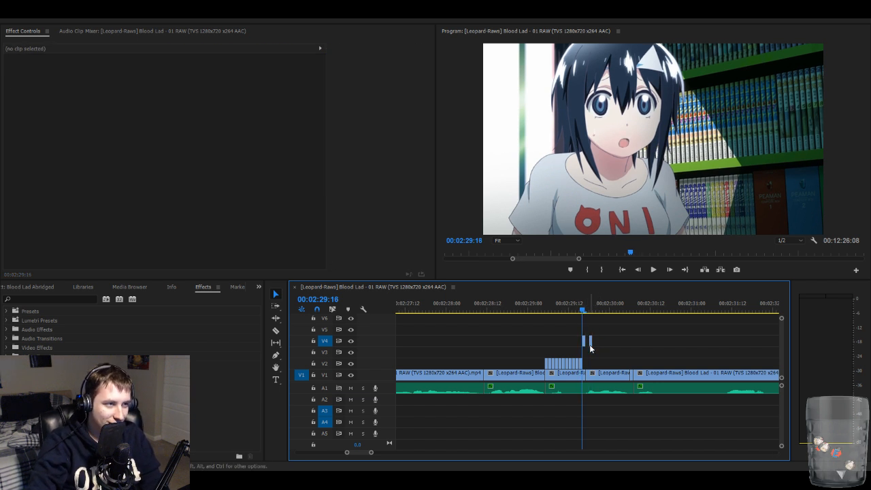
key("Right")
key("Right")
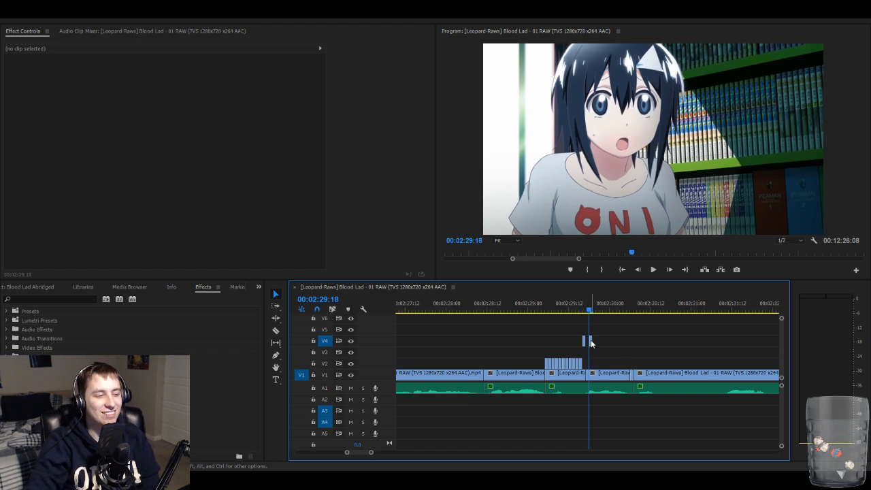
key("Left")
key("Left")
key("Left")
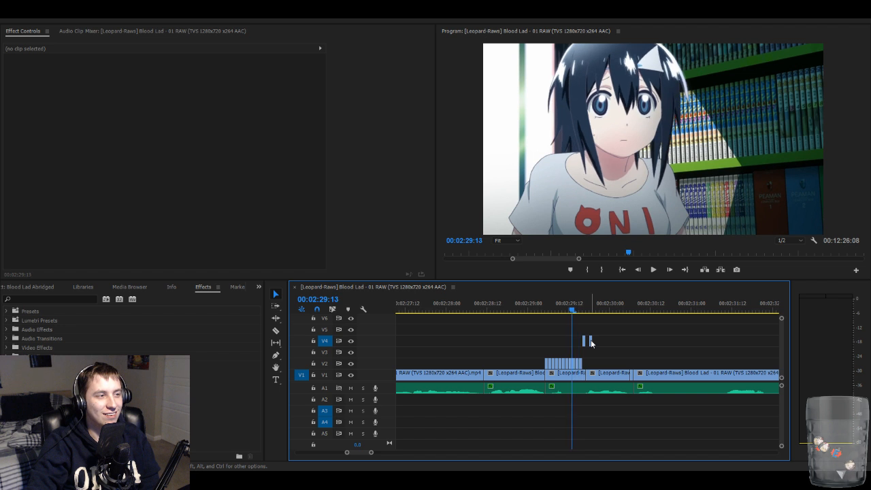
key("Right")
key("Right")
key("Right")
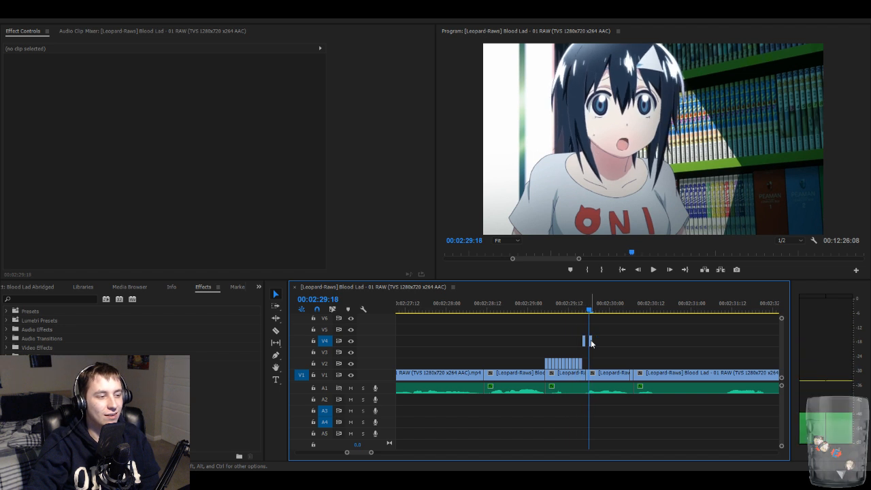
- Take the wide-open mouth frame off 00:02:29:18 and paste two copies of it side by side on V4 from 00:02:29:18
left_click(589, 342)
key("Delete")
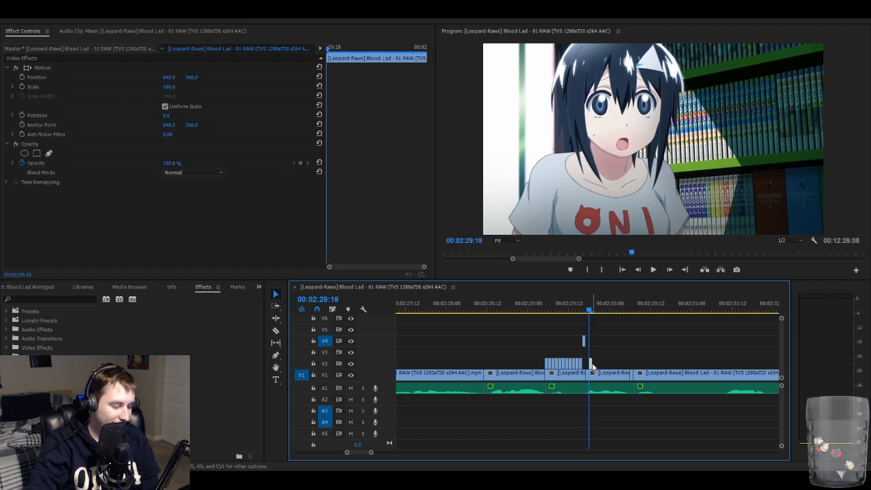
key("=")
left_click(681, 334)
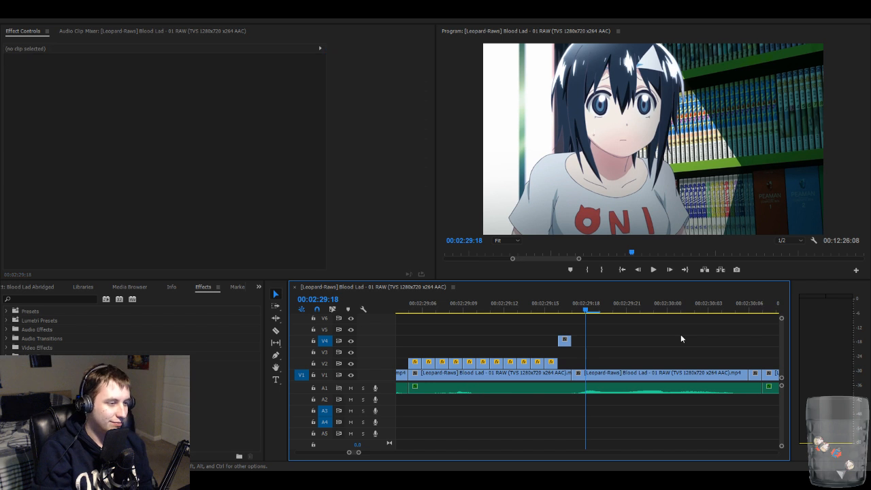
key("Left")
key("Right")
key("ctrl+v")
key("ctrl+v")
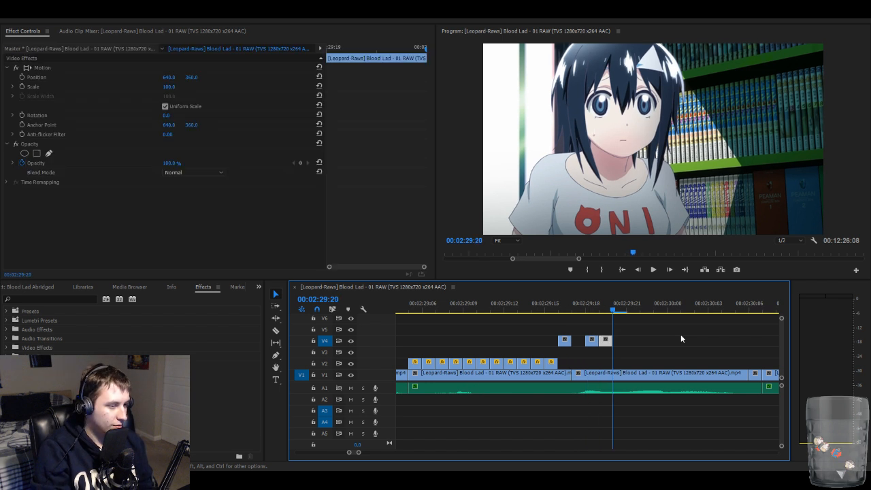
- Paste further pairs of the wide-open mouth frame on V4 at 00:02:29:22 and 00:02:30:02, leaving two-frame gaps between pairs
key("Right")
key("Right")
key("ctrl+v")
key("ctrl+v")
key("Right")
key("Right")
key("ctrl+v")
key("ctrl+v")
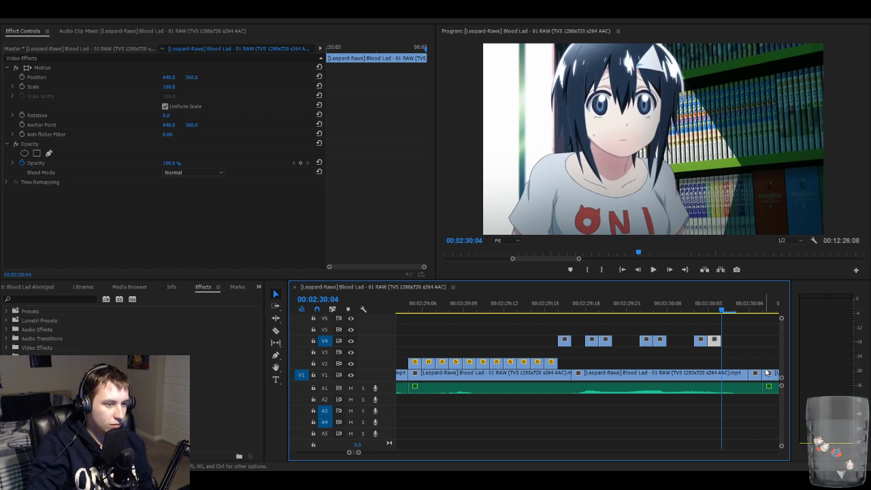
- Move the first one-frame mouth clip on V4 to 00:02:29:17, directly before the wide-open pair
scroll(780, 348, "up", 2)
scroll(780, 354, "down", 2)
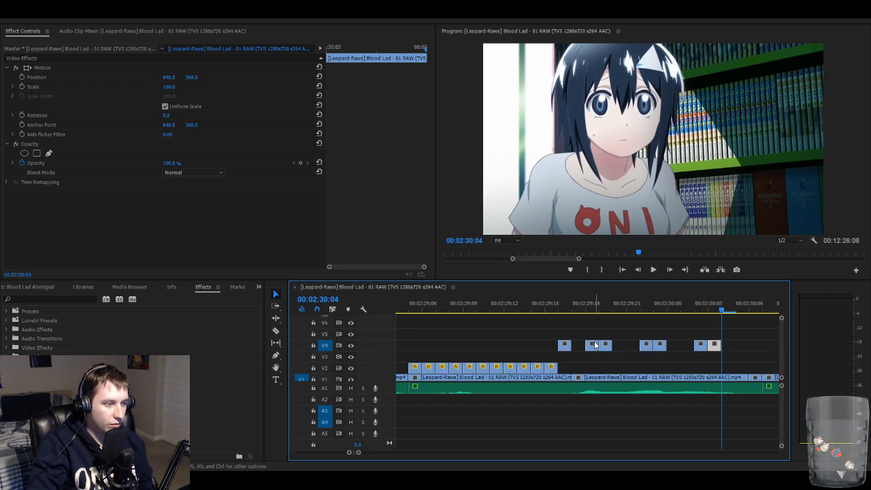
left_click_drag(565, 346, 578, 349)
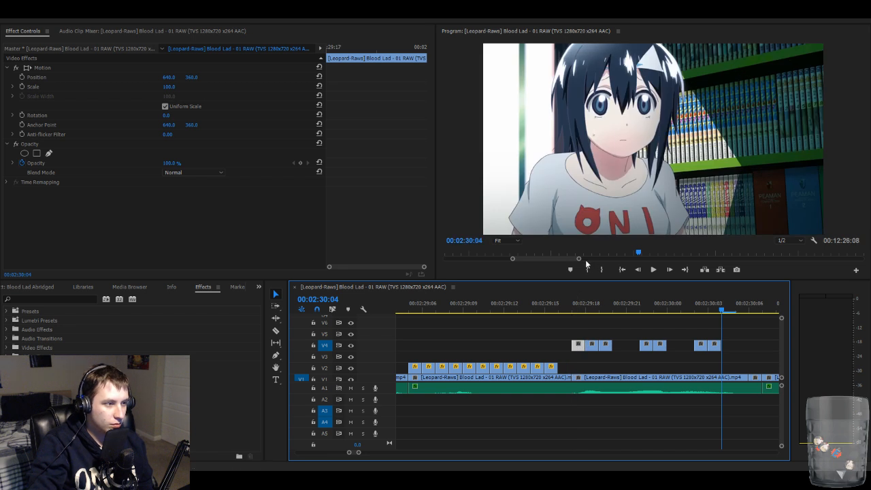
- Fill the two-frame V4 gaps at 00:02:29:20 and 00:02:30:00 with copies of the 00:02:29:17 mouth frame, adding one more at 00:02:30:04
left_click(612, 304)
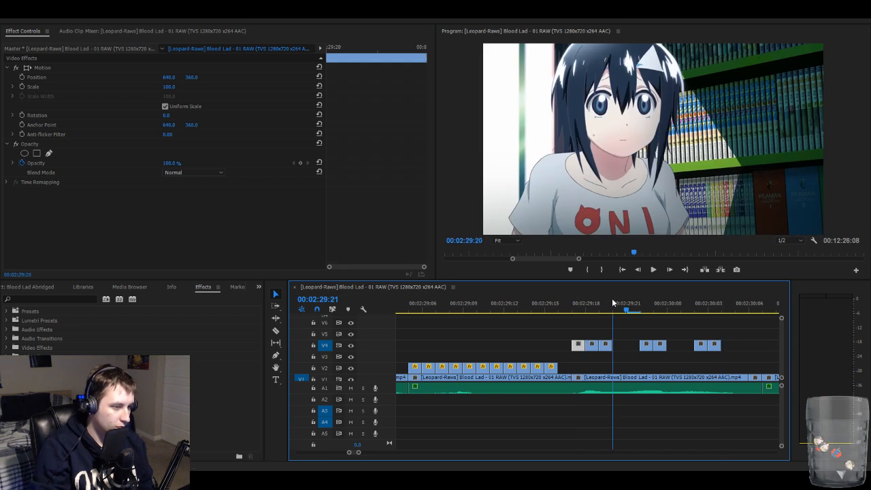
key("space")
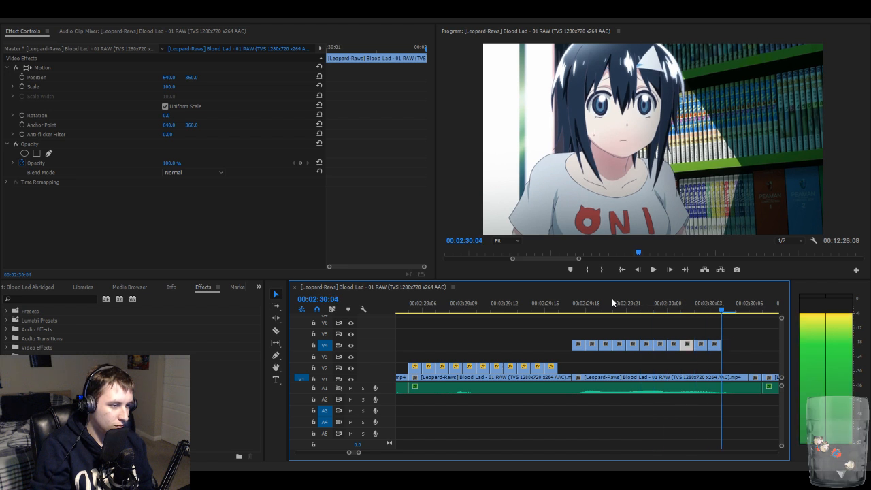
key("space")
- Play and step through the alternating V4 mouth frames from 00:02:29:17 to 00:02:30:05 to check the lip movement
key("Left")
key("Left")
key("Left")
key("Left")
key("Left")
key("Left")
key("Left")
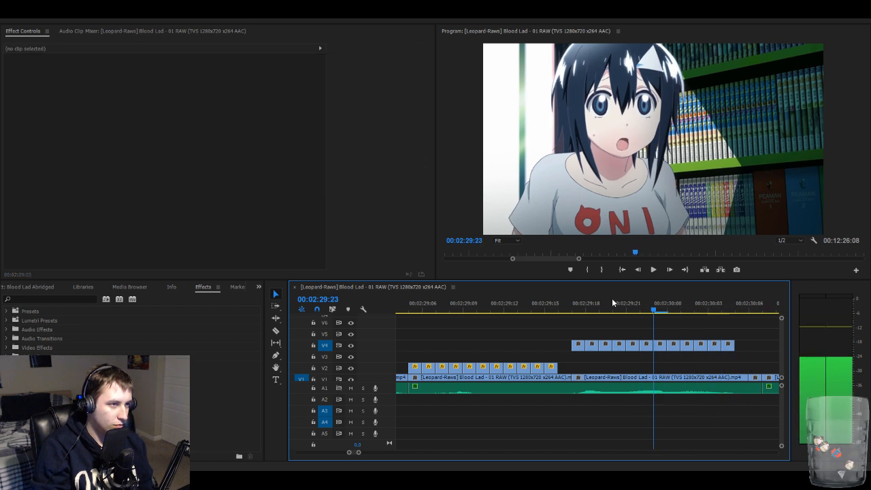
key("Left")
key("Left")
key("Left")
key("Left")
key("Left")
key("Left")
key("Left")
key("space")
key("space")
key("Left")
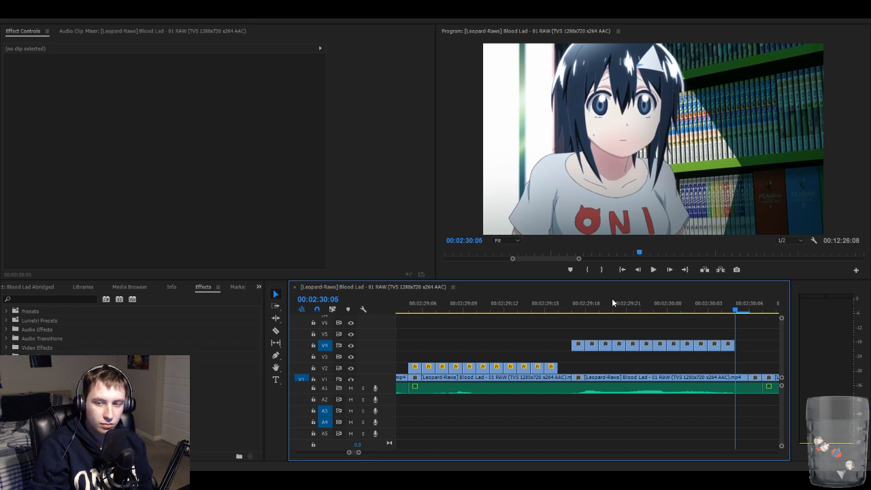
key("Left")
key("Left")
key("Left")
key("Left")
key("Left")
key("Left")
key("Left")
key("Left")
key("Left")
key("Left")
key("Left")
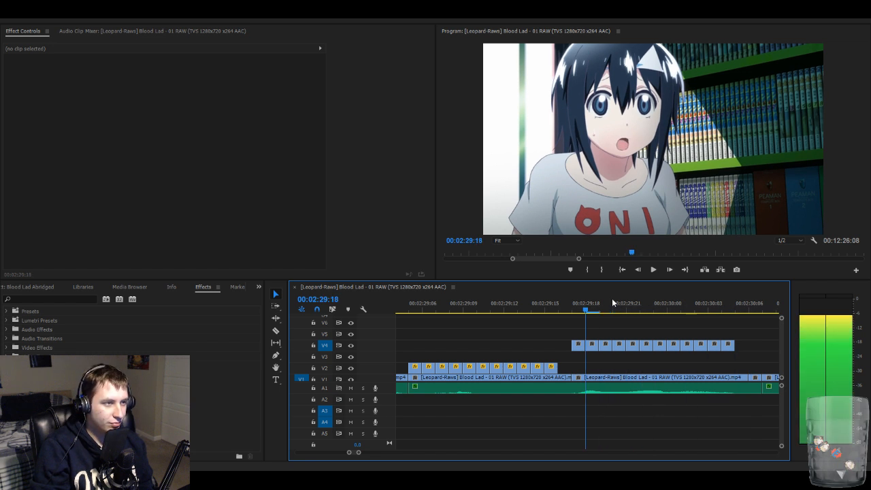
- Step back and forth frame by frame through the girl's V4 mouth clips up to 00:02:30:06, comparing neighbouring mouth shapes
key("Left")
key("Right")
key("Right")
key("Right")
key("Right")
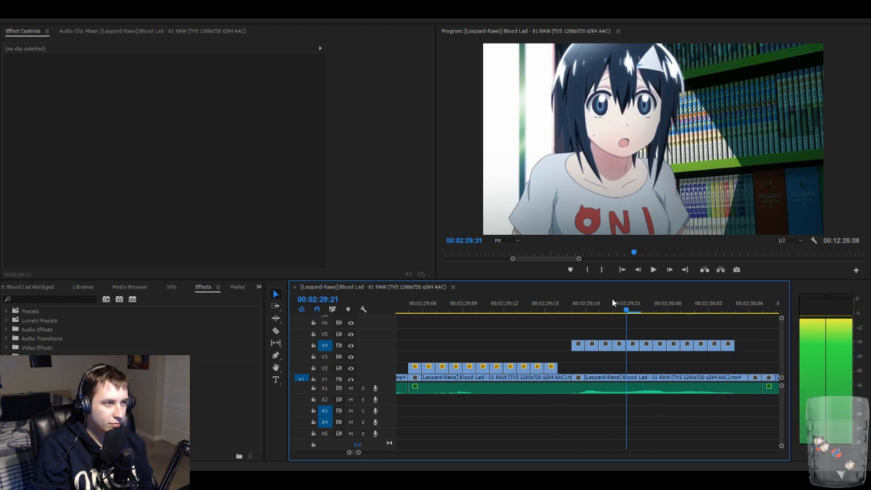
key("Right")
key("Right")
key("Right")
key("Left")
key("Left")
key("Left")
key("Left")
key("Left")
key("Right")
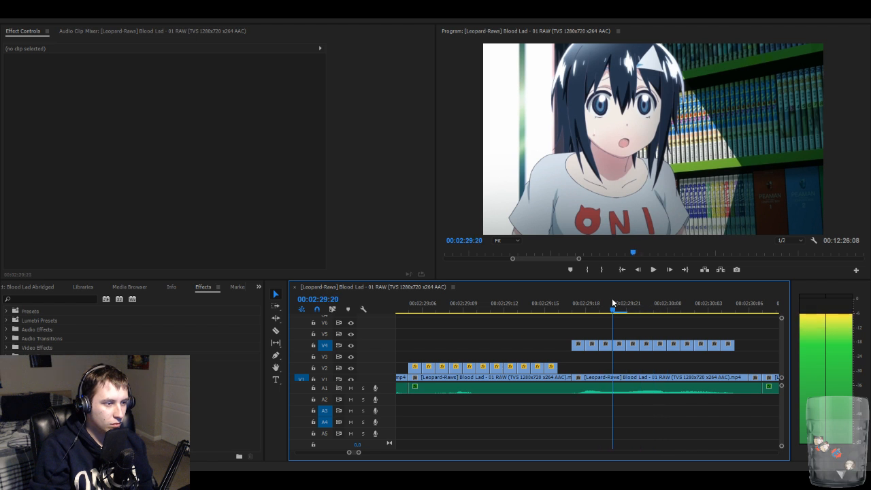
key("Right")
key("Right")
key("Left")
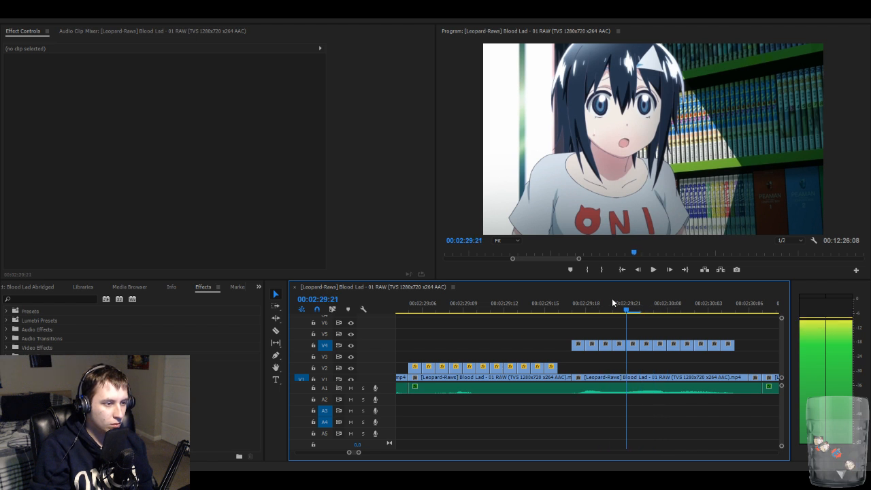
key("Right")
key("Right")
key("Right")
key("Right")
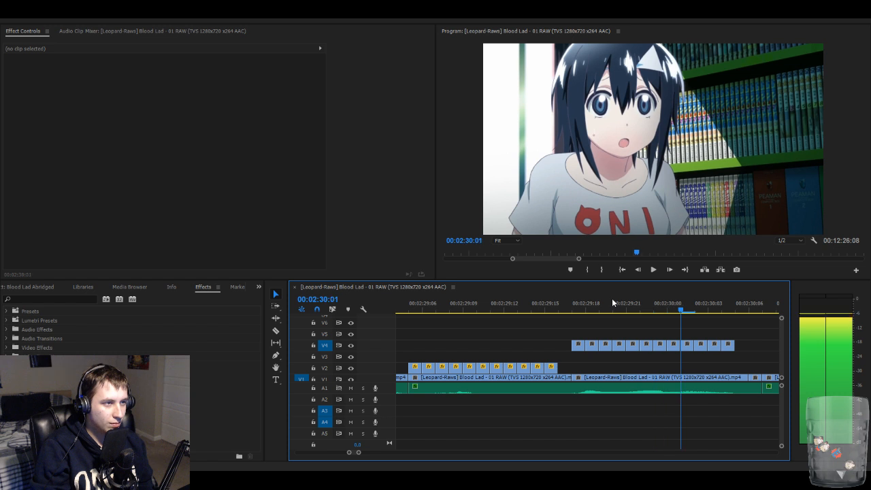
key("Right")
key("Right")
key("Right")
key("Left")
key("Left")
key("Left")
key("Right")
key("Right")
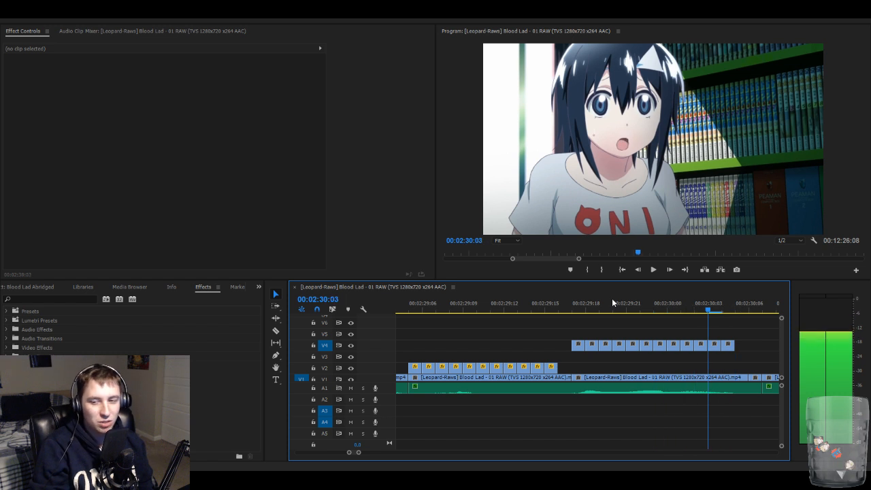
key("Right")
key("Right")
key("Right")
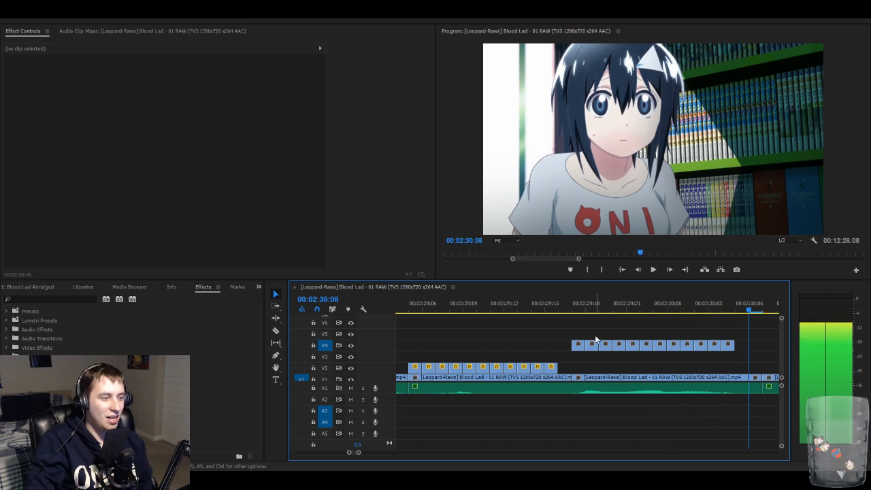
- Select all the one-frame mouth clips on V4 and move them down to V2 at the same time position
left_click_drag(581, 329, 720, 368)
left_click(680, 342)
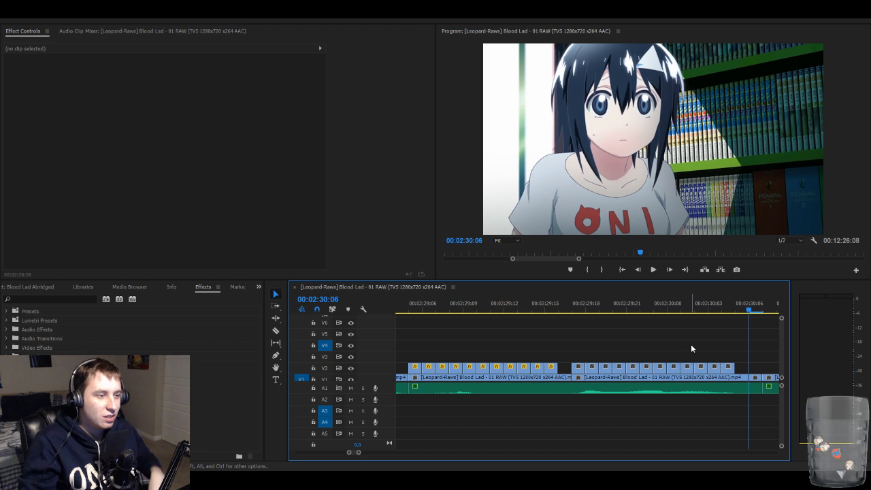
- Look over the earlier part of the sequence, scrubbing through the shots between 00:01:01:14 and 00:01:09:12
key("minus")
key("minus")
key("minus")
key("minus")
key("minus")
key("minus")
key("minus")
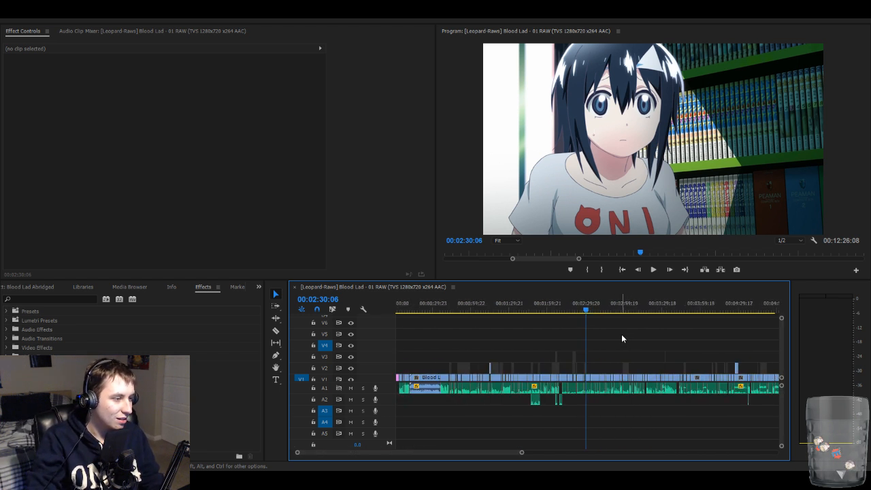
left_click(473, 307)
key("equal")
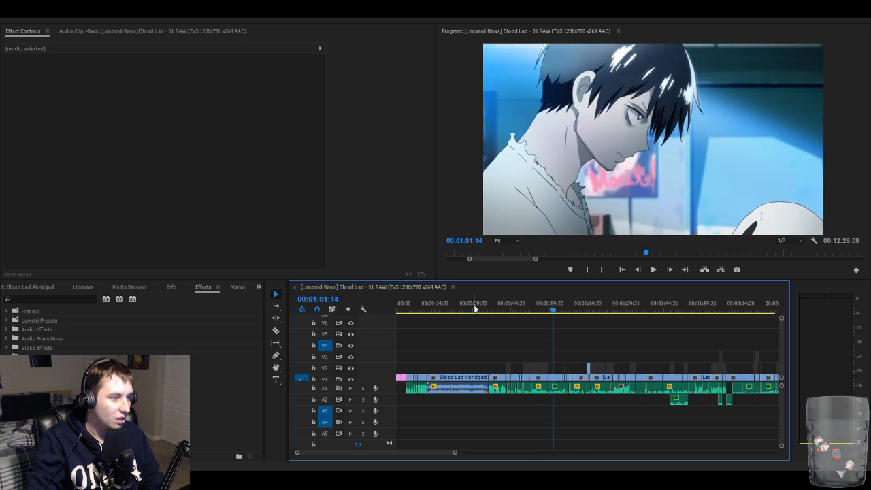
left_click(559, 310)
left_click_drag(560, 311, 576, 309)
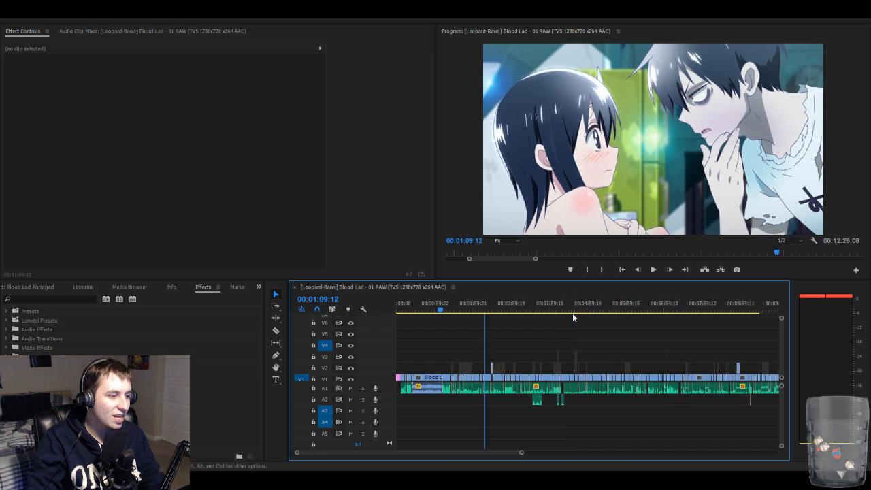
key("minus")
key("equal")
key("equal")
key("equal")
key("equal")
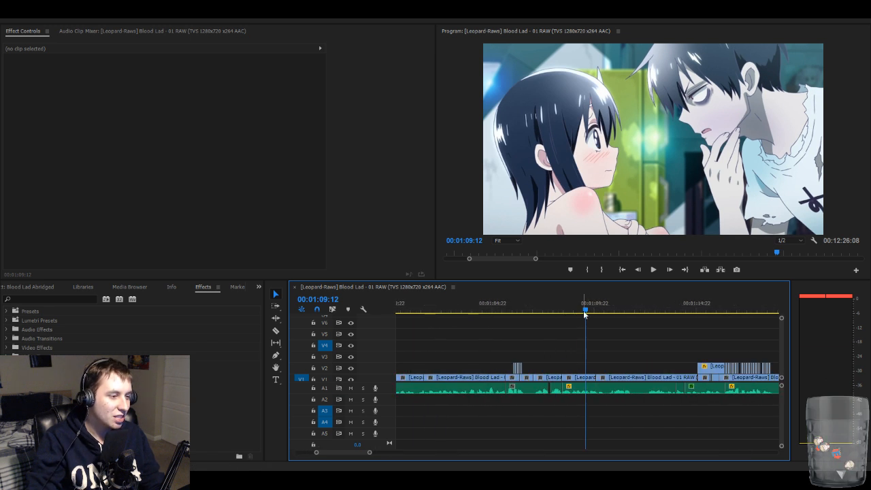
mouse_move(584, 315)
left_mouse_down()
mouse_move(565, 314)
mouse_move(574, 315)
left_mouse_up()
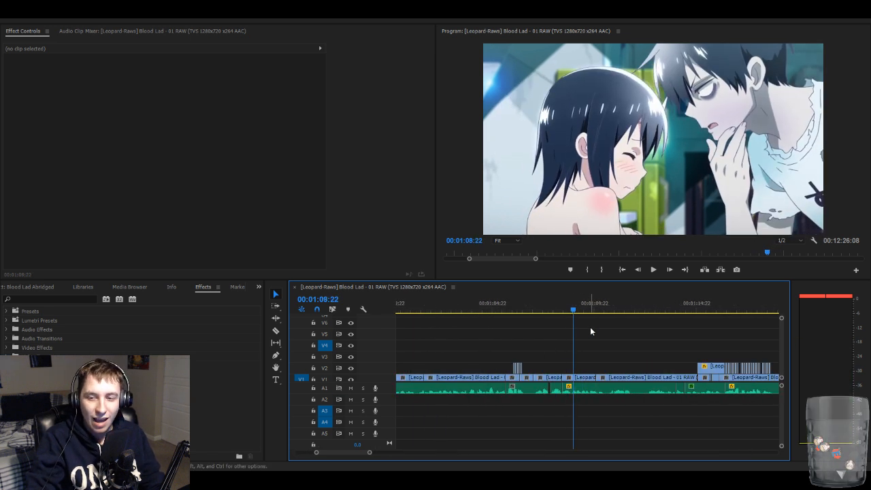
- Examine the blushing girl's close-up at 00:03:37:14 and the clips surrounding it in the sequence
key("minus")
key("minus")
key("minus")
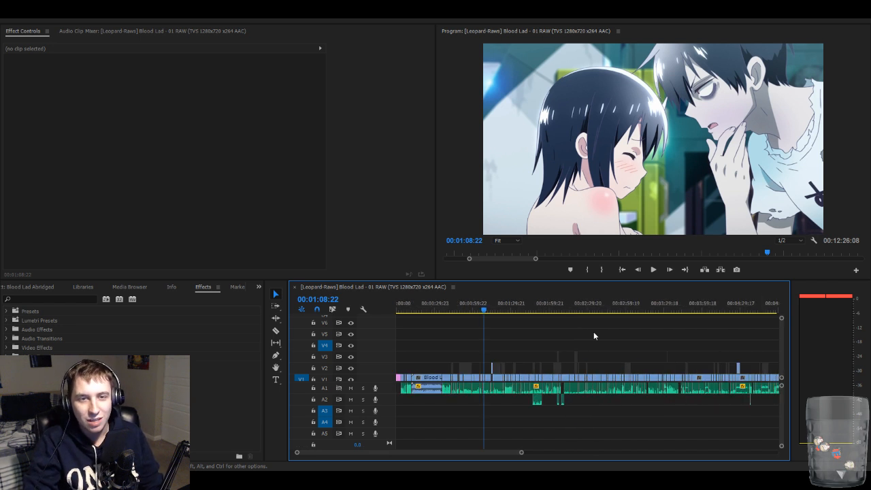
key("minus")
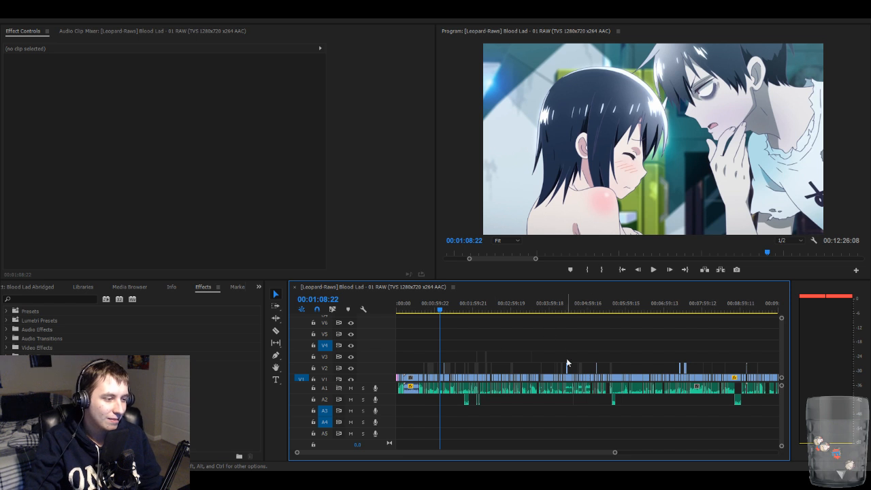
left_click(534, 312)
key("equal")
key("equal")
key("equal")
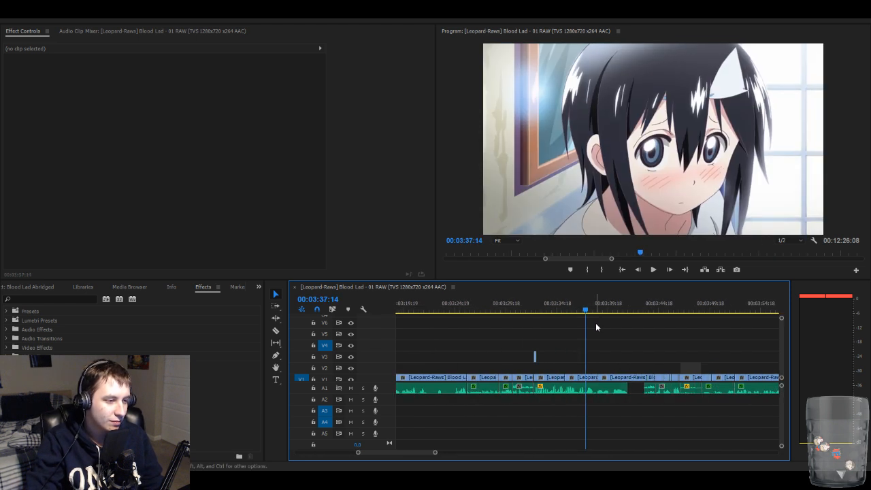
key("minus")
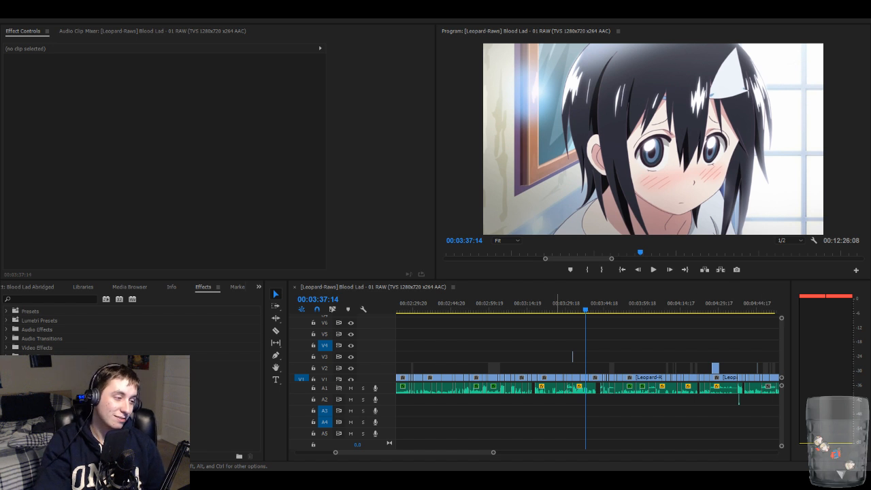
- Play the alley shot with its V2 mouth clips from 00:02:59:09, then replay it from the same point
left_click(488, 310)
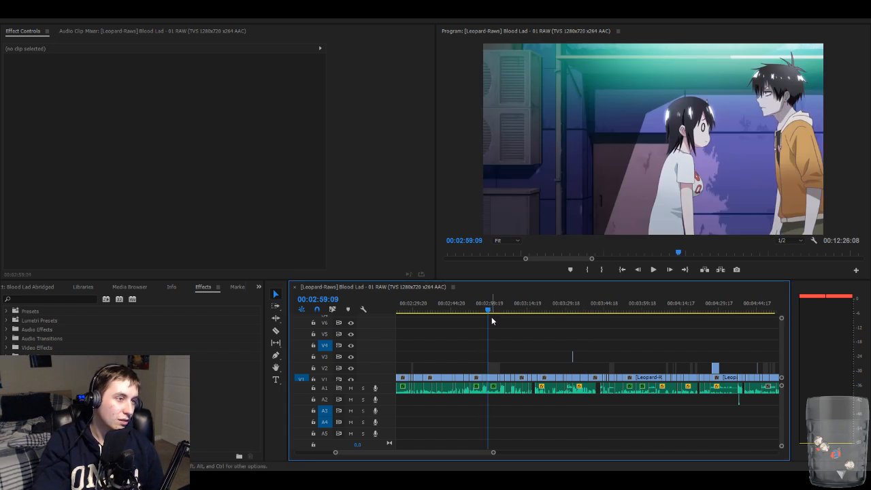
key("space")
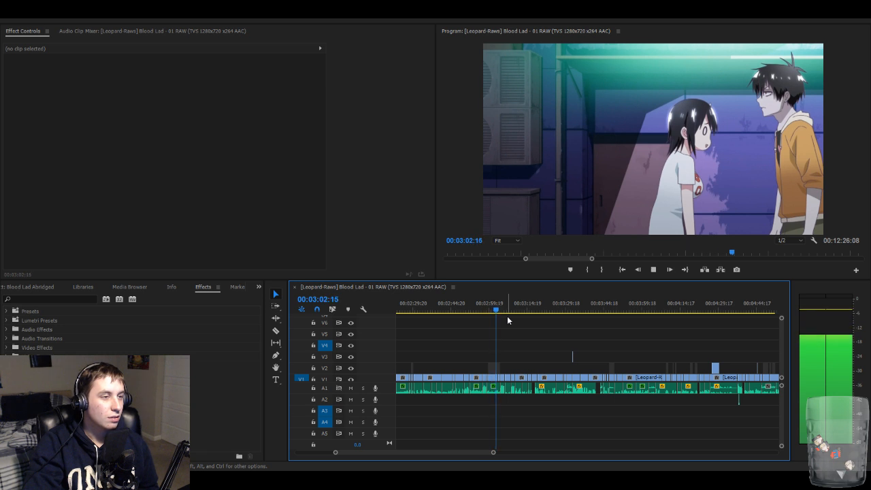
key("space")
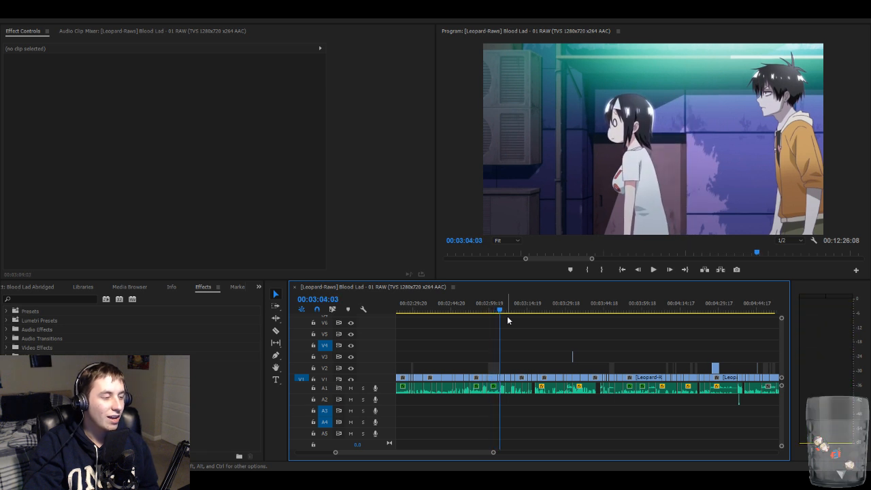
key("=")
key("=")
key("-")
key("-")
key("=")
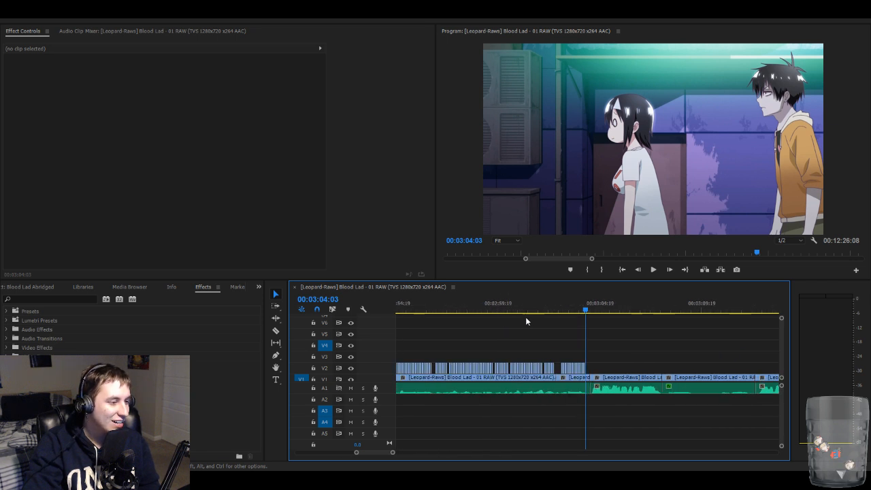
left_click_drag(510, 313, 488, 313)
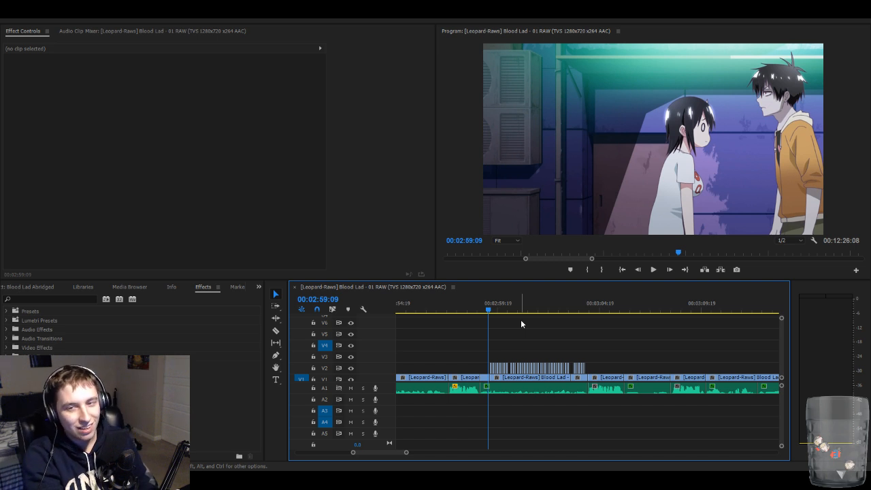
key("space")
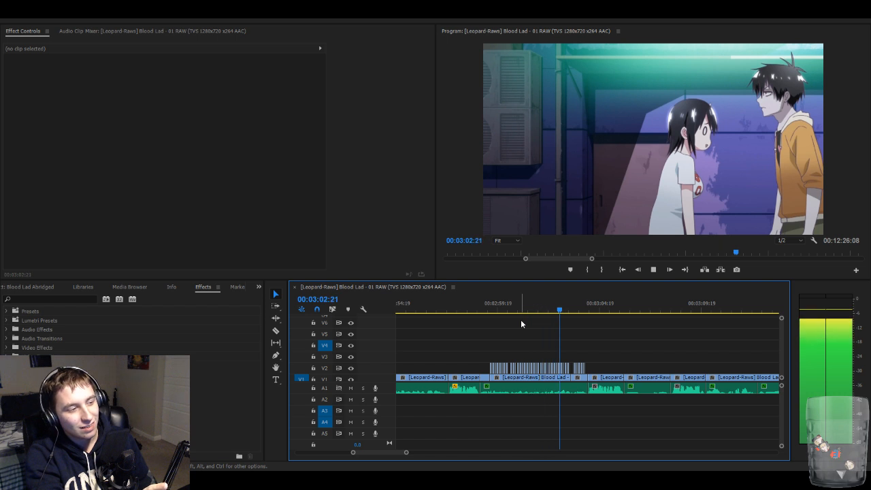
key("space")
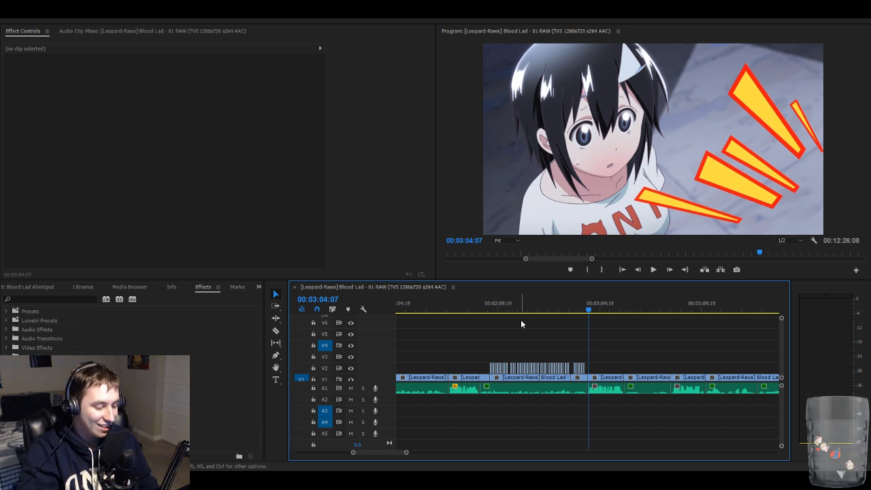
- Step frame by frame back through the turning girl's V2 mouth clips to 00:03:03:11, then forward to 00:03:03:15
key("equal")
key("equal")
key("Left")
key("Left")
key("Left")
key("Left")
key("Left")
key("Left")
key("Left")
key("Left")
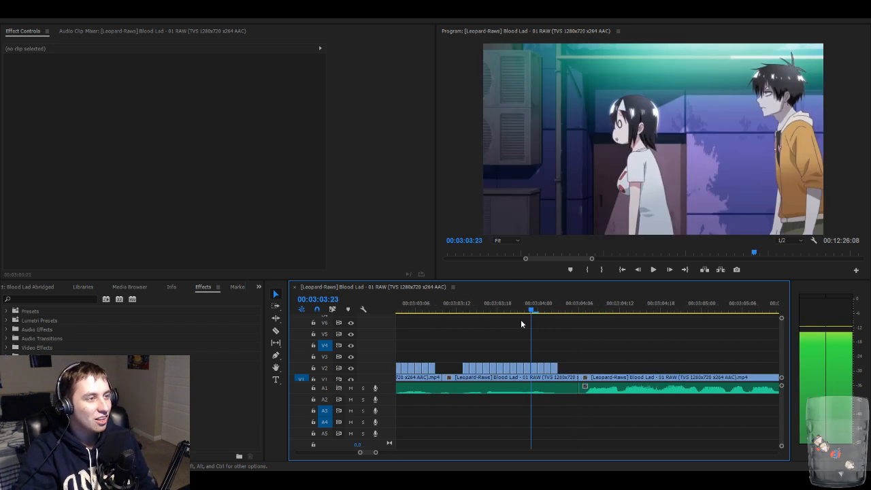
key("Left")
key("Left")
key("Left")
key("Left")
key("Left")
key("Left")
key("Left")
key("Left")
key("Left")
key("Left")
key("Left")
key("Left")
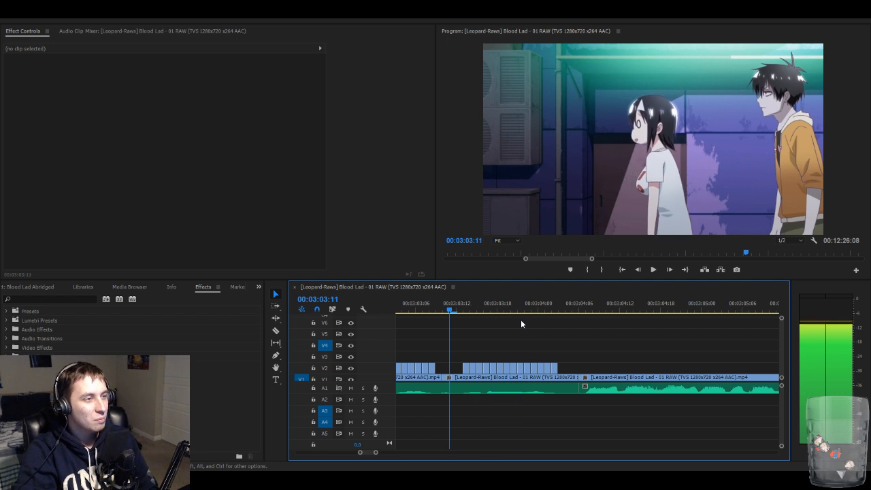
key("Right")
key("Right")
key("Right")
key("Right")
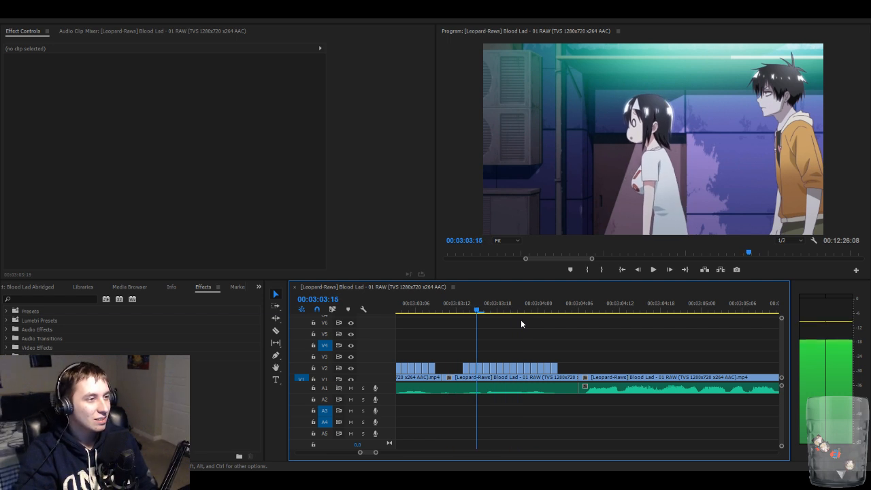
- Play from 00:03:03:15 into the pink-jacket character's pointing shot and rewind to its start at 00:03:08:12
key("space")
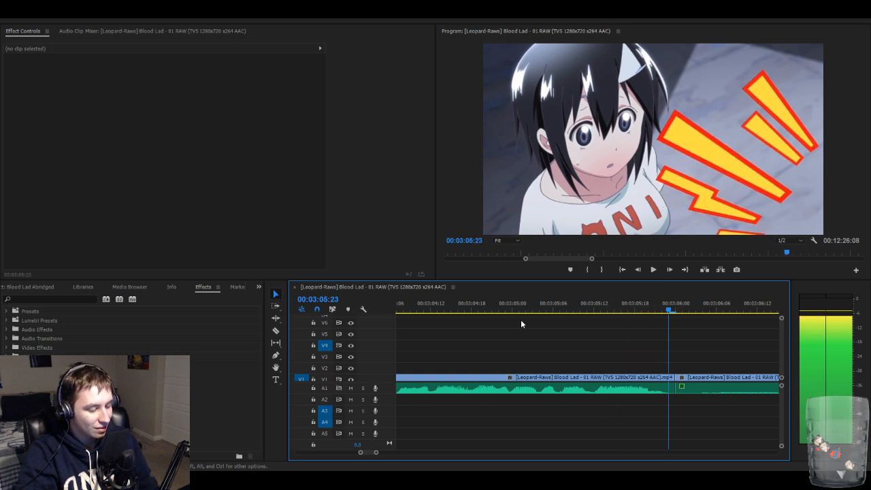
key("minus")
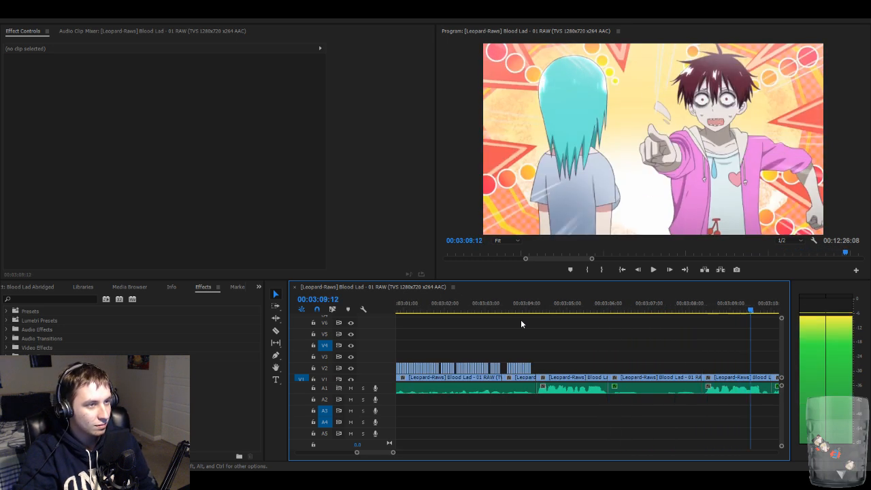
key("j")
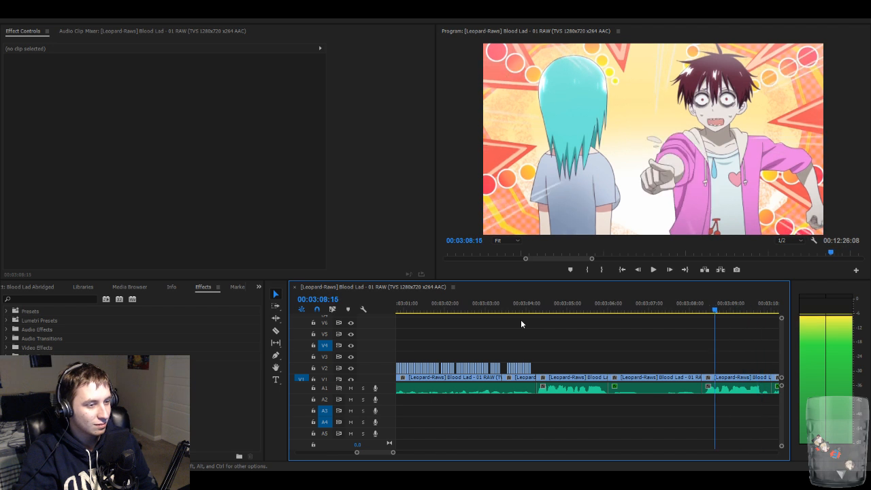
key("k")
key("minus")
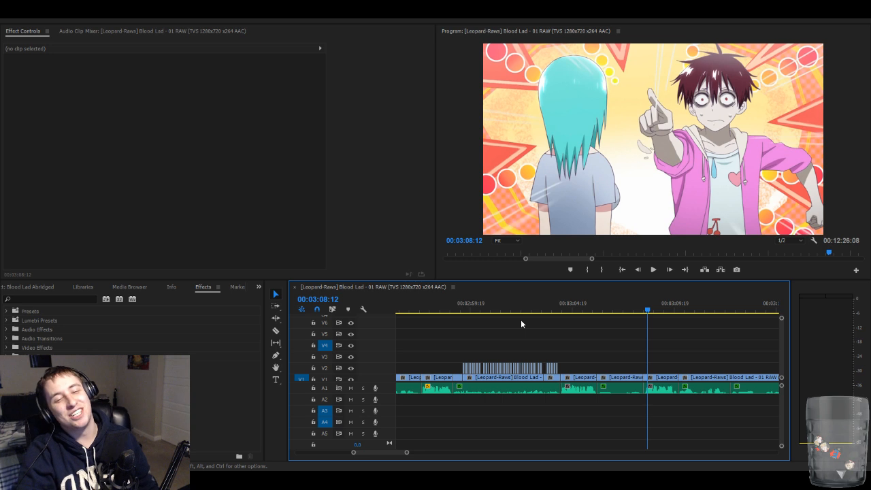
- Play on from 00:03:08:12 to the purple sign shot and return the playhead to 00:03:17:01
key("l")
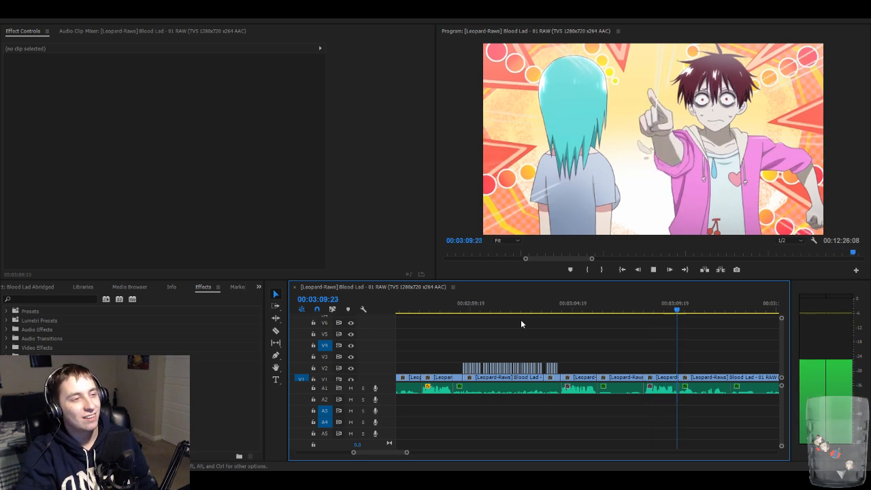
key("k")
key("l")
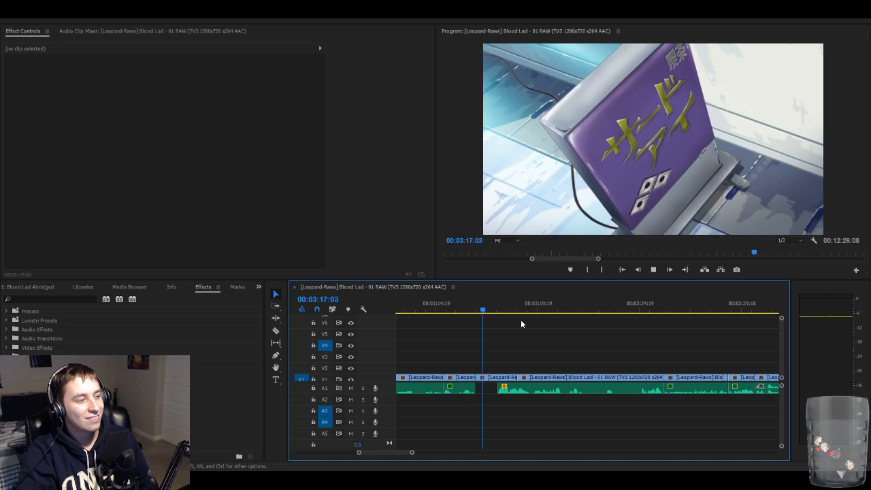
key("k")
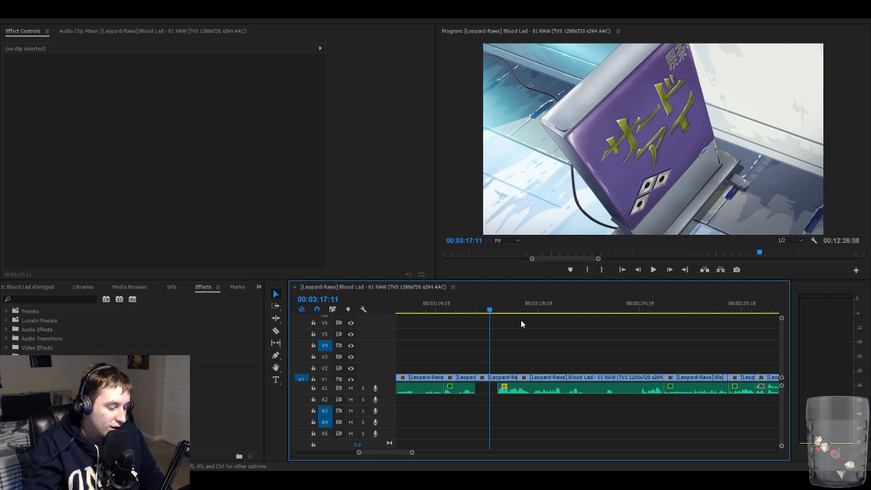
mouse_move(490, 310)
left_mouse_down()
mouse_move(480, 311)
mouse_move(497, 312)
mouse_move(480, 311)
left_mouse_up()
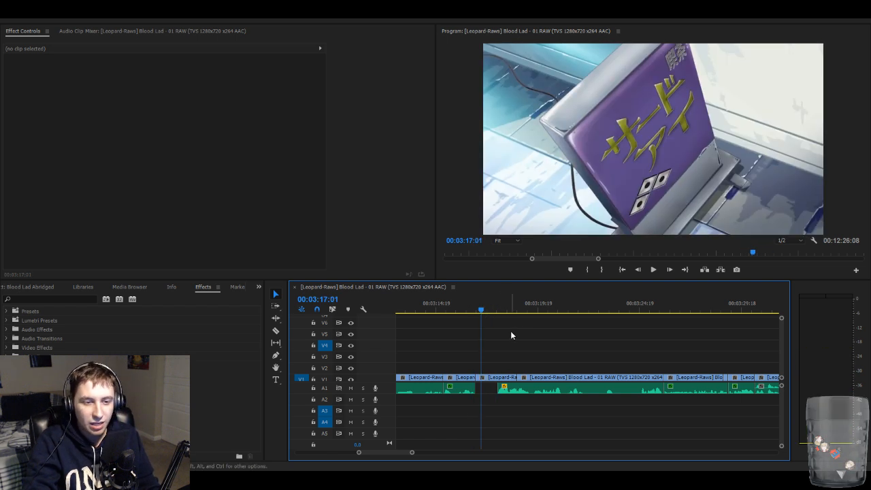
key("minus")
key("minus")
key("minus")
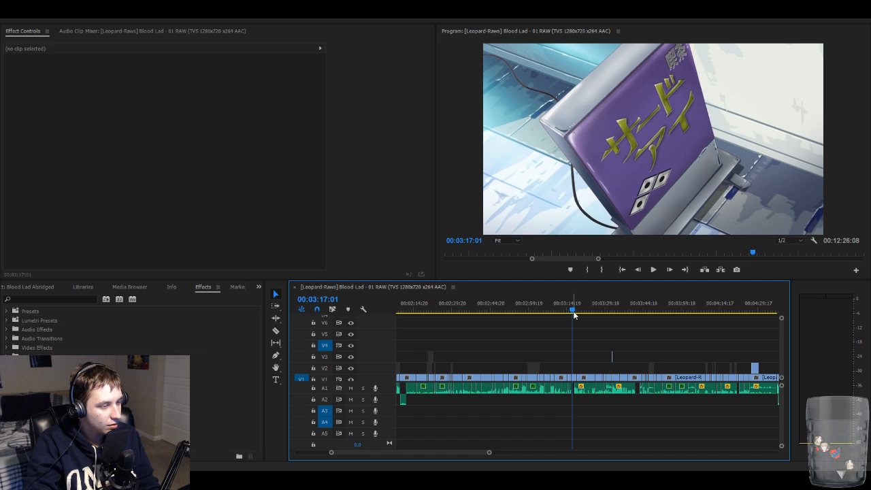
- Play the scene from about 00:08:39 to the yellow-eyed face close-up, then replay that close-up into the spotlit girl's shot
key("minus")
key("minus")
key("minus")
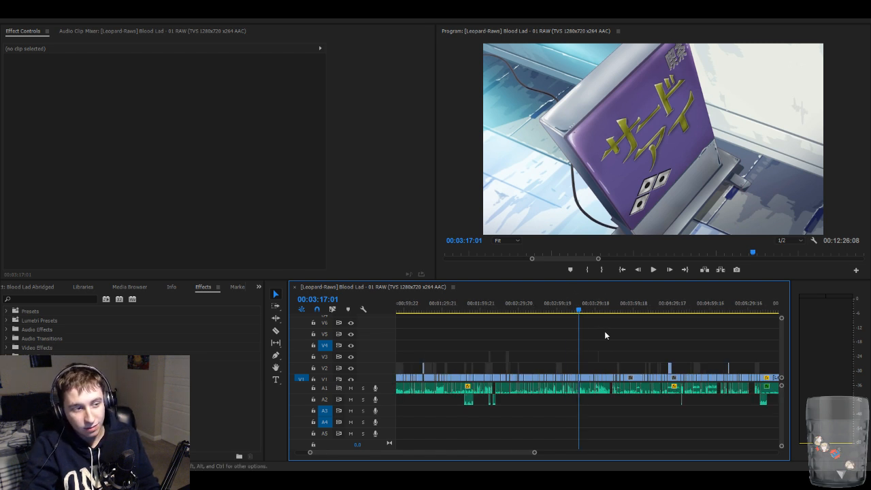
key("equal")
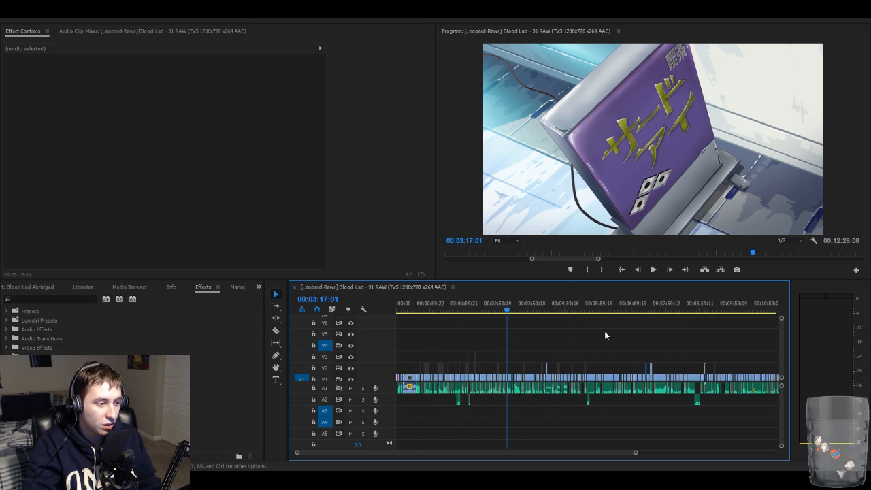
left_click(697, 310)
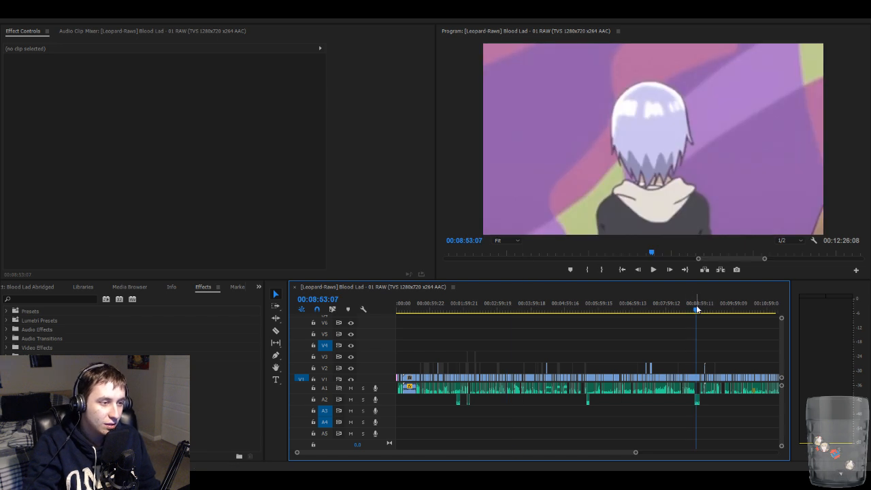
key("equal")
key("equal")
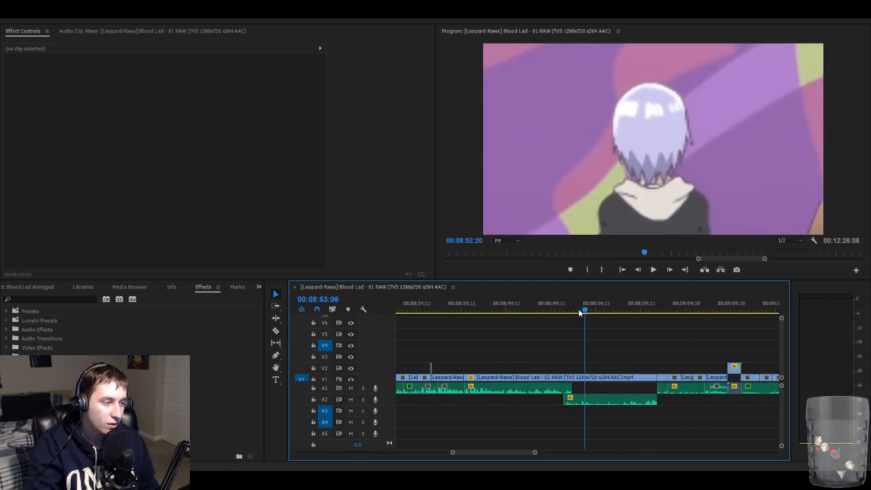
left_click(462, 311)
key("space")
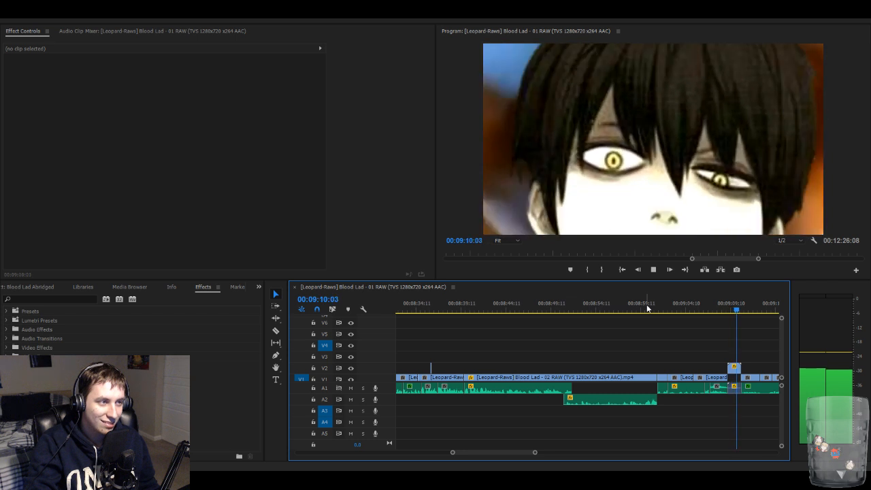
key("space")
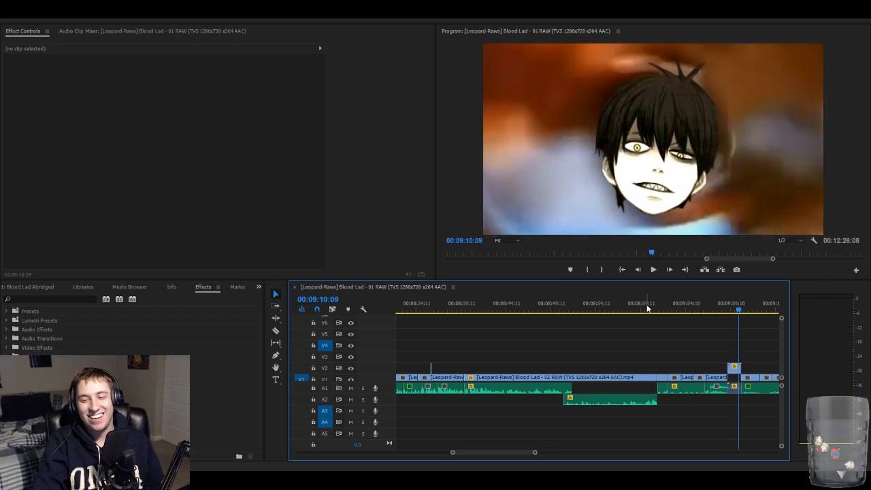
left_click_drag(742, 311, 729, 312)
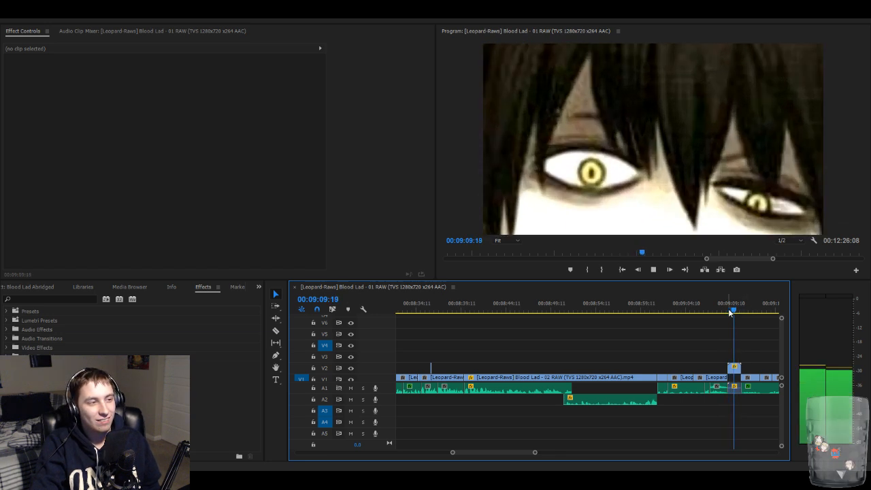
key("space")
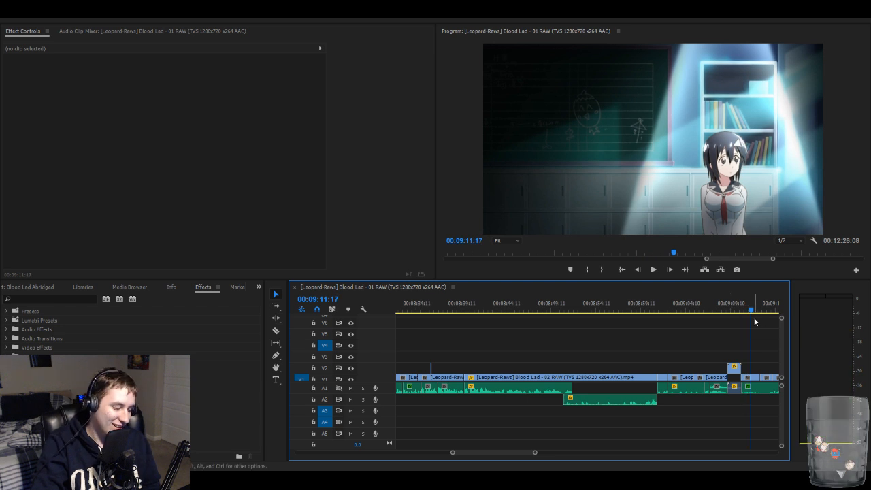
- Play the classroom shots with their V2 clips up to 00:09:30:11, then scrub ahead to the three schoolgirls at 00:09:48:08
key("minus")
key("equal")
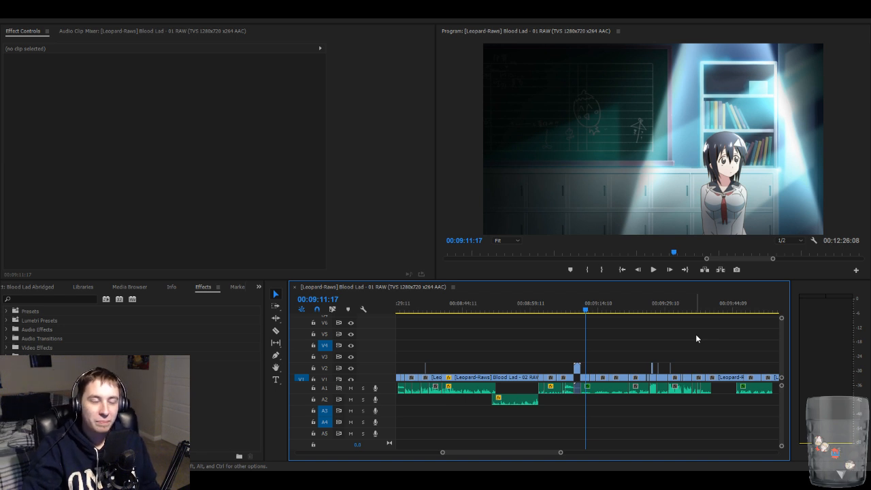
left_click_drag(582, 313, 652, 314)
key("space")
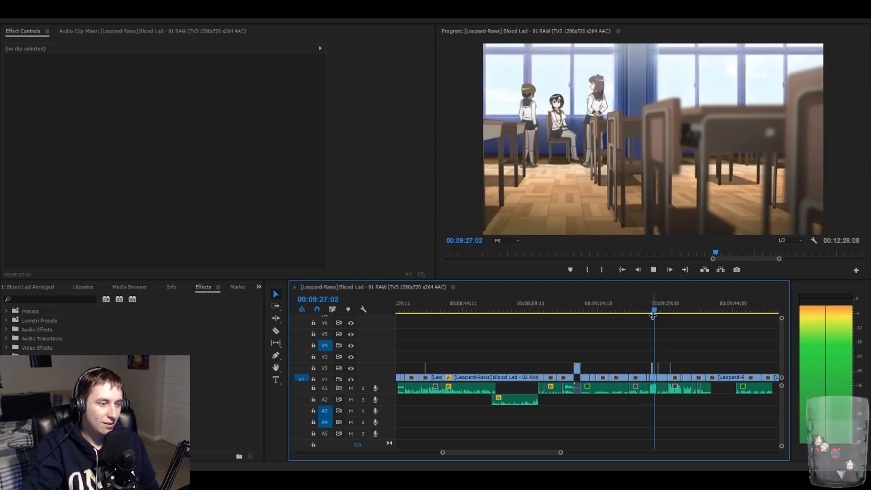
key("space")
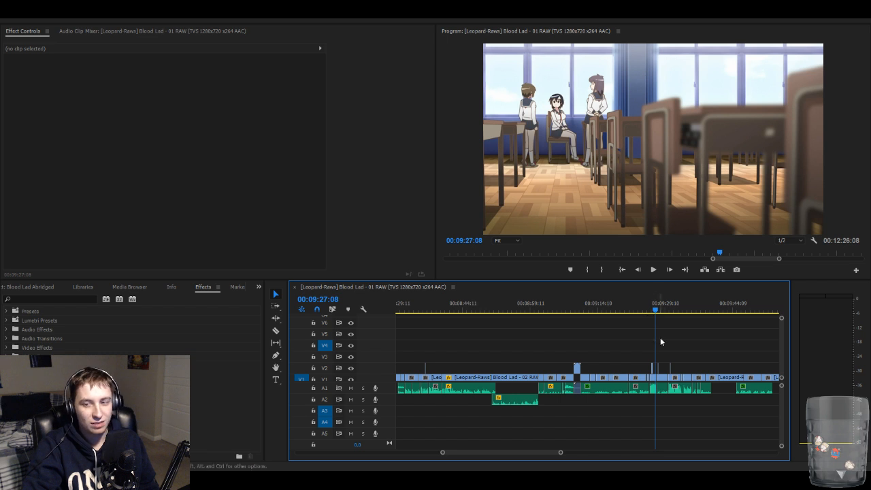
key("space")
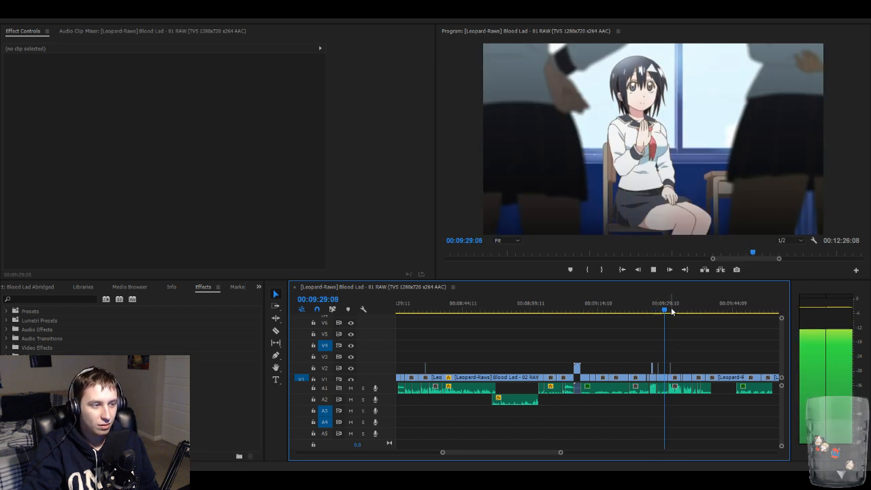
key("space")
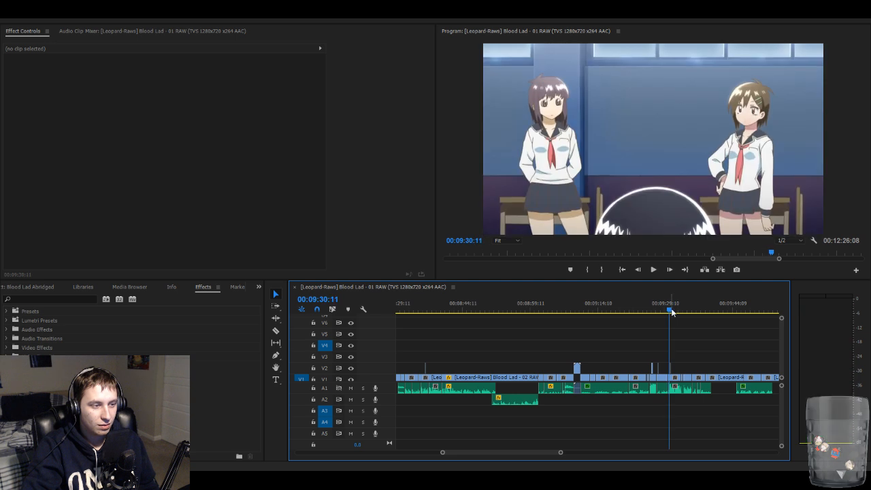
left_click_drag(671, 312, 753, 331)
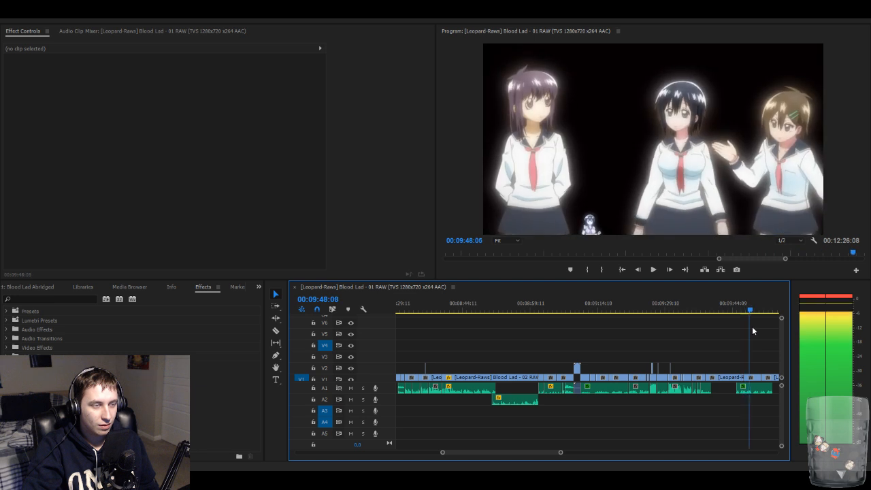
- Scrub ahead to the purple window scene and play it up to 00:10:25:09
key("minus")
key("minus")
key("minus")
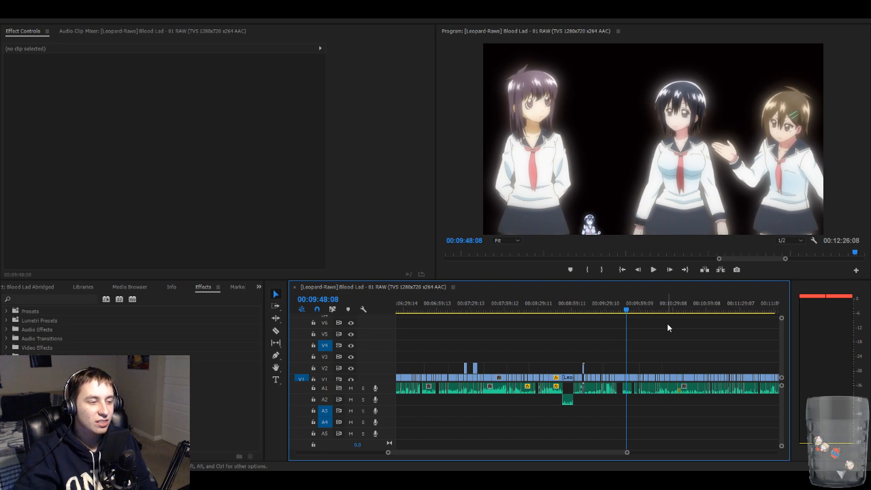
left_click_drag(624, 313, 655, 320)
key("space")
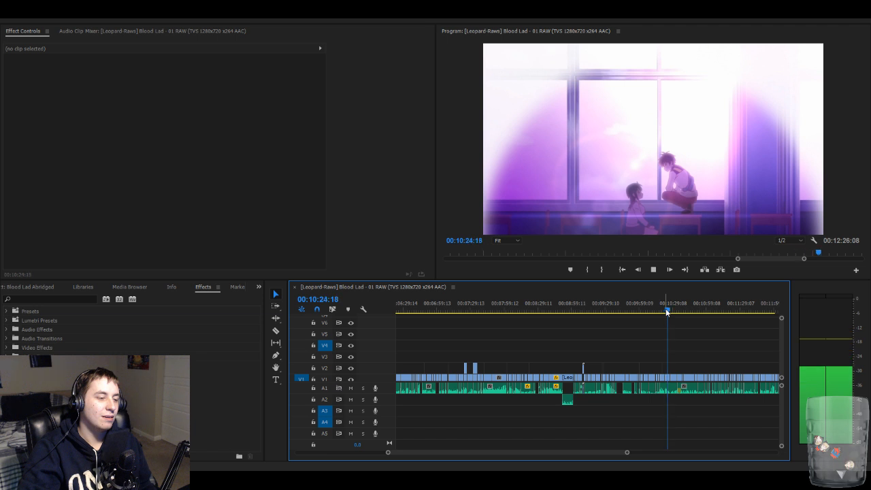
key("space")
- Return the playhead to the shot of the girl in the ONI shirt at 00:02:30:02
key("minus")
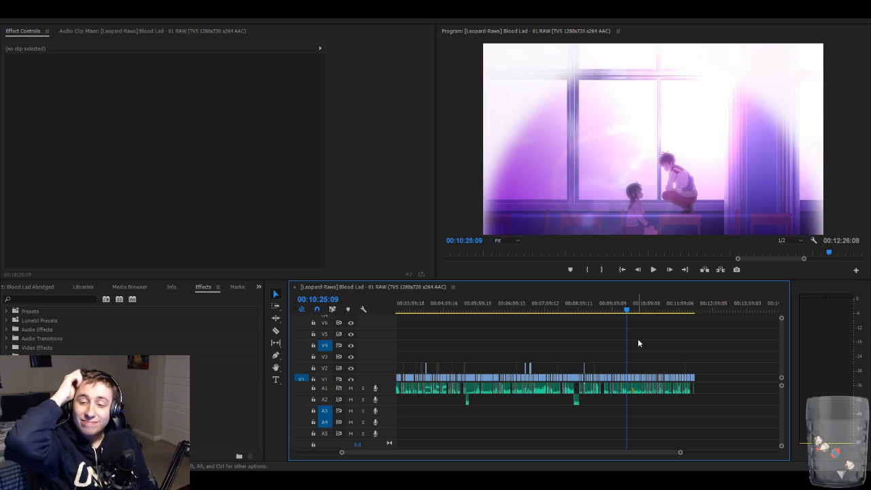
key("minus")
key("minus")
key("minus")
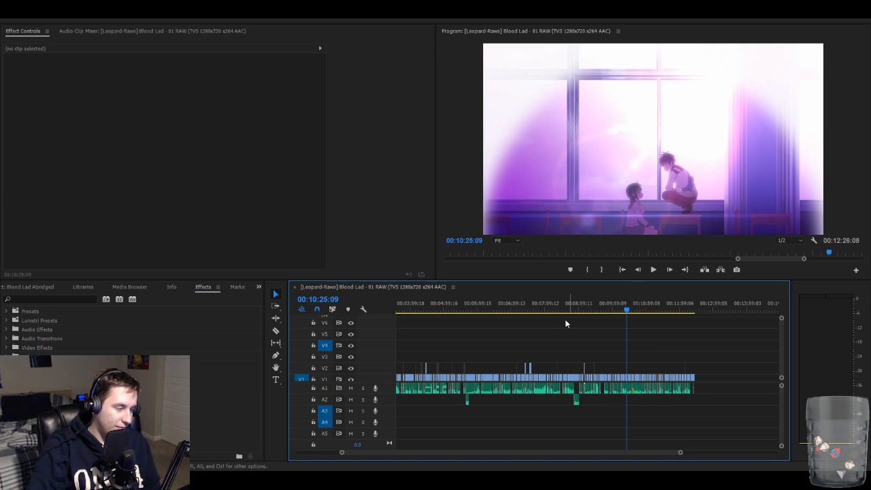
left_click(454, 310)
left_click_drag(454, 309, 438, 315)
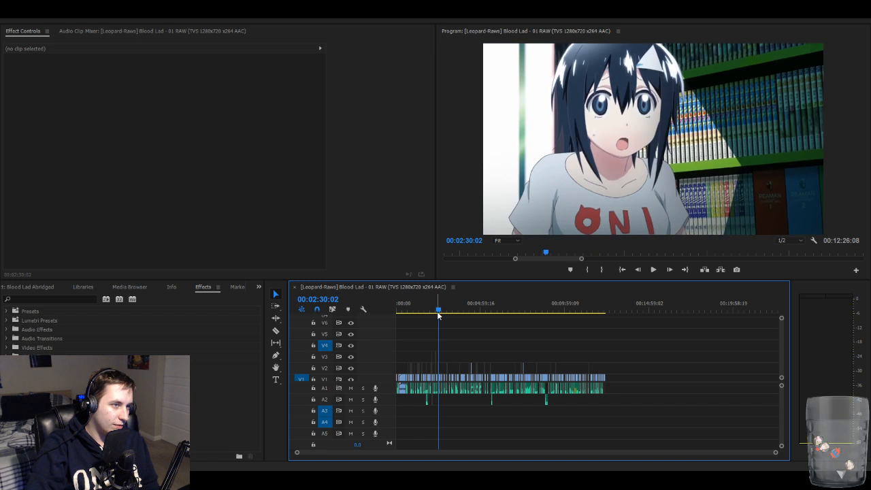
key("equal")
key("equal")
key("equal")
key("equal")
key("equal")
key("equal")
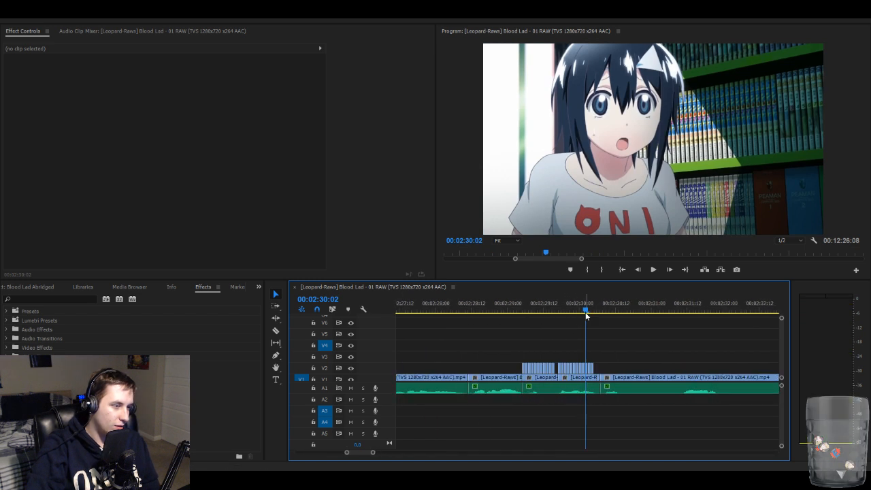
- Scrub back to 00:02:29:21, advance one frame, and select the V2 mouth clip at 00:02:29:22
mouse_move(585, 311)
left_mouse_down()
mouse_move(539, 312)
mouse_move(578, 312)
mouse_move(570, 313)
left_mouse_up()
key("space")
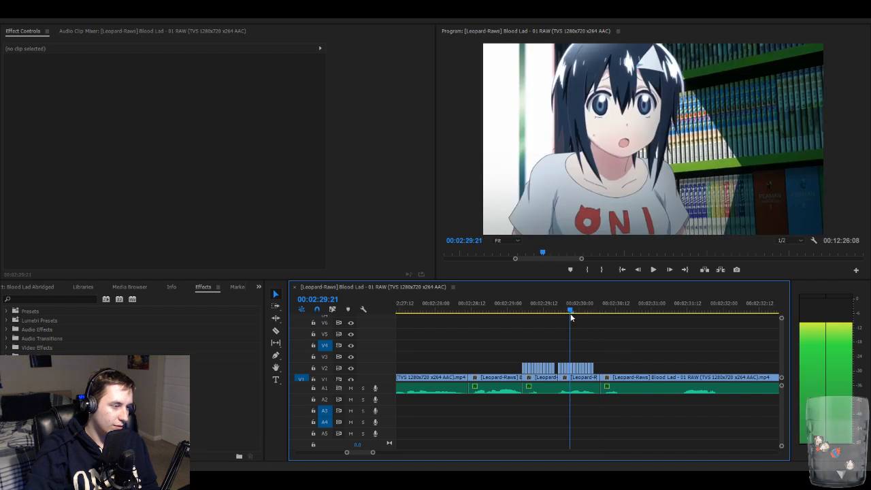
key("equal")
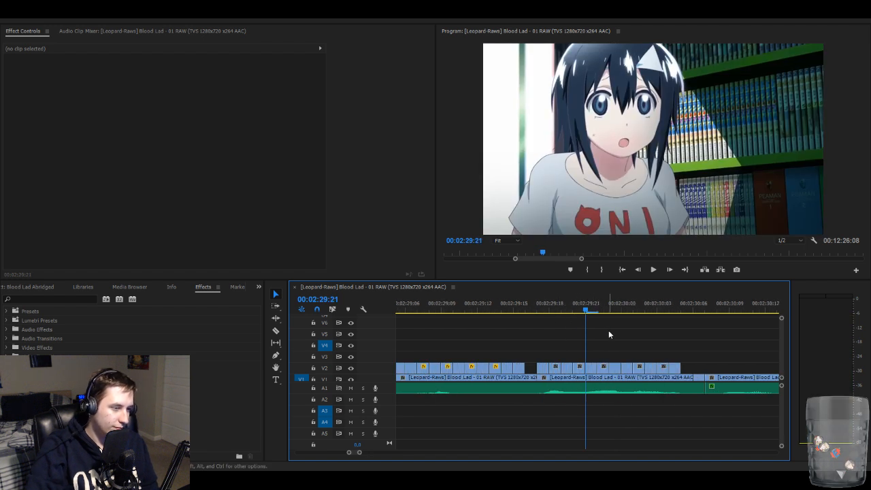
key("Right")
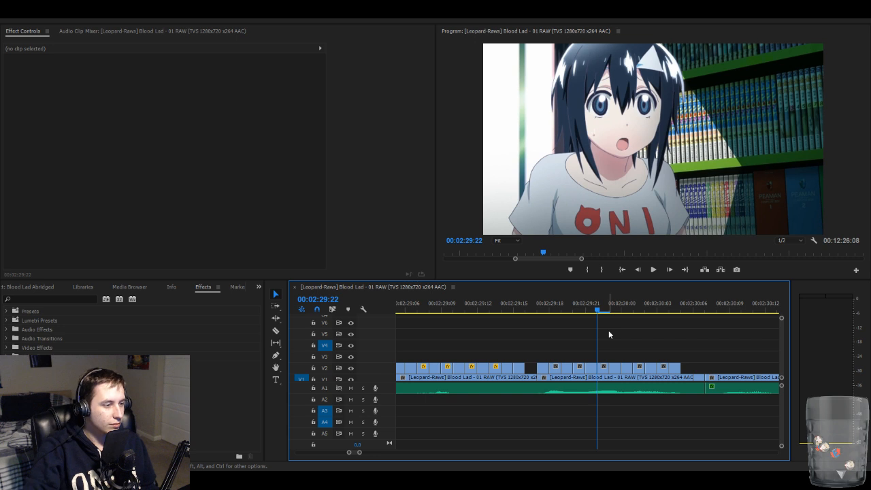
left_click(604, 369)
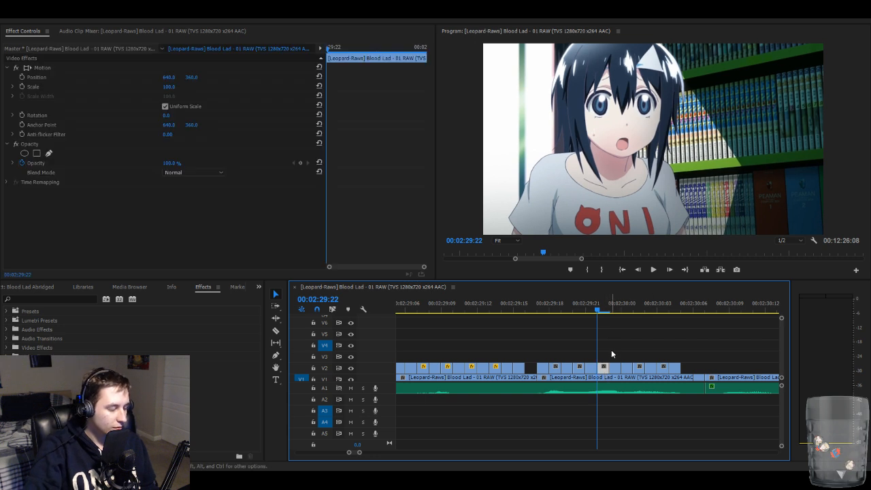
- Play the girl's V2 mouth clips from 00:02:29:01 to the book-reading close-up at 00:02:32:14, and clear the clip selection
left_click_drag(538, 304, 413, 308)
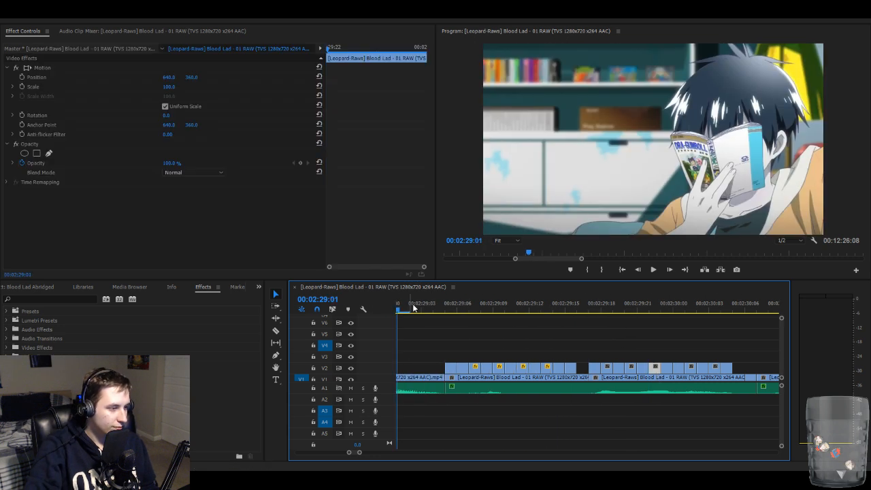
key("space")
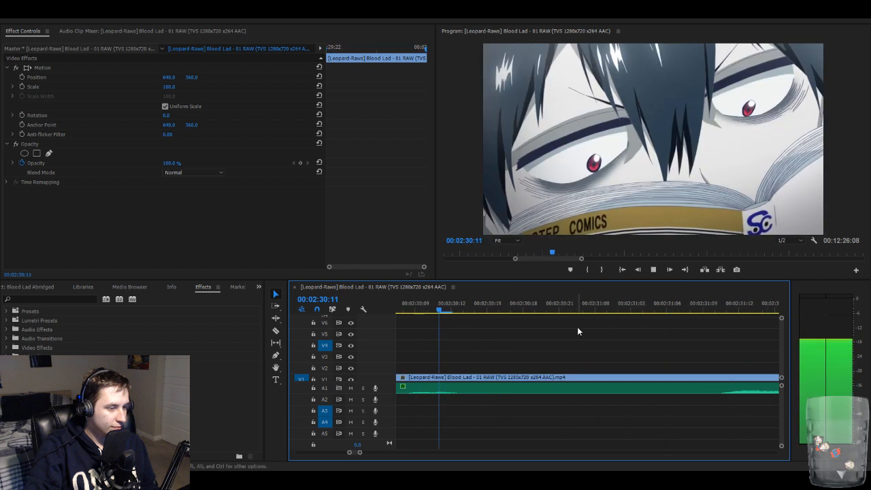
key("minus")
key("minus")
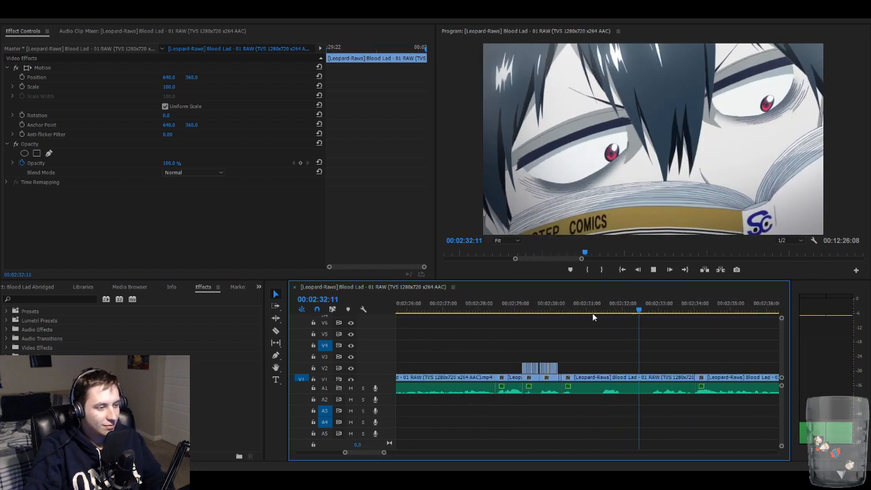
key("space")
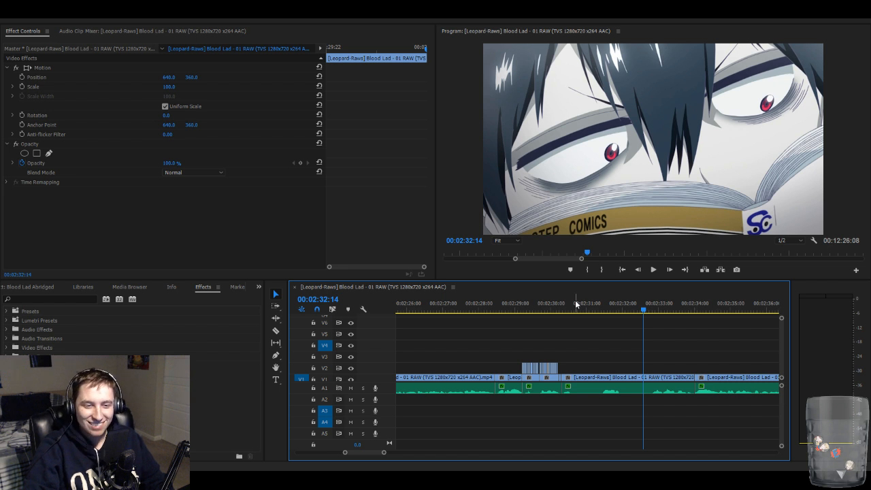
left_click(672, 351)
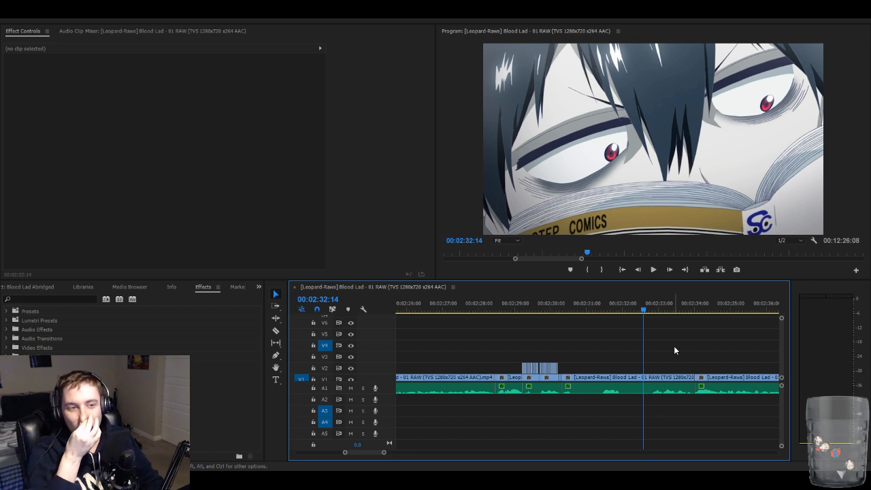
- Play on from 00:02:32:14 and stop at the dark purple curtain shot at 00:02:58:22
key("space")
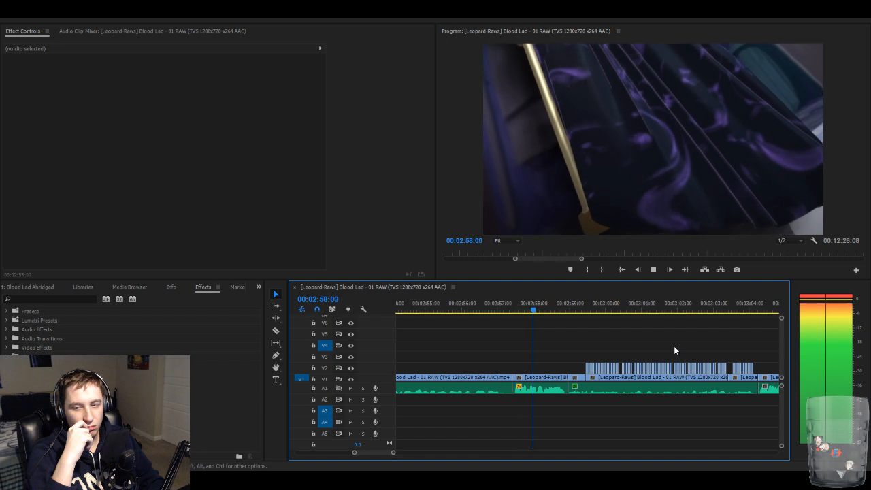
key("space")
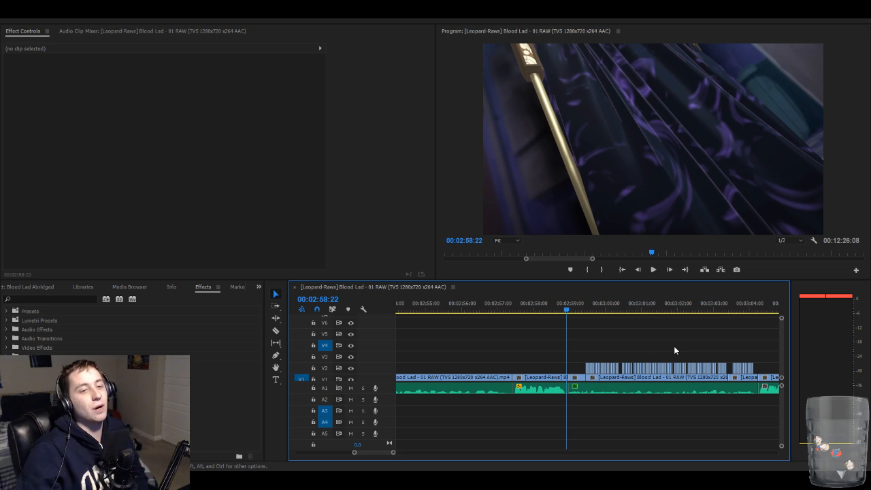
type("+")
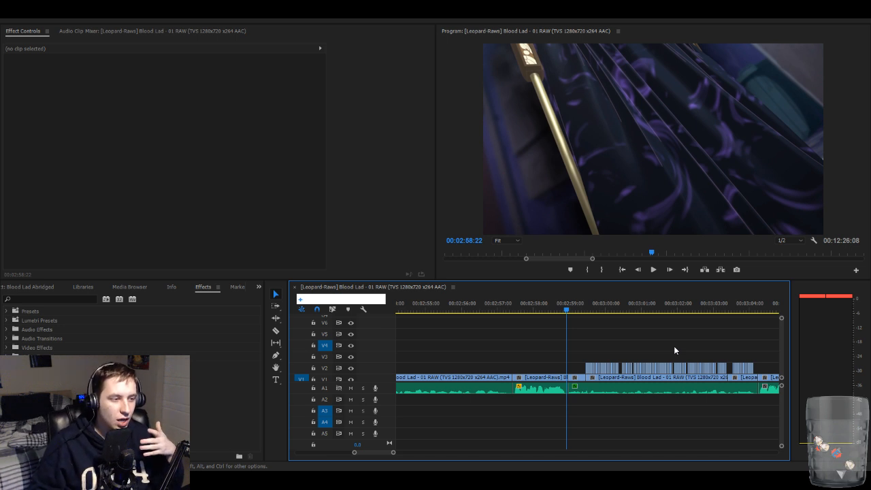
key("Escape")
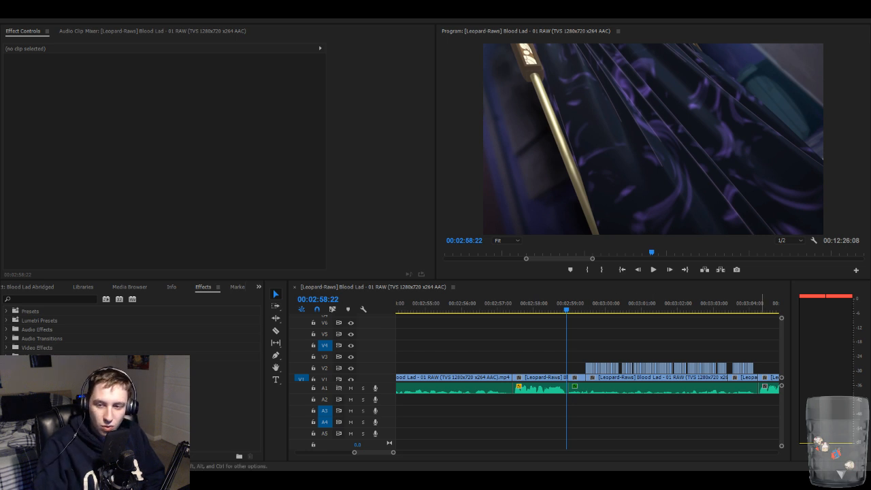
left_click(625, 342)
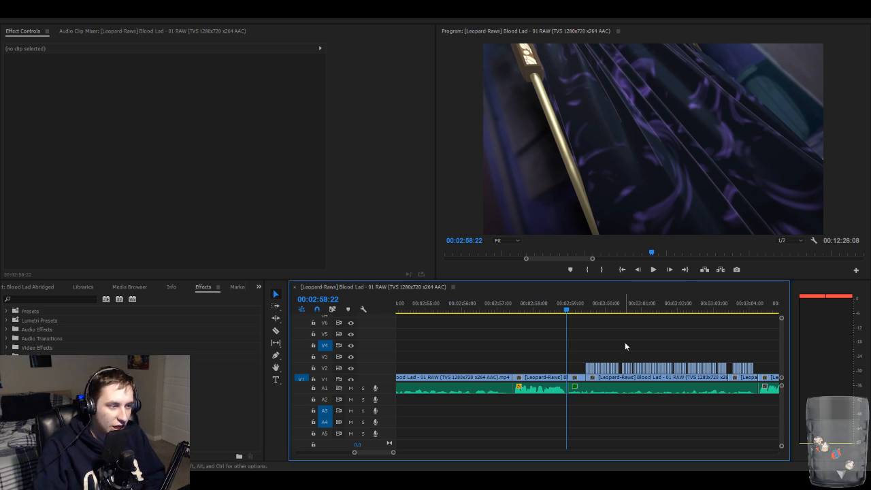
key("minus")
key("minus")
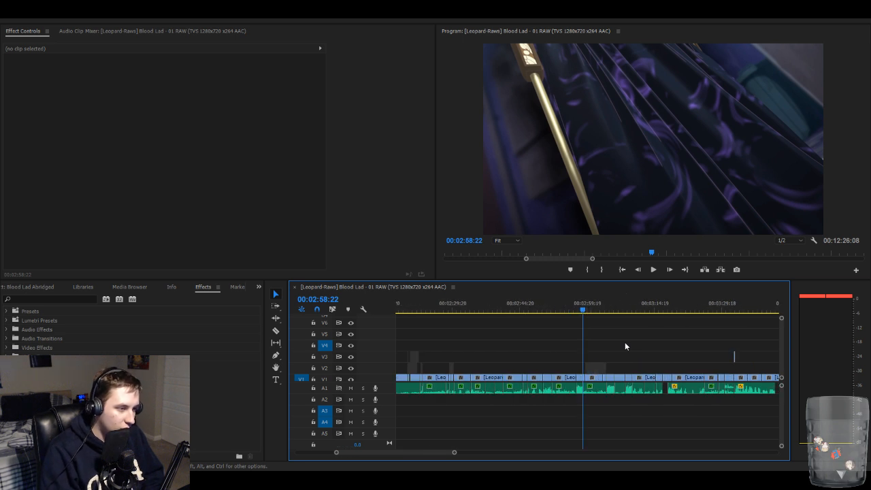
key("minus")
key("minus")
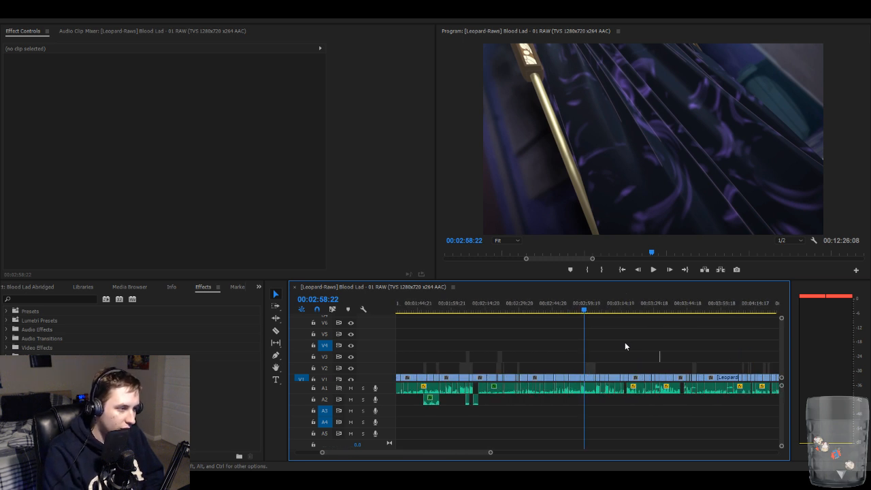